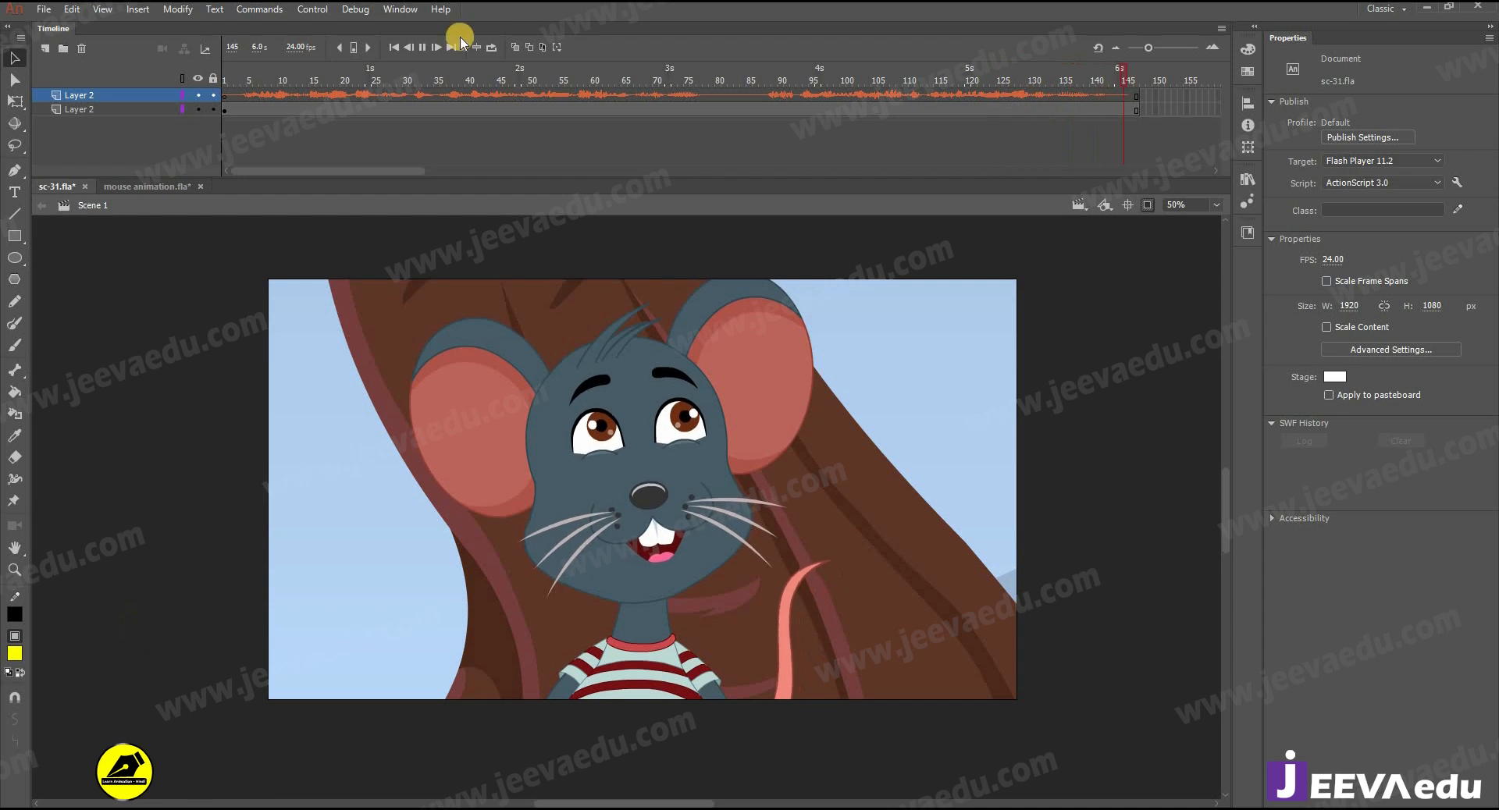
- Scrub through the sc-31 timeline to review the finished mouse animation
{"action": "left_click_drag", "start_coordinate": [261, 84], "coordinate": [500, 139]}
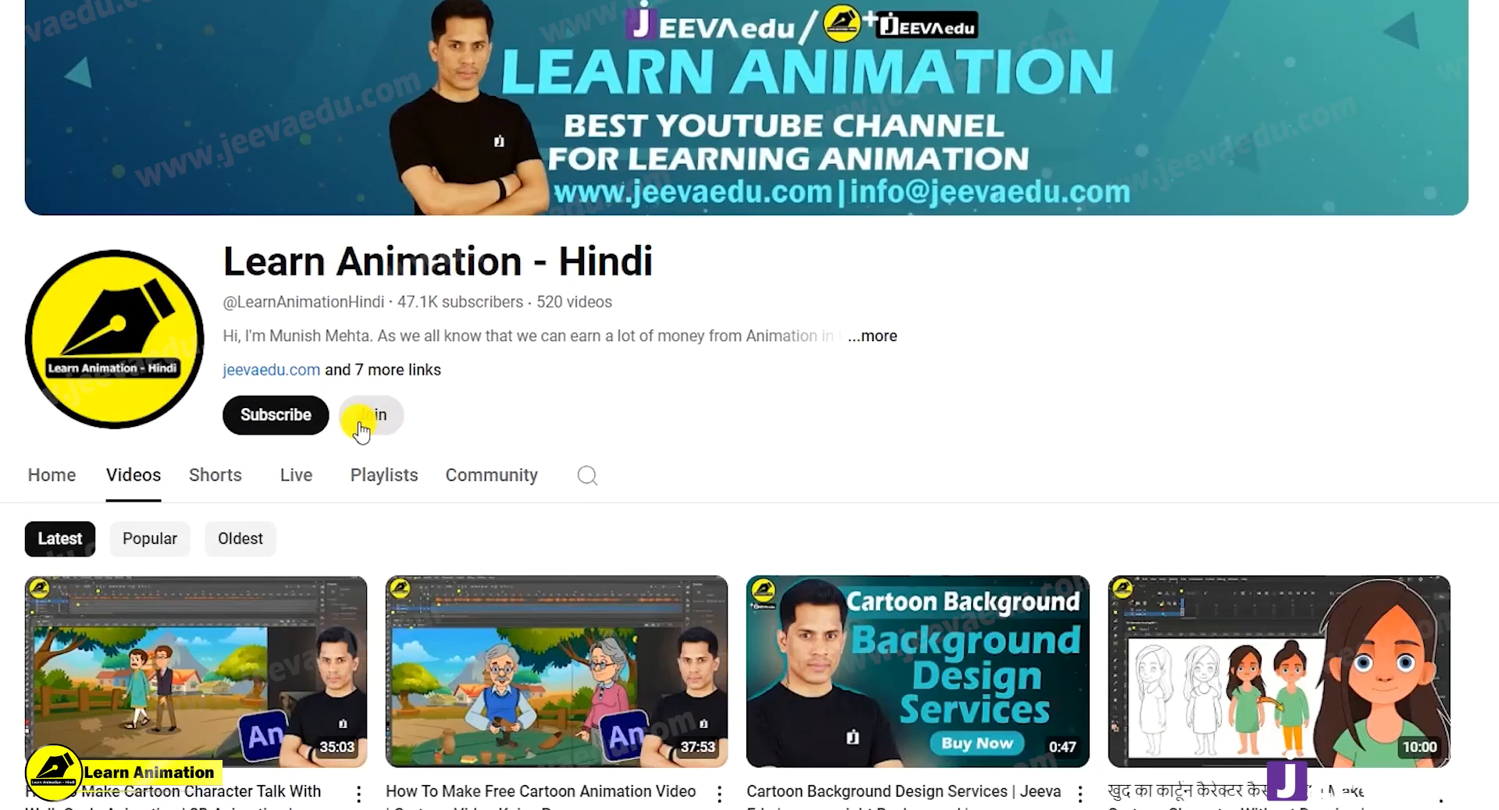
- Switch to YouTube and set the notifications of the subscribed Learn Animation - Hindi channel to All
{"action": "left_click", "coordinate": [285, 417]}
{"action": "left_click", "coordinate": [285, 416]}
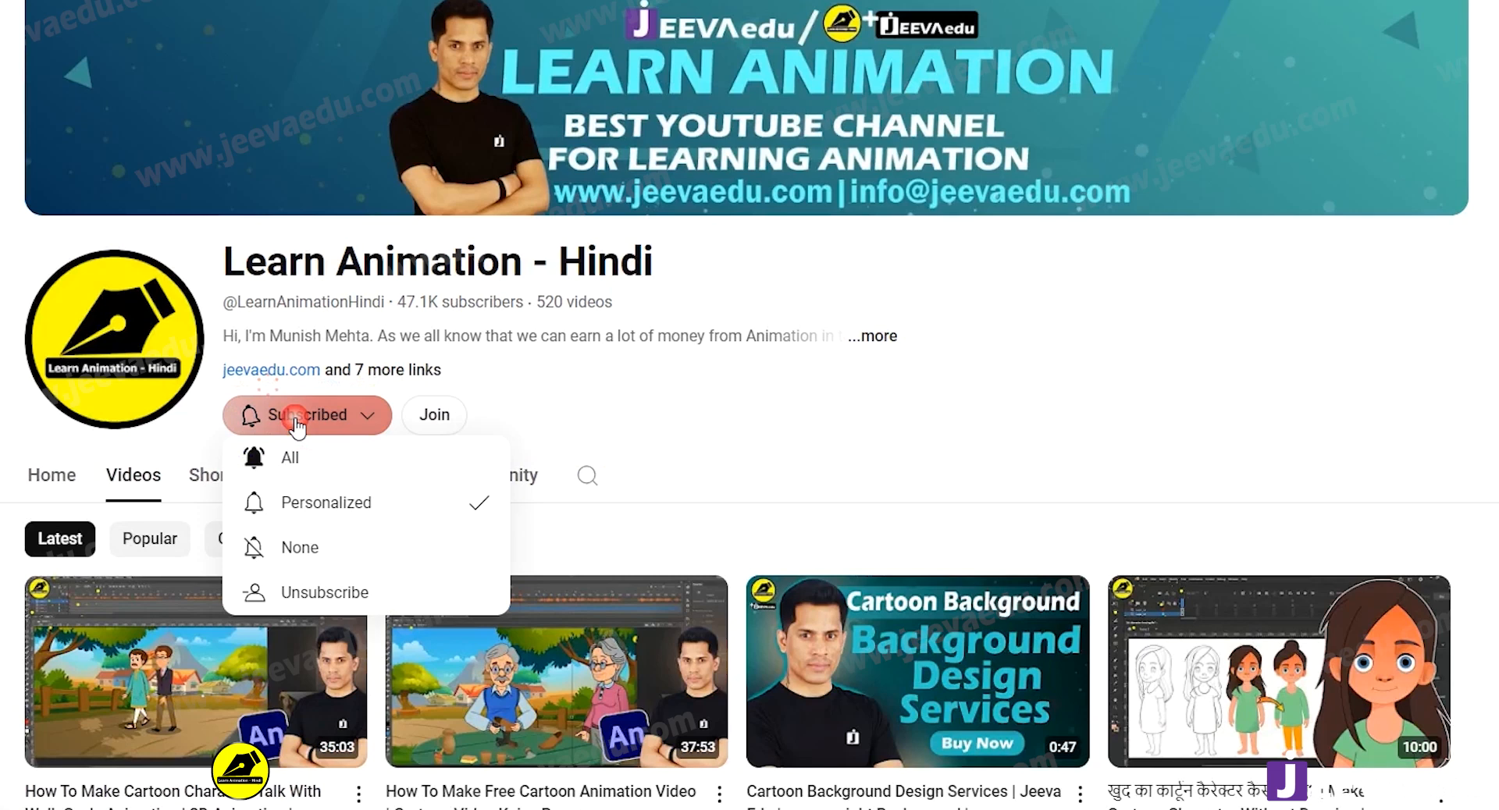
{"action": "left_click", "coordinate": [321, 458]}
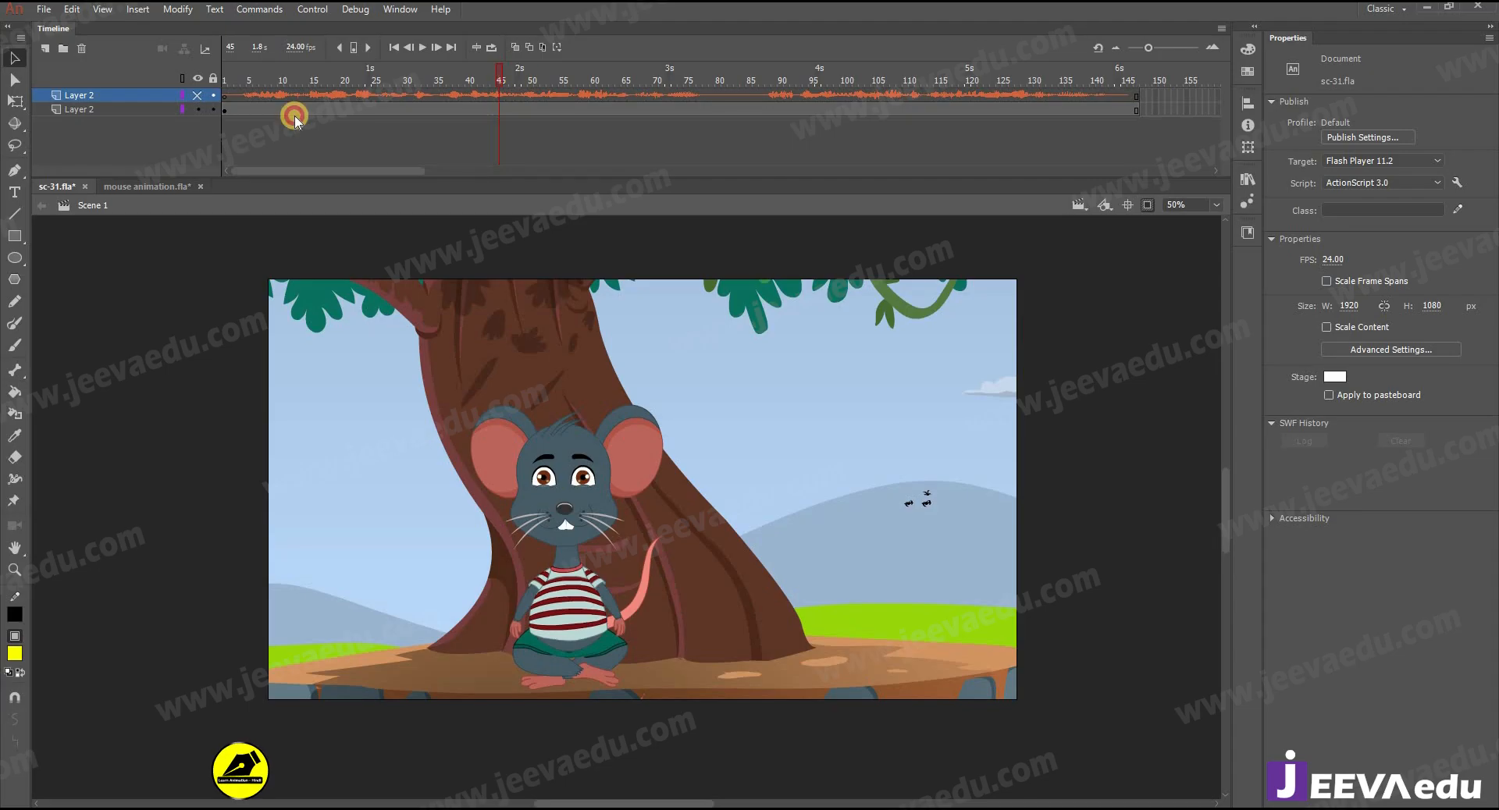
- Return to Animate and open the mouse's symbol in mouse animation.fla to check its separate body parts
{"action": "left_click_drag", "start_coordinate": [294, 114], "coordinate": [908, 125]}
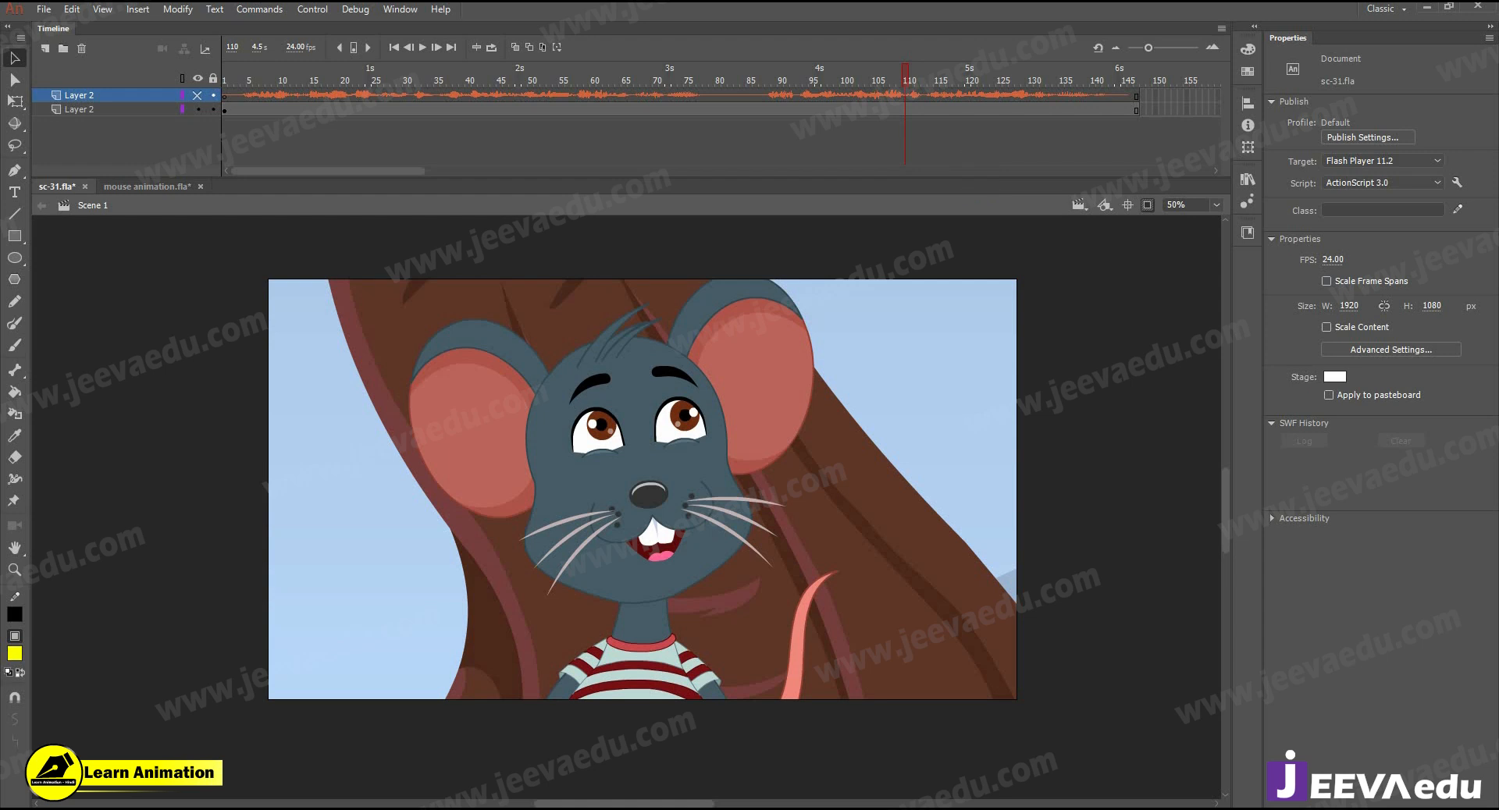
{"action": "left_click", "coordinate": [129, 186]}
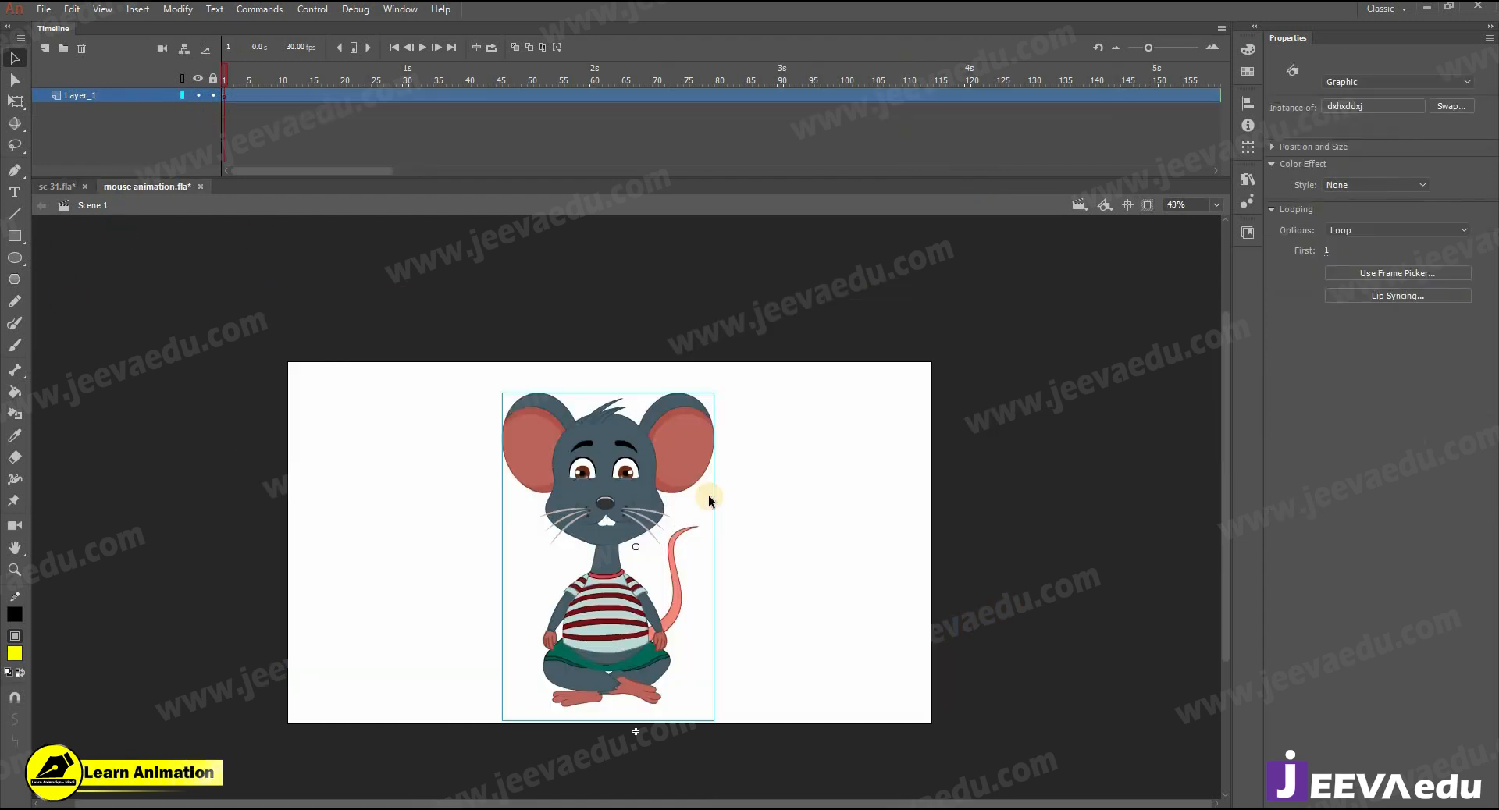
{"action": "left_click_drag", "start_coordinate": [623, 467], "coordinate": [611, 460]}
{"action": "key", "text": "ctrl+z"}
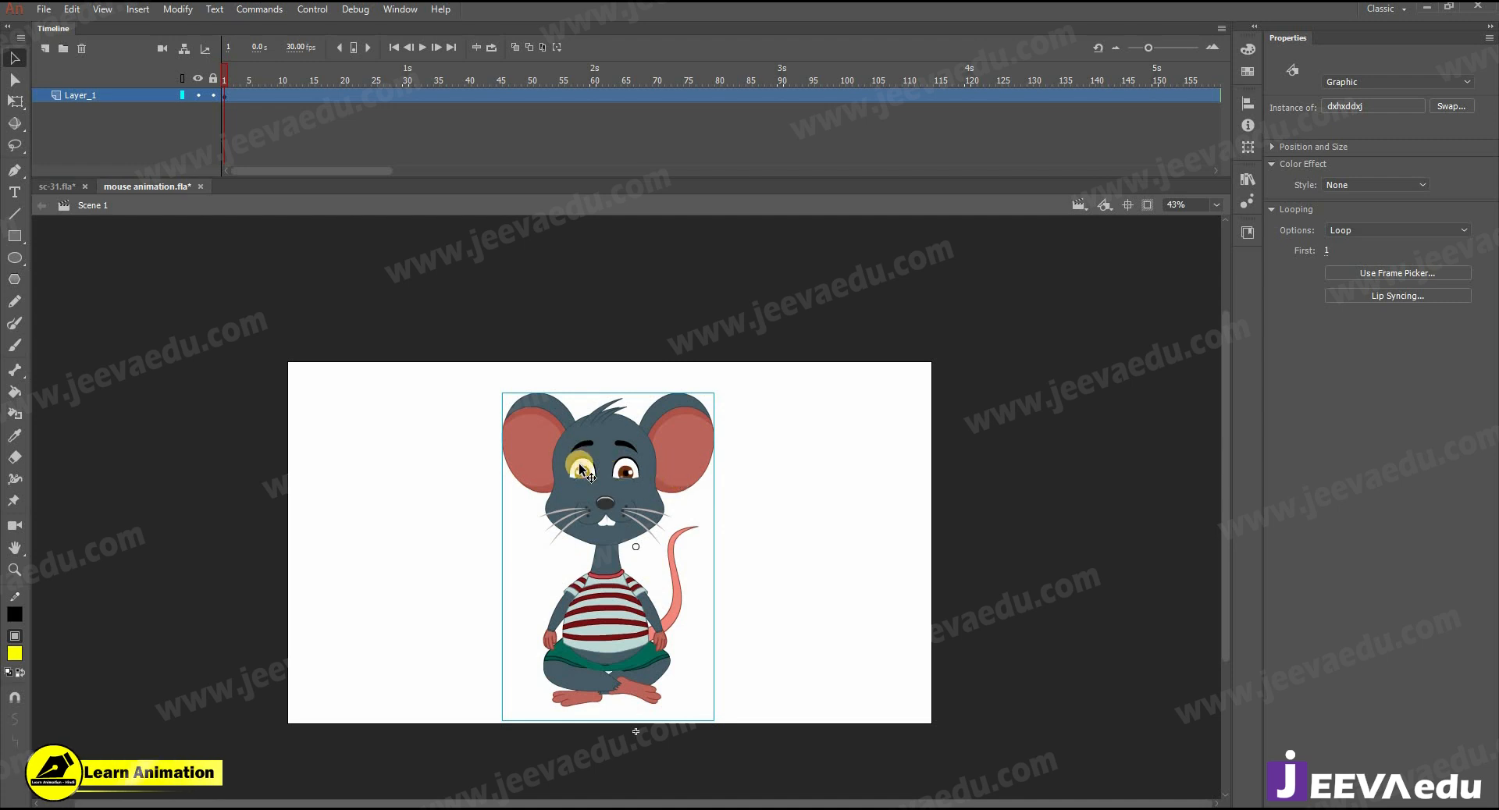
{"action": "left_click_drag", "start_coordinate": [579, 462], "coordinate": [587, 465]}
{"action": "double_click", "coordinate": [599, 504]}
{"action": "left_click_drag", "start_coordinate": [429, 370], "coordinate": [777, 781]}
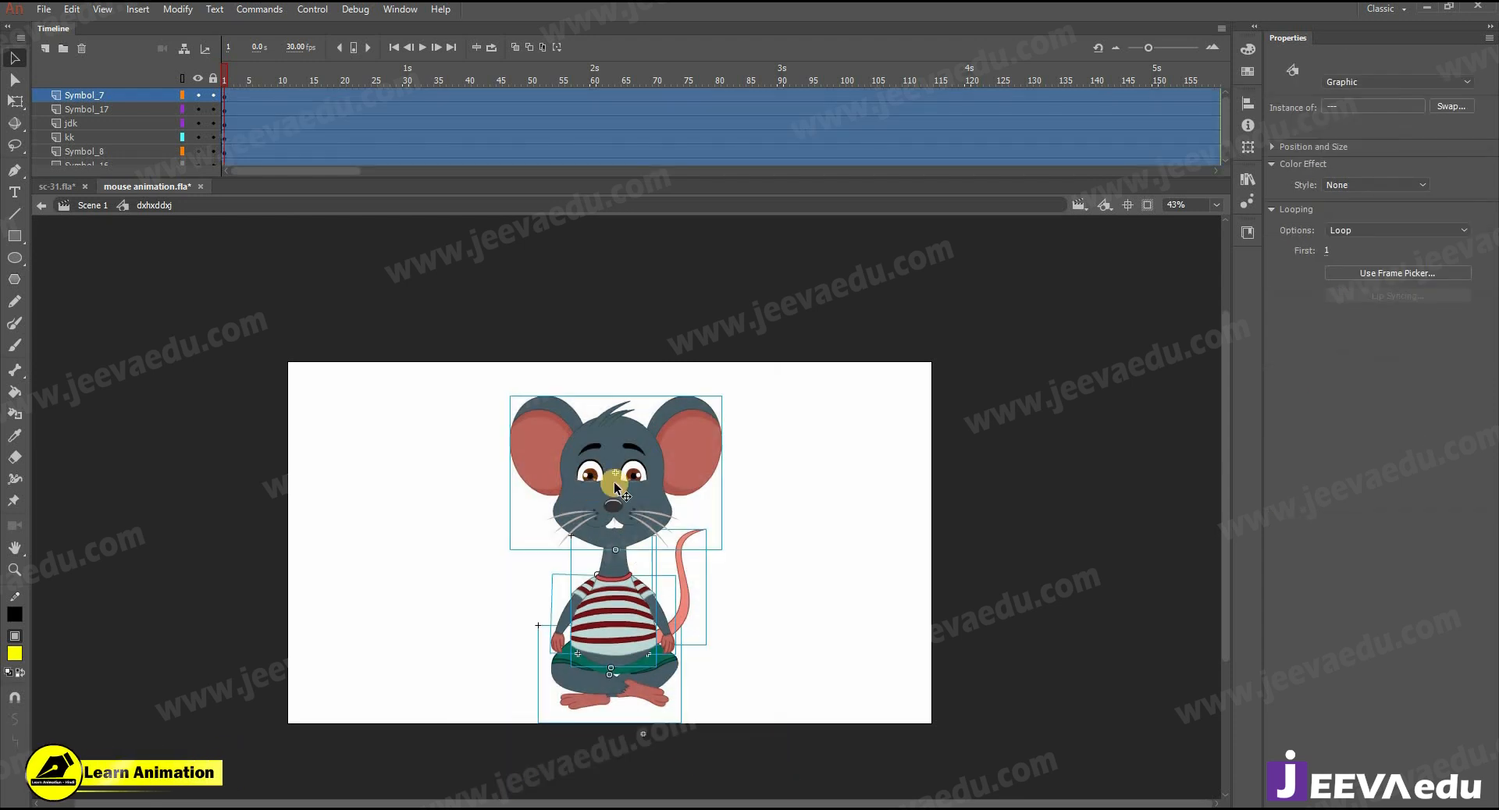
{"action": "left_click", "coordinate": [737, 513]}
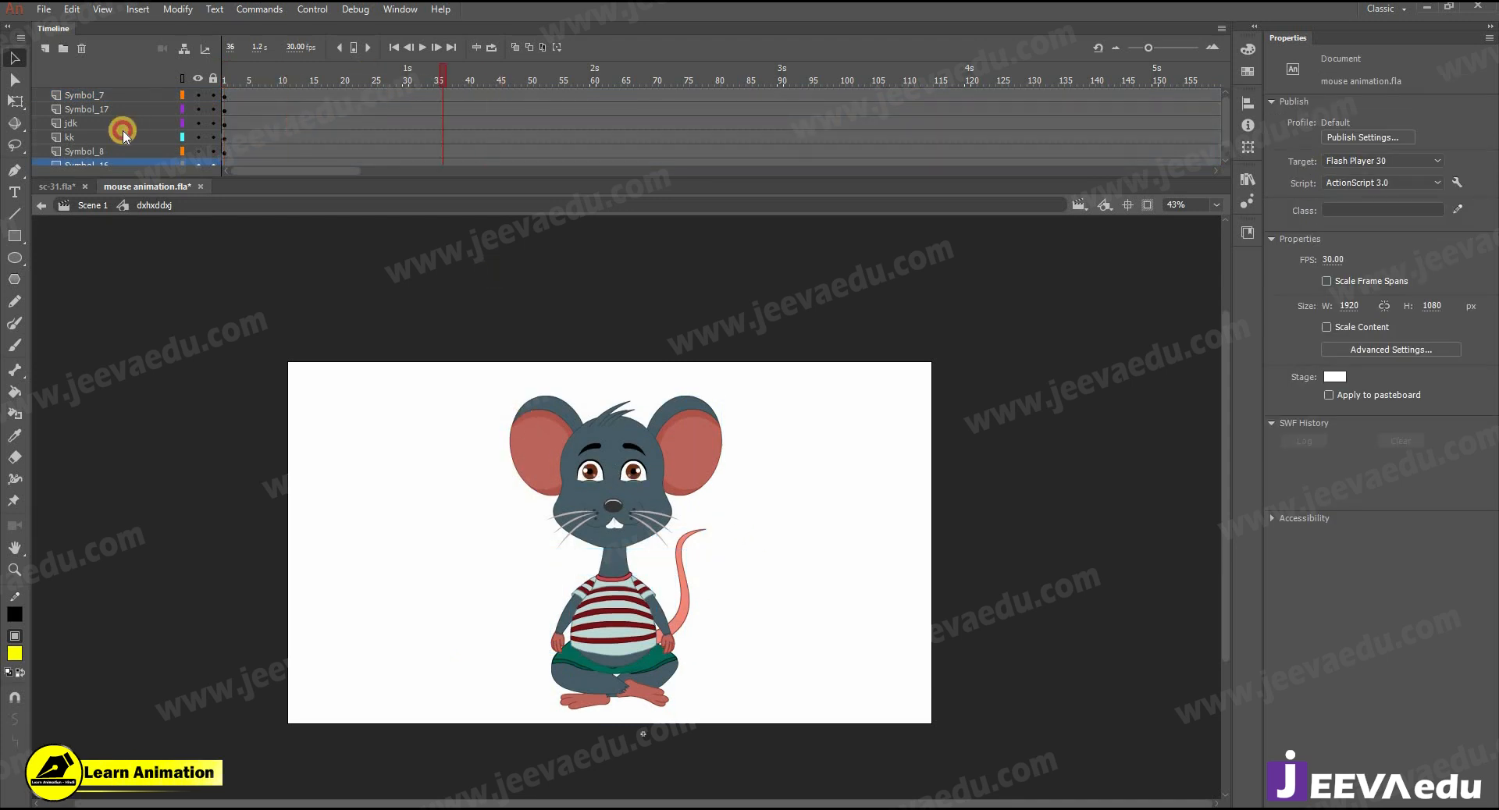
- Copy the audio layer from sc-31.fla and paste it above Symbol_7 inside the mouse symbol
{"action": "left_click", "coordinate": [90, 188]}
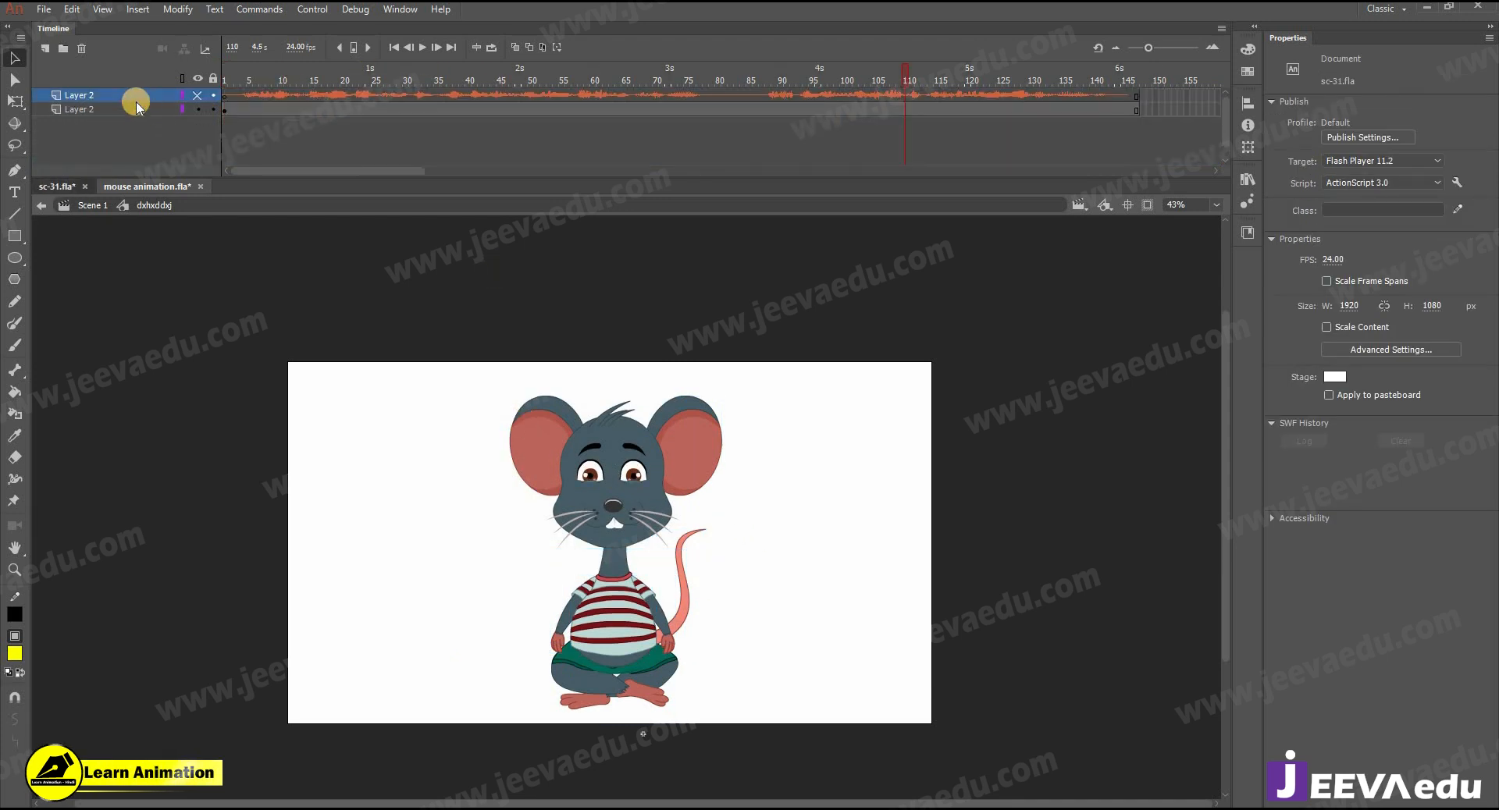
{"action": "right_click", "coordinate": [129, 95]}
{"action": "left_click", "coordinate": [174, 237]}
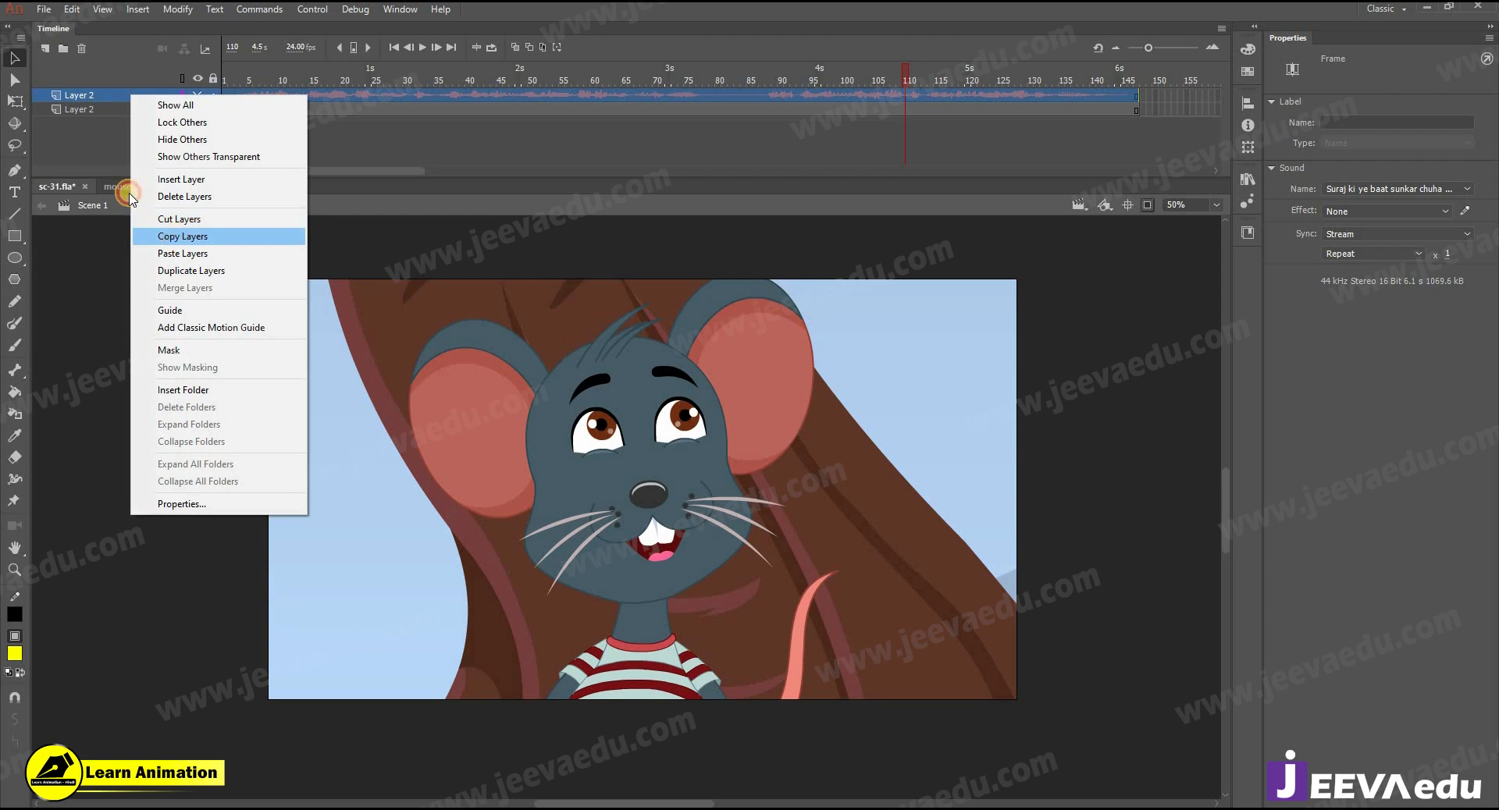
{"action": "left_click", "coordinate": [128, 187]}
{"action": "right_click", "coordinate": [126, 95]}
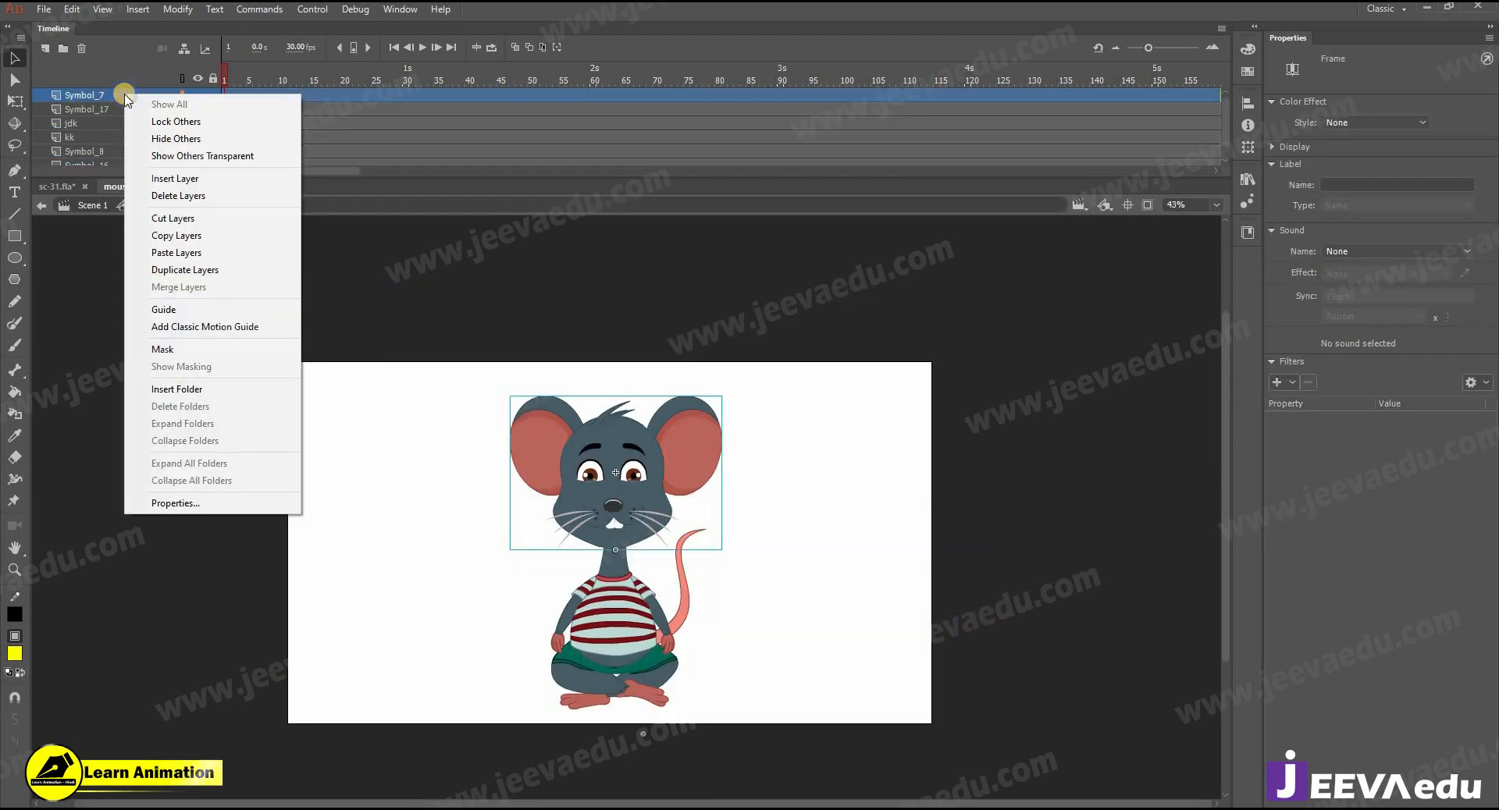
{"action": "left_click", "coordinate": [177, 253]}
{"action": "left_click", "coordinate": [243, 81]}
{"action": "left_click_drag", "start_coordinate": [243, 84], "coordinate": [10, 103]}
{"action": "left_click", "coordinate": [43, 11]}
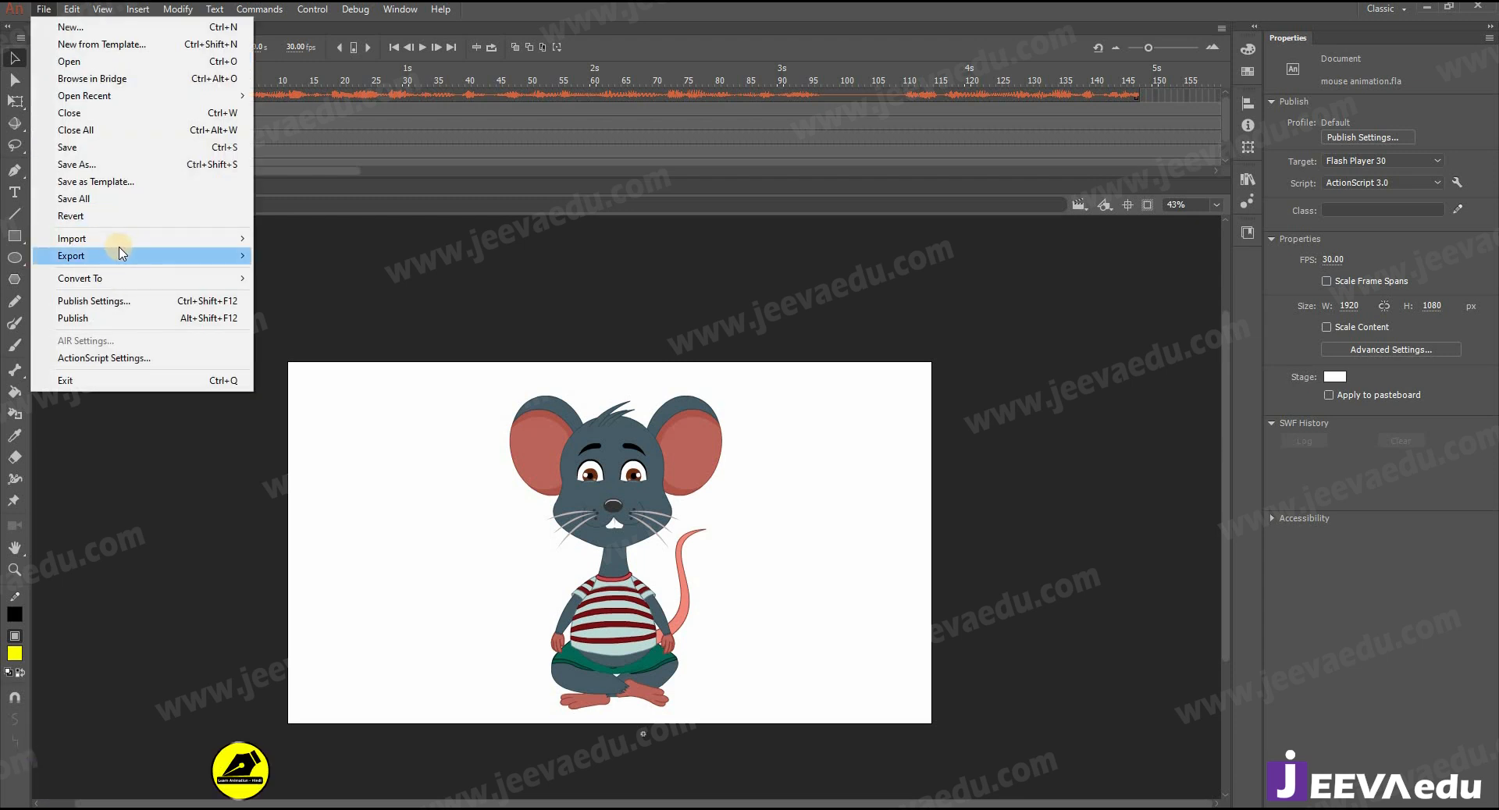
{"action": "mouse_move", "coordinate": [117, 238]}
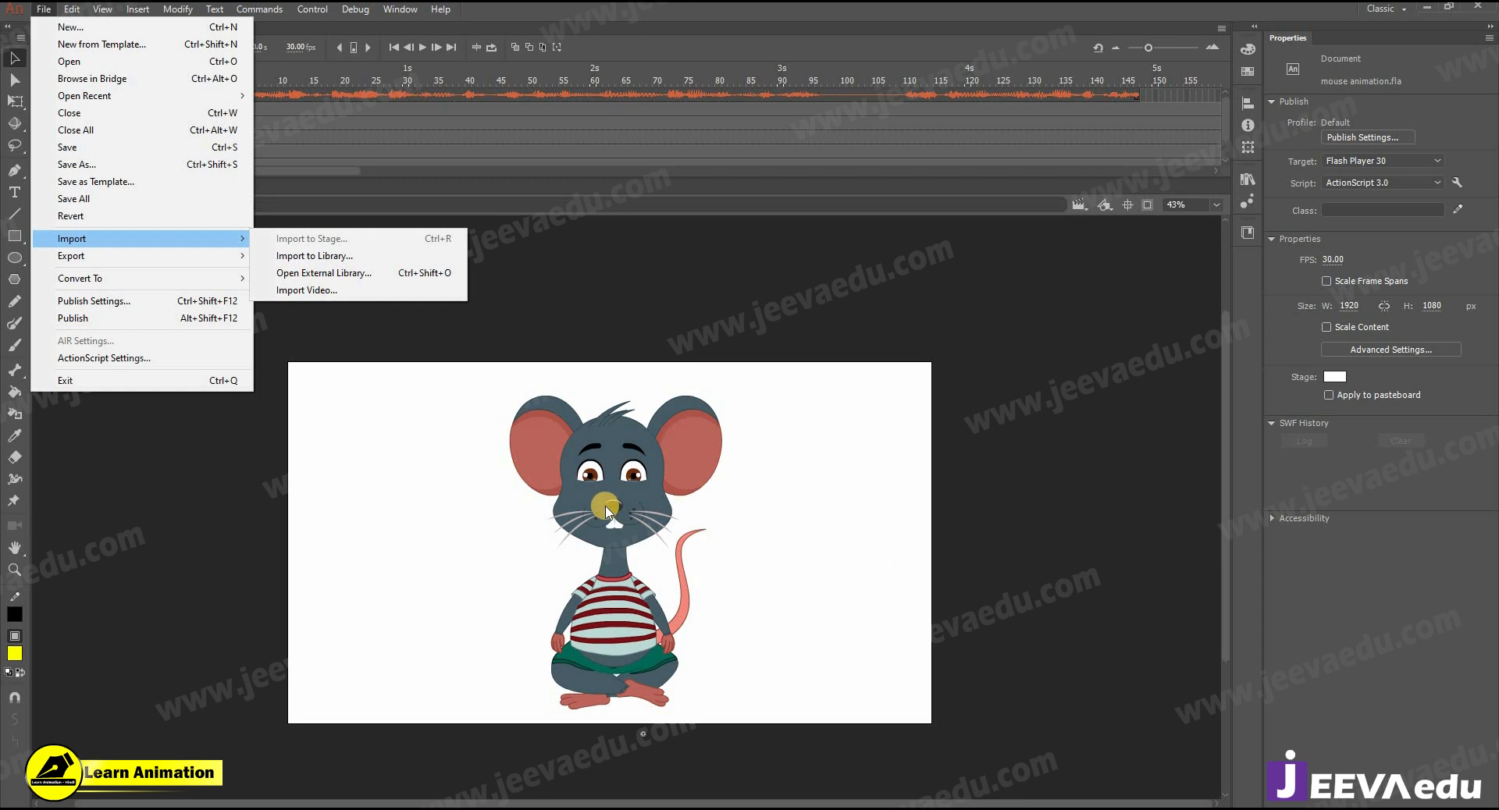
{"action": "left_click", "coordinate": [500, 190]}
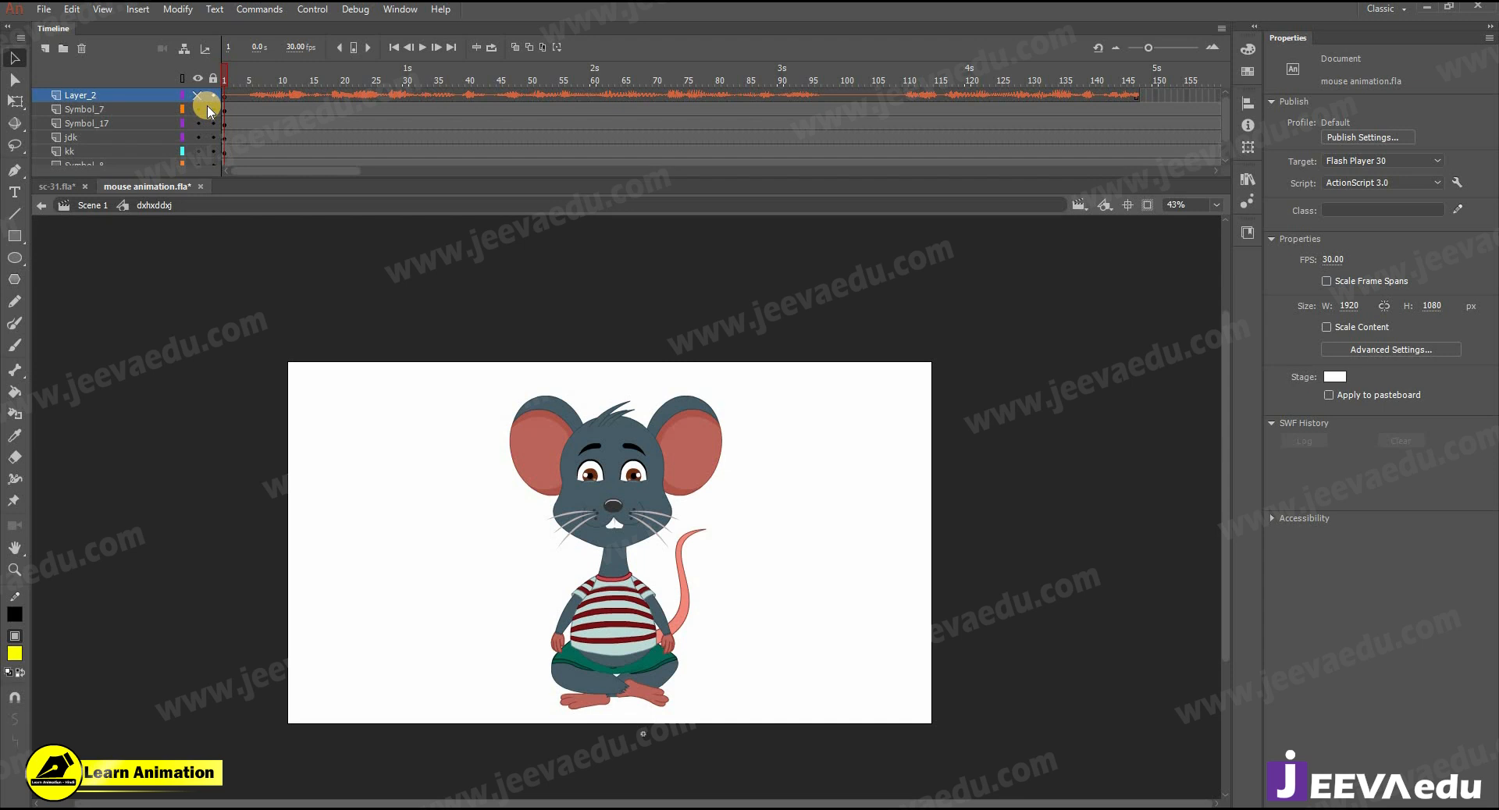
- Open the mouse's tail symbol and its nested Symbol 38 to edit the tail shape
{"action": "left_click", "coordinate": [677, 437]}
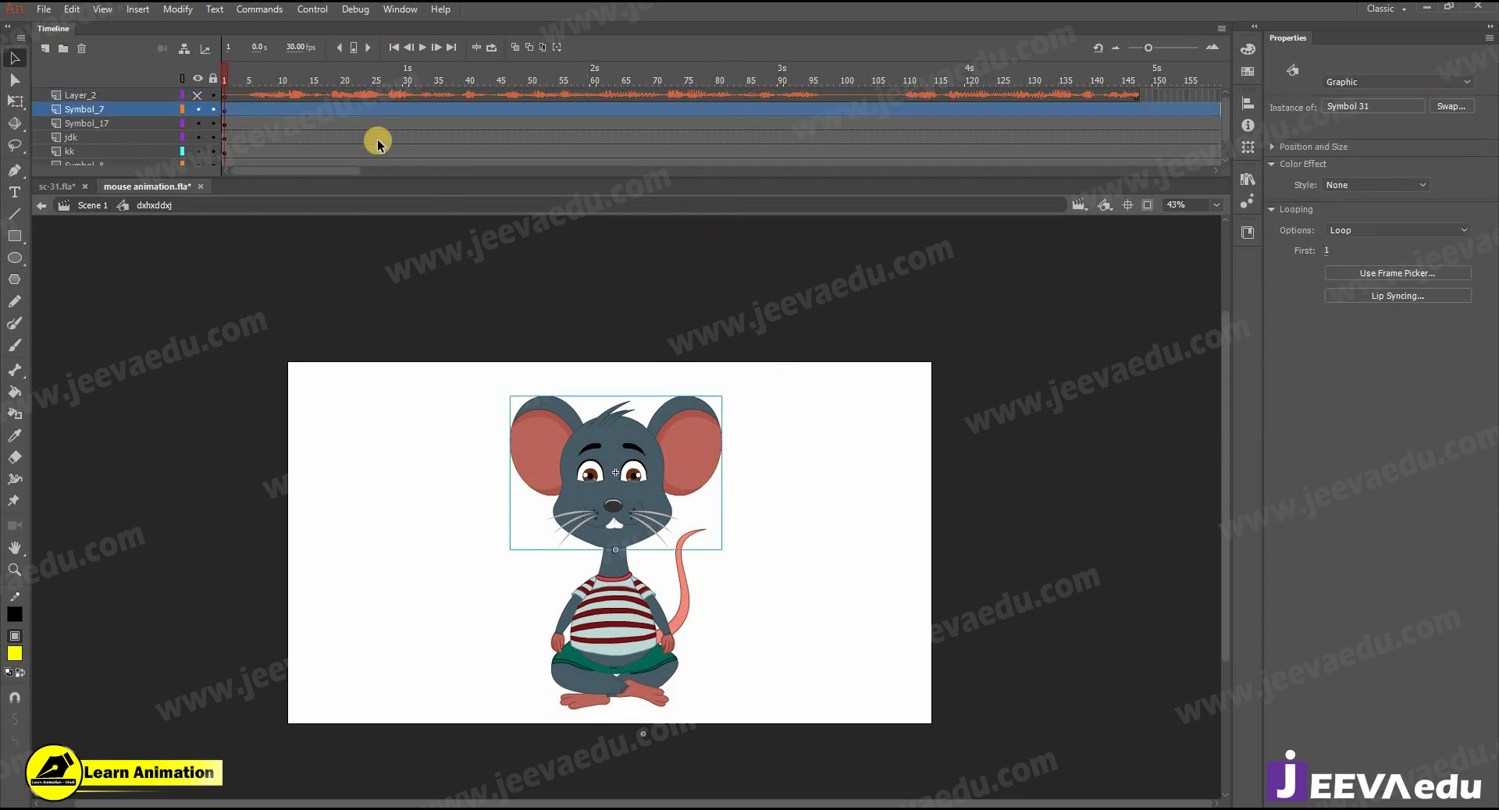
{"action": "left_click_drag", "start_coordinate": [272, 79], "coordinate": [262, 112]}
{"action": "left_click", "coordinate": [631, 509]}
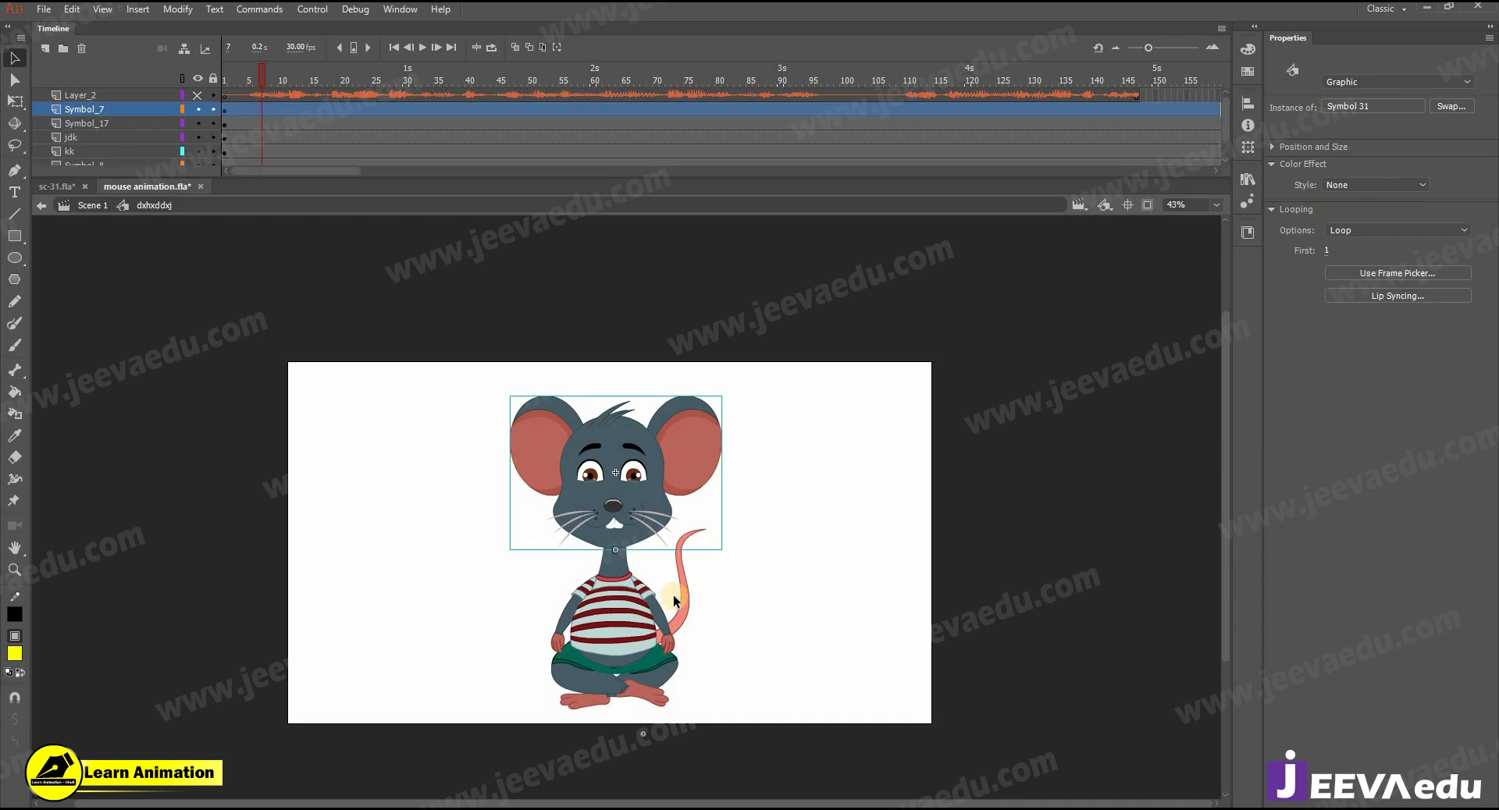
{"action": "left_click", "coordinate": [687, 600]}
{"action": "key", "text": "z"}
{"action": "left_click", "coordinate": [687, 598]}
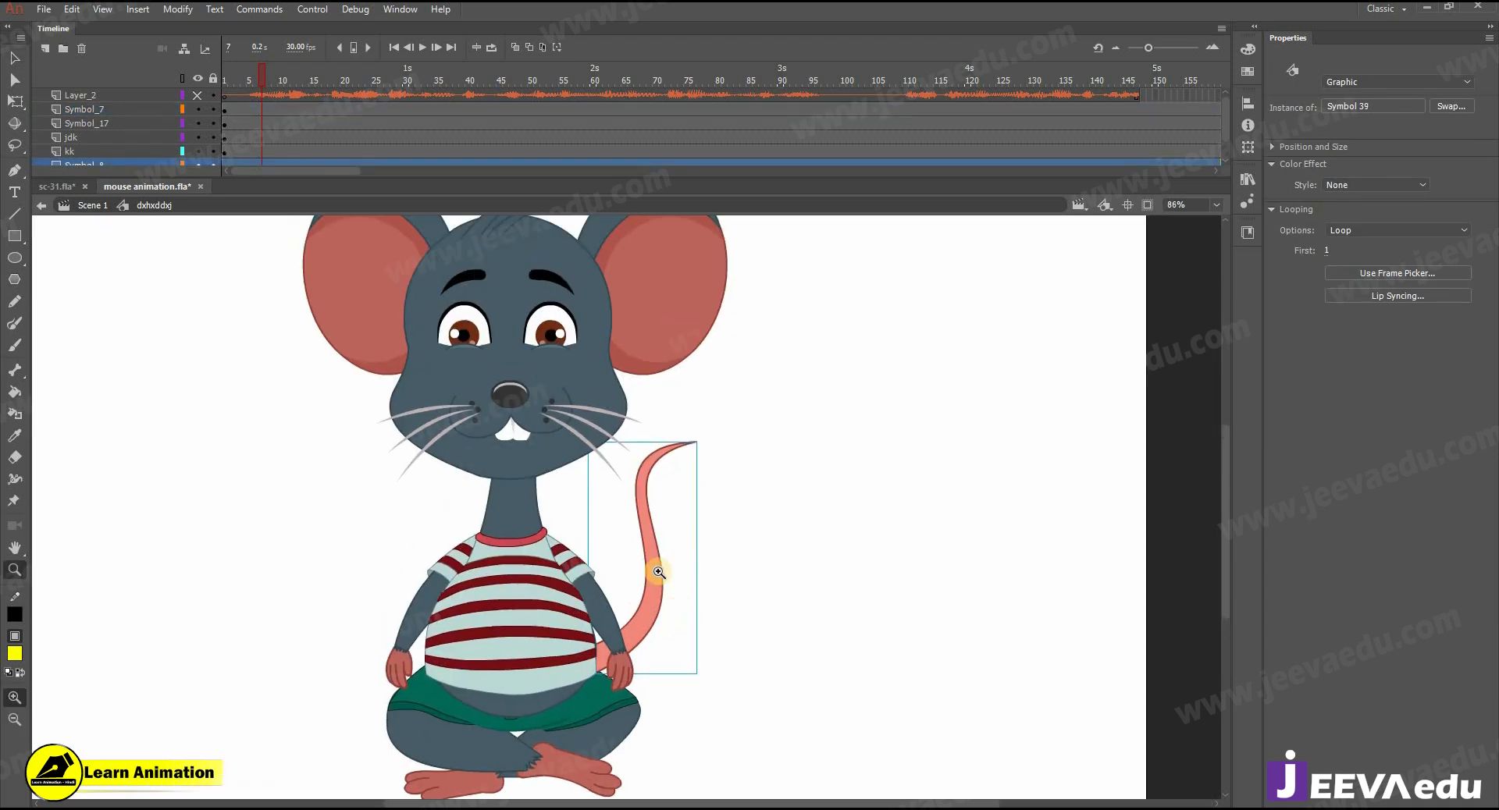
{"action": "key", "text": "v"}
{"action": "double_click", "coordinate": [658, 570]}
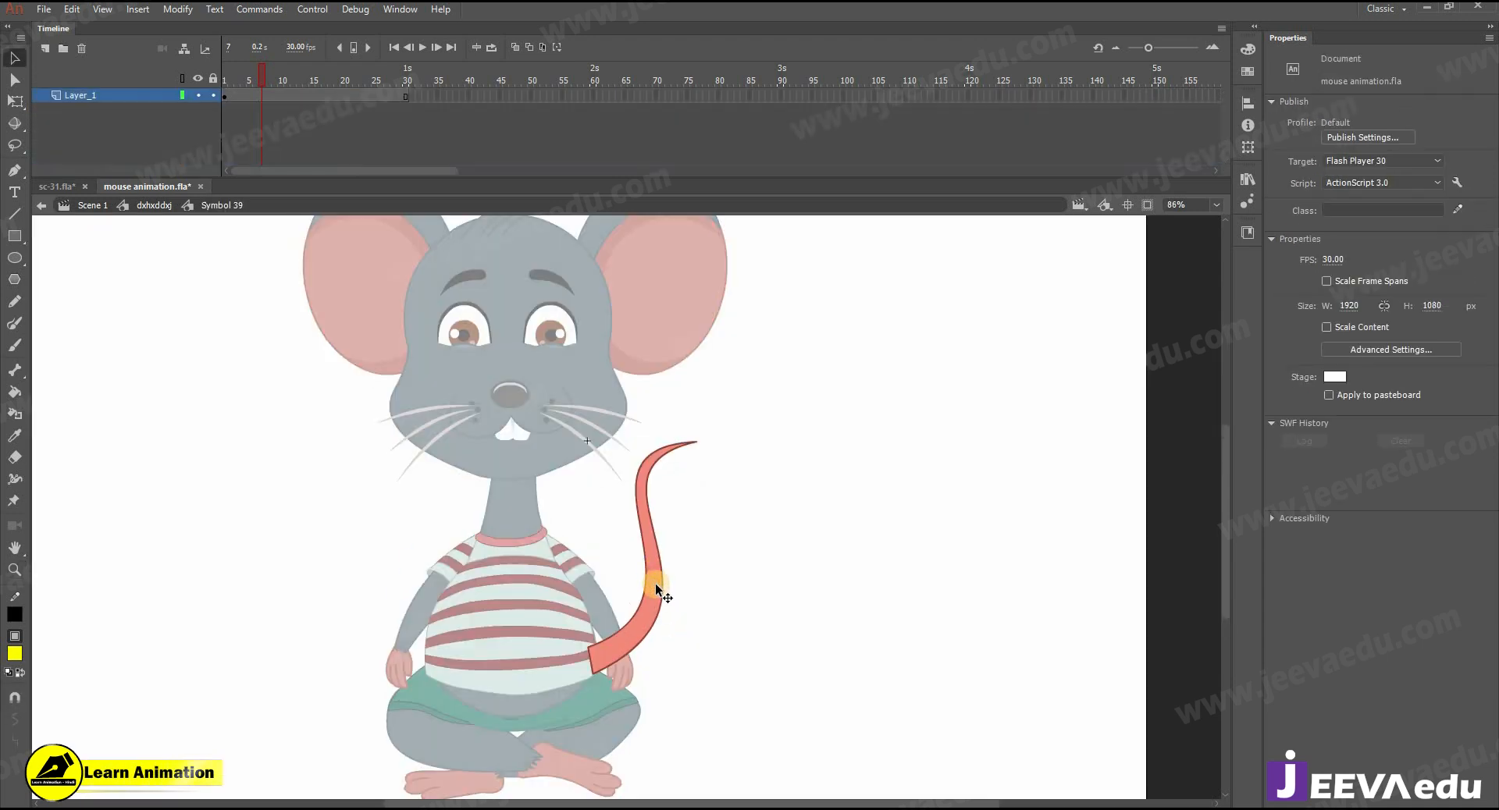
{"action": "left_click", "coordinate": [652, 619]}
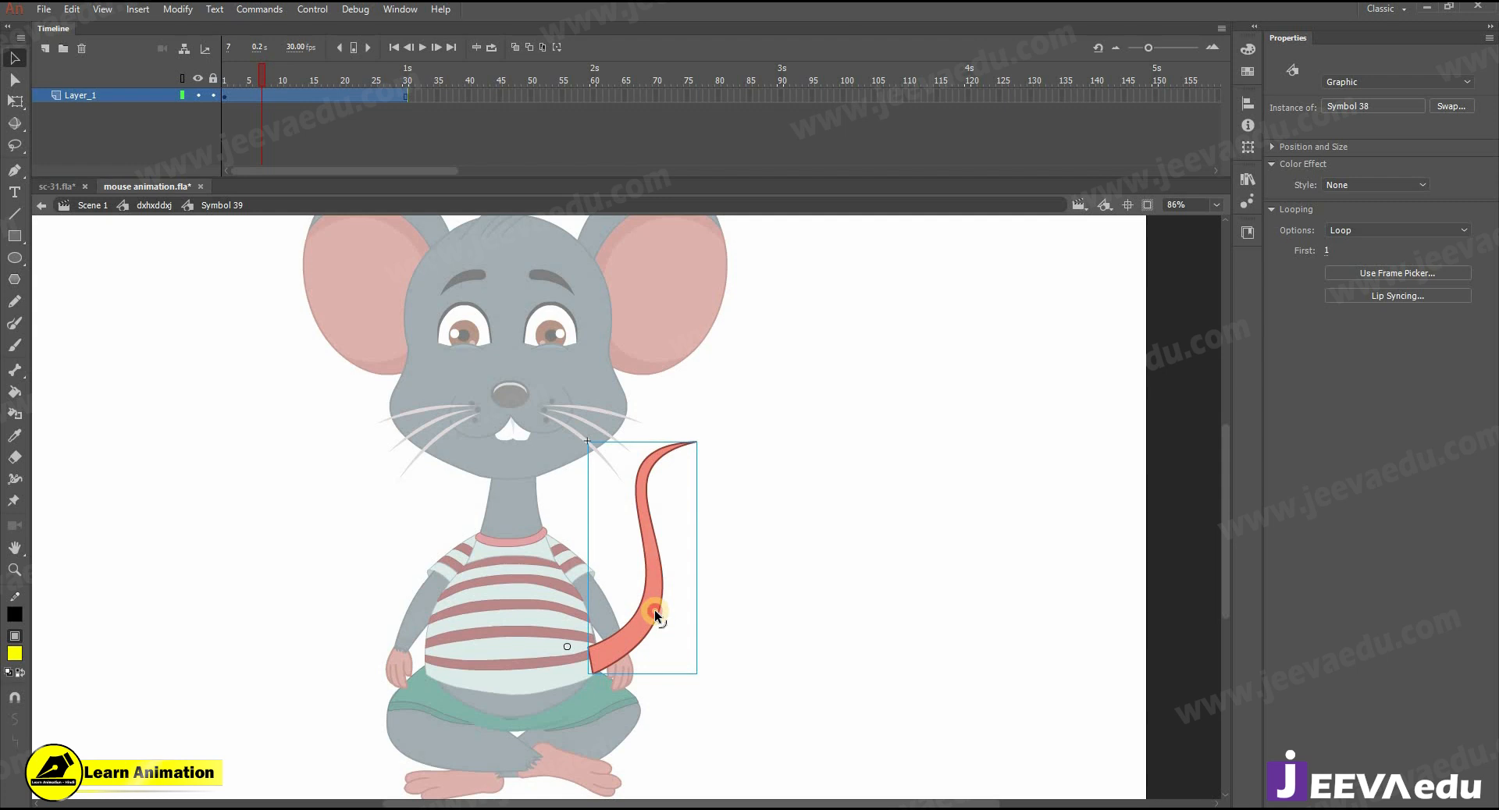
{"action": "double_click", "coordinate": [654, 613]}
- Insert keyframes at frames 15 and 30 of the tail shape and add shape tweens between them
{"action": "left_click", "coordinate": [313, 96]}
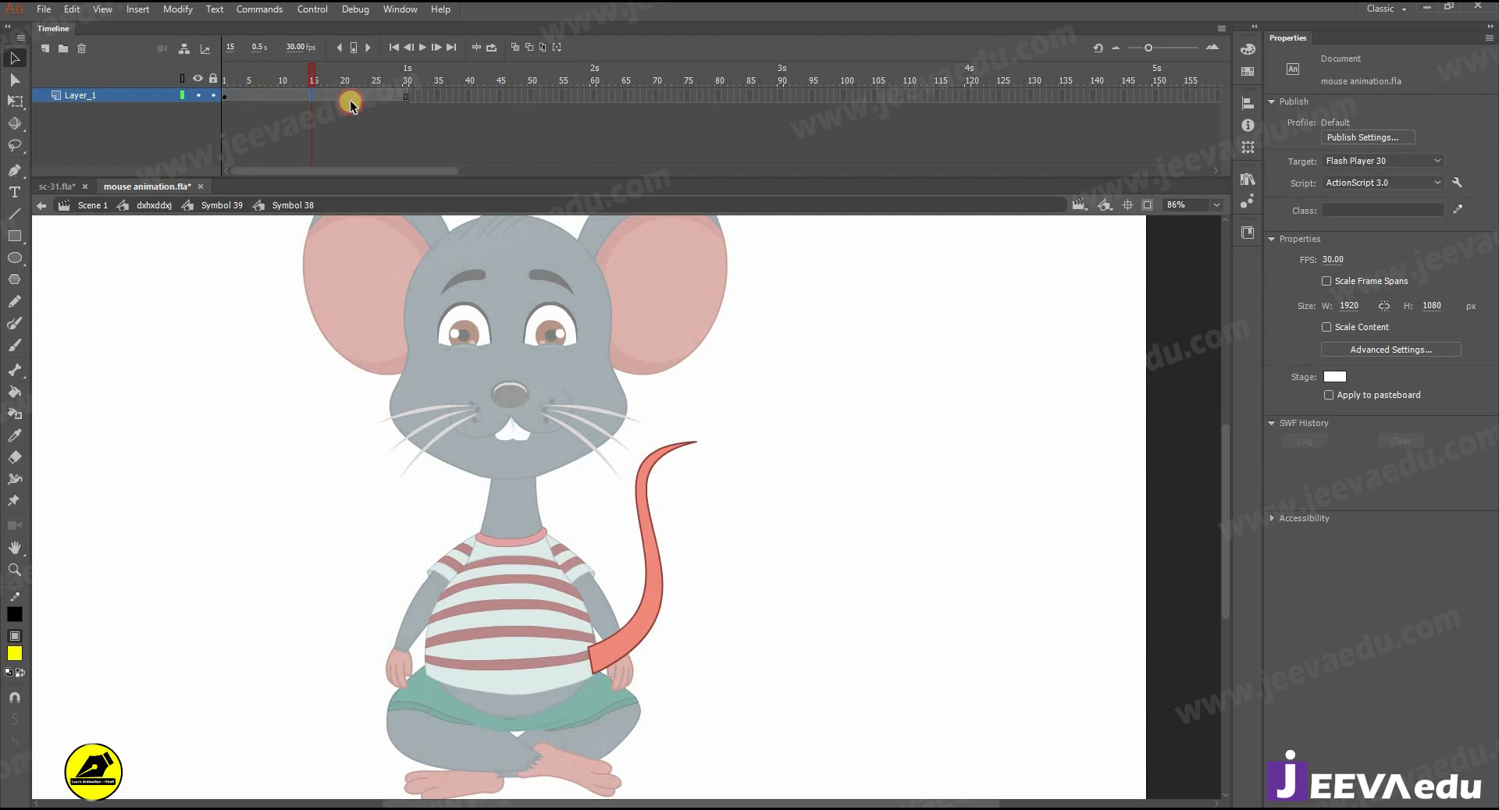
{"action": "key", "text": "F6"}
{"action": "left_click", "coordinate": [337, 95]}
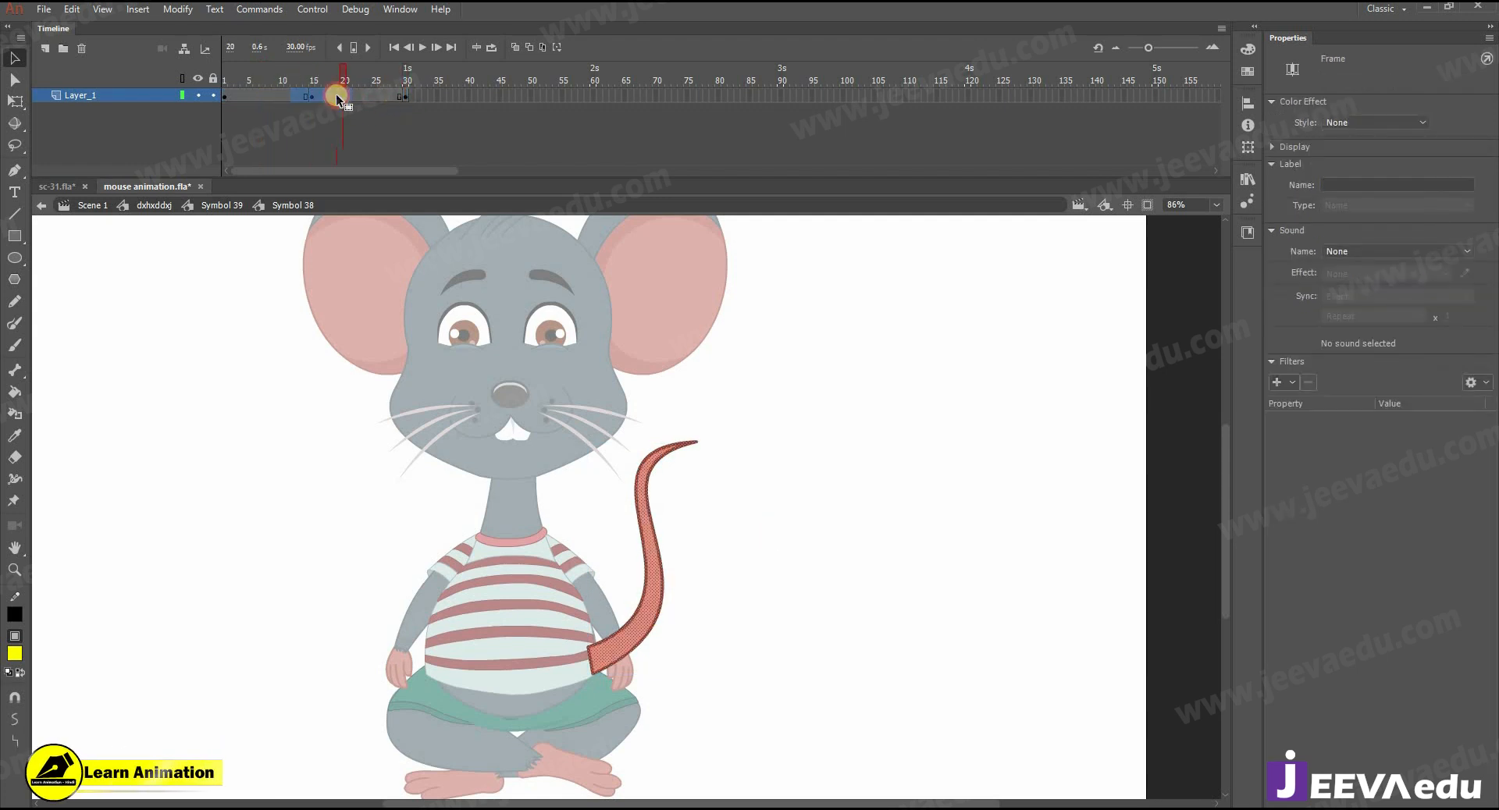
{"action": "right_click", "coordinate": [335, 95]}
{"action": "left_click", "coordinate": [383, 123]}
- At frame 15, straighten the tail's upper curve by bending its outline edges outward to the right
{"action": "left_click", "coordinate": [311, 95]}
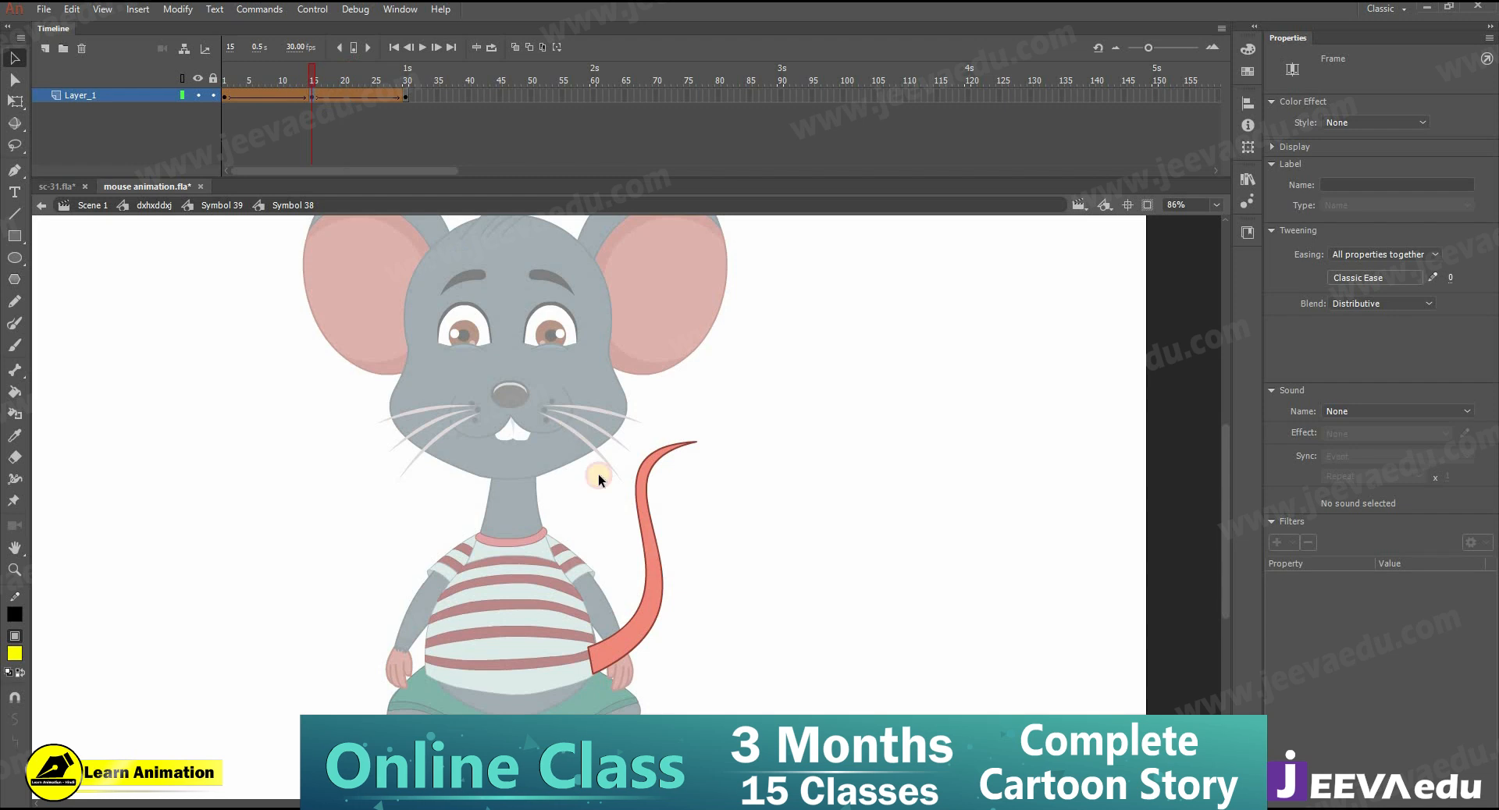
{"action": "key", "text": "z"}
{"action": "left_click", "coordinate": [680, 578]}
{"action": "left_click_drag", "start_coordinate": [660, 449], "coordinate": [691, 563]}
{"action": "key", "text": "v"}
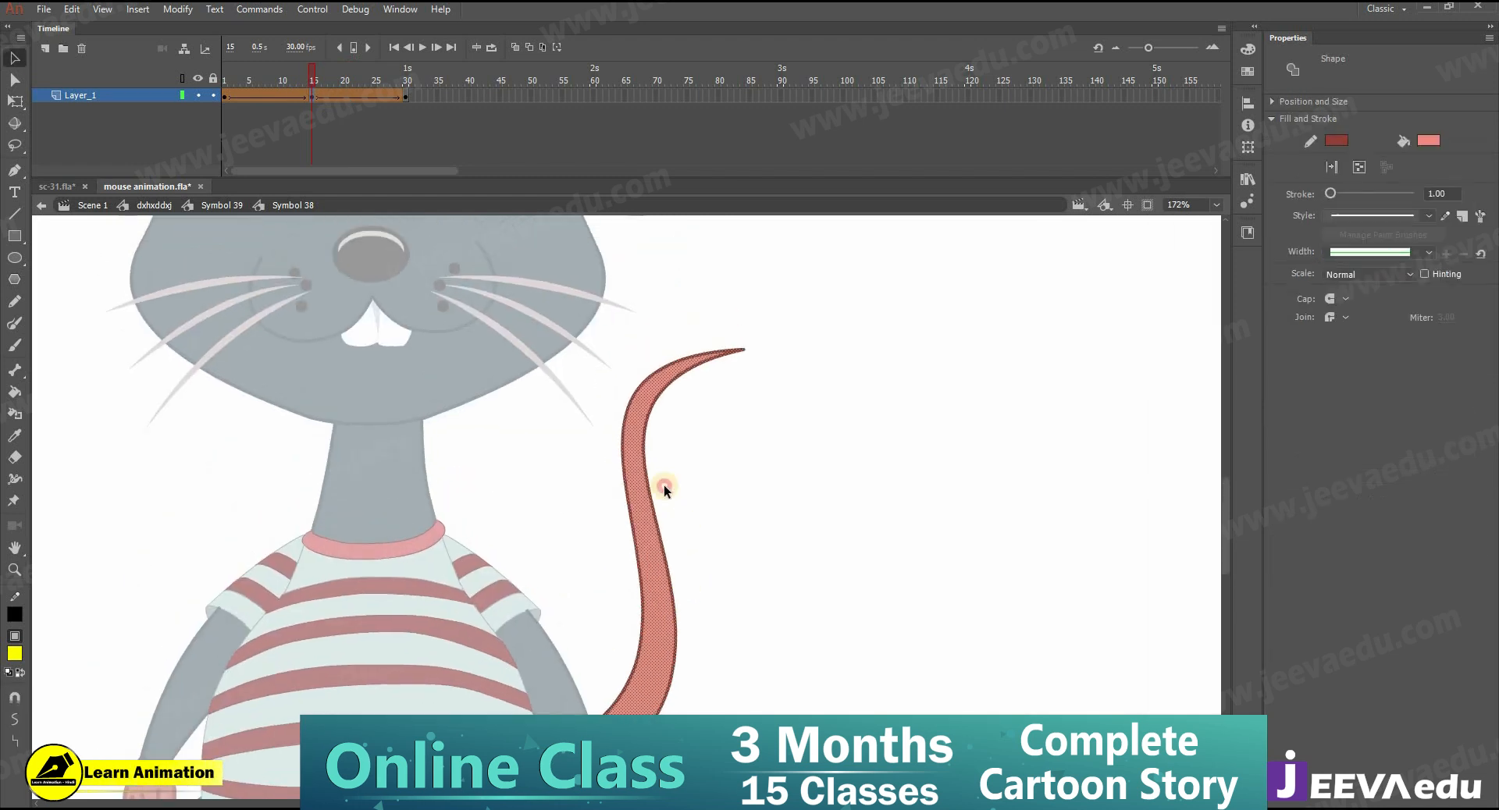
{"action": "left_click", "coordinate": [651, 431]}
{"action": "left_click_drag", "start_coordinate": [659, 430], "coordinate": [680, 410]}
{"action": "left_click_drag", "start_coordinate": [655, 492], "coordinate": [670, 492]}
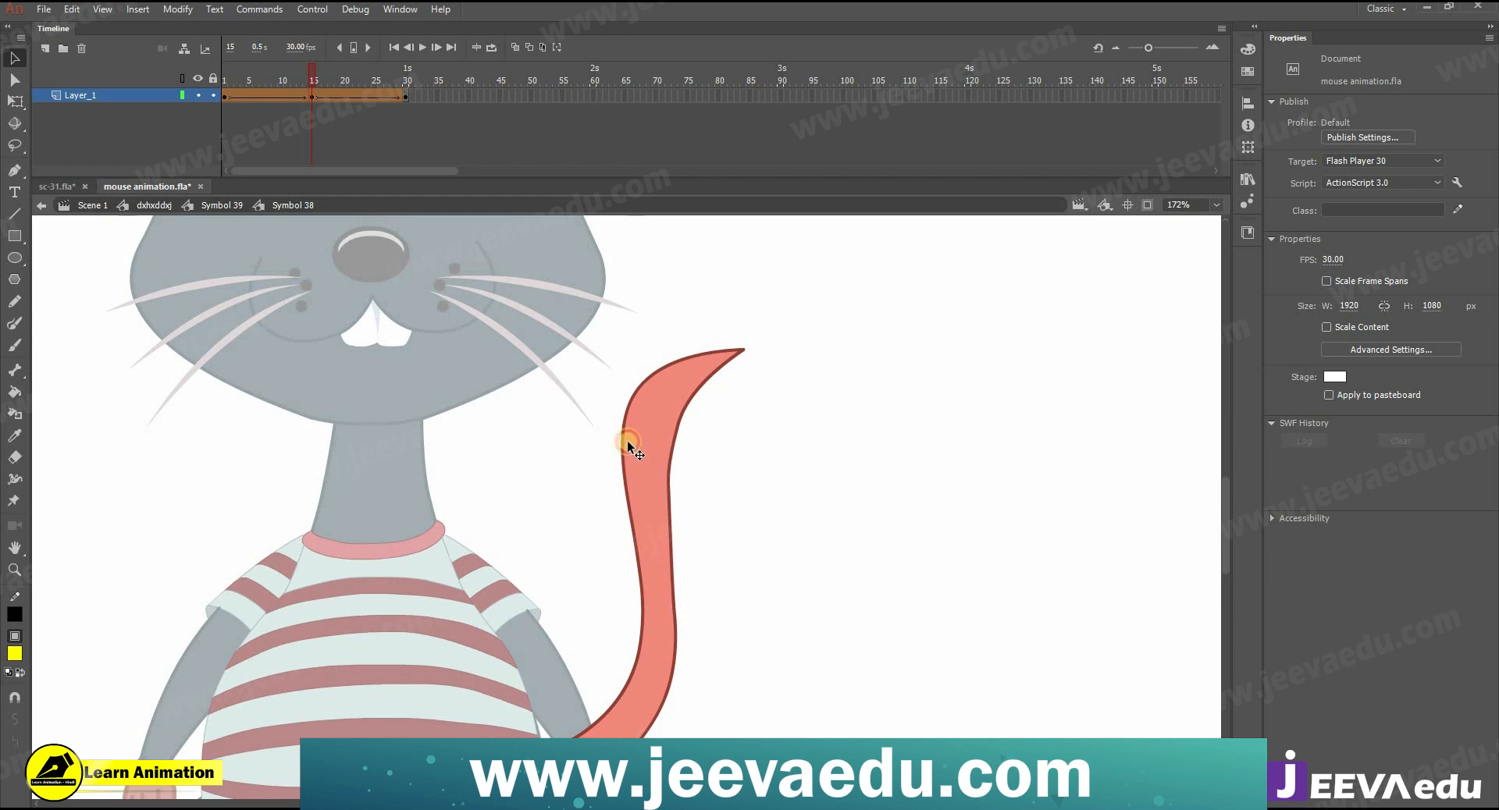
{"action": "left_click_drag", "start_coordinate": [627, 407], "coordinate": [712, 386]}
{"action": "left_click_drag", "start_coordinate": [639, 439], "coordinate": [646, 449]}
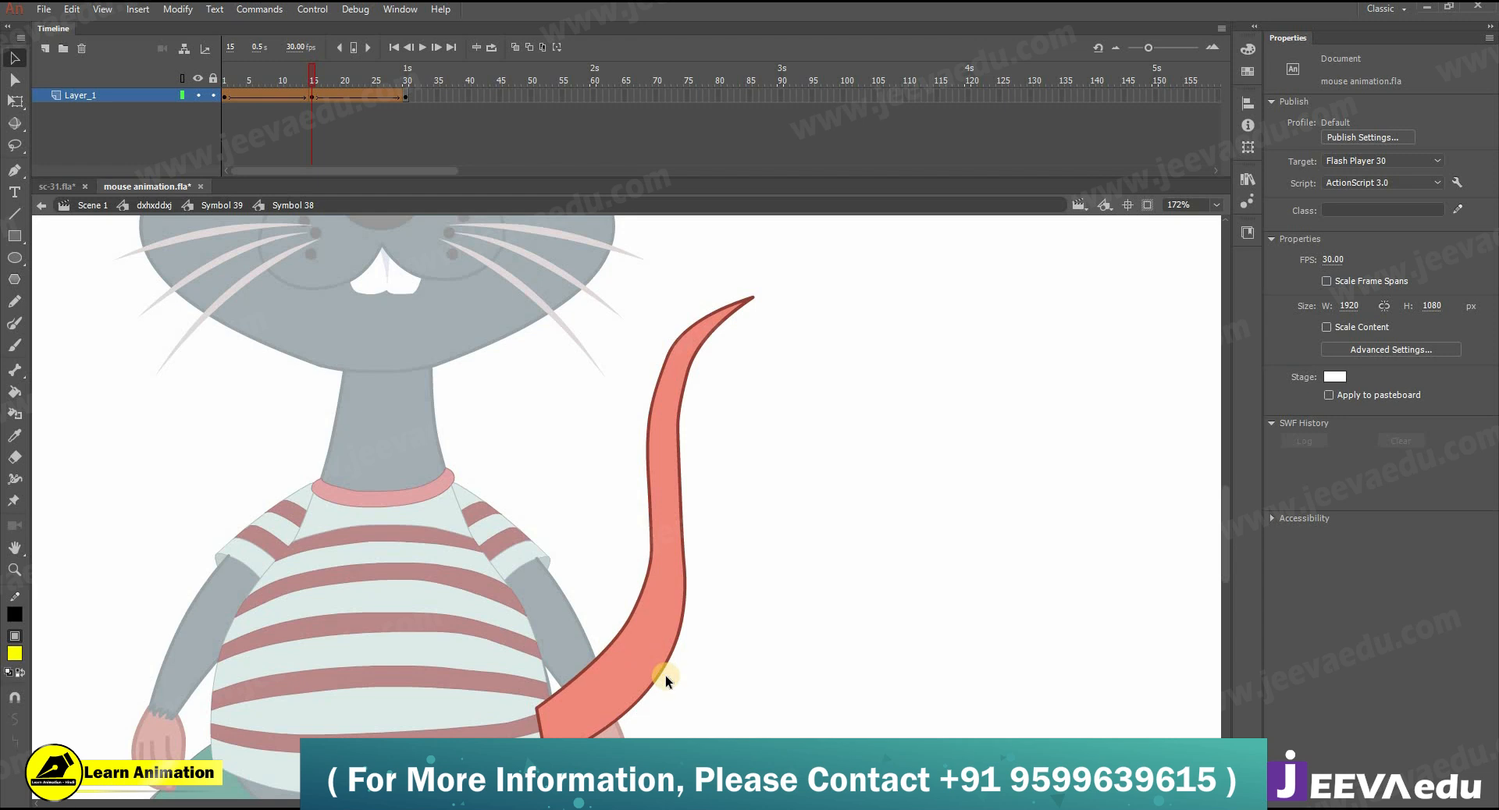
- Smooth the outline of the tail's lower bend and upper curve at frame 15
{"action": "left_click_drag", "start_coordinate": [658, 668], "coordinate": [650, 657]}
{"action": "left_click_drag", "start_coordinate": [652, 553], "coordinate": [677, 563]}
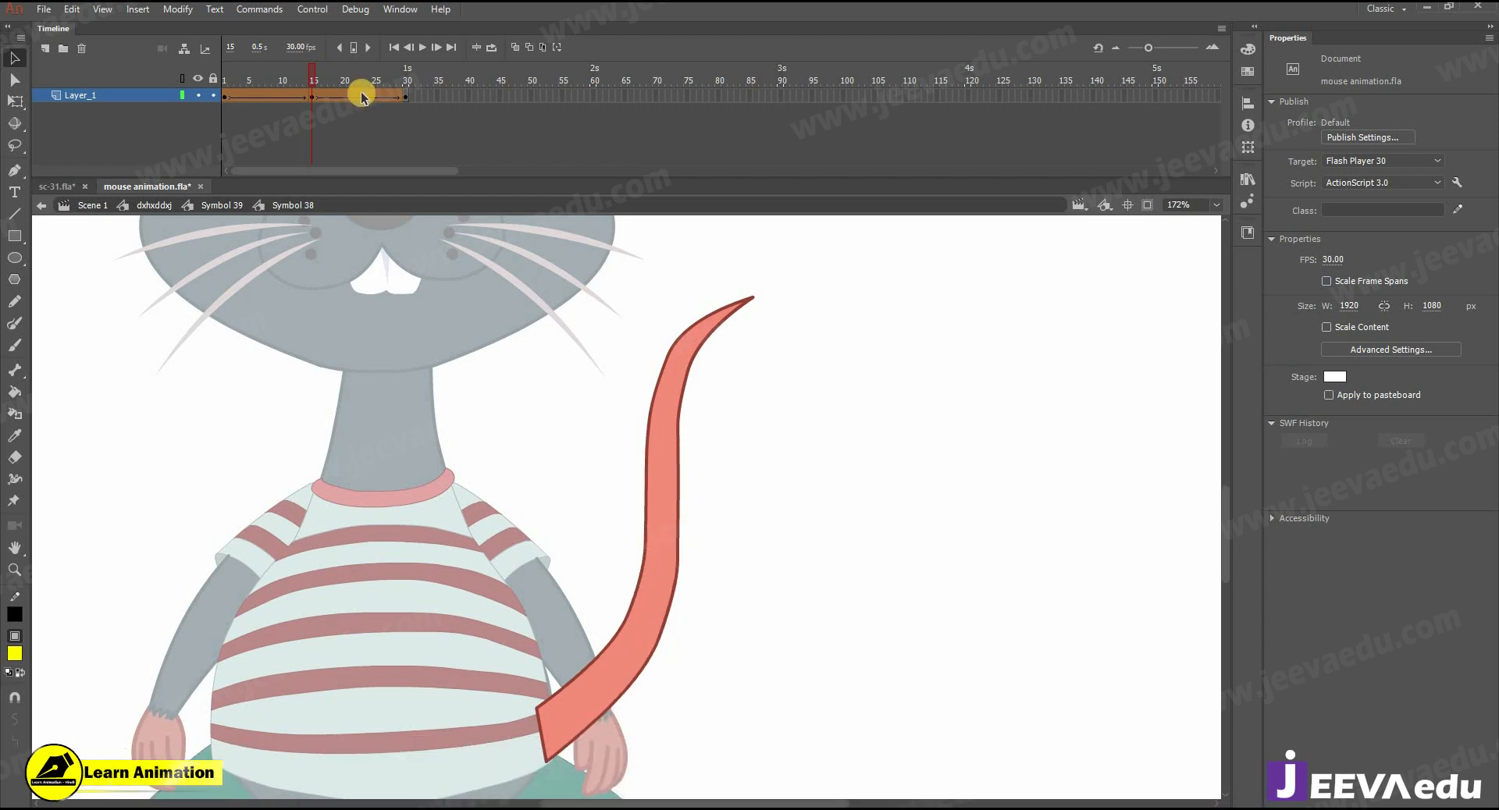
{"action": "left_click_drag", "start_coordinate": [686, 380], "coordinate": [678, 382]}
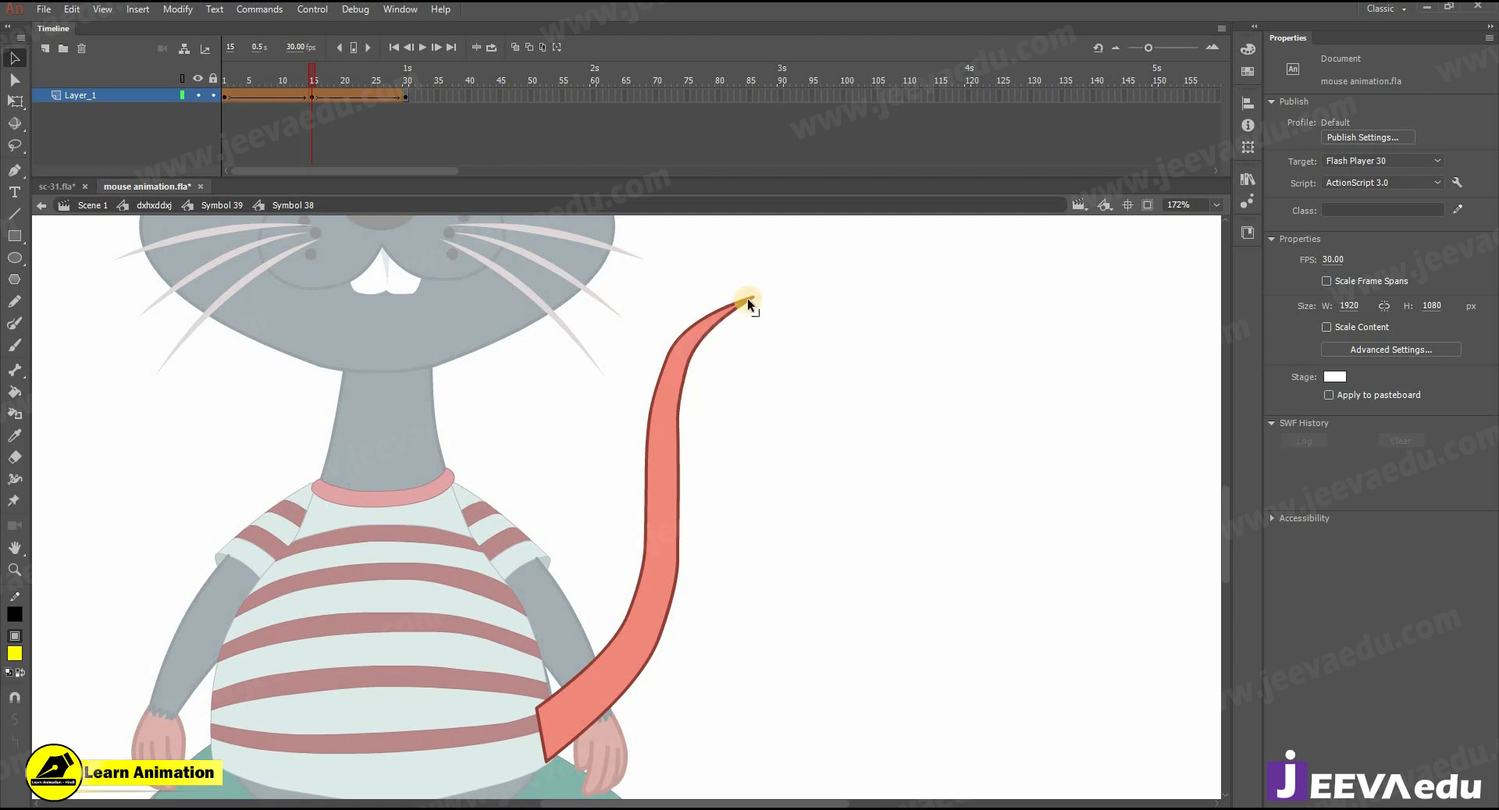
- Play back the tail's shape tween from the first frame and check the pose at frame 15
{"action": "key", "text": "Return"}
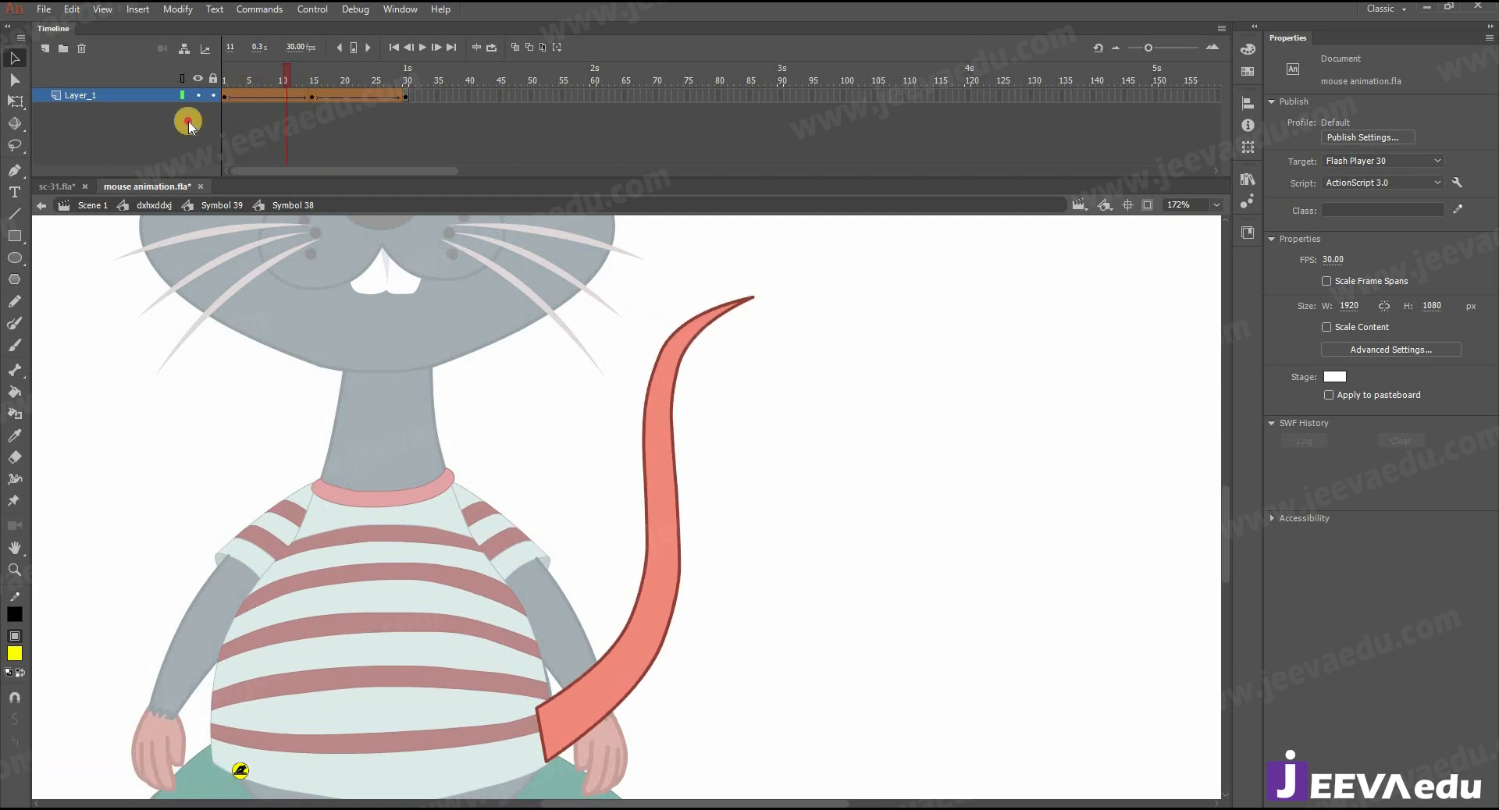
{"action": "left_click", "coordinate": [314, 104]}
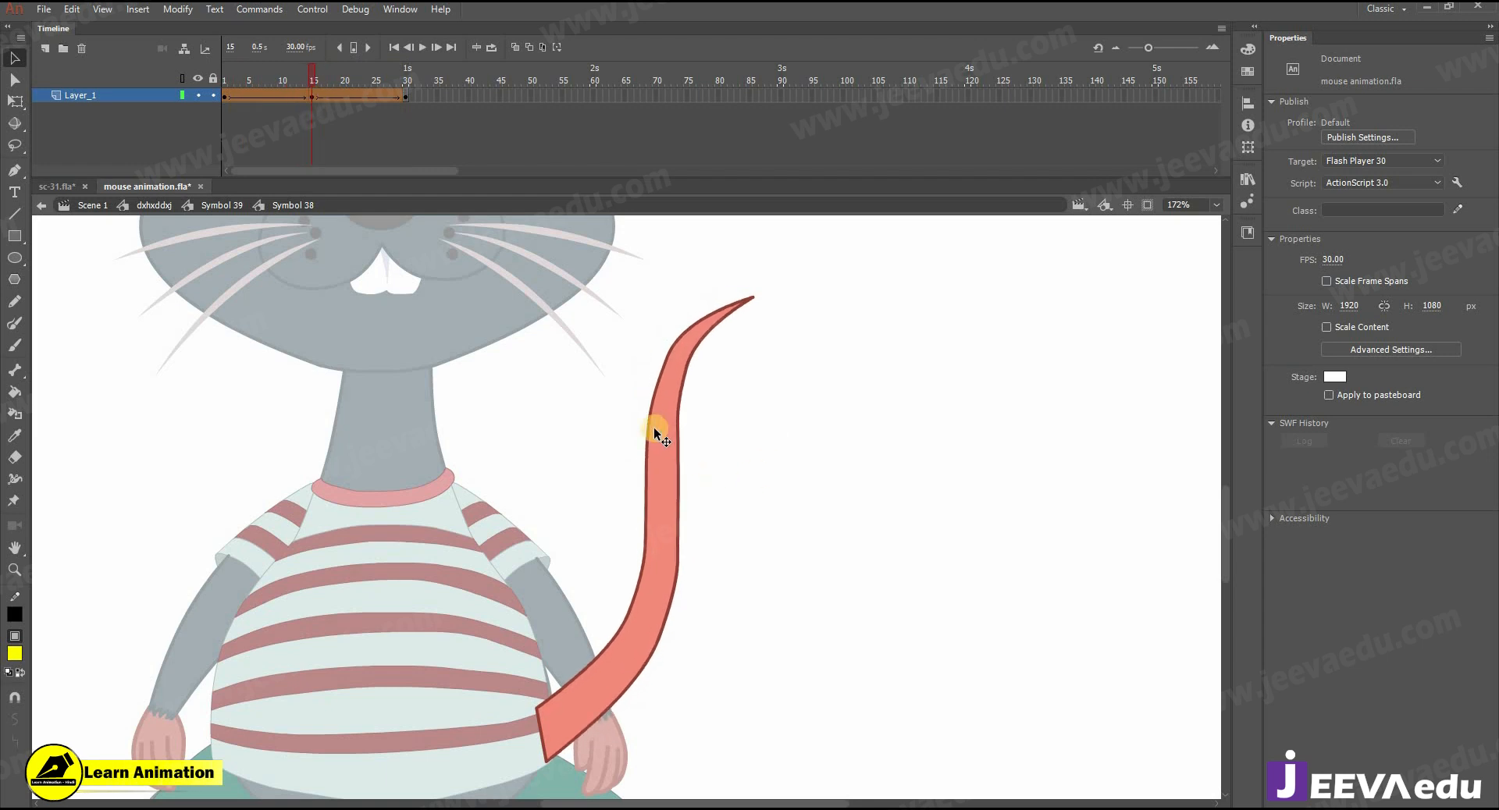
{"action": "left_click_drag", "start_coordinate": [275, 87], "coordinate": [221, 120]}
{"action": "key", "text": "Return"}
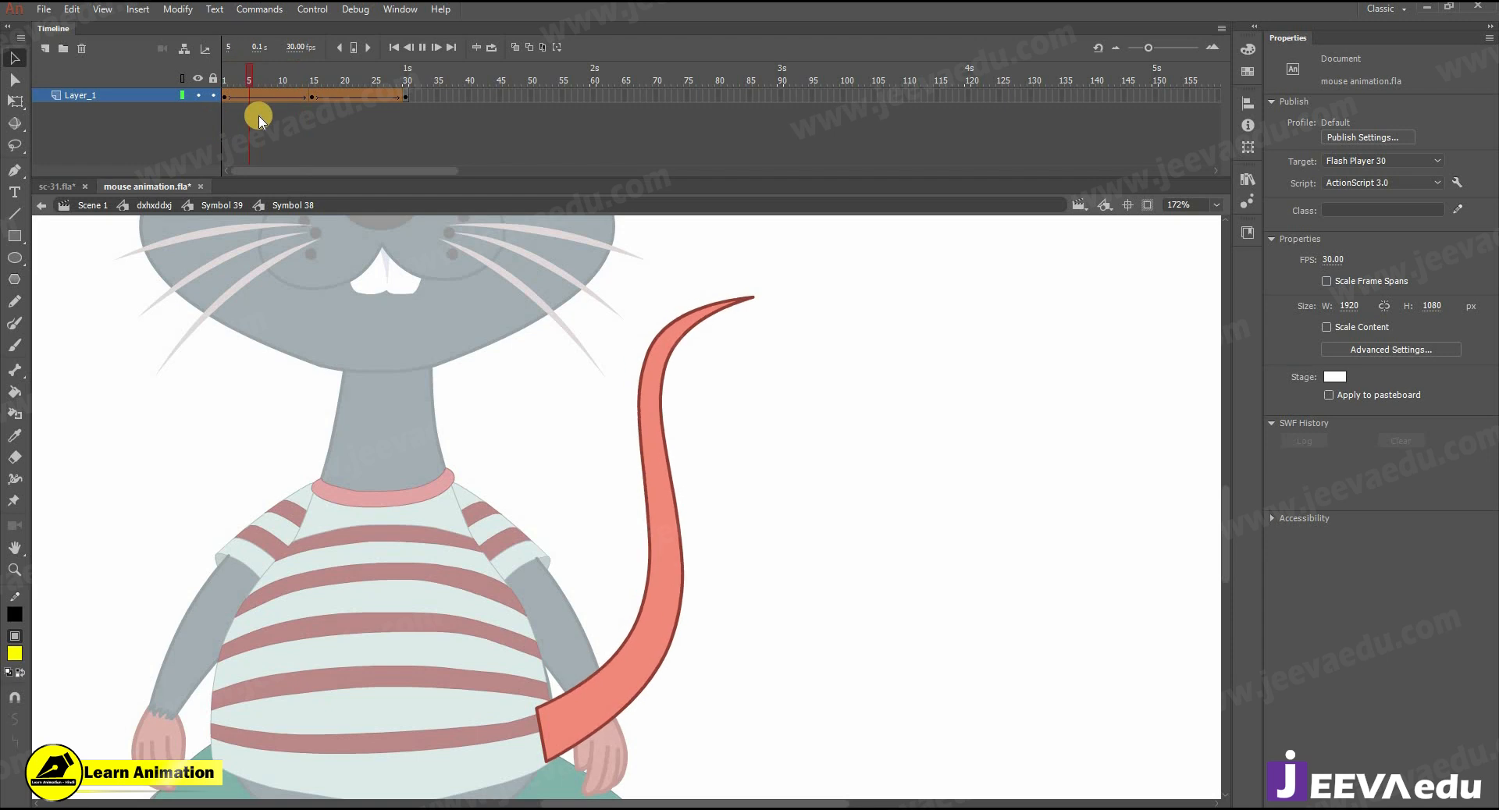
- In Symbol 39, insert keyframes at frames 15 and 30 and add classic tweens between them
{"action": "left_click", "coordinate": [231, 205]}
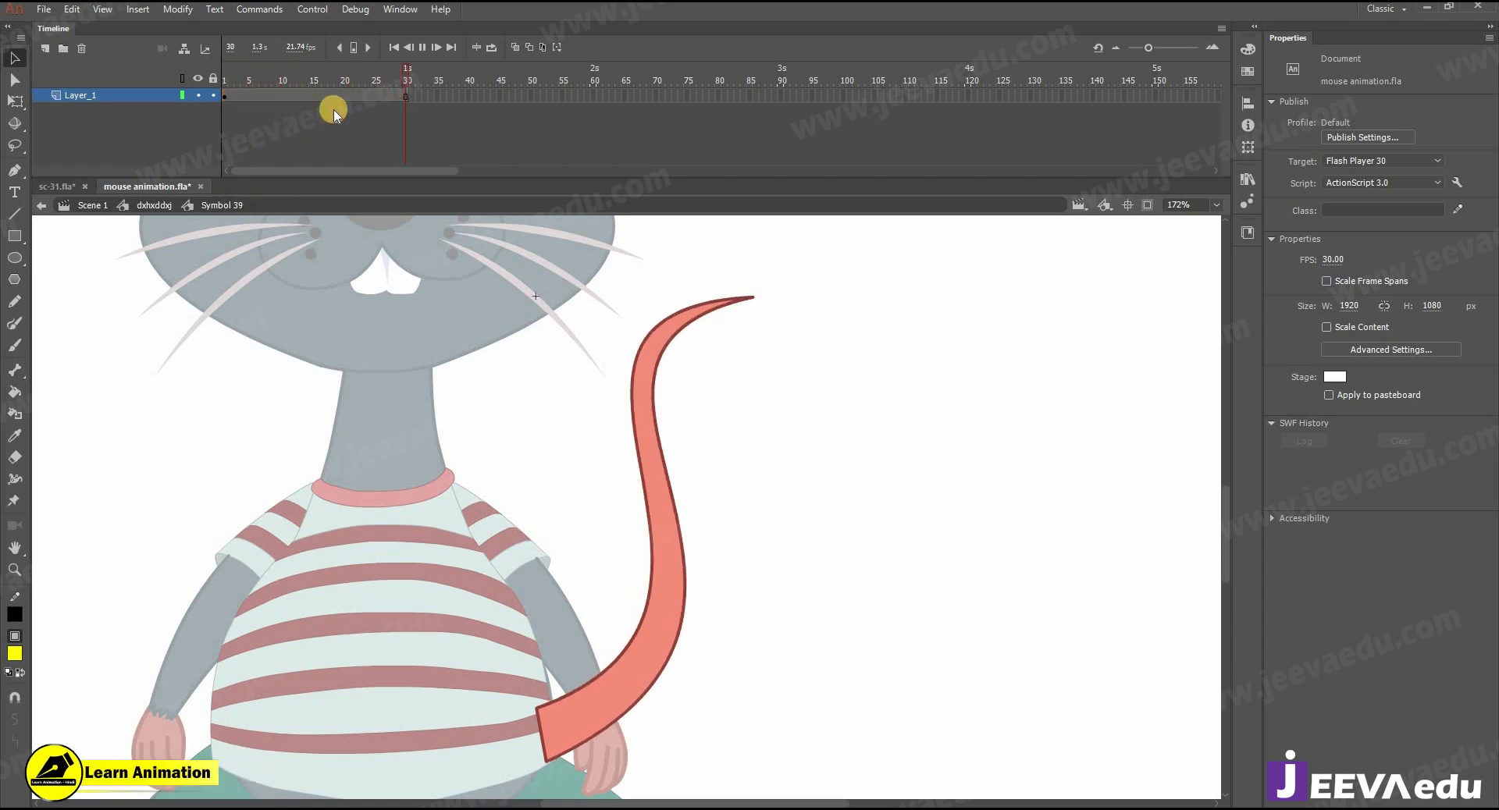
{"action": "left_click", "coordinate": [326, 103]}
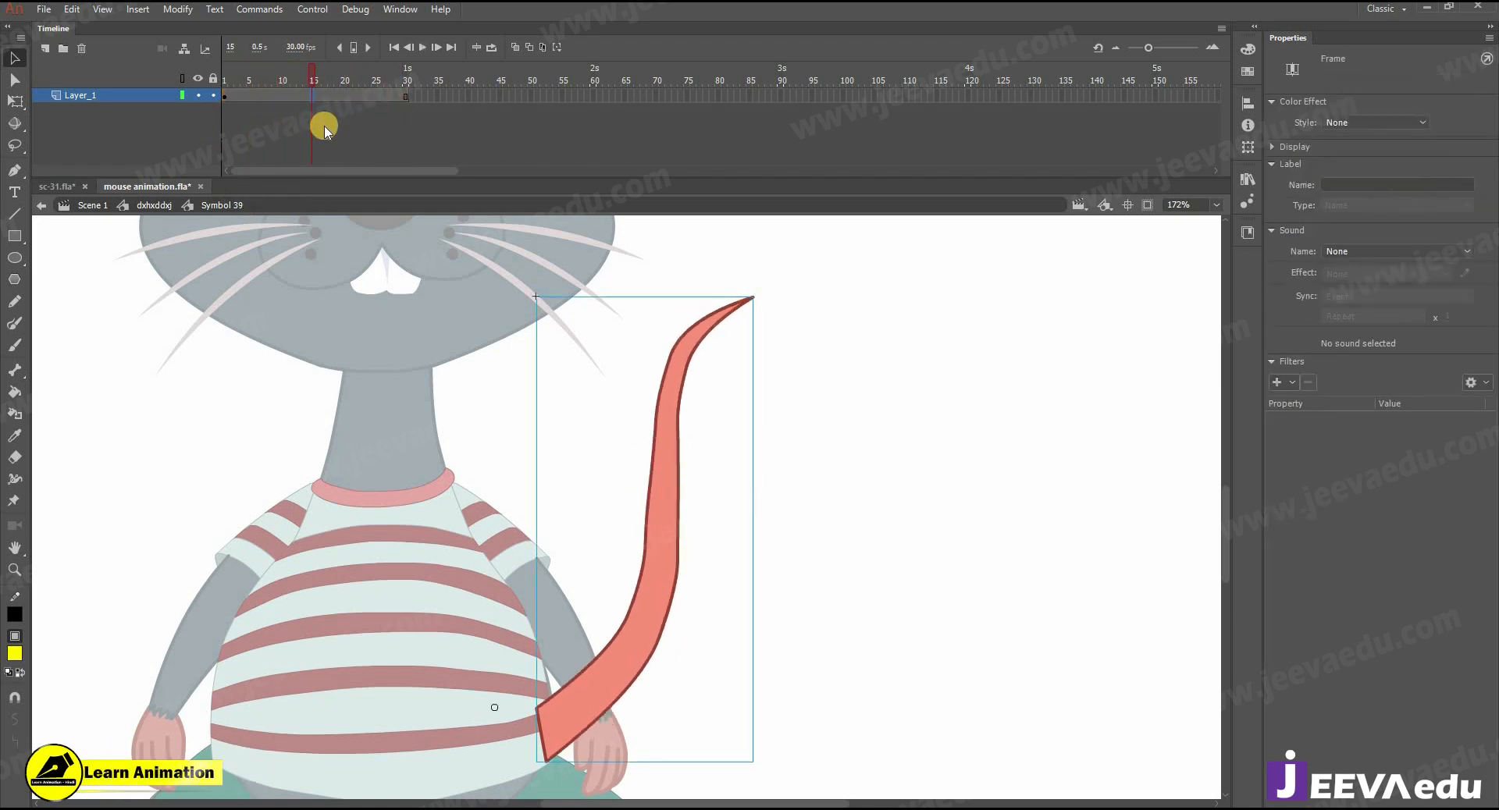
{"action": "left_click", "coordinate": [405, 95]}
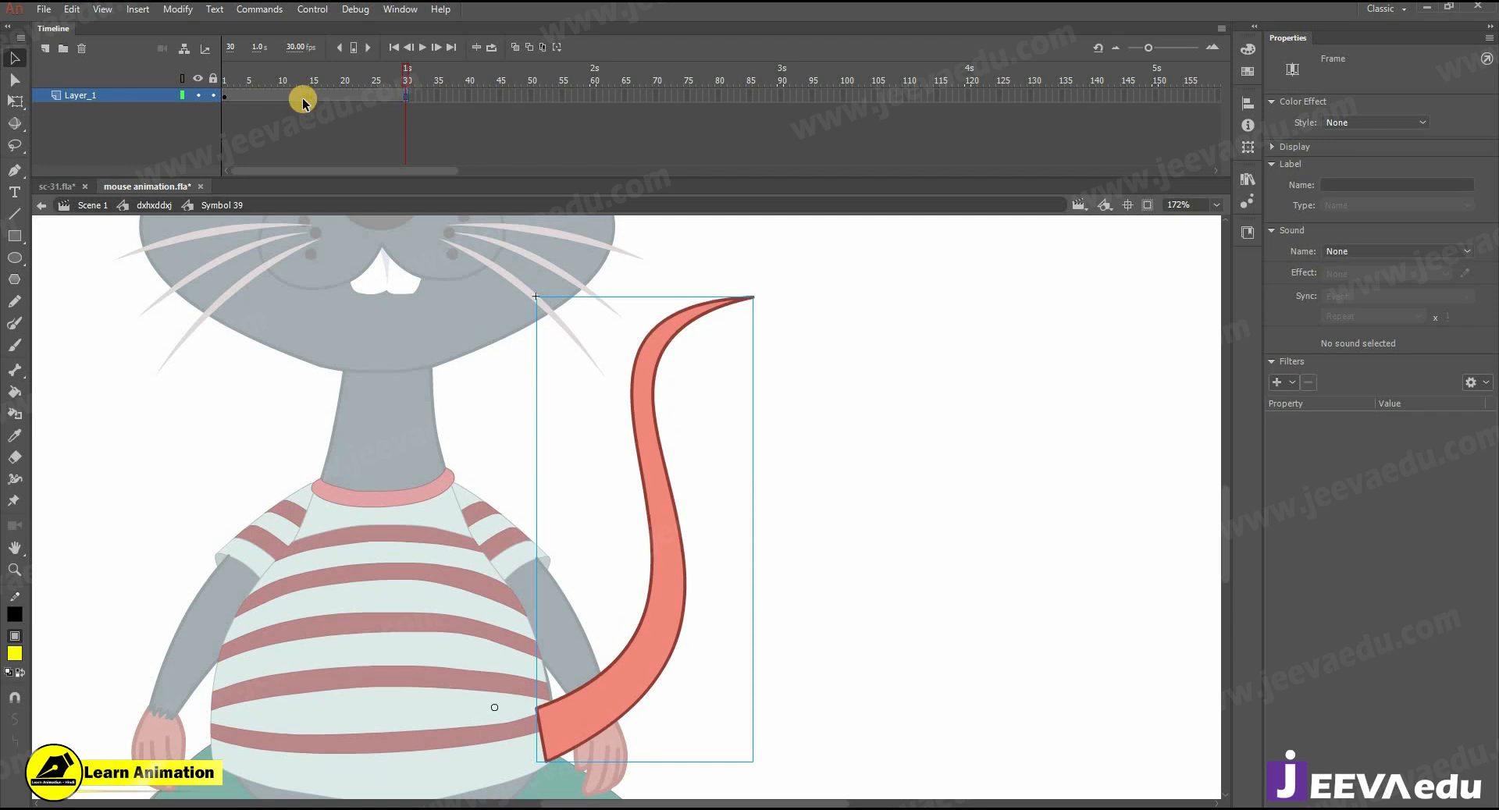
{"action": "right_click", "coordinate": [356, 100]}
{"action": "left_click", "coordinate": [395, 142]}
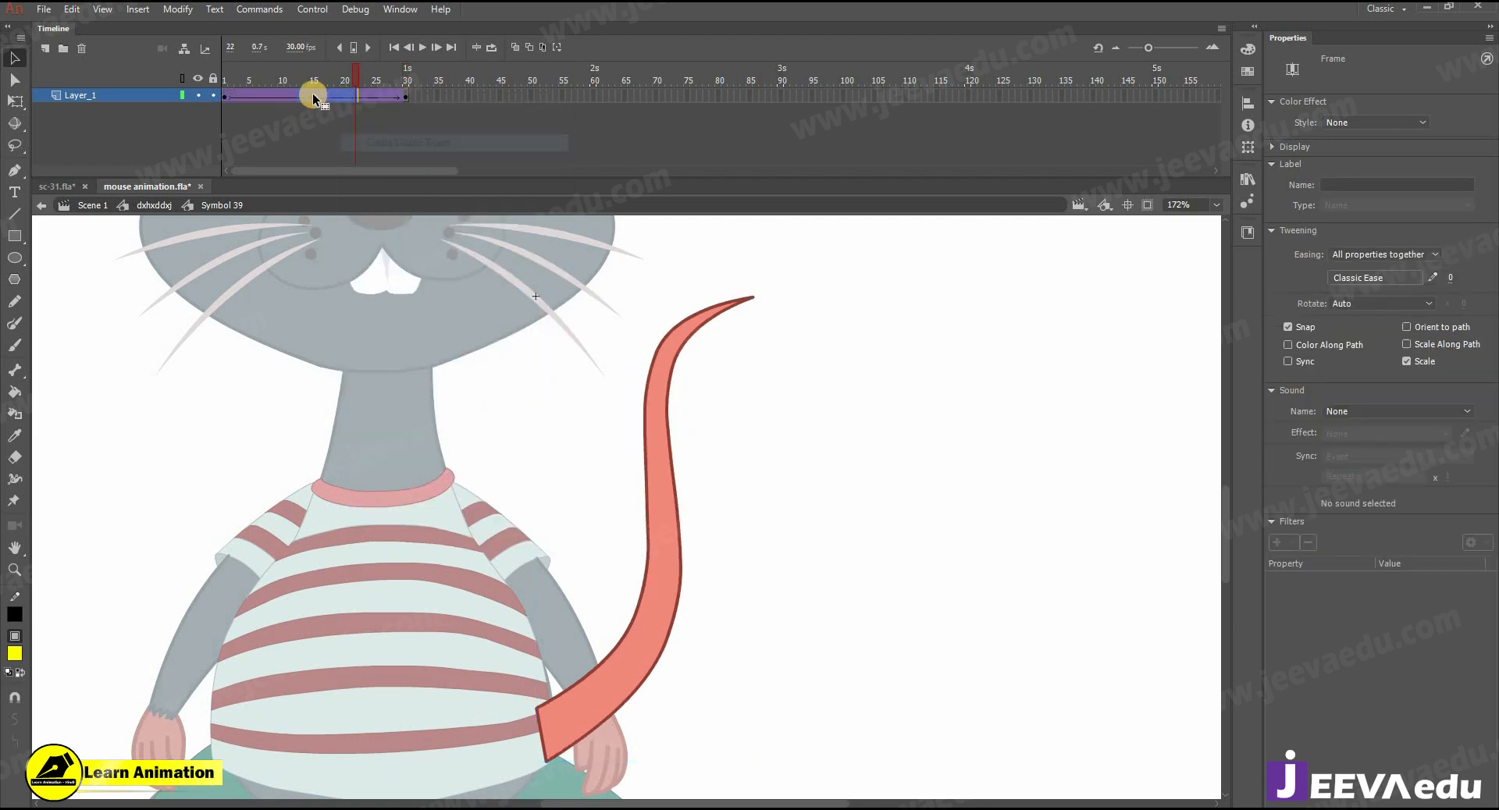
- At frame 15, rotate the tail slightly clockwise with Free Transform and return to the start of the tween
{"action": "left_click_drag", "start_coordinate": [331, 106], "coordinate": [313, 99]}
{"action": "key", "text": "q"}
{"action": "left_click_drag", "start_coordinate": [763, 303], "coordinate": [769, 309]}
{"action": "left_click", "coordinate": [234, 94]}
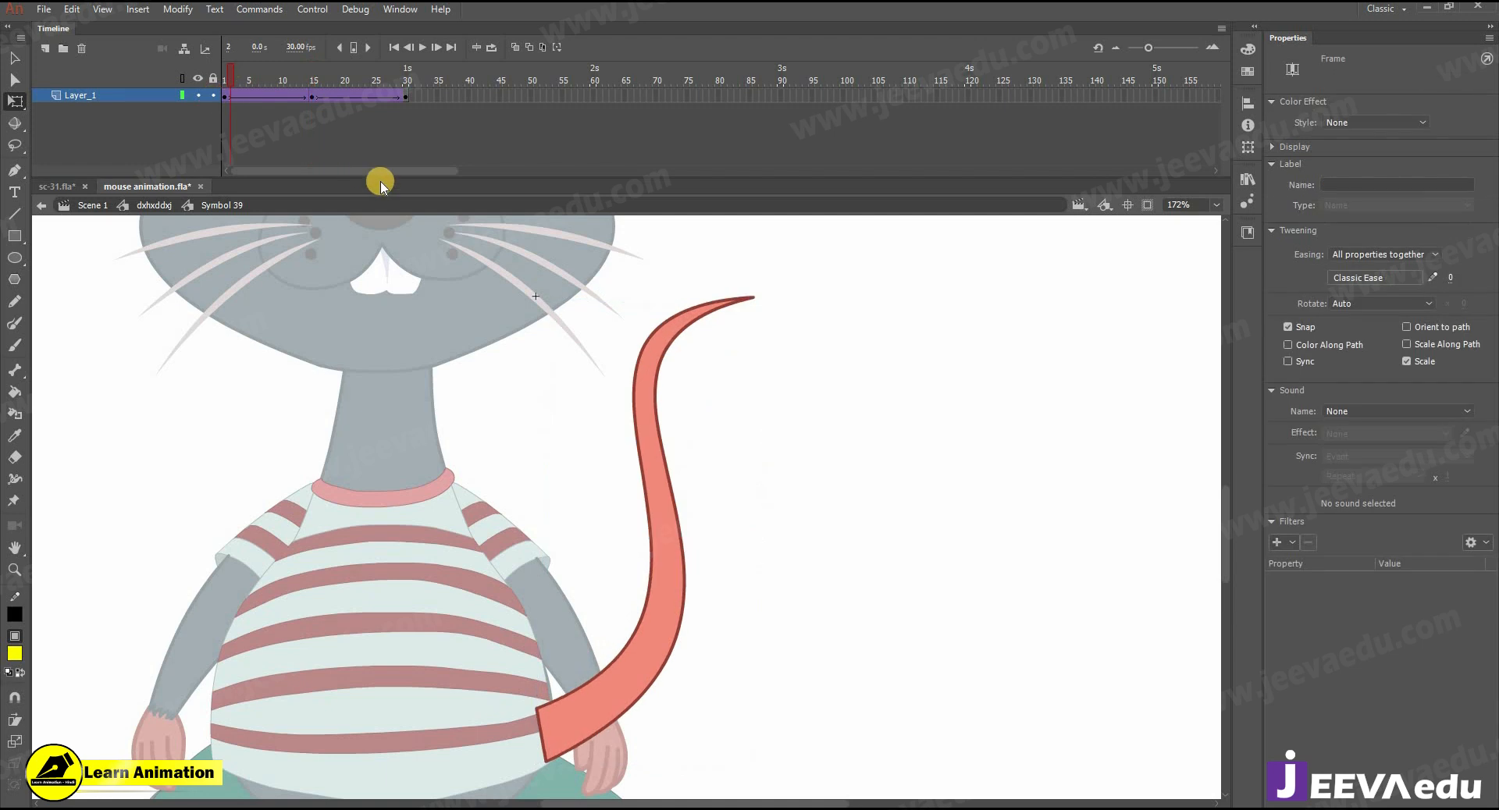
- Rotate the tail further clockwise at frame 15 and play back the tween from its first frame
{"action": "key", "text": "Return"}
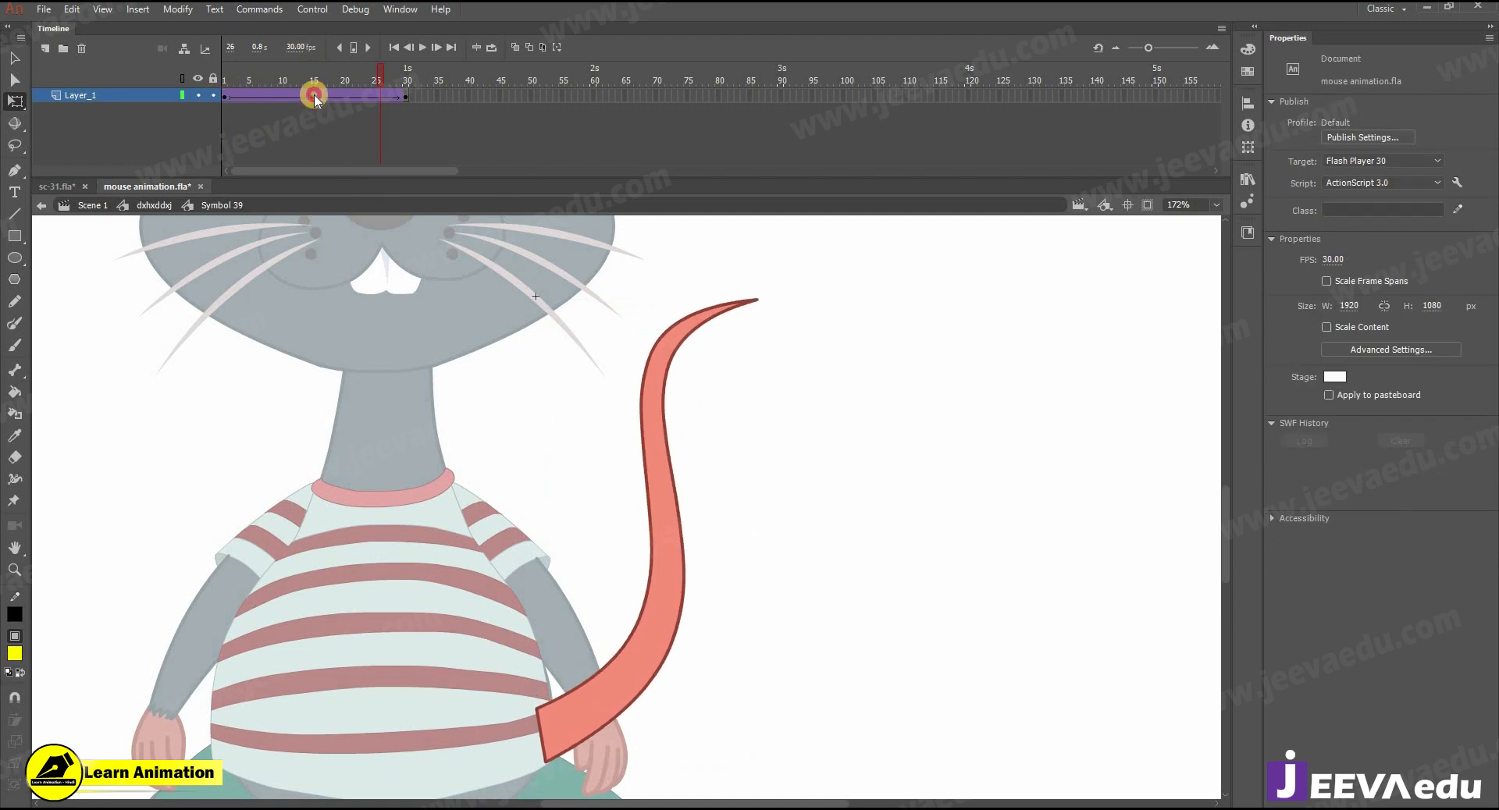
{"action": "left_click", "coordinate": [314, 95]}
{"action": "left_click_drag", "start_coordinate": [778, 300], "coordinate": [790, 312]}
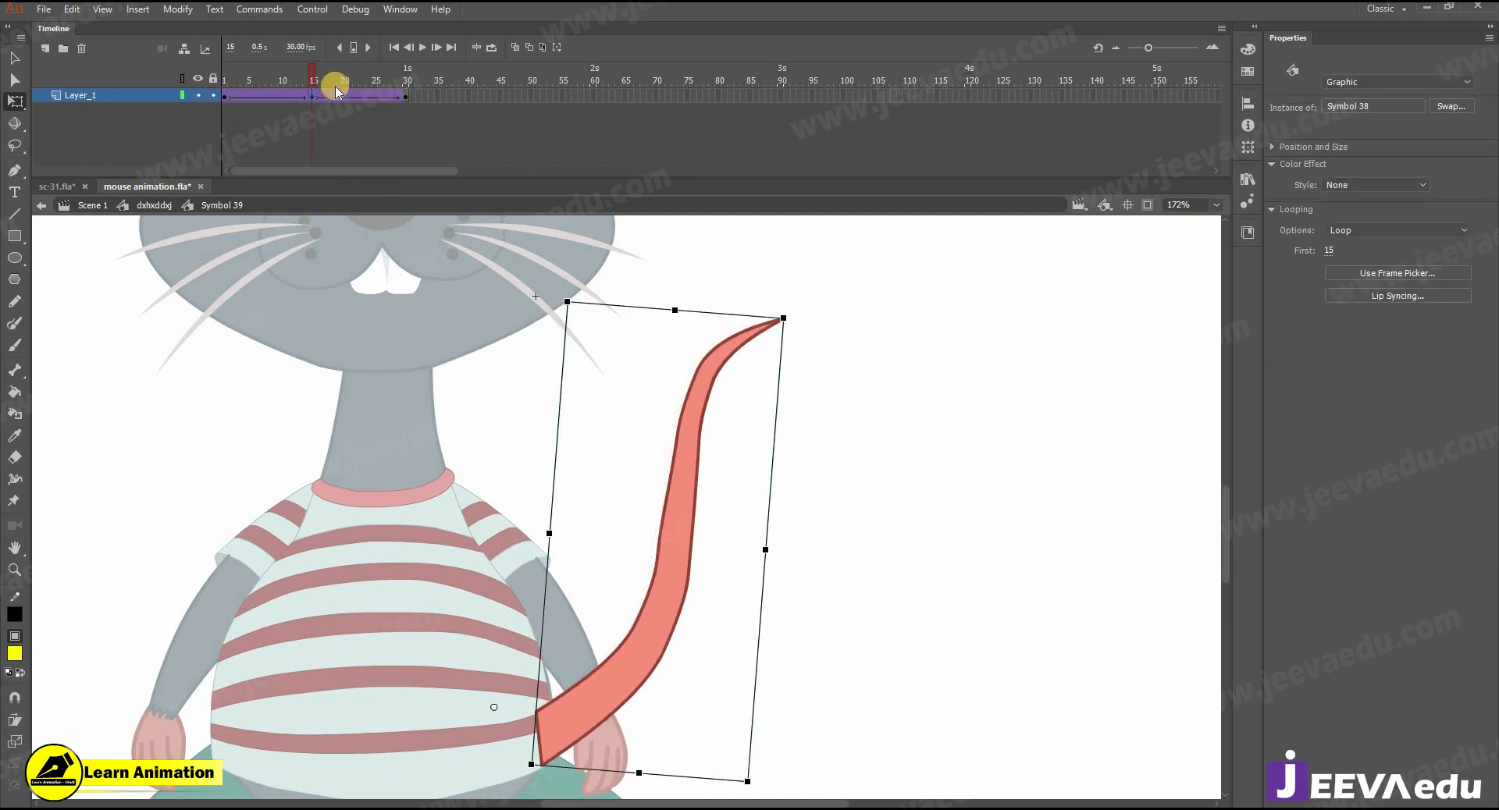
{"action": "left_click", "coordinate": [194, 98]}
{"action": "key", "text": "Return"}
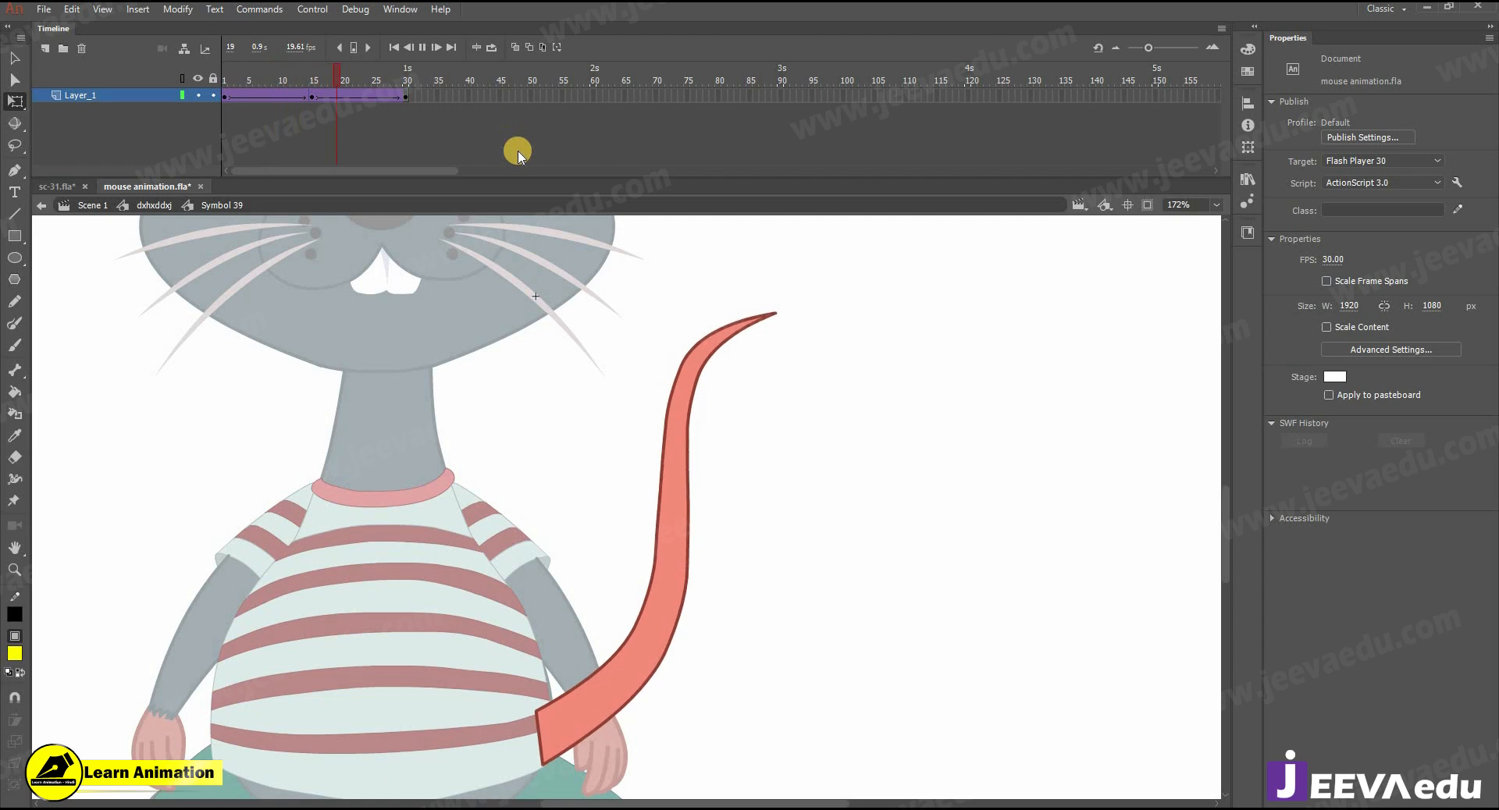
- Return to the dxhxddxj symbol and play back the tail sway on the whole mouse
{"action": "left_click", "coordinate": [160, 204]}
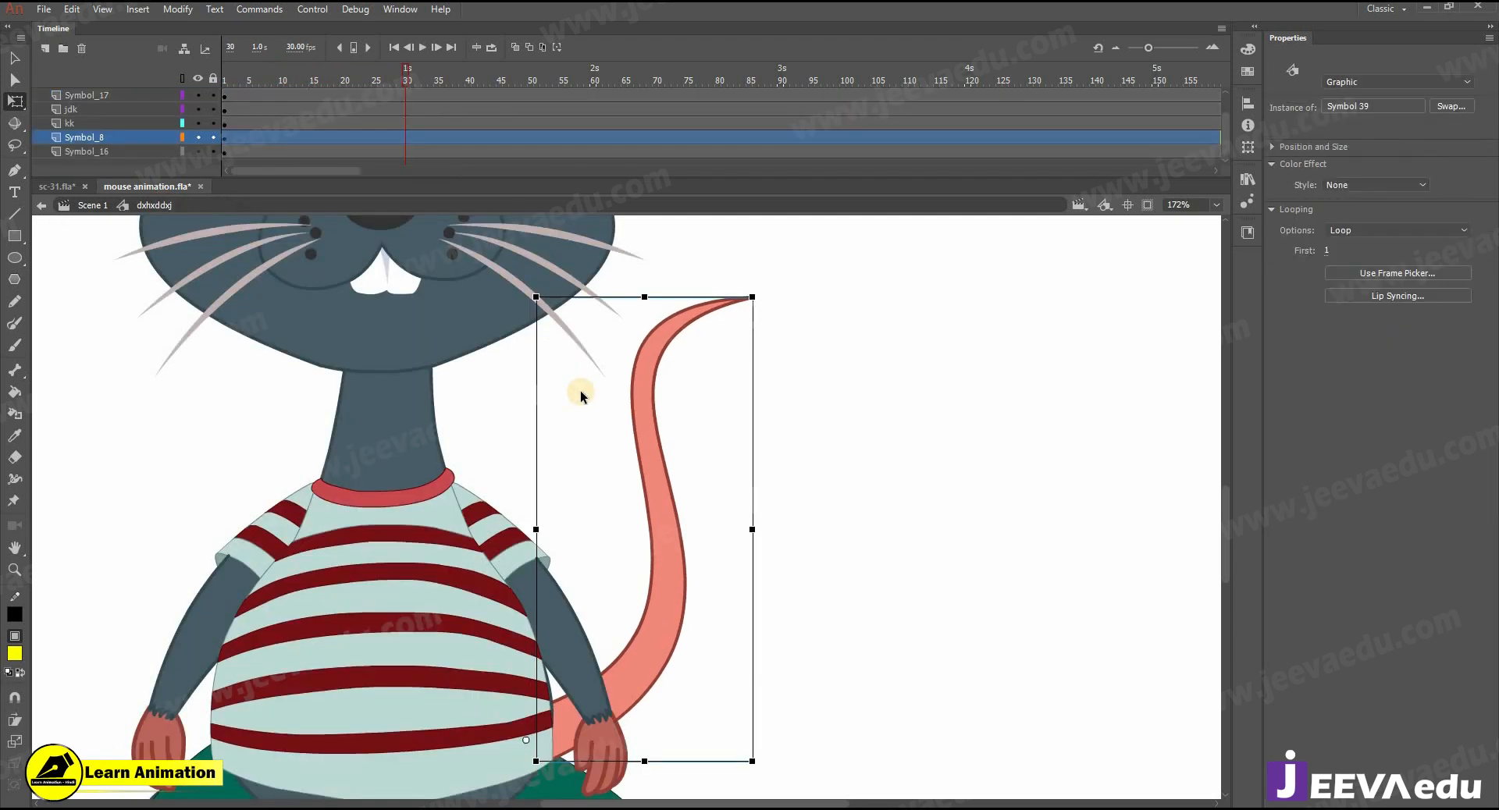
{"action": "left_click", "coordinate": [650, 548], "text": "alt"}
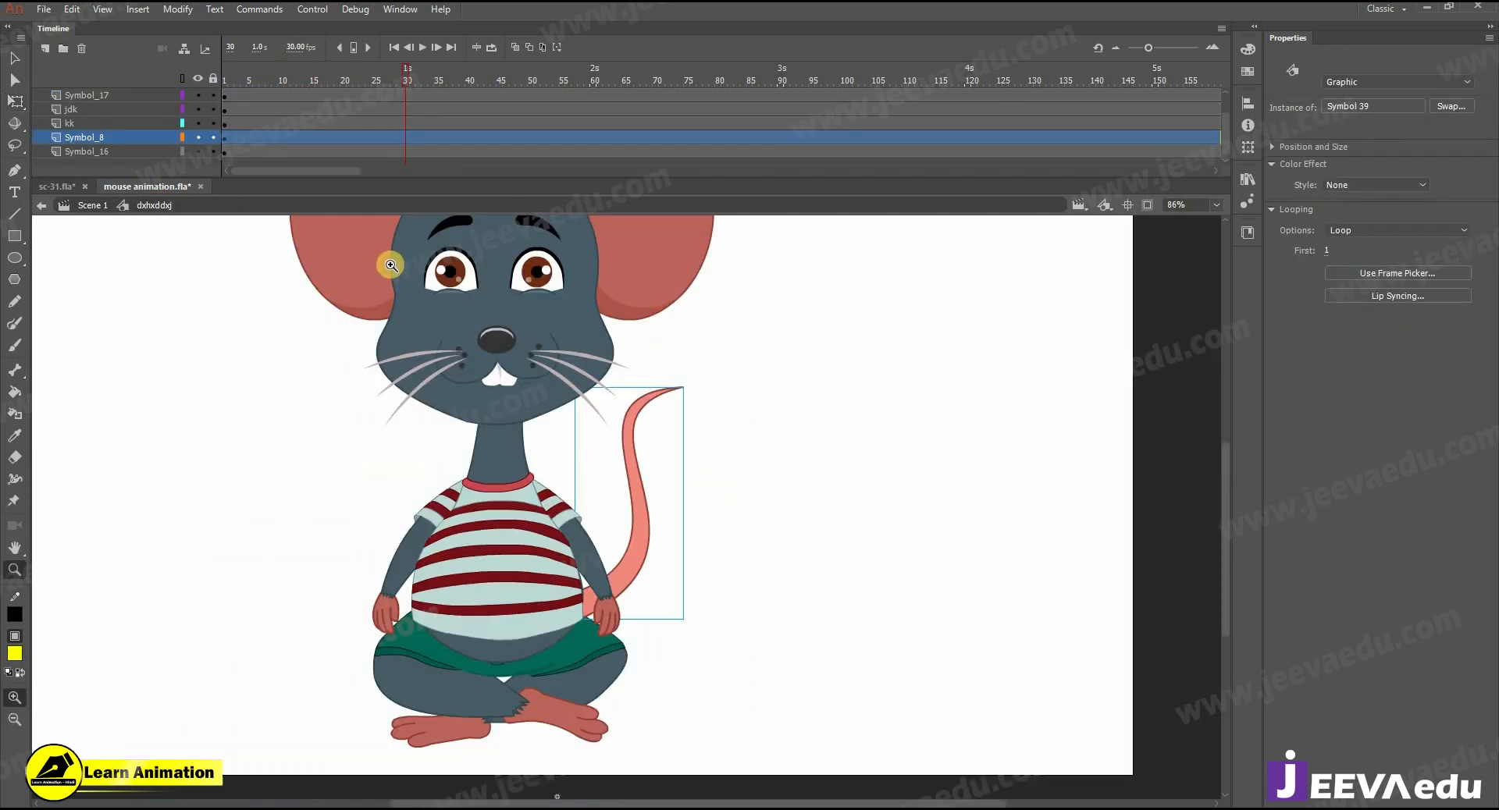
{"action": "left_click", "coordinate": [154, 121]}
{"action": "key", "text": "Return"}
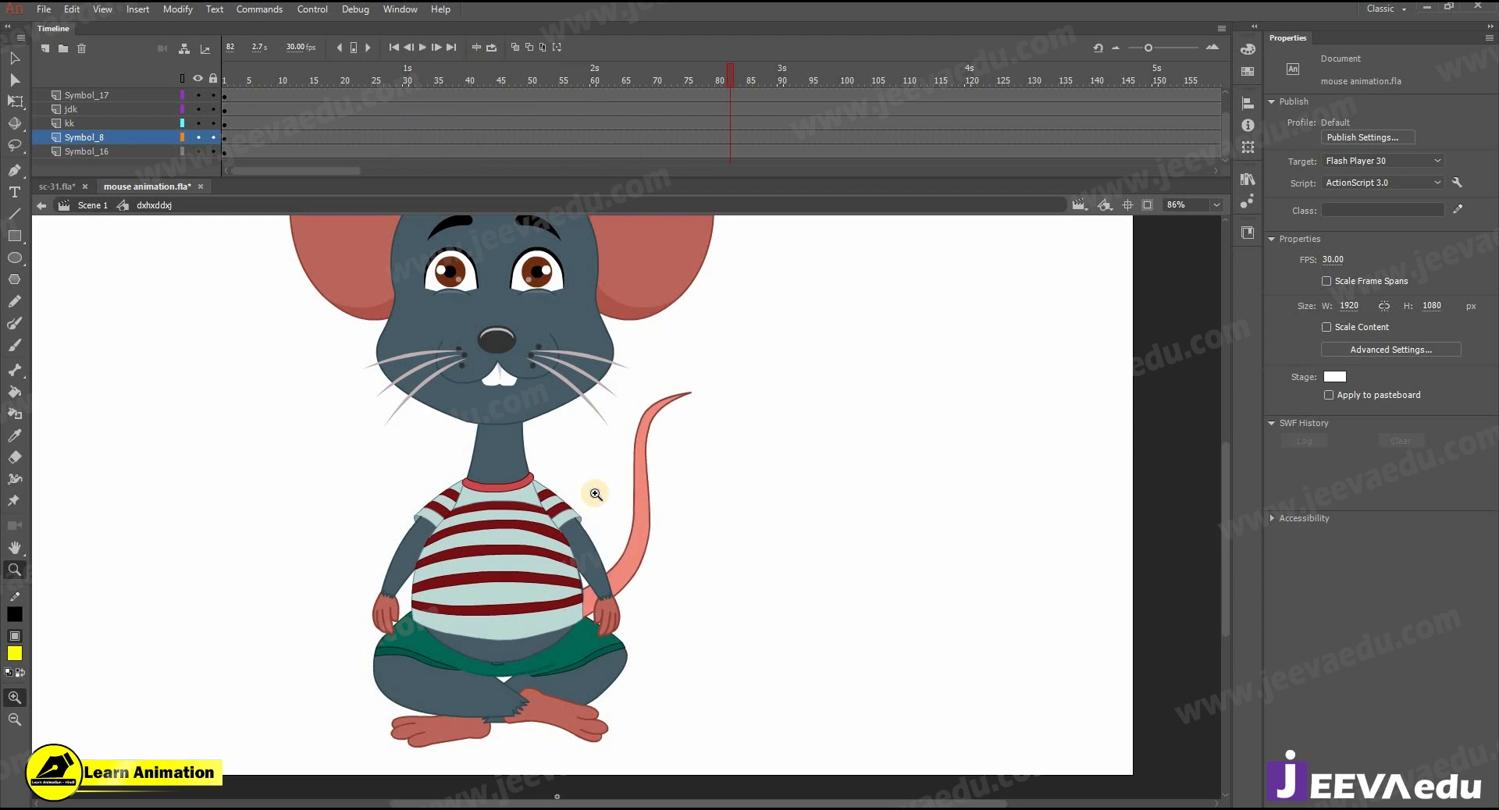
{"action": "left_click", "coordinate": [573, 507]}
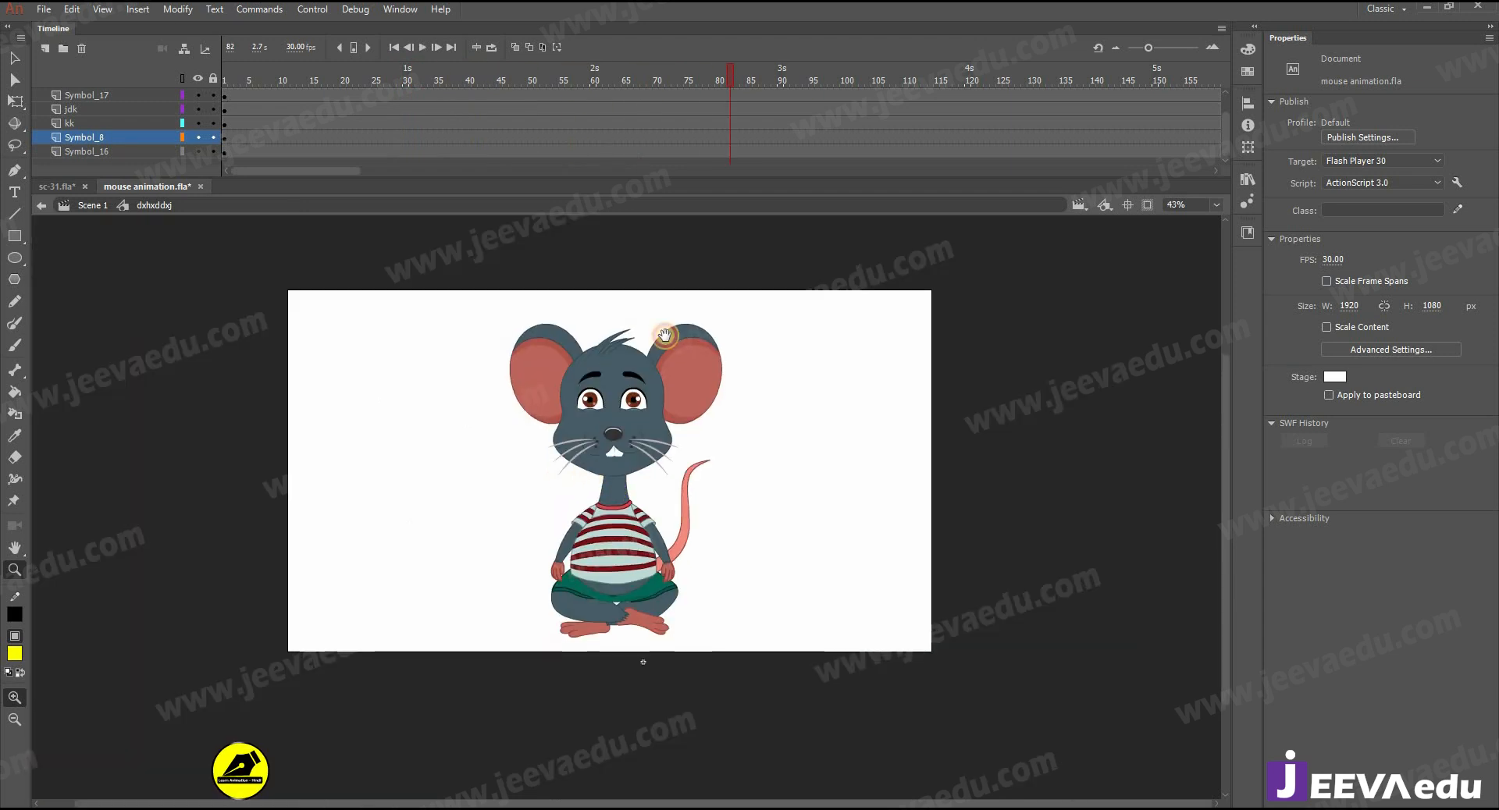
- Open the mouse's left ear for editing inside the head symbol, Symbol 31
{"action": "left_click_drag", "start_coordinate": [729, 78], "coordinate": [704, 79]}
{"action": "left_click_drag", "start_coordinate": [201, 165], "coordinate": [262, 127]}
{"action": "left_click", "coordinate": [560, 406]}
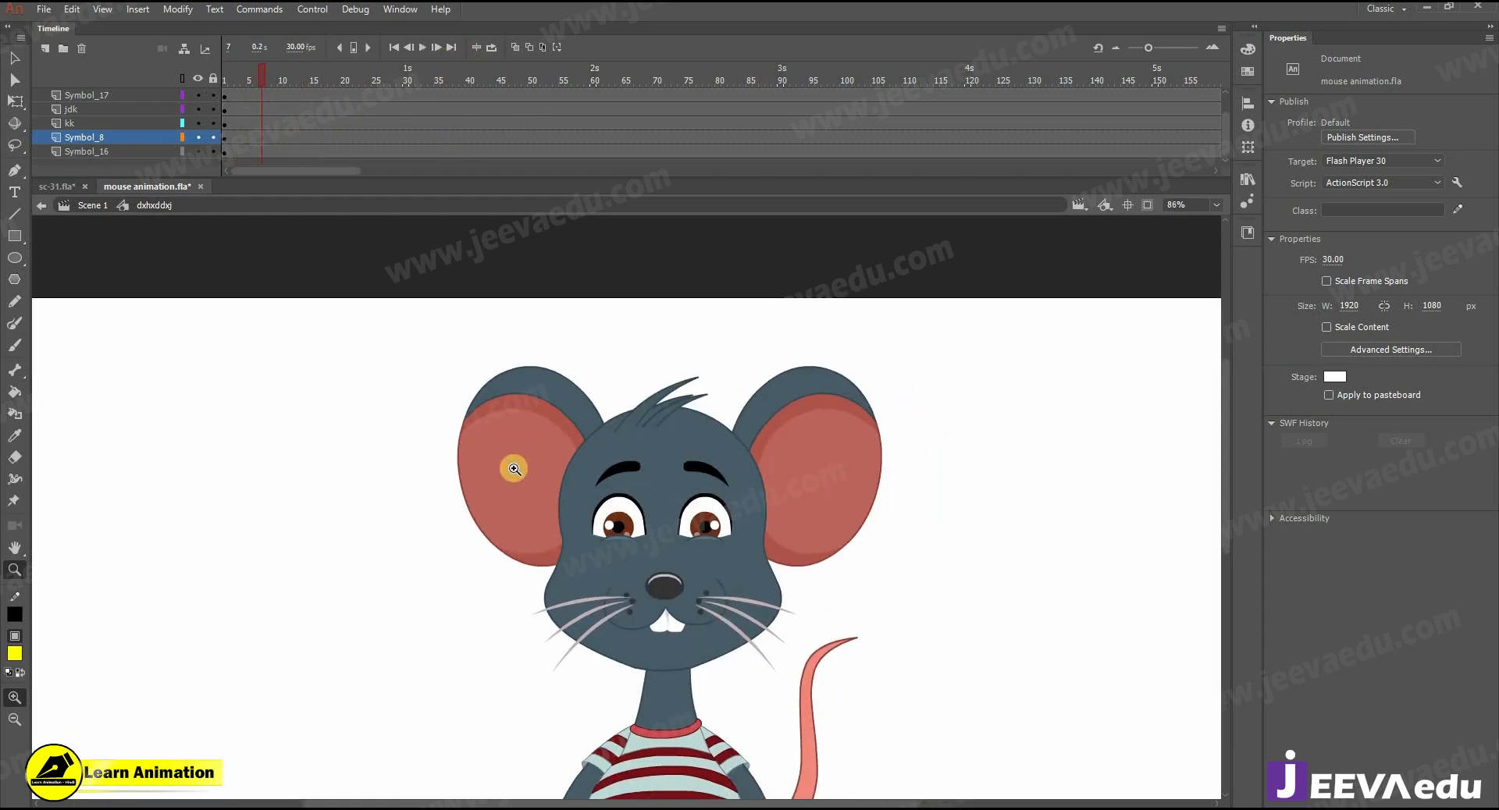
{"action": "key", "text": "v"}
{"action": "double_click", "coordinate": [596, 451]}
{"action": "left_click", "coordinate": [519, 428]}
{"action": "left_click", "coordinate": [496, 459]}
{"action": "double_click", "coordinate": [496, 461]}
- Insert keyframes at frames 10 and 20 for the left ear and add classic tweens between them
{"action": "left_click", "coordinate": [286, 97]}
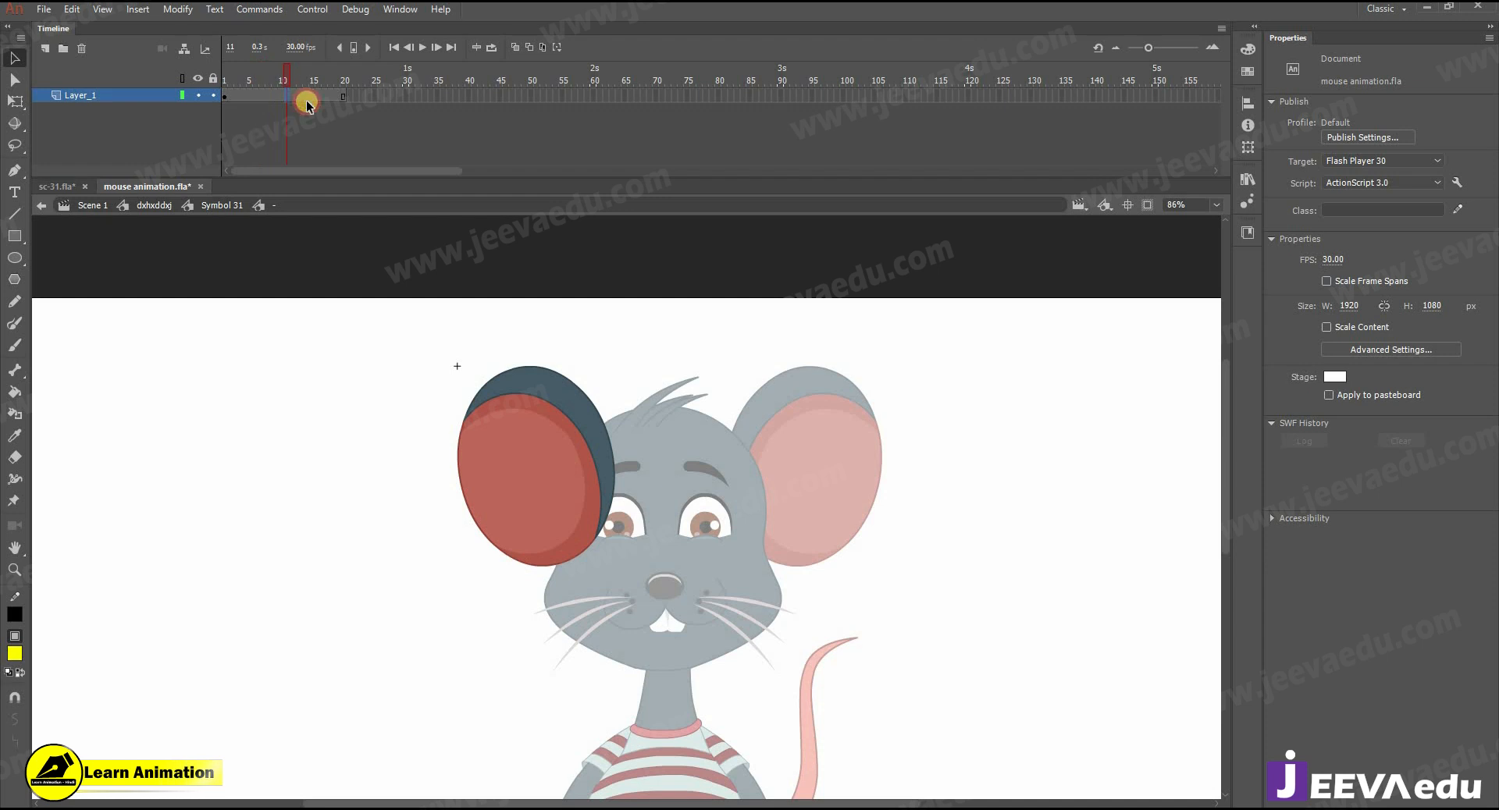
{"action": "left_click", "coordinate": [282, 87]}
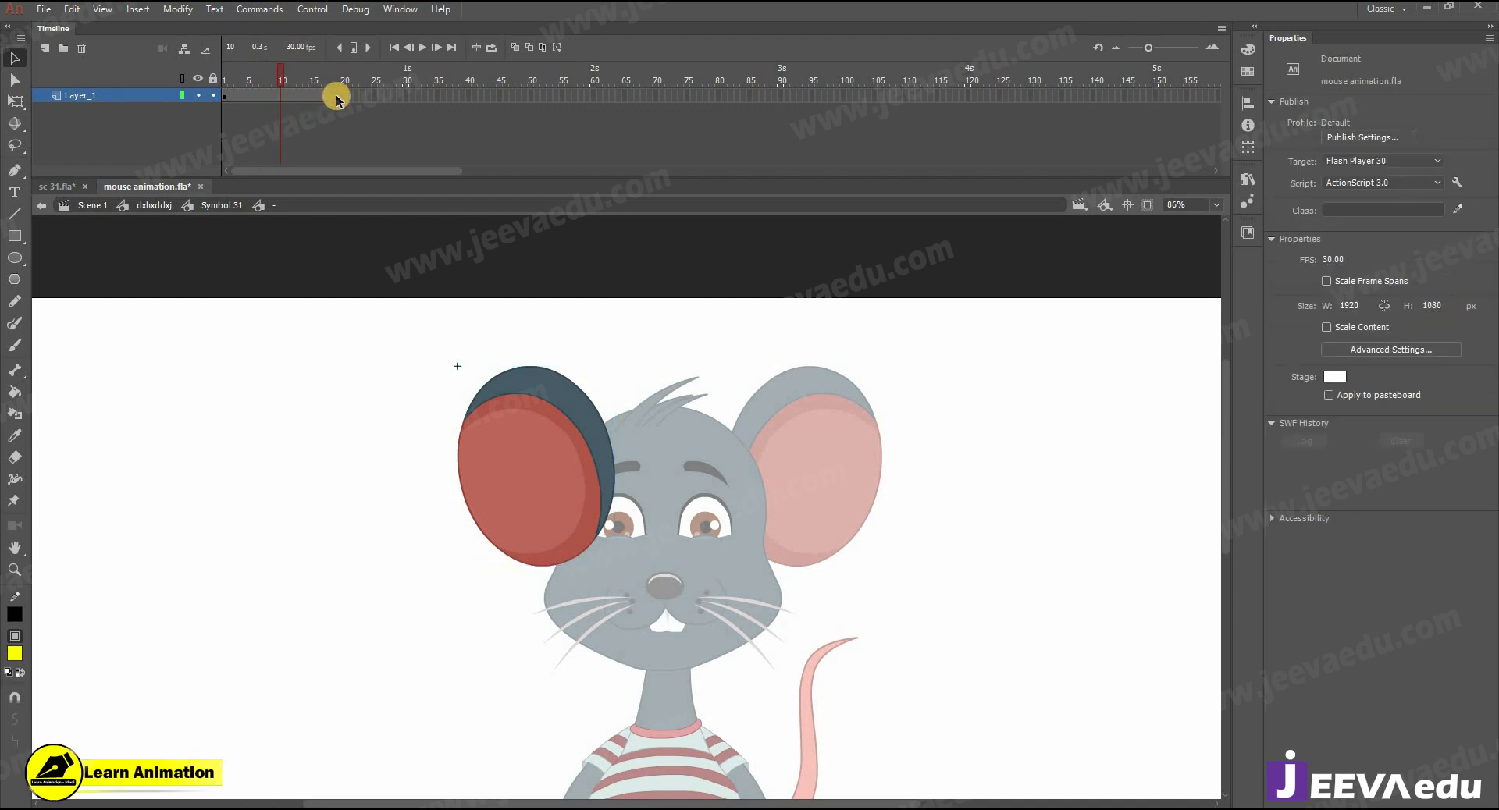
{"action": "left_click", "coordinate": [345, 94]}
{"action": "key", "text": "F6"}
{"action": "right_click", "coordinate": [279, 97]}
{"action": "left_click", "coordinate": [318, 128]}
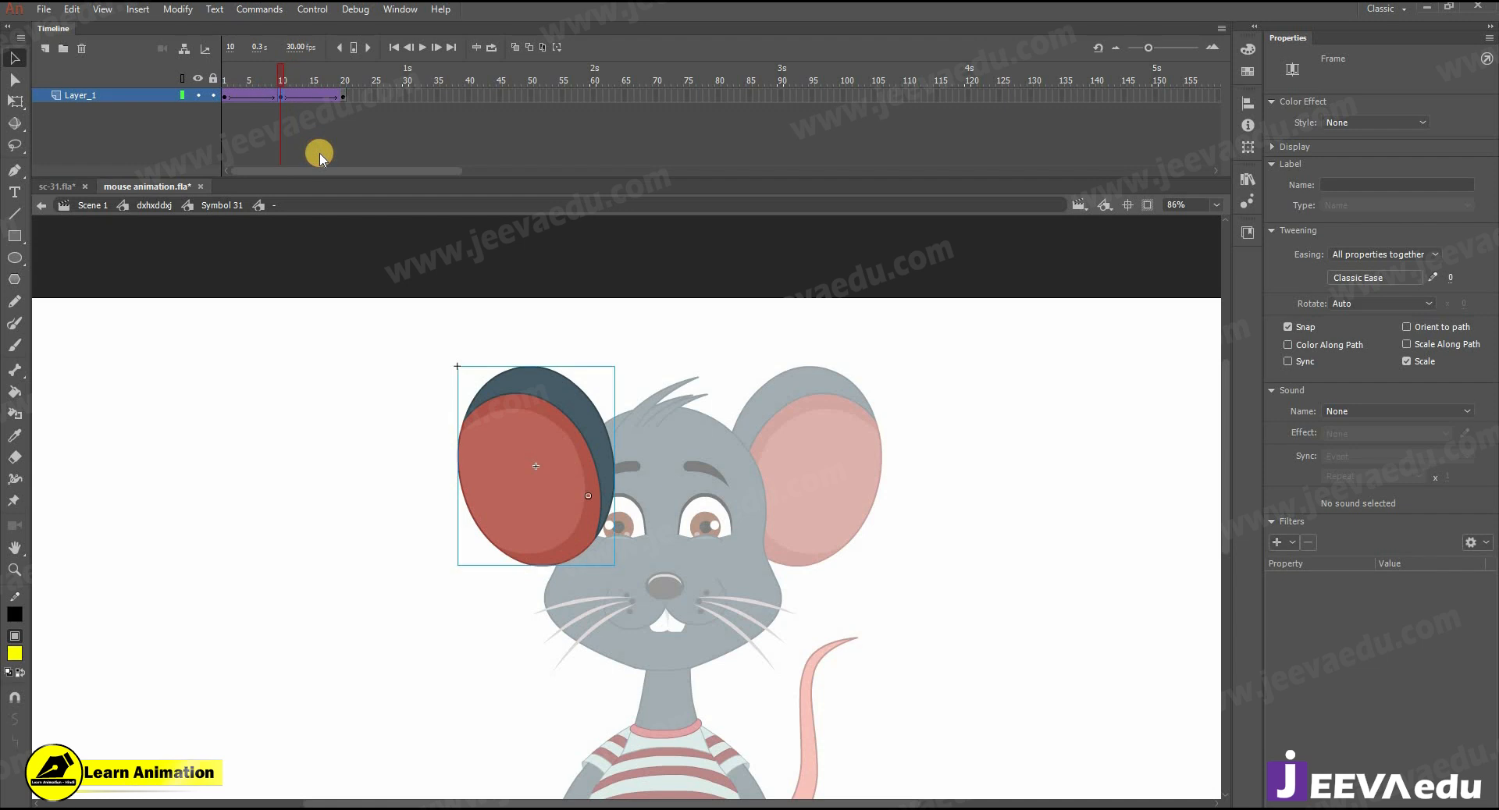
- Scale the left ear to 99% at frame 10 and rotate it slightly clockwise with Free Transform
{"action": "key", "text": "ctrl+alt+s"}
{"action": "key", "text": "Return"}
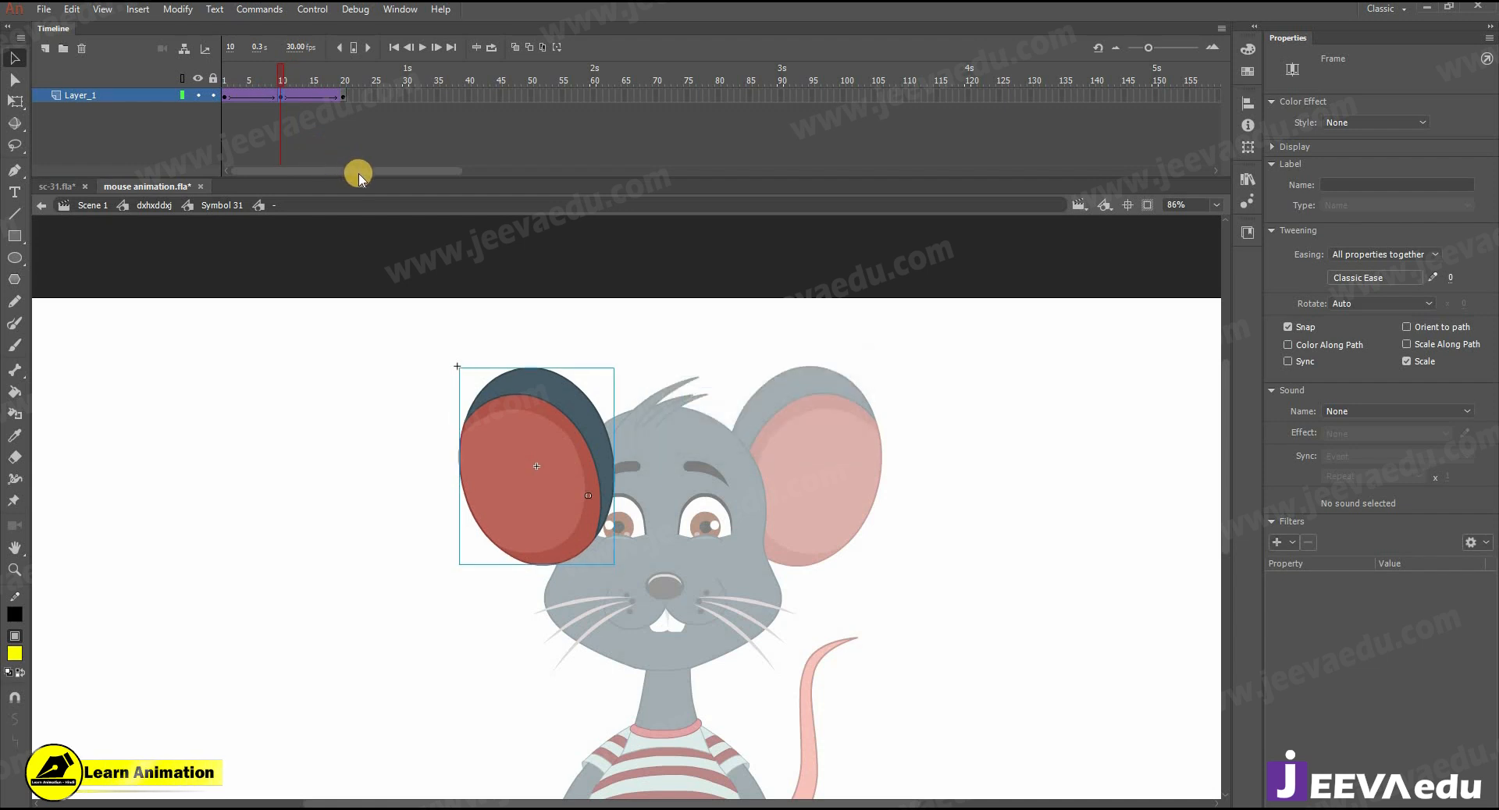
{"action": "key", "text": "q"}
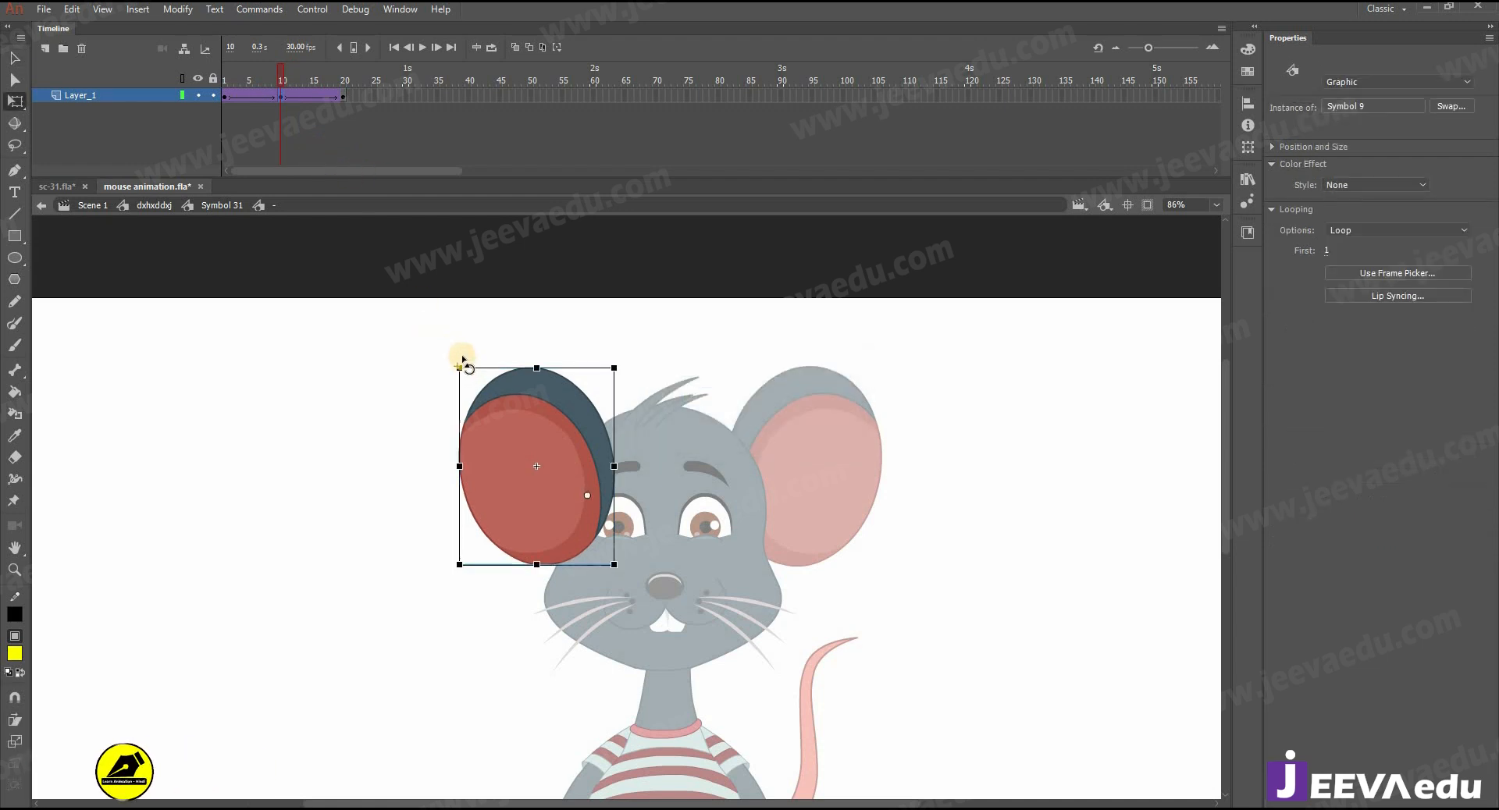
{"action": "left_click", "coordinate": [369, 505]}
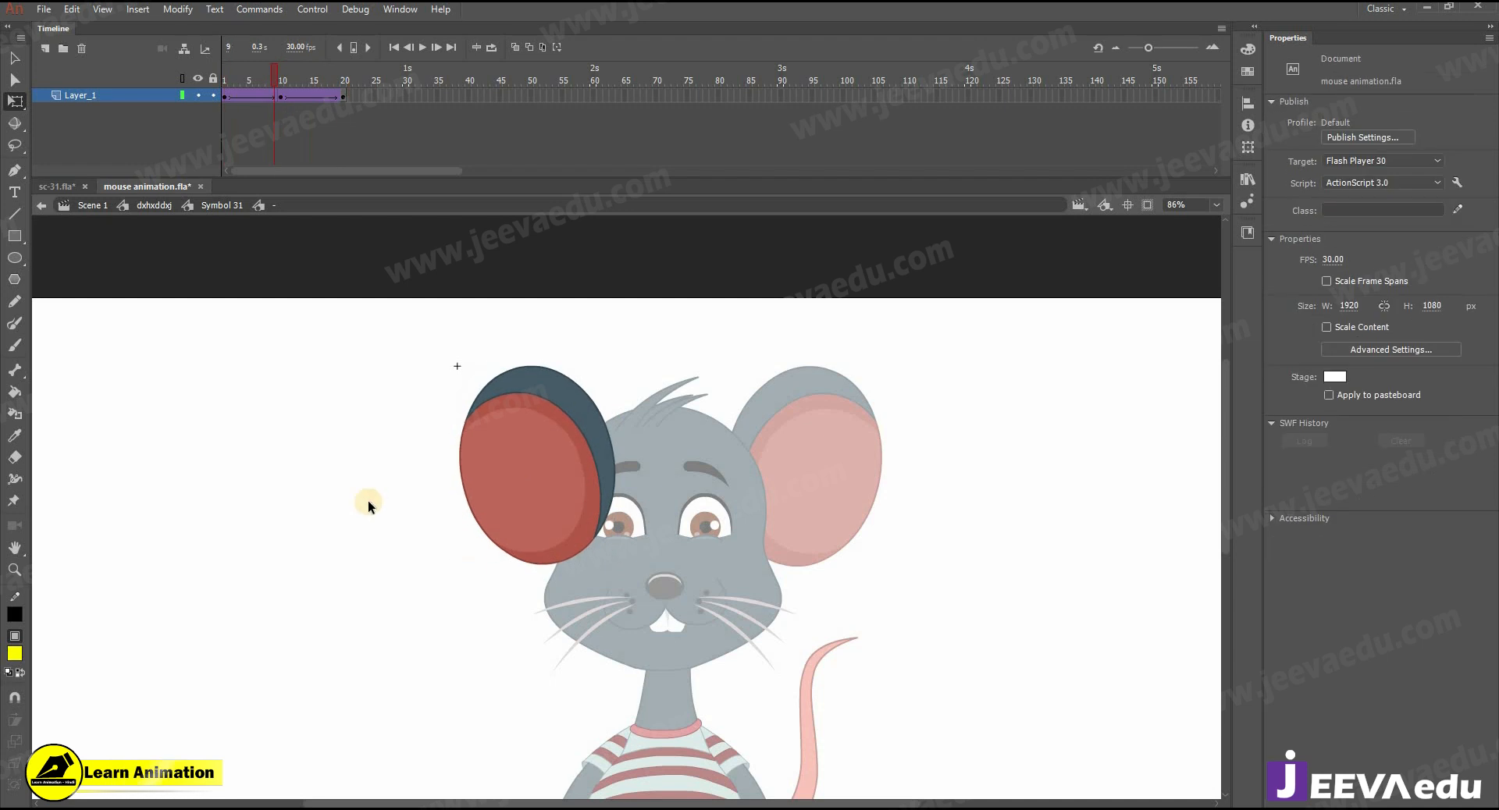
- Open the right ear, Symbol 8, insert keyframes at frames 10 and 20, and add classic tweens between them
{"action": "double_click", "coordinate": [743, 489]}
{"action": "left_click", "coordinate": [793, 490]}
{"action": "double_click", "coordinate": [803, 492]}
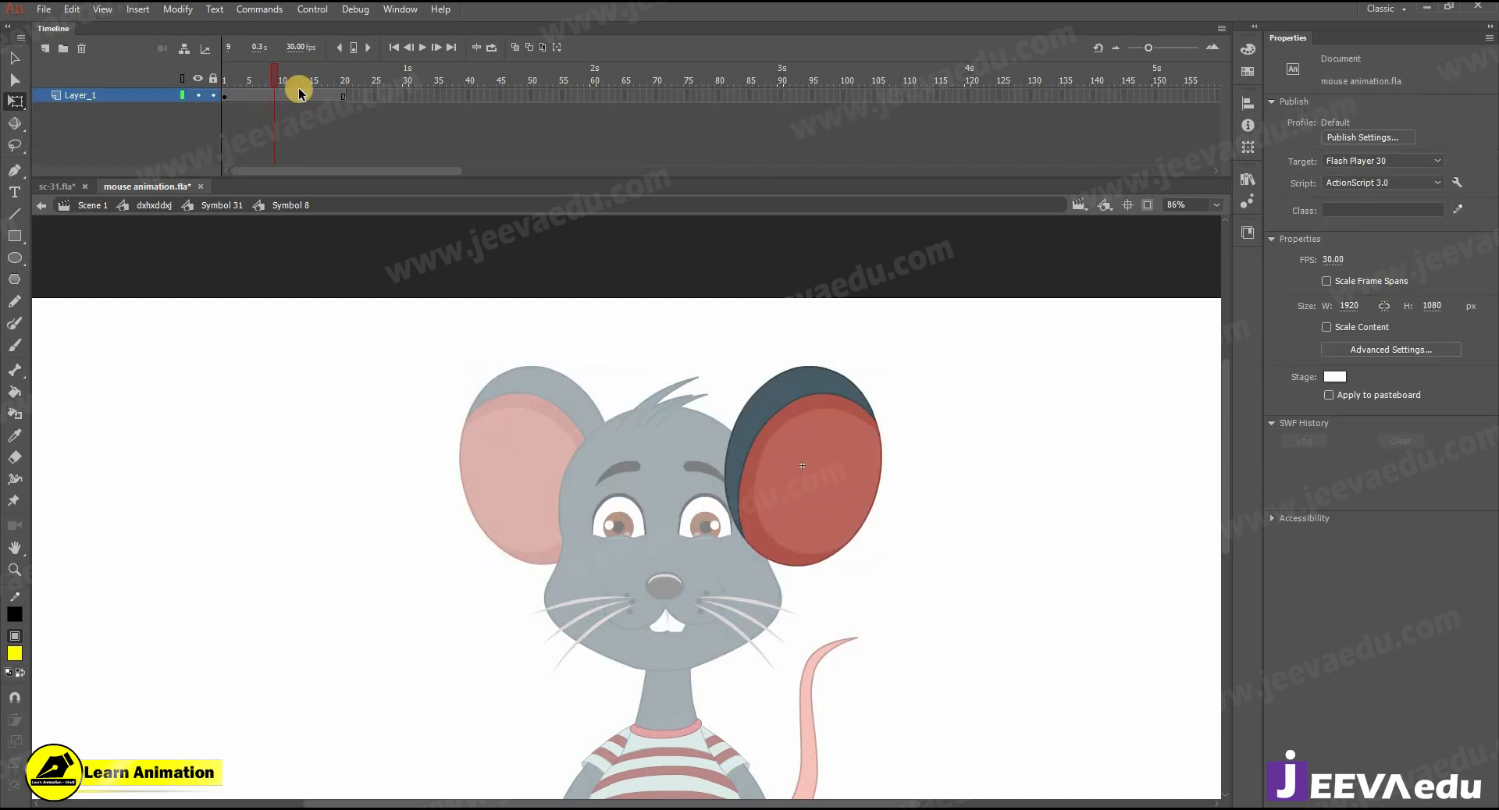
{"action": "left_click", "coordinate": [281, 96]}
{"action": "left_click", "coordinate": [343, 97]}
{"action": "key", "text": "F6"}
{"action": "left_click_drag", "start_coordinate": [306, 97], "coordinate": [256, 95]}
{"action": "right_click", "coordinate": [259, 92]}
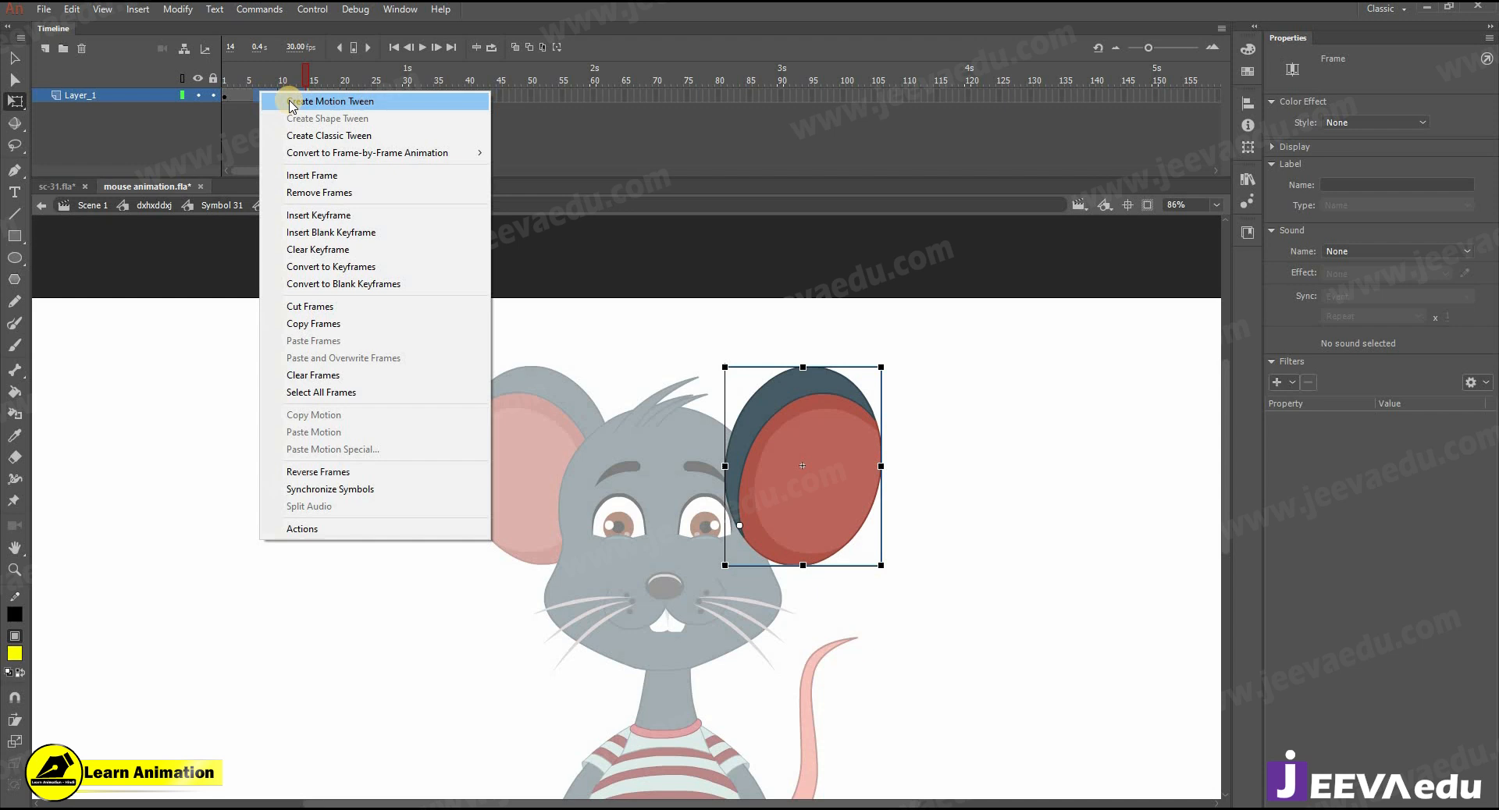
{"action": "left_click", "coordinate": [324, 135]}
- Scale the right ear to 99% at frame 10 and rotate it slightly counterclockwise with Free Transform
{"action": "left_click", "coordinate": [281, 96]}
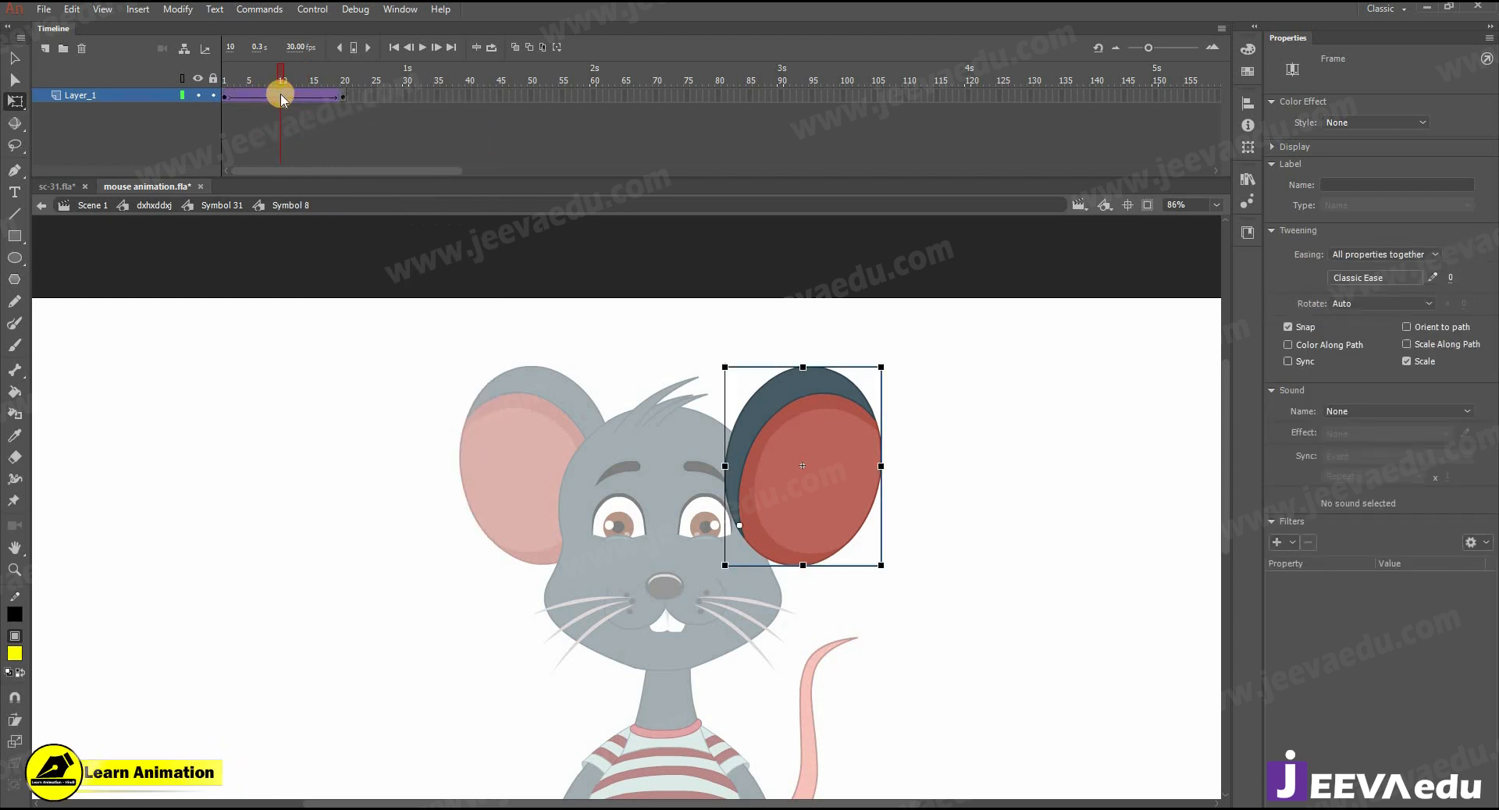
{"action": "key", "text": "ctrl+alt+s"}
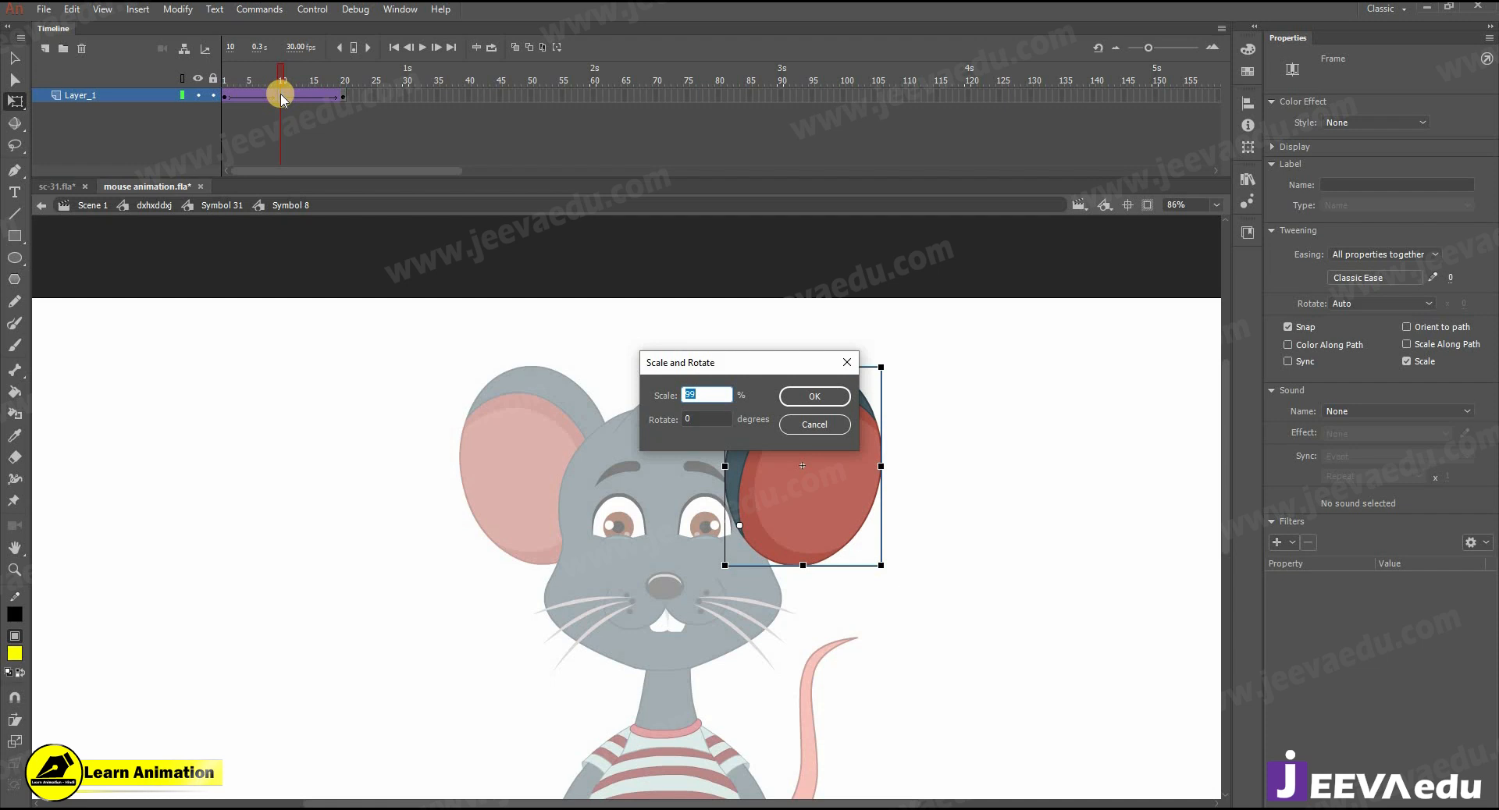
{"action": "key", "text": "Return"}
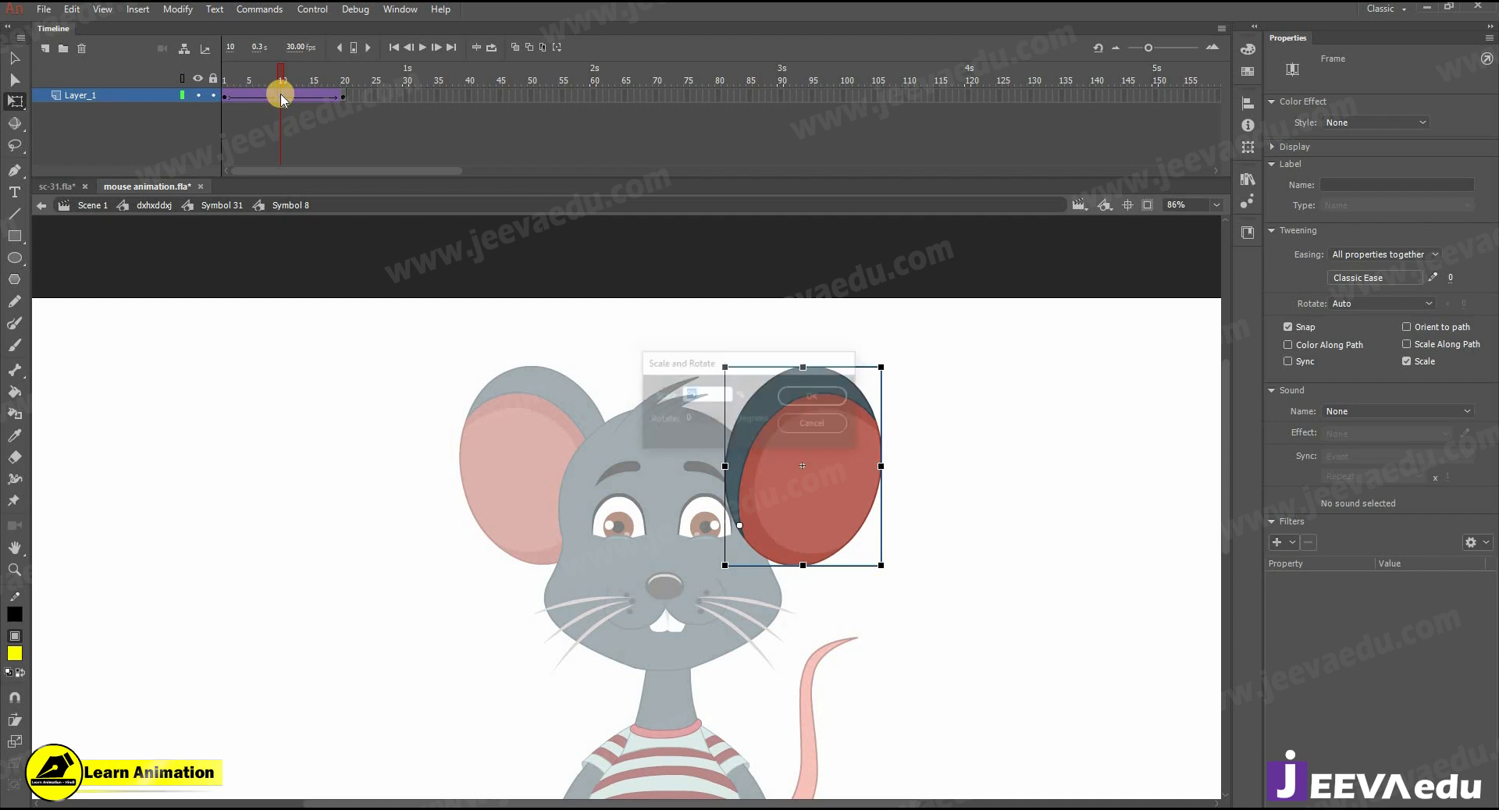
{"action": "left_click", "coordinate": [837, 392]}
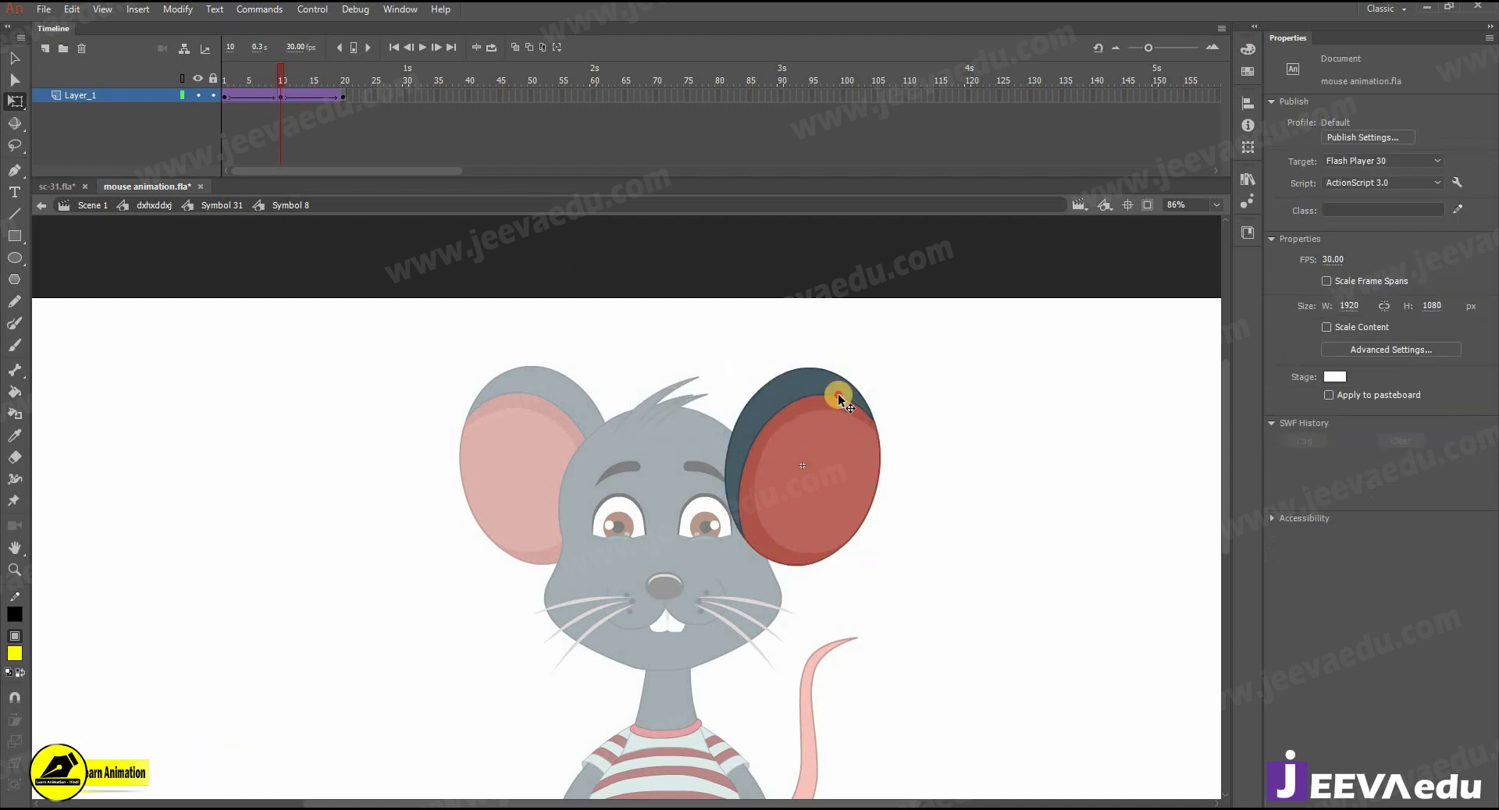
{"action": "left_click_drag", "start_coordinate": [893, 367], "coordinate": [887, 358]}
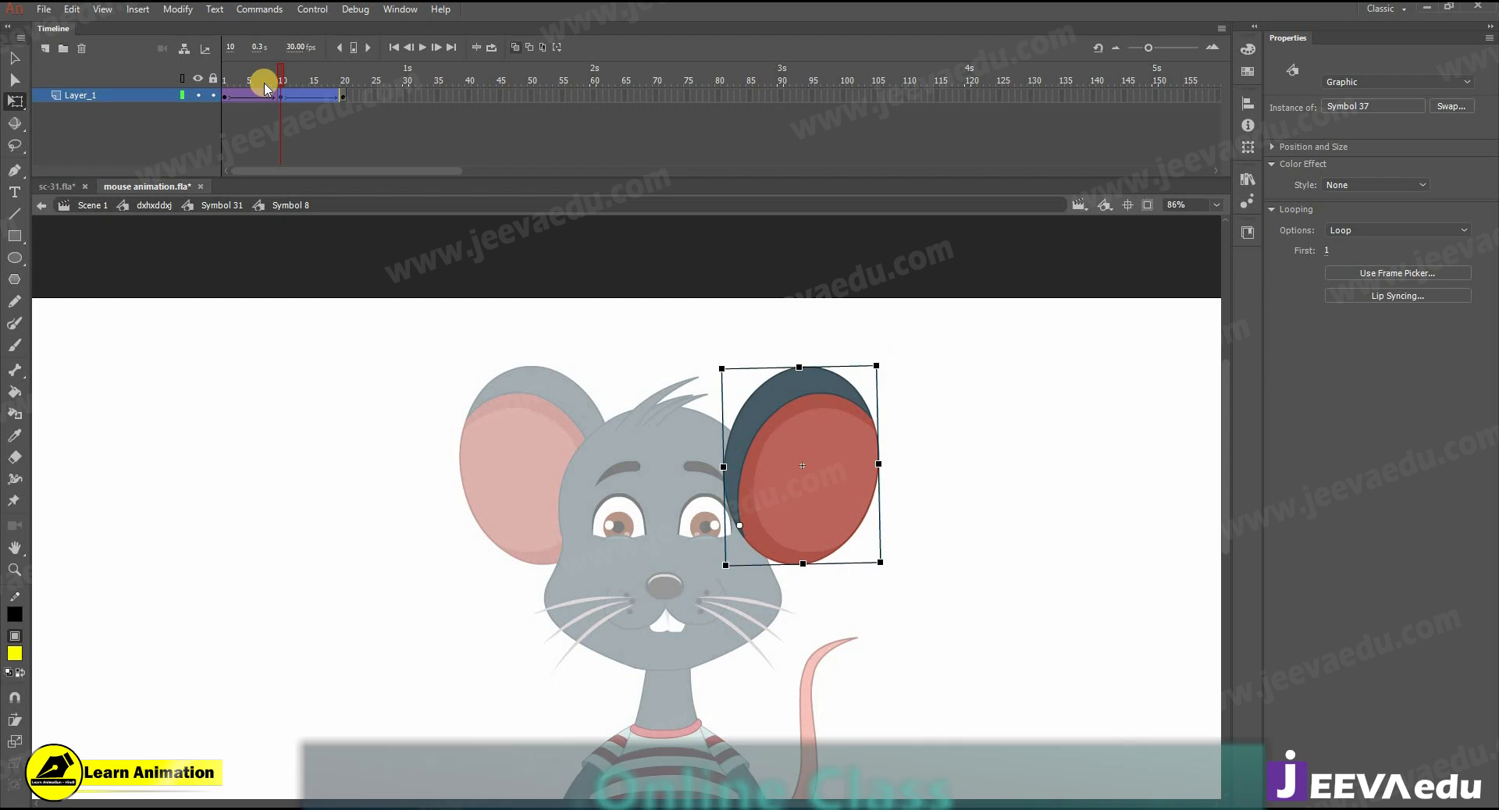
- Preview the ear movement in the head symbol, return to dxhxddxj and play back the whole mouse from frame 1
{"action": "left_click", "coordinate": [297, 142]}
{"action": "key", "text": "ctrl+e"}
{"action": "left_click_drag", "start_coordinate": [239, 86], "coordinate": [346, 167]}
{"action": "key", "text": "z"}
{"action": "left_click", "coordinate": [634, 614], "text": "alt"}
{"action": "left_click_drag", "start_coordinate": [636, 617], "coordinate": [601, 351]}
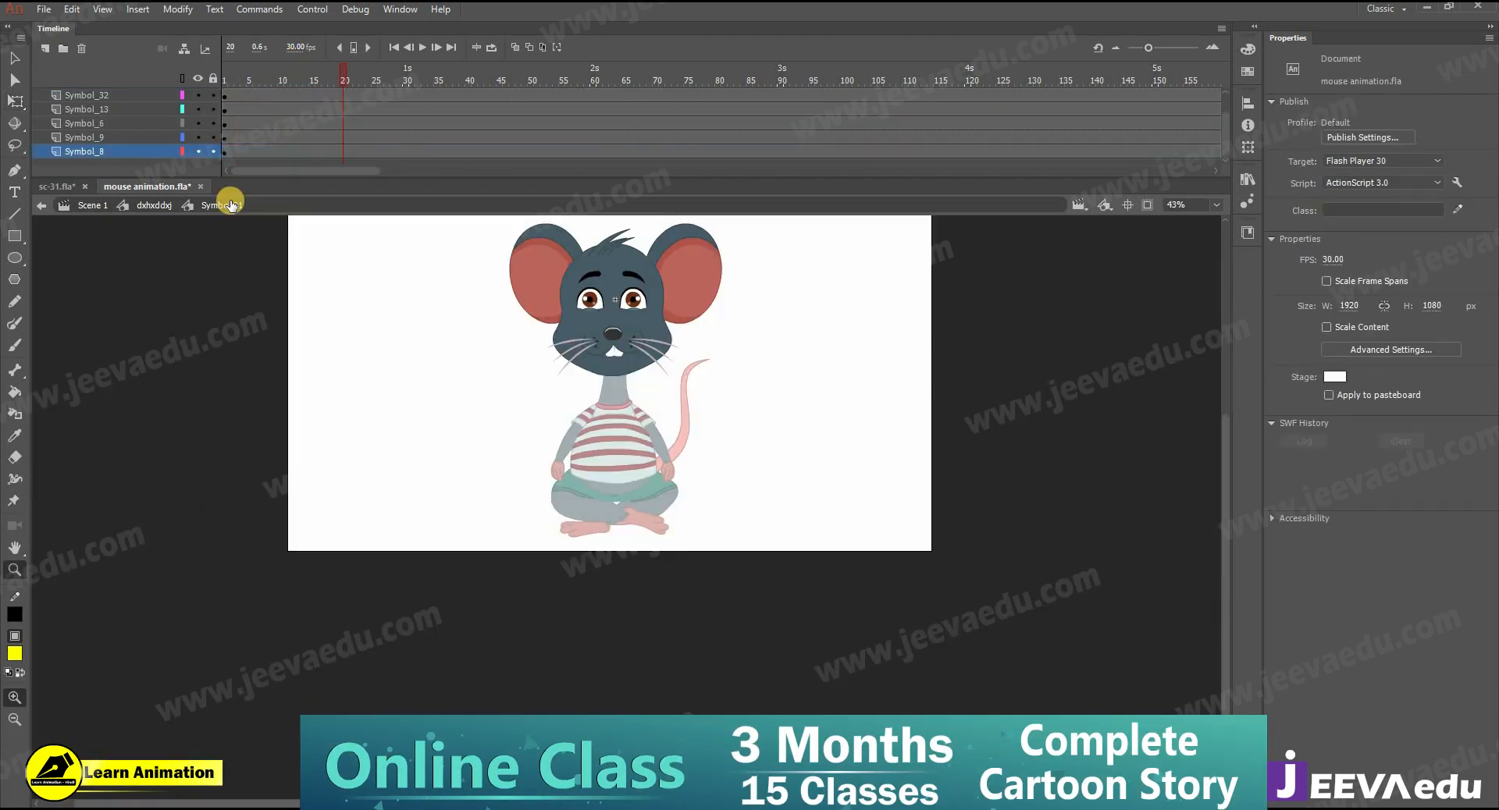
{"action": "left_click", "coordinate": [154, 205]}
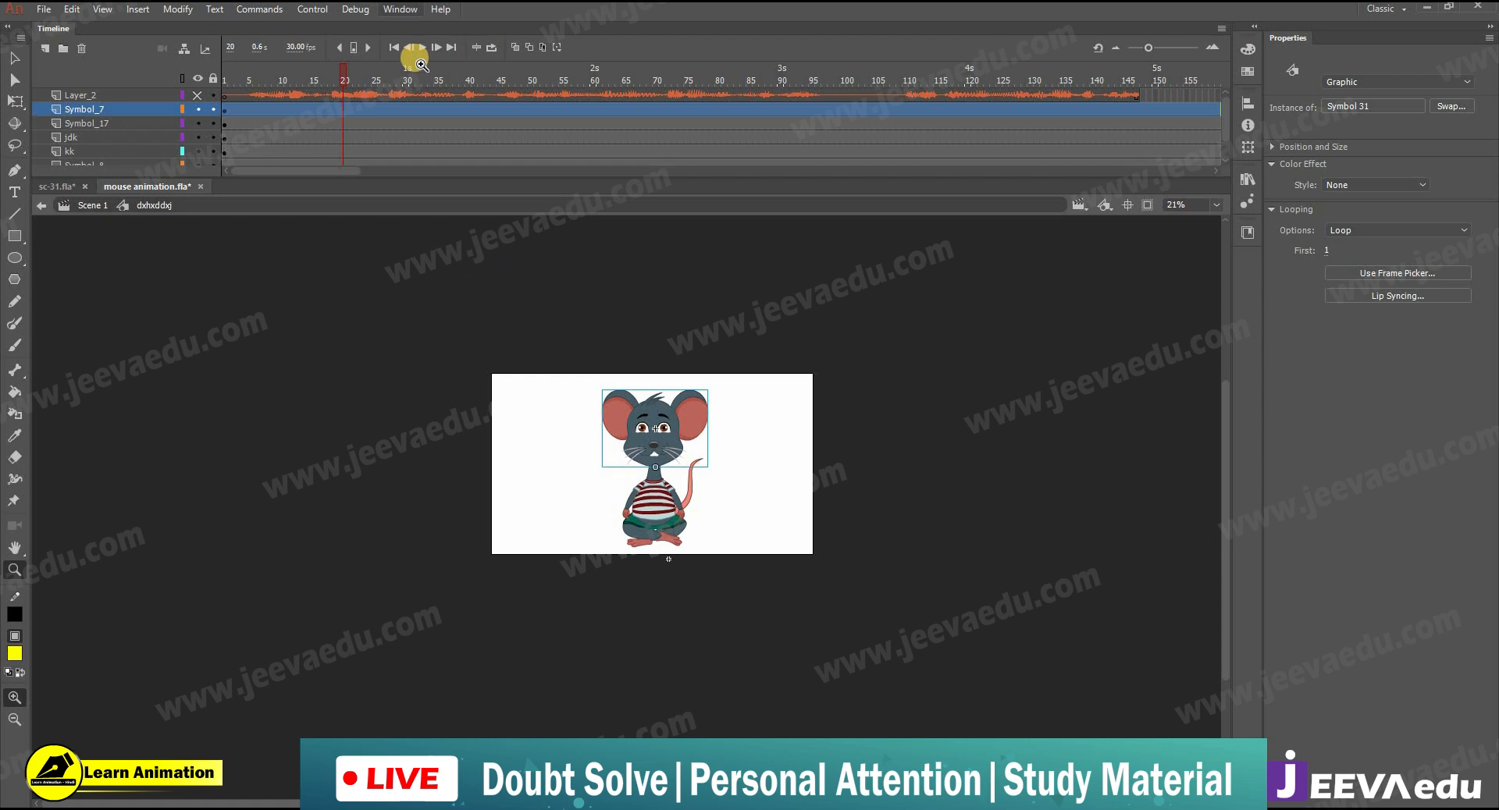
{"action": "left_click", "coordinate": [685, 491]}
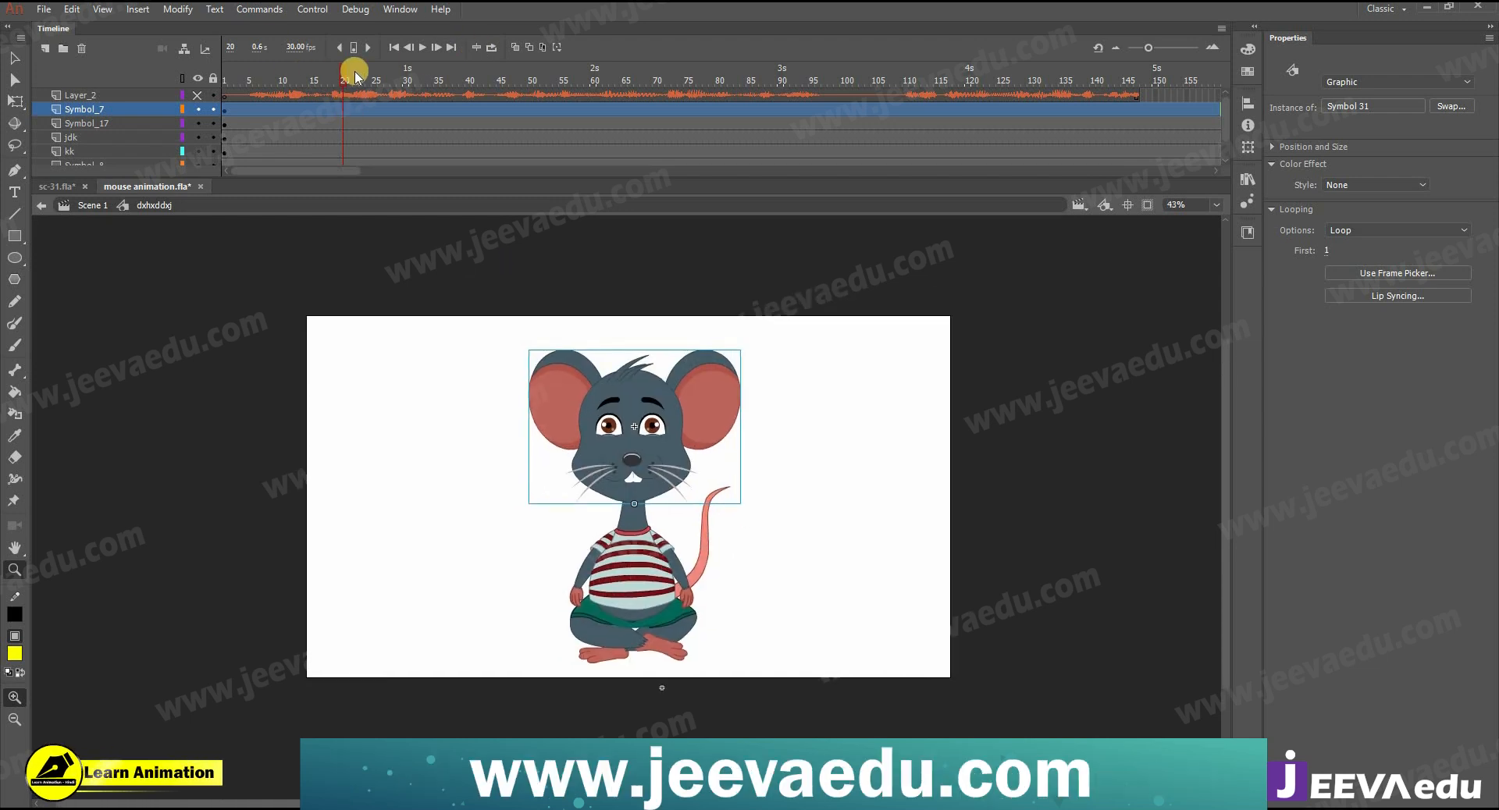
{"action": "left_click", "coordinate": [225, 98]}
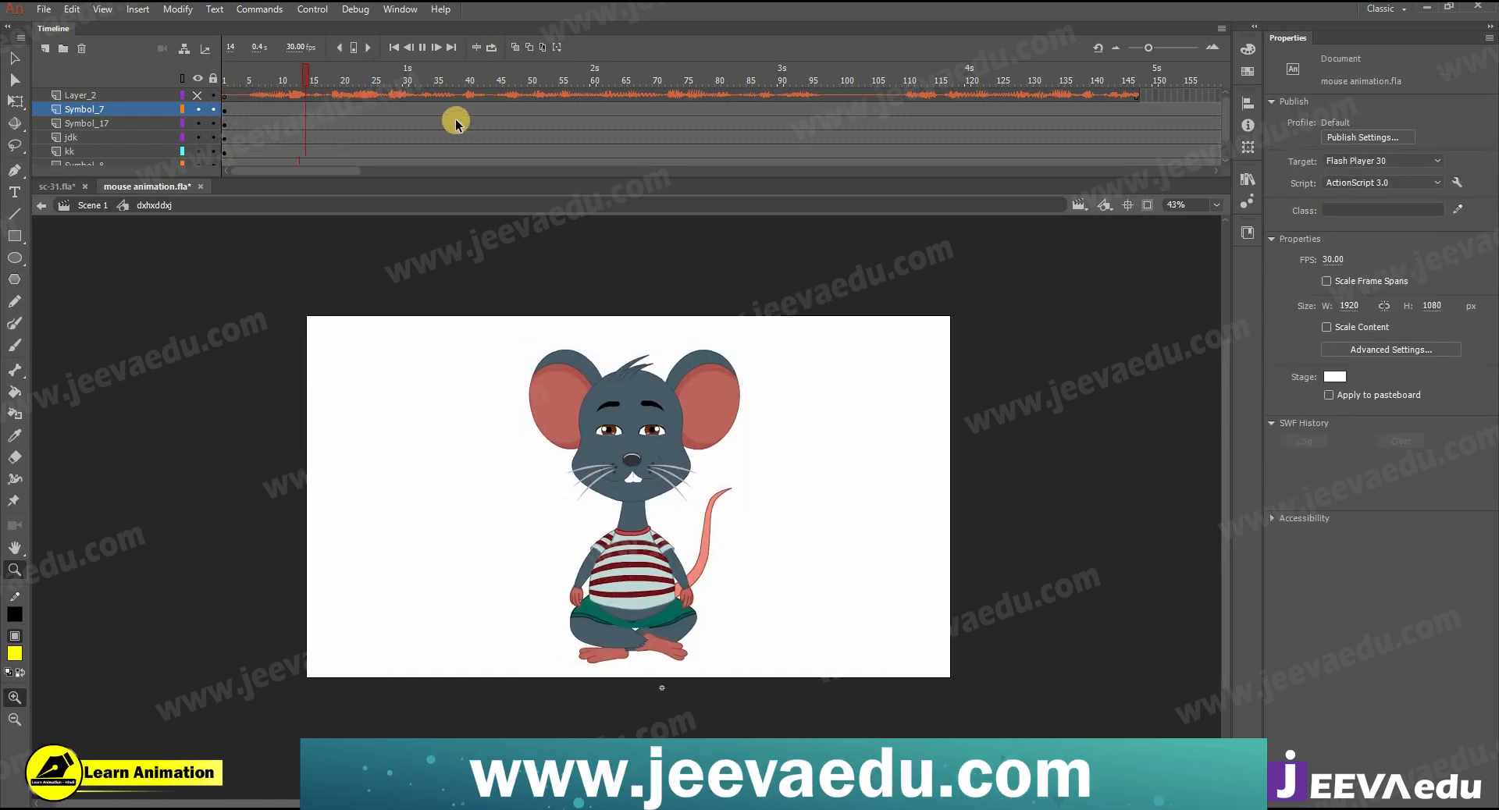
- Insert keyframes at frames 5, 13 and 20 on all the mouse's body-part layers, leaving out the audio layer
{"action": "left_click_drag", "start_coordinate": [356, 83], "coordinate": [307, 134]}
{"action": "left_click", "coordinate": [247, 114]}
{"action": "left_click_drag", "start_coordinate": [305, 193], "coordinate": [302, 192]}
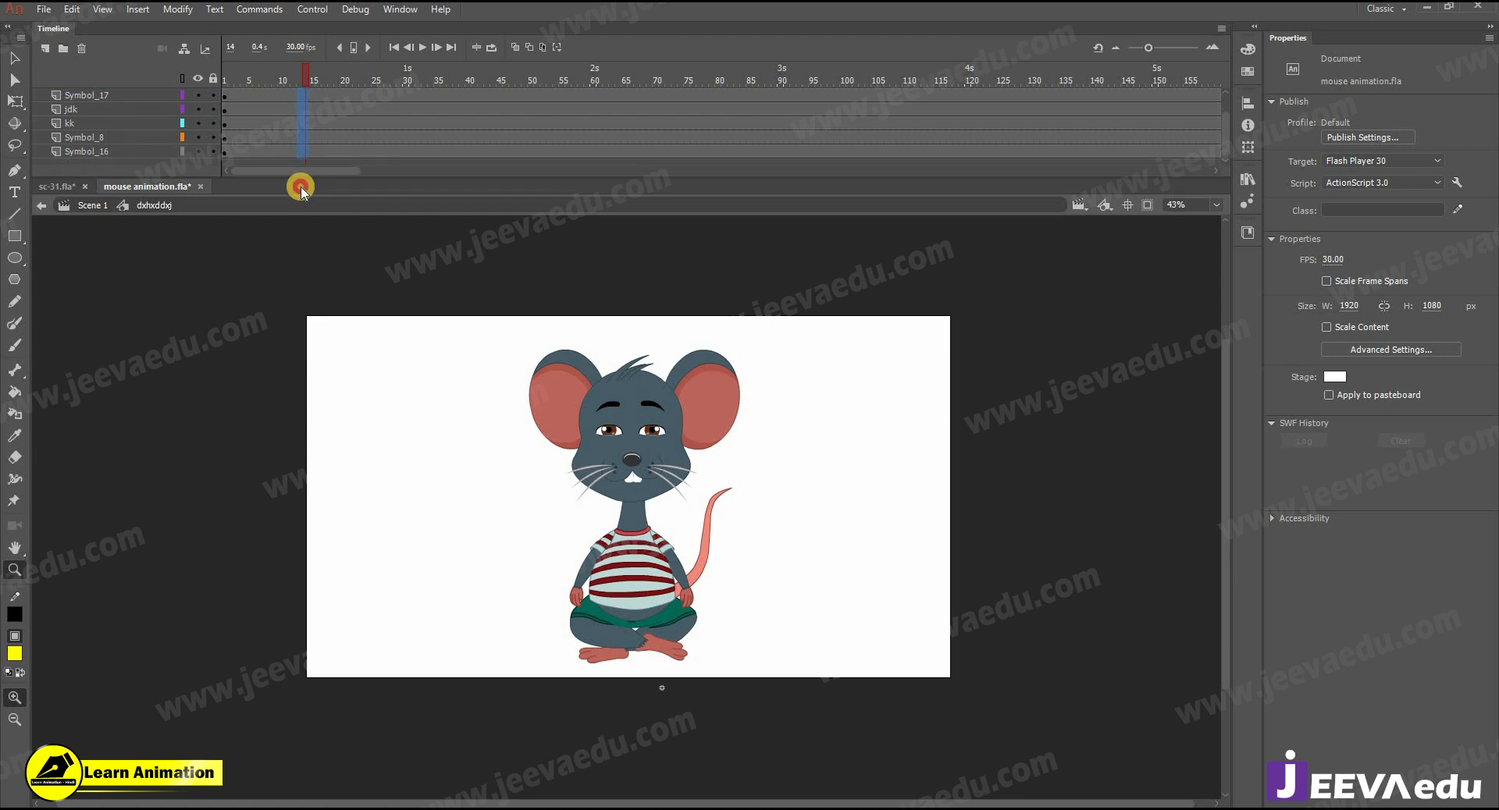
{"action": "left_click", "coordinate": [304, 121]}
{"action": "left_click_drag", "start_coordinate": [253, 112], "coordinate": [251, 168]}
{"action": "scroll", "coordinate": [269, 117], "scroll_direction": "up", "scroll_amount": 3}
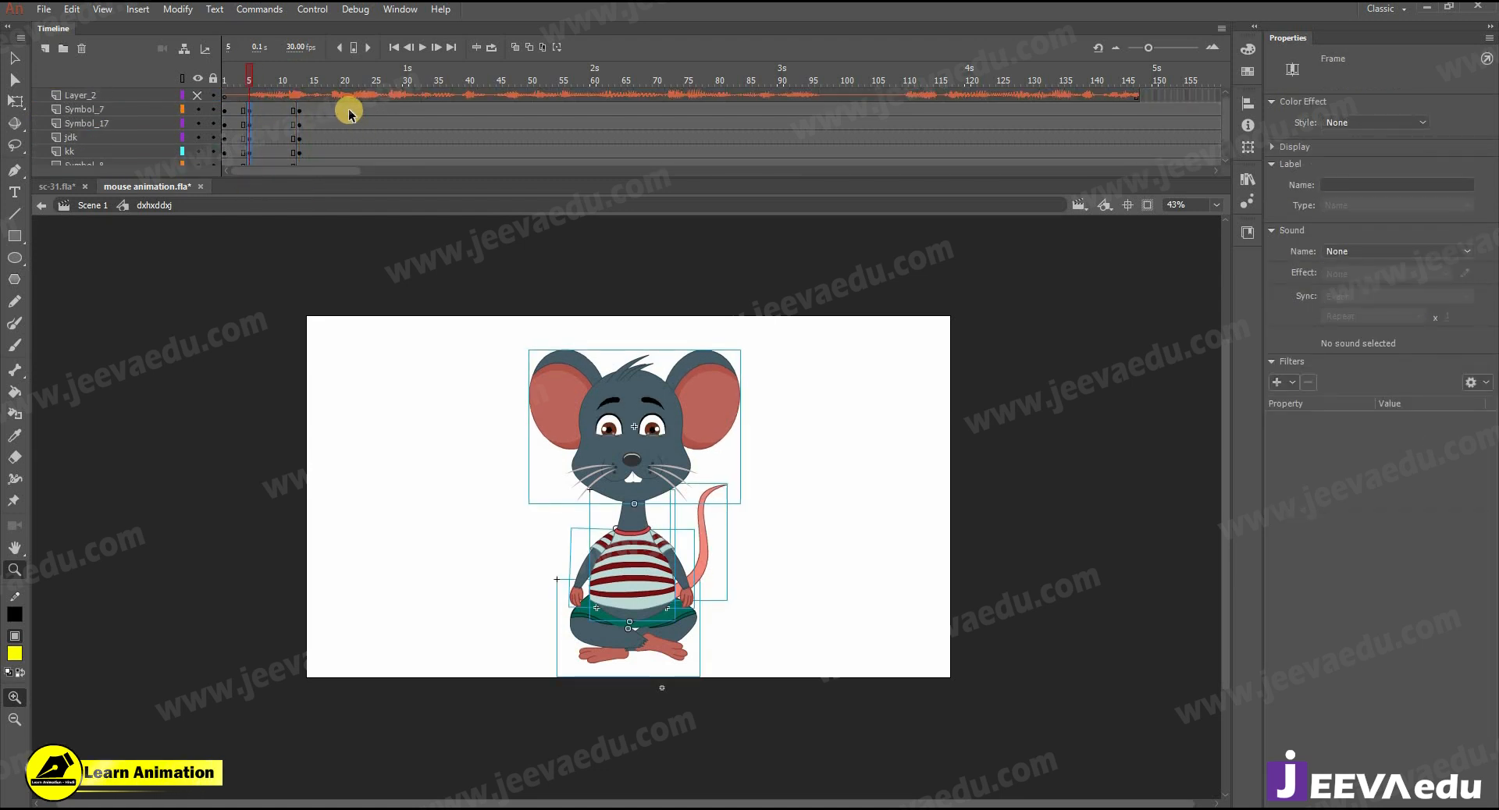
{"action": "left_click_drag", "start_coordinate": [346, 139], "coordinate": [309, 197]}
- Add classic tweens between frames 5, 13 and 20 on all body-part layers and set the first span's easing to -100
{"action": "key", "text": "ctrl+alt+v"}
{"action": "right_click", "coordinate": [297, 122]}
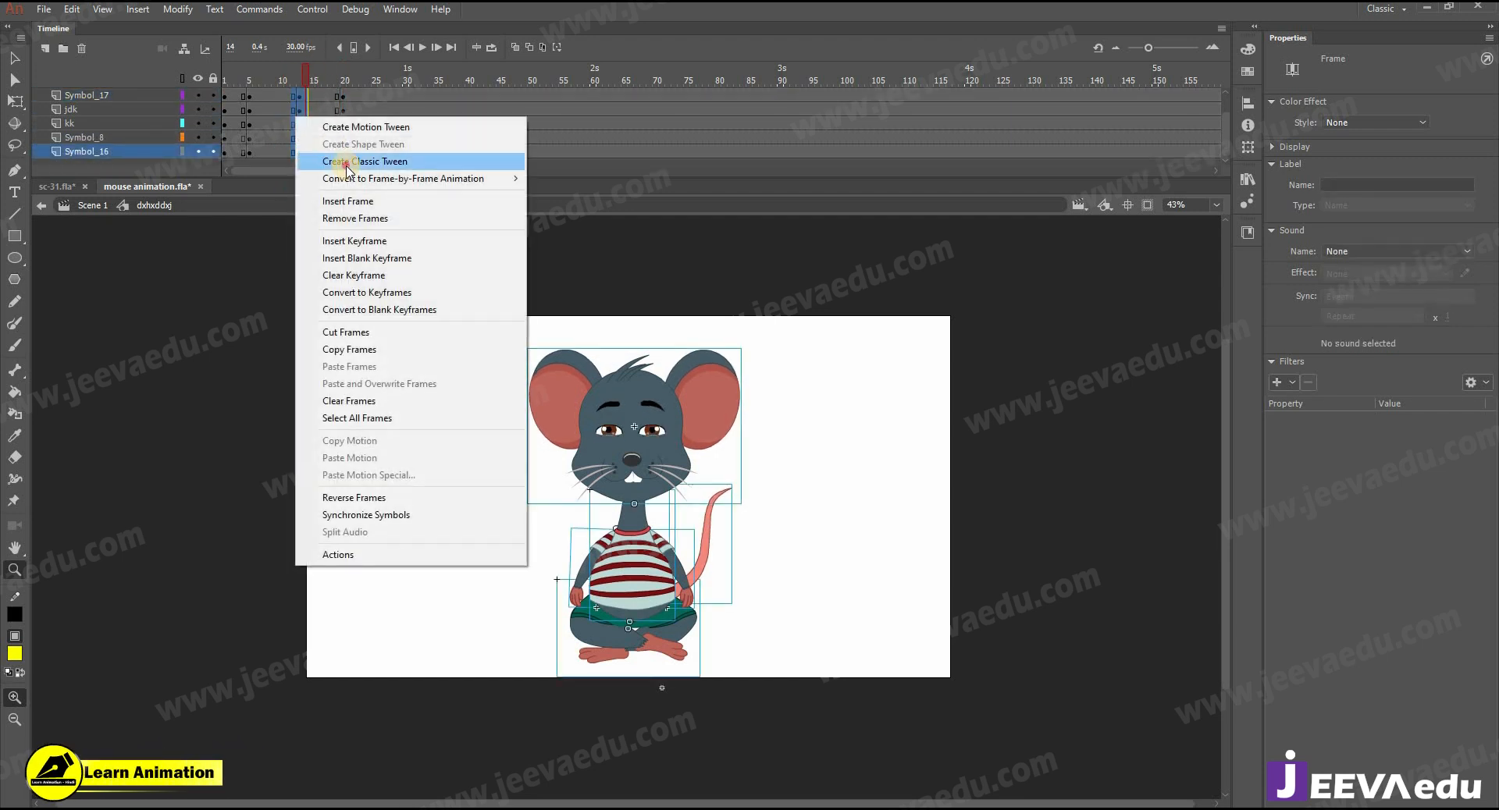
{"action": "left_click", "coordinate": [336, 152]}
{"action": "scroll", "coordinate": [324, 107], "scroll_direction": "up", "scroll_amount": 1}
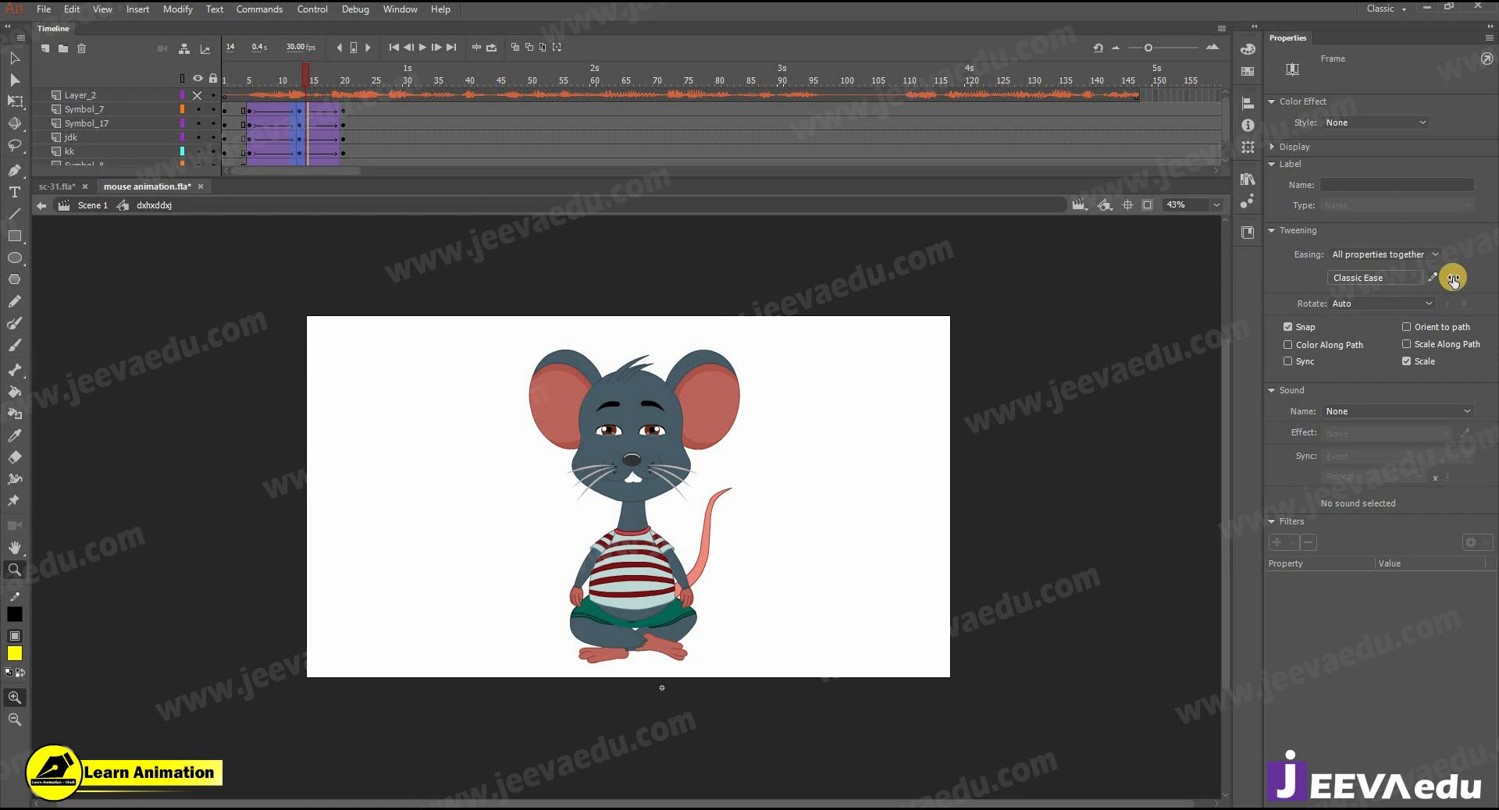
{"action": "left_click_drag", "start_coordinate": [269, 112], "coordinate": [293, 282]}
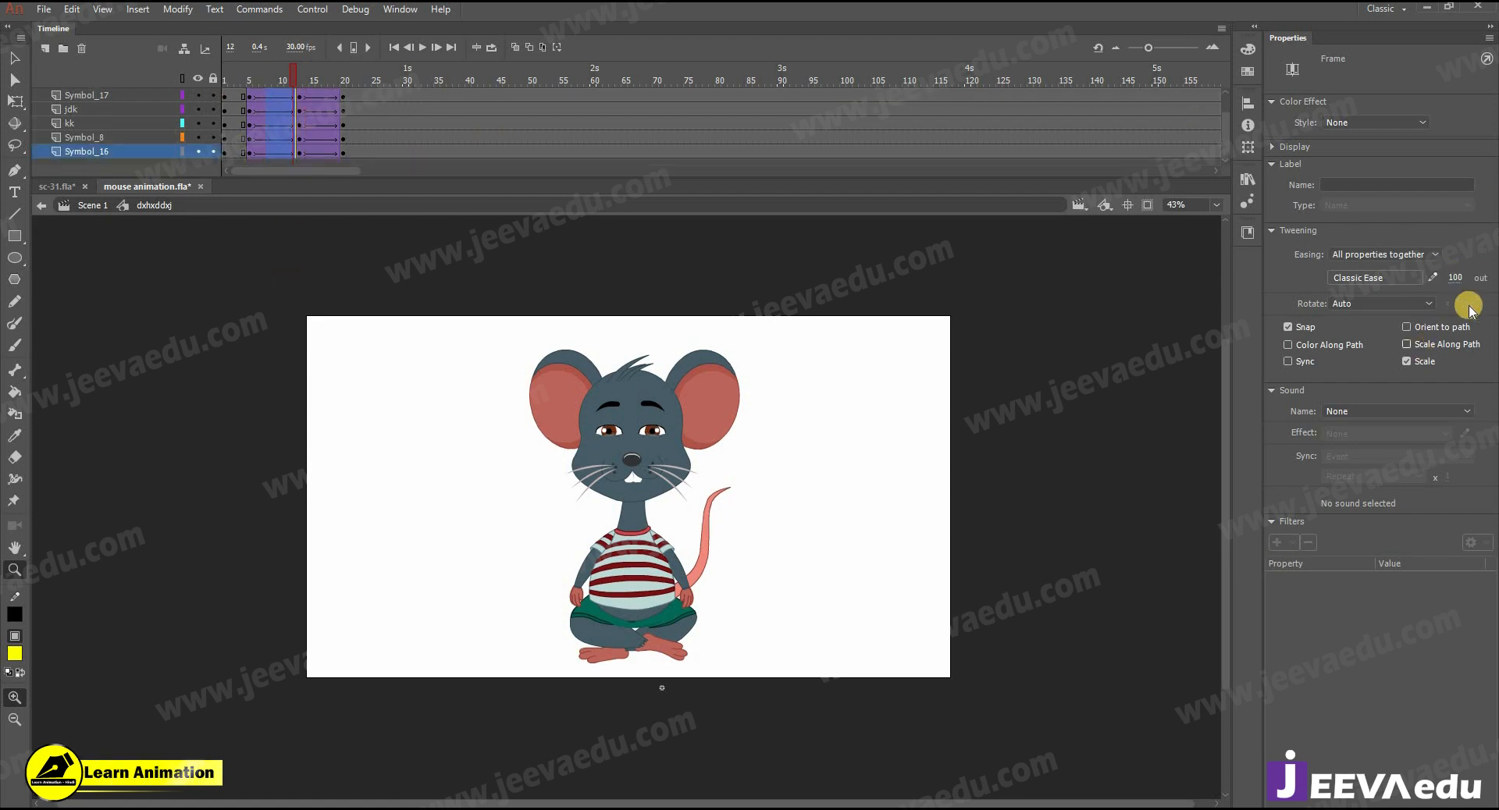
- At frame 13, squash the head, torso, arms and tail slightly downward from their base and nudge the head down
{"action": "left_click", "coordinate": [297, 74]}
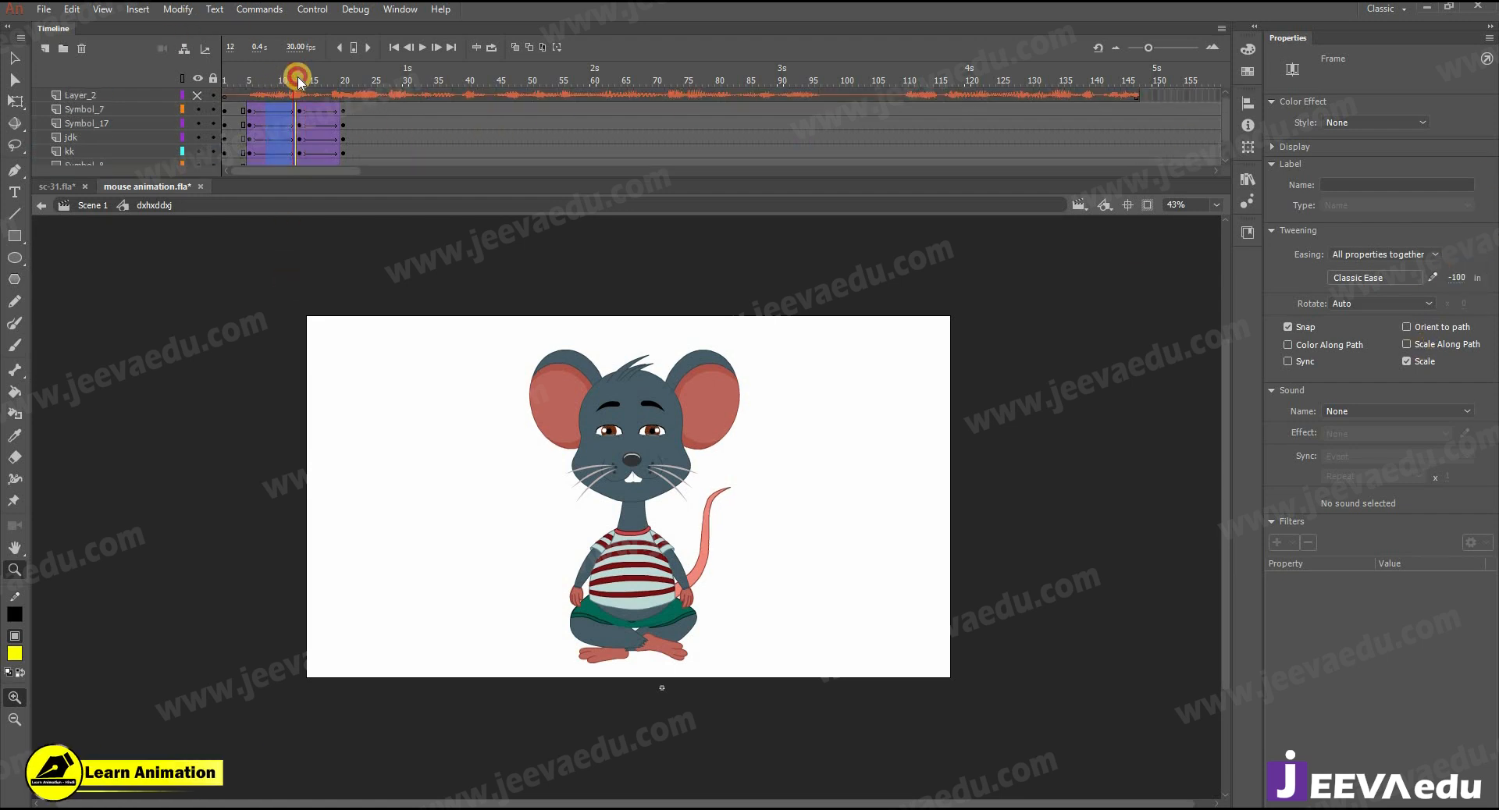
{"action": "left_click_drag", "start_coordinate": [489, 344], "coordinate": [711, 547]}
{"action": "key", "text": "q"}
{"action": "left_click_drag", "start_coordinate": [633, 622], "coordinate": [634, 621]}
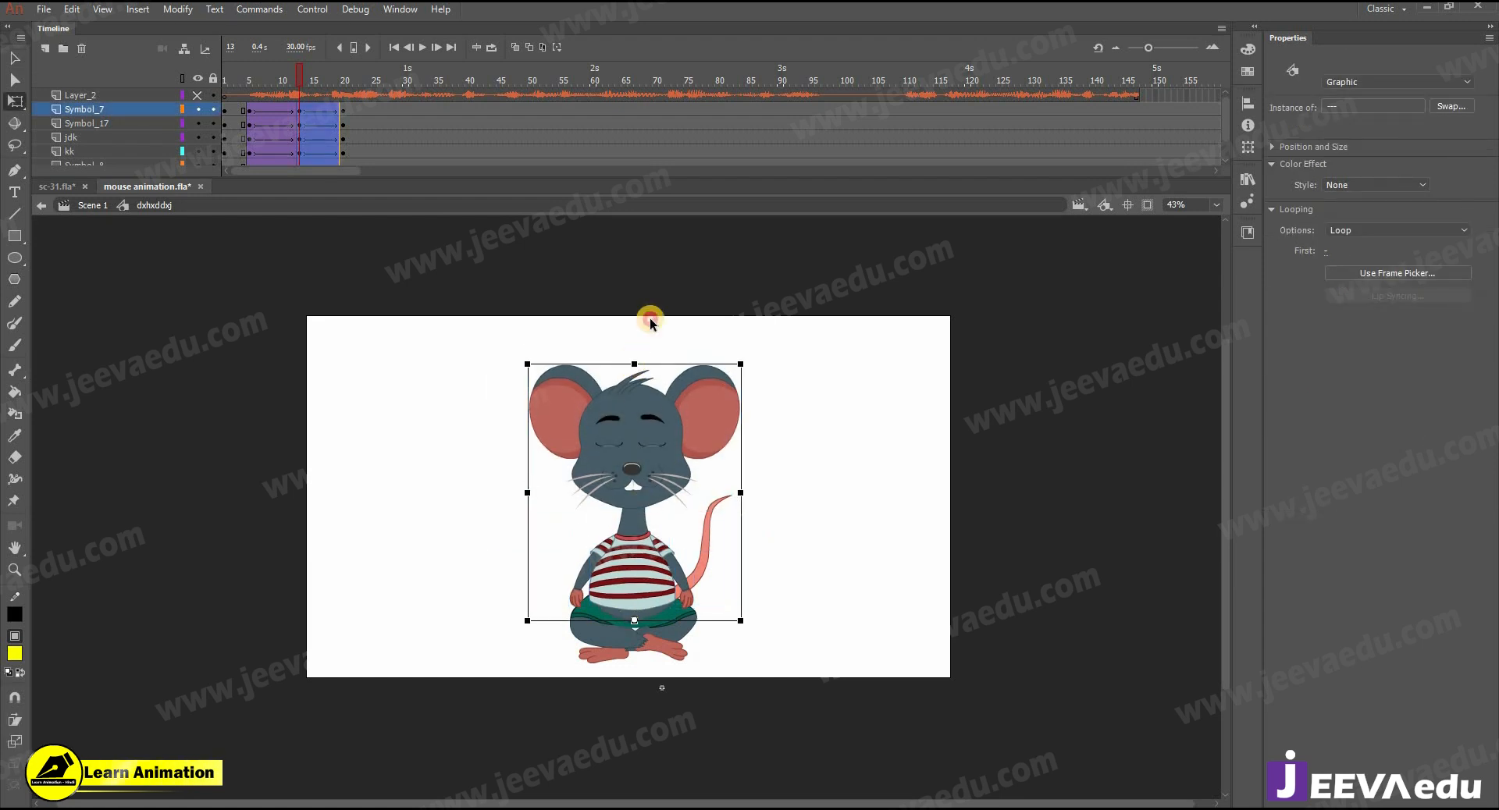
{"action": "left_click", "coordinate": [643, 455]}
{"action": "key", "text": "shift+Down"}
- Rotate the tail slightly counterclockwise at frame 13 and adjust the rotation of both arms to the squashed pose
{"action": "left_click", "coordinate": [712, 527]}
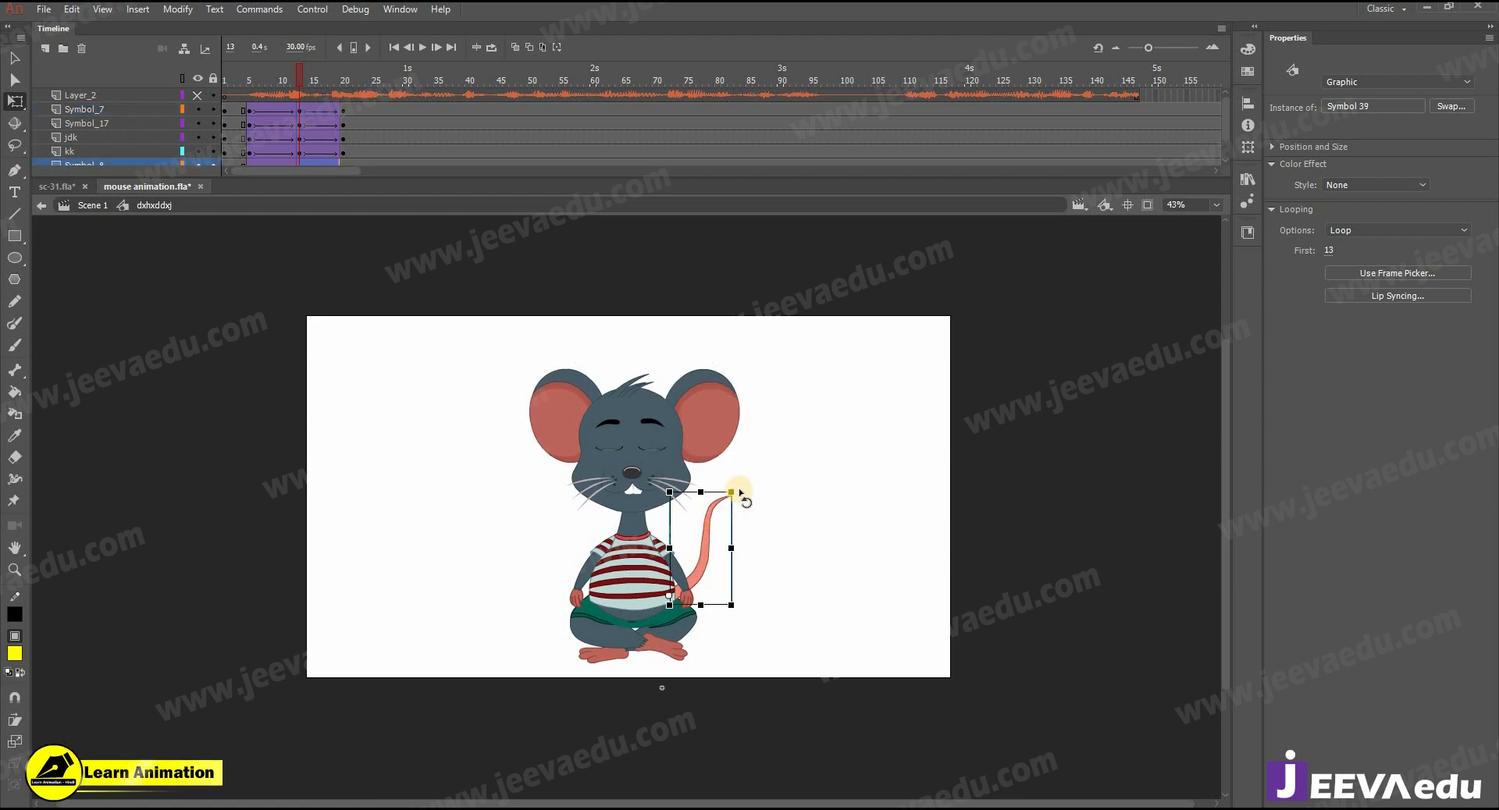
{"action": "left_click", "coordinate": [700, 598]}
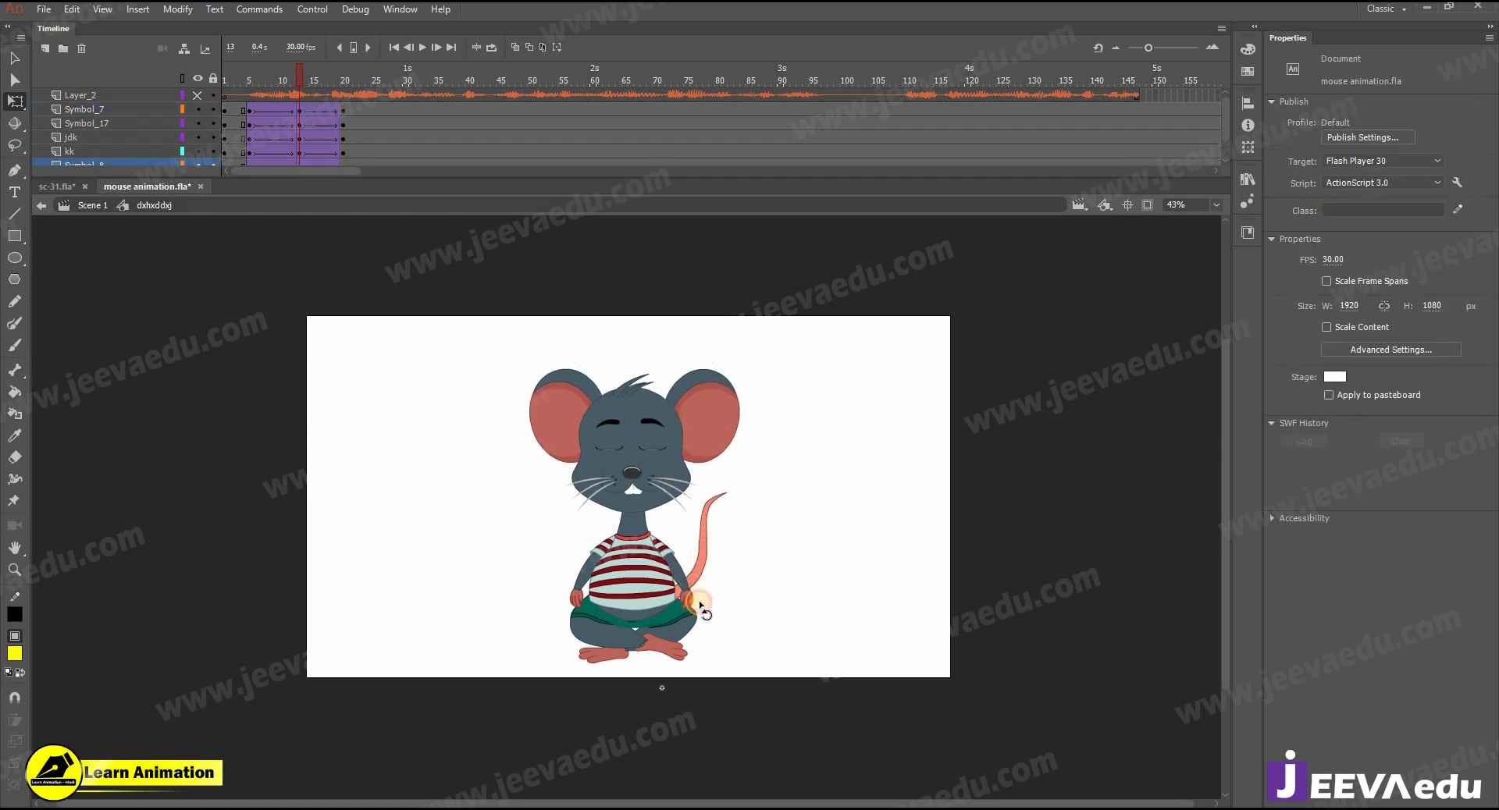
{"action": "left_click", "coordinate": [700, 606]}
{"action": "left_click", "coordinate": [570, 619]}
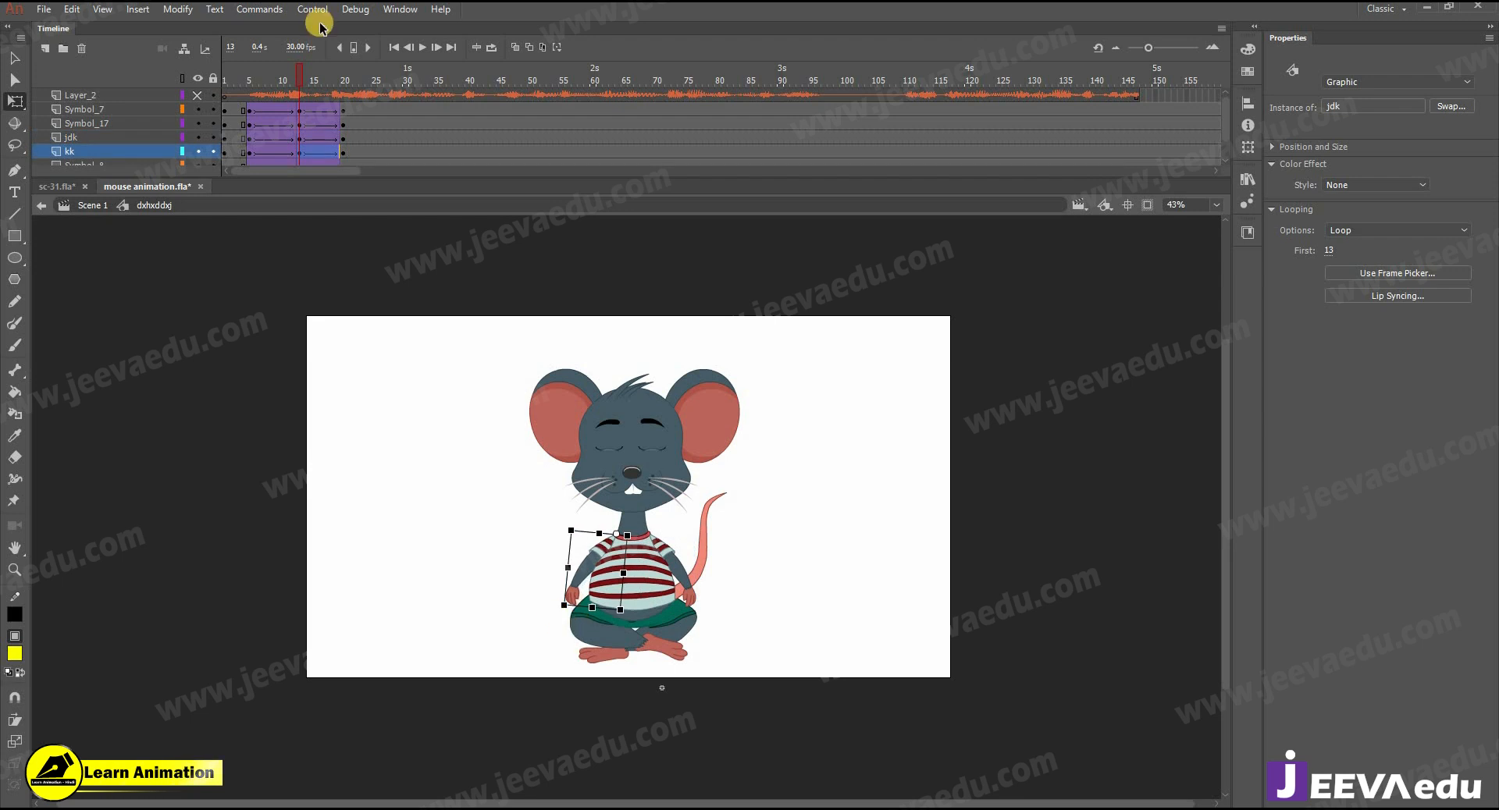
- At frame 20, tilt the head, torso, arms and tail slightly counterclockwise around the waist and rotate the head a little further
{"action": "left_click_drag", "start_coordinate": [256, 79], "coordinate": [343, 103]}
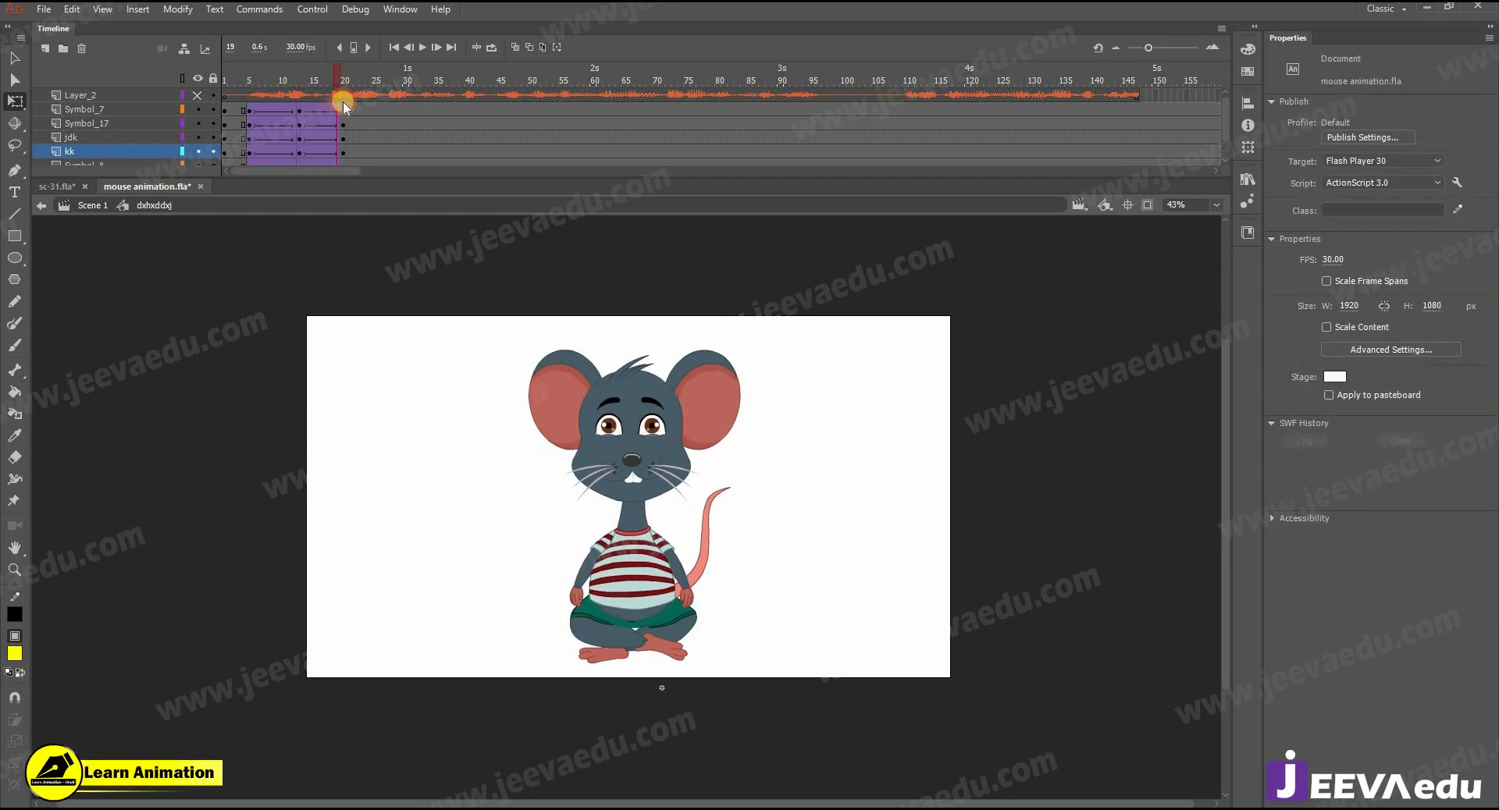
{"action": "left_click_drag", "start_coordinate": [478, 313], "coordinate": [769, 540]}
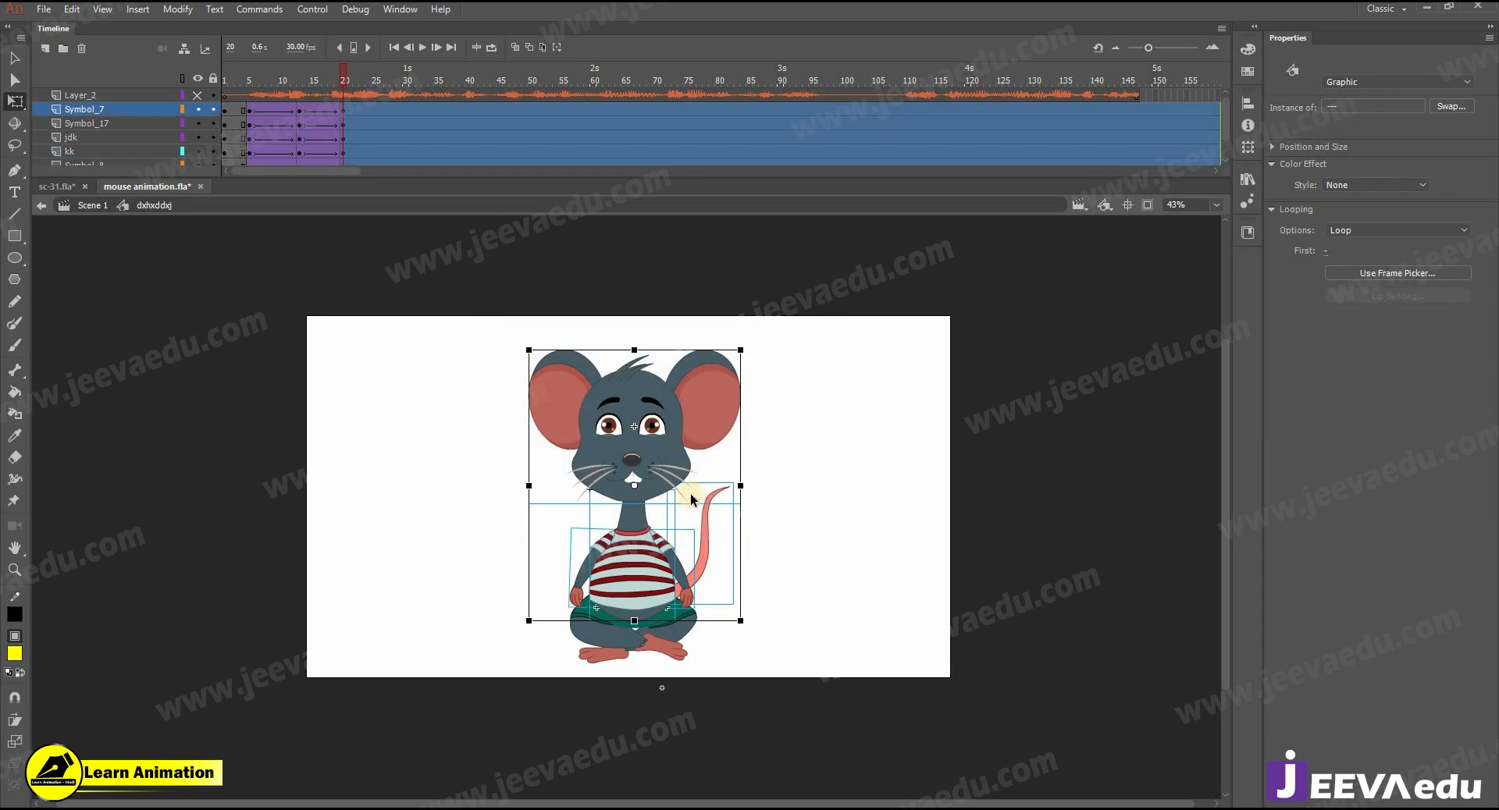
{"action": "left_click_drag", "start_coordinate": [641, 614], "coordinate": [639, 617]}
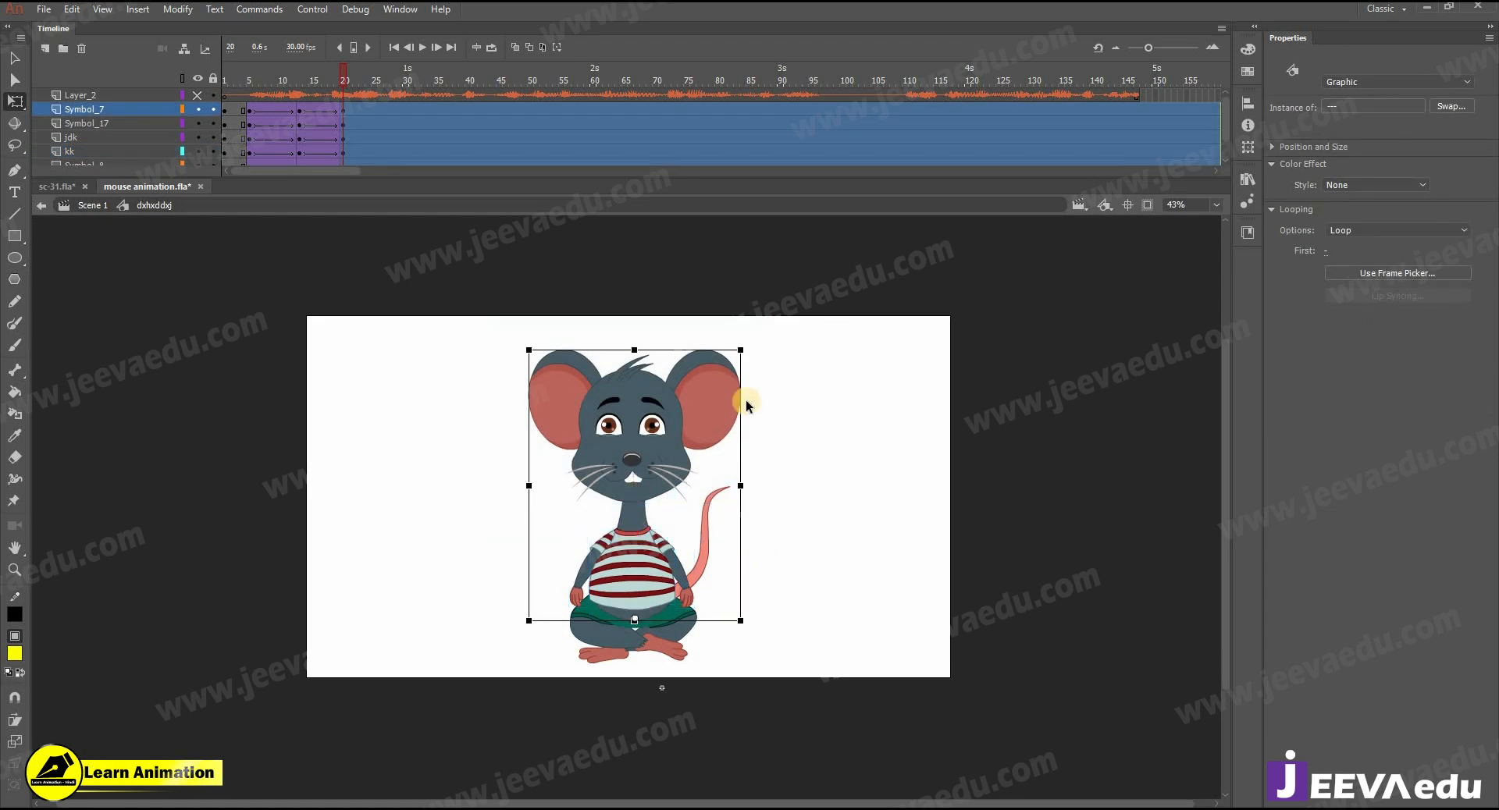
{"action": "left_click_drag", "start_coordinate": [735, 344], "coordinate": [719, 341]}
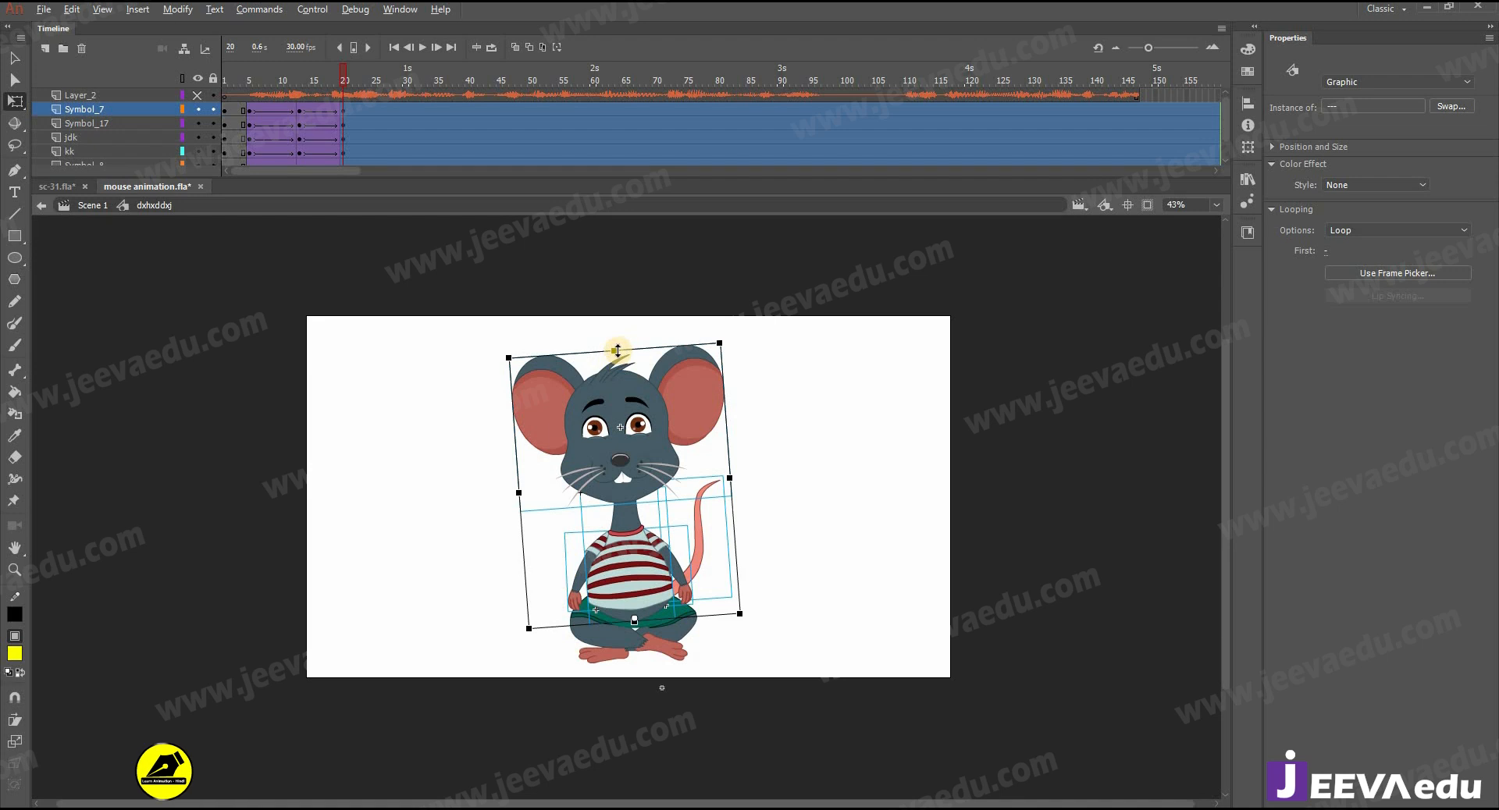
{"action": "left_click_drag", "start_coordinate": [614, 351], "coordinate": [614, 348]}
{"action": "left_click", "coordinate": [632, 405]}
{"action": "left_click_drag", "start_coordinate": [725, 339], "coordinate": [705, 334]}
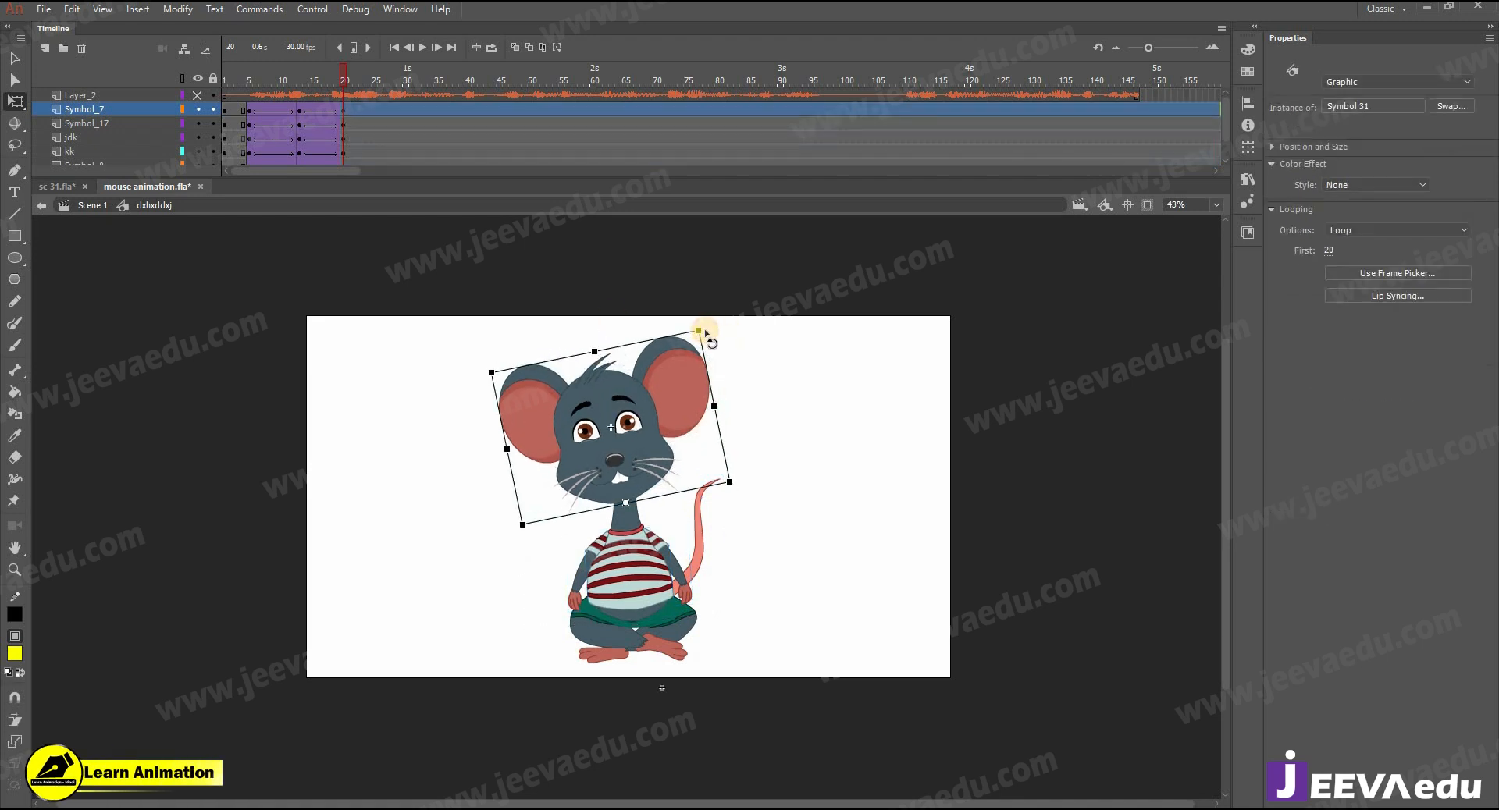
- Adjust the rotation of the arms and tail to the leaning pose at frame 20 and play back the motion
{"action": "left_click", "coordinate": [688, 584]}
{"action": "left_click", "coordinate": [564, 597]}
{"action": "left_click", "coordinate": [564, 623]}
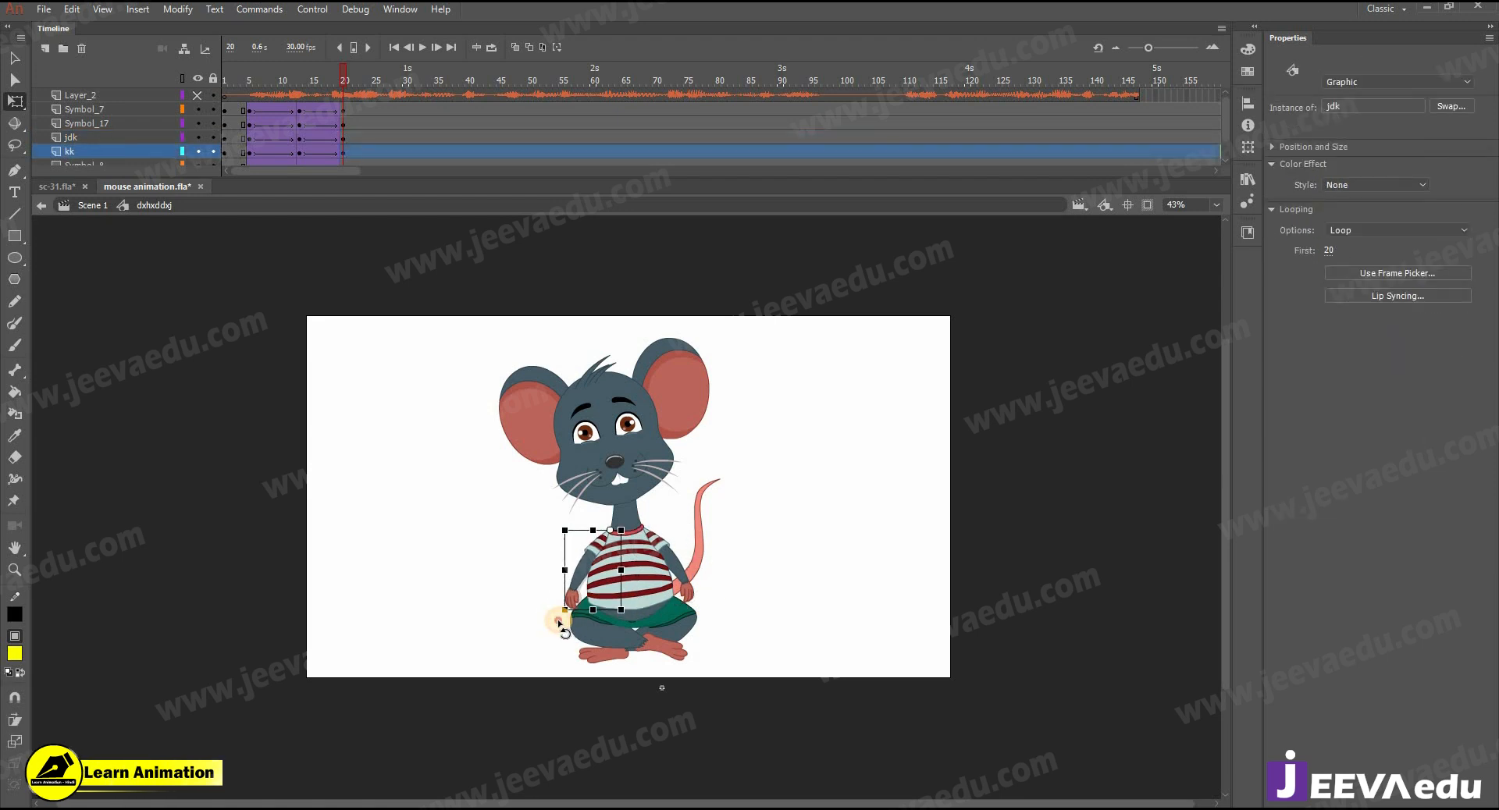
{"action": "left_click", "coordinate": [716, 482]}
{"action": "left_click", "coordinate": [716, 483]}
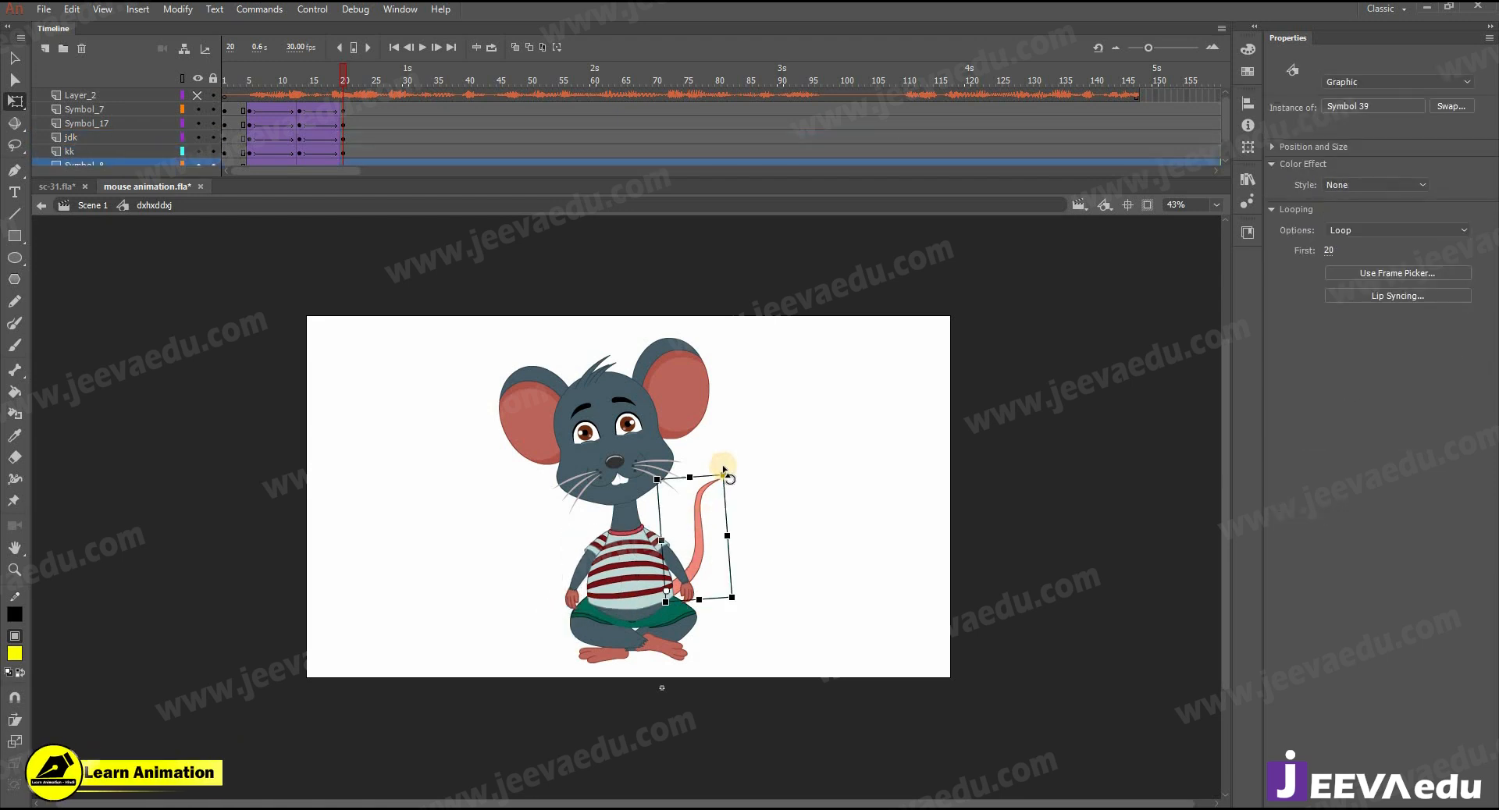
{"action": "key", "text": "Return"}
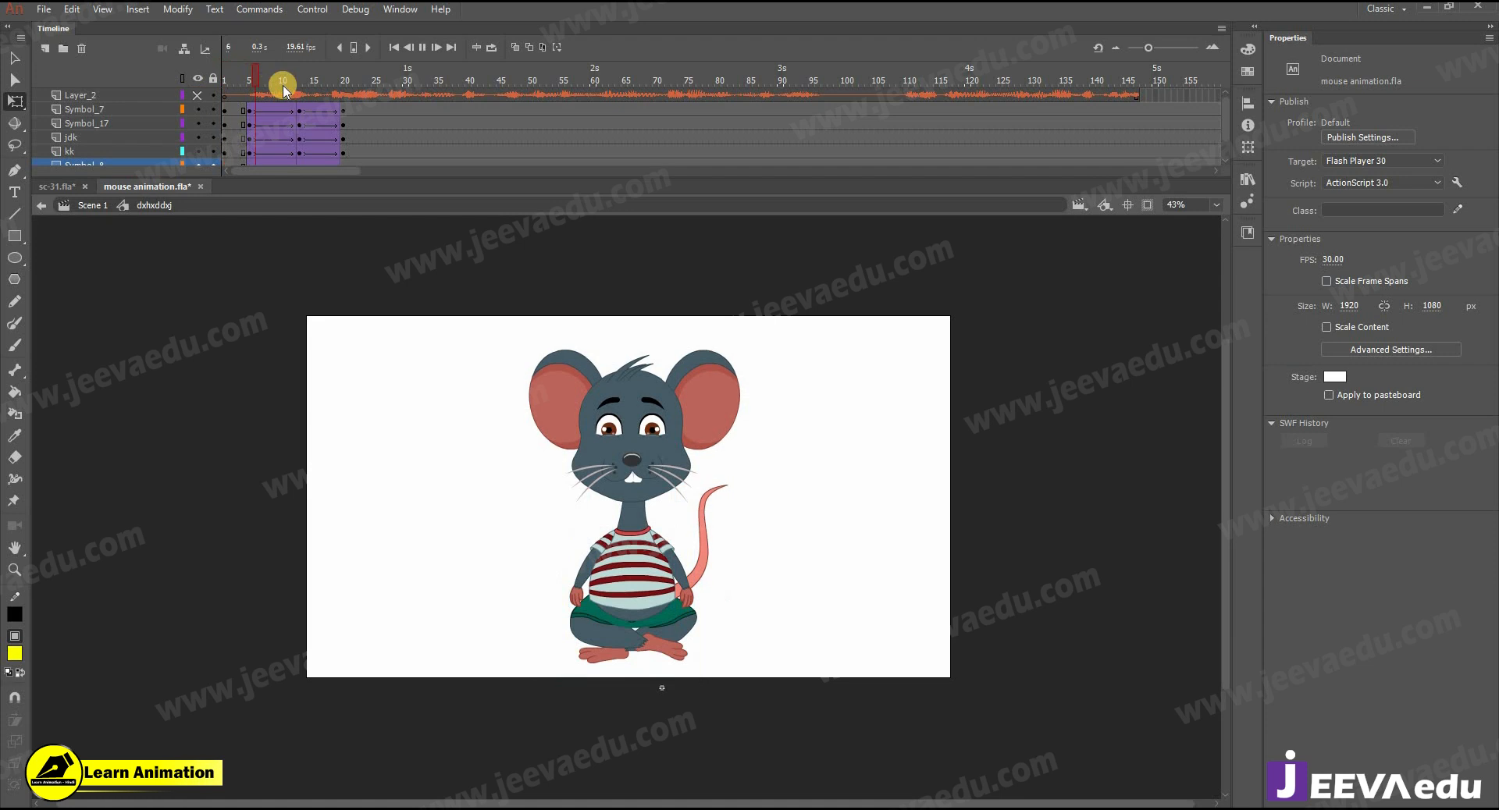
- Open the mouse's head symbol and insert keyframes at frames 5, 13 and 20 on all its layers
{"action": "left_click", "coordinate": [296, 131]}
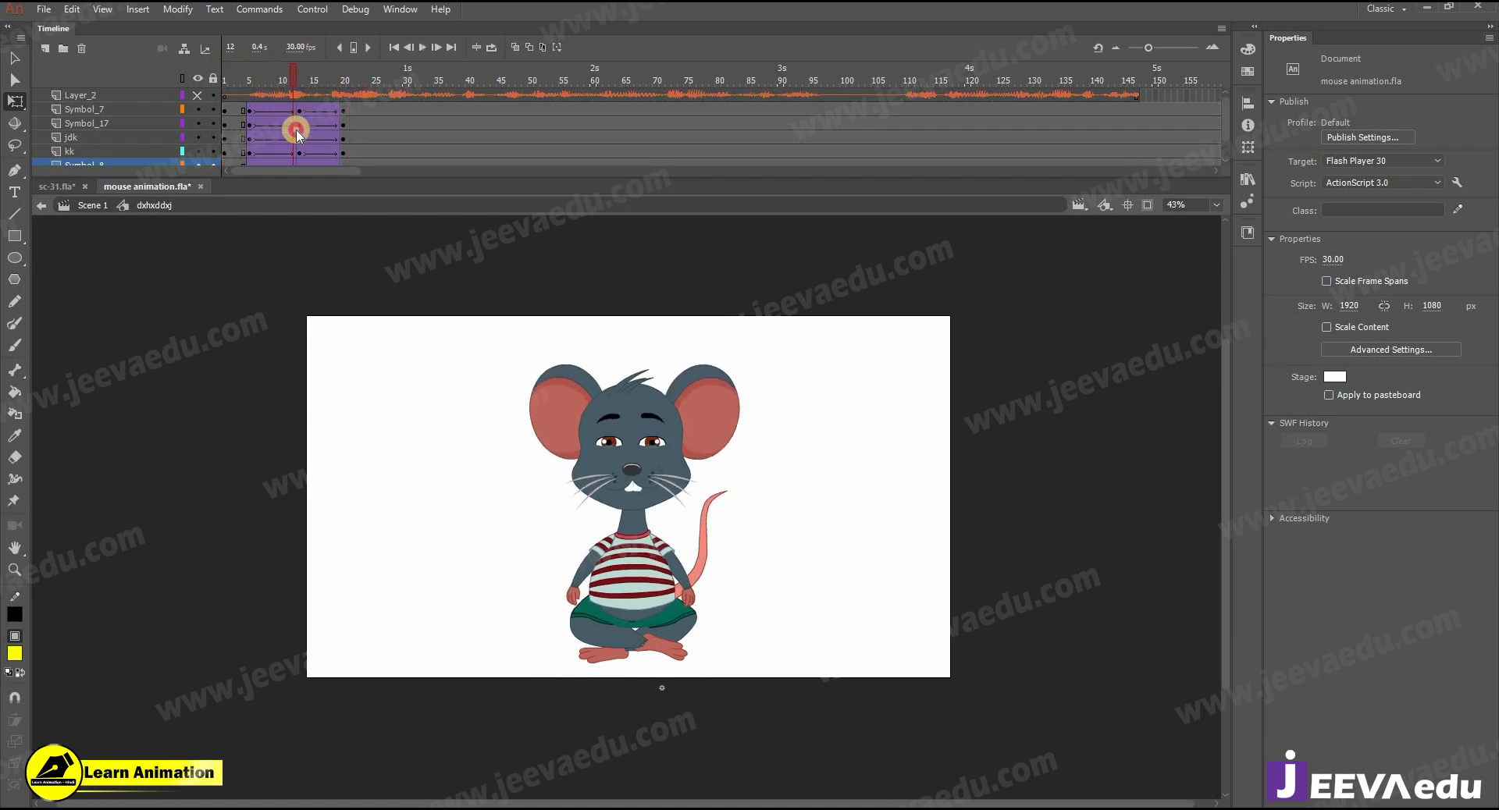
{"action": "left_click", "coordinate": [300, 110]}
{"action": "left_click", "coordinate": [653, 458]}
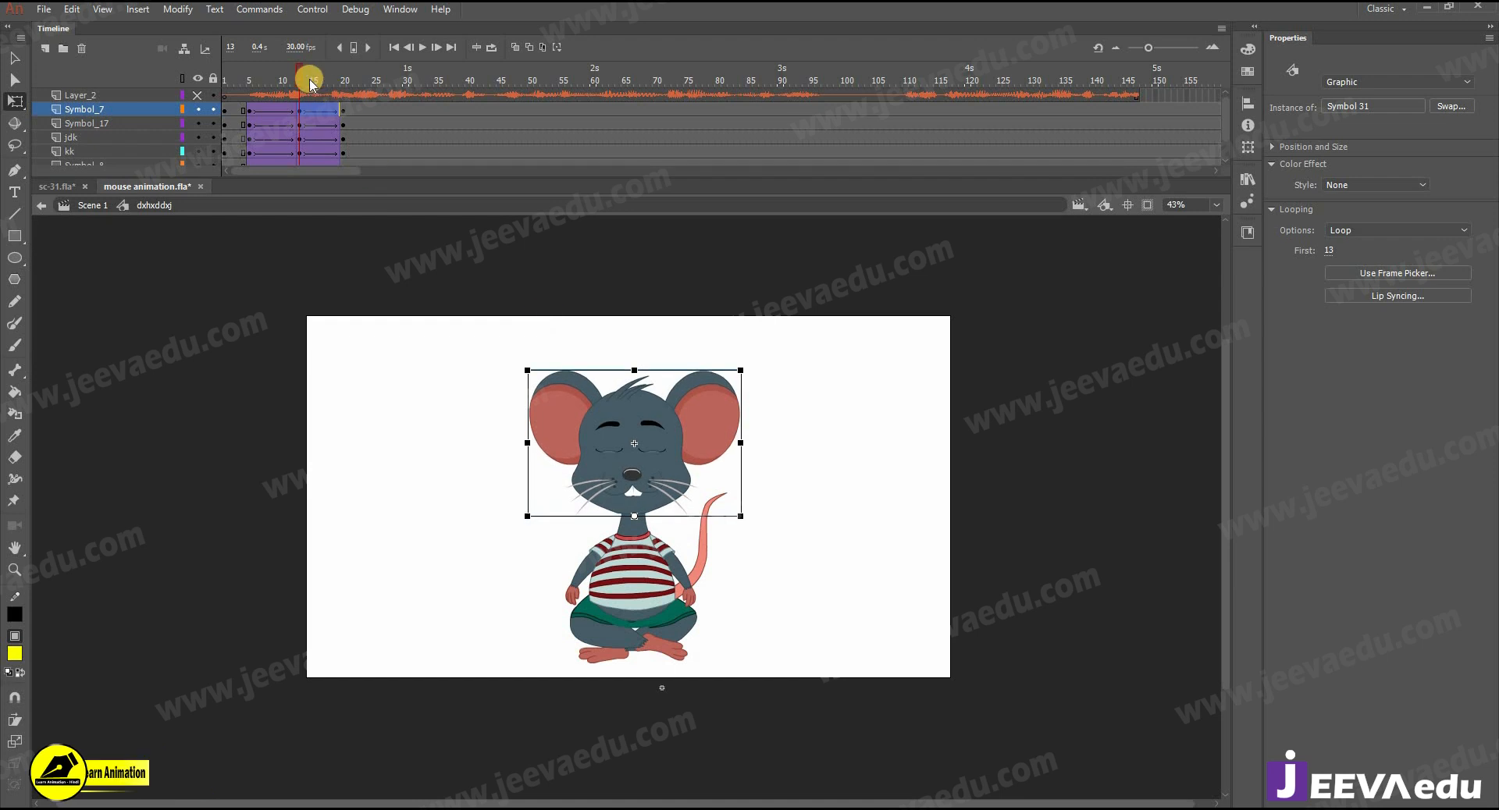
{"action": "left_click_drag", "start_coordinate": [241, 88], "coordinate": [302, 117]}
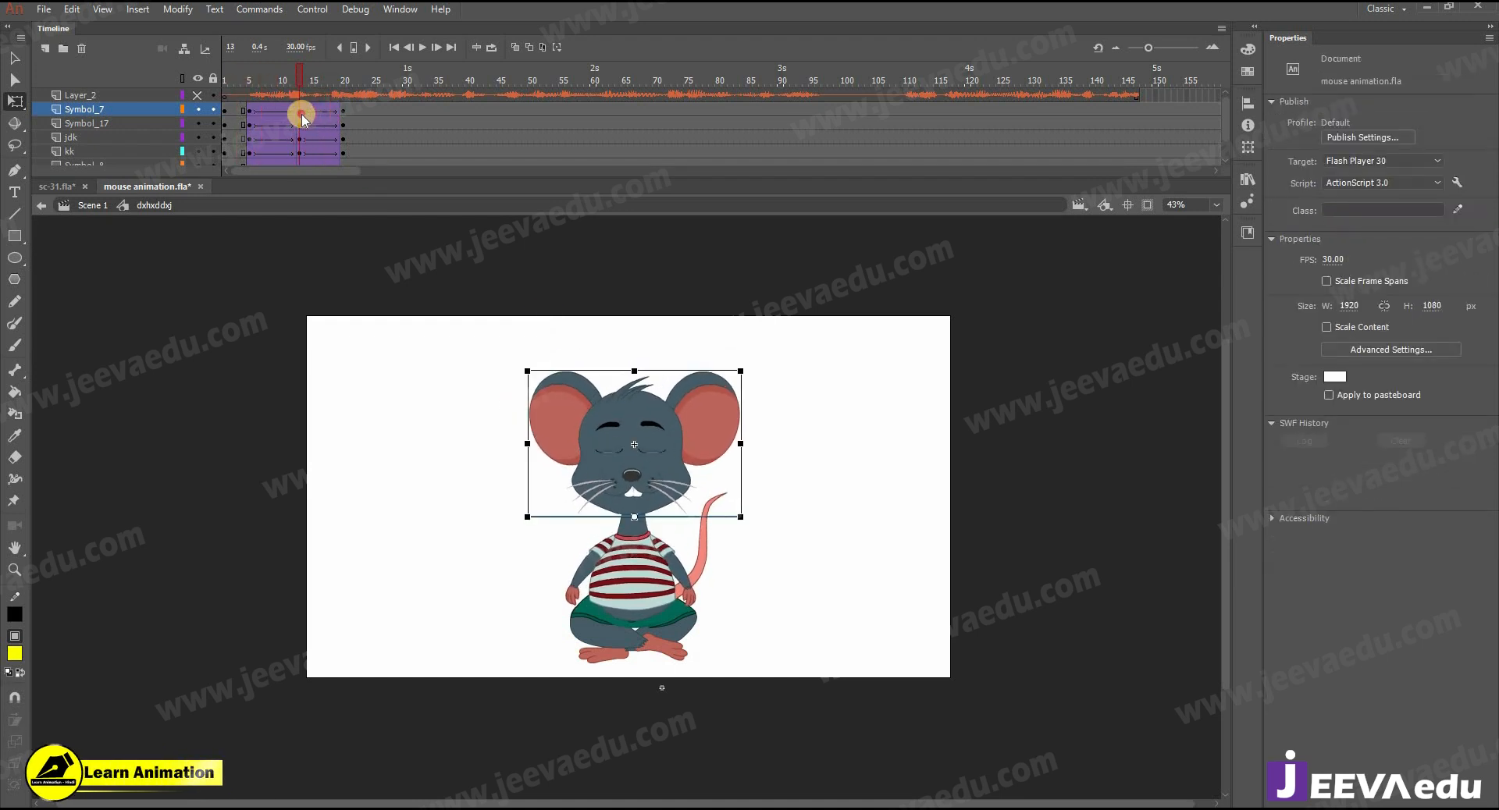
{"action": "double_click", "coordinate": [640, 454]}
{"action": "left_click_drag", "start_coordinate": [300, 184], "coordinate": [301, 184]}
{"action": "key", "text": "F6"}
{"action": "scroll", "coordinate": [269, 101], "scroll_direction": "up", "scroll_amount": 1}
{"action": "left_click_drag", "start_coordinate": [249, 96], "coordinate": [250, 182]}
{"action": "key", "text": "F6"}
{"action": "scroll", "coordinate": [344, 104], "scroll_direction": "up", "scroll_amount": 1}
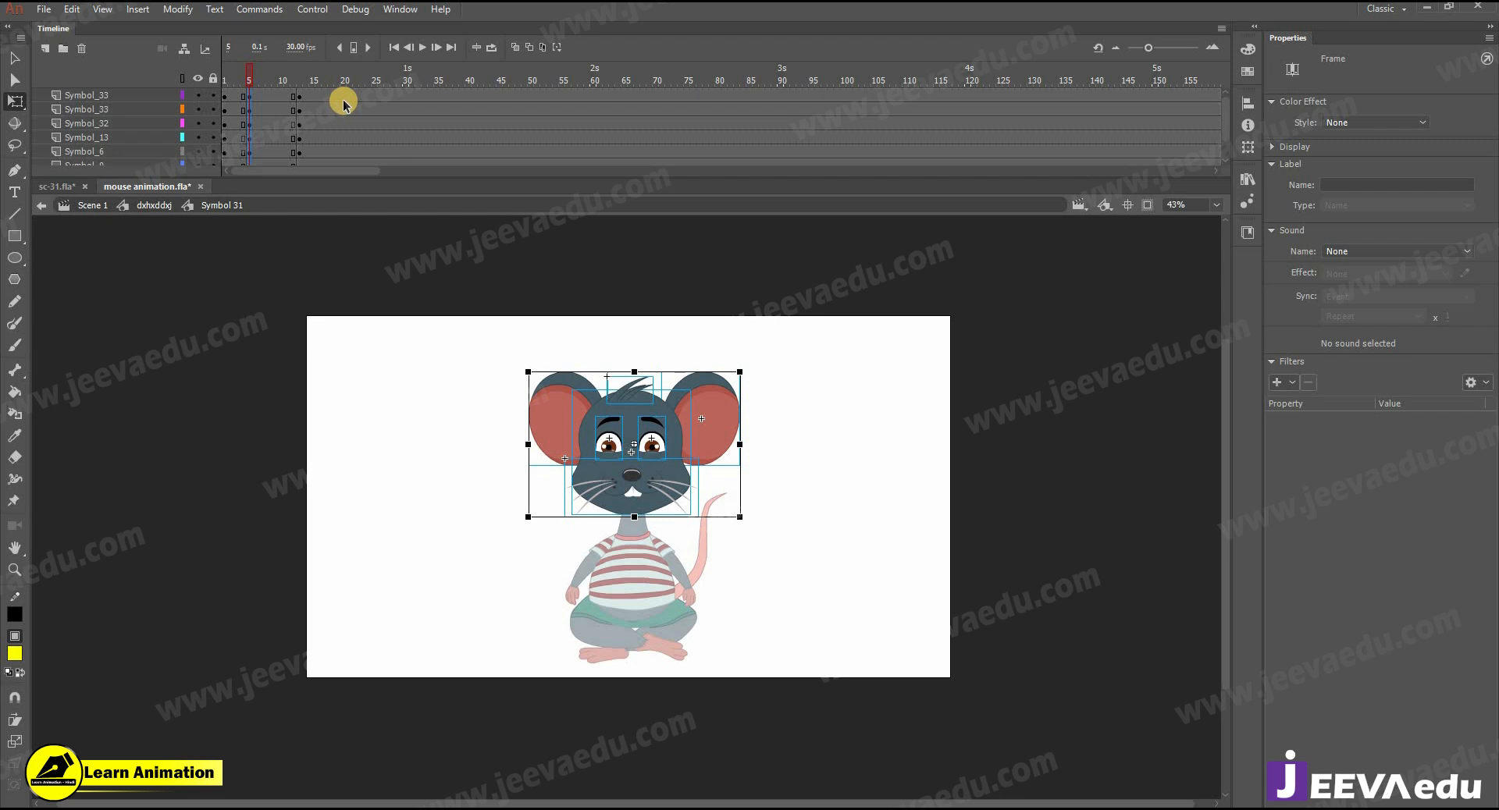
{"action": "left_click_drag", "start_coordinate": [344, 99], "coordinate": [344, 180]}
{"action": "key", "text": "F6"}
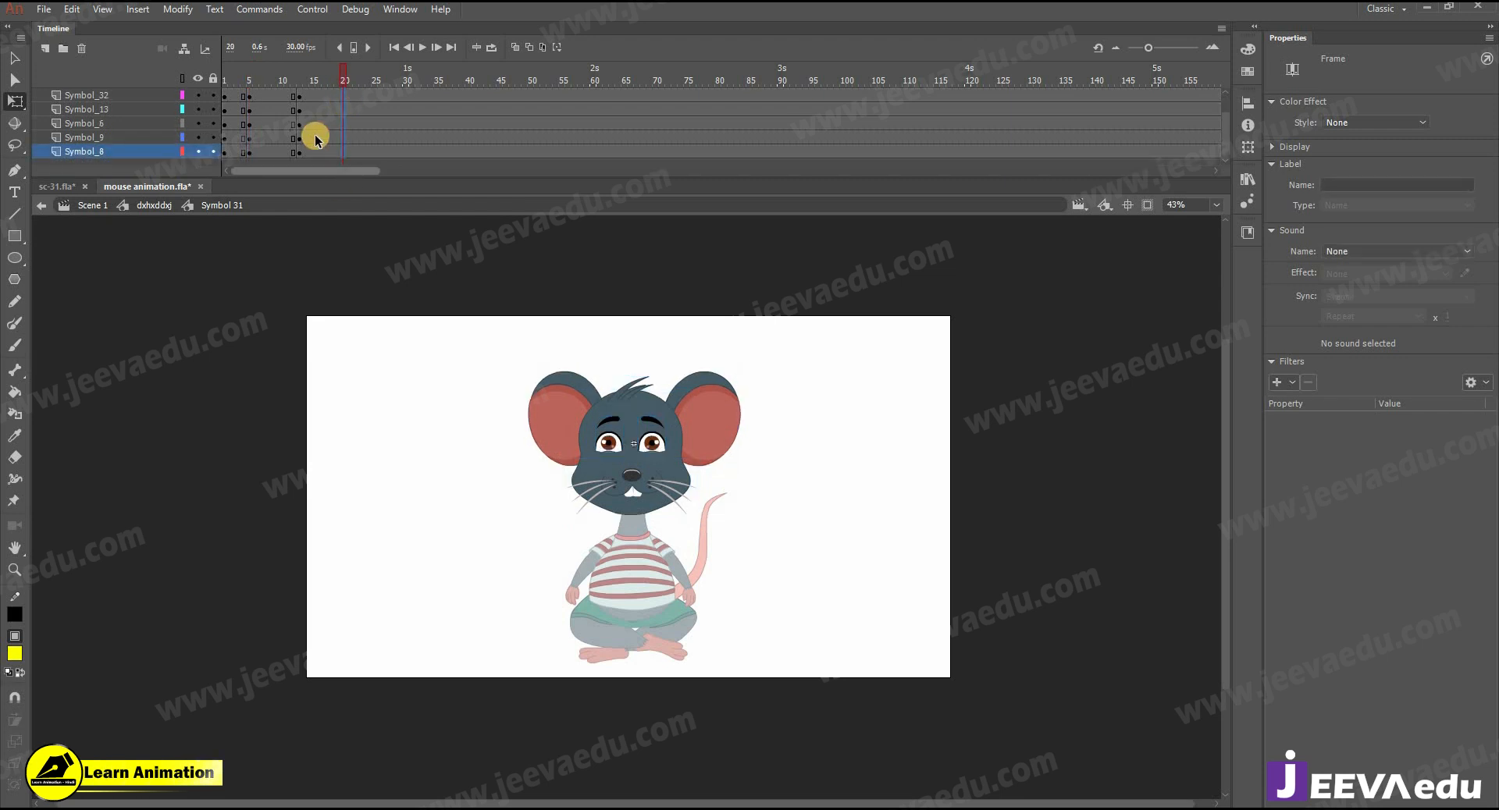
- Create classic tweens between frames 5, 13 and 20 on all layers inside the head symbol
{"action": "scroll", "coordinate": [286, 97], "scroll_direction": "up", "scroll_amount": 1}
{"action": "left_click_drag", "start_coordinate": [286, 97], "coordinate": [312, 214]}
{"action": "right_click", "coordinate": [289, 119]}
{"action": "left_click", "coordinate": [328, 169]}
{"action": "left_click_drag", "start_coordinate": [310, 82], "coordinate": [301, 78]}
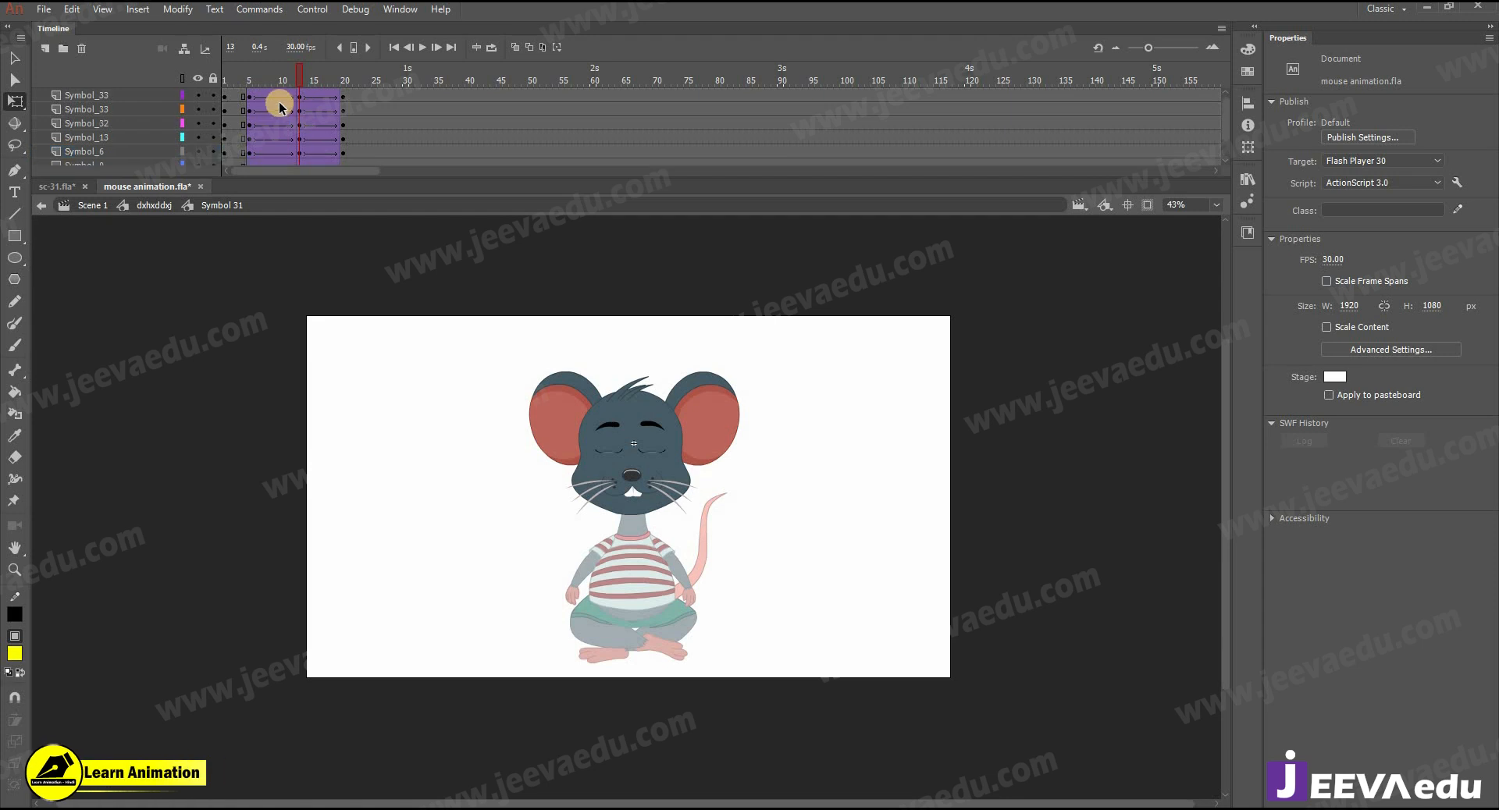
- Set the easing of the head tweens to 100 and readjust the easing of the span before frame 13
{"action": "left_click_drag", "start_coordinate": [317, 237], "coordinate": [318, 239]}
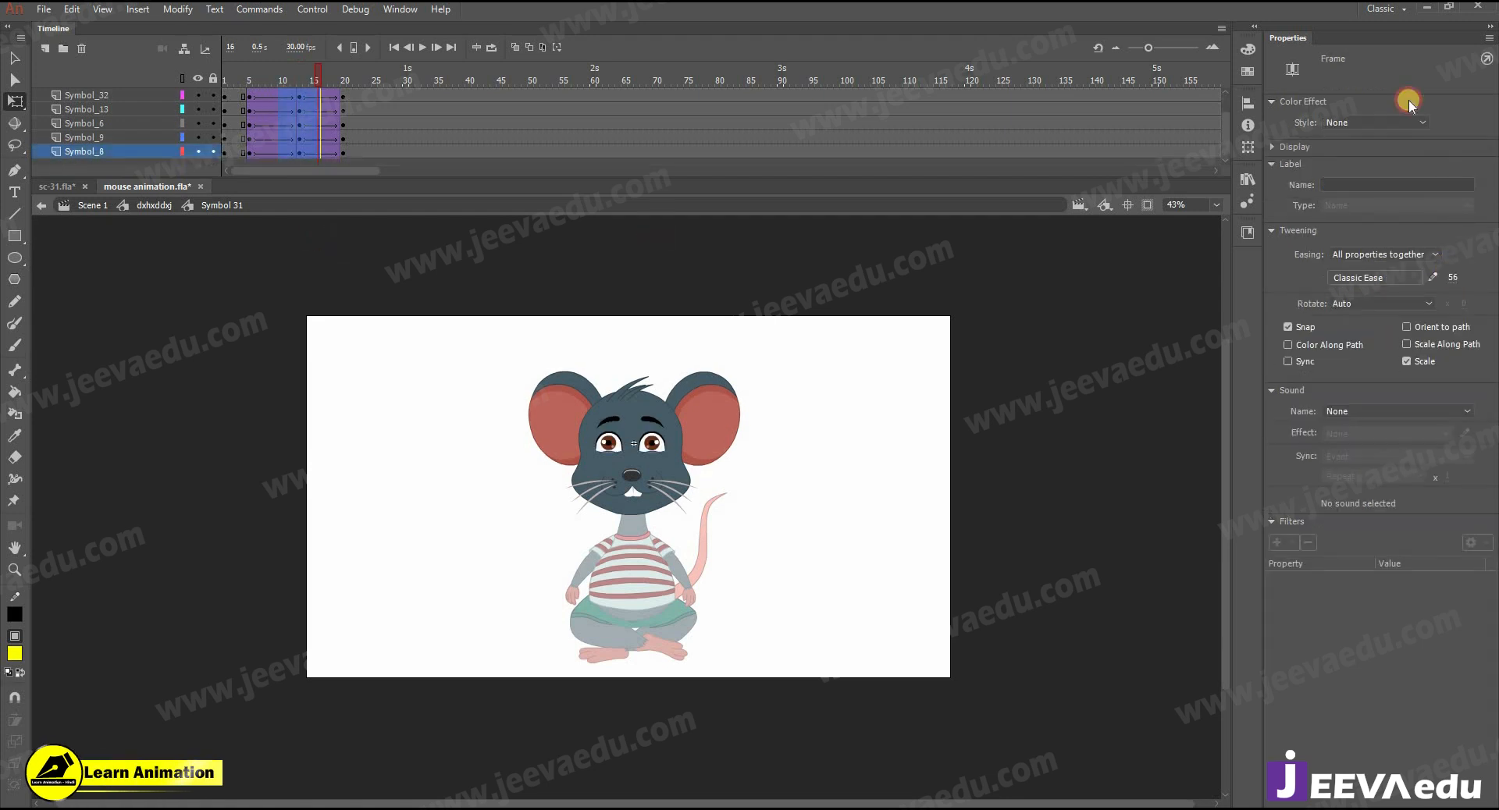
{"action": "scroll", "coordinate": [264, 102], "scroll_direction": "up", "scroll_amount": 2}
{"action": "left_click_drag", "start_coordinate": [277, 276], "coordinate": [277, 273]}
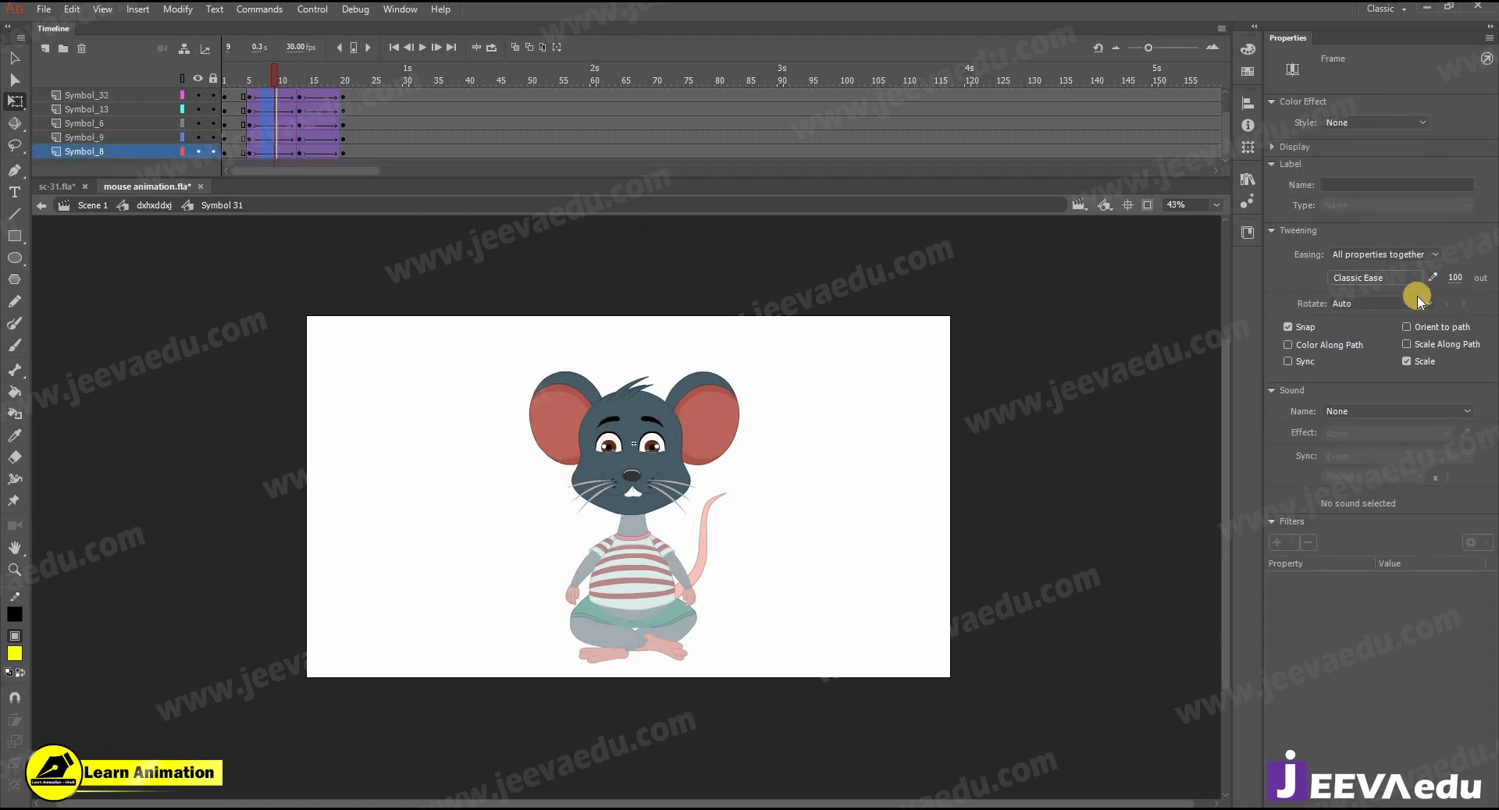
- At frame 13, nudge both eyes and the nose-and-whiskers part slightly down on the face
{"action": "left_click", "coordinate": [302, 79]}
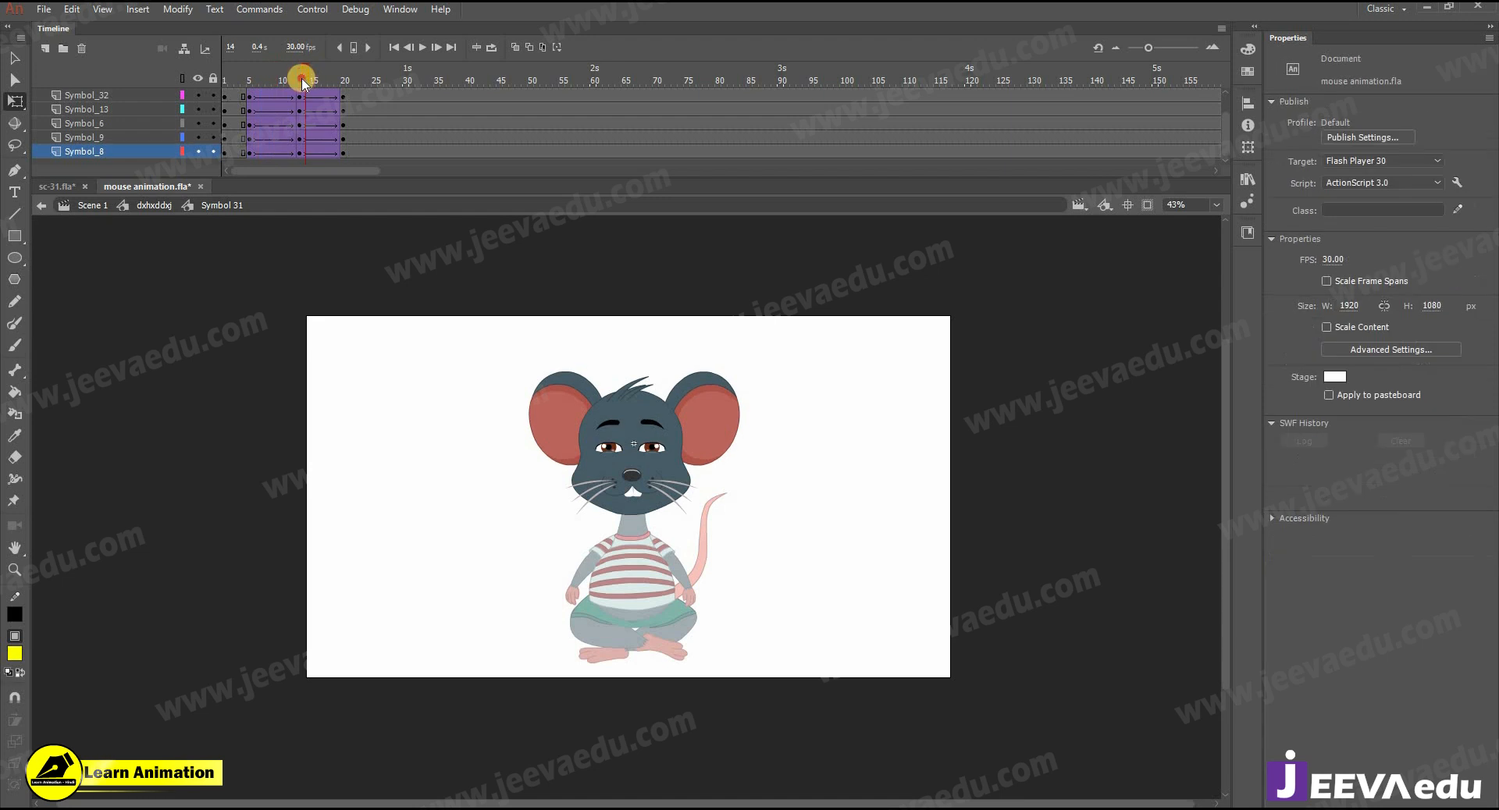
{"action": "key", "text": "z"}
{"action": "left_click", "coordinate": [605, 480]}
{"action": "key", "text": "v"}
{"action": "left_click", "coordinate": [629, 444]}
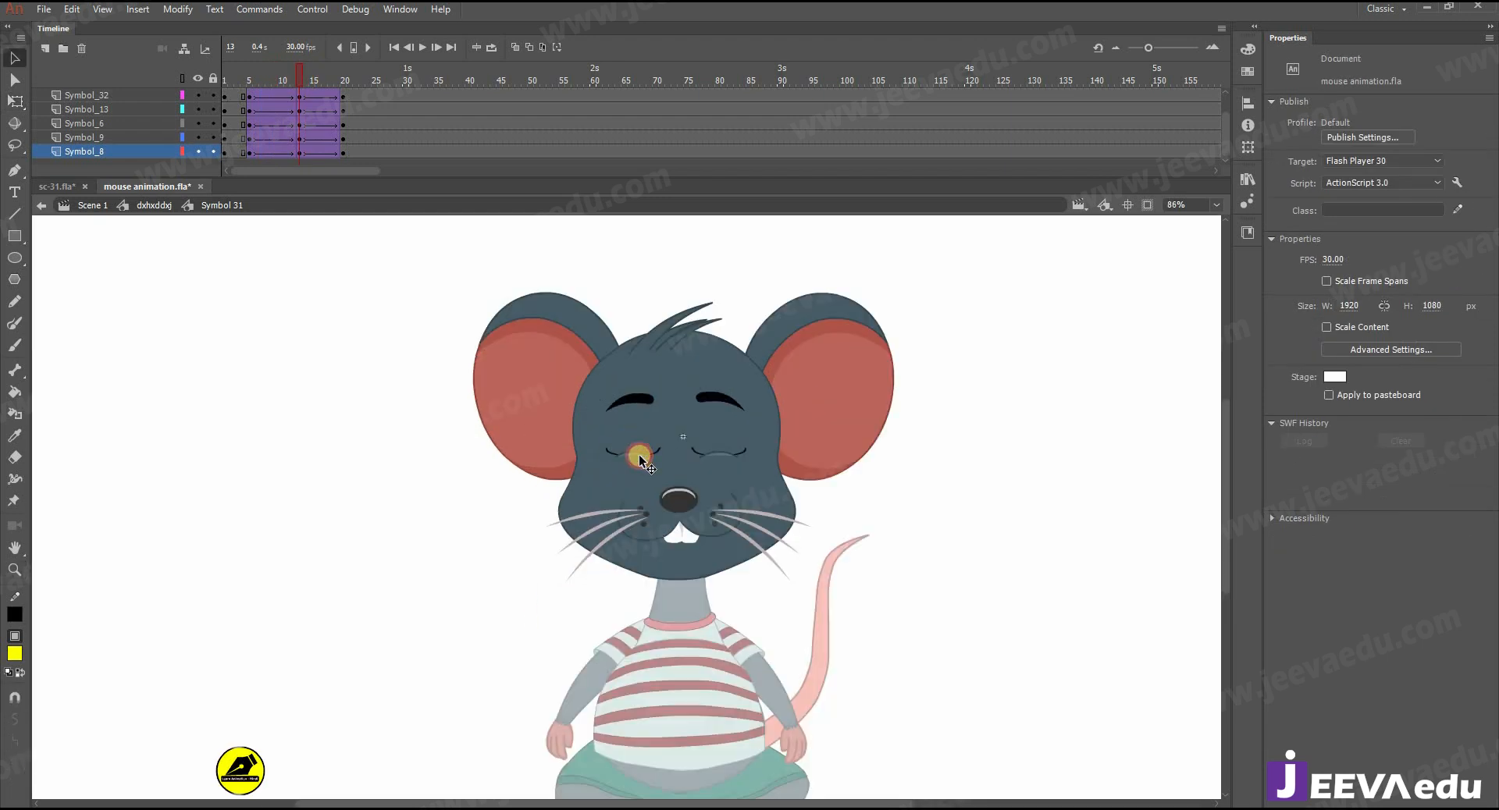
{"action": "left_click", "coordinate": [713, 434], "text": "shift"}
{"action": "left_click", "coordinate": [681, 508], "text": "shift"}
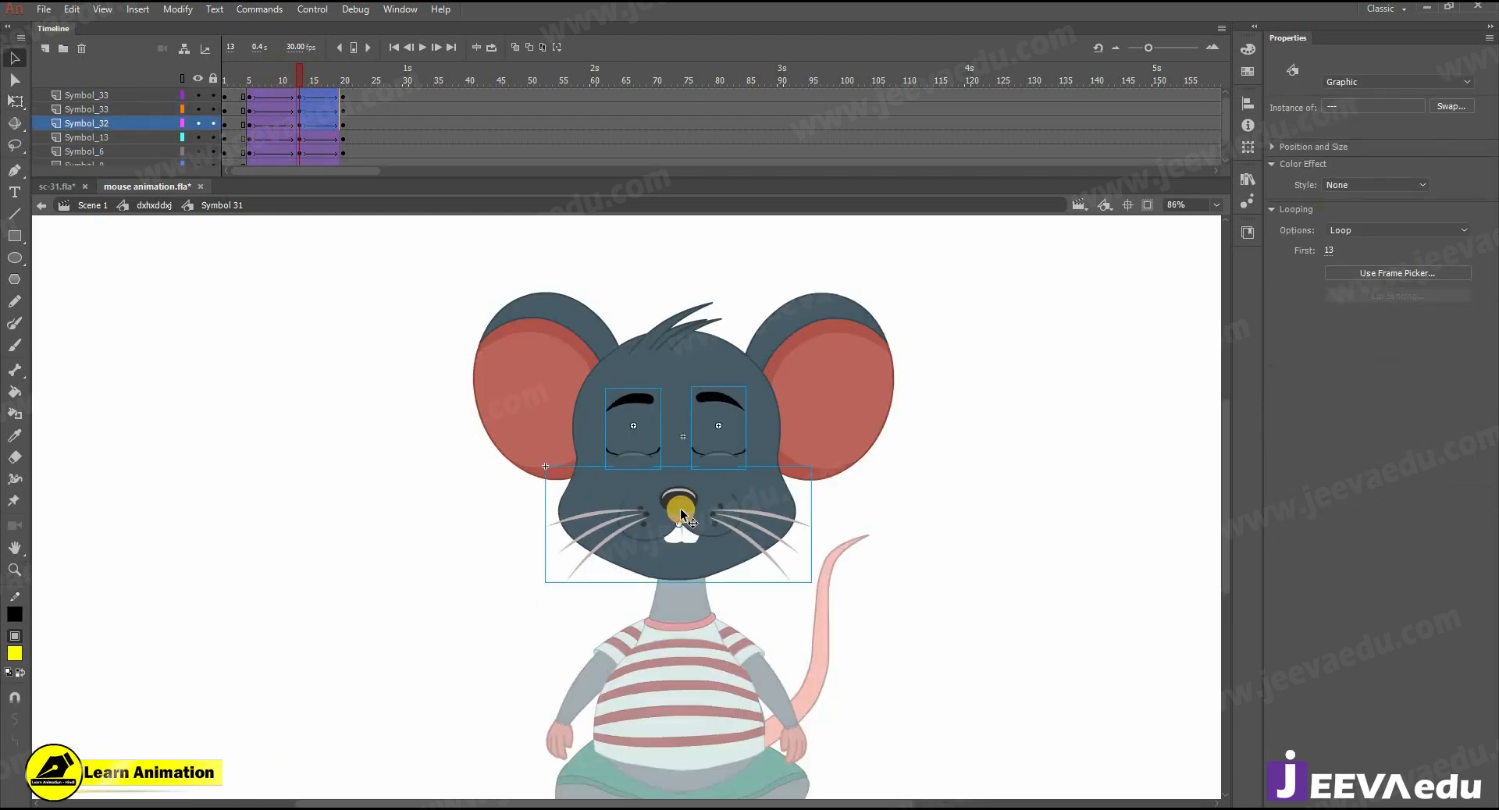
{"action": "key", "text": "Down"}
{"action": "key", "text": "Down"}
{"action": "key", "text": "Down"}
{"action": "key", "text": "Down"}
{"action": "key", "text": "Down"}
{"action": "key", "text": "Down"}
{"action": "key", "text": "Down"}
{"action": "key", "text": "Down"}
{"action": "key", "text": "Down"}
{"action": "key", "text": "Down"}
{"action": "key", "text": "Down"}
{"action": "key", "text": "Down"}
{"action": "key", "text": "Down"}
{"action": "key", "text": "Down"}
{"action": "key", "text": "Down"}
{"action": "key", "text": "Down"}
{"action": "key", "text": "Down"}
{"action": "key", "text": "Down"}
{"action": "key", "text": "Down"}
{"action": "key", "text": "Down"}
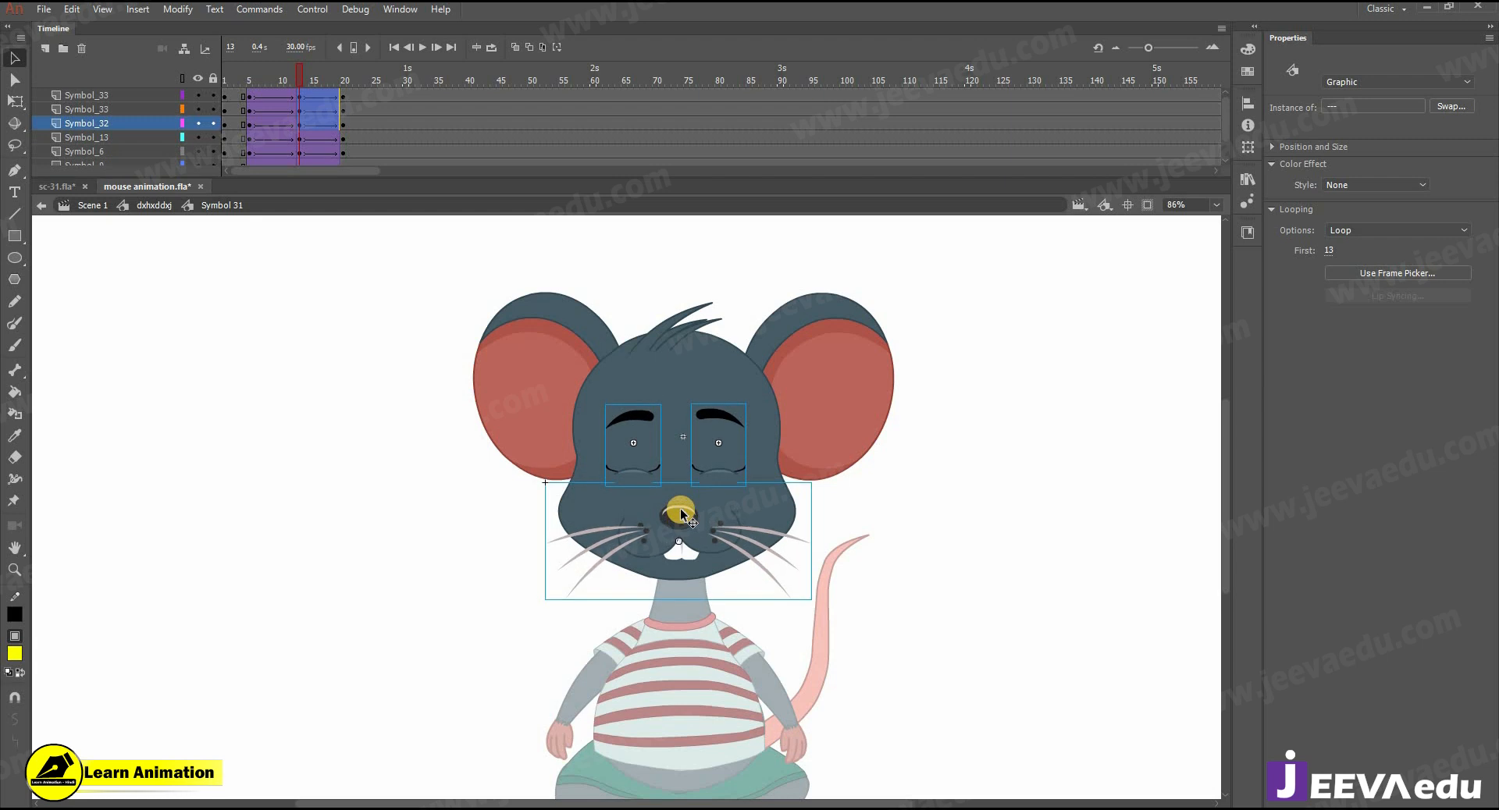
{"action": "key", "text": "Down"}
{"action": "key", "text": "Down"}
{"action": "key", "text": "Down"}
{"action": "key", "text": "Down"}
- At frame 13, nudge both ears and the hair tuft slightly upward
{"action": "left_click", "coordinate": [533, 385]}
{"action": "left_click", "coordinate": [807, 369], "text": "shift"}
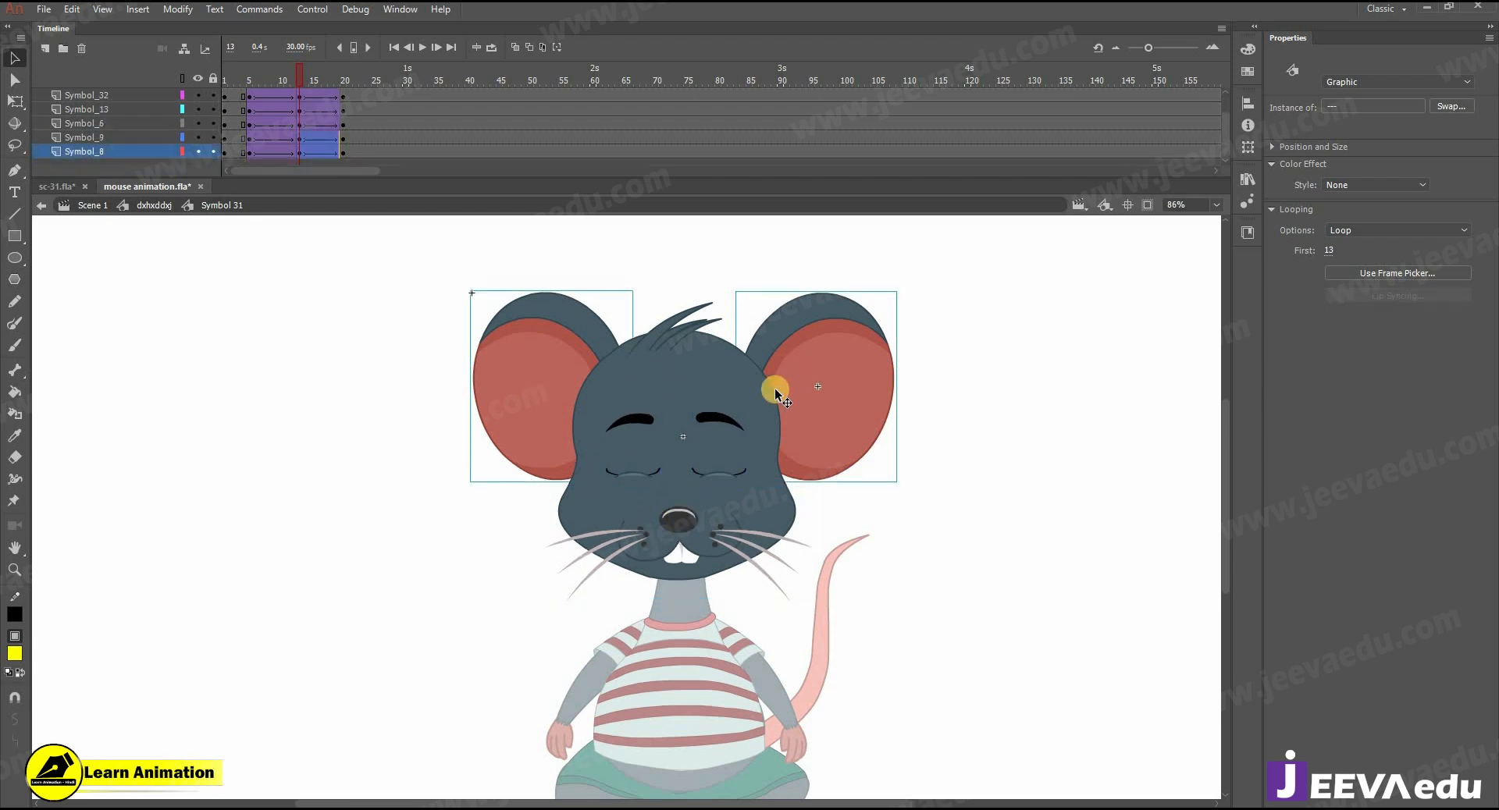
{"action": "left_click", "coordinate": [679, 332], "text": "shift"}
{"action": "key", "text": "Up"}
{"action": "key", "text": "Up"}
{"action": "key", "text": "Up"}
{"action": "key", "text": "Up"}
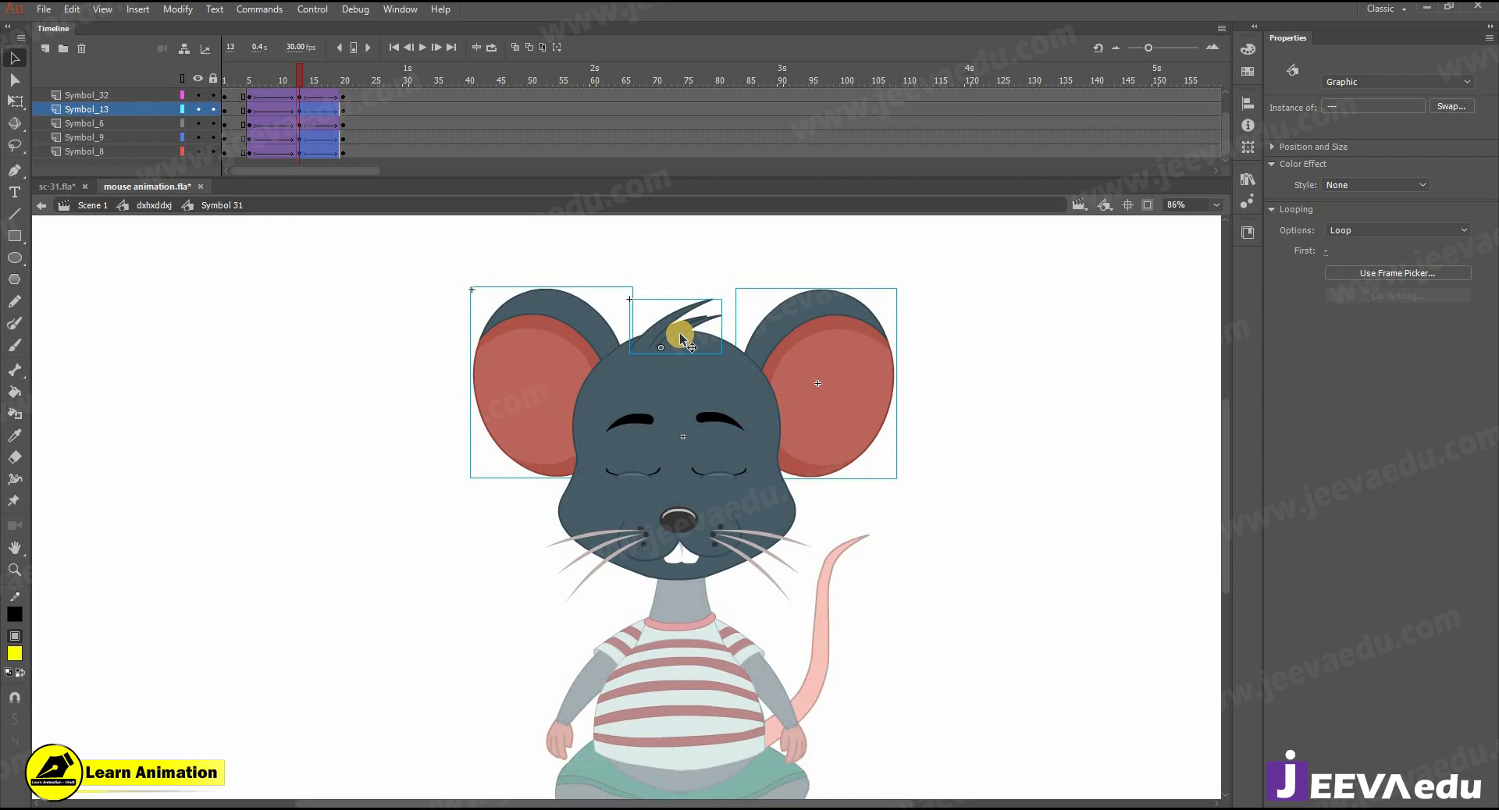
- Raise both ears a little further at frame 13 and scrub through the head motion
{"action": "left_click", "coordinate": [796, 361]}
{"action": "left_click_drag", "start_coordinate": [227, 71], "coordinate": [298, 95]}
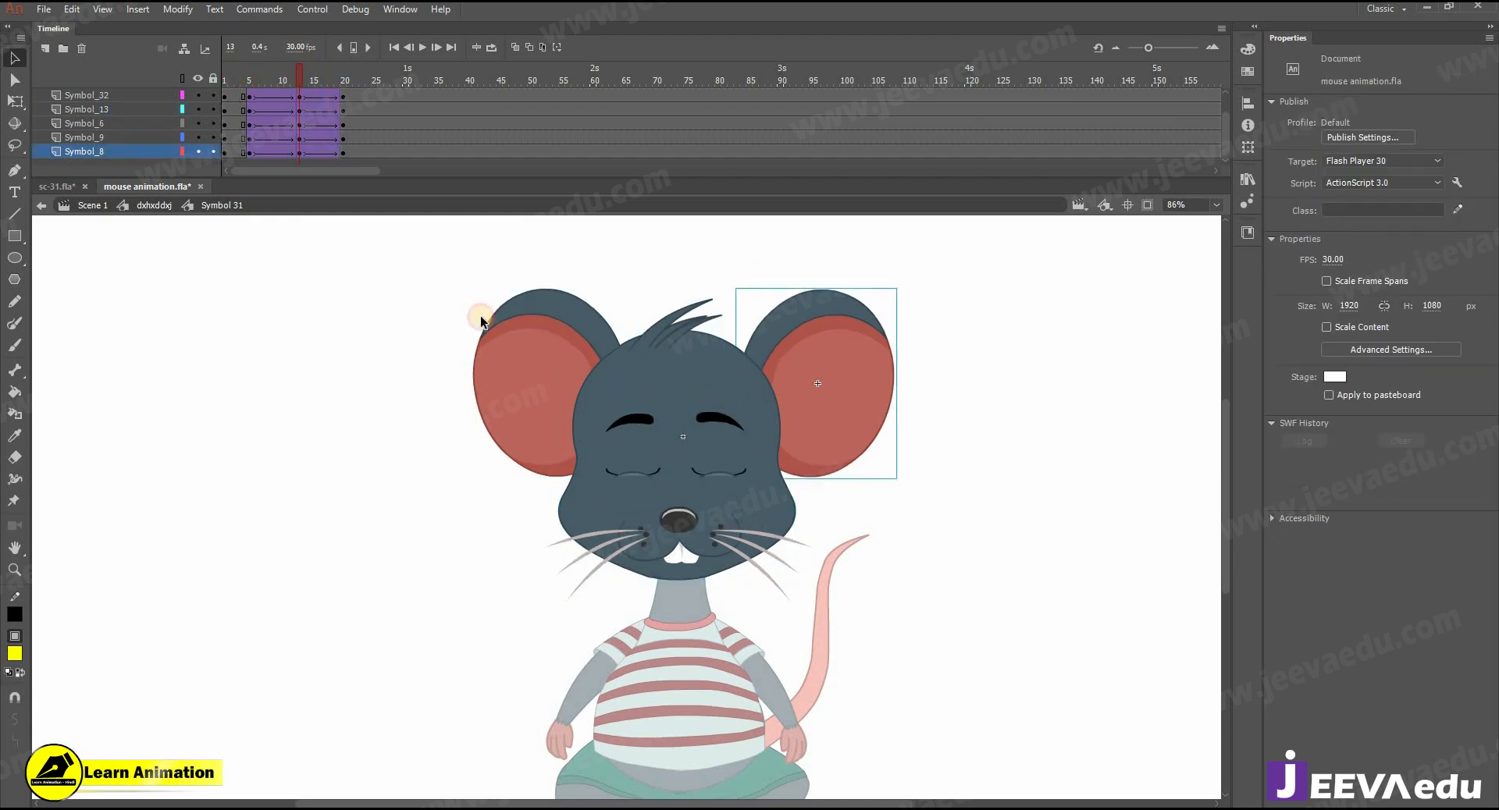
{"action": "left_click", "coordinate": [546, 384]}
{"action": "left_click", "coordinate": [865, 365], "text": "shift"}
{"action": "key", "text": "Up"}
{"action": "key", "text": "Up"}
{"action": "key", "text": "Up"}
{"action": "key", "text": "Up"}
{"action": "key", "text": "Up"}
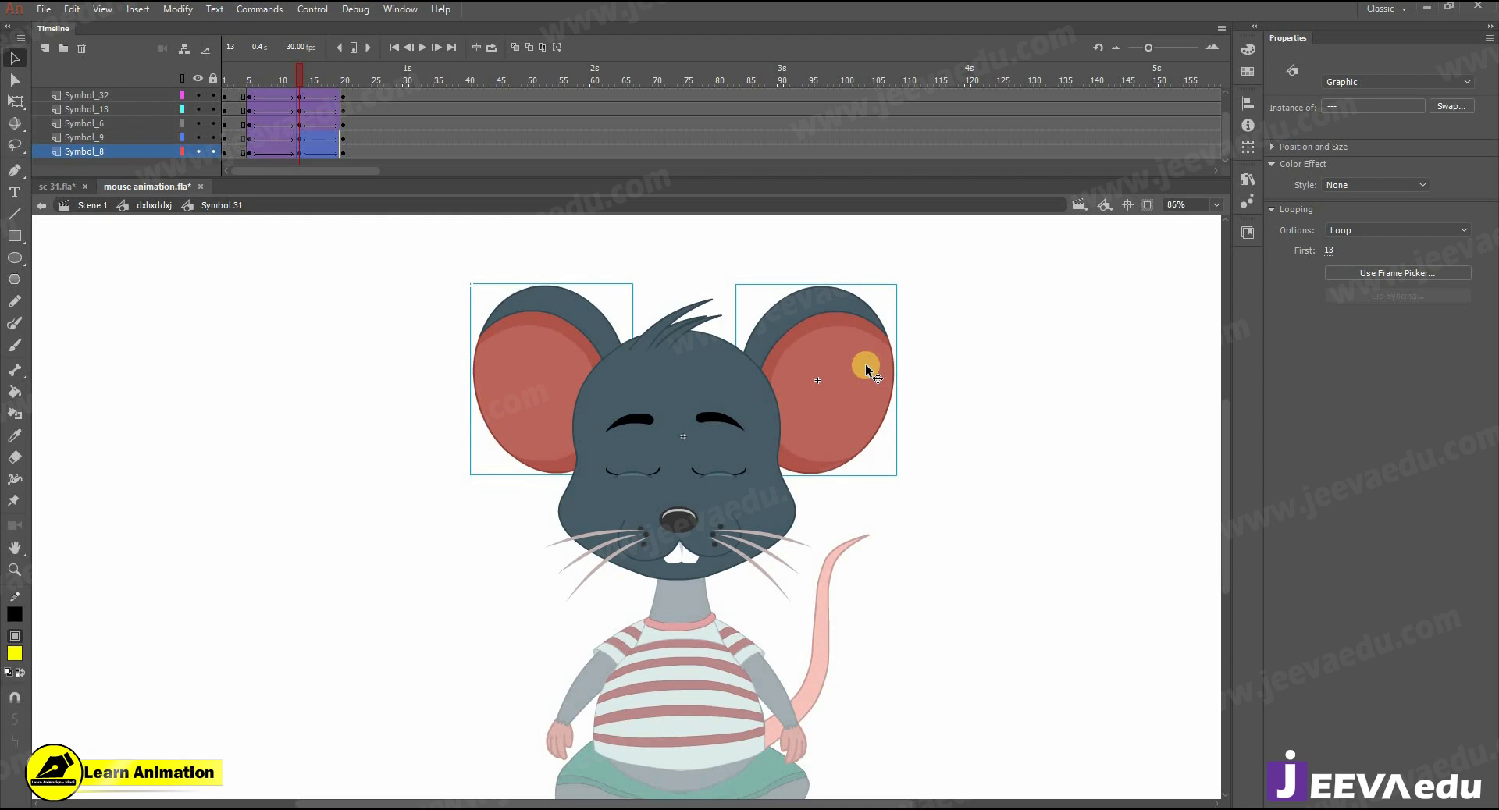
{"action": "left_click_drag", "start_coordinate": [273, 82], "coordinate": [300, 108]}
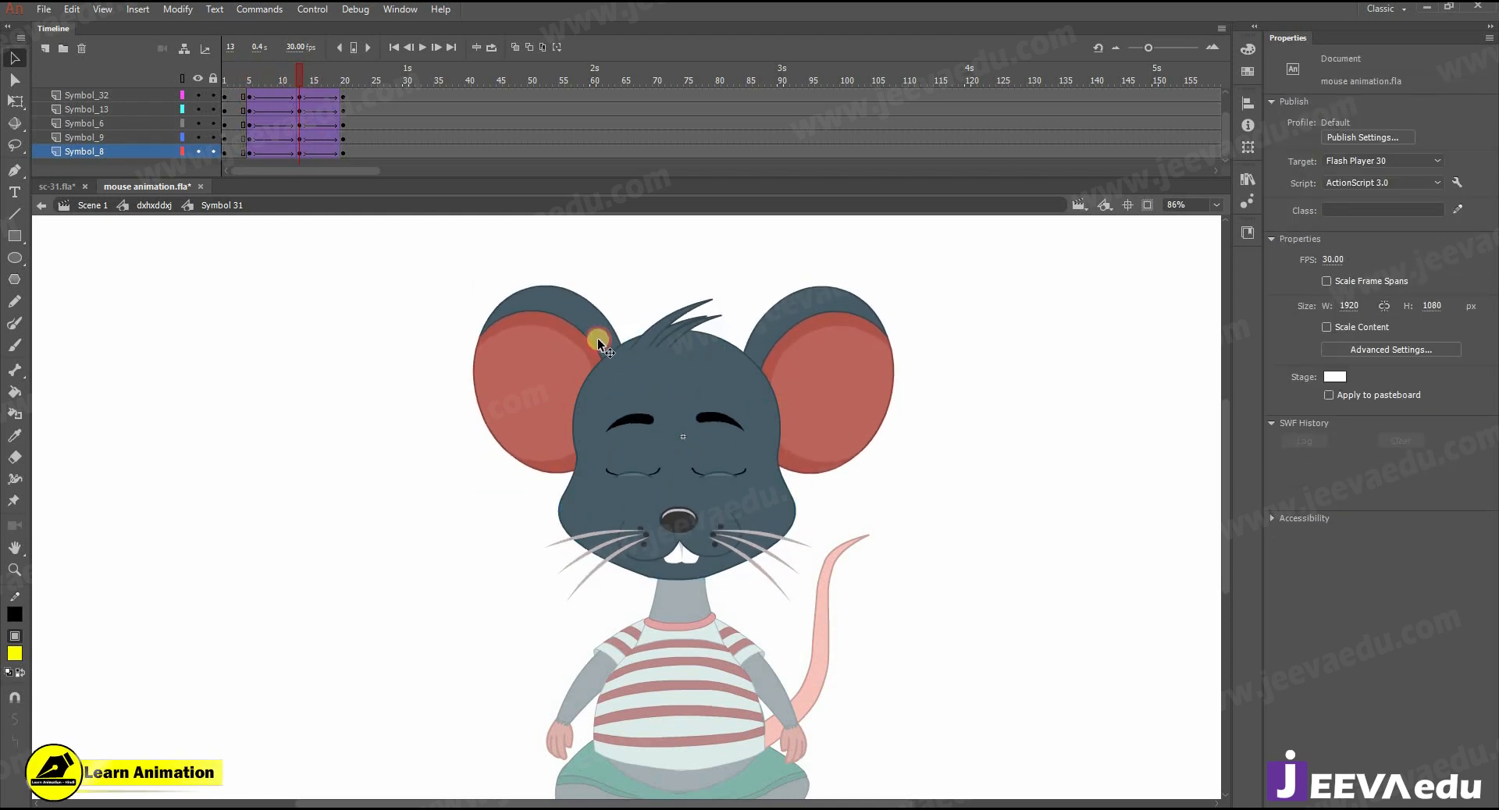
- Lower the hair tuft slightly at frame 13 and preview the movement up to frame 19
{"action": "left_click", "coordinate": [662, 343]}
{"action": "left_click_drag", "start_coordinate": [653, 346], "coordinate": [653, 357]}
{"action": "left_click_drag", "start_coordinate": [305, 76], "coordinate": [338, 103]}
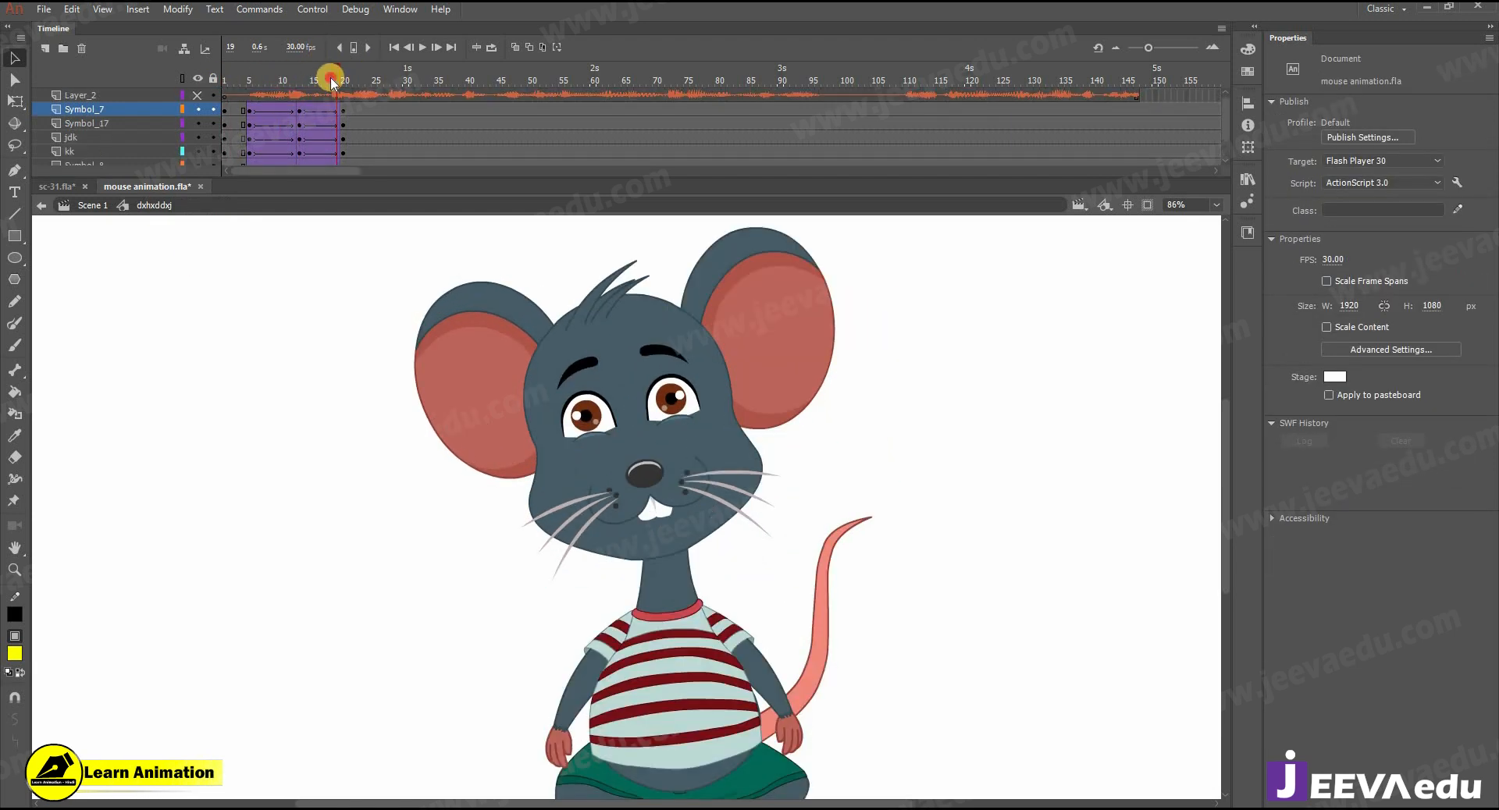
- Check the motion in the body timeline, then reopen the head at frame 13 and shift both ears further up and slightly left
{"action": "left_click_drag", "start_coordinate": [325, 68], "coordinate": [301, 118]}
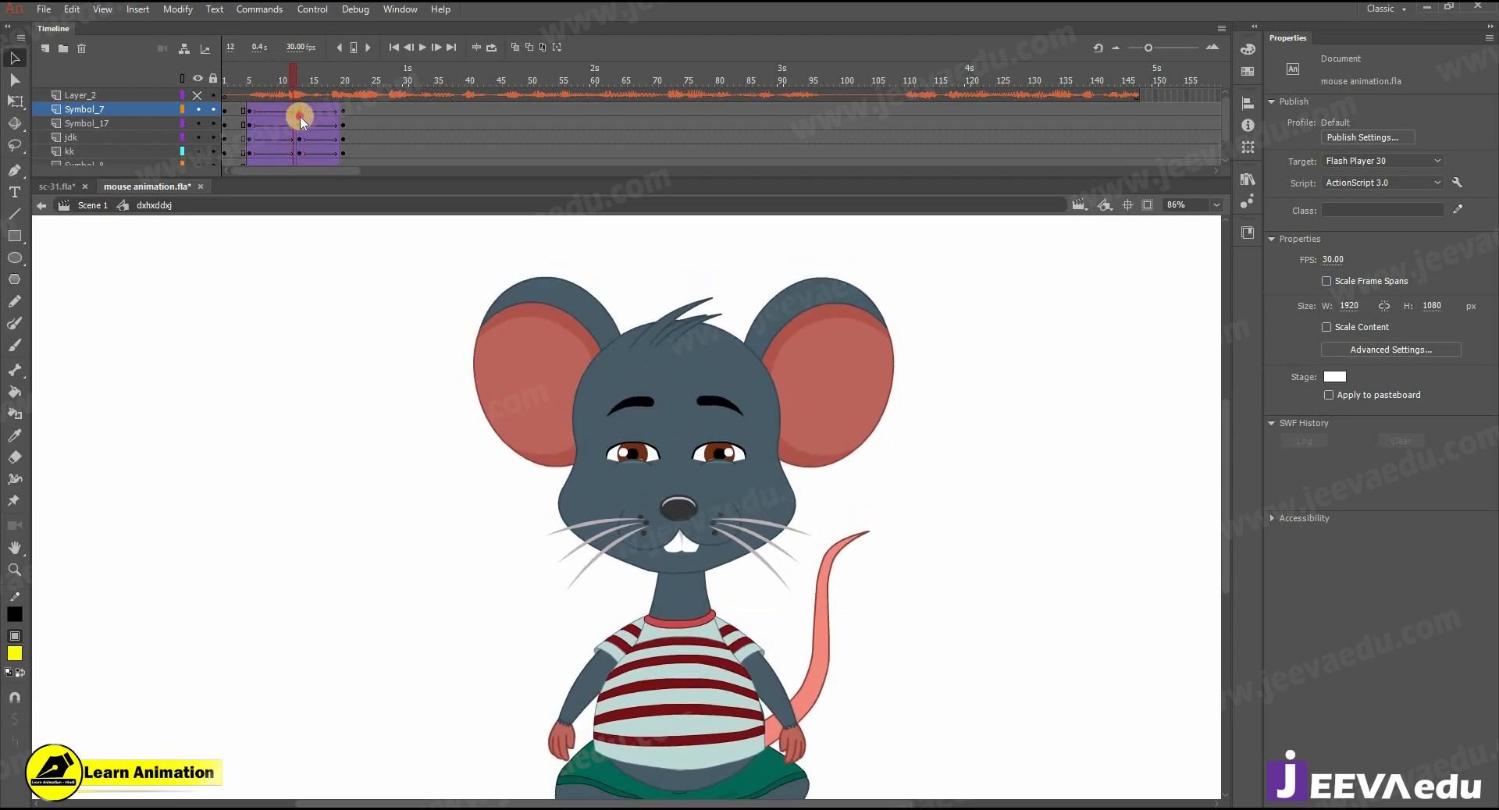
{"action": "double_click", "coordinate": [556, 348]}
{"action": "left_click", "coordinate": [857, 364], "text": "shift"}
{"action": "key", "text": "Up"}
{"action": "key", "text": "Up"}
{"action": "key", "text": "Up"}
{"action": "key", "text": "Up"}
{"action": "key", "text": "Up"}
{"action": "key", "text": "Up"}
{"action": "key", "text": "Up"}
{"action": "key", "text": "Up"}
{"action": "key", "text": "Up"}
{"action": "key", "text": "Up"}
{"action": "key", "text": "Up"}
{"action": "key", "text": "Up"}
{"action": "key", "text": "Up"}
{"action": "key", "text": "Up"}
{"action": "key", "text": "Up"}
{"action": "key", "text": "Up"}
{"action": "key", "text": "Up"}
{"action": "key", "text": "Up"}
{"action": "key", "text": "Up"}
{"action": "key", "text": "Up"}
{"action": "key", "text": "Left"}
{"action": "key", "text": "Left"}
{"action": "key", "text": "Left"}
{"action": "key", "text": "Left"}
{"action": "key", "text": "Left"}
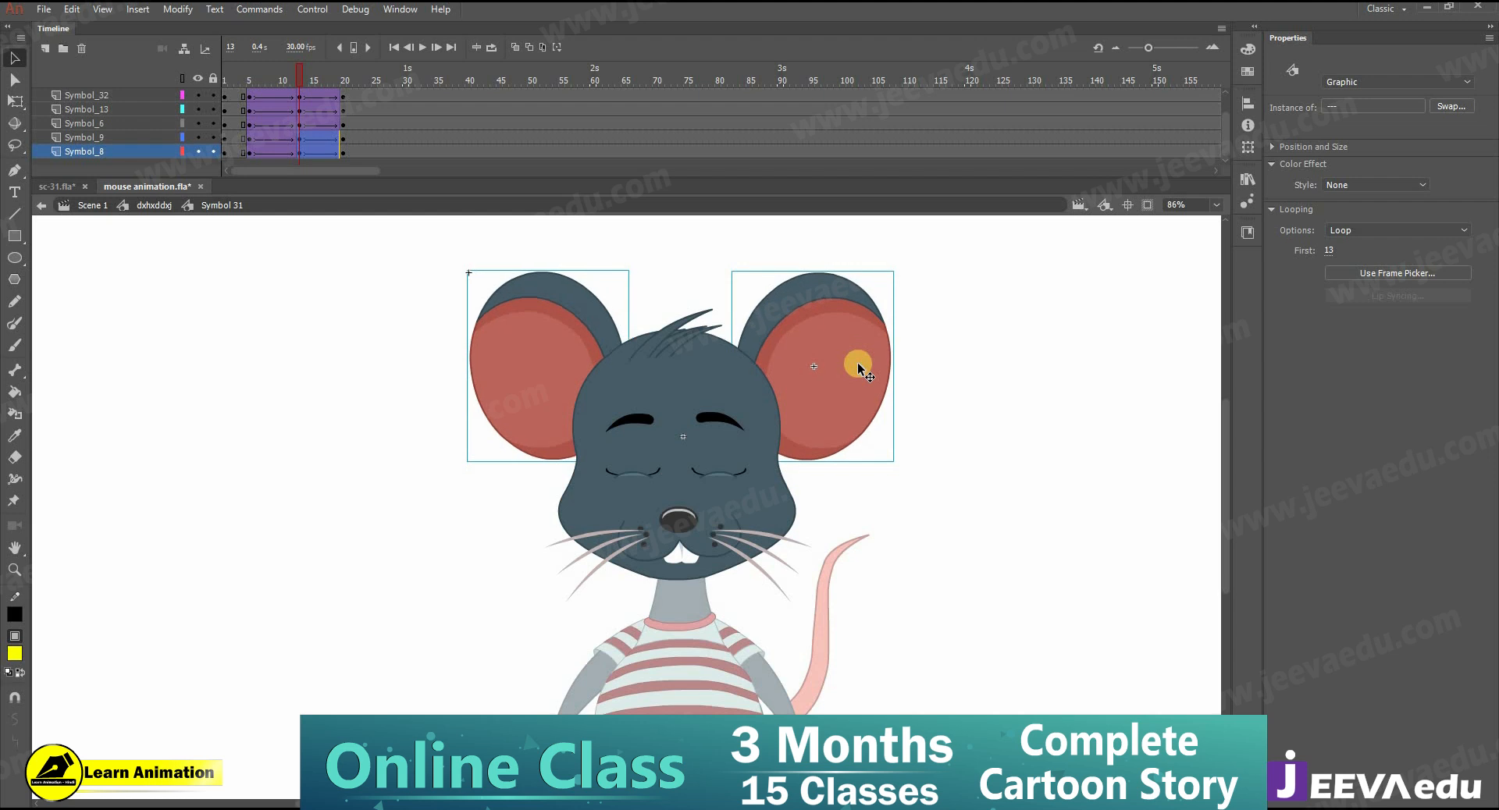
- Reopen the head symbol at frame 20 and shift both eyes and the nose-and-whiskers part slightly up and to the right
{"action": "double_click", "coordinate": [363, 477]}
{"action": "mouse_move", "coordinate": [290, 76]}
{"action": "left_mouse_down"}
{"action": "mouse_move", "coordinate": [201, 62]}
{"action": "mouse_move", "coordinate": [294, 102]}
{"action": "left_mouse_up"}
{"action": "left_click", "coordinate": [301, 110]}
{"action": "left_click", "coordinate": [344, 110]}
{"action": "left_click", "coordinate": [622, 353]}
{"action": "double_click", "coordinate": [670, 408]}
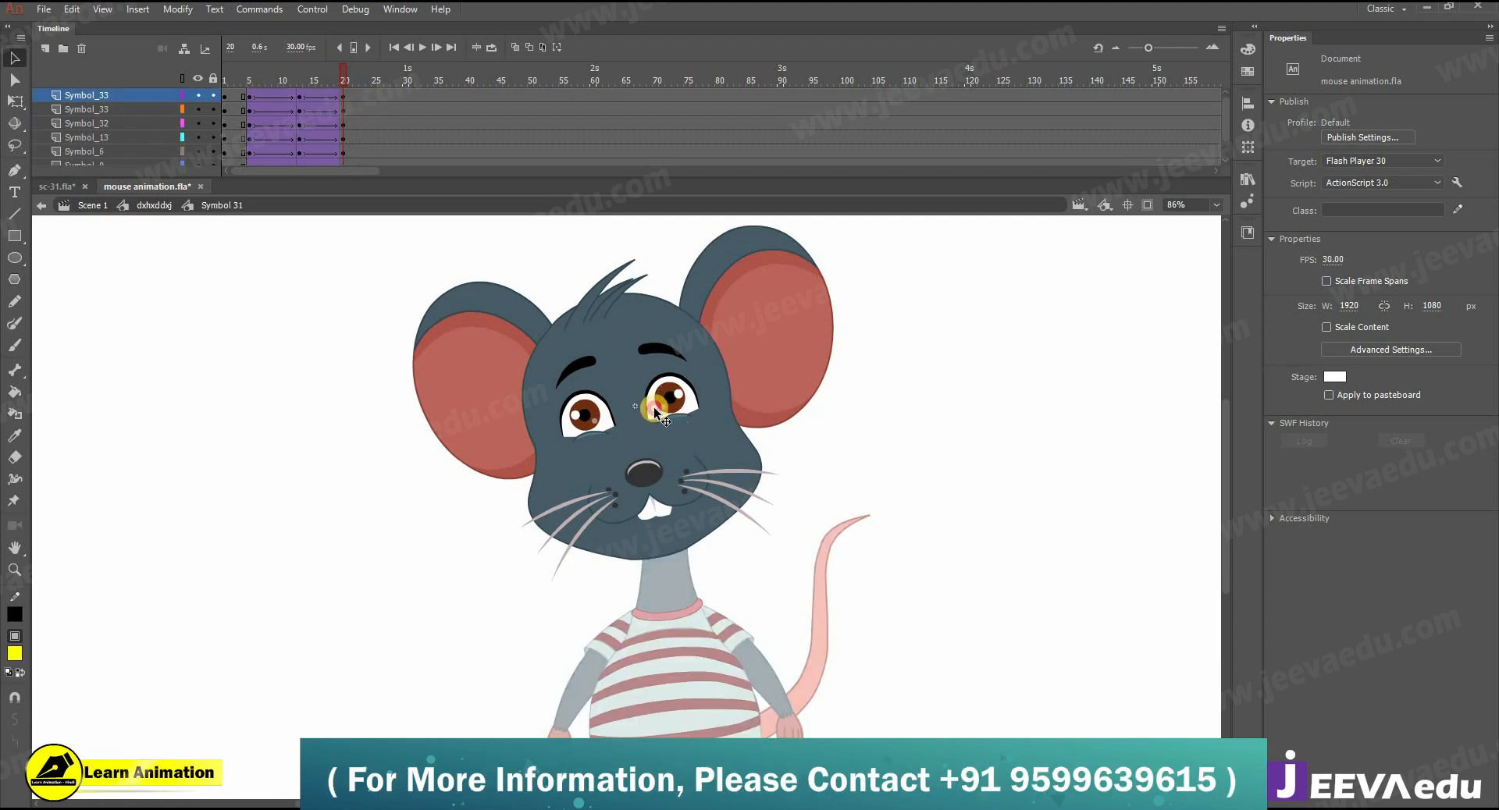
{"action": "left_click", "coordinate": [670, 408]}
{"action": "left_click", "coordinate": [600, 414], "text": "shift"}
{"action": "left_click", "coordinate": [648, 470], "text": "shift"}
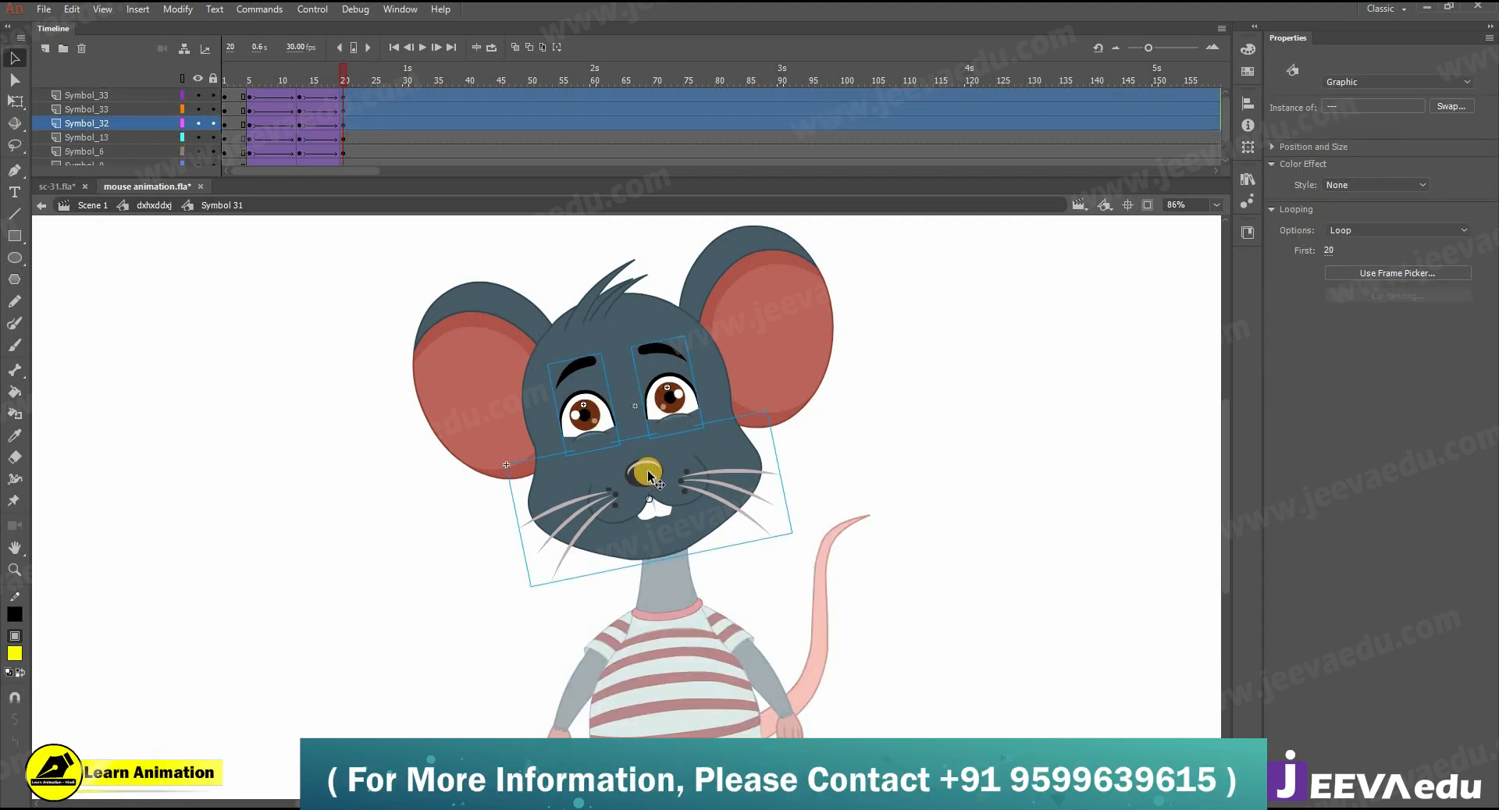
{"action": "key", "text": "shift+Up"}
{"action": "key", "text": "shift+Up"}
{"action": "key", "text": "shift+Right"}
{"action": "key", "text": "shift+Right"}
{"action": "key", "text": "shift+Right"}
{"action": "key", "text": "shift+Up"}
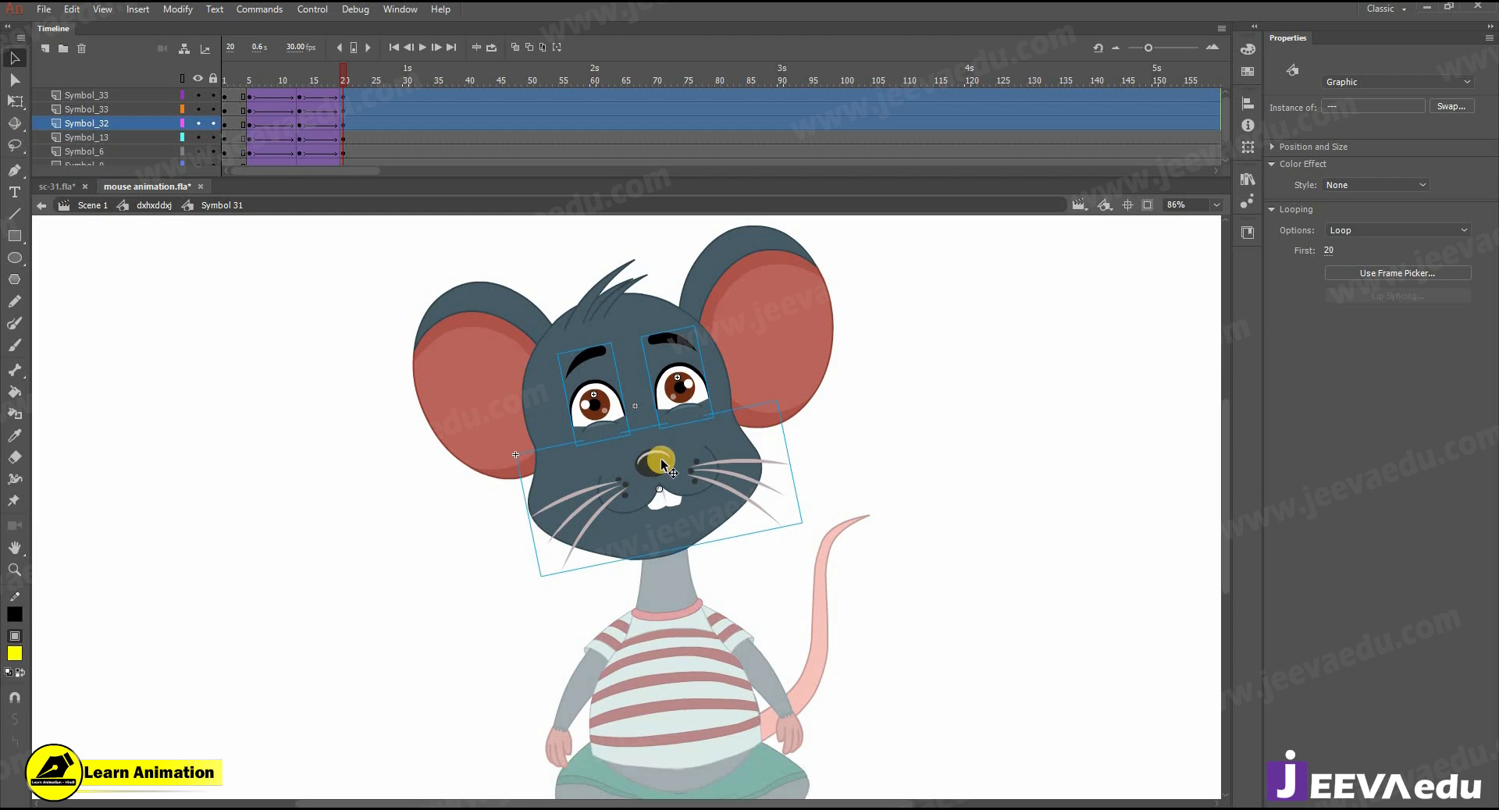
- At frame 20, shift both ears slightly down and left and raise the hair tuft a little
{"action": "left_click", "coordinate": [553, 350]}
{"action": "left_click", "coordinate": [799, 312], "text": "shift"}
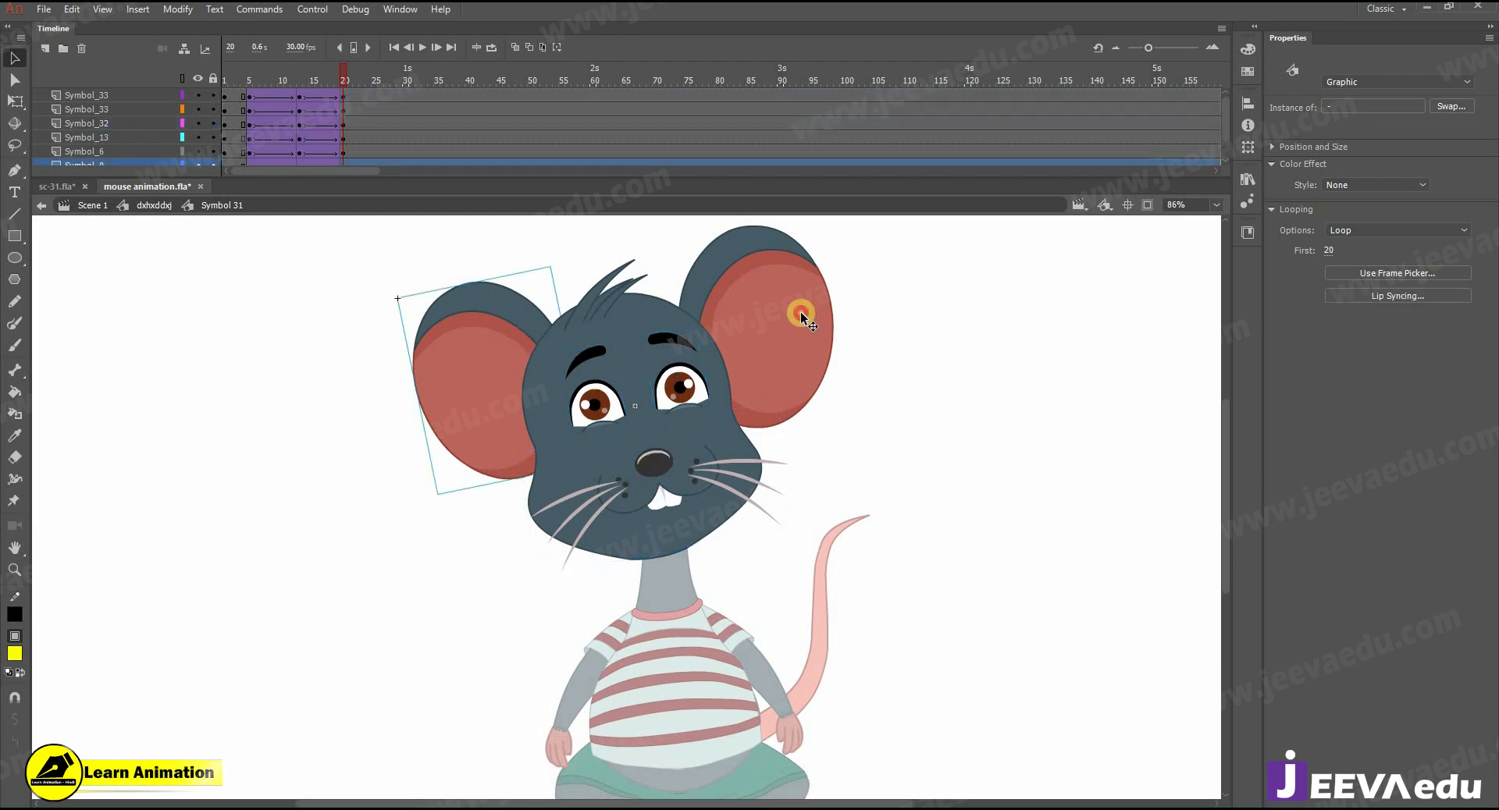
{"action": "key", "text": "shift+Down"}
{"action": "key", "text": "Left"}
{"action": "key", "text": "Left"}
{"action": "key", "text": "Left"}
{"action": "key", "text": "Left"}
{"action": "key", "text": "Left"}
{"action": "key", "text": "Left"}
{"action": "key", "text": "Left"}
{"action": "key", "text": "Left"}
{"action": "key", "text": "Left"}
{"action": "key", "text": "Left"}
{"action": "key", "text": "Left"}
{"action": "key", "text": "Left"}
{"action": "key", "text": "Left"}
{"action": "key", "text": "Left"}
{"action": "key", "text": "Left"}
{"action": "key", "text": "Left"}
{"action": "key", "text": "Left"}
{"action": "key", "text": "Left"}
{"action": "key", "text": "Left"}
{"action": "key", "text": "Left"}
{"action": "key", "text": "Down"}
{"action": "key", "text": "Down"}
{"action": "key", "text": "Down"}
{"action": "key", "text": "Down"}
{"action": "key", "text": "Down"}
{"action": "key", "text": "Right"}
{"action": "key", "text": "Right"}
{"action": "key", "text": "Right"}
{"action": "key", "text": "Right"}
{"action": "key", "text": "Right"}
{"action": "key", "text": "Right"}
{"action": "key", "text": "Right"}
{"action": "key", "text": "Right"}
{"action": "key", "text": "Right"}
{"action": "key", "text": "Right"}
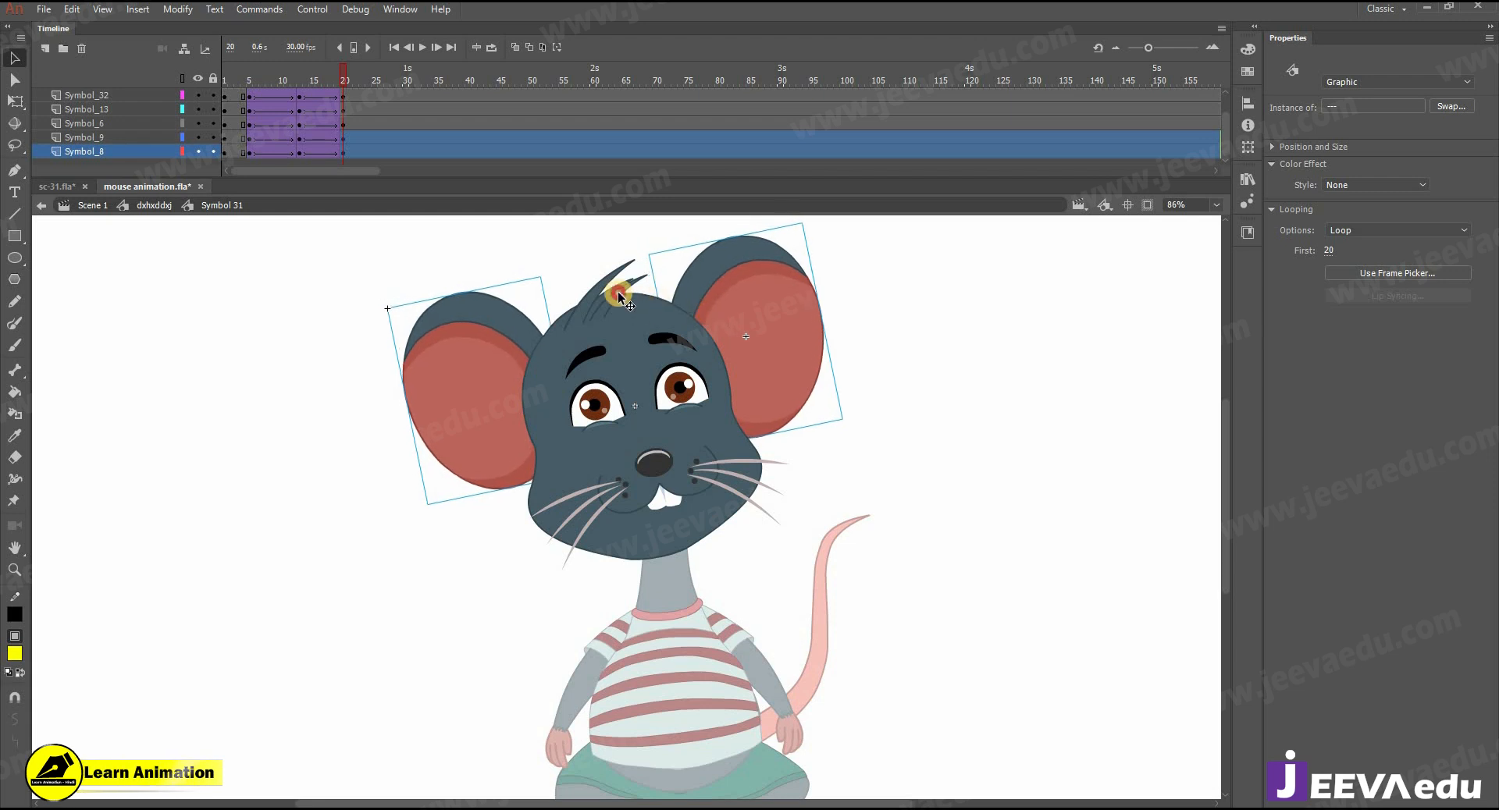
{"action": "left_click", "coordinate": [618, 294]}
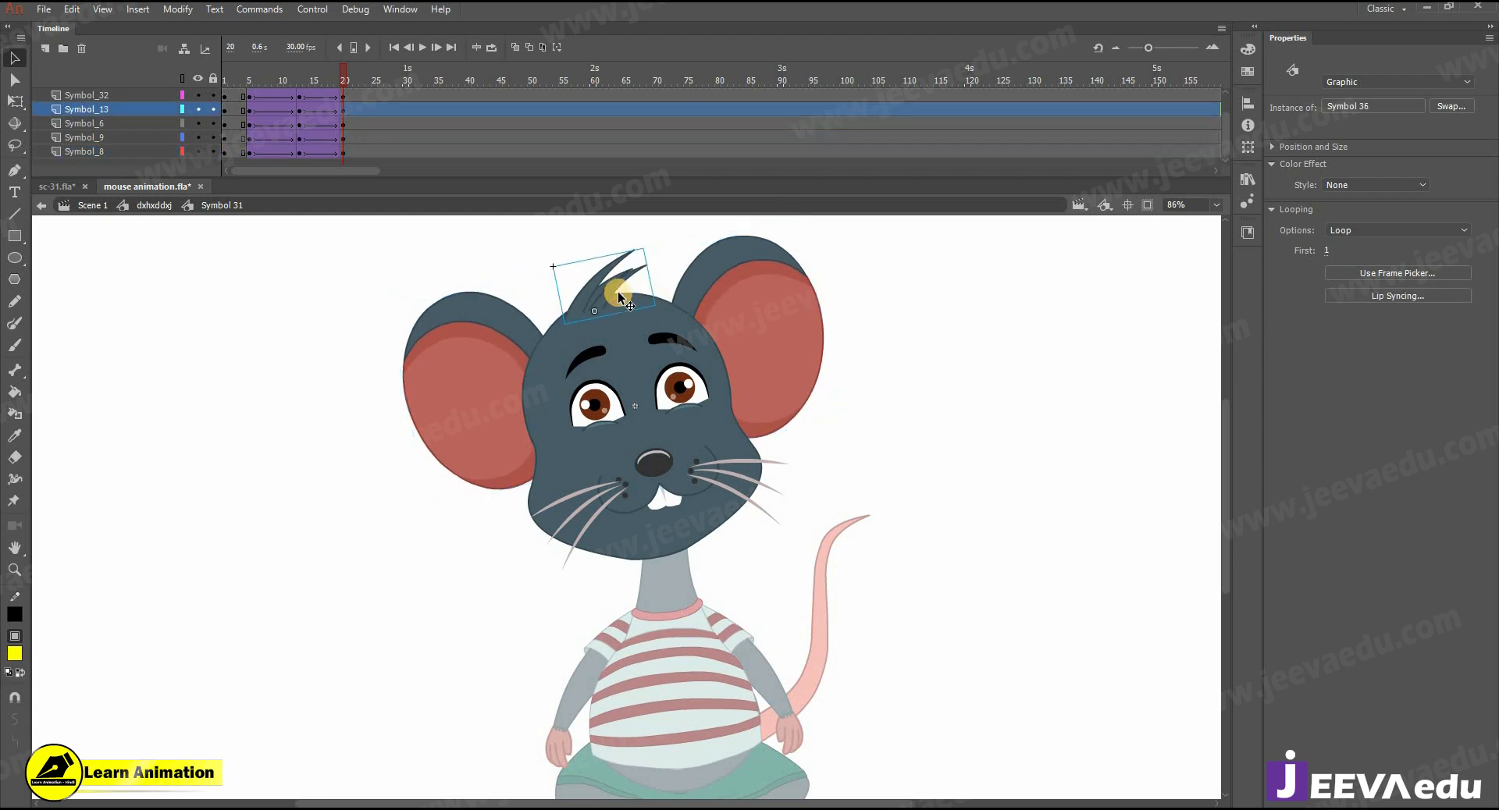
- Return to the body timeline and preview the animation from frame 5 to frame 23
{"action": "left_click", "coordinate": [155, 206]}
{"action": "key", "text": "z"}
{"action": "left_click", "coordinate": [634, 440], "text": "alt"}
{"action": "left_click_drag", "start_coordinate": [251, 85], "coordinate": [362, 178]}
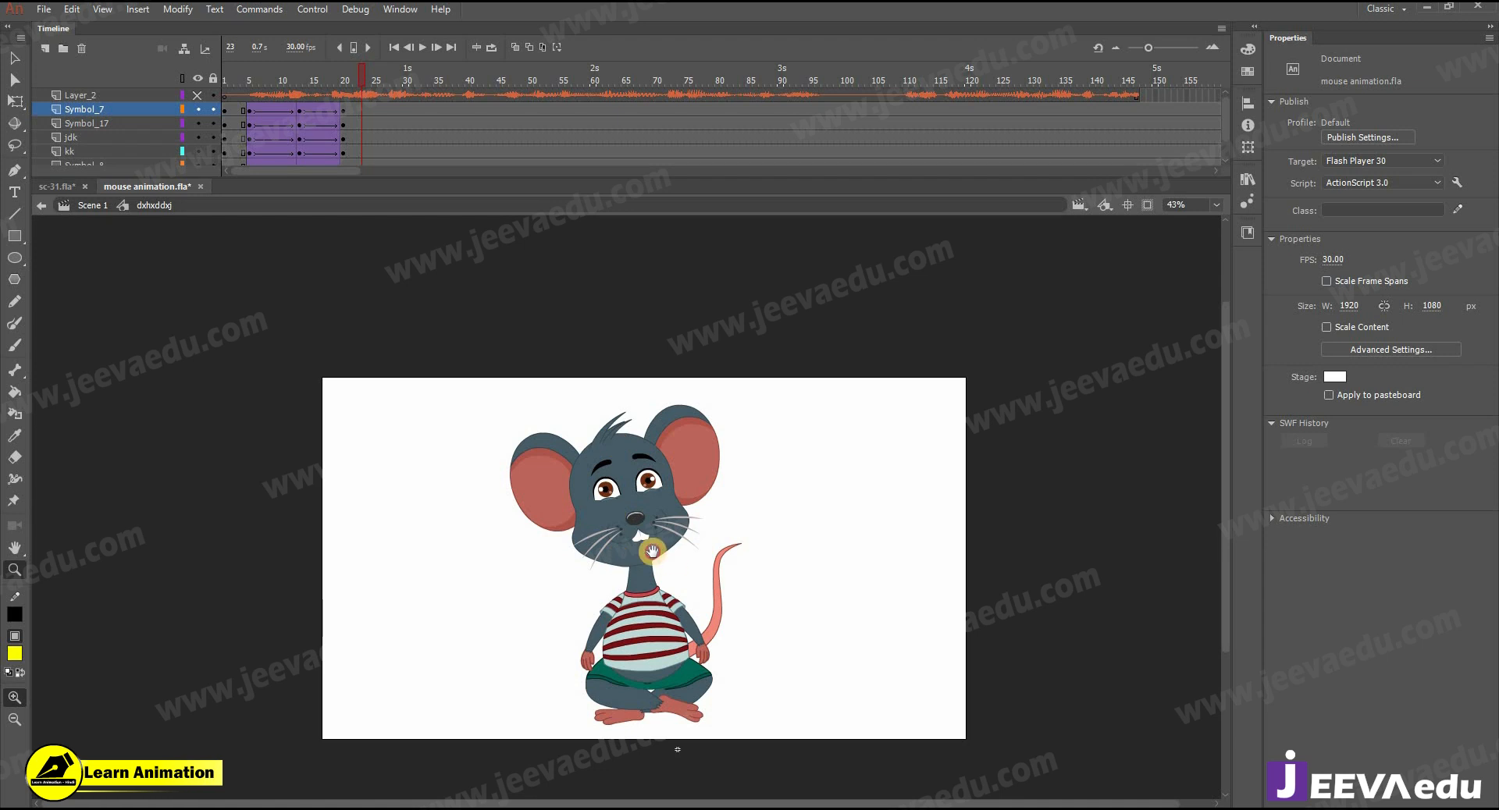
- Reopen the head symbol and insert keyframes on all its layers at frames 22, 25 and 28
{"action": "left_click", "coordinate": [637, 549]}
{"action": "left_click", "coordinate": [659, 612], "text": "alt"}
{"action": "mouse_move", "coordinate": [358, 79]}
{"action": "left_mouse_down"}
{"action": "mouse_move", "coordinate": [338, 86]}
{"action": "mouse_move", "coordinate": [351, 101]}
{"action": "left_mouse_up"}
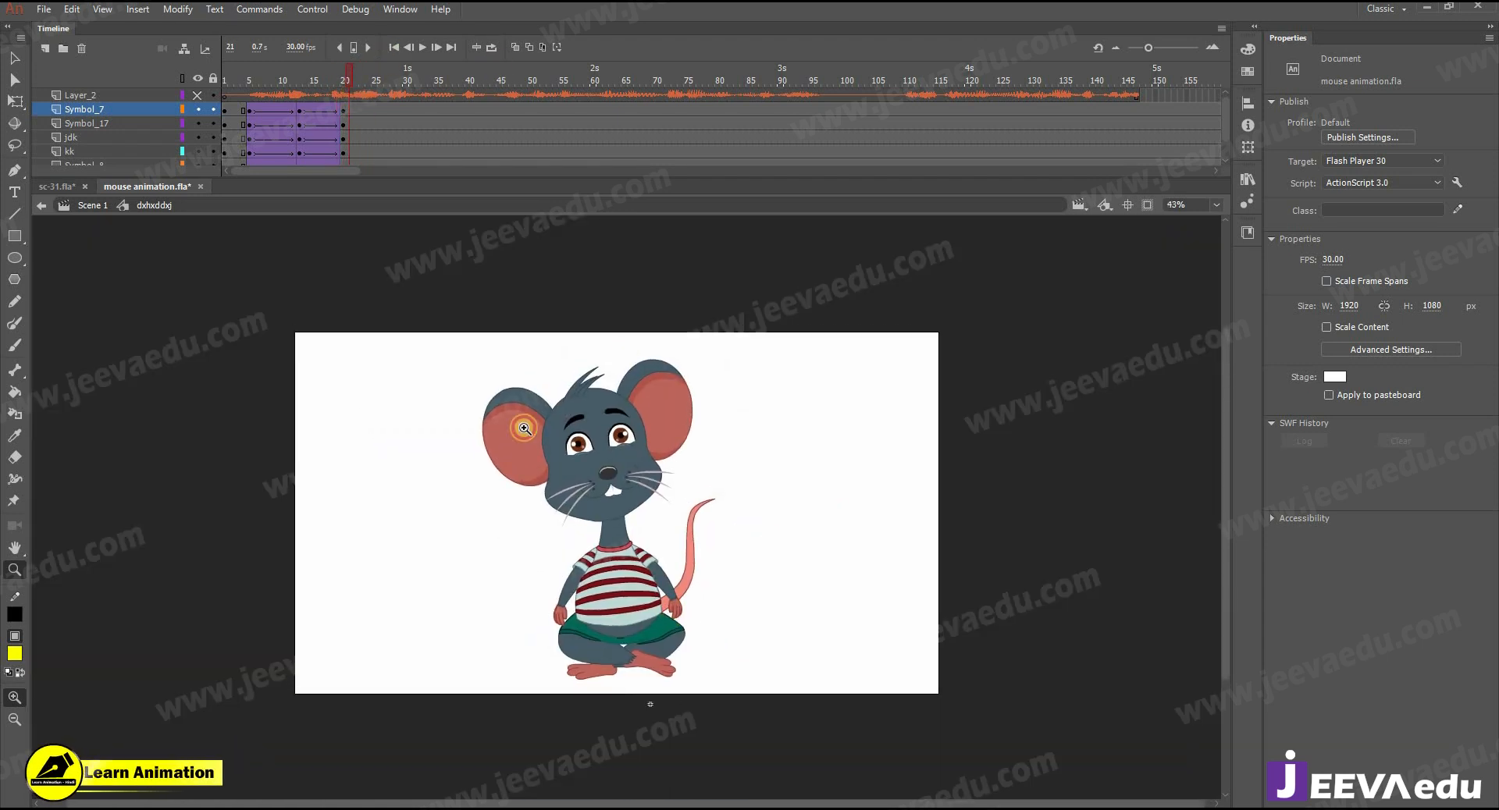
{"action": "left_click", "coordinate": [561, 460]}
{"action": "double_click", "coordinate": [654, 476]}
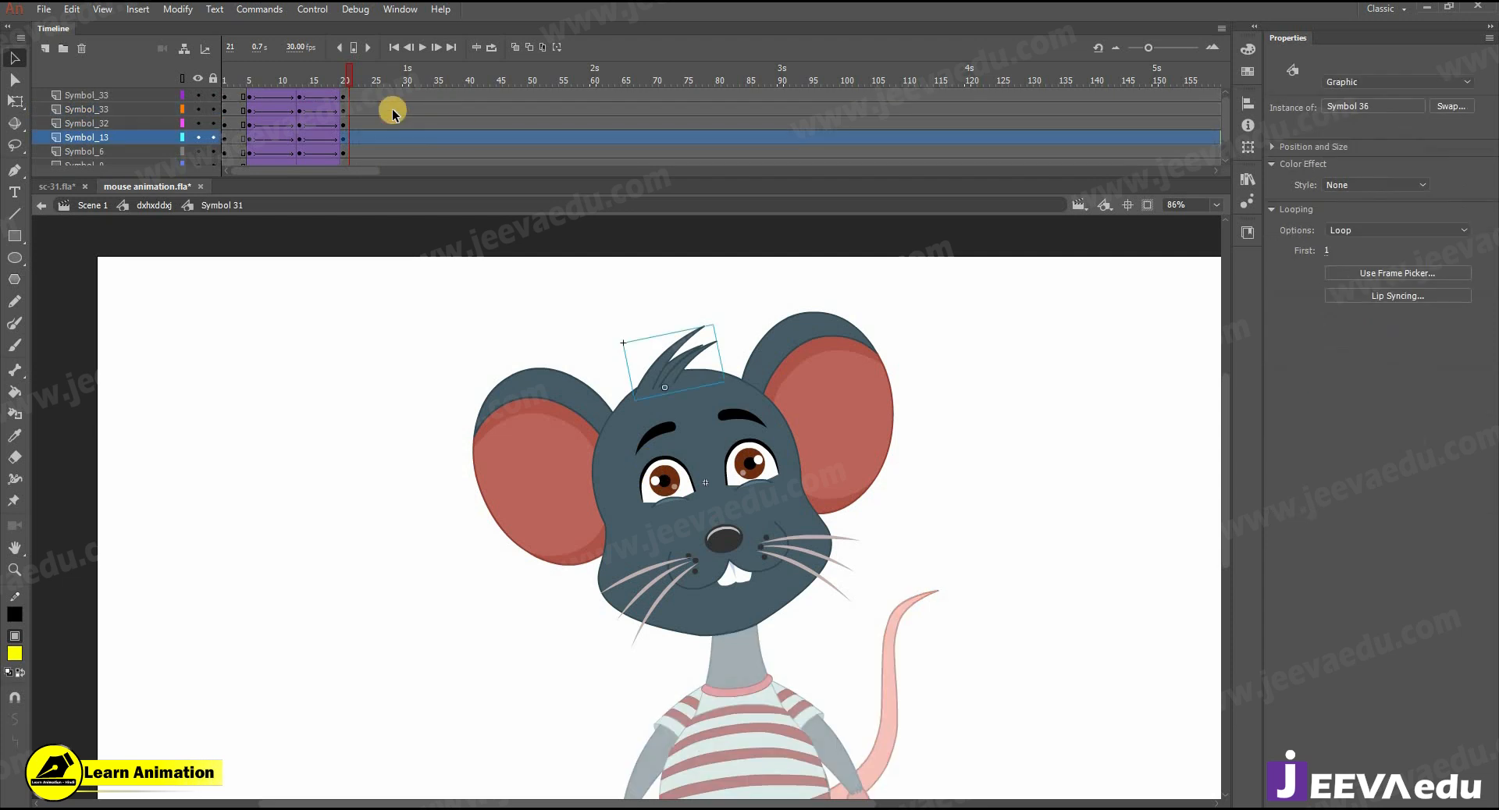
{"action": "left_click_drag", "start_coordinate": [353, 166], "coordinate": [373, 194]}
{"action": "key", "text": "F6"}
{"action": "scroll", "coordinate": [395, 101], "scroll_direction": "up", "scroll_amount": 3}
{"action": "left_click_drag", "start_coordinate": [393, 96], "coordinate": [393, 199]}
{"action": "key", "text": "F6"}
- Create classic tweens between frames 22, 25 and 28 on all head layers, with an ease of 100
{"action": "left_click_drag", "start_coordinate": [364, 151], "coordinate": [382, 70]}
{"action": "right_click", "coordinate": [369, 97]}
{"action": "left_click", "coordinate": [395, 126]}
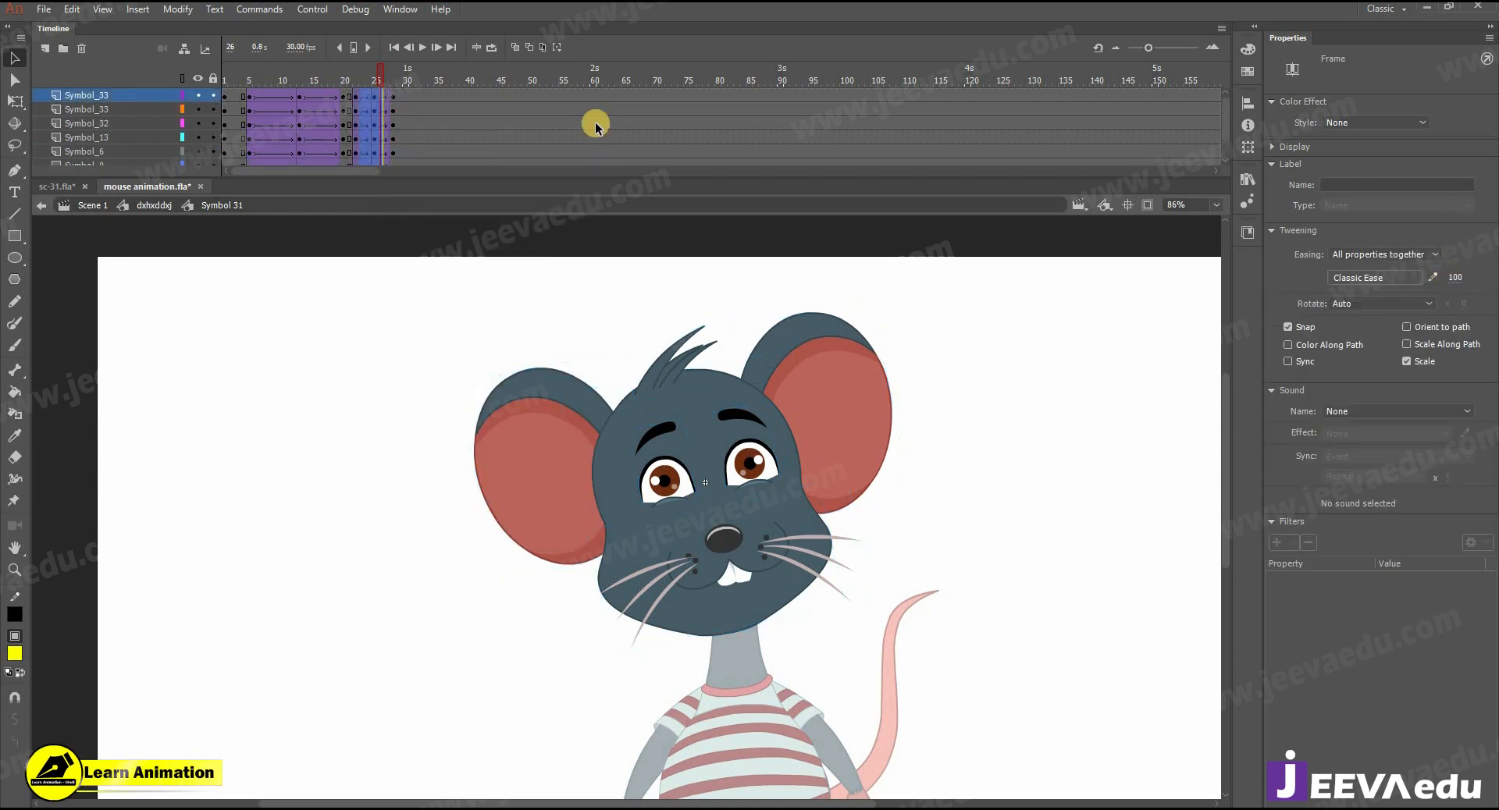
- At frame 25, nudge both eyes and the nose-and-whiskers part slightly down and both ears slightly up
{"action": "left_click", "coordinate": [375, 80]}
{"action": "left_click", "coordinate": [672, 474]}
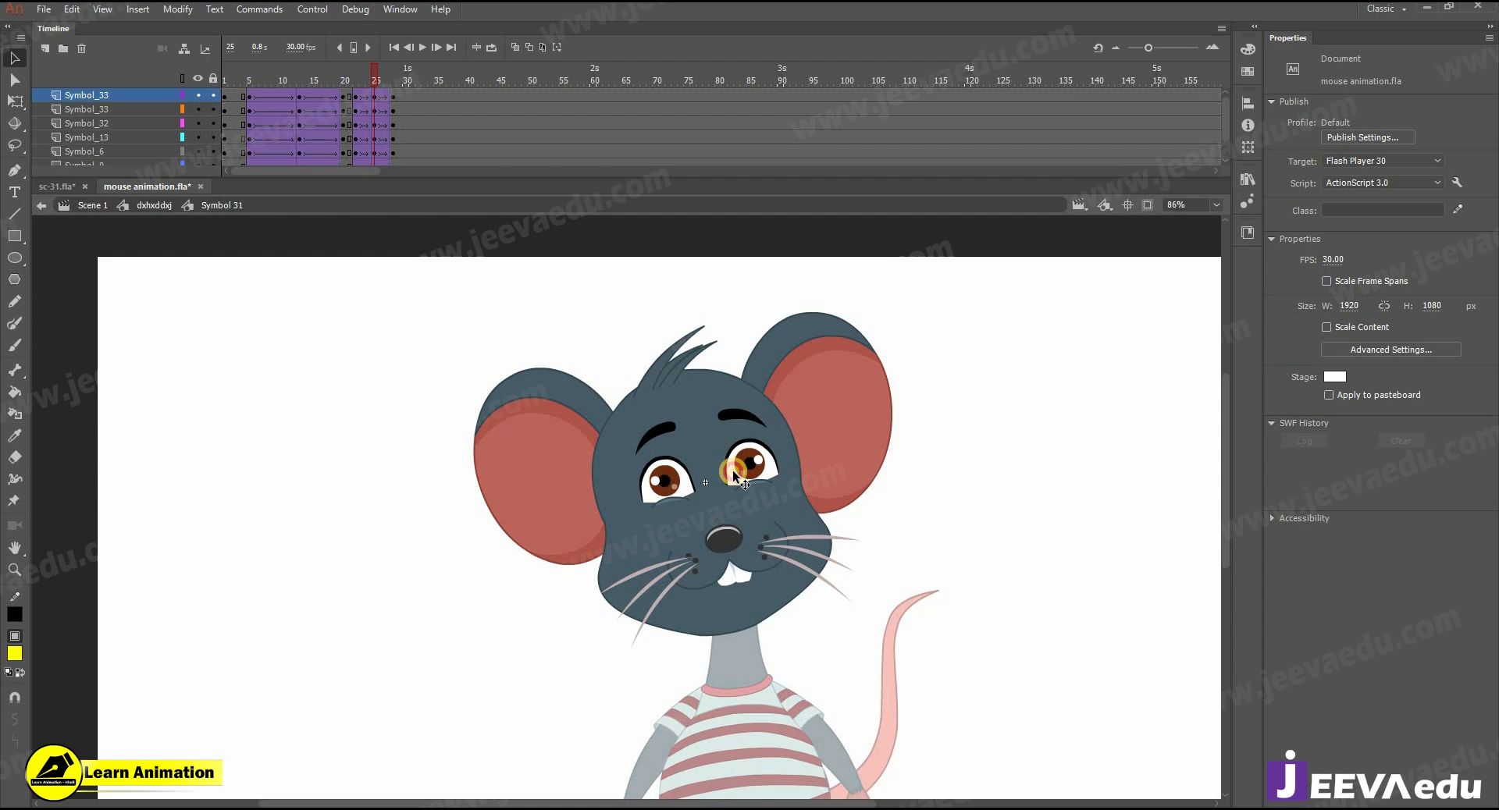
{"action": "left_click", "coordinate": [734, 468], "text": "shift"}
{"action": "left_click", "coordinate": [727, 538], "text": "shift"}
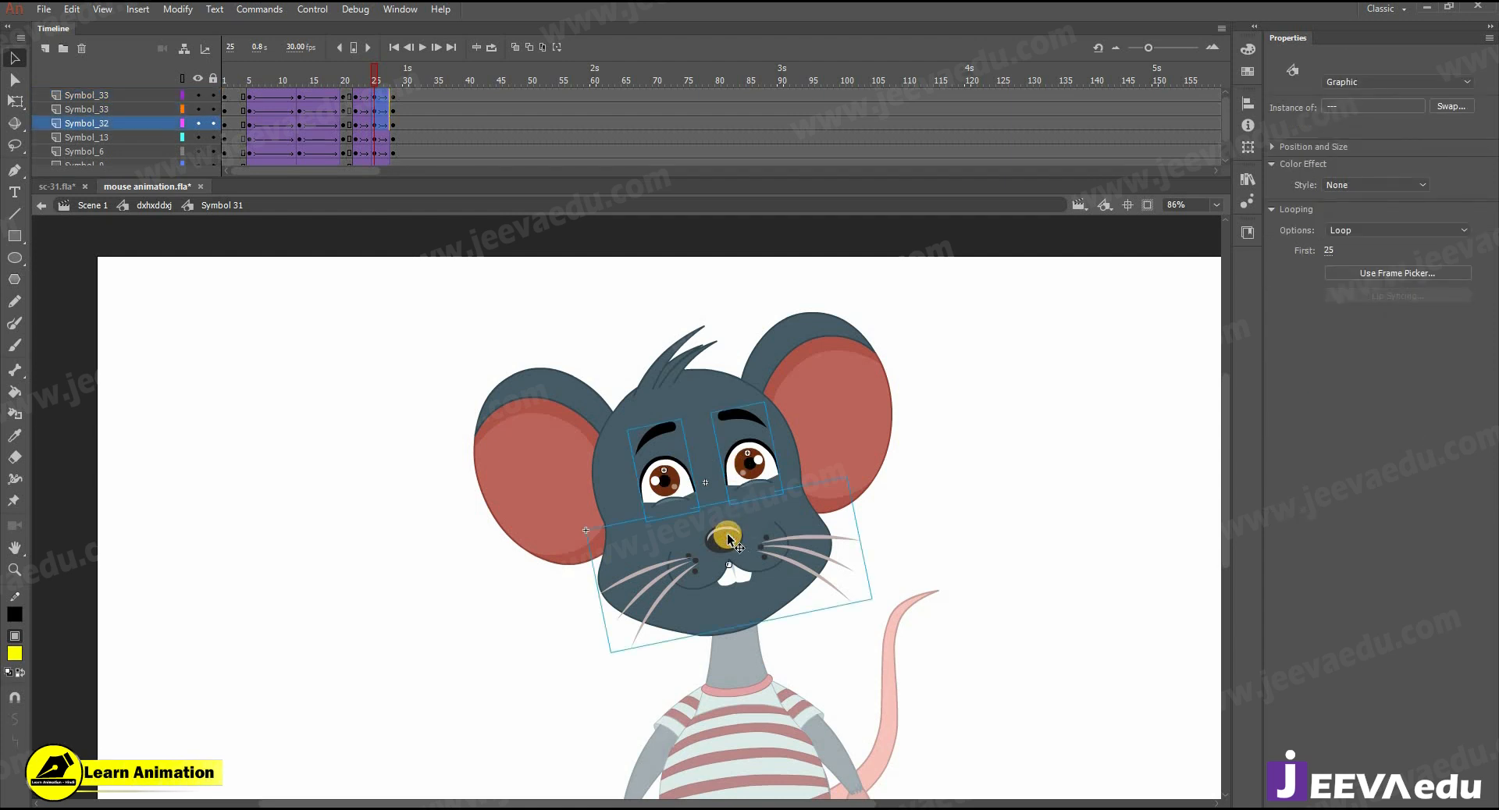
{"action": "left_click", "coordinate": [556, 501]}
{"action": "left_click", "coordinate": [842, 411], "text": "shift"}
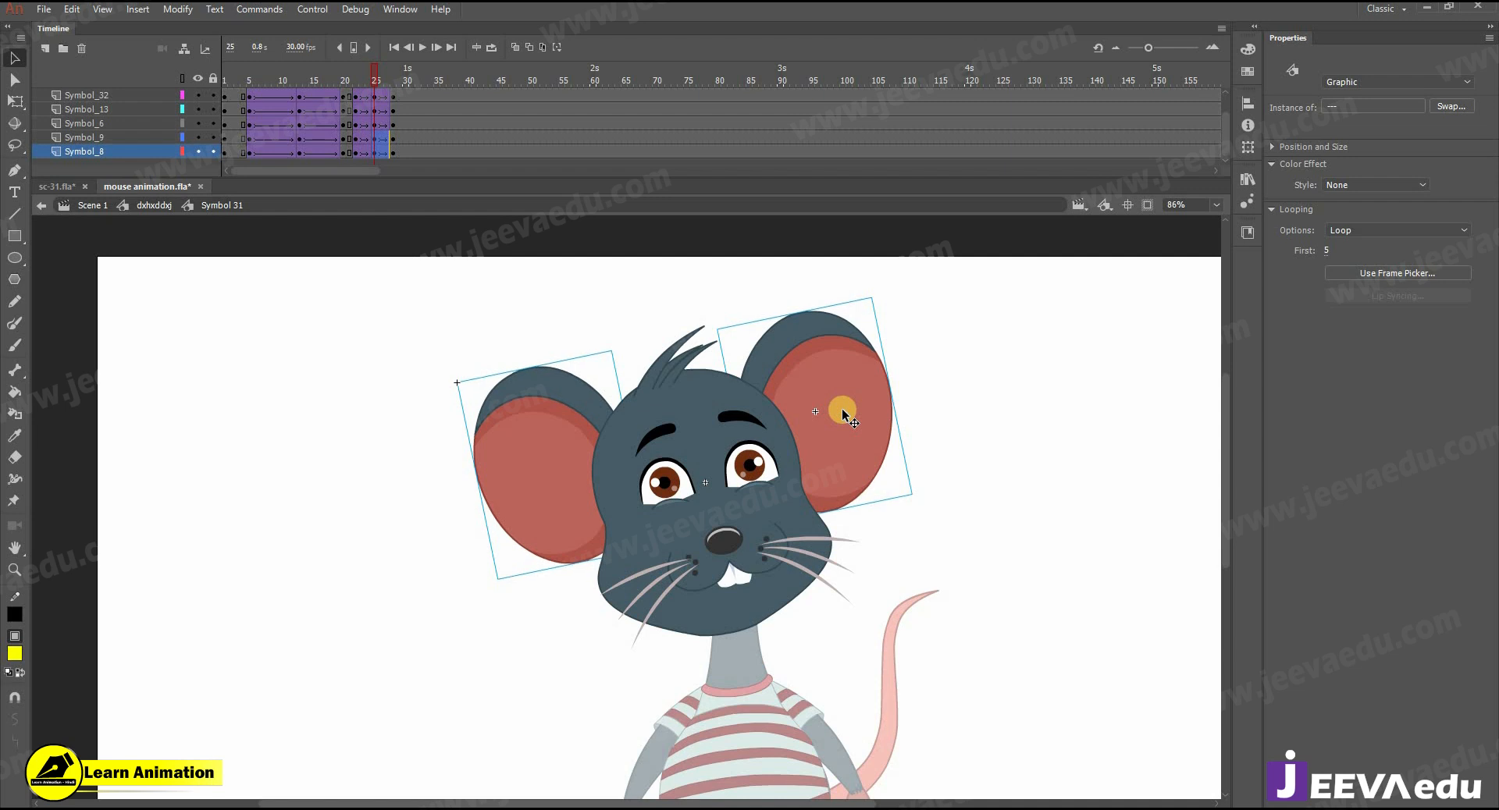
{"action": "mouse_move", "coordinate": [362, 80]}
{"action": "left_mouse_down"}
{"action": "mouse_move", "coordinate": [400, 93]}
{"action": "mouse_move", "coordinate": [383, 100]}
{"action": "left_mouse_up"}
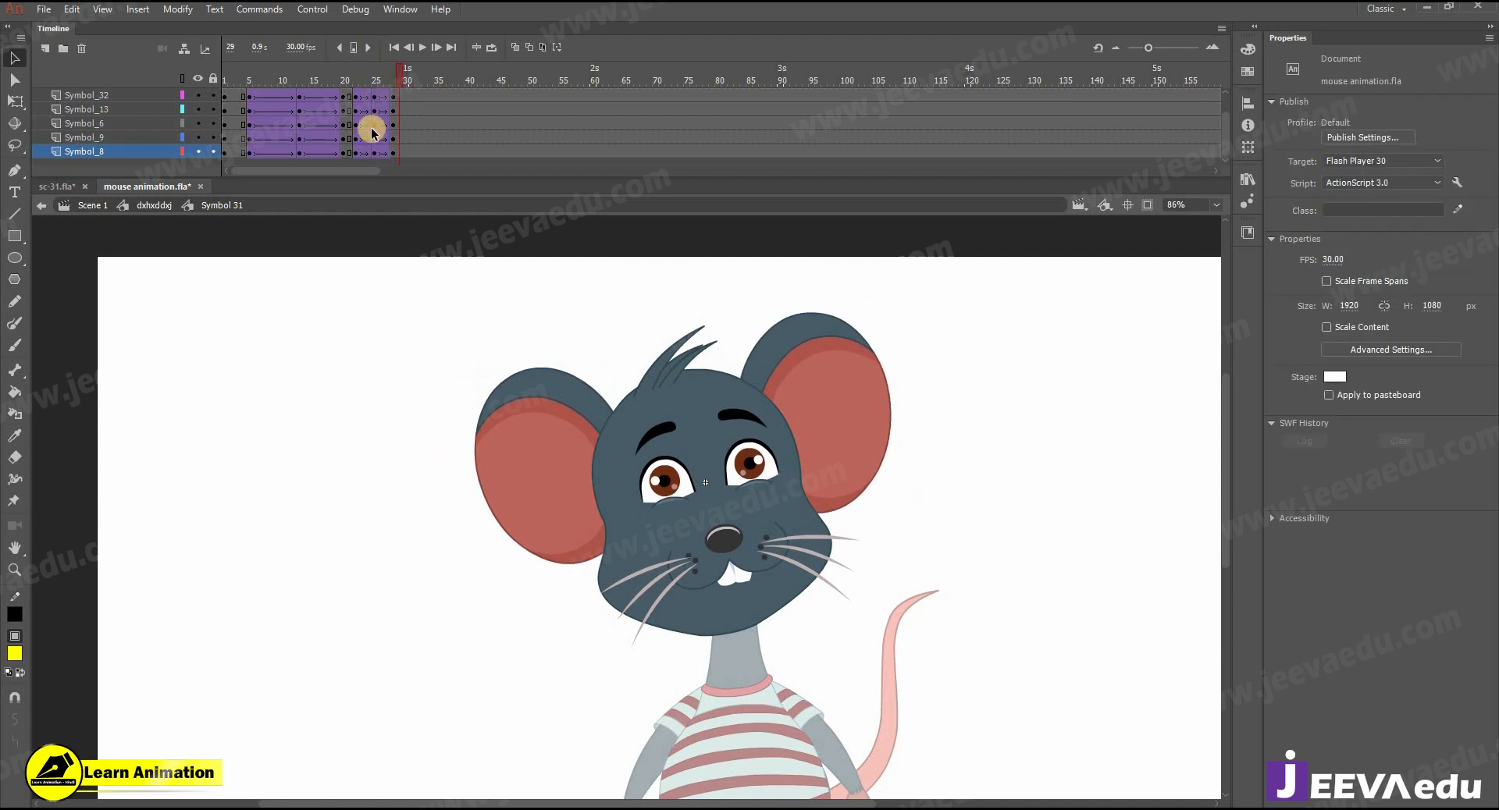
- Duplicate the tweened head keyframes forward on all layers, repeating the small movement up to frame 40
{"action": "left_click_drag", "start_coordinate": [363, 135], "coordinate": [395, 33]}
{"action": "left_click_drag", "start_coordinate": [383, 102], "coordinate": [447, 92]}
{"action": "left_click", "coordinate": [415, 95]}
- Select all frames of the head symbol and apply Synchronize Symbols to them
{"action": "right_click", "coordinate": [435, 111]}
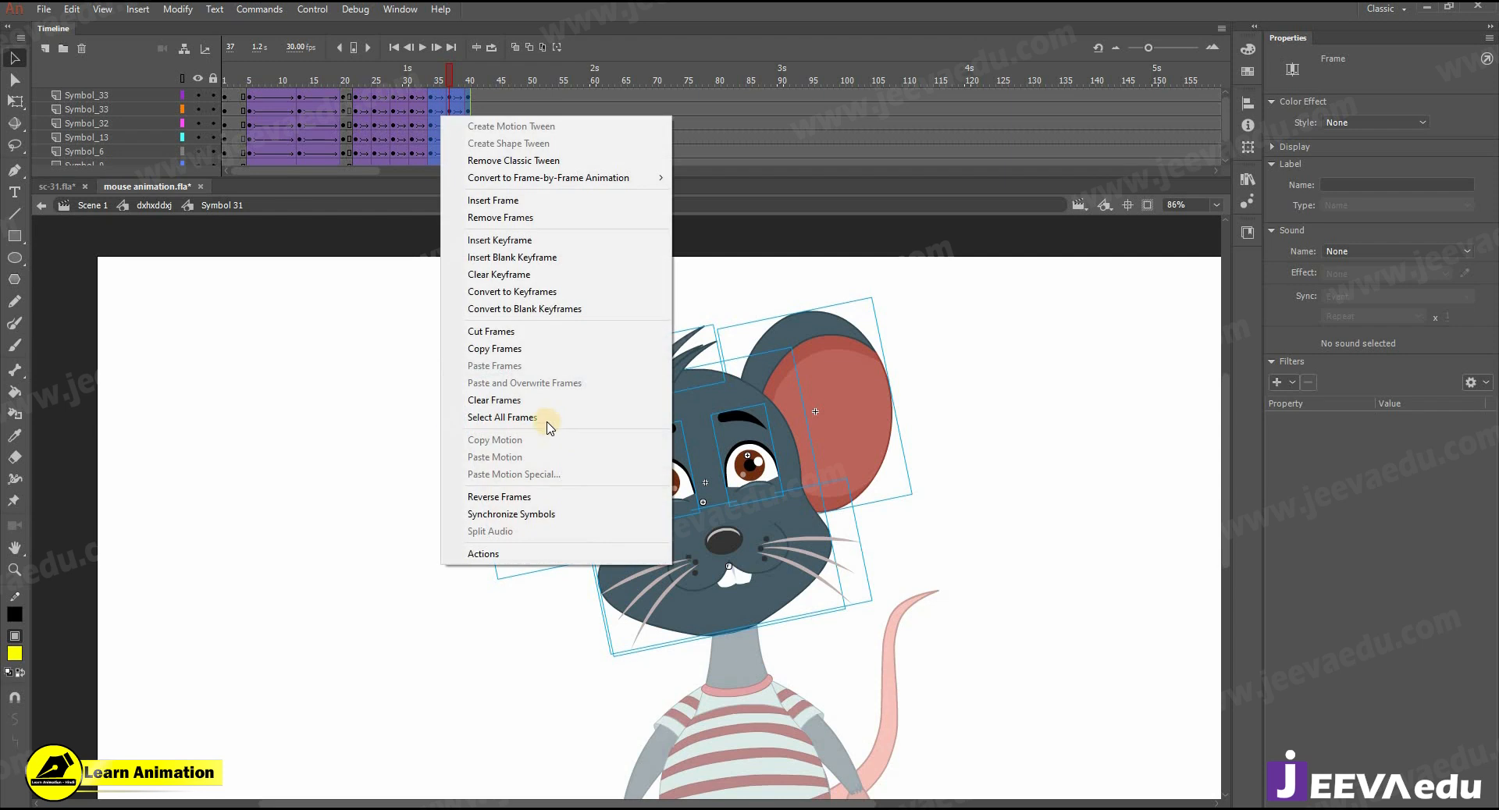
{"action": "left_click", "coordinate": [553, 420]}
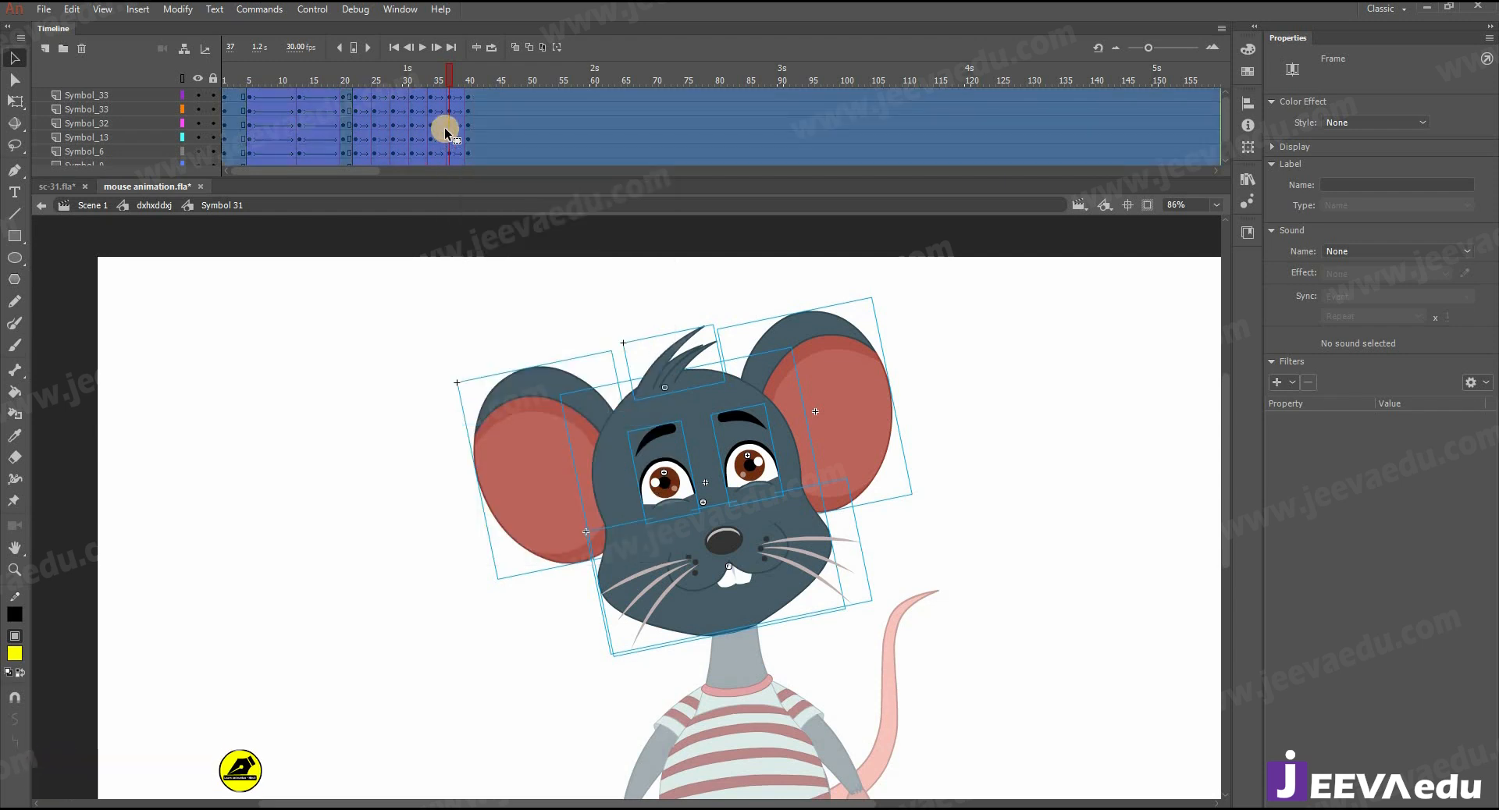
{"action": "right_click", "coordinate": [445, 130]}
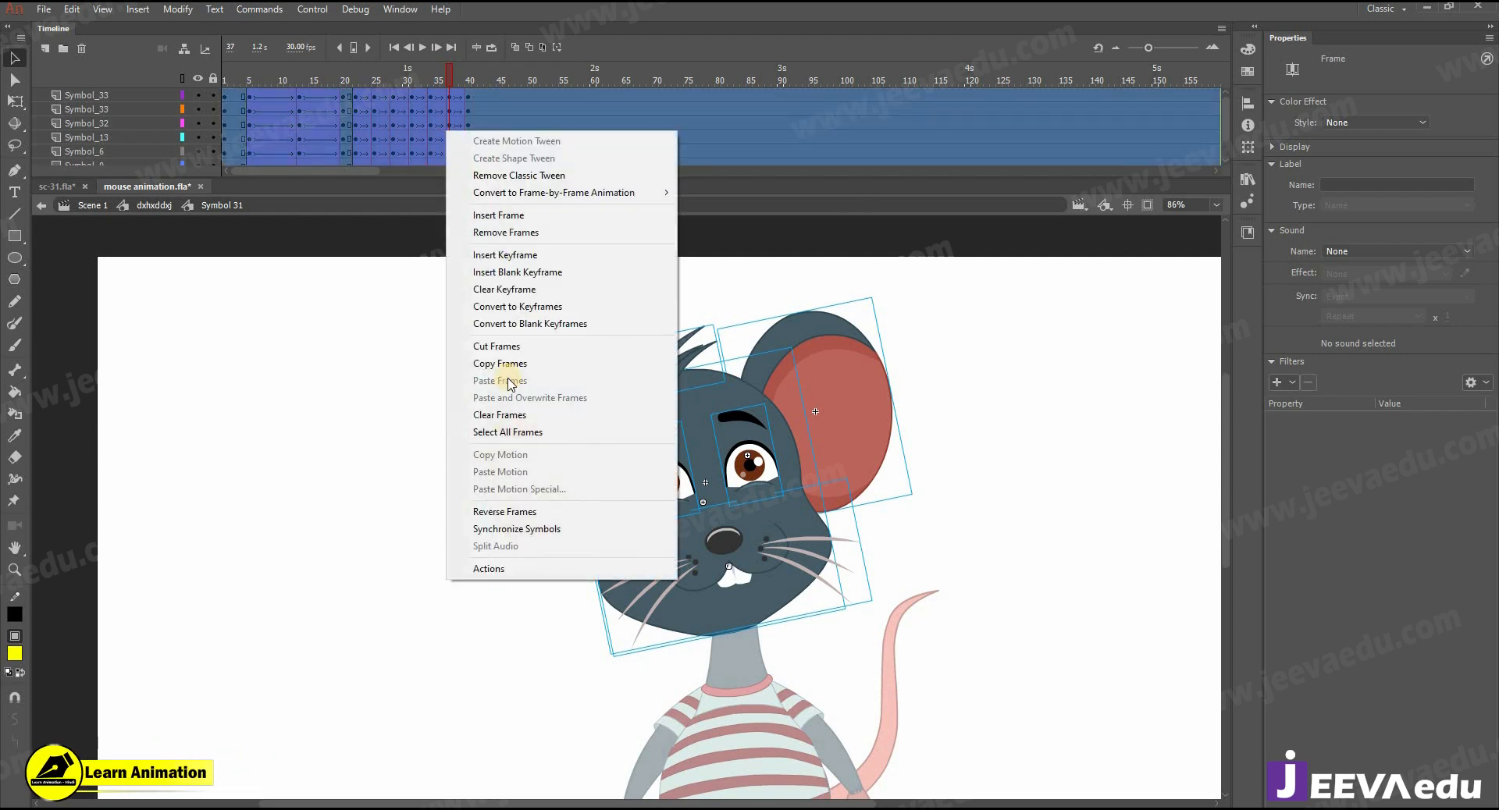
{"action": "left_click", "coordinate": [502, 529]}
- Return to the body timeline and preview the animation from frame 20 to frame 40
{"action": "double_click", "coordinate": [425, 503]}
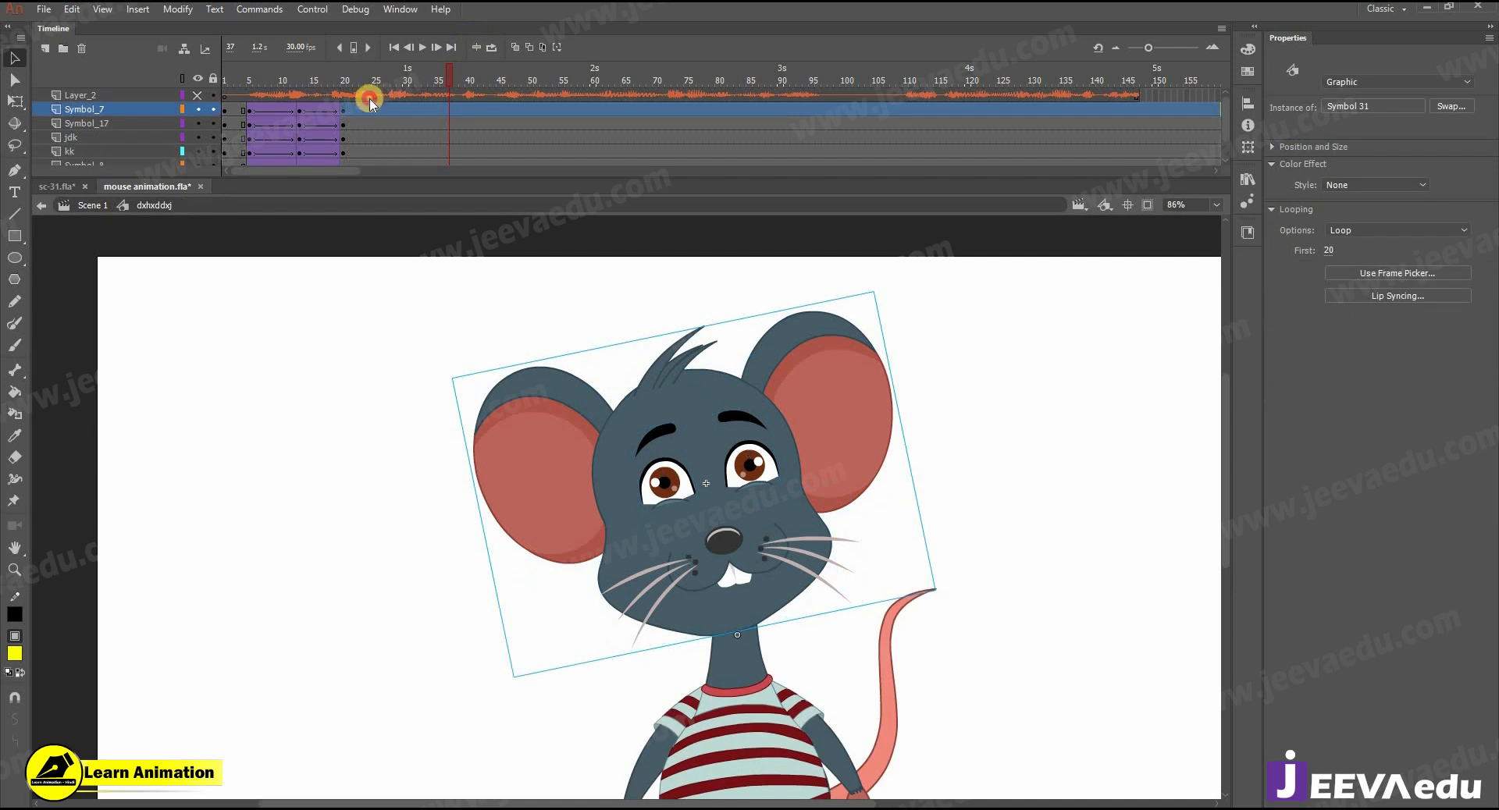
{"action": "left_click", "coordinate": [346, 104]}
{"action": "key", "text": "Return"}
{"action": "key", "text": "Return"}
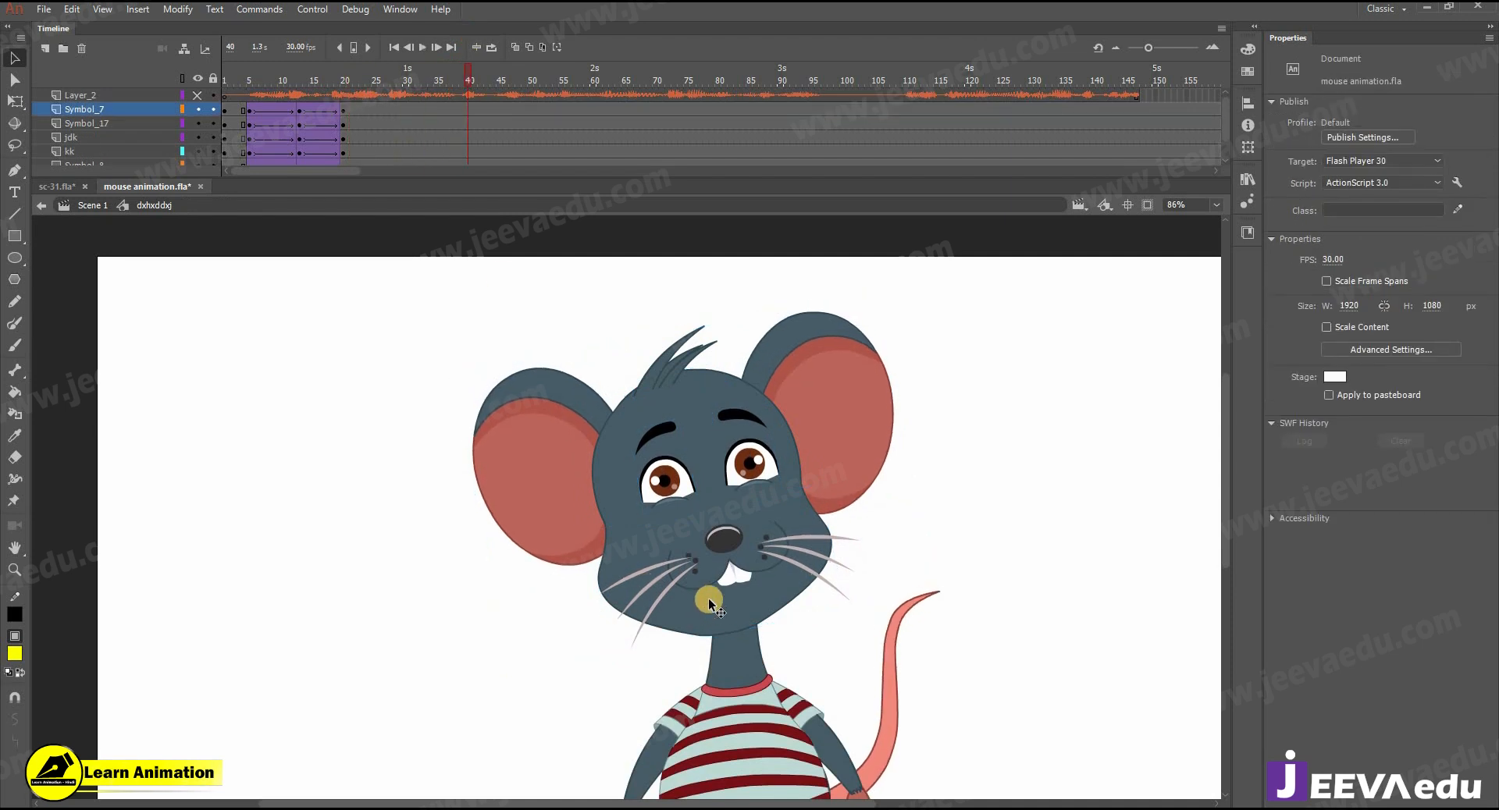
{"action": "left_click", "coordinate": [715, 591], "text": "alt"}
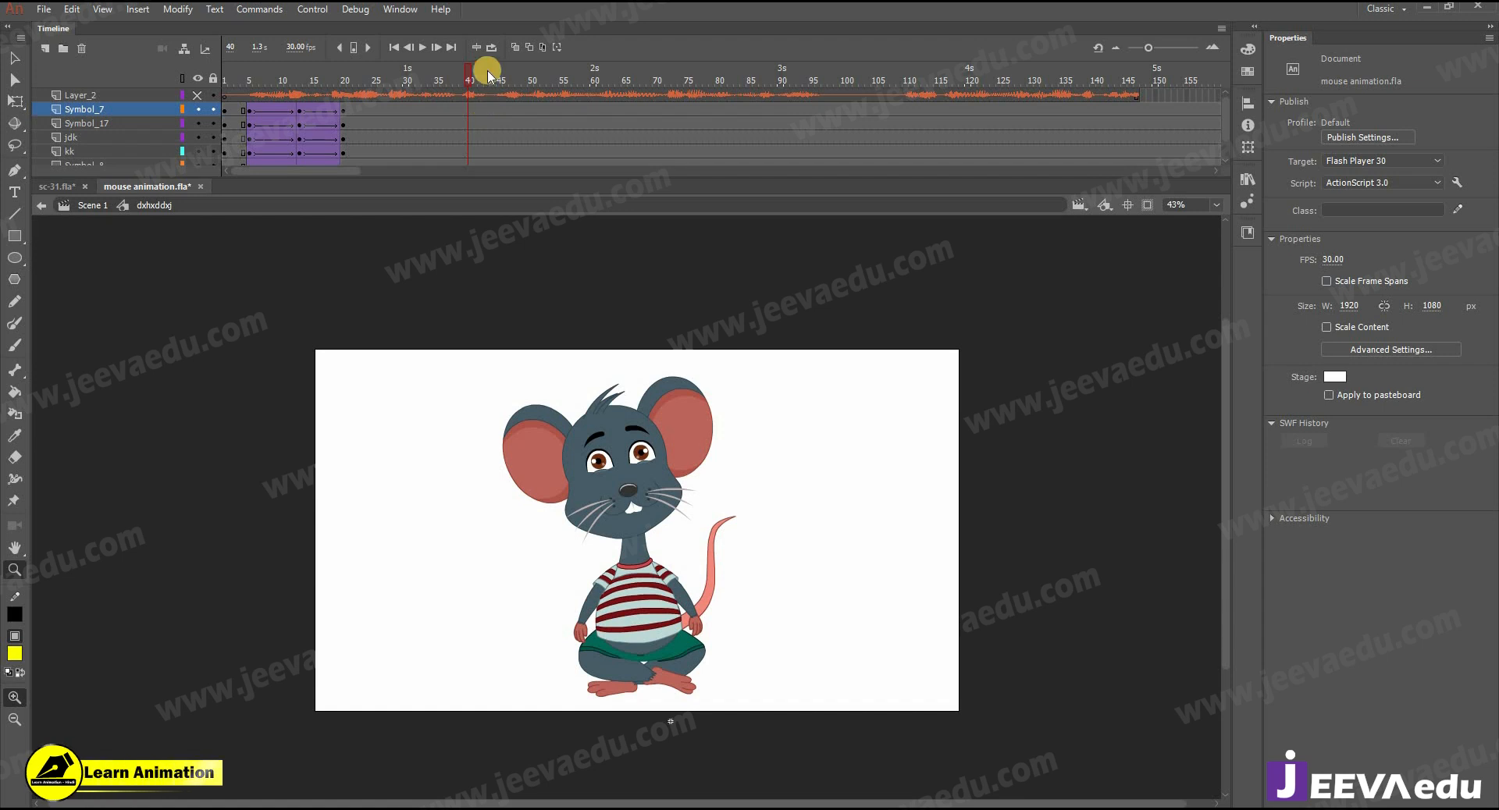
- Insert keyframes on all body layers at frames 46 and 56
{"action": "left_click_drag", "start_coordinate": [363, 98], "coordinate": [502, 165]}
{"action": "key", "text": "Return"}
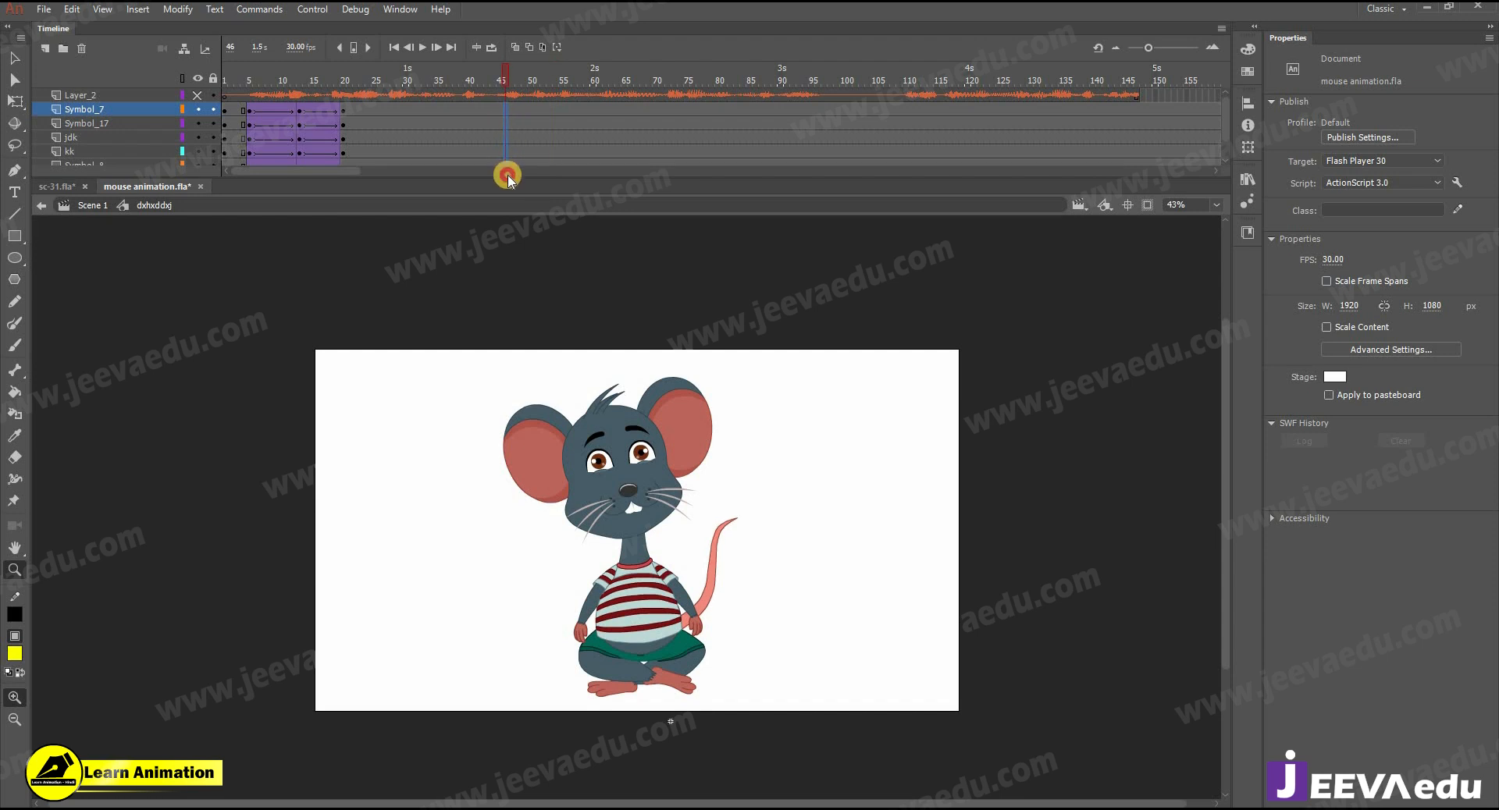
{"action": "key", "text": "F6"}
{"action": "left_click_drag", "start_coordinate": [568, 109], "coordinate": [568, 202]}
{"action": "key", "text": "F6"}
- Create classic tweens on all body layers between frames 46 and 56
{"action": "left_click_drag", "start_coordinate": [537, 151], "coordinate": [530, 109]}
{"action": "right_click", "coordinate": [528, 110]}
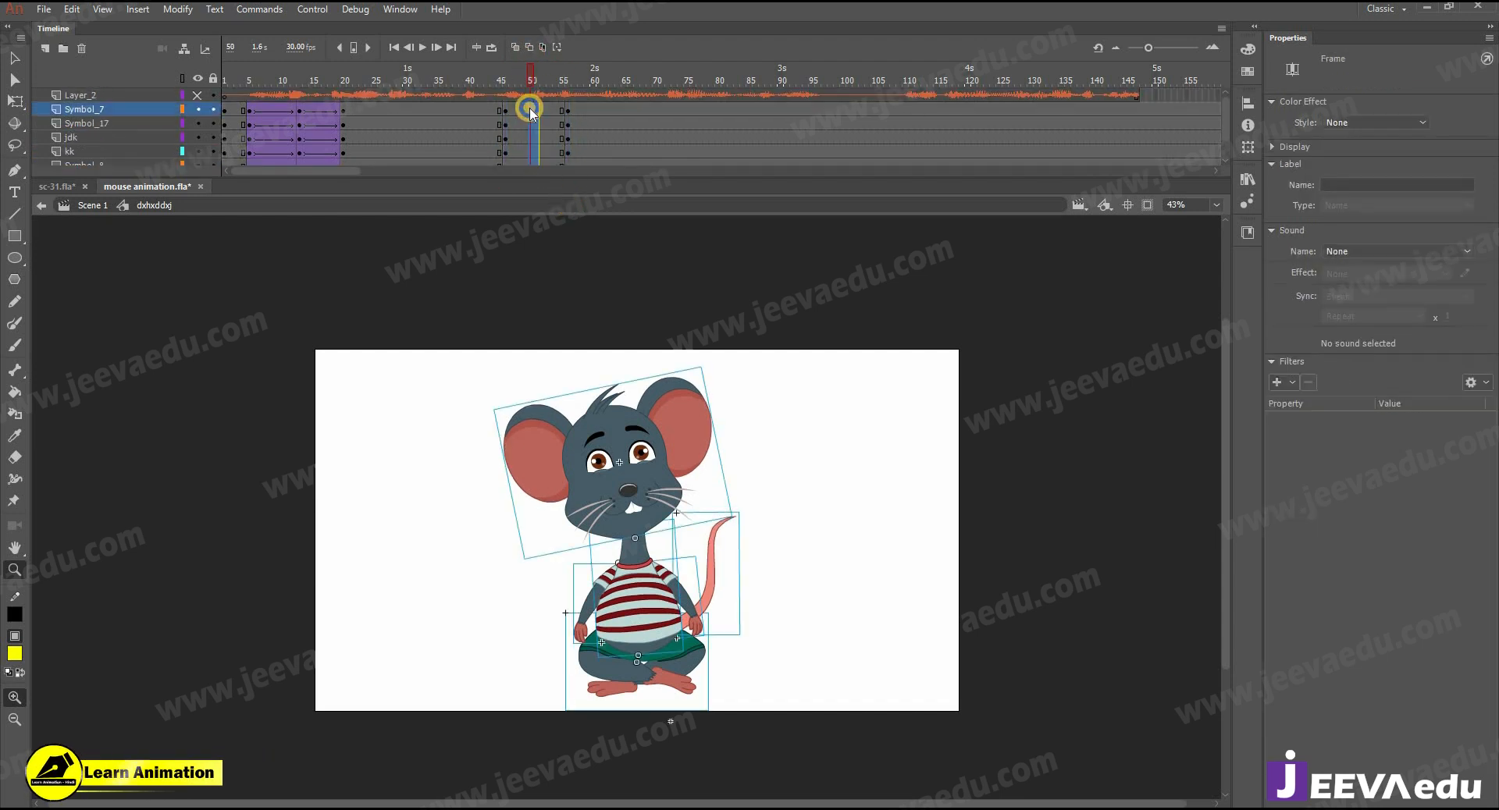
{"action": "left_click", "coordinate": [587, 147]}
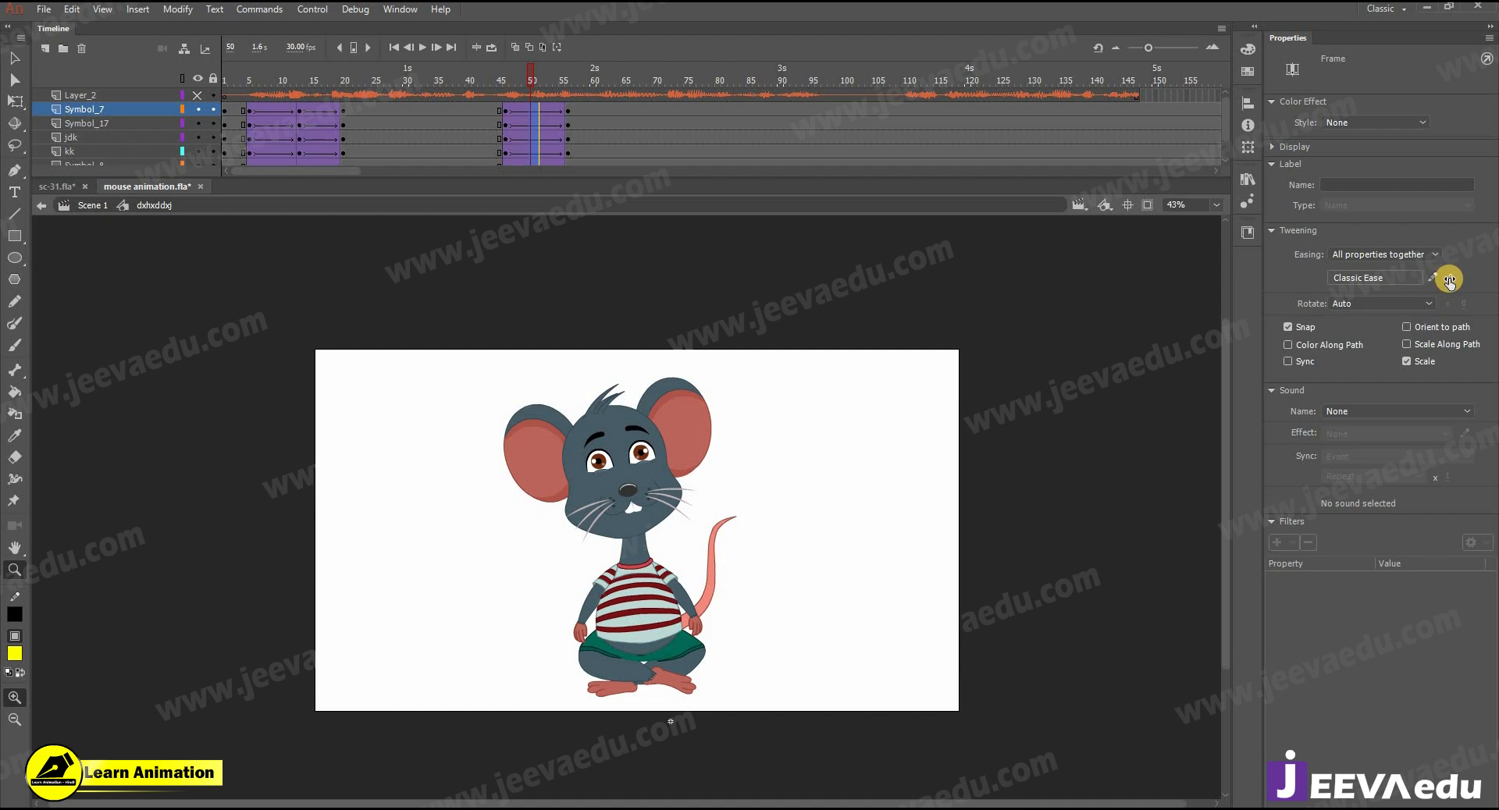
{"action": "key", "text": "v"}
{"action": "left_click", "coordinate": [506, 313]}
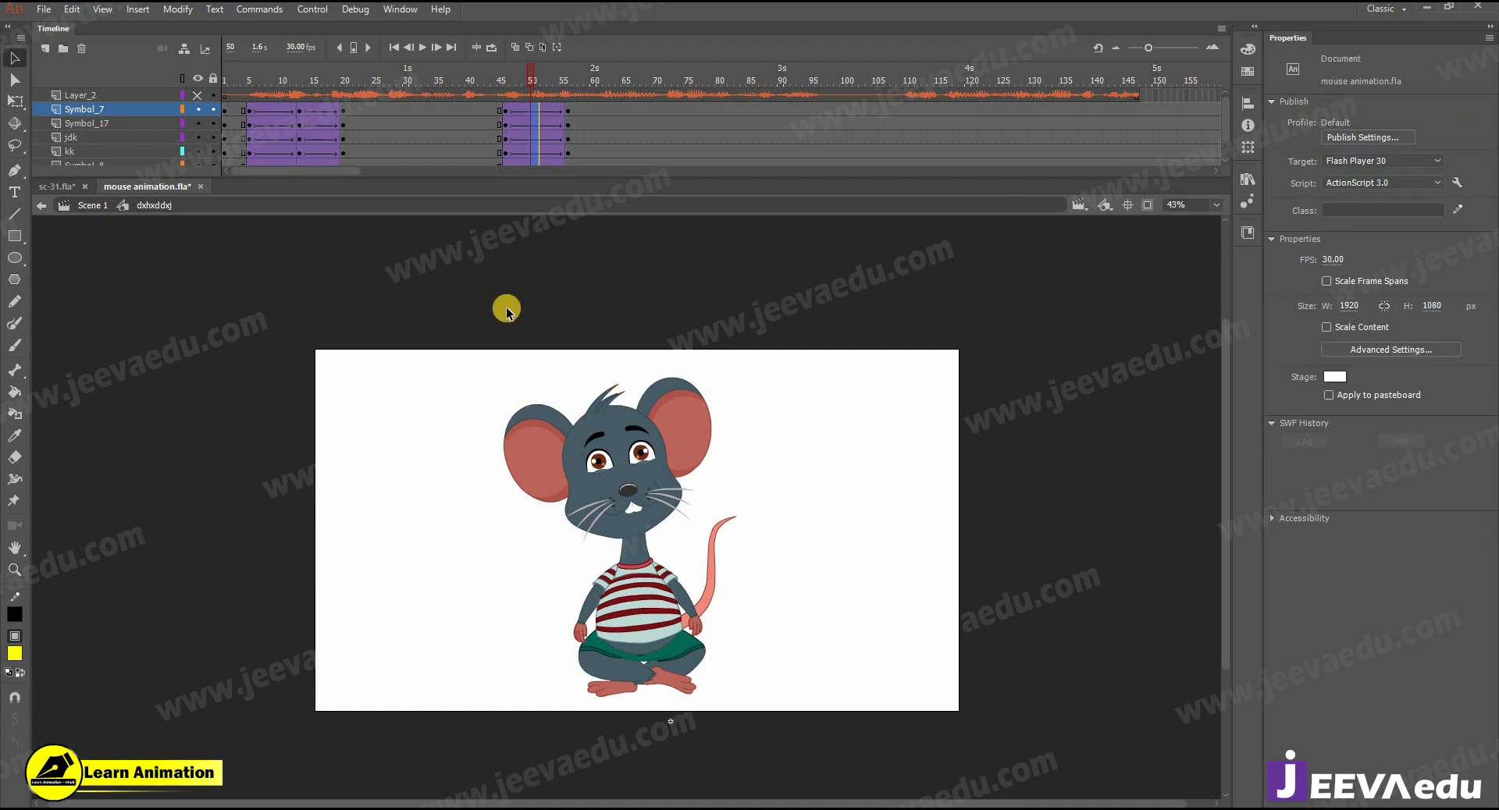
- At frame 56, rotate the head, torso, arms and tail together slightly clockwise around a pivot at the waist
{"action": "left_click", "coordinate": [568, 96]}
{"action": "left_click_drag", "start_coordinate": [433, 375], "coordinate": [761, 593]}
{"action": "key", "text": "q"}
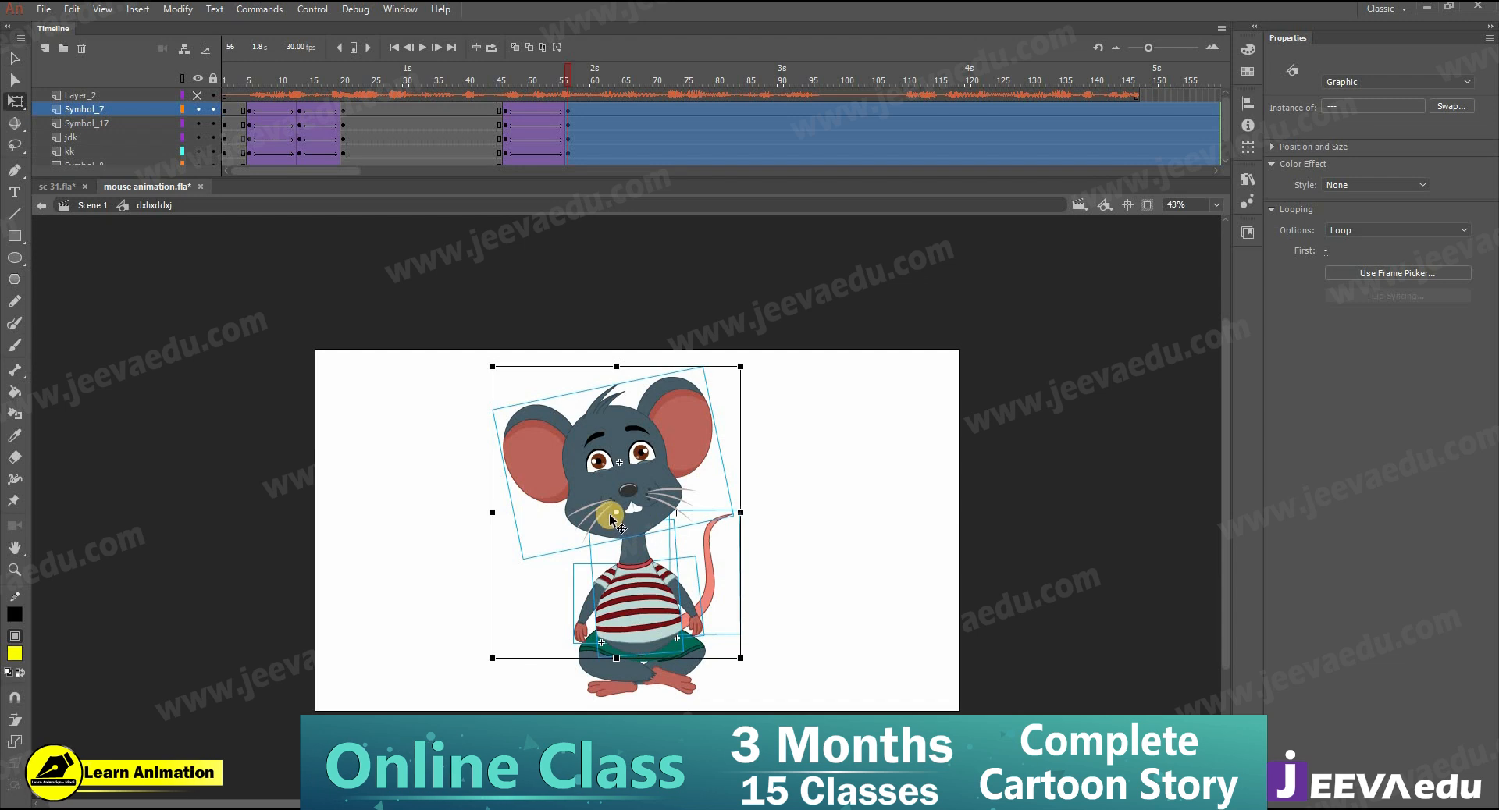
{"action": "left_click_drag", "start_coordinate": [617, 517], "coordinate": [639, 660]}
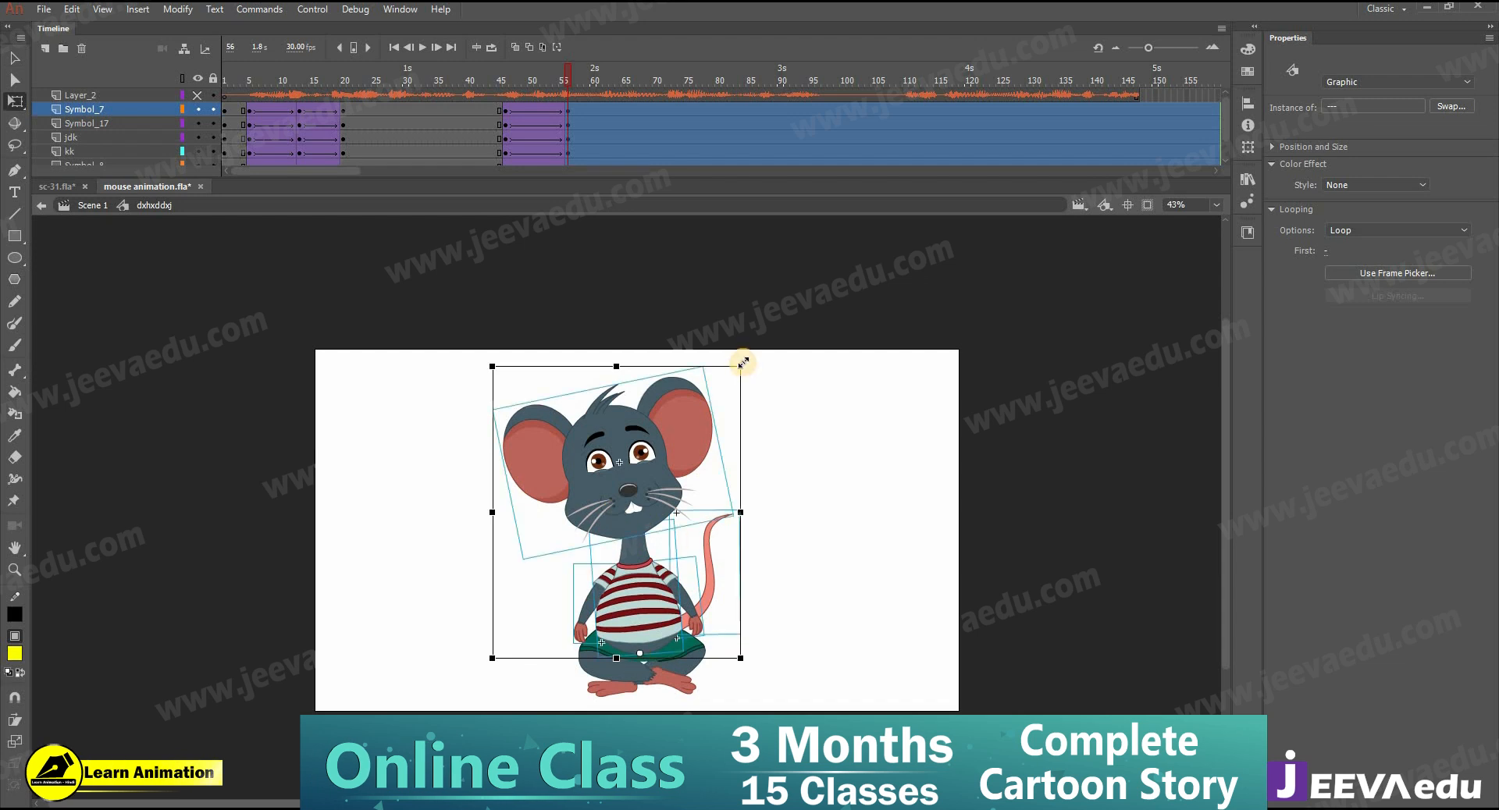
{"action": "left_click_drag", "start_coordinate": [752, 363], "coordinate": [763, 390]}
{"action": "left_click", "coordinate": [795, 498]}
- Rotate the head at frame 56 clockwise until it is upright and lower it onto the neck
{"action": "left_click", "coordinate": [666, 468]}
{"action": "left_click_drag", "start_coordinate": [736, 368], "coordinate": [757, 383]}
{"action": "key", "text": "shift+Down"}
{"action": "key", "text": "shift+Down"}
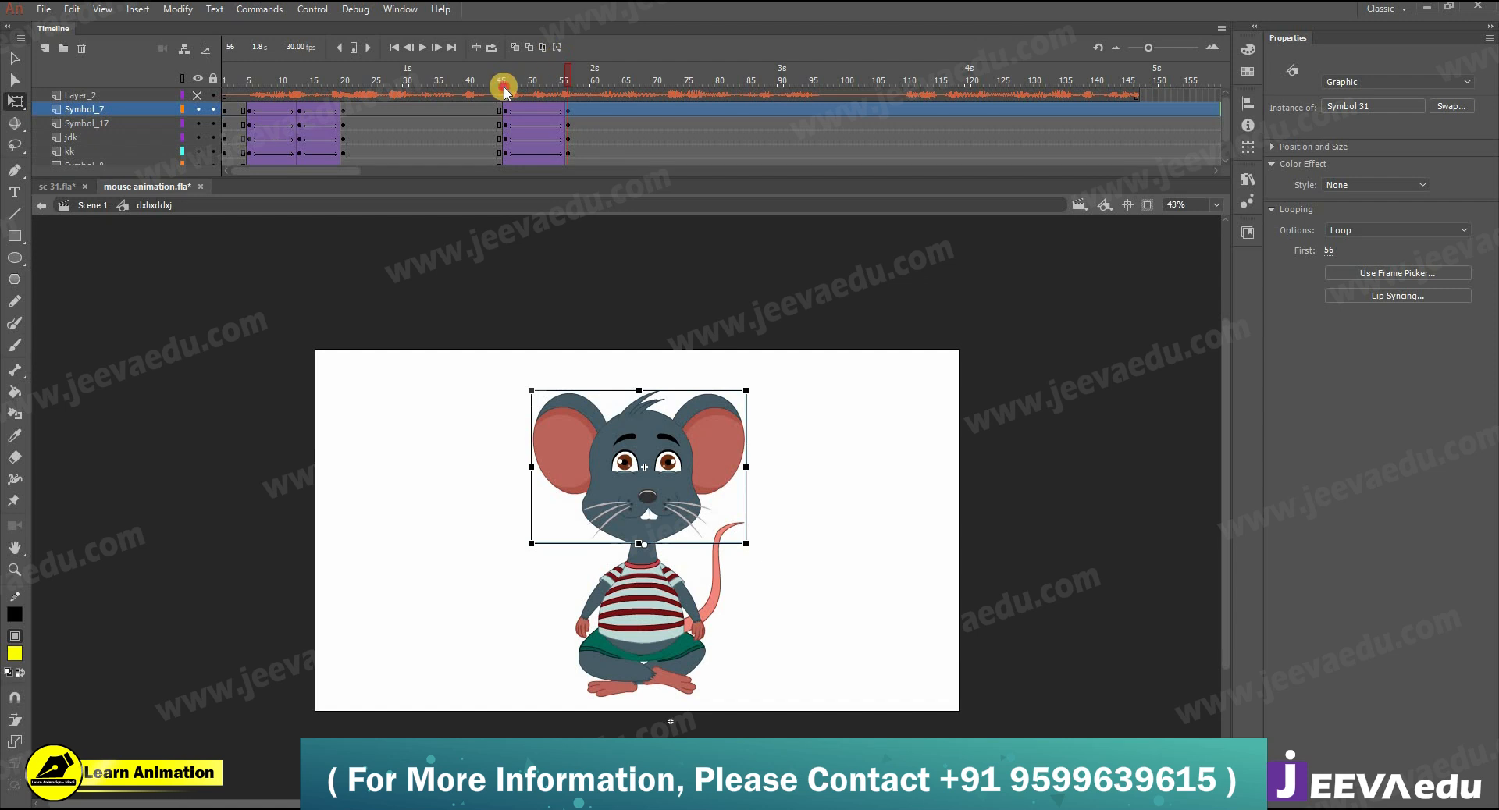
- Check the body motion between frames 46 and 56 and compare the new pose with the start of the timeline
{"action": "left_click_drag", "start_coordinate": [508, 83], "coordinate": [562, 114]}
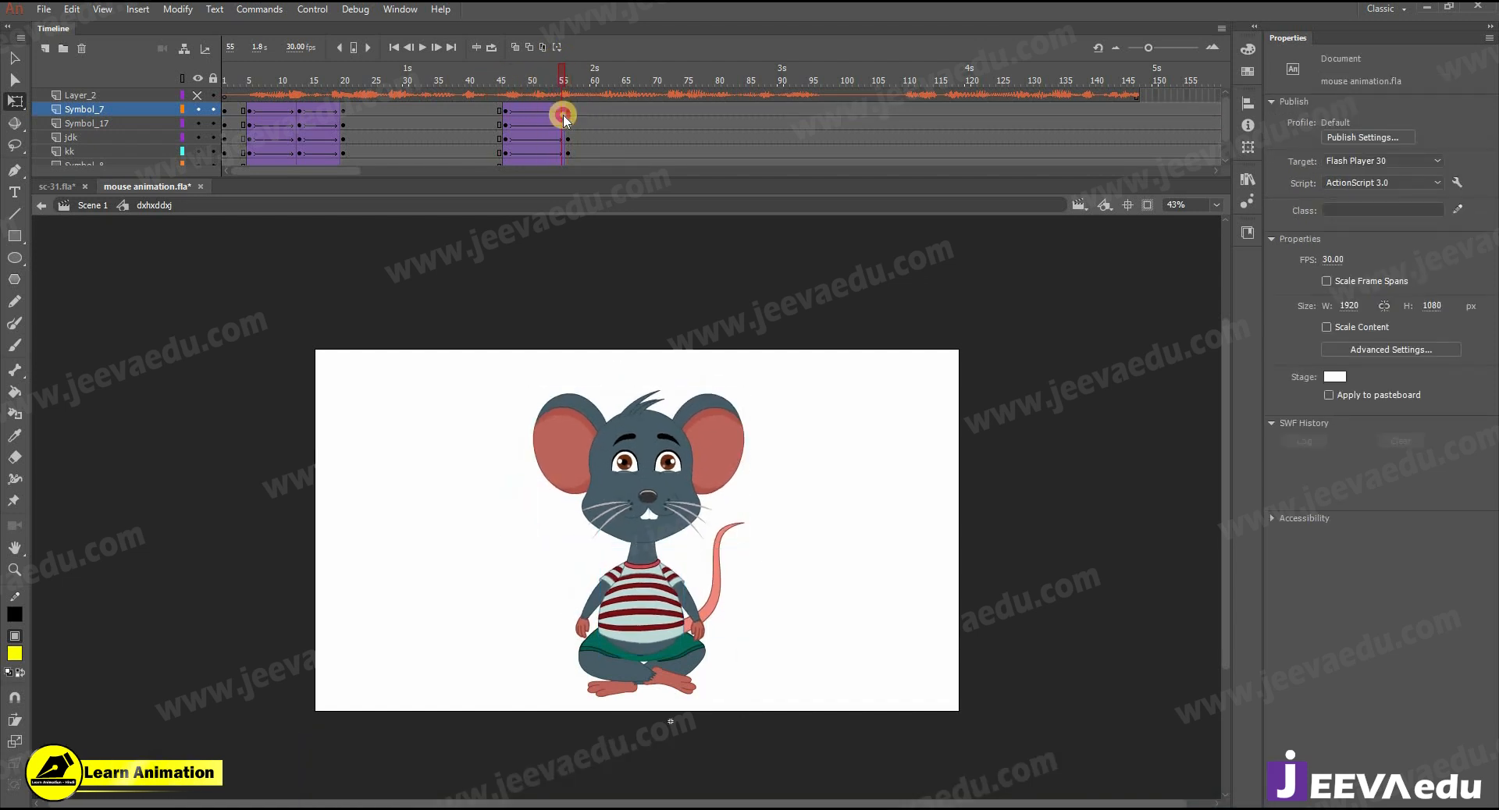
{"action": "left_click", "coordinate": [226, 110]}
{"action": "left_click_drag", "start_coordinate": [485, 82], "coordinate": [263, 117]}
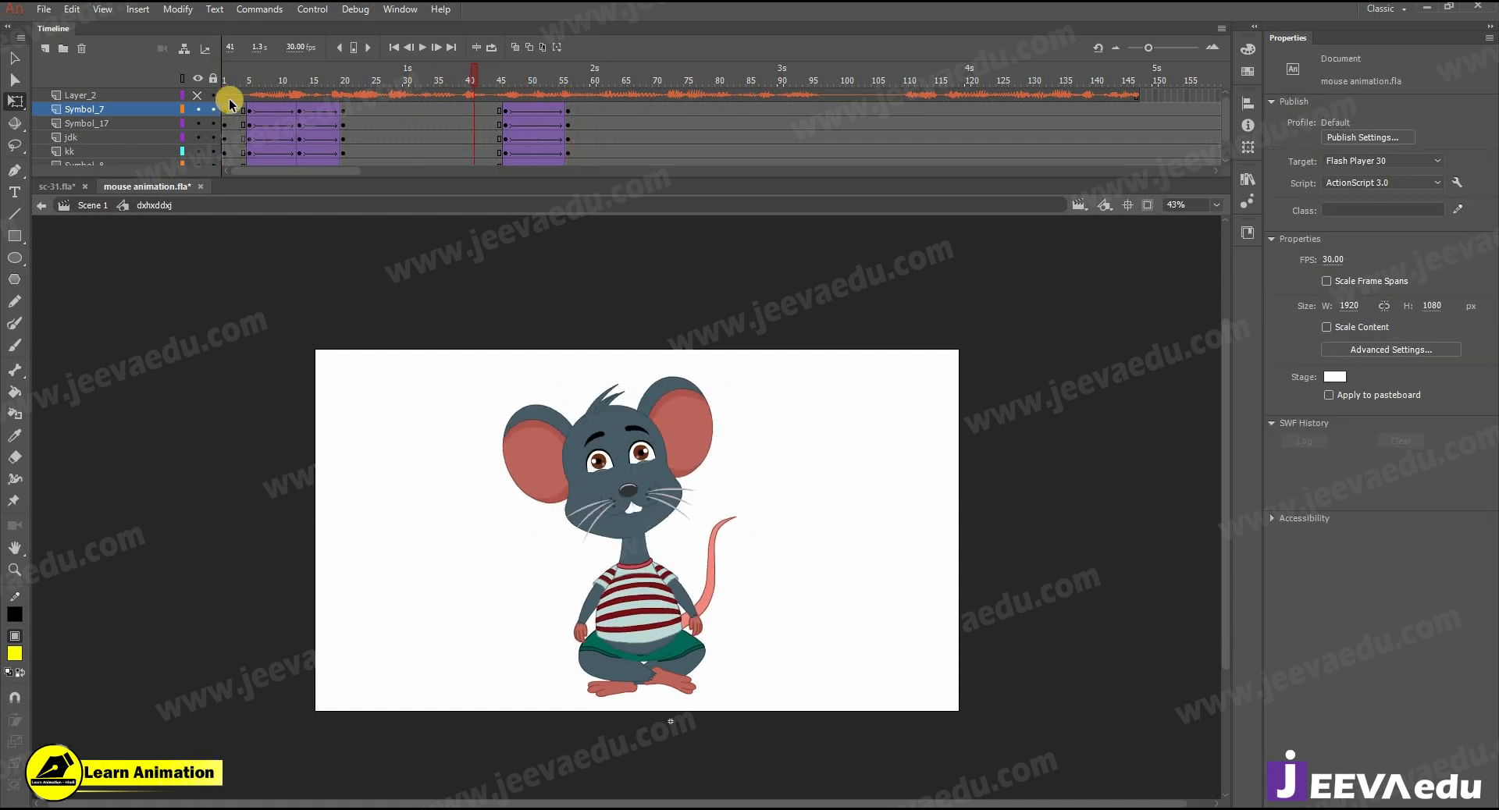
{"action": "key", "text": "period"}
{"action": "key", "text": "period"}
{"action": "key", "text": "period"}
{"action": "key", "text": "period"}
{"action": "key", "text": "period"}
{"action": "key", "text": "period"}
{"action": "key", "text": "period"}
{"action": "key", "text": "period"}
{"action": "key", "text": "period"}
{"action": "key", "text": "period"}
{"action": "key", "text": "period"}
{"action": "key", "text": "period"}
{"action": "key", "text": "period"}
{"action": "key", "text": "period"}
{"action": "key", "text": "period"}
{"action": "key", "text": "period"}
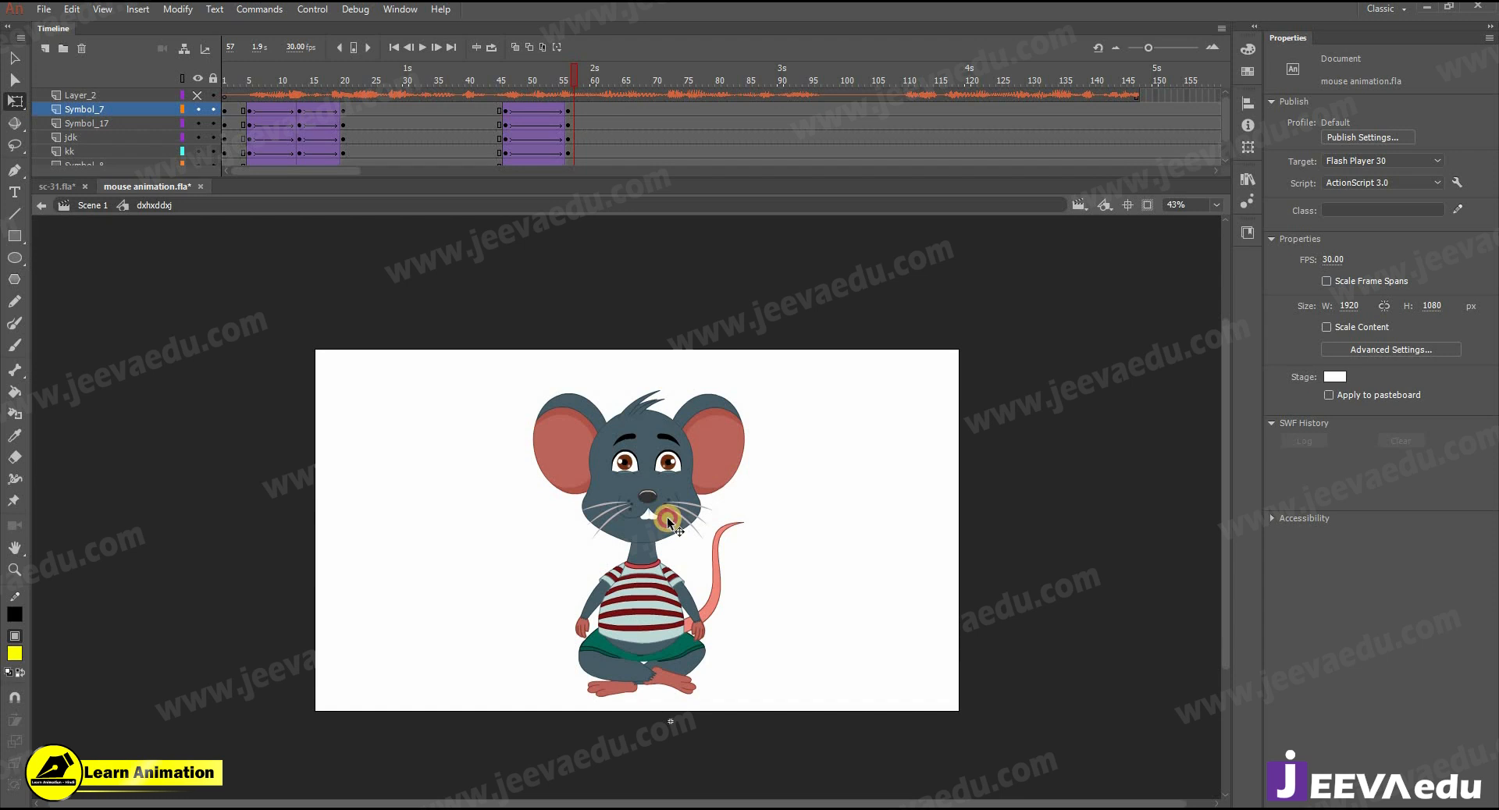
- At frame 56, raise the head slightly and swing both arms slightly inward
{"action": "left_click", "coordinate": [668, 519]}
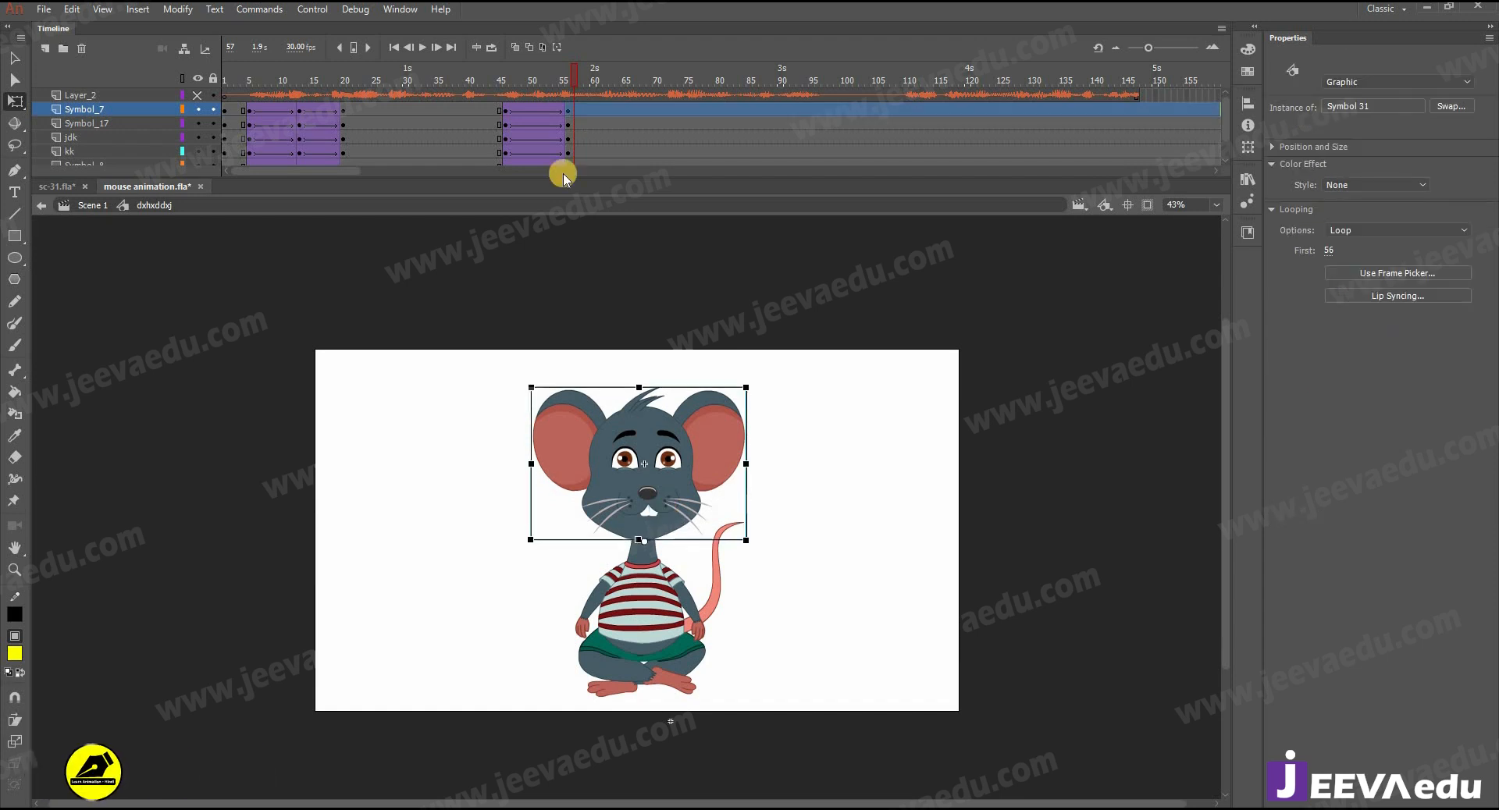
{"action": "mouse_move", "coordinate": [566, 80]}
{"action": "left_mouse_down"}
{"action": "mouse_move", "coordinate": [526, 81]}
{"action": "mouse_move", "coordinate": [561, 80]}
{"action": "left_mouse_up"}
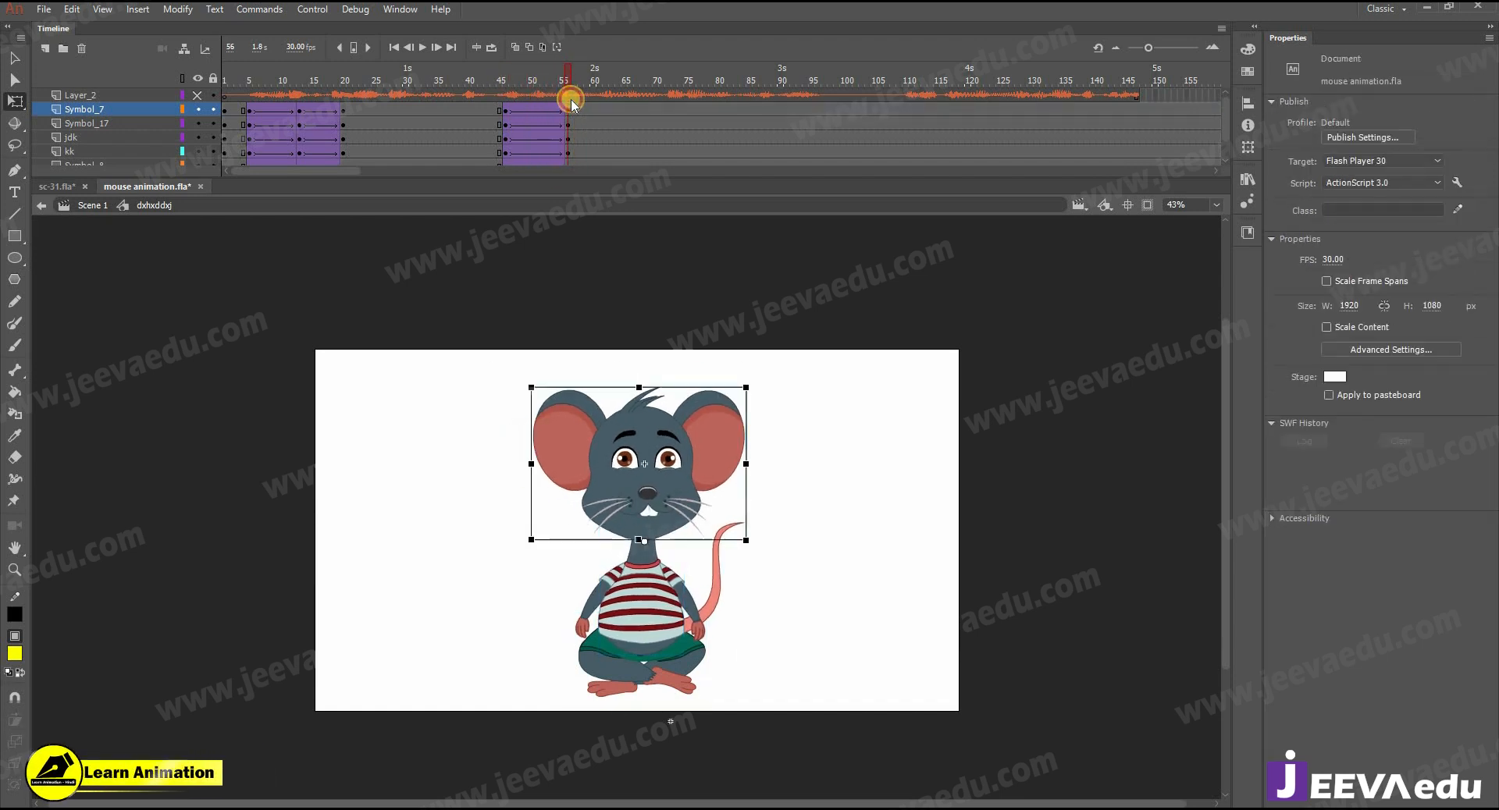
{"action": "left_click", "coordinate": [580, 629]}
{"action": "left_click_drag", "start_coordinate": [577, 648], "coordinate": [581, 649]}
{"action": "left_click", "coordinate": [699, 625]}
{"action": "left_click", "coordinate": [713, 640]}
- Shift the tail slightly outward at frame 56 and squash the head, upper body and tail slightly down towards the waist
{"action": "left_click", "coordinate": [740, 519]}
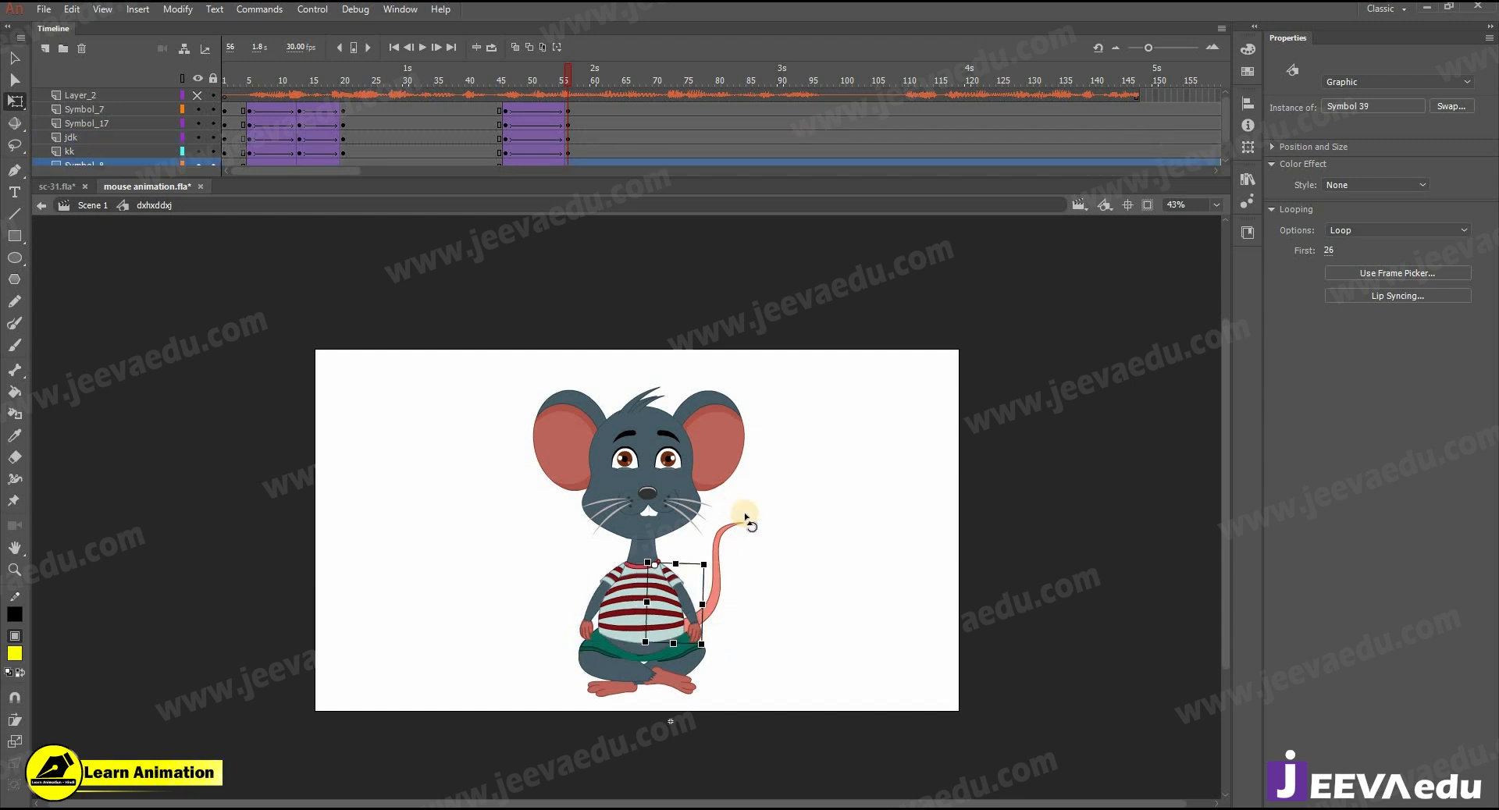
{"action": "left_click_drag", "start_coordinate": [436, 368], "coordinate": [796, 556]}
{"action": "left_click_drag", "start_coordinate": [646, 582], "coordinate": [641, 647]}
{"action": "left_click_drag", "start_coordinate": [647, 390], "coordinate": [648, 395]}
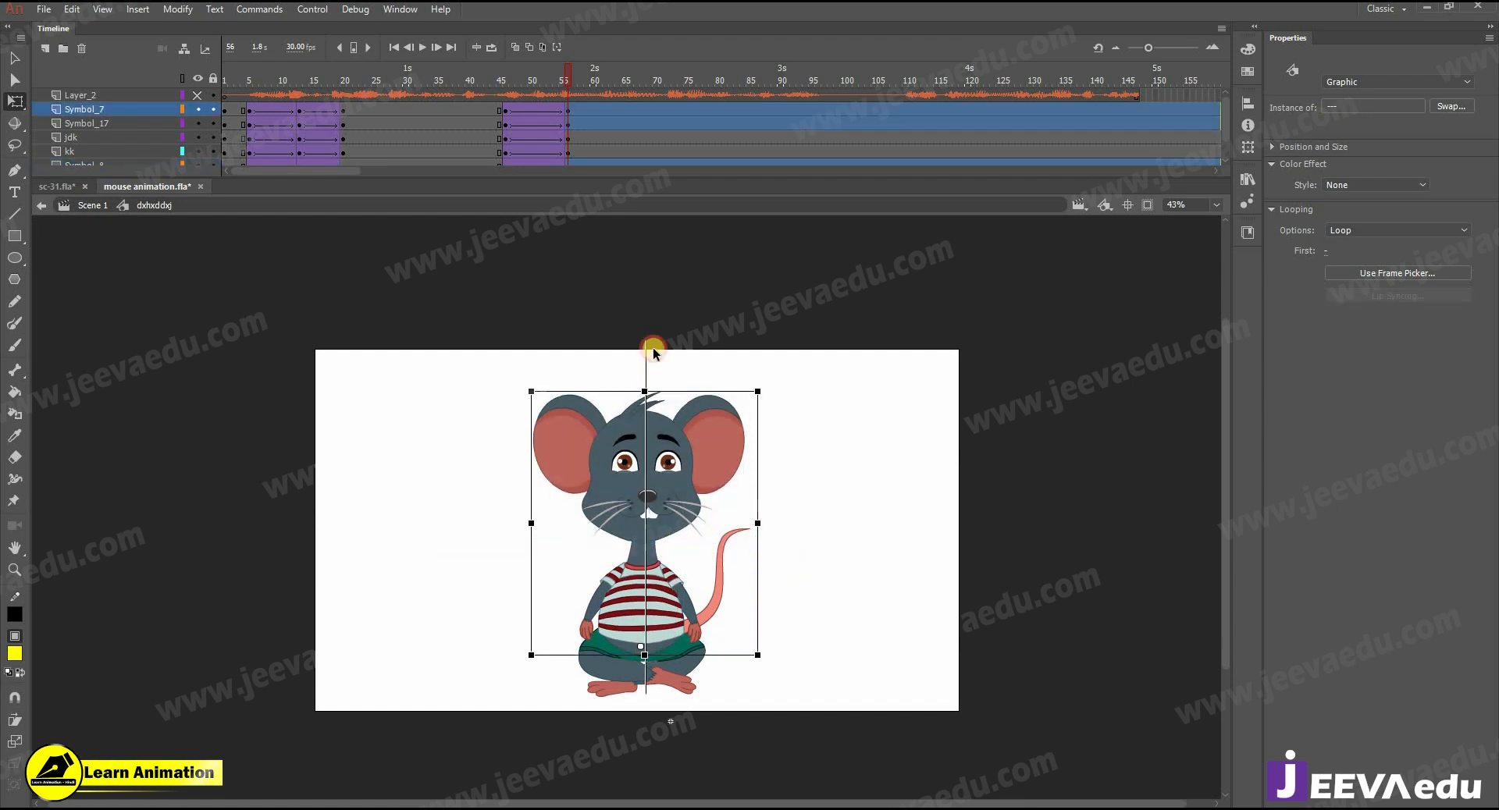
{"action": "left_click_drag", "start_coordinate": [565, 69], "coordinate": [568, 98]}
{"action": "left_click", "coordinate": [644, 402]}
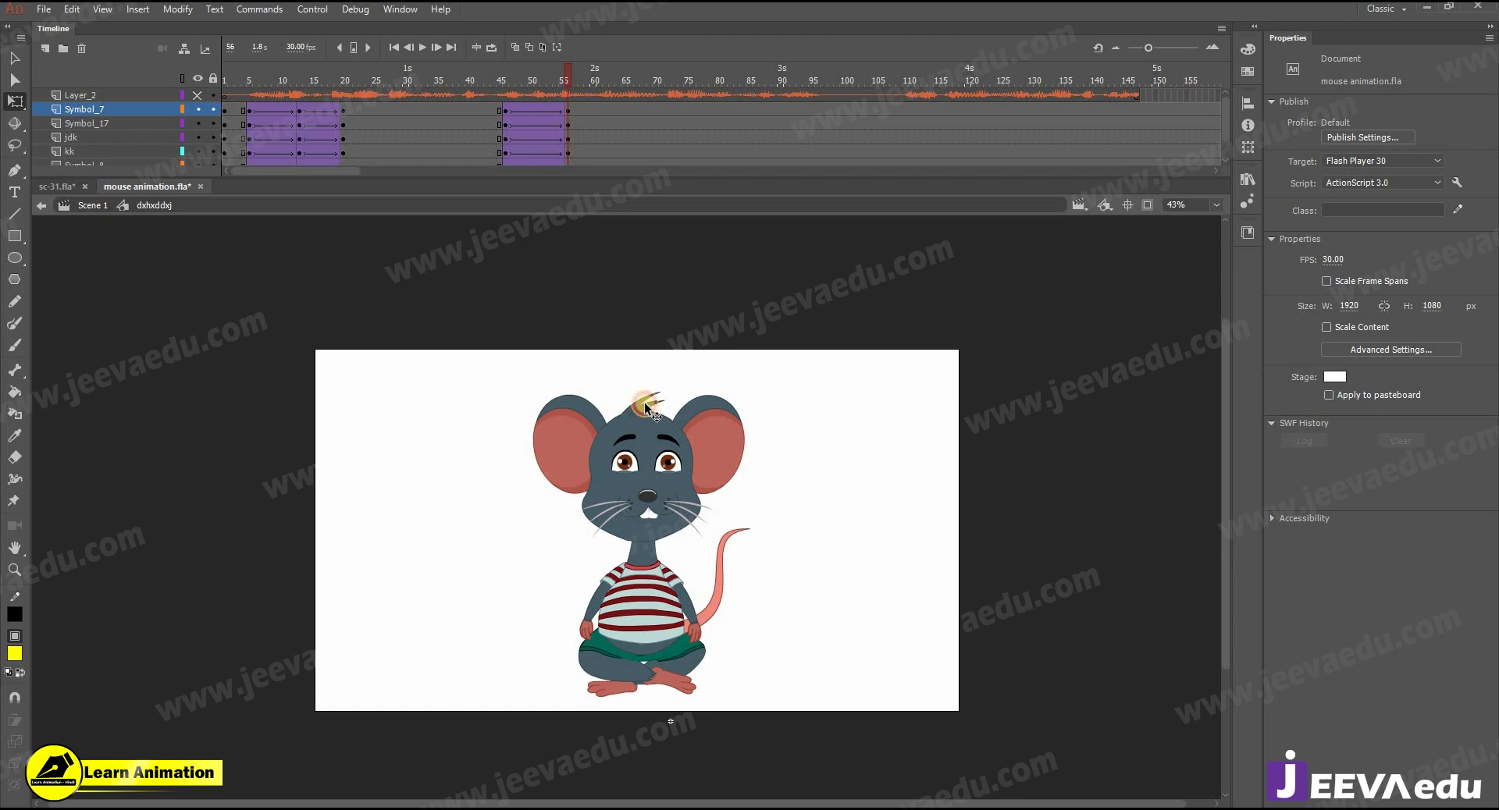
- Open the head symbol, insert a keyframe at frame 56 on its top eye layer and keyframes on all layers at frame 47
{"action": "left_click", "coordinate": [642, 497]}
{"action": "key", "text": "v"}
{"action": "double_click", "coordinate": [676, 443]}
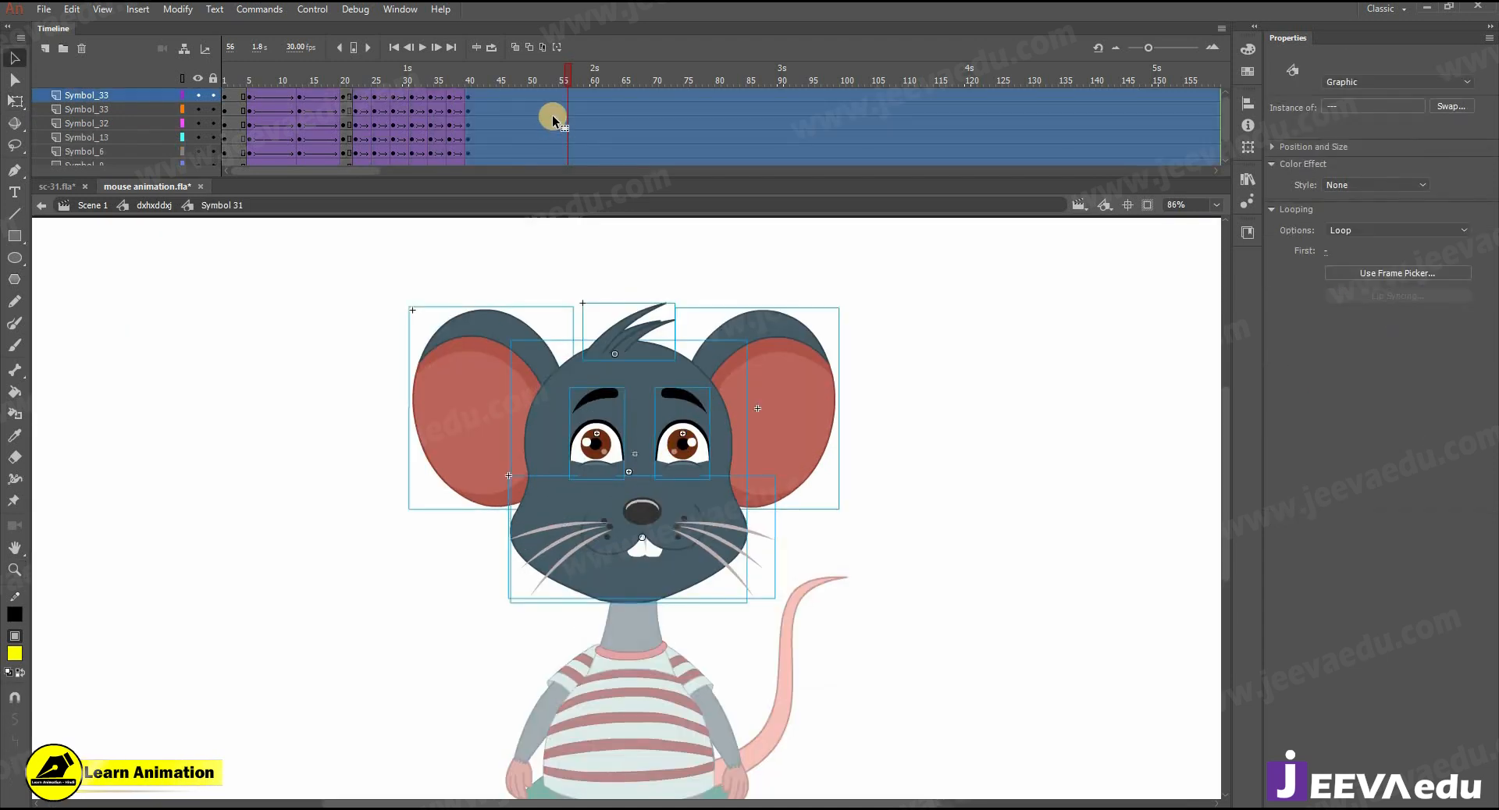
{"action": "left_click", "coordinate": [567, 96]}
{"action": "key", "text": "F6"}
{"action": "left_click", "coordinate": [519, 95]}
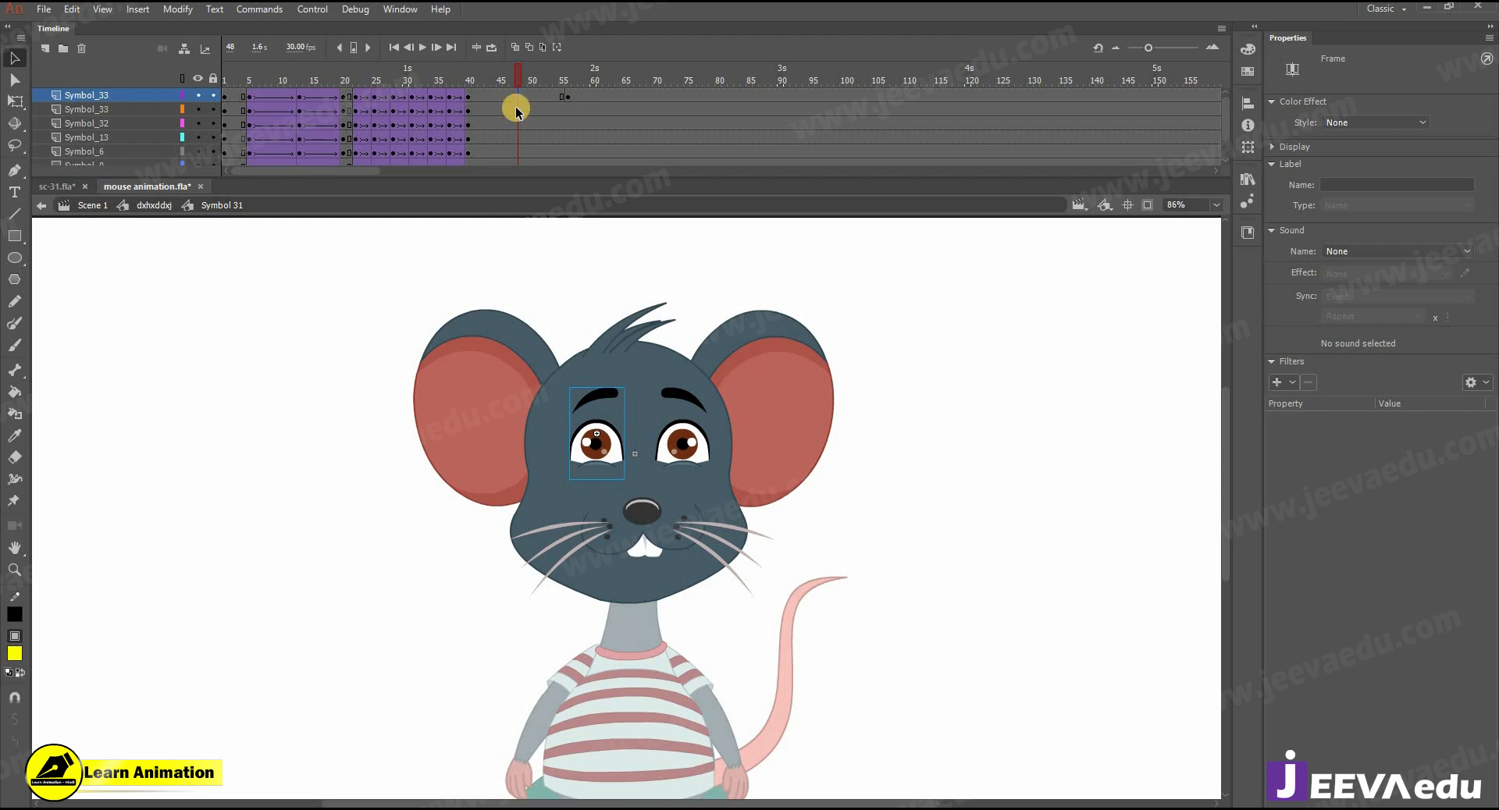
{"action": "left_click_drag", "start_coordinate": [513, 97], "coordinate": [512, 179]}
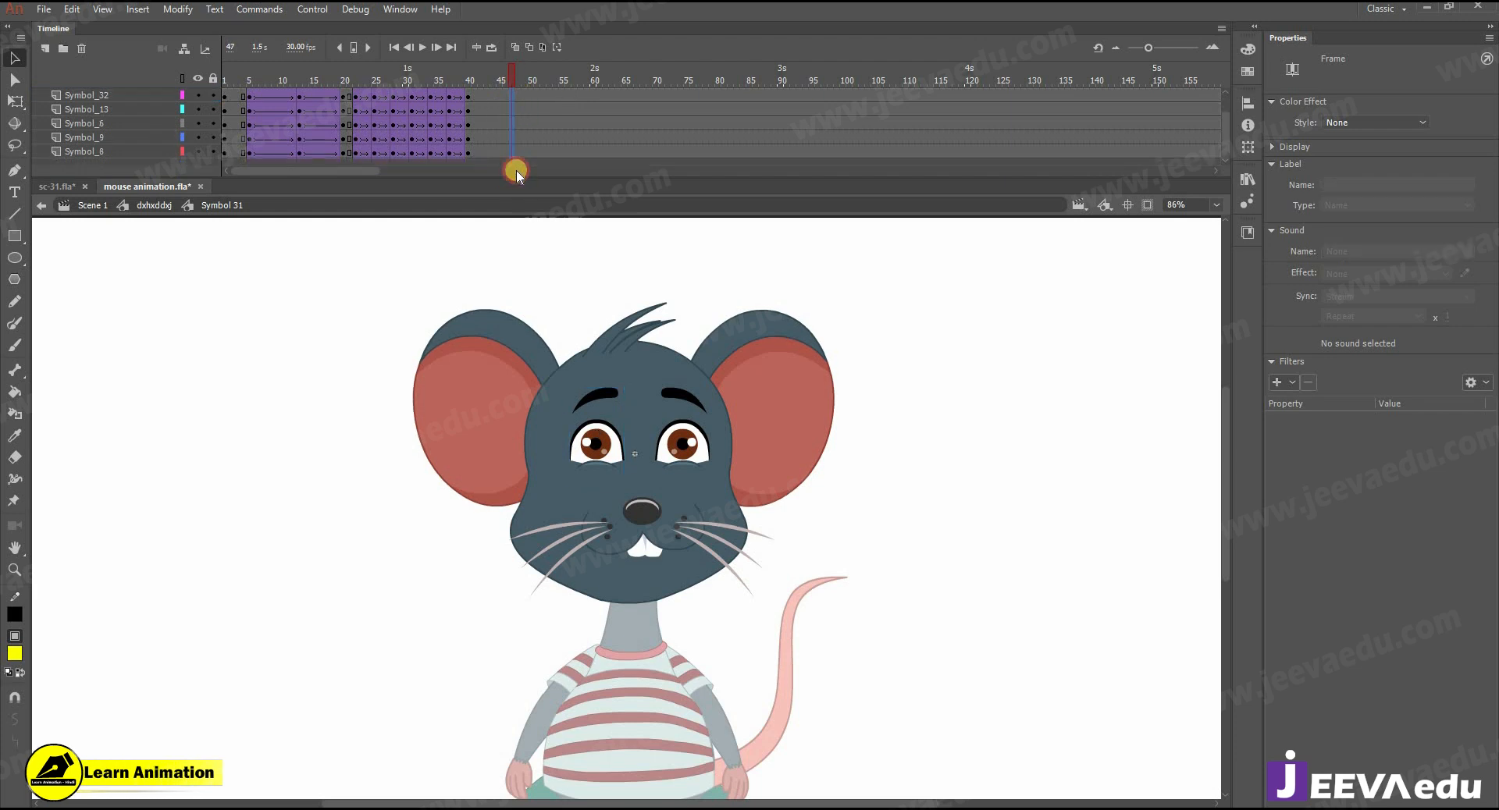
{"action": "key", "text": "F6"}
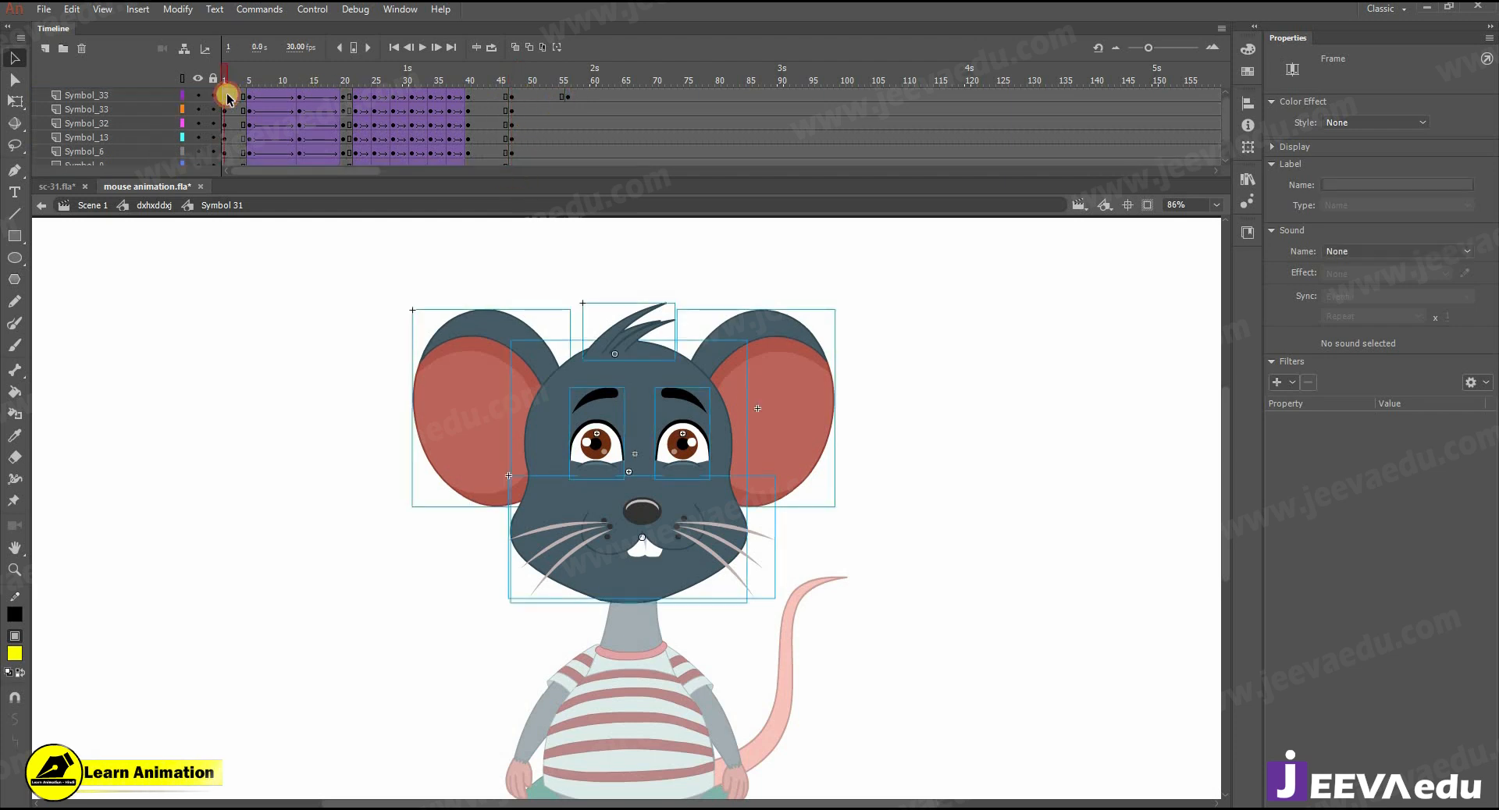
- Copy the frame 1 keyframes of all head layers to frame 56
{"action": "left_click", "coordinate": [227, 100]}
{"action": "left_click", "coordinate": [226, 95]}
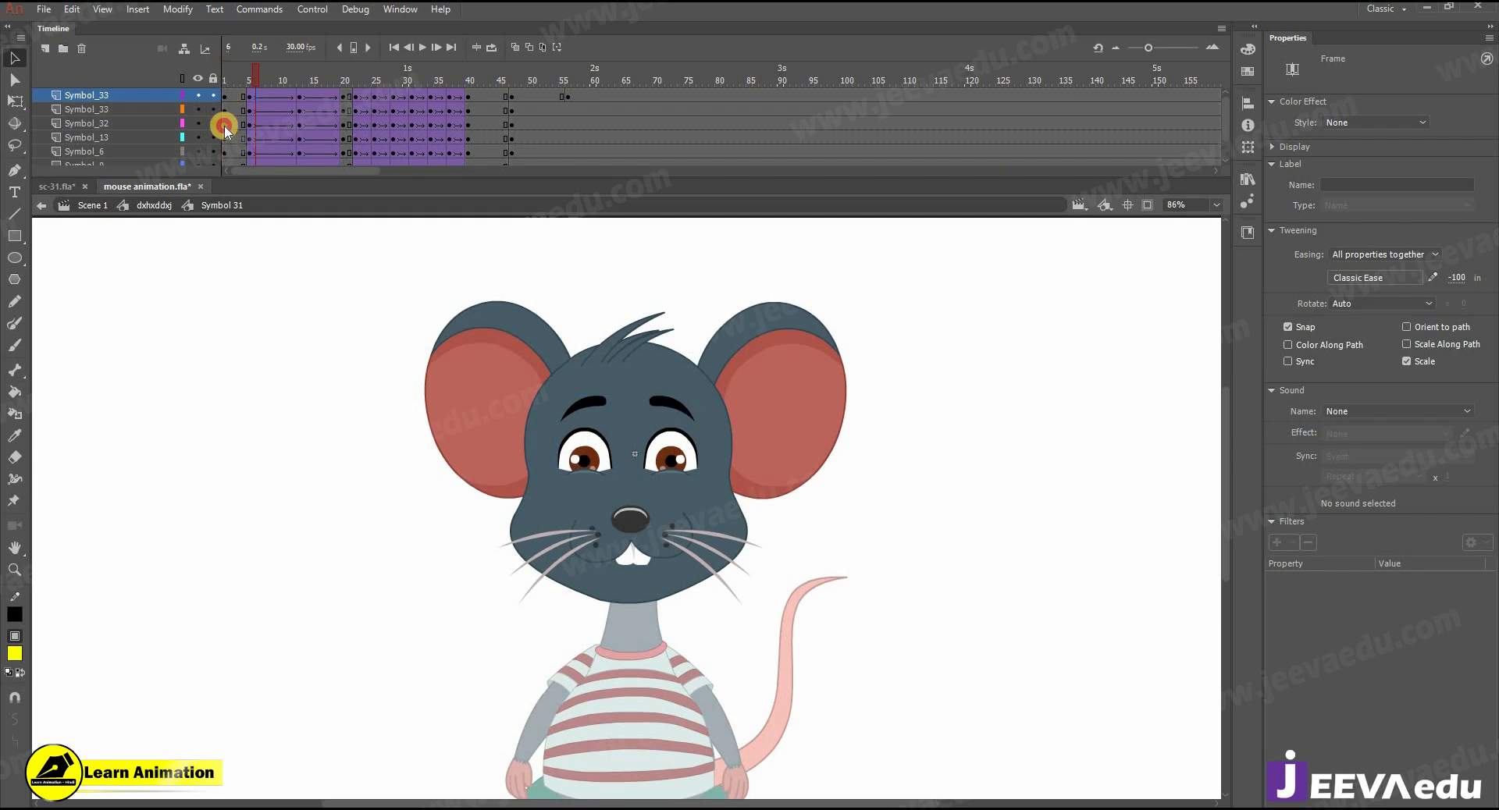
{"action": "left_click_drag", "start_coordinate": [230, 207], "coordinate": [225, 205]}
{"action": "scroll", "coordinate": [240, 114], "scroll_direction": "up", "scroll_amount": 3}
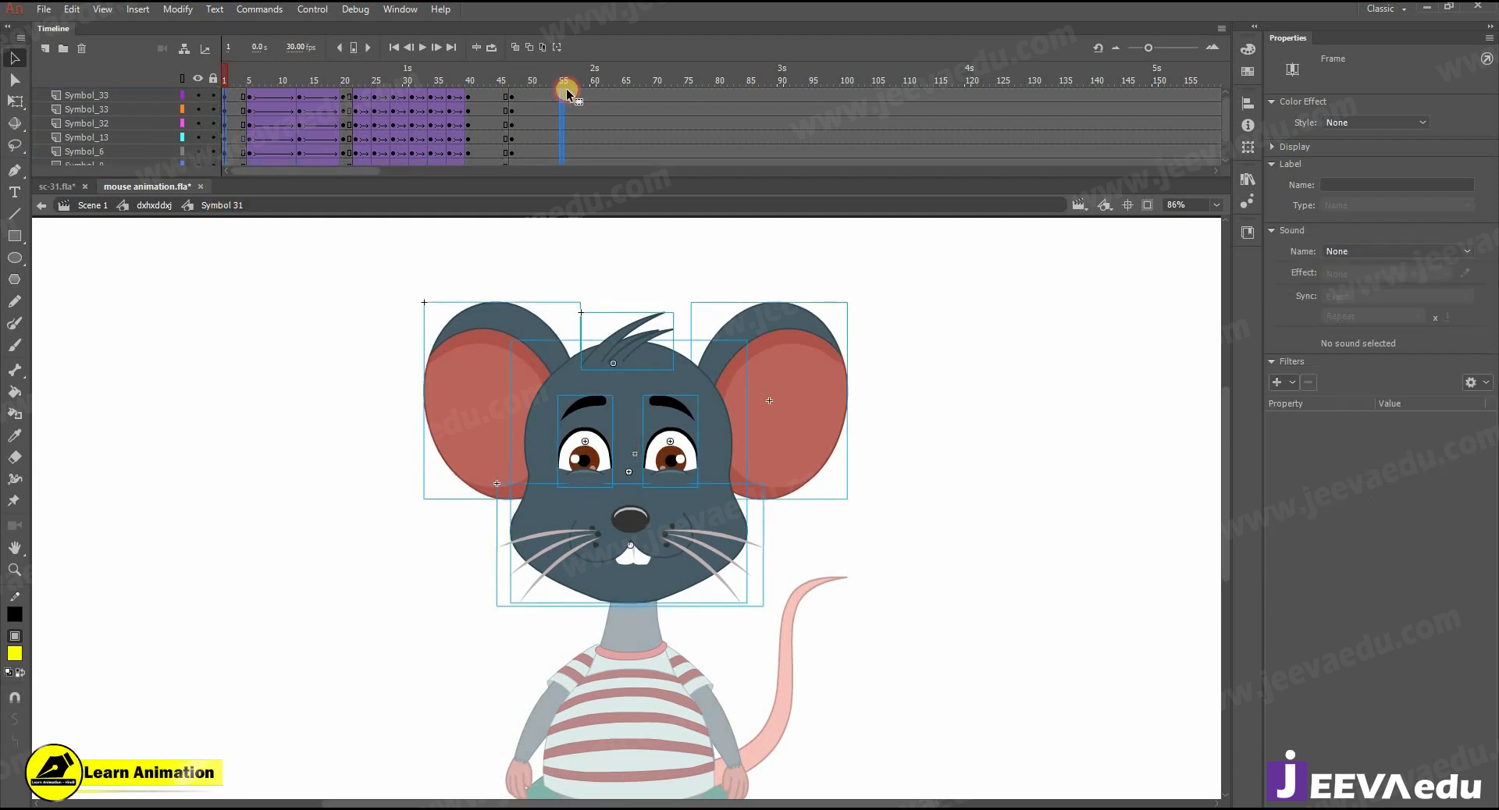
- Create classic tweens between frames 47 and 56 on all head layers with an ease of 100 out, and go to frame 56
{"action": "left_click_drag", "start_coordinate": [566, 110], "coordinate": [524, 127]}
{"action": "right_click", "coordinate": [524, 124]}
{"action": "left_click", "coordinate": [636, 157]}
{"action": "left_click_drag", "start_coordinate": [1451, 279], "coordinate": [1467, 209]}
{"action": "scroll", "coordinate": [574, 110], "scroll_direction": "up", "scroll_amount": 1}
{"action": "left_click", "coordinate": [569, 95]}
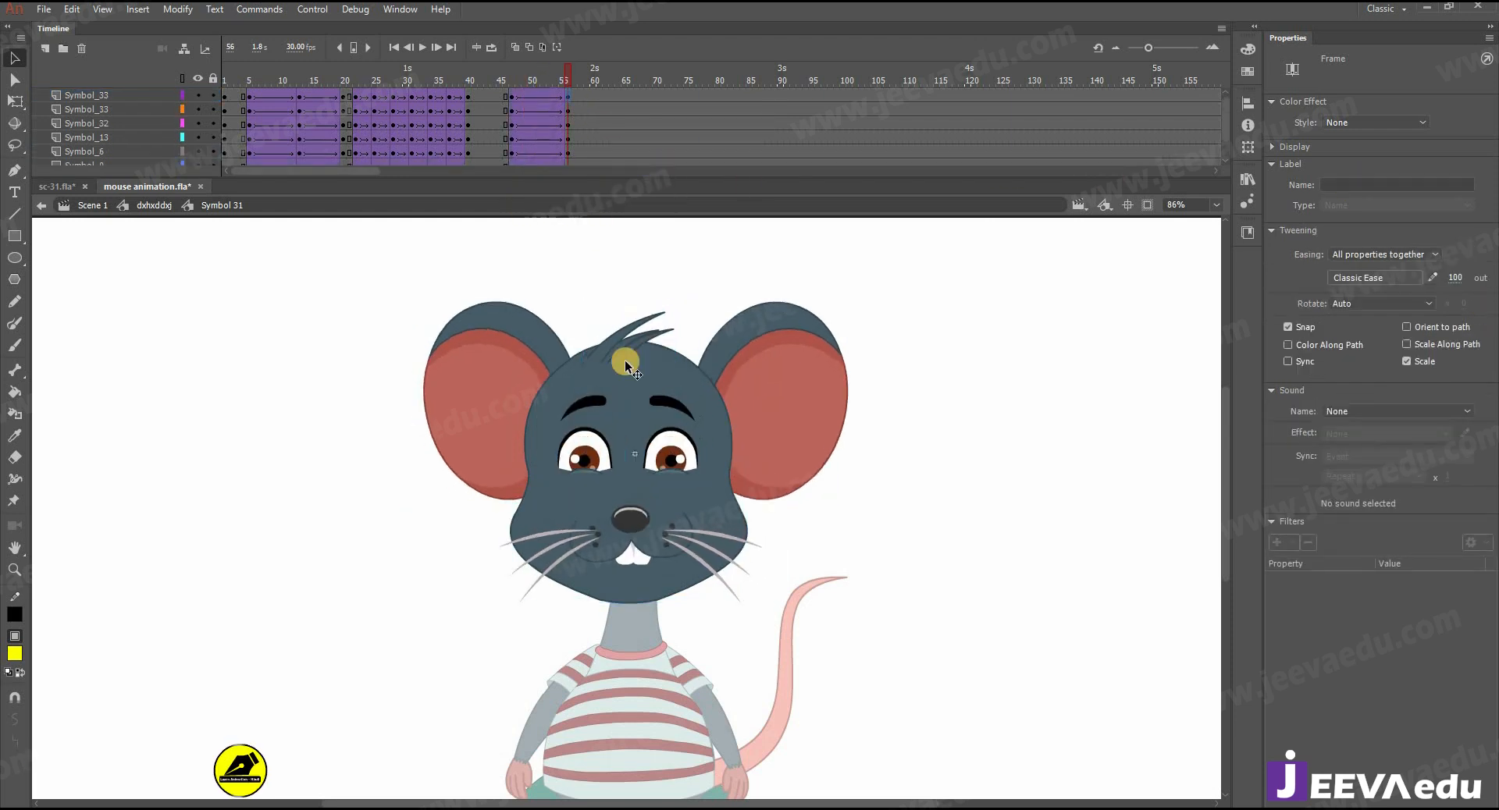
- Synchronize the symbols across all frames of the head layers and play back the head animation
{"action": "left_click", "coordinate": [601, 449]}
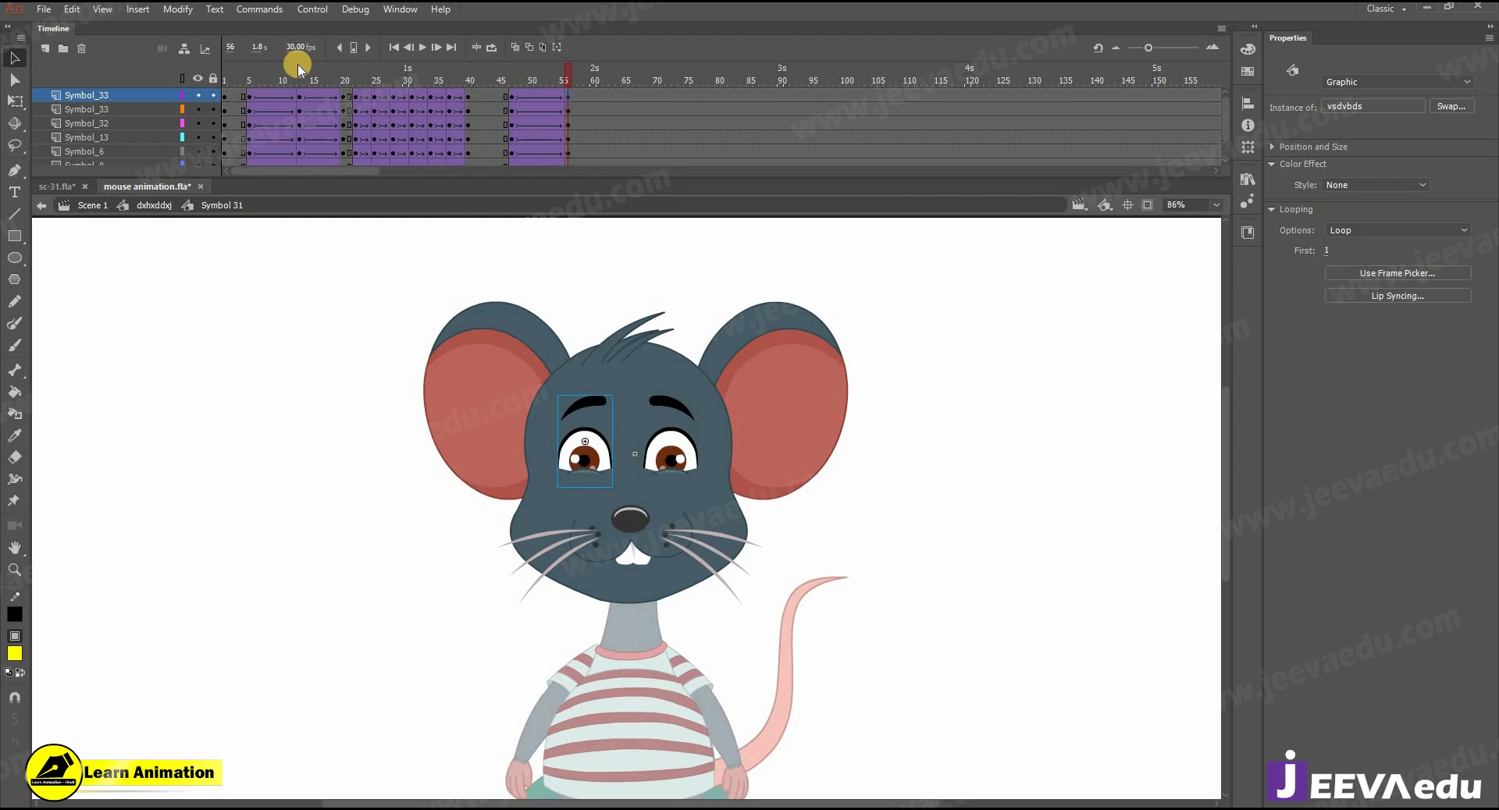
{"action": "right_click", "coordinate": [575, 132]}
{"action": "left_click", "coordinate": [642, 429]}
{"action": "right_click", "coordinate": [578, 99]}
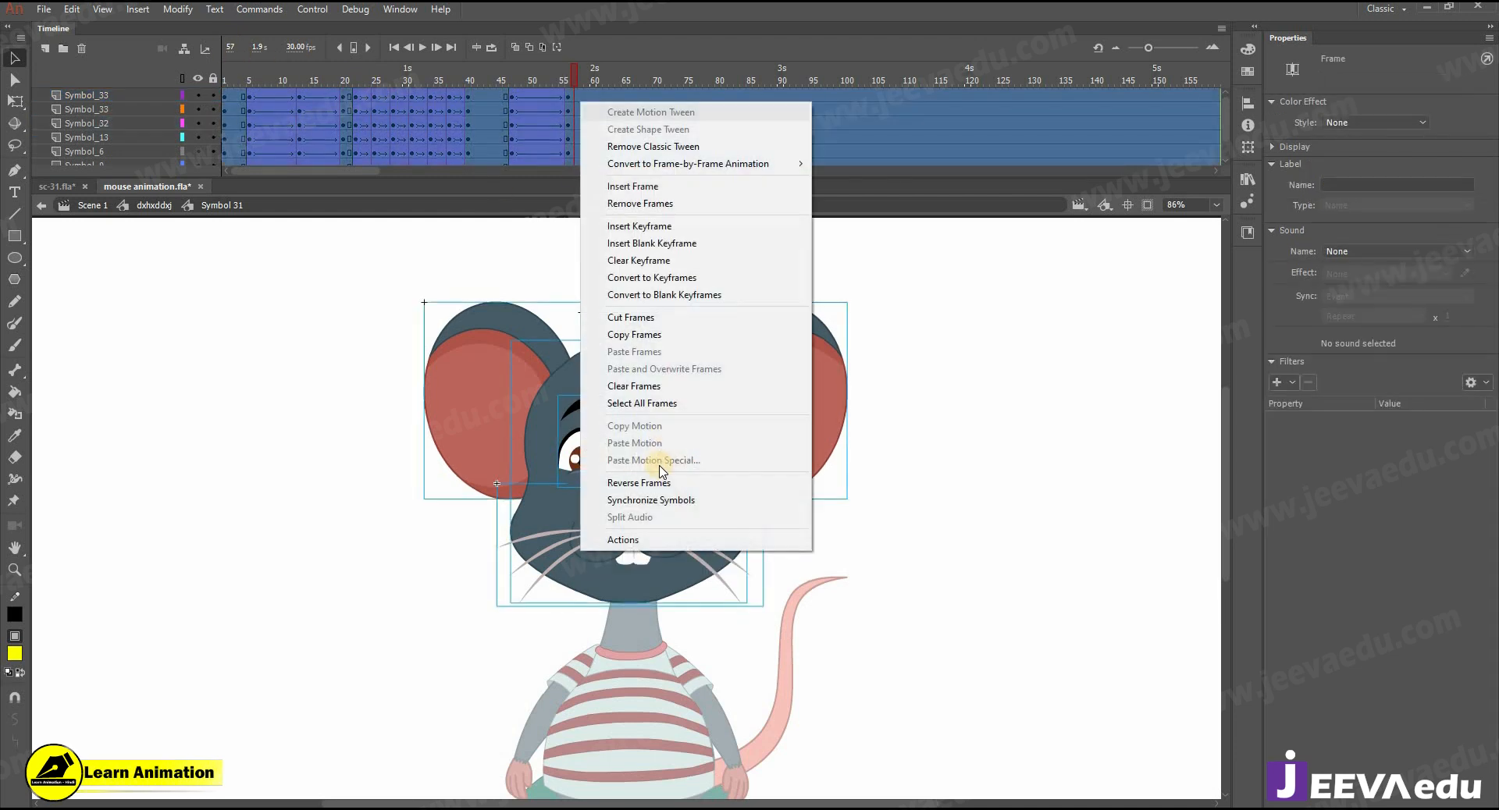
{"action": "left_click", "coordinate": [653, 498]}
{"action": "left_click", "coordinate": [489, 78]}
{"action": "key", "text": "Return"}
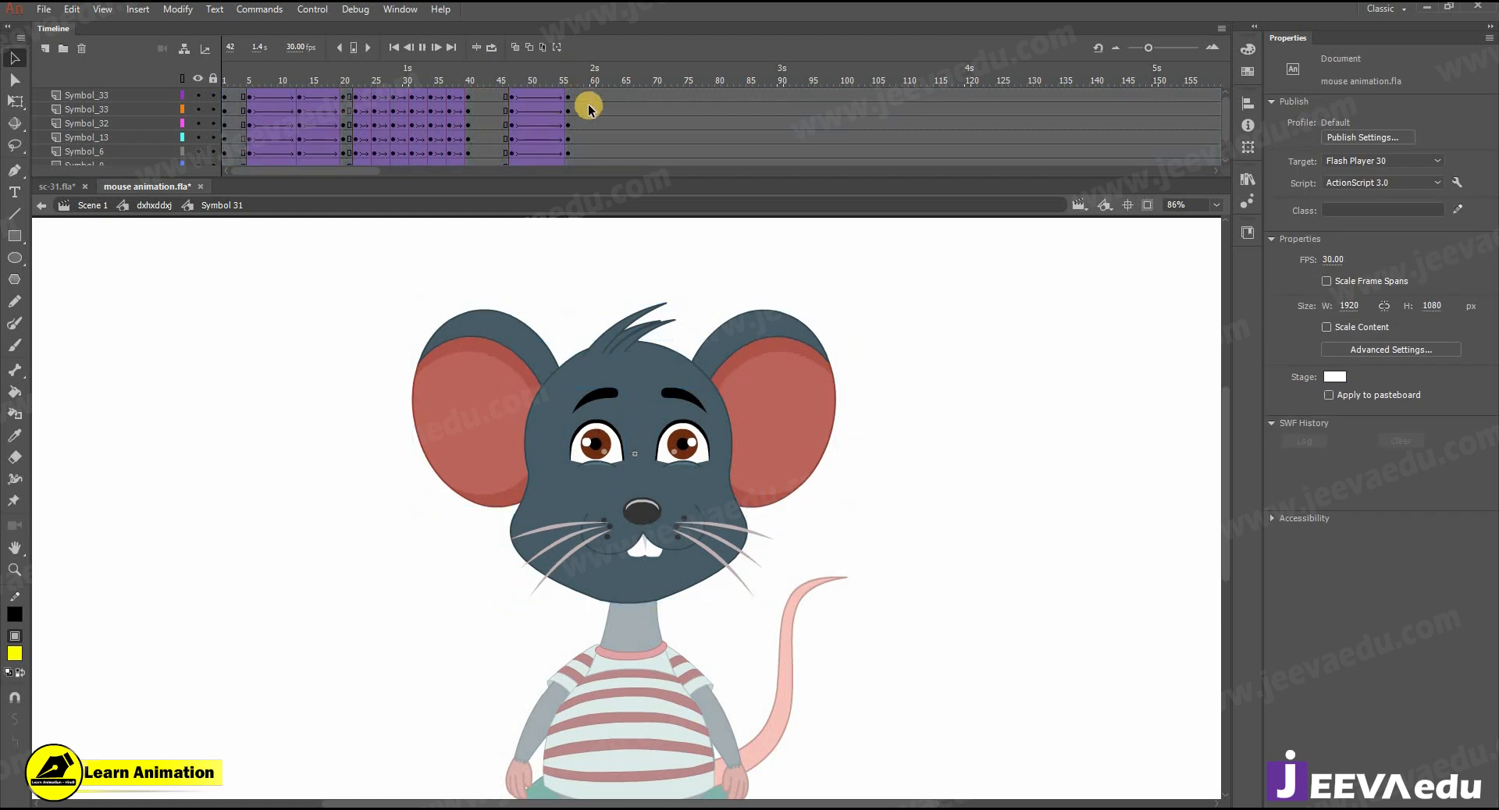
- Open the left eye symbol and create a classic tween between keyframes 47 and 56 on its eyebrow layer, with an ease of 100 out
{"action": "left_click_drag", "start_coordinate": [589, 77], "coordinate": [569, 120]}
{"action": "key", "text": "z"}
{"action": "left_click", "coordinate": [613, 428]}
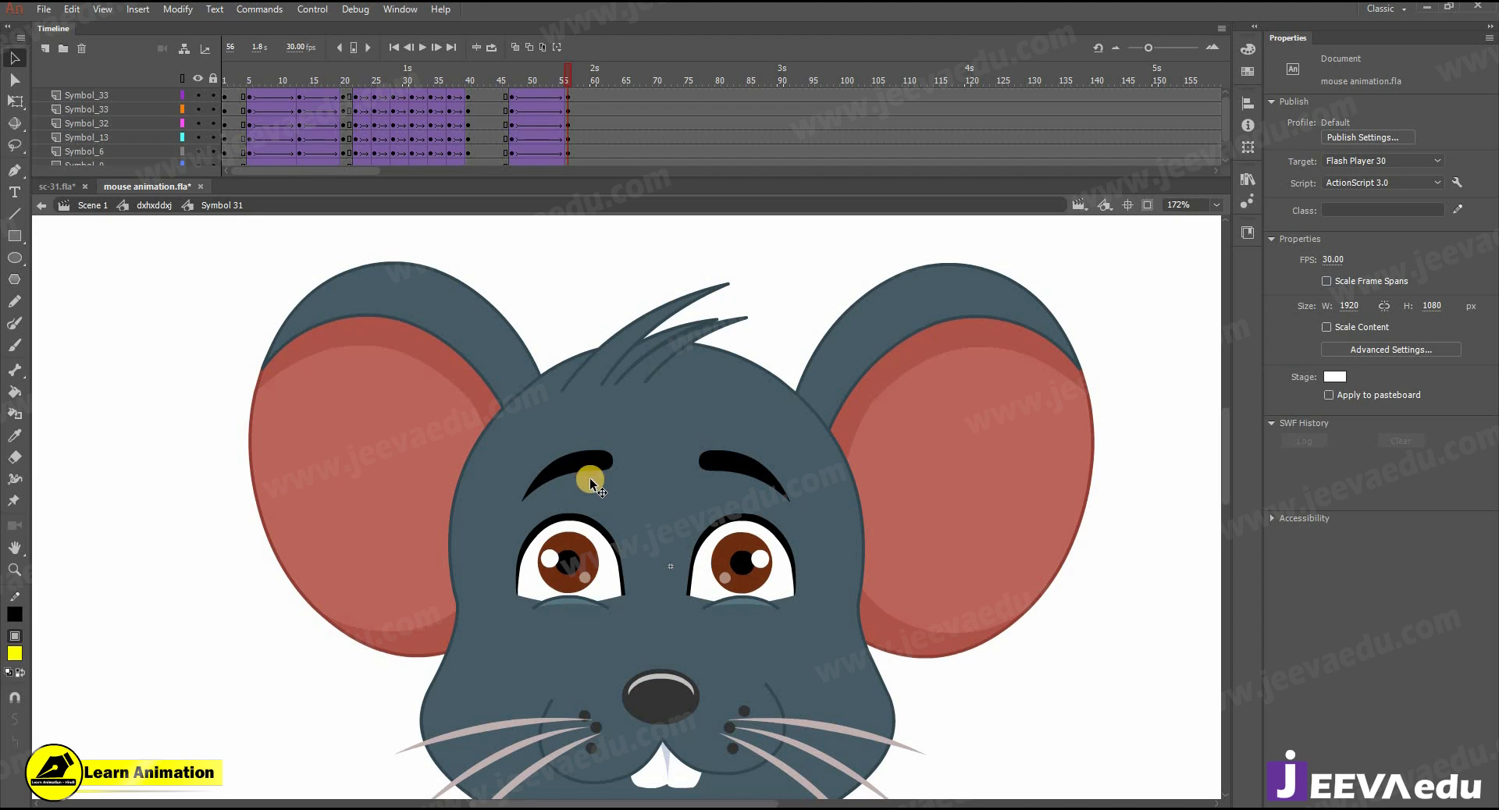
{"action": "left_click", "coordinate": [592, 462]}
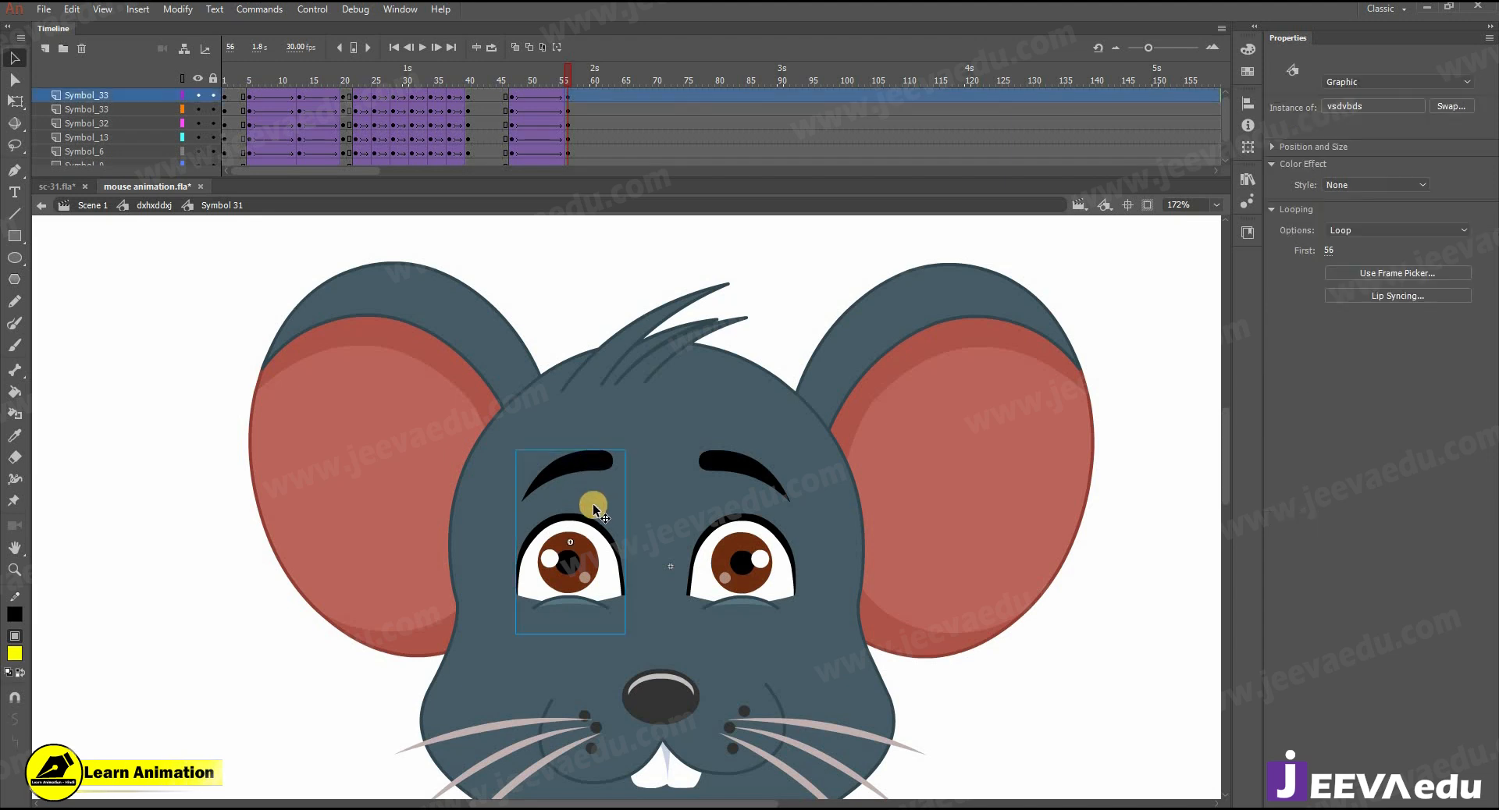
{"action": "double_click", "coordinate": [582, 461]}
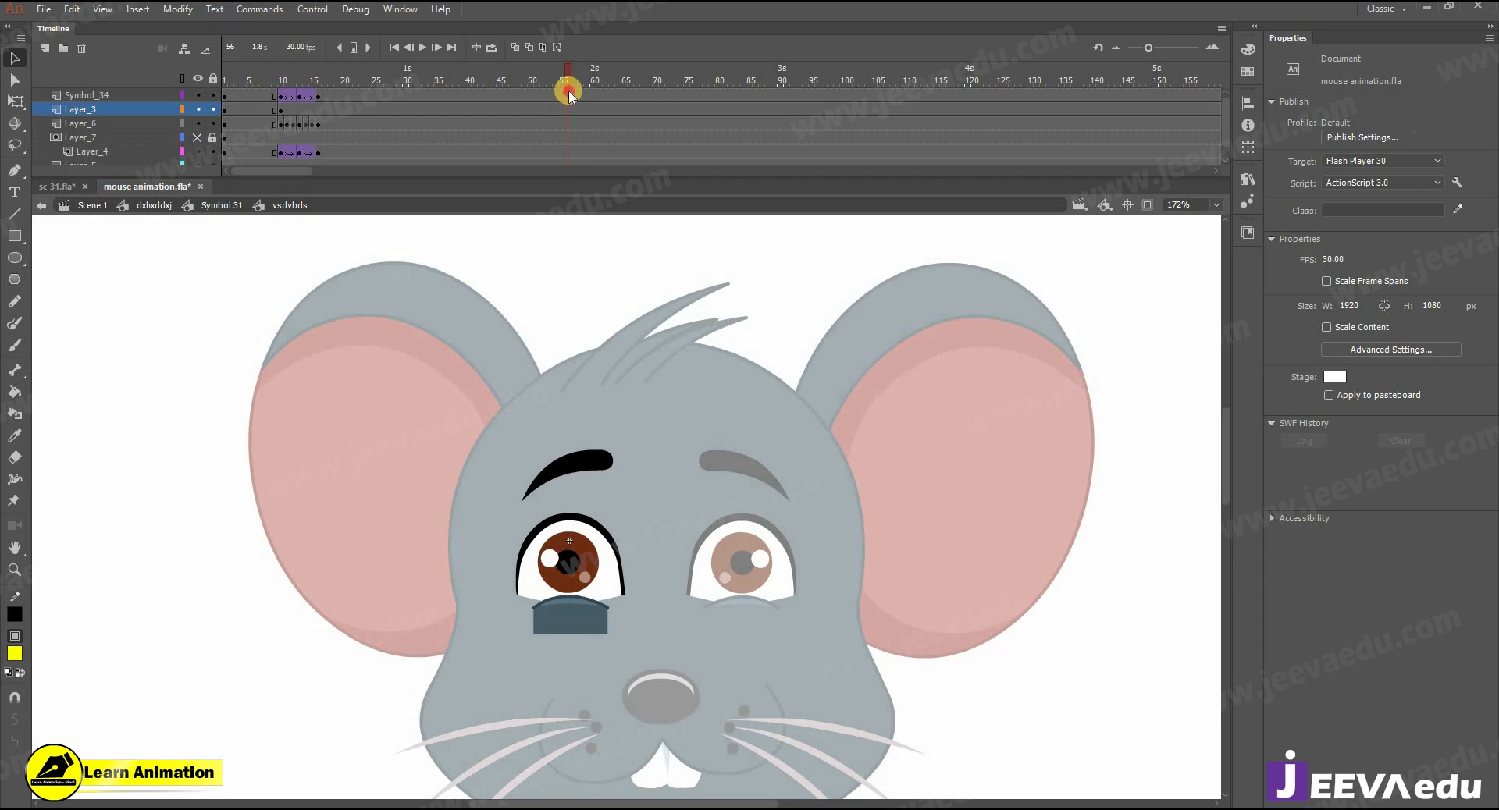
{"action": "left_click", "coordinate": [570, 96]}
{"action": "left_click", "coordinate": [517, 96]}
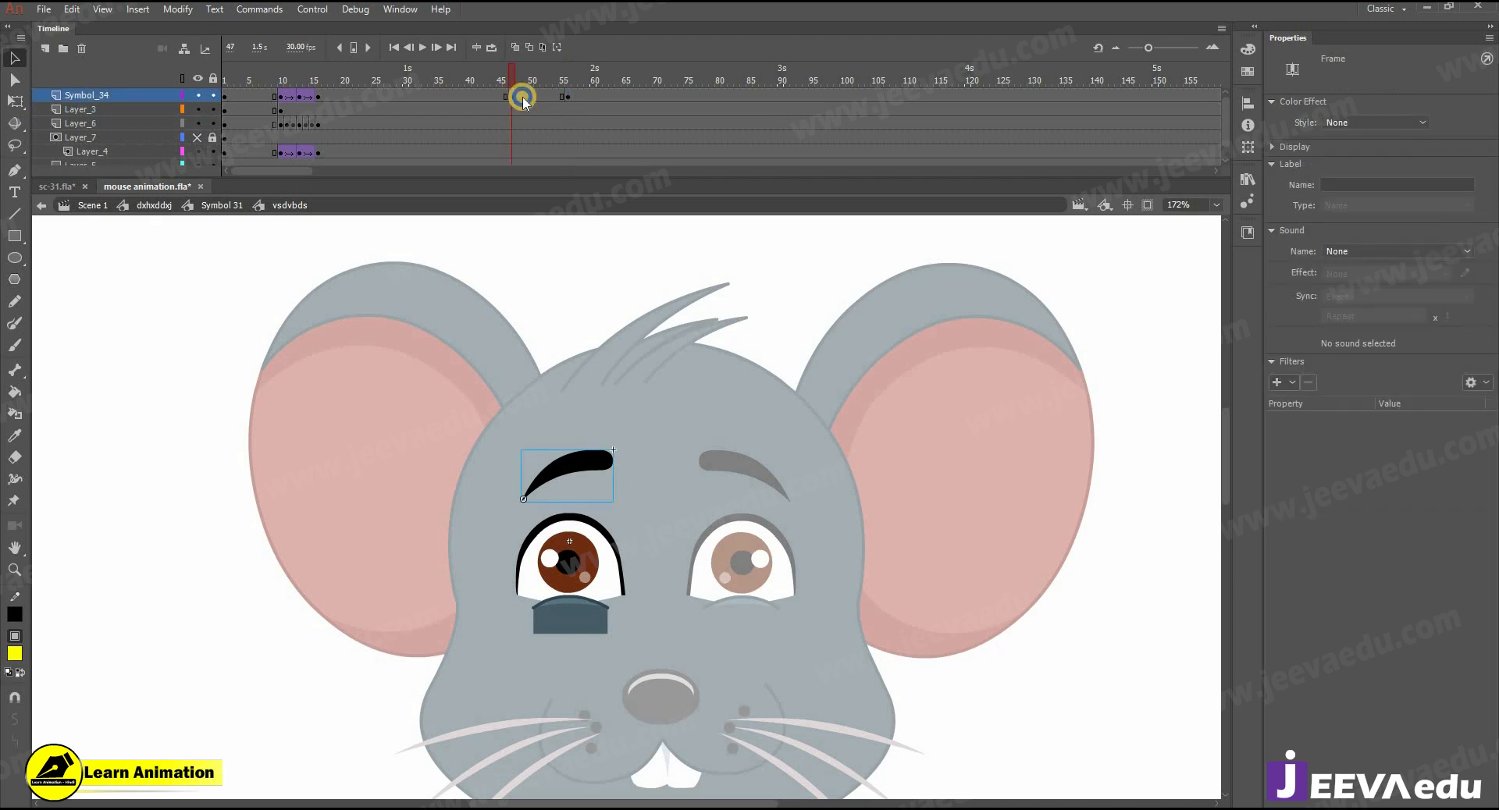
{"action": "right_click", "coordinate": [523, 98]}
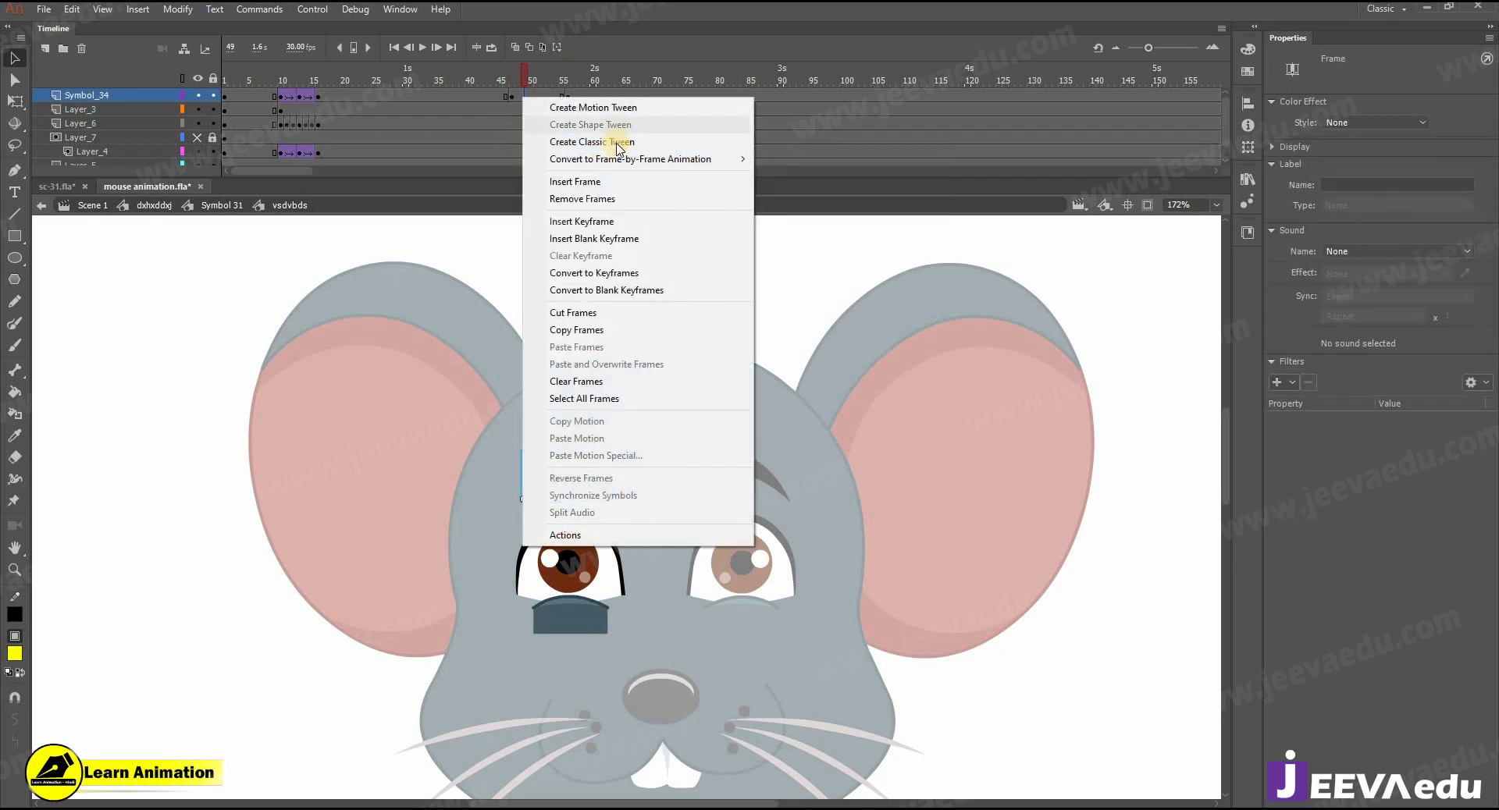
{"action": "left_click", "coordinate": [619, 145]}
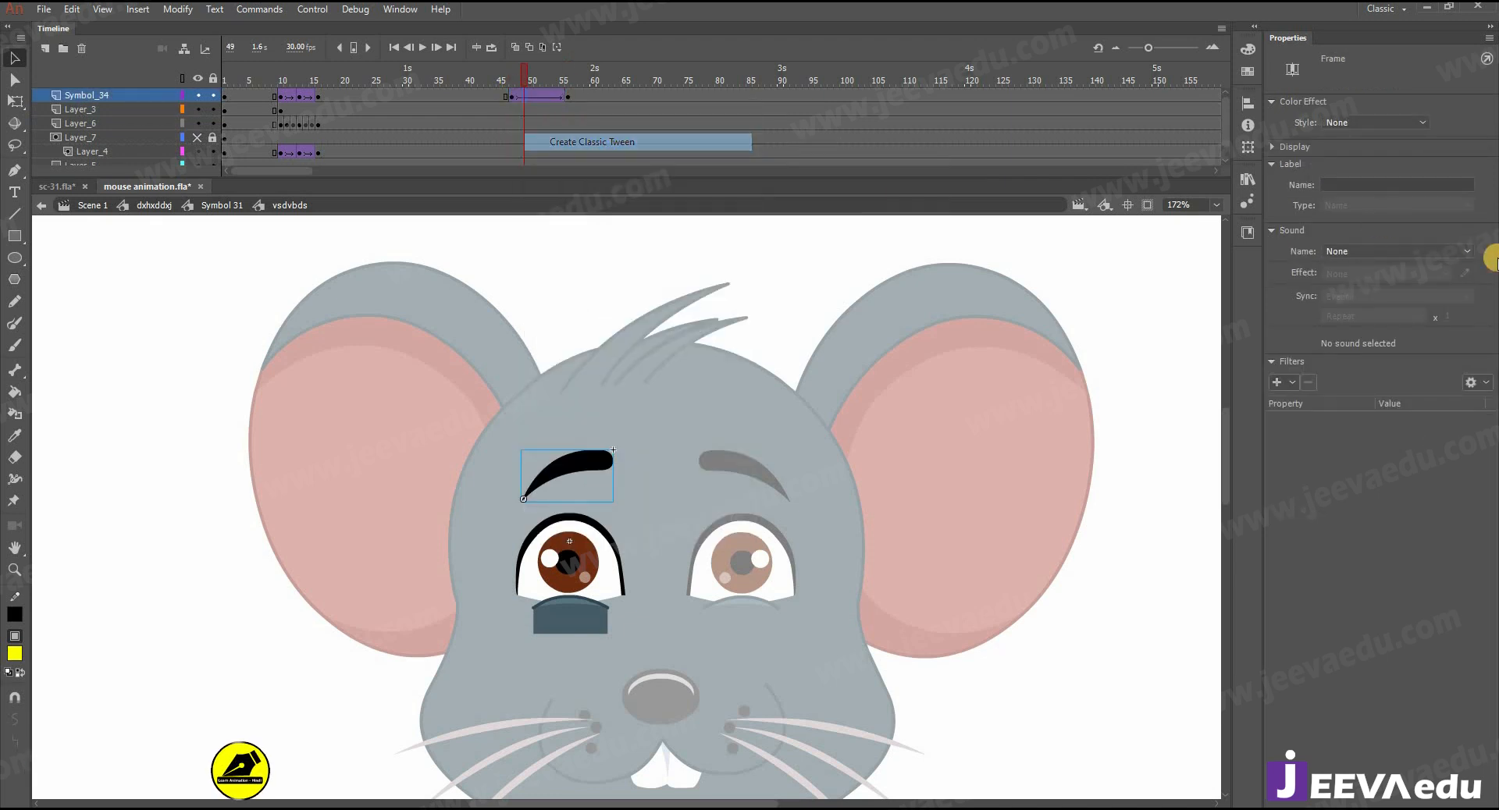
- Rotate the left eyebrow at frame 56 so its inner end drops slightly towards the eye
{"action": "left_click", "coordinate": [569, 96]}
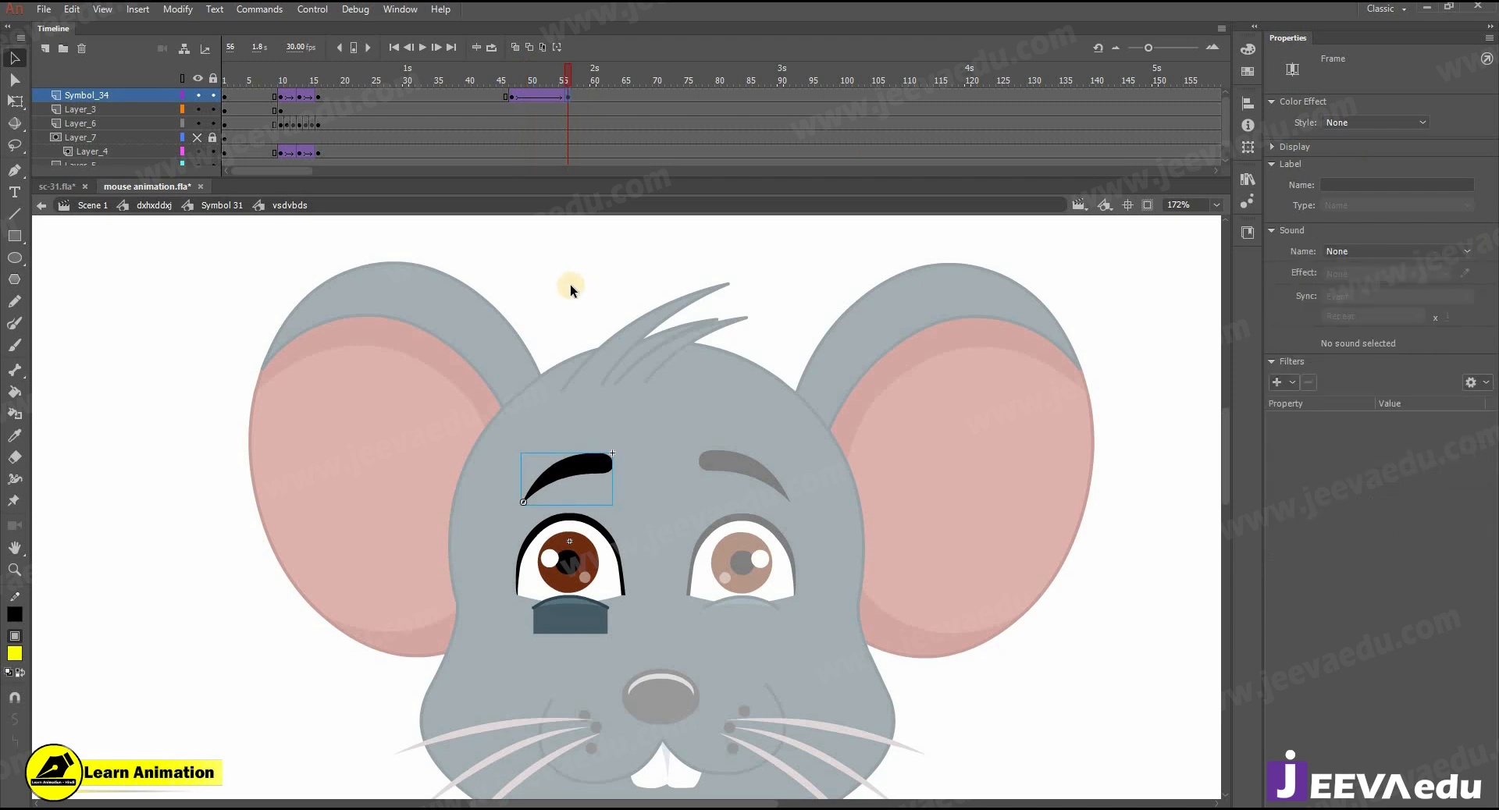
{"action": "key", "text": "q"}
{"action": "left_click_drag", "start_coordinate": [622, 456], "coordinate": [625, 464]}
- Insert keyframes at frames 56 and 47 on the left iris layer and create a classic tween between them with an ease of 100 out
{"action": "left_click", "coordinate": [568, 566]}
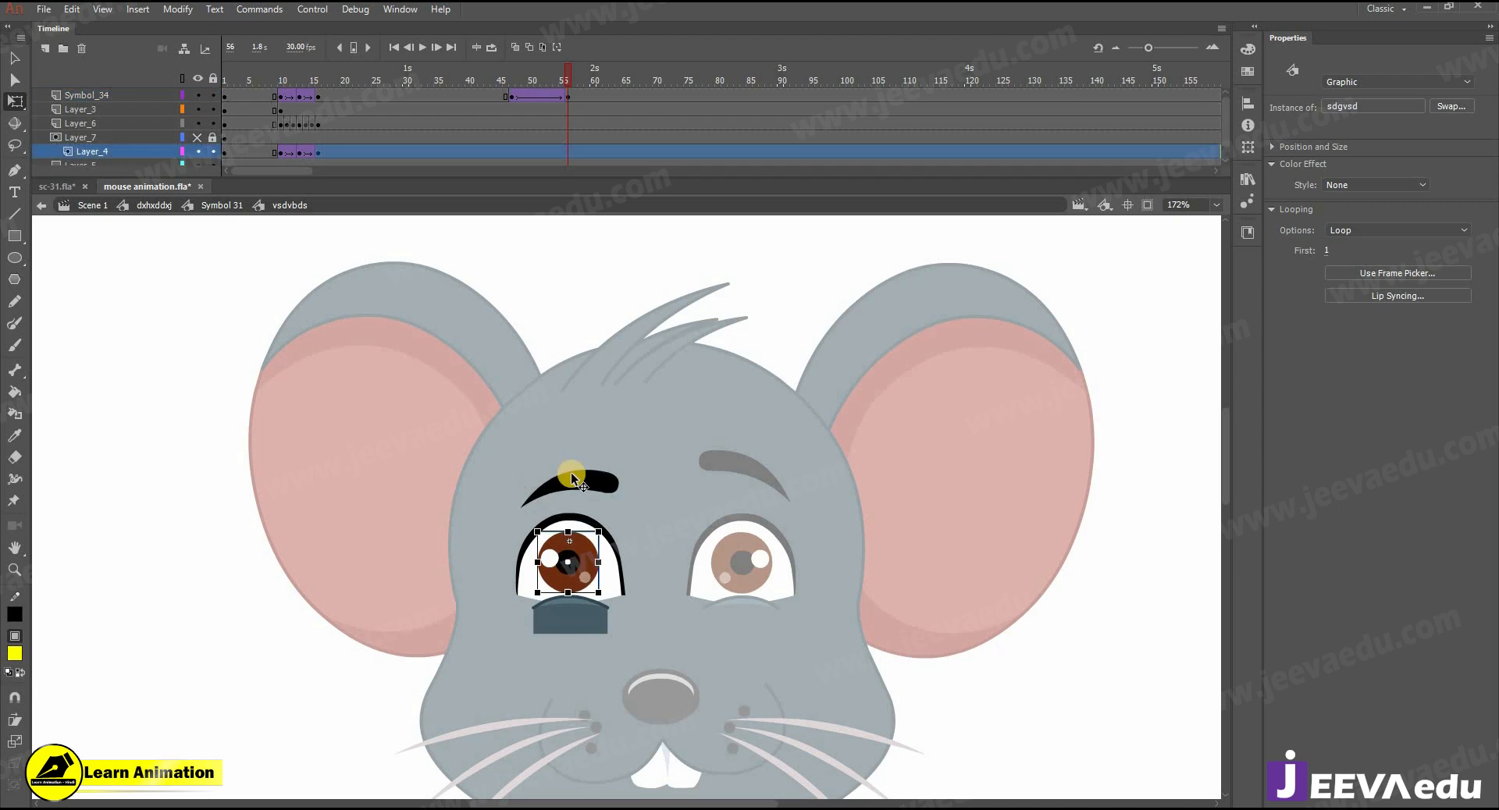
{"action": "left_click", "coordinate": [567, 150]}
{"action": "key", "text": "F6"}
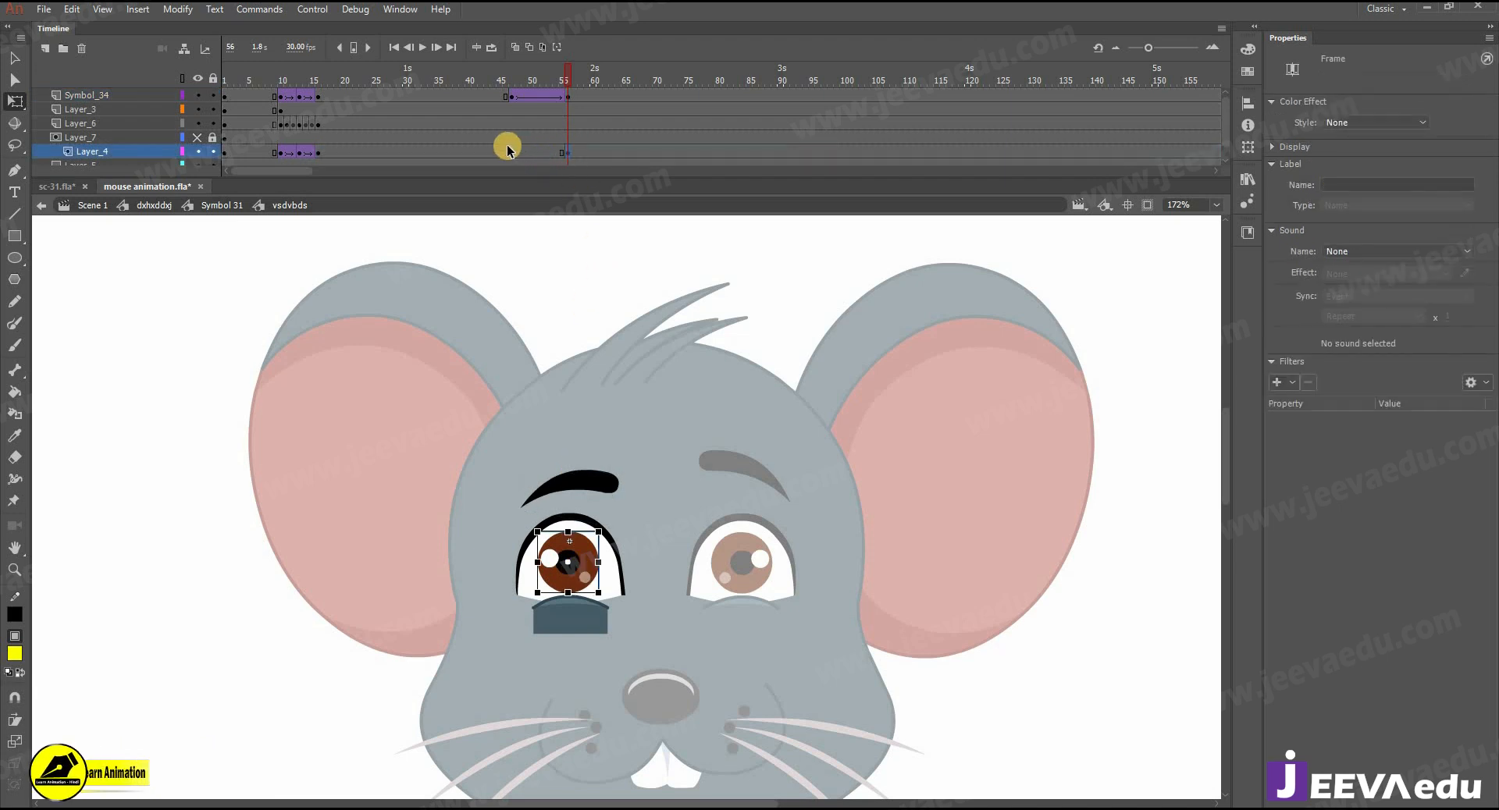
{"action": "left_click", "coordinate": [513, 151]}
{"action": "key", "text": "F6"}
{"action": "right_click", "coordinate": [531, 152]}
{"action": "left_click", "coordinate": [593, 191]}
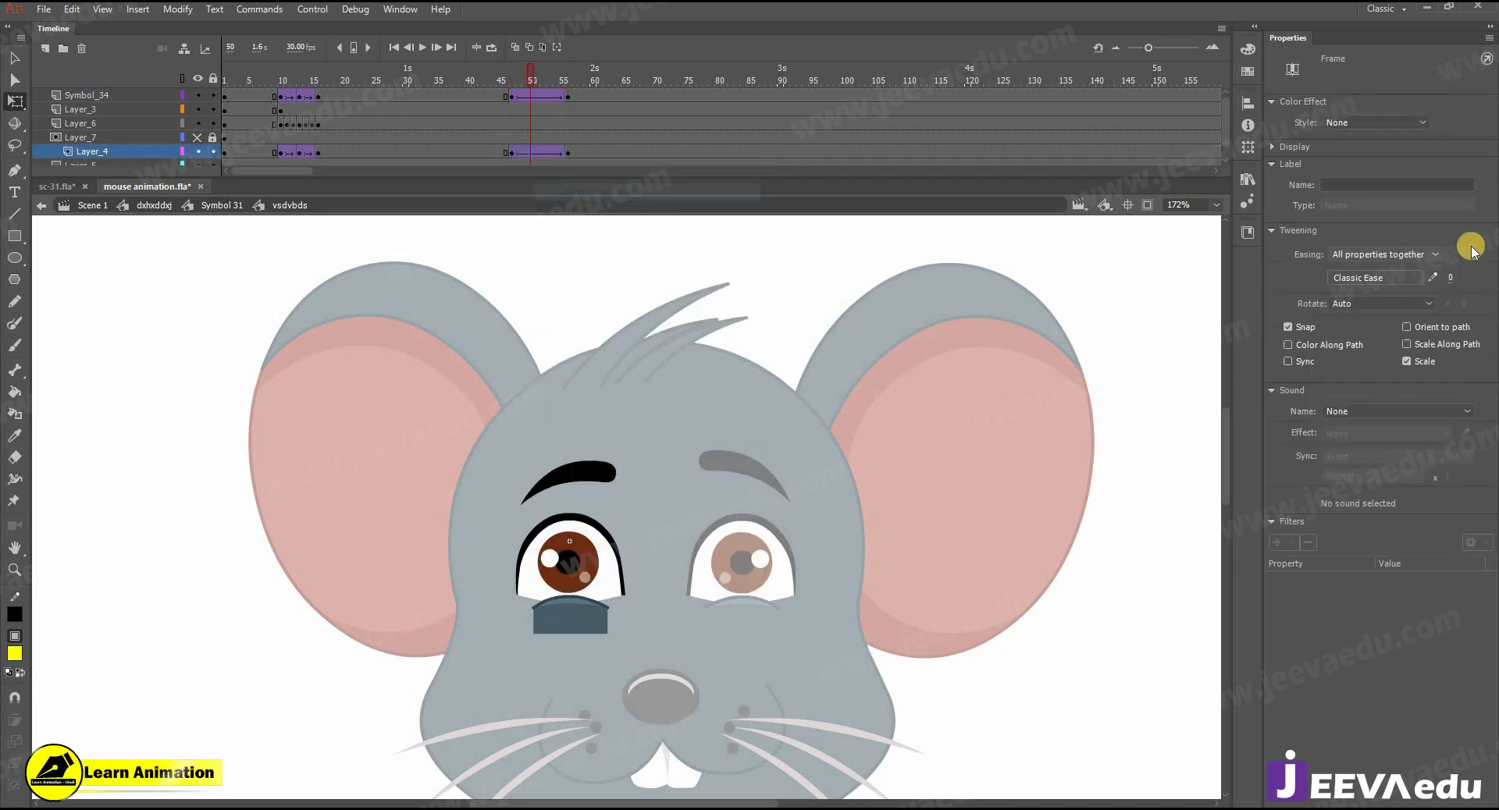
- Shift the left iris slightly down at frame 56 and return to the head symbol
{"action": "left_click", "coordinate": [571, 153]}
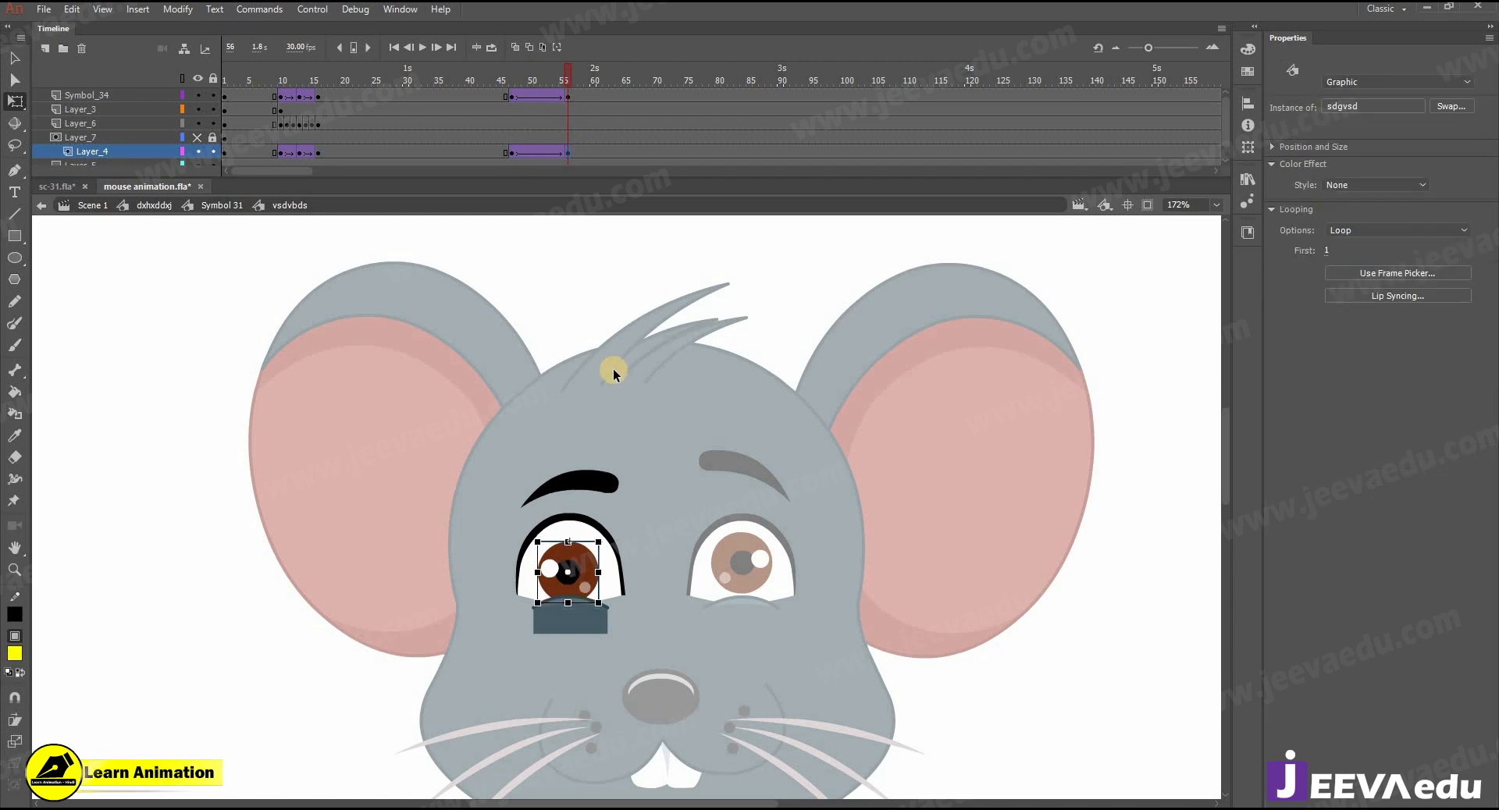
{"action": "left_click", "coordinate": [663, 420]}
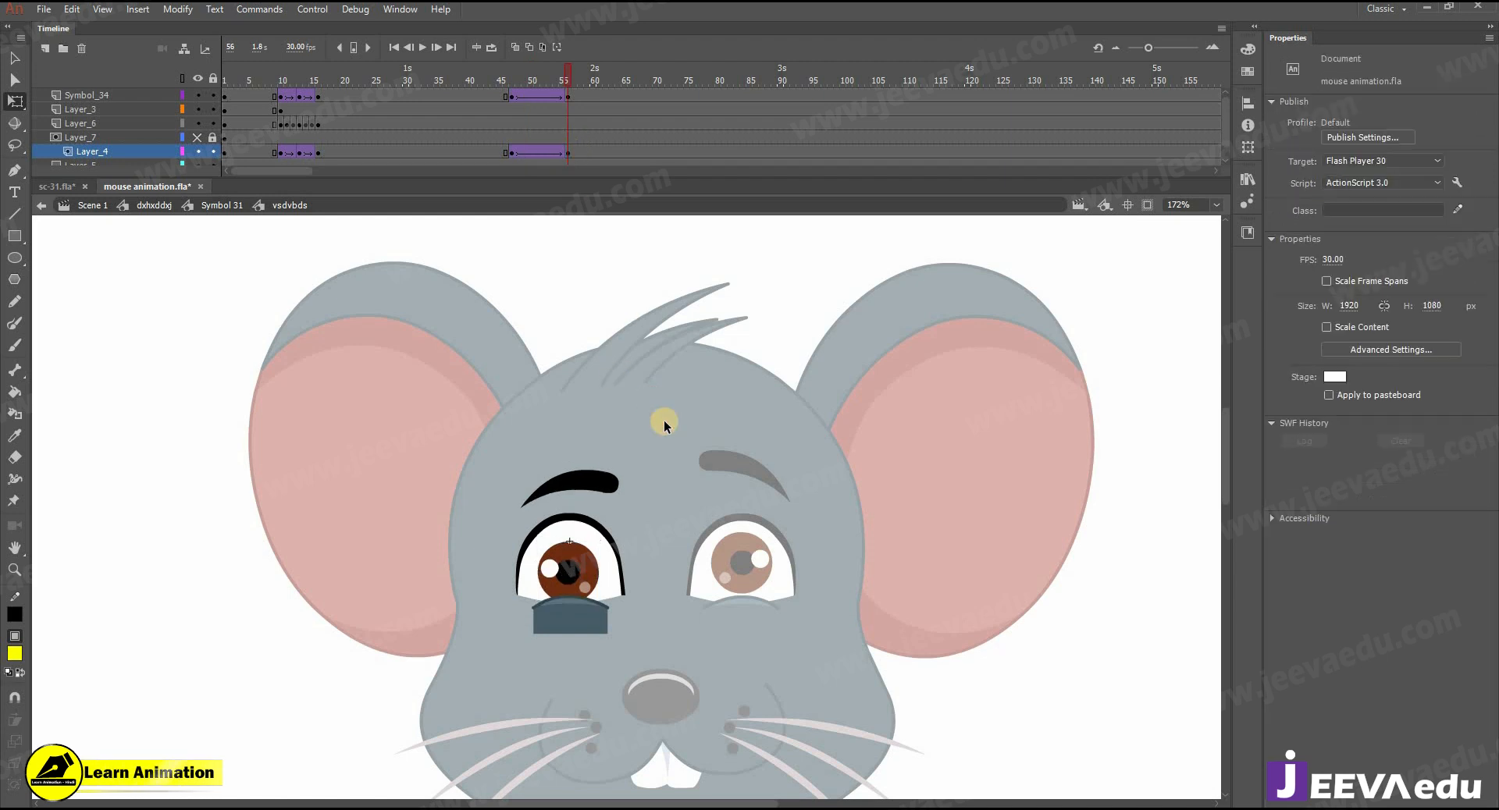
{"action": "double_click", "coordinate": [741, 564]}
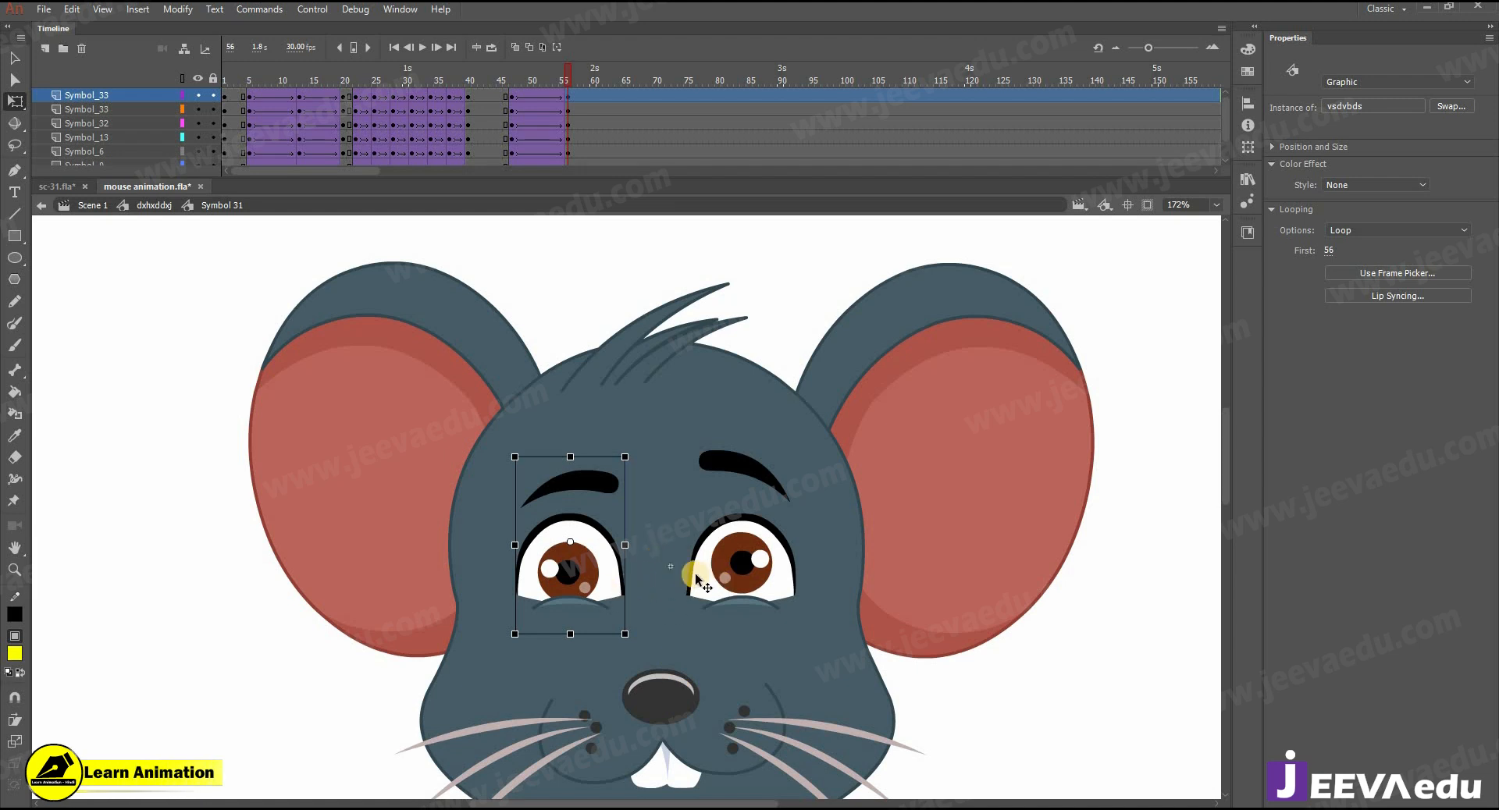
- Open the right eye symbol and create a classic tween between keyframes 47 and 56 on its eyebrow layer, with an ease of 100
{"action": "left_click", "coordinate": [741, 582]}
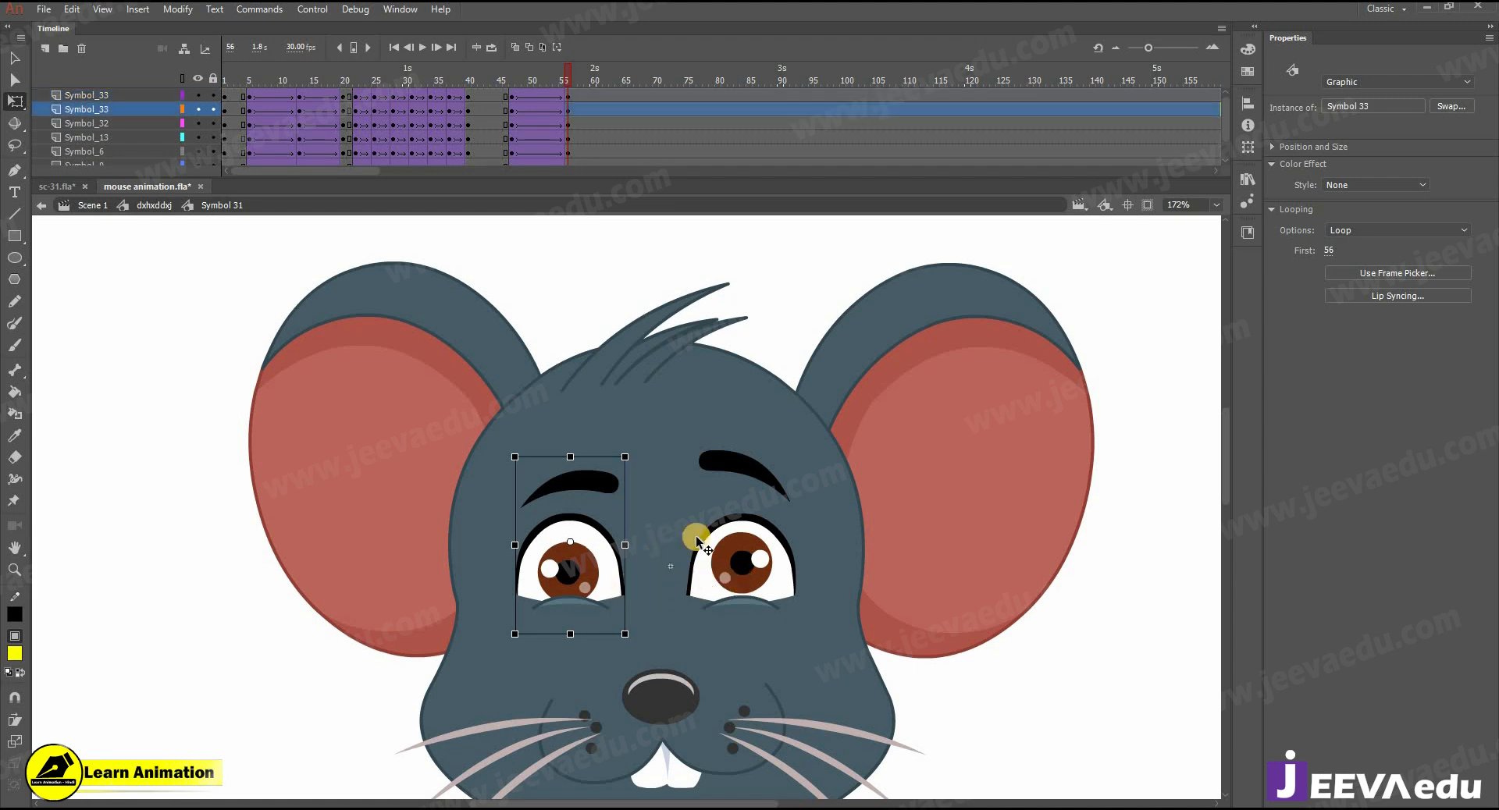
{"action": "double_click", "coordinate": [749, 575]}
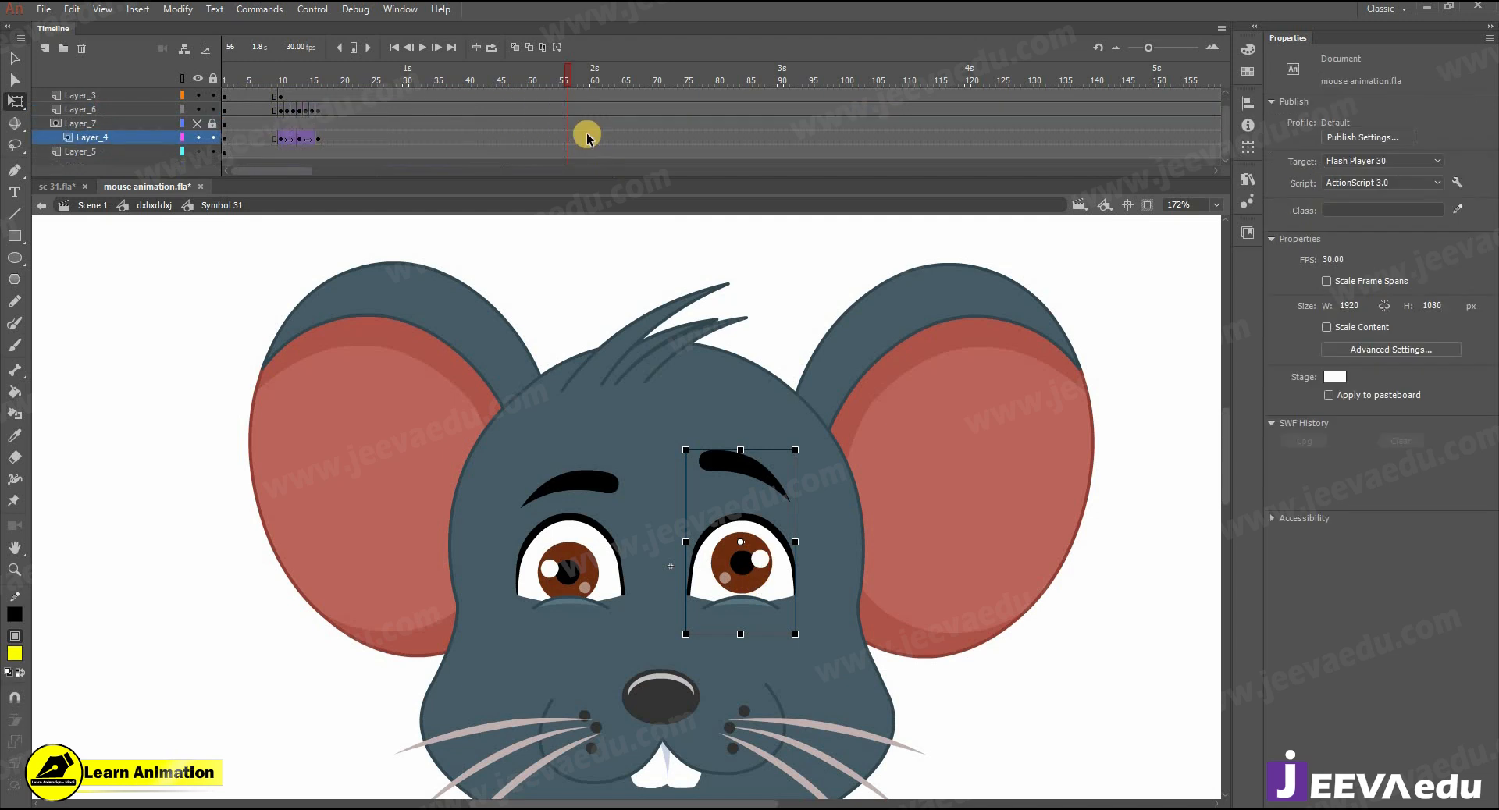
{"action": "left_click", "coordinate": [562, 96]}
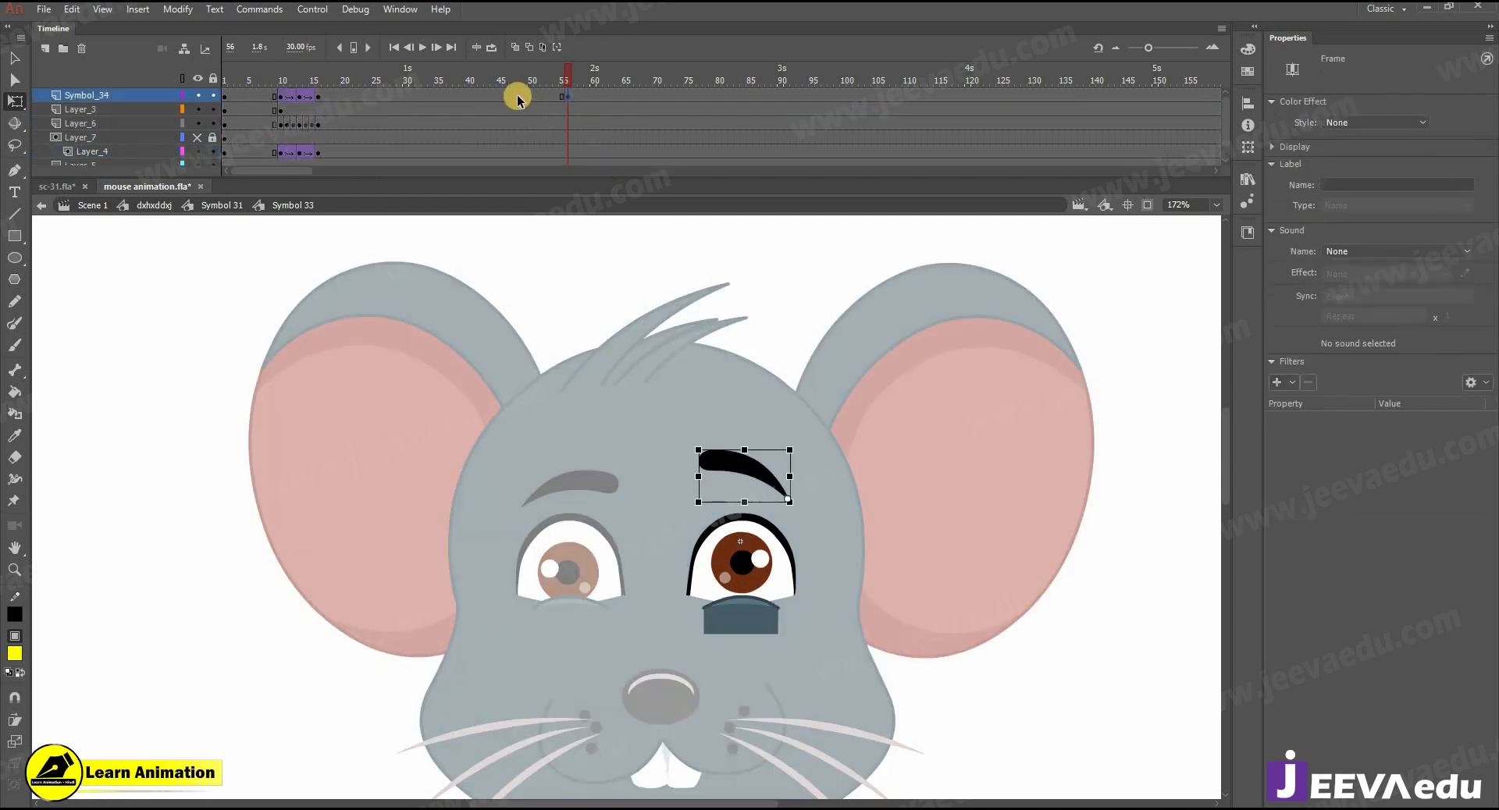
{"action": "left_click", "coordinate": [512, 96]}
{"action": "right_click", "coordinate": [527, 96]}
{"action": "left_click", "coordinate": [558, 141]}
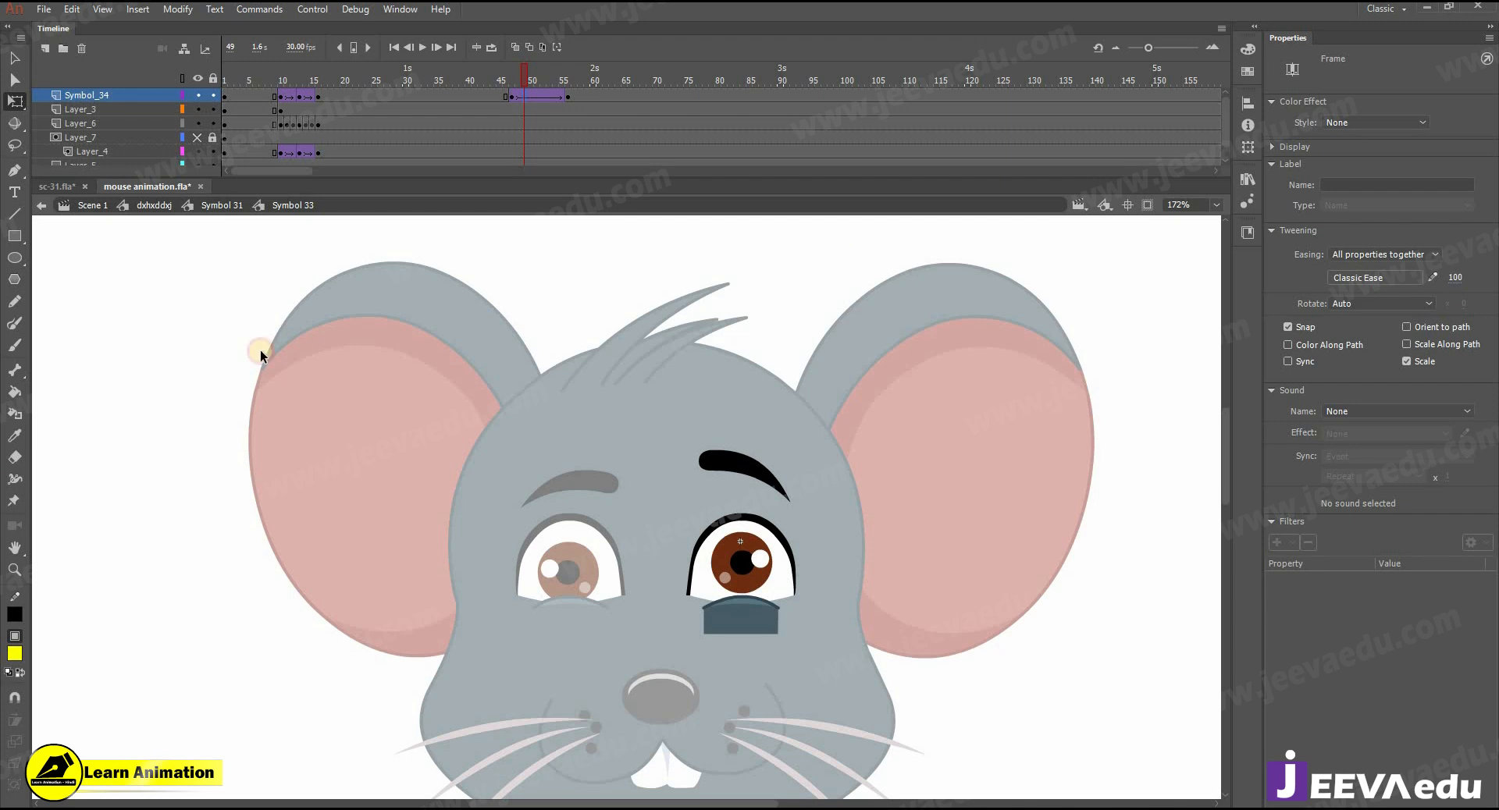
- Rotate the right eyebrow at frame 56 so its inner end drops slightly towards the eye
{"action": "left_click", "coordinate": [568, 97]}
{"action": "left_click", "coordinate": [703, 443]}
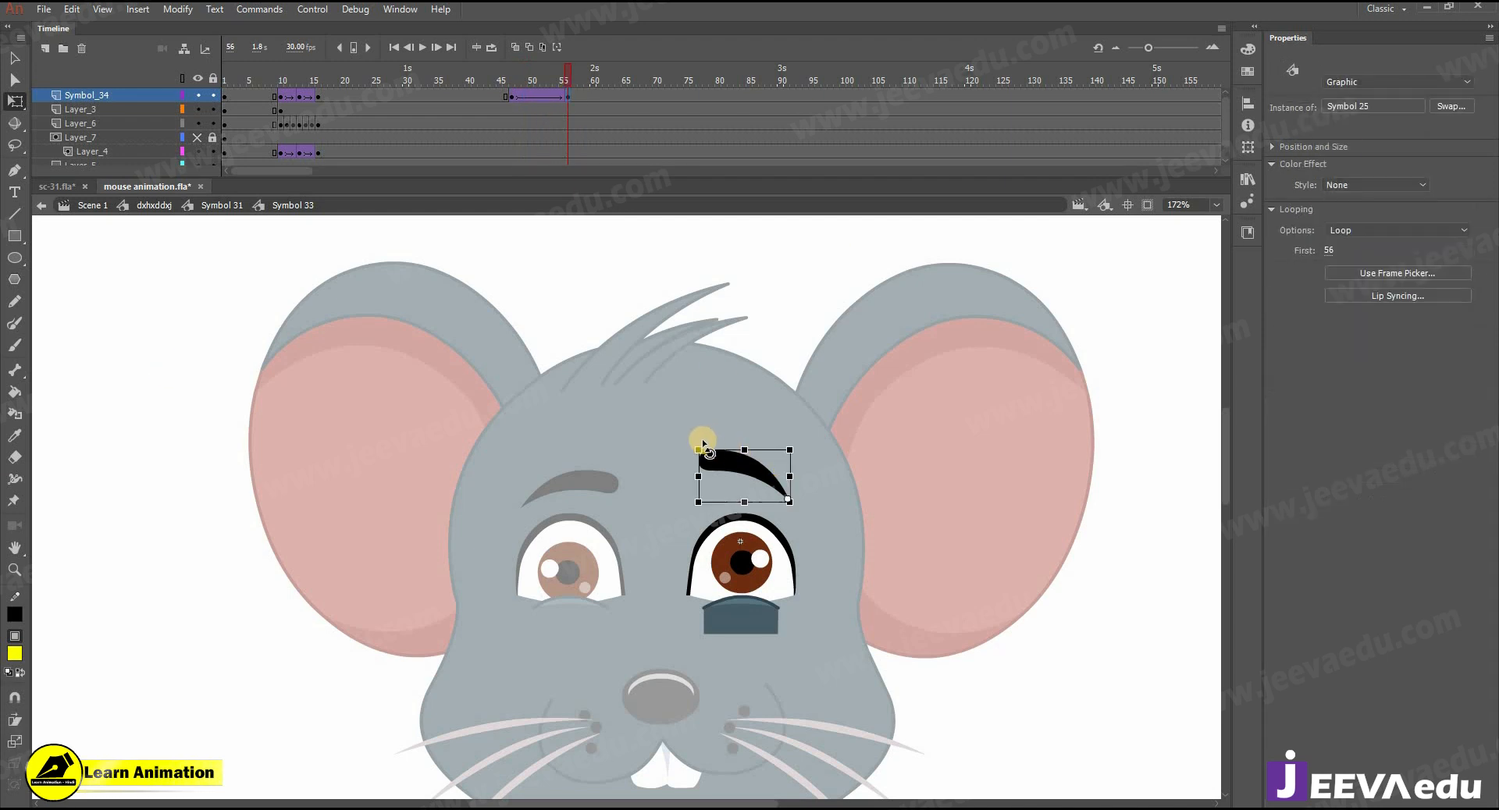
{"action": "left_click_drag", "start_coordinate": [698, 453], "coordinate": [711, 462]}
- Insert keyframes at frames 56 and 47 on the right iris layer and create a classic tween between them
{"action": "left_click", "coordinate": [737, 563]}
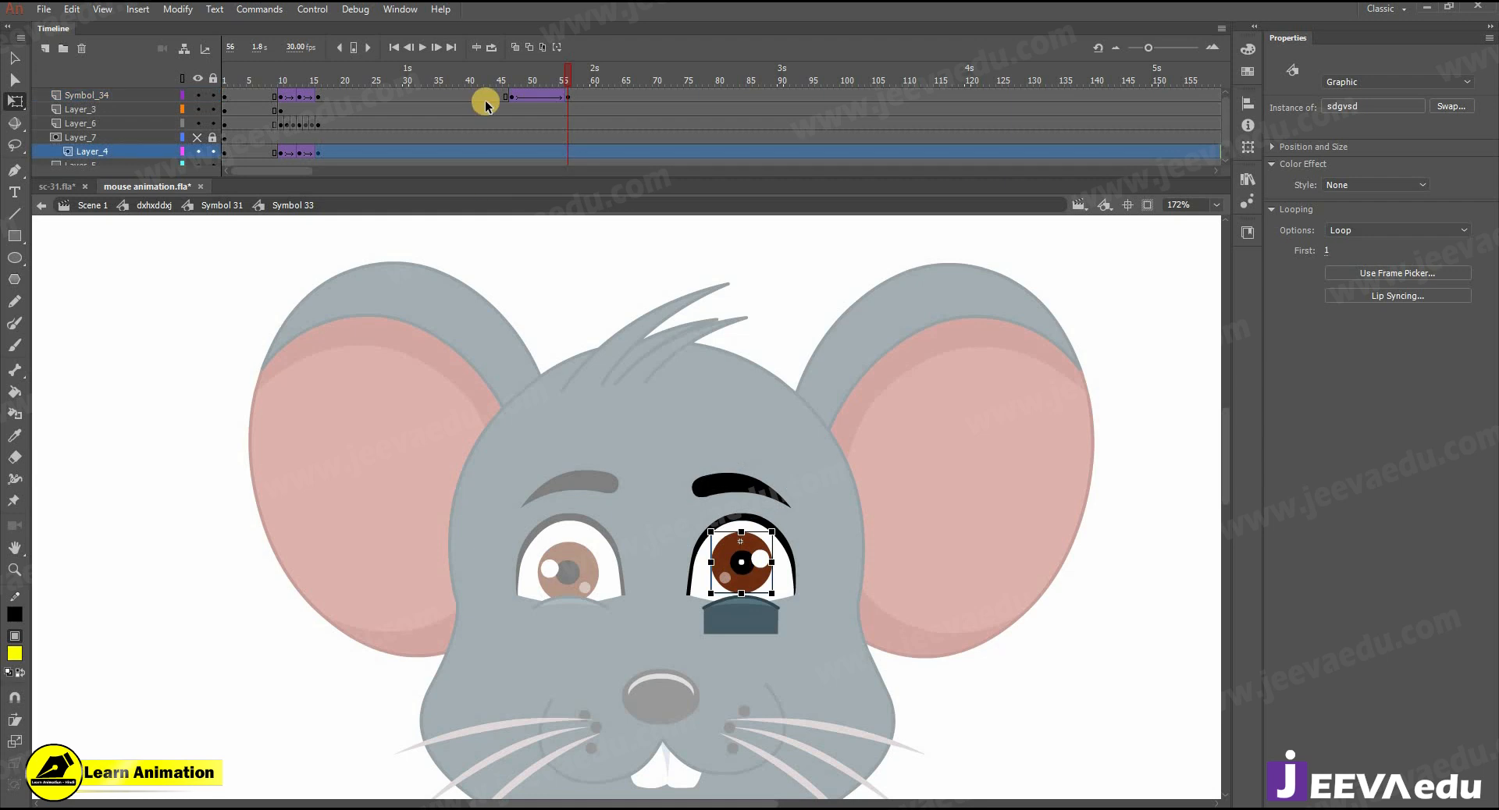
{"action": "right_click", "coordinate": [520, 151]}
{"action": "left_click", "coordinate": [569, 194]}
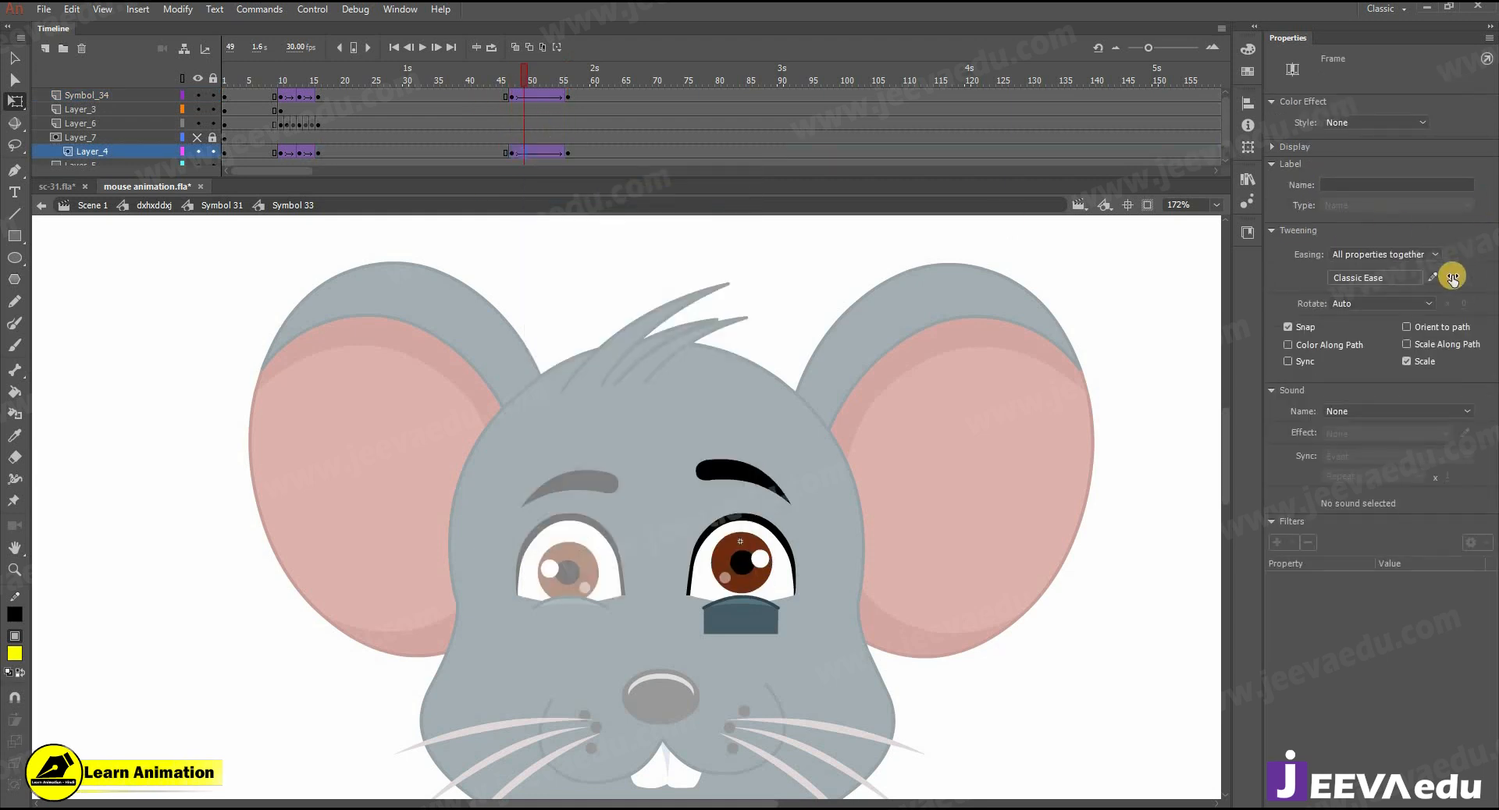
- Shift the right iris slightly down at frame 56 and play back the eye animation
{"action": "left_click", "coordinate": [567, 151]}
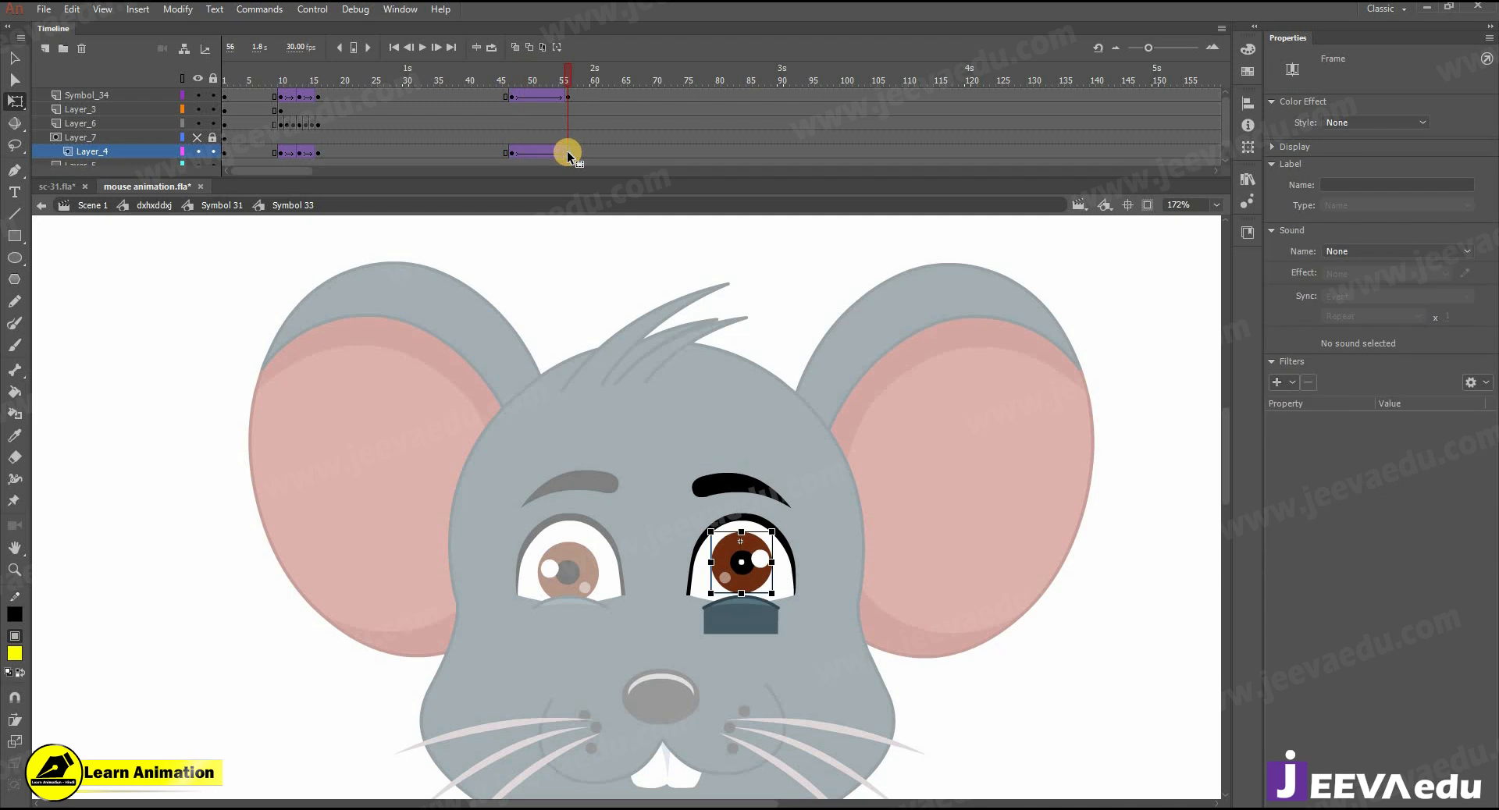
{"action": "key", "text": "shift+Down"}
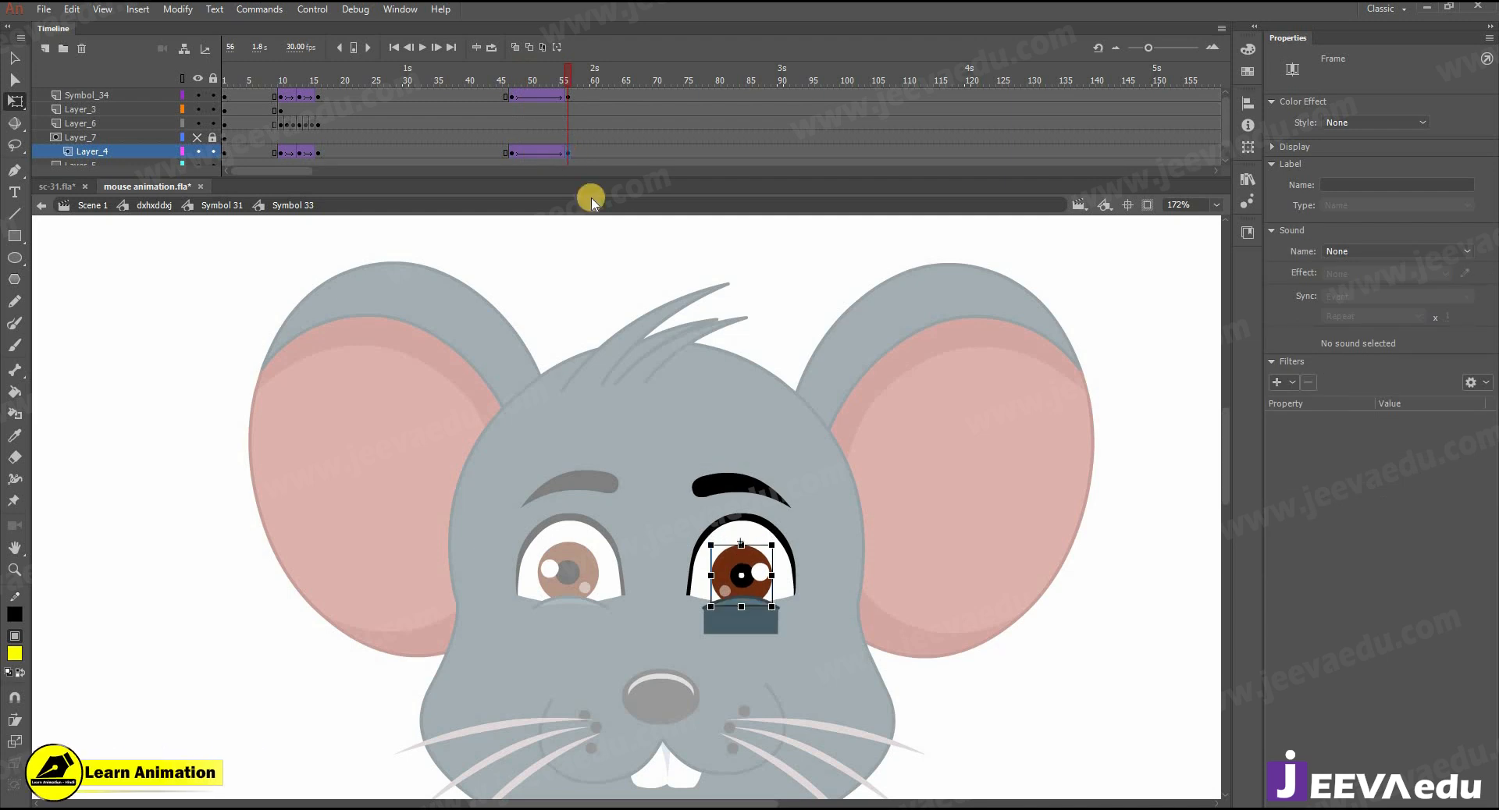
{"action": "left_click", "coordinate": [534, 82]}
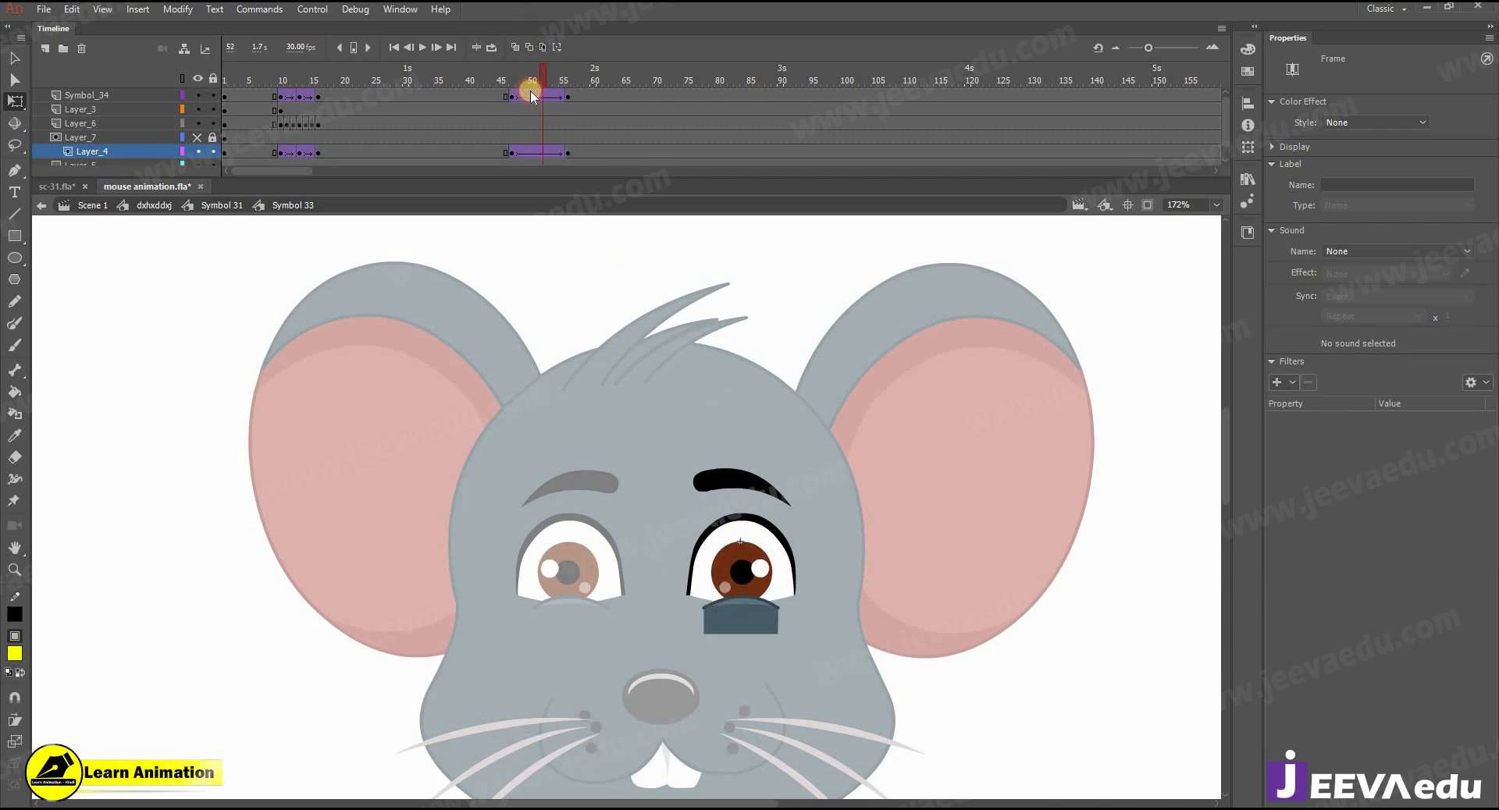
{"action": "key", "text": "Return"}
- Check the head motion up to frame 63, go up to the body symbol and reopen the head symbol
{"action": "left_click", "coordinate": [222, 204]}
{"action": "left_click_drag", "start_coordinate": [626, 76], "coordinate": [612, 156]}
{"action": "double_click", "coordinate": [187, 219]}
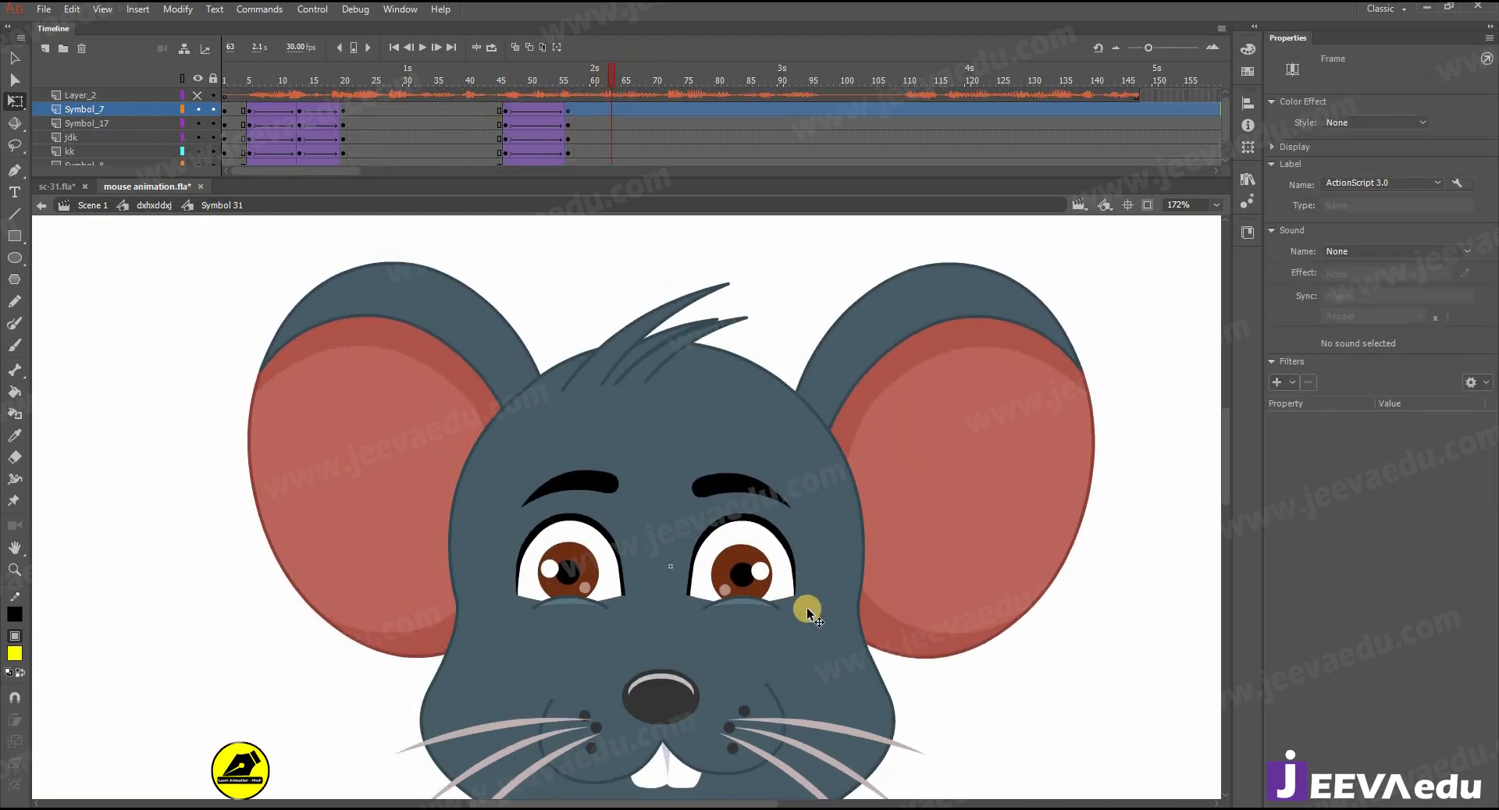
{"action": "left_click", "coordinate": [807, 609]}
{"action": "key", "text": "z"}
{"action": "left_click", "coordinate": [708, 581], "text": "alt"}
{"action": "key", "text": "v"}
{"action": "double_click", "coordinate": [653, 514]}
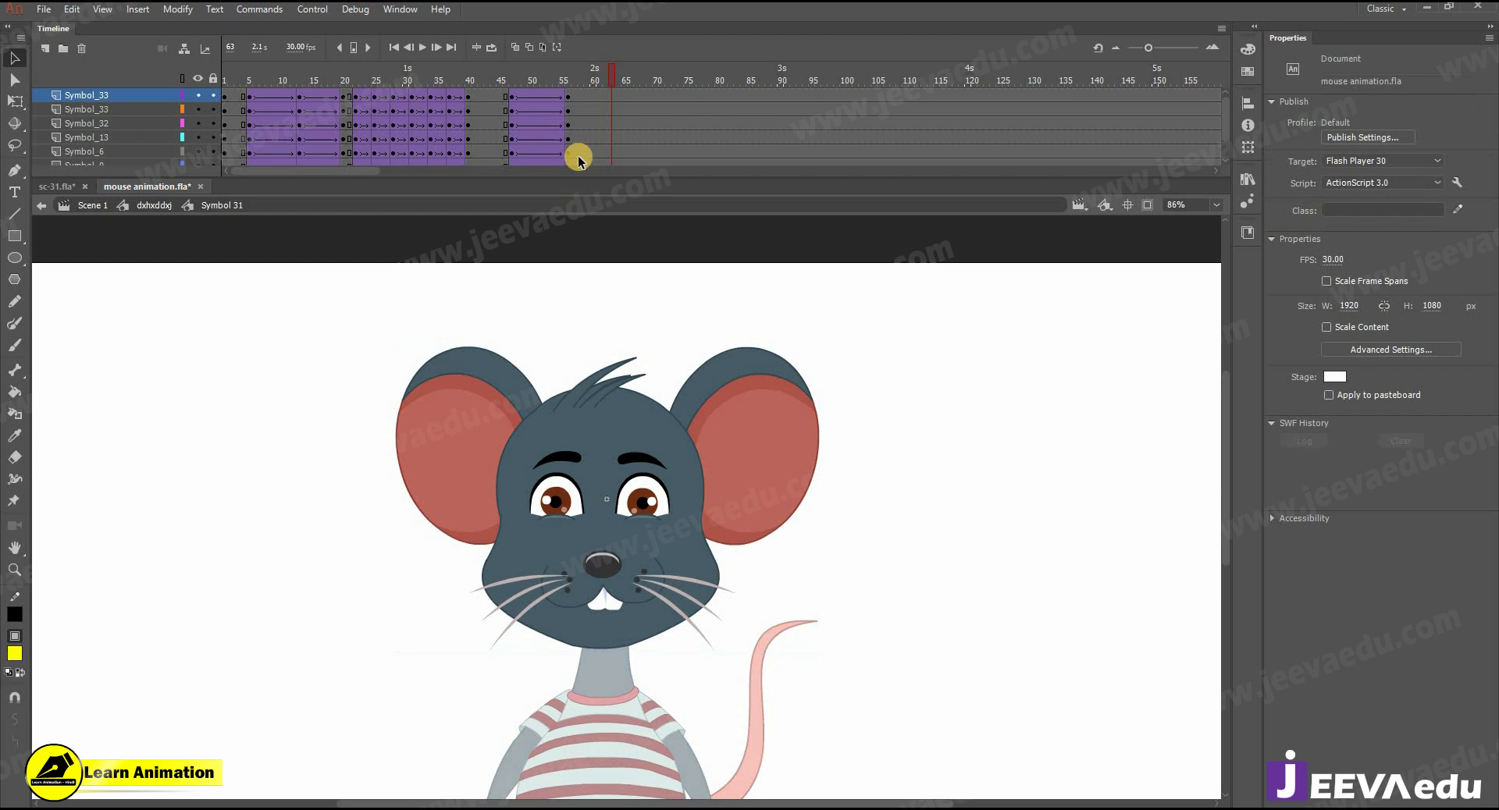
- Insert keyframes at frames 58, 61 and 64 on all head layers and create classic tweens between them
{"action": "left_click", "coordinate": [577, 108]}
{"action": "left_click_drag", "start_coordinate": [581, 97], "coordinate": [601, 194]}
{"action": "key", "text": "F6"}
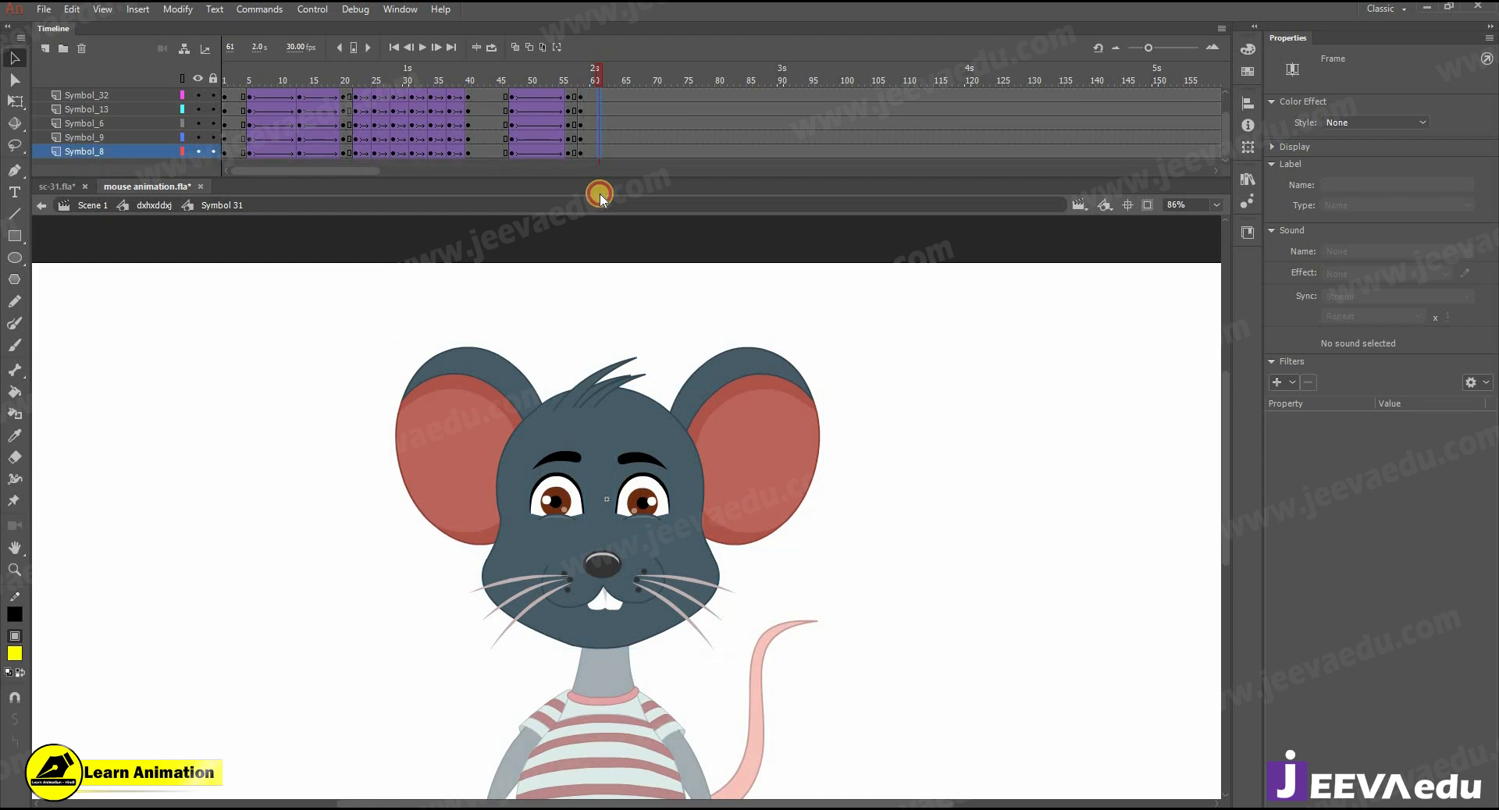
{"action": "key", "text": "F6"}
{"action": "left_click_drag", "start_coordinate": [624, 97], "coordinate": [625, 174]}
{"action": "left_click", "coordinate": [617, 68]}
{"action": "key", "text": "F6"}
{"action": "left_click_drag", "start_coordinate": [587, 96], "coordinate": [589, 140]}
{"action": "right_click", "coordinate": [591, 143]}
{"action": "left_click", "coordinate": [602, 73]}
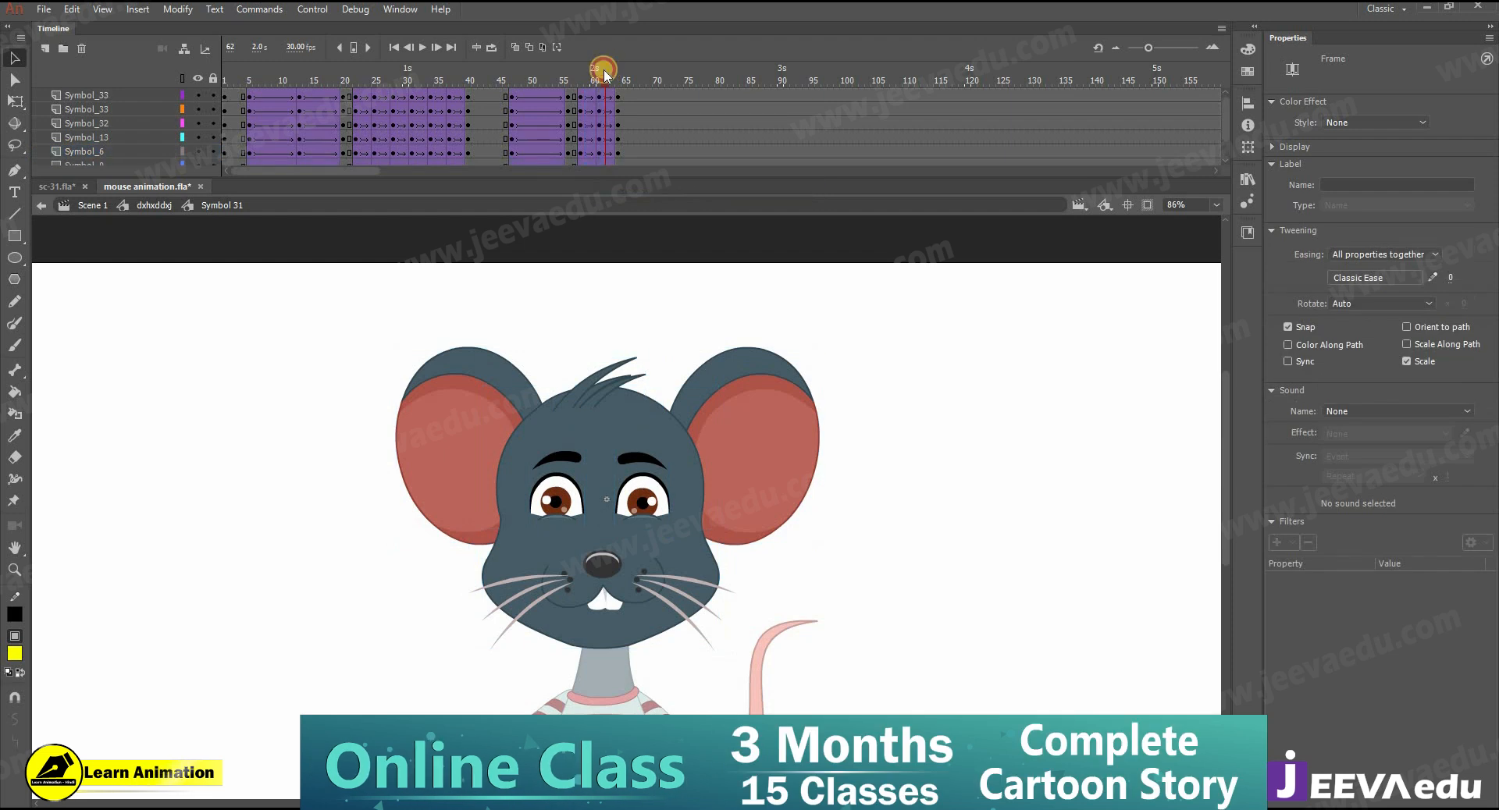
- At frame 61, shift the eyes and muzzle slightly down and the ears slightly up
{"action": "key", "text": "z"}
{"action": "left_click", "coordinate": [625, 511]}
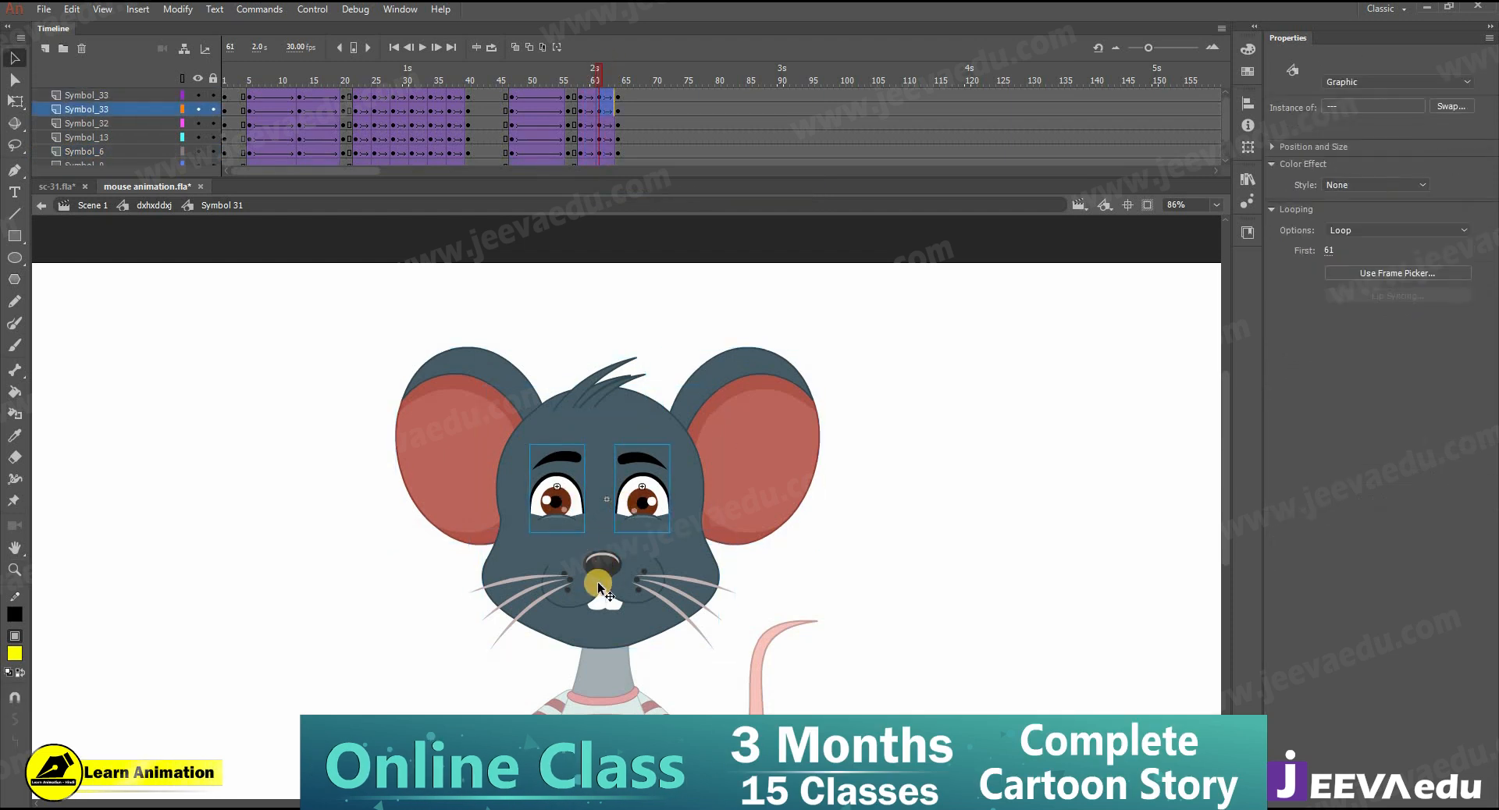
{"action": "left_click", "coordinate": [604, 563], "text": "shift"}
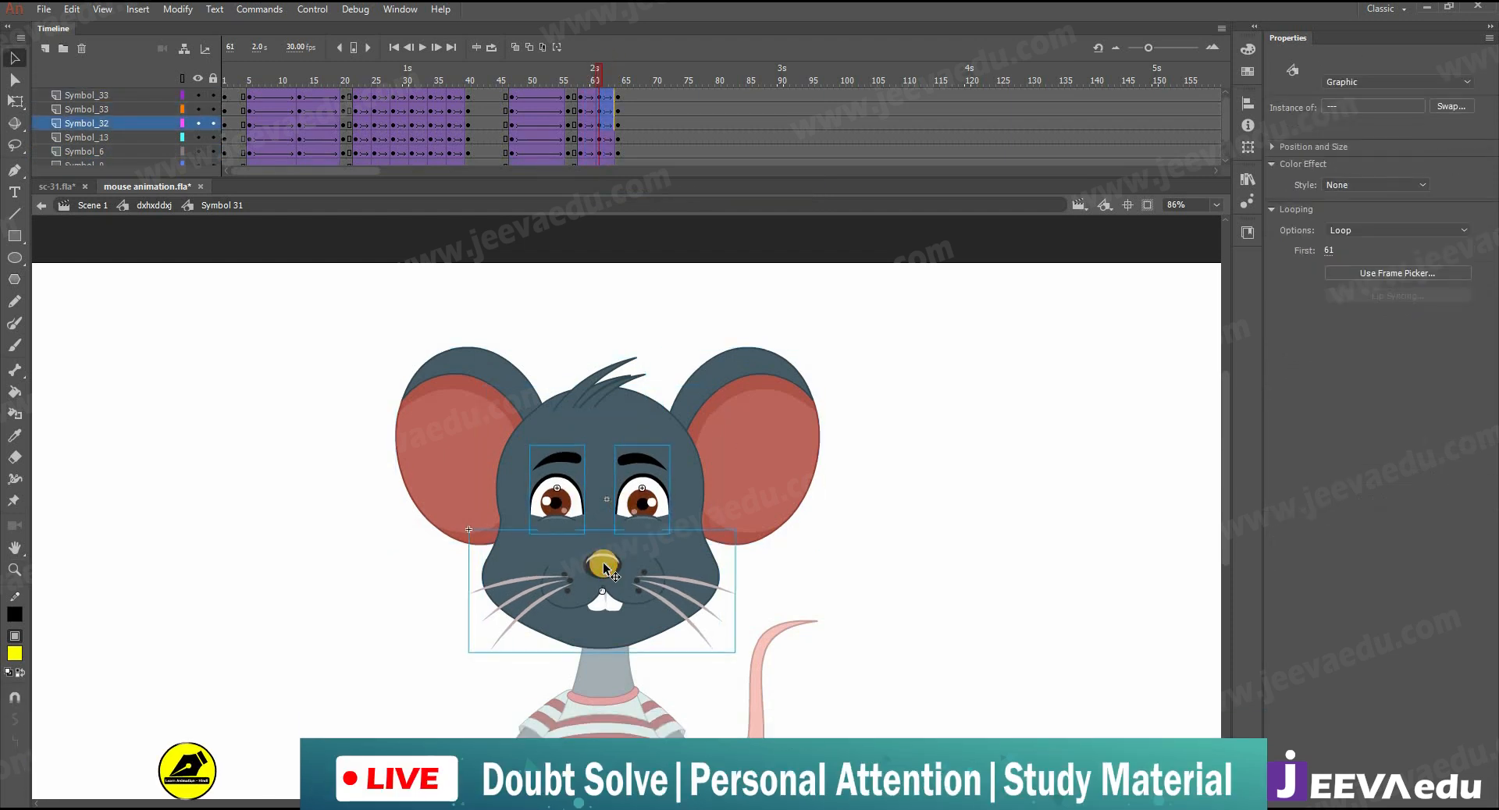
{"action": "left_click", "coordinate": [467, 448]}
{"action": "left_click", "coordinate": [756, 402], "text": "shift"}
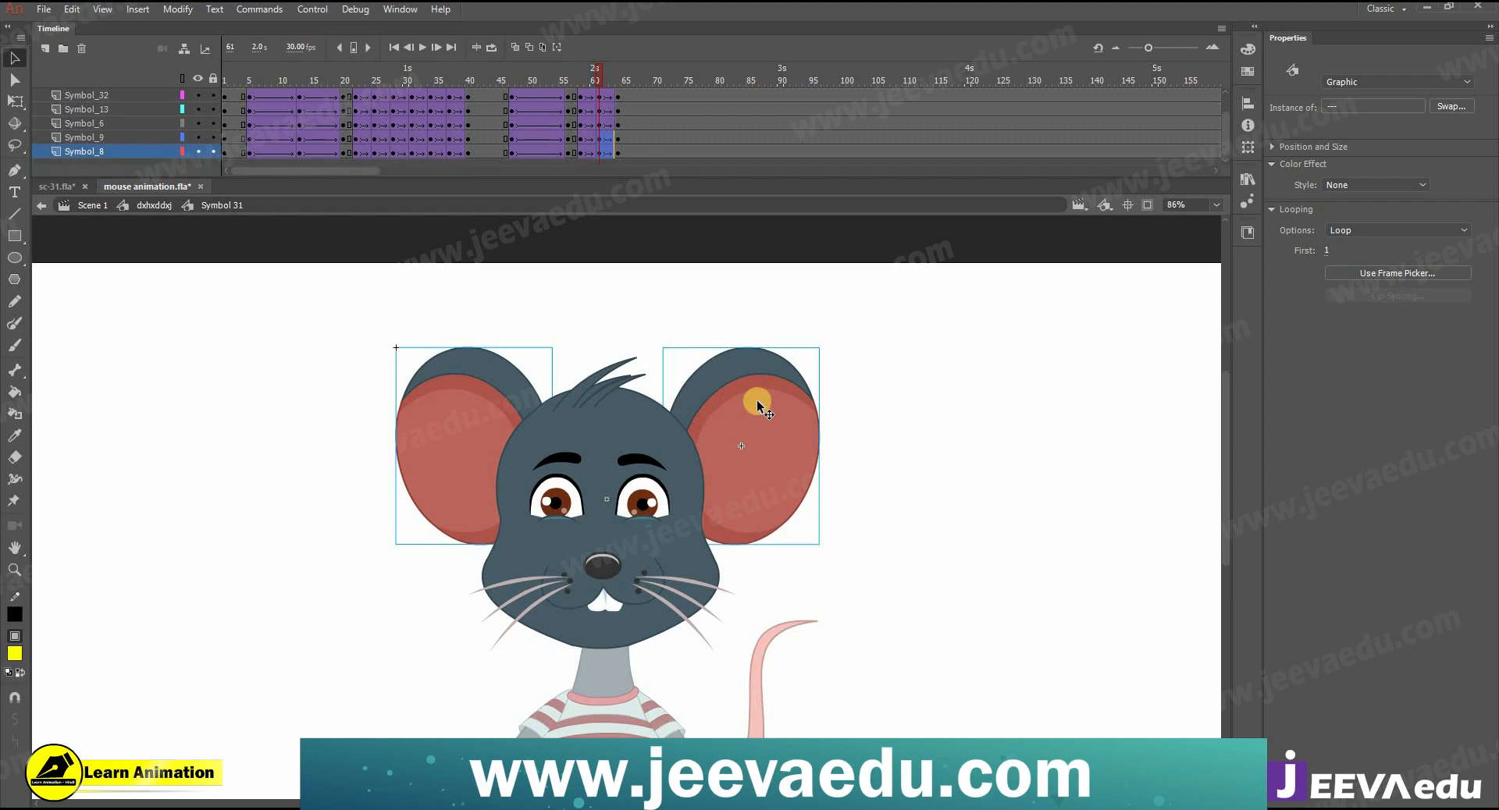
- Duplicate the head bounce keyframes from frames 58–64 on all layers so the motion repeats up to frame 76
{"action": "mouse_move", "coordinate": [604, 79]}
{"action": "left_mouse_down"}
{"action": "mouse_move", "coordinate": [621, 71]}
{"action": "mouse_move", "coordinate": [576, 78]}
{"action": "left_mouse_up"}
{"action": "left_click_drag", "start_coordinate": [581, 151], "coordinate": [636, 92]}
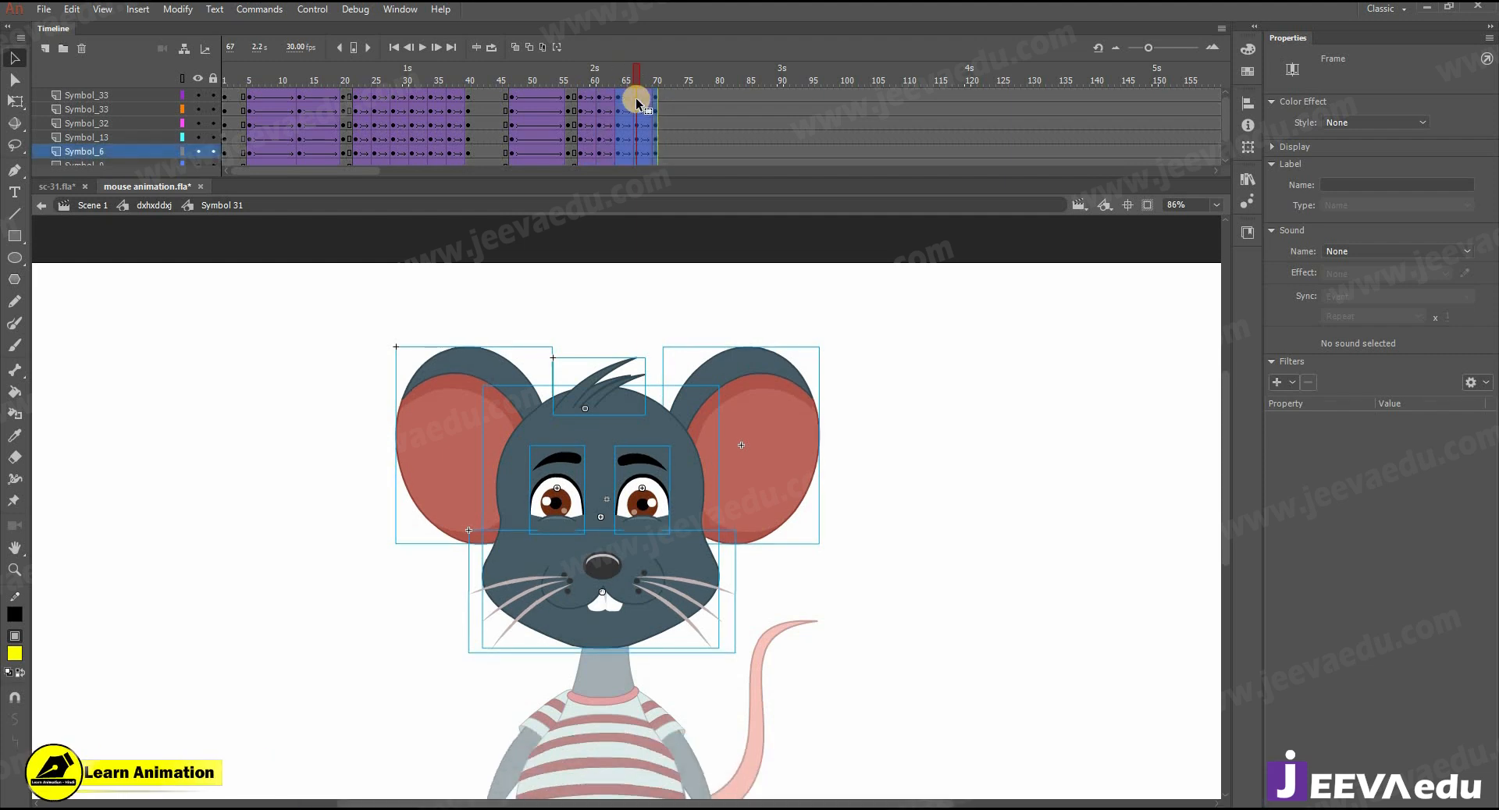
{"action": "left_click_drag", "start_coordinate": [623, 97], "coordinate": [655, 101]}
- Select all frames on the head layers and synchronize their symbols
{"action": "right_click", "coordinate": [655, 101]}
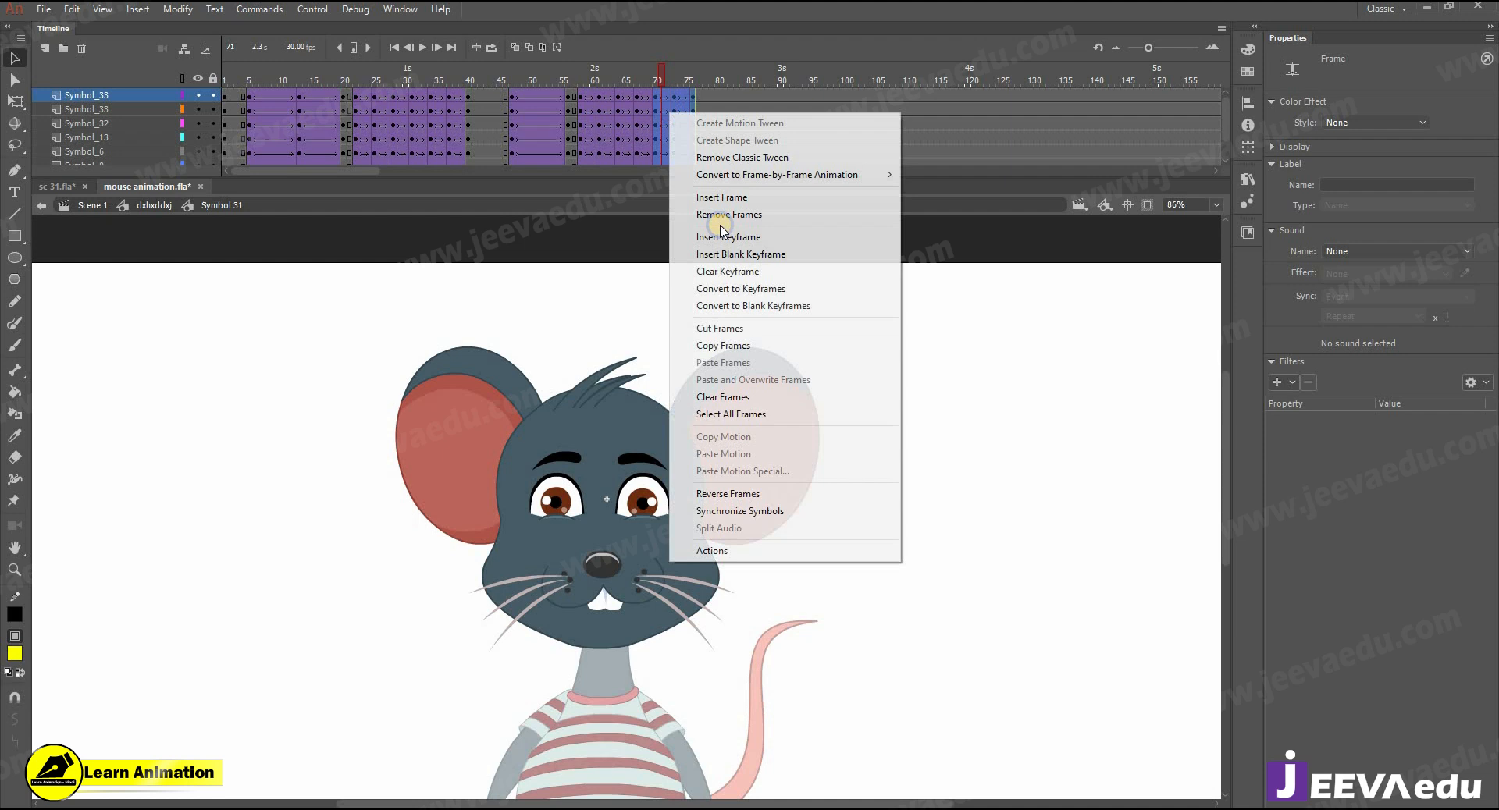
{"action": "left_click", "coordinate": [748, 405]}
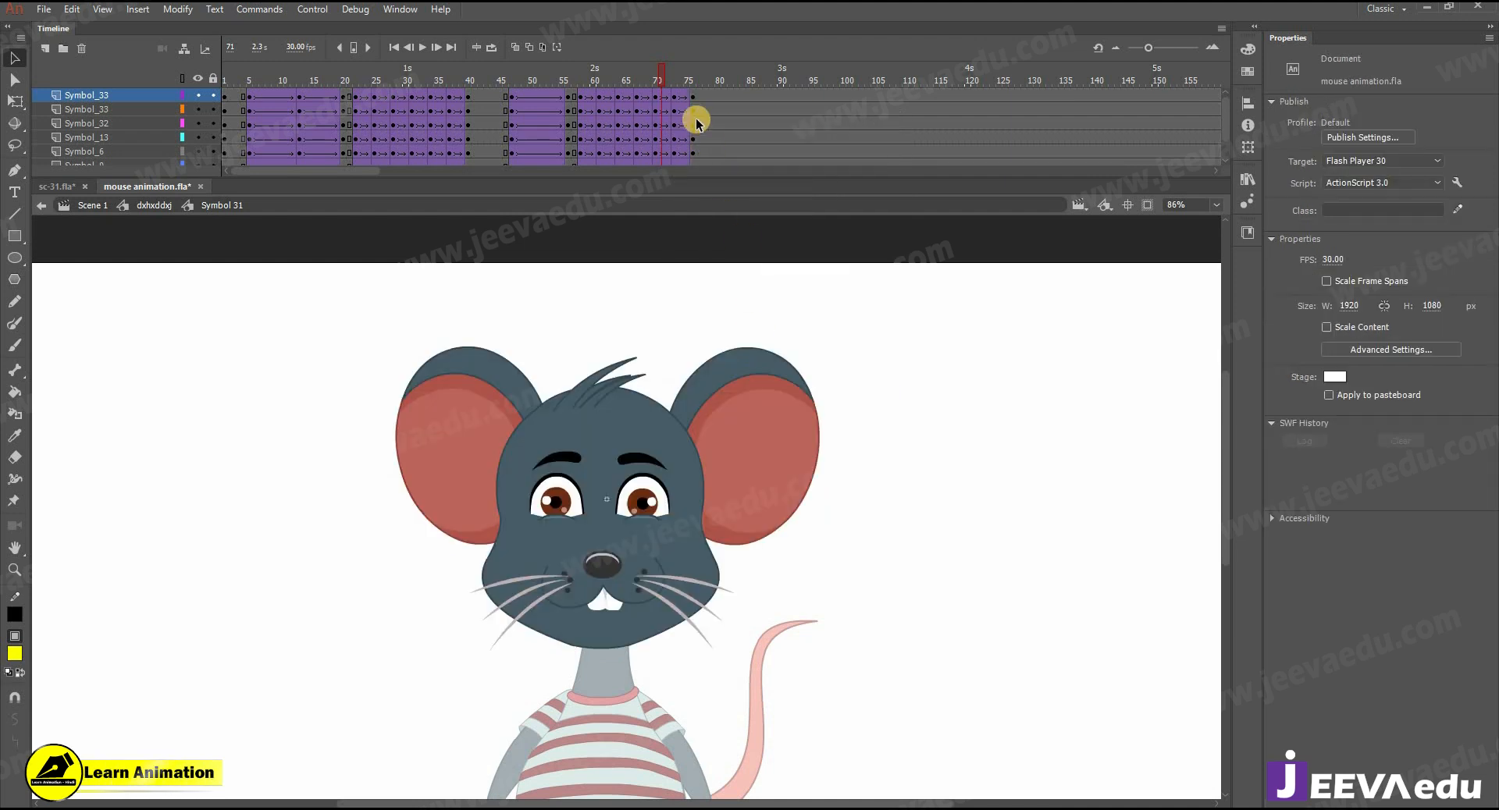
{"action": "left_click", "coordinate": [675, 110]}
{"action": "right_click", "coordinate": [676, 111]}
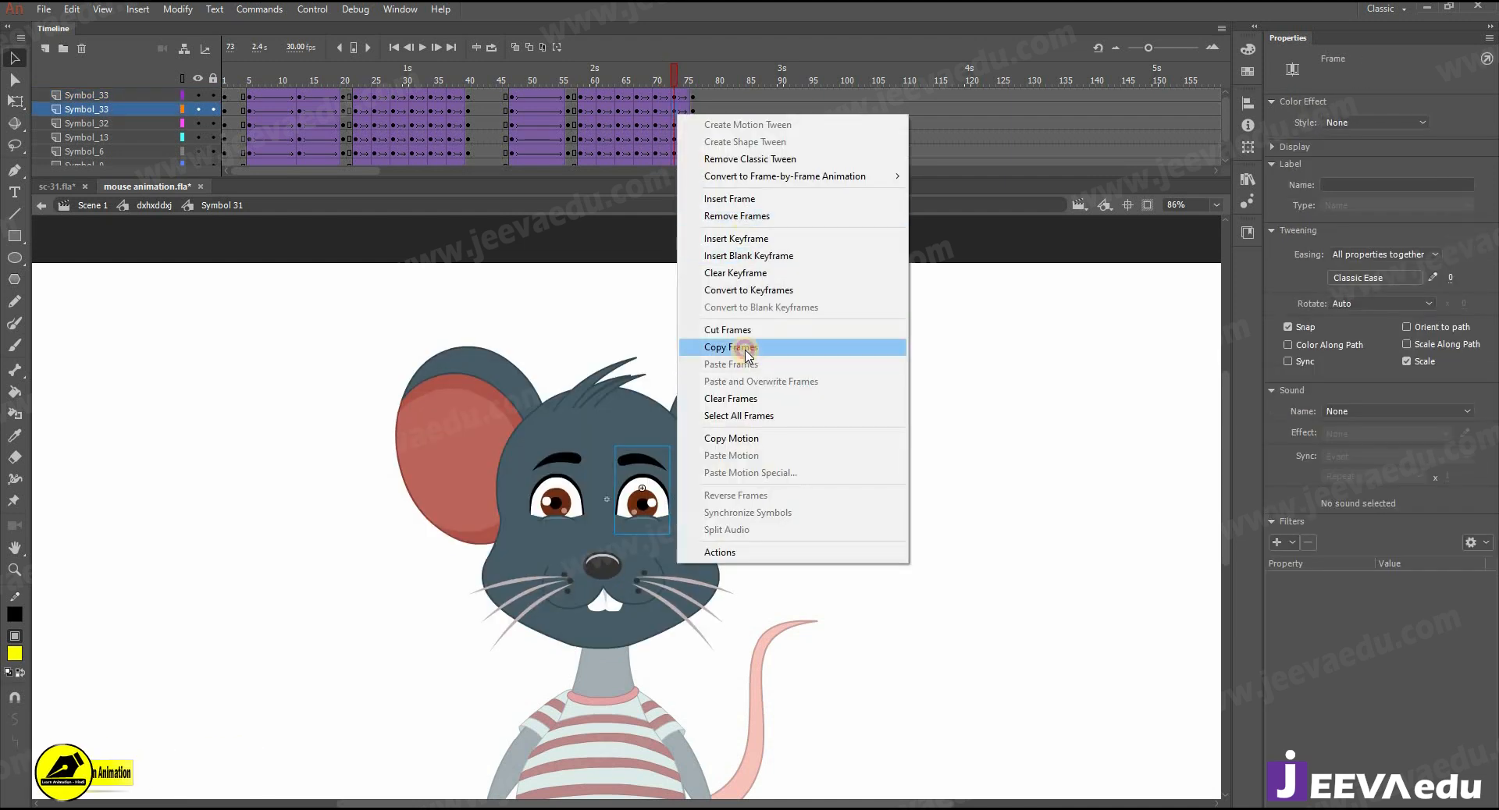
{"action": "left_click", "coordinate": [751, 415]}
{"action": "right_click", "coordinate": [644, 105]}
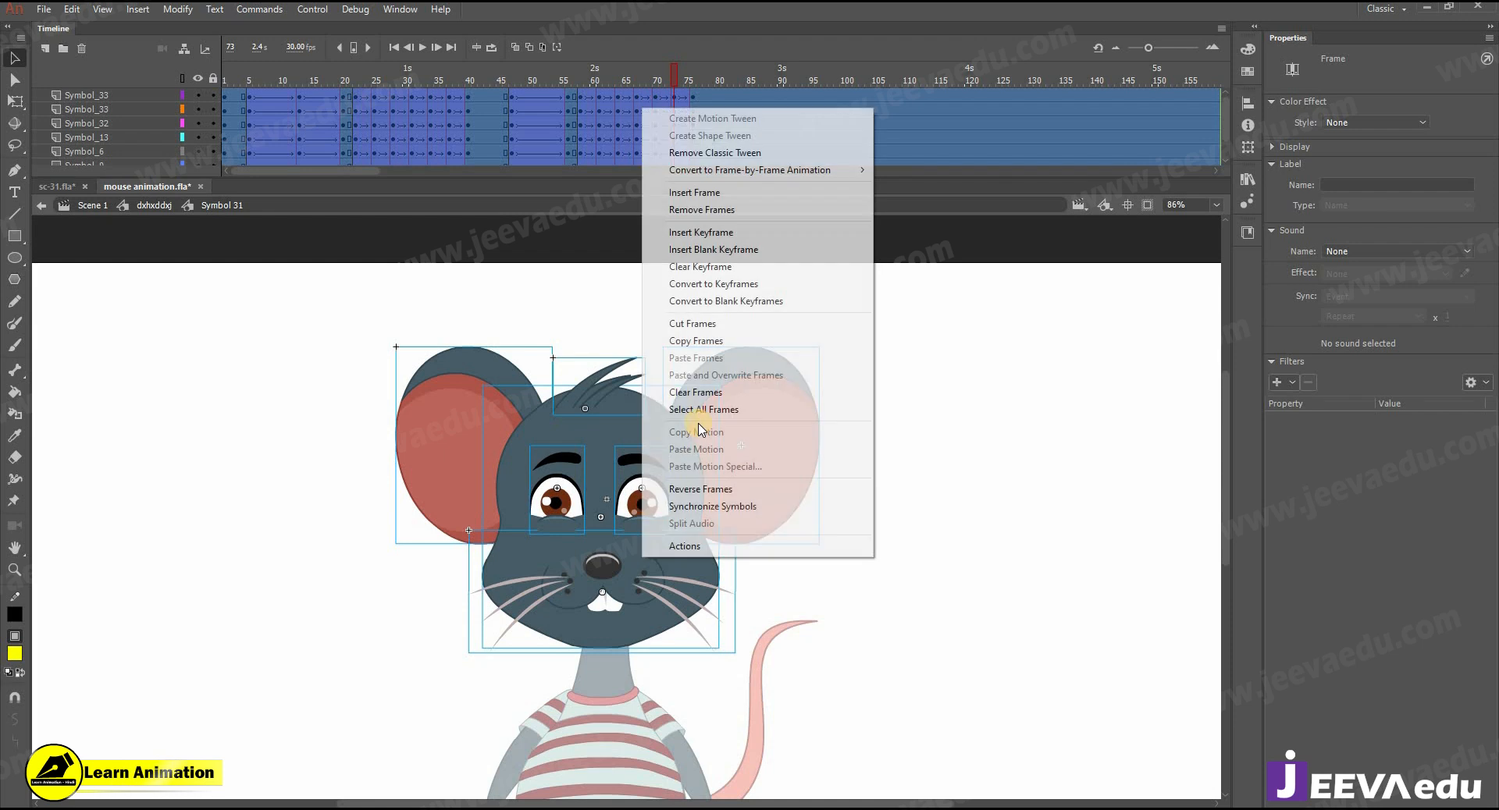
{"action": "left_click", "coordinate": [701, 506]}
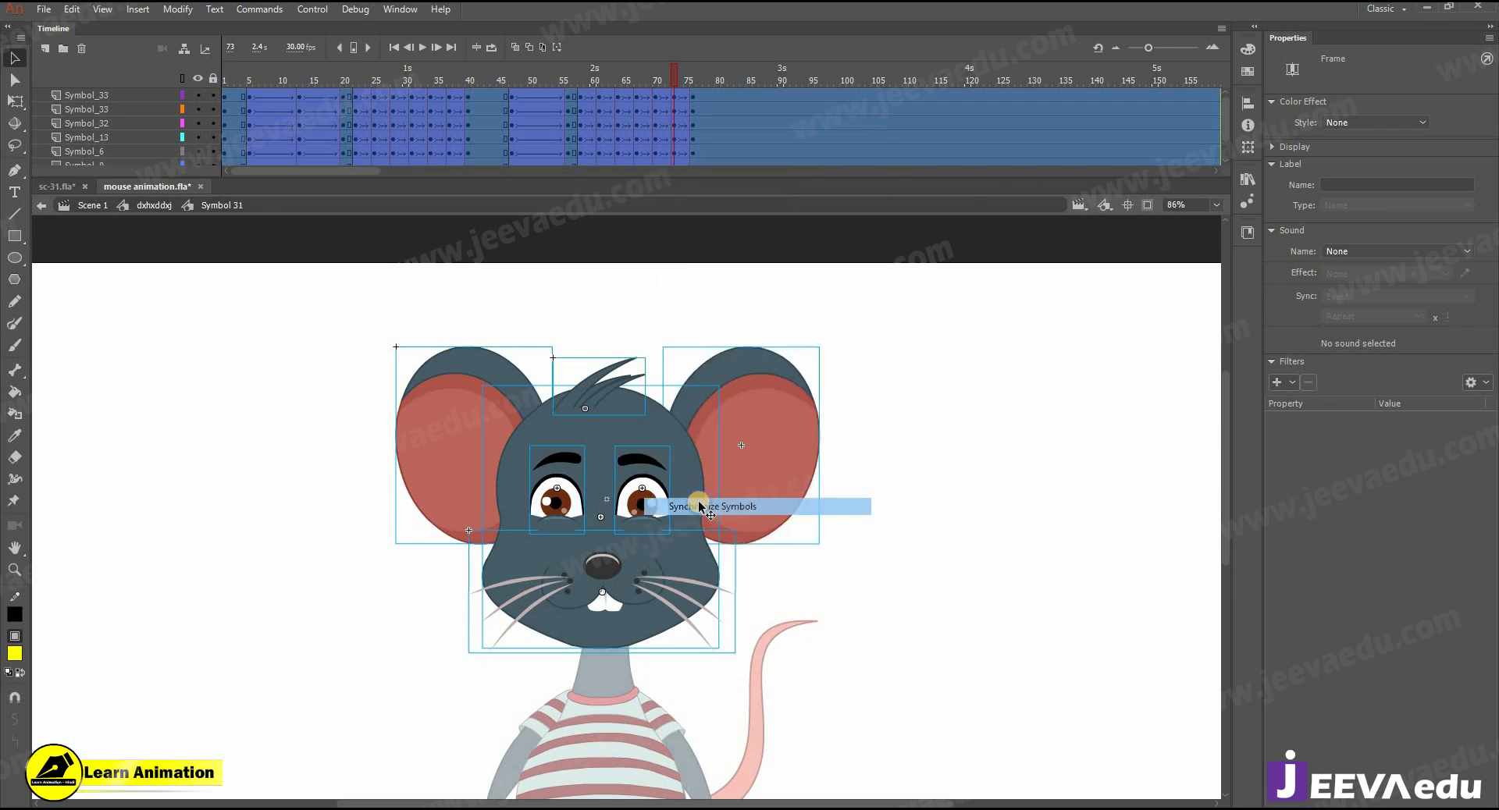
- Check the head and eyes around frame 76, go up to the body symbol and play back the animation
{"action": "left_click_drag", "start_coordinate": [675, 76], "coordinate": [705, 77]}
{"action": "left_click", "coordinate": [651, 484]}
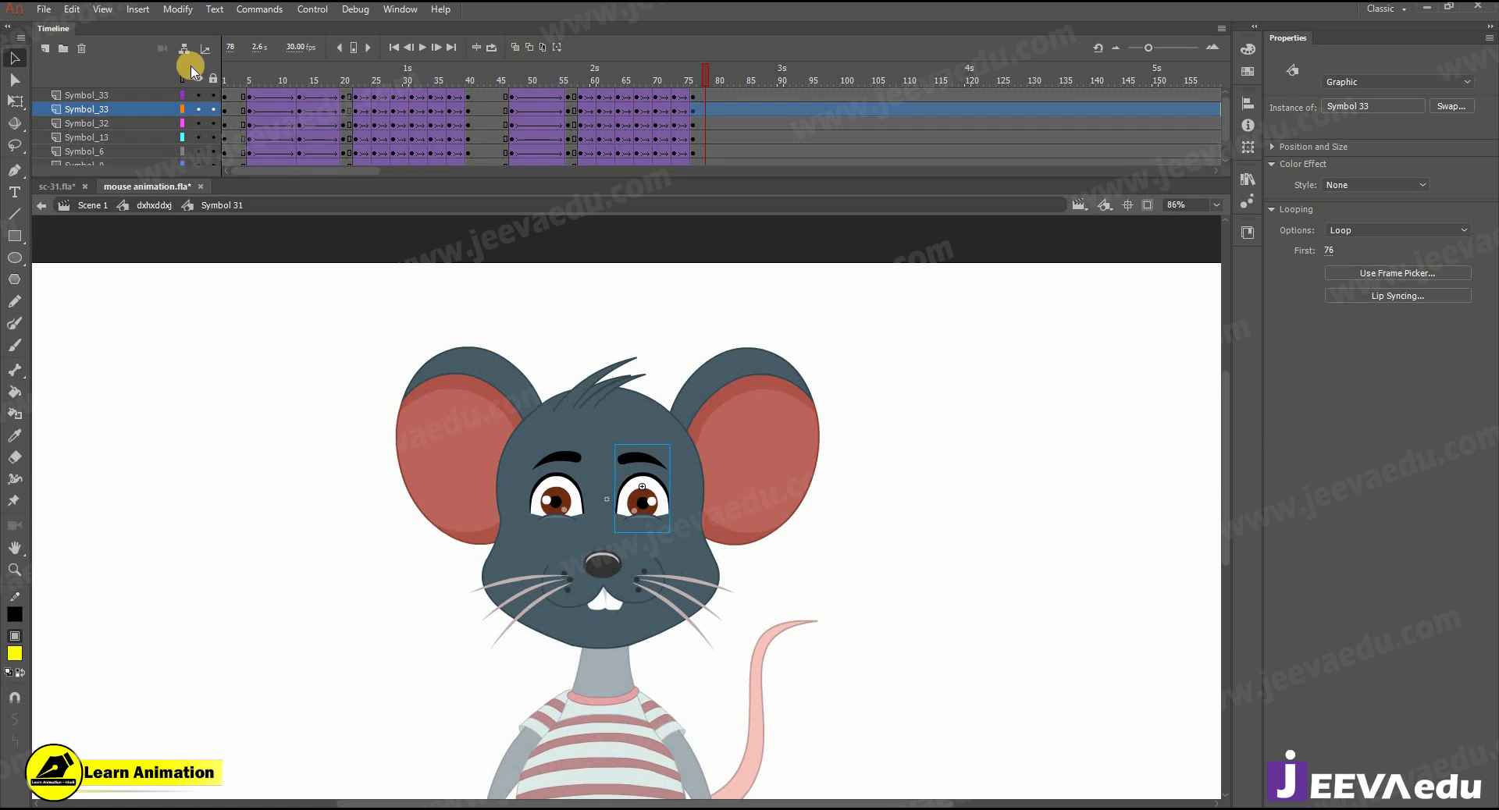
{"action": "left_click", "coordinate": [693, 83]}
{"action": "left_click", "coordinate": [667, 420]}
{"action": "left_click", "coordinate": [642, 507]}
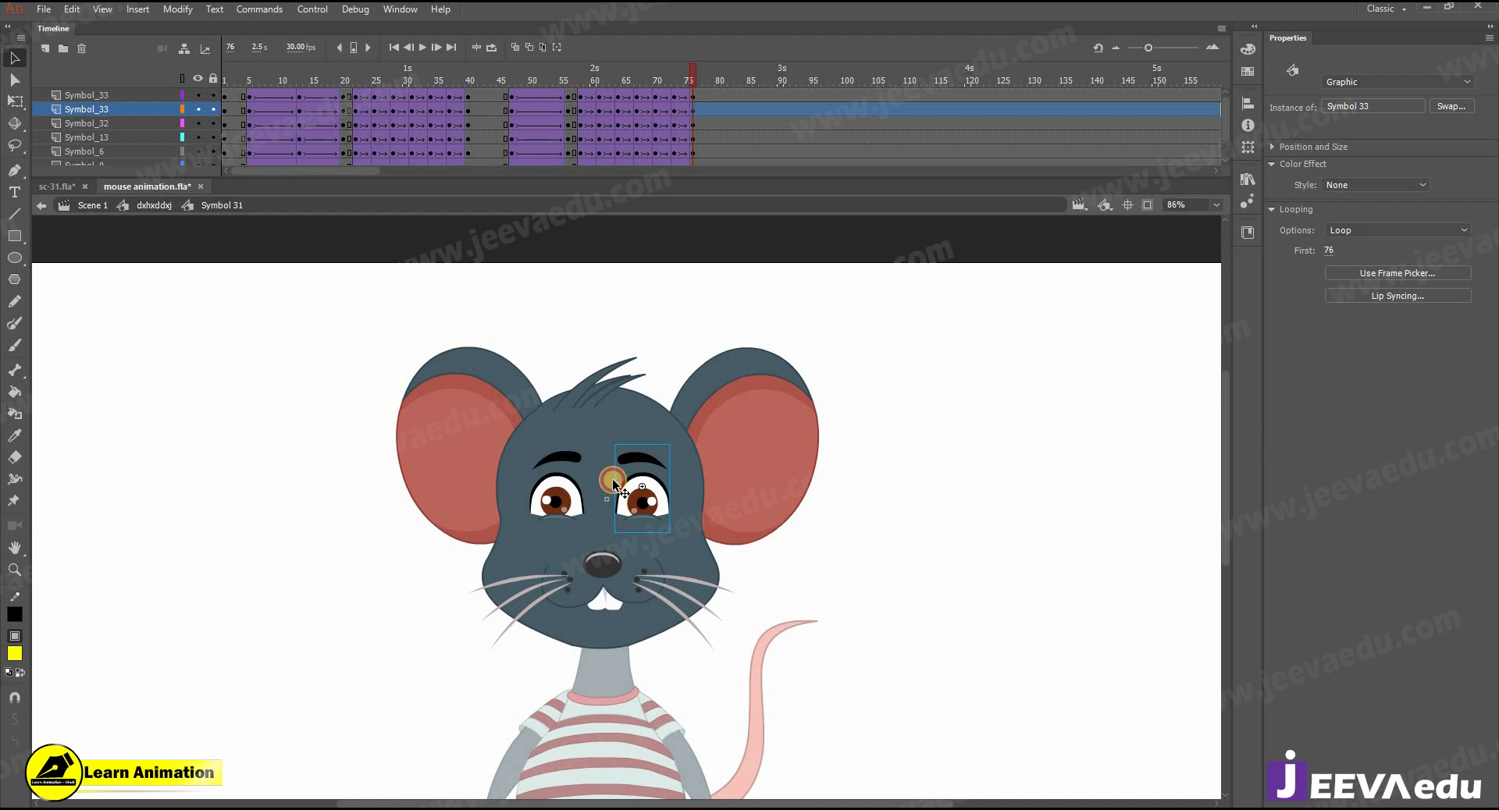
{"action": "double_click", "coordinate": [613, 481]}
{"action": "key", "text": "z"}
{"action": "key", "text": "ctrl+minus"}
{"action": "left_click_drag", "start_coordinate": [606, 81], "coordinate": [496, 102]}
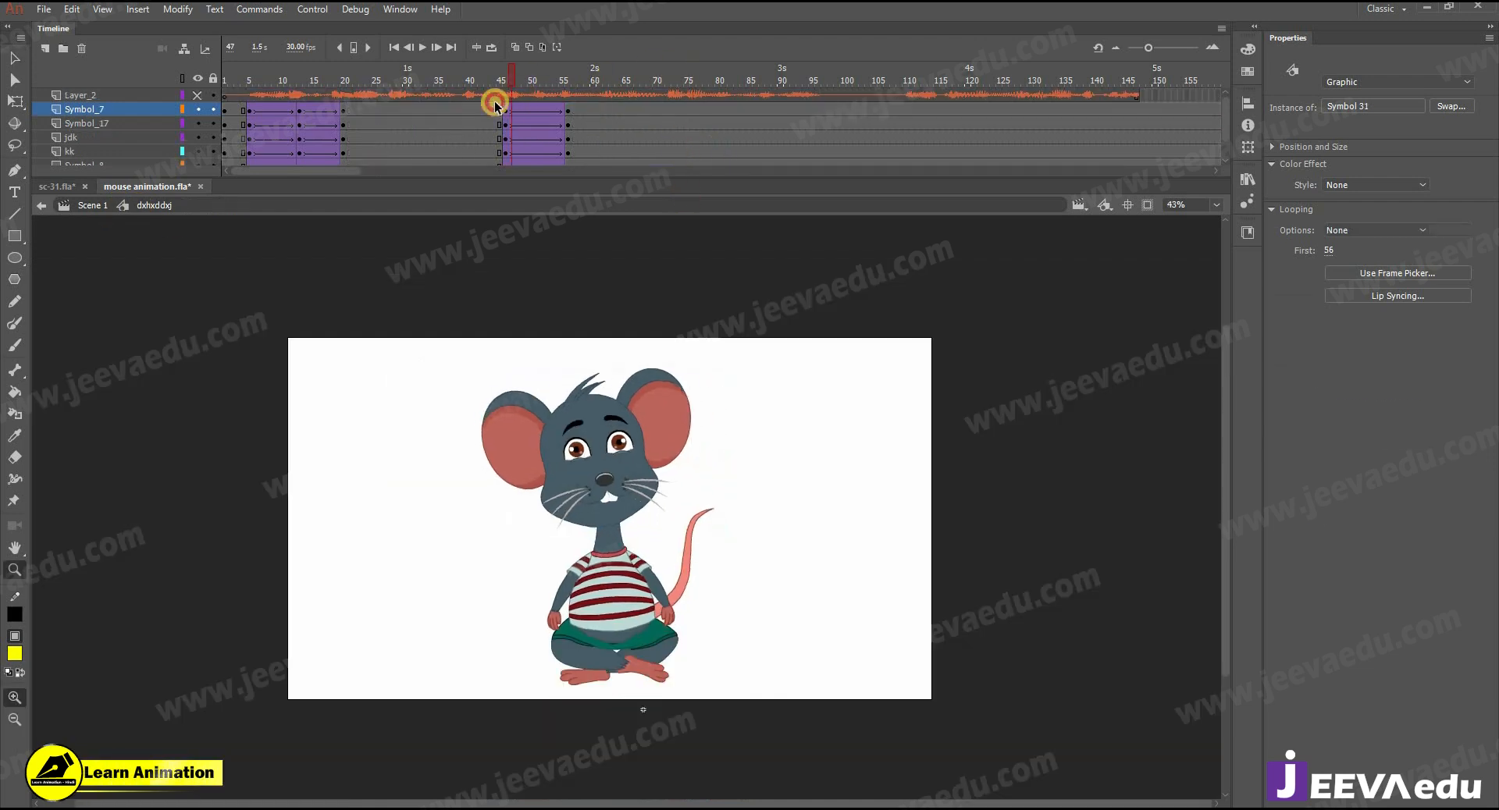
{"action": "key", "text": "Return"}
{"action": "key", "text": "Return"}
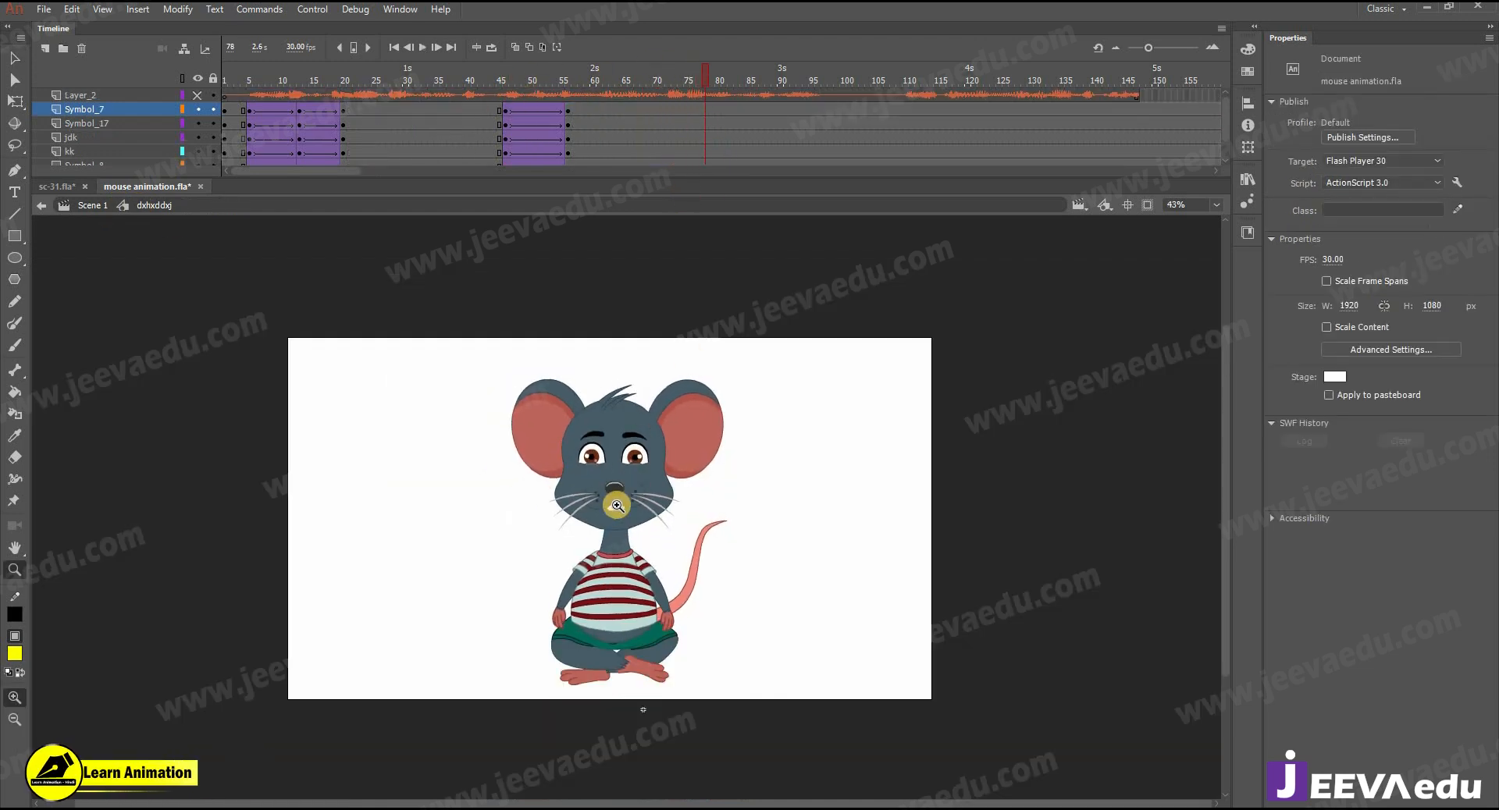
- Open the muzzle symbol inside the head and insert a keyframe at frame 78
{"action": "left_click", "coordinate": [617, 505]}
{"action": "key", "text": "v"}
{"action": "double_click", "coordinate": [625, 485]}
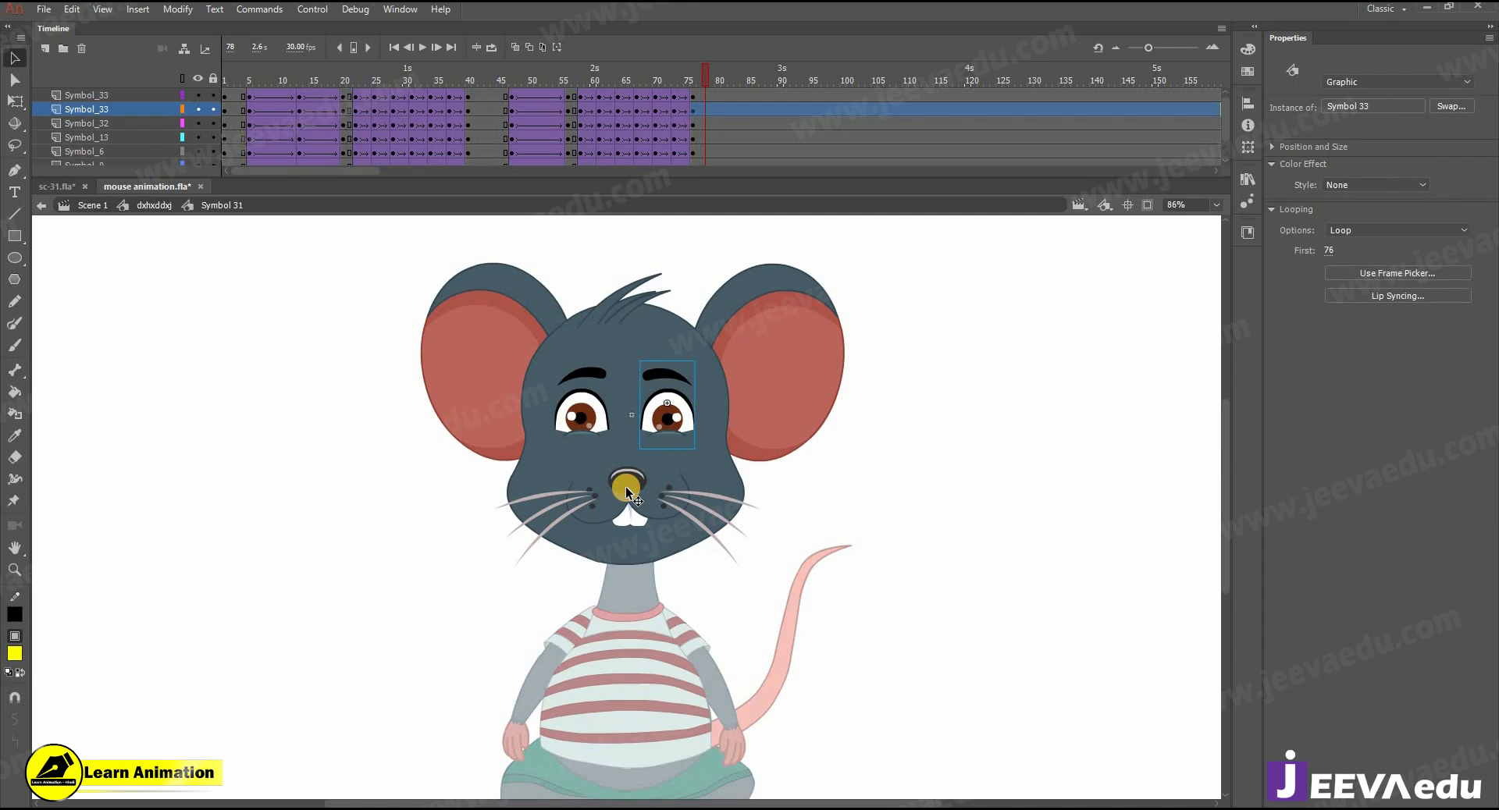
{"action": "left_click", "coordinate": [626, 481]}
{"action": "double_click", "coordinate": [626, 481]}
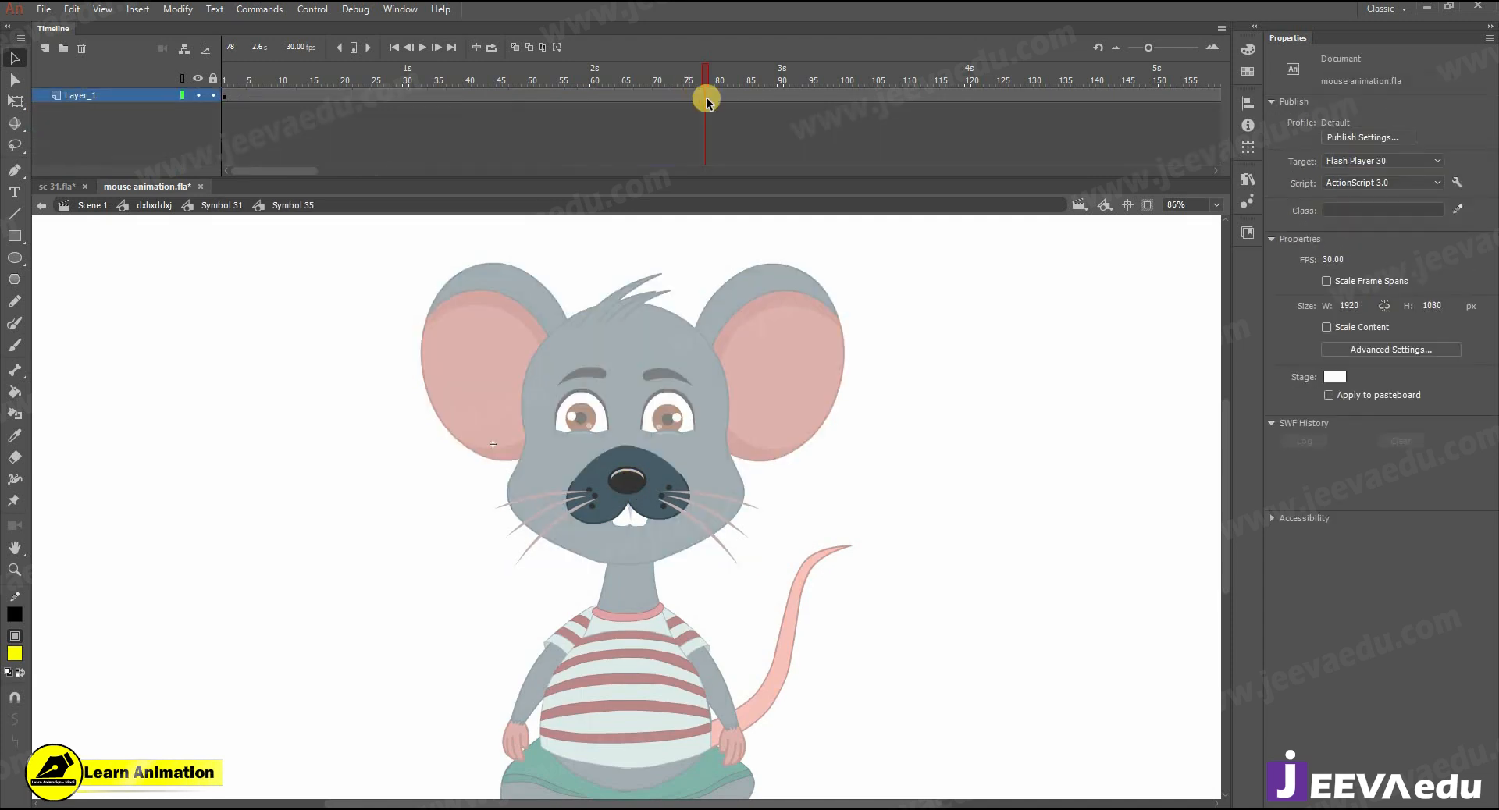
{"action": "left_click", "coordinate": [641, 445]}
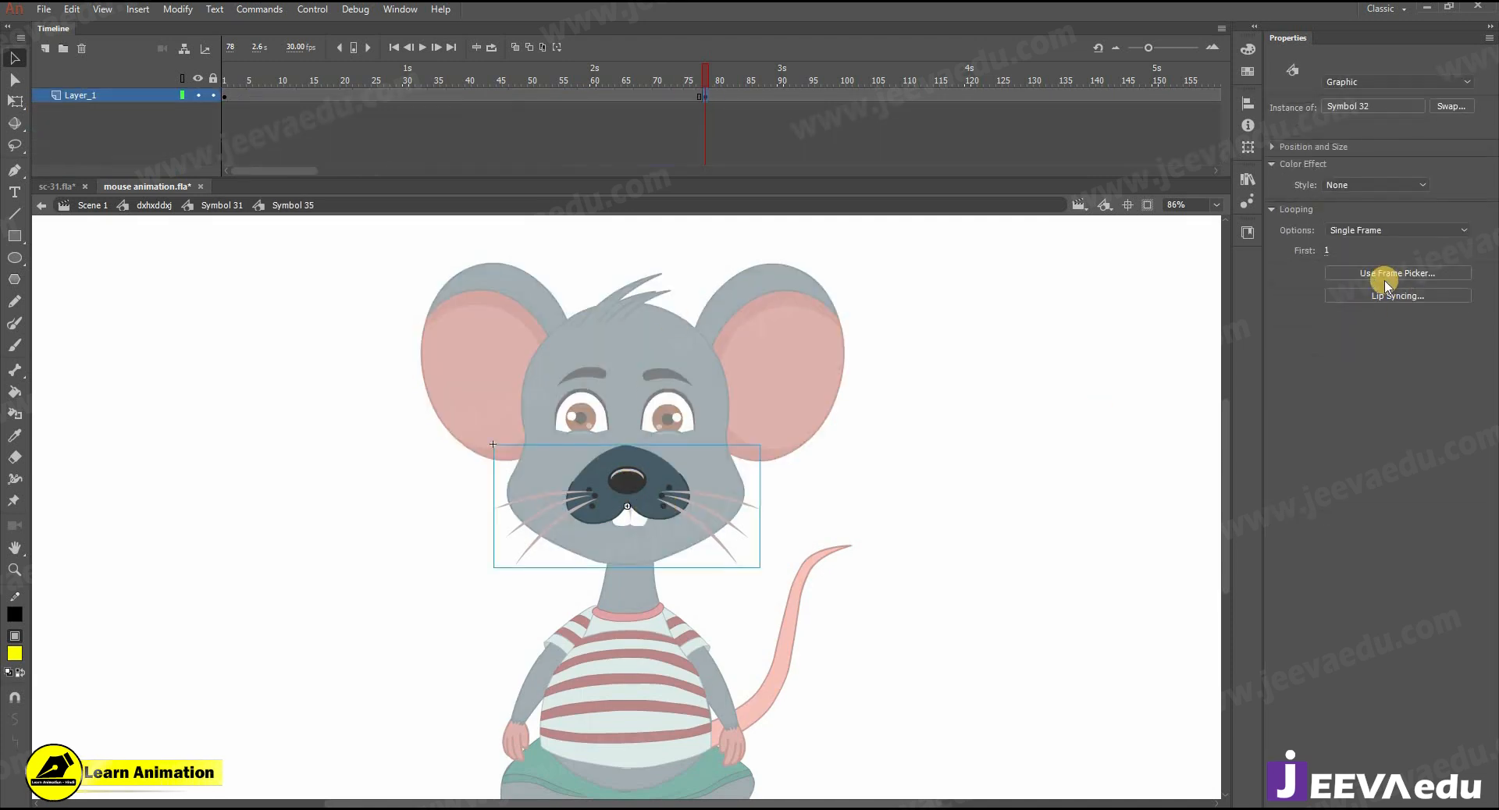
- Set the mouth at frame 78 to the open shape of frame 3 using the Frame Picker
{"action": "left_click", "coordinate": [1382, 273]}
{"action": "left_click_drag", "start_coordinate": [788, 281], "coordinate": [898, 270]}
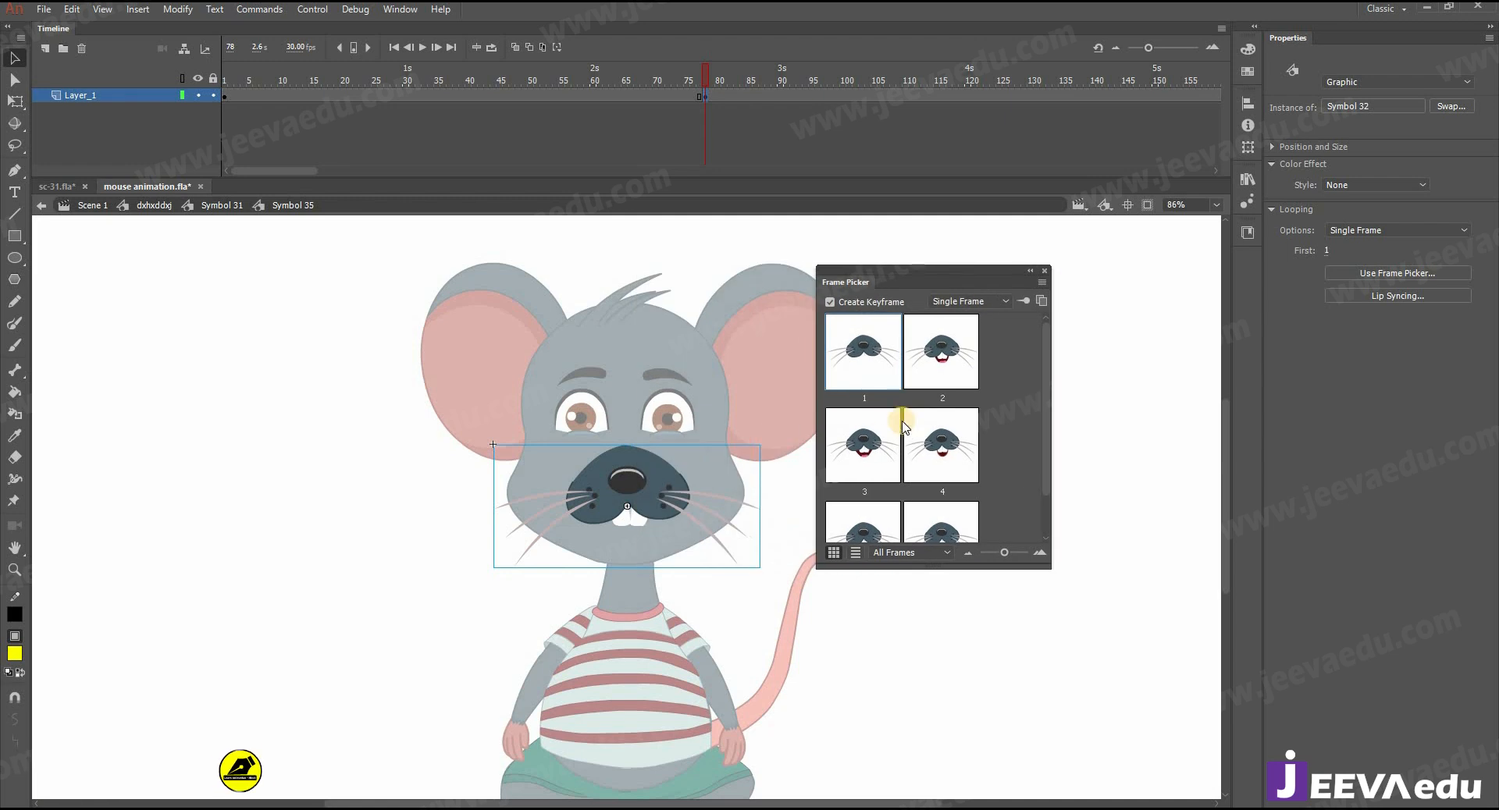
{"action": "left_click", "coordinate": [878, 445]}
{"action": "scroll", "coordinate": [927, 405], "scroll_direction": "down", "scroll_amount": 1}
{"action": "scroll", "coordinate": [927, 401], "scroll_direction": "up", "scroll_amount": 1}
{"action": "left_click", "coordinate": [1044, 276]}
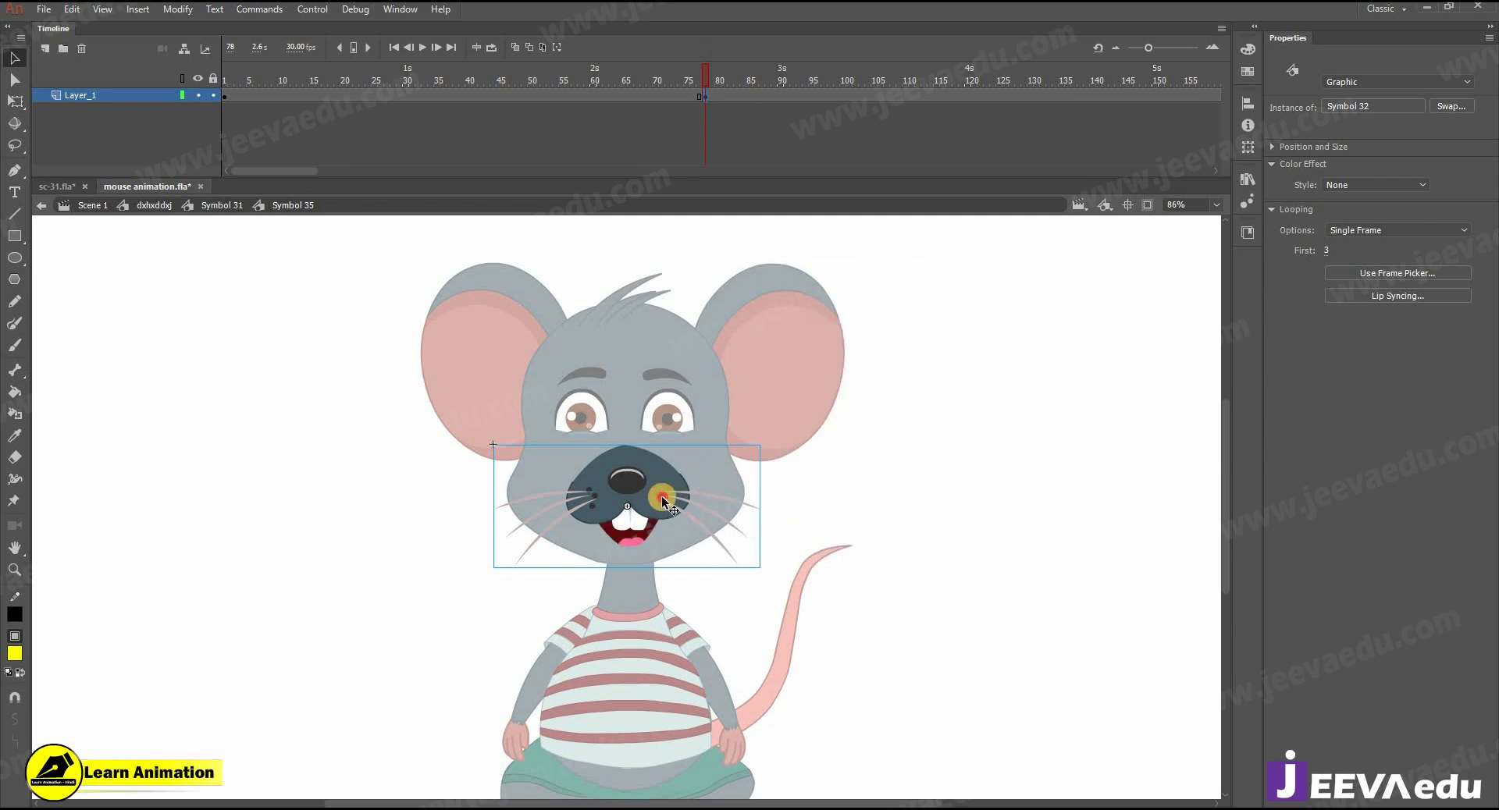
- Inspect the mouth shapes inside the nested mouth symbol and return to check the muzzle up to frame 85
{"action": "double_click", "coordinate": [662, 495]}
{"action": "key", "text": "comma"}
{"action": "key", "text": "comma"}
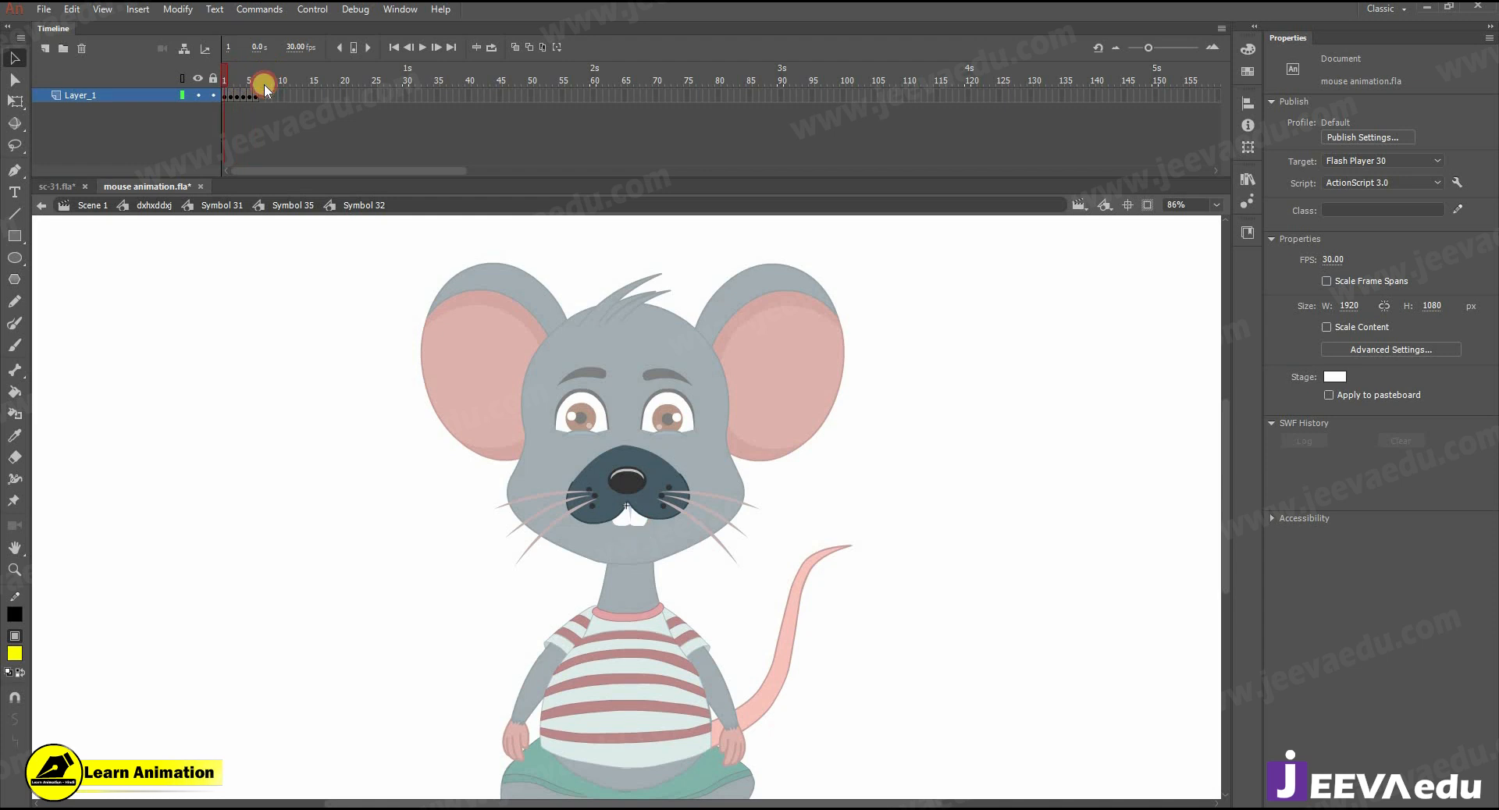
{"action": "double_click", "coordinate": [762, 372]}
{"action": "left_click", "coordinate": [674, 74]}
{"action": "left_click", "coordinate": [750, 88]}
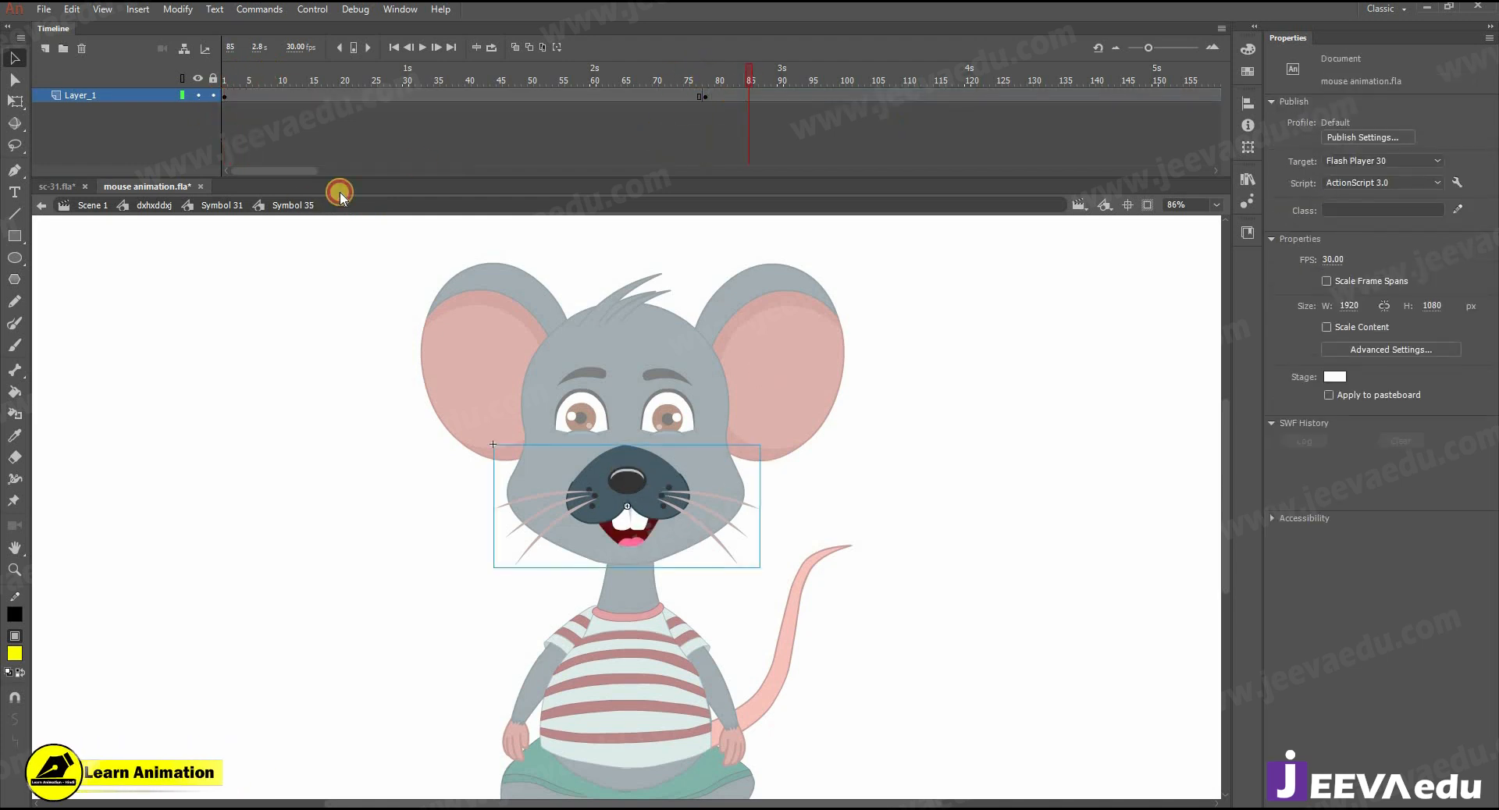
- Check the open mouth in the head symbol, go up to the body symbol and play from about frame 61
{"action": "left_click", "coordinate": [222, 205]}
{"action": "left_click_drag", "start_coordinate": [675, 78], "coordinate": [705, 86]}
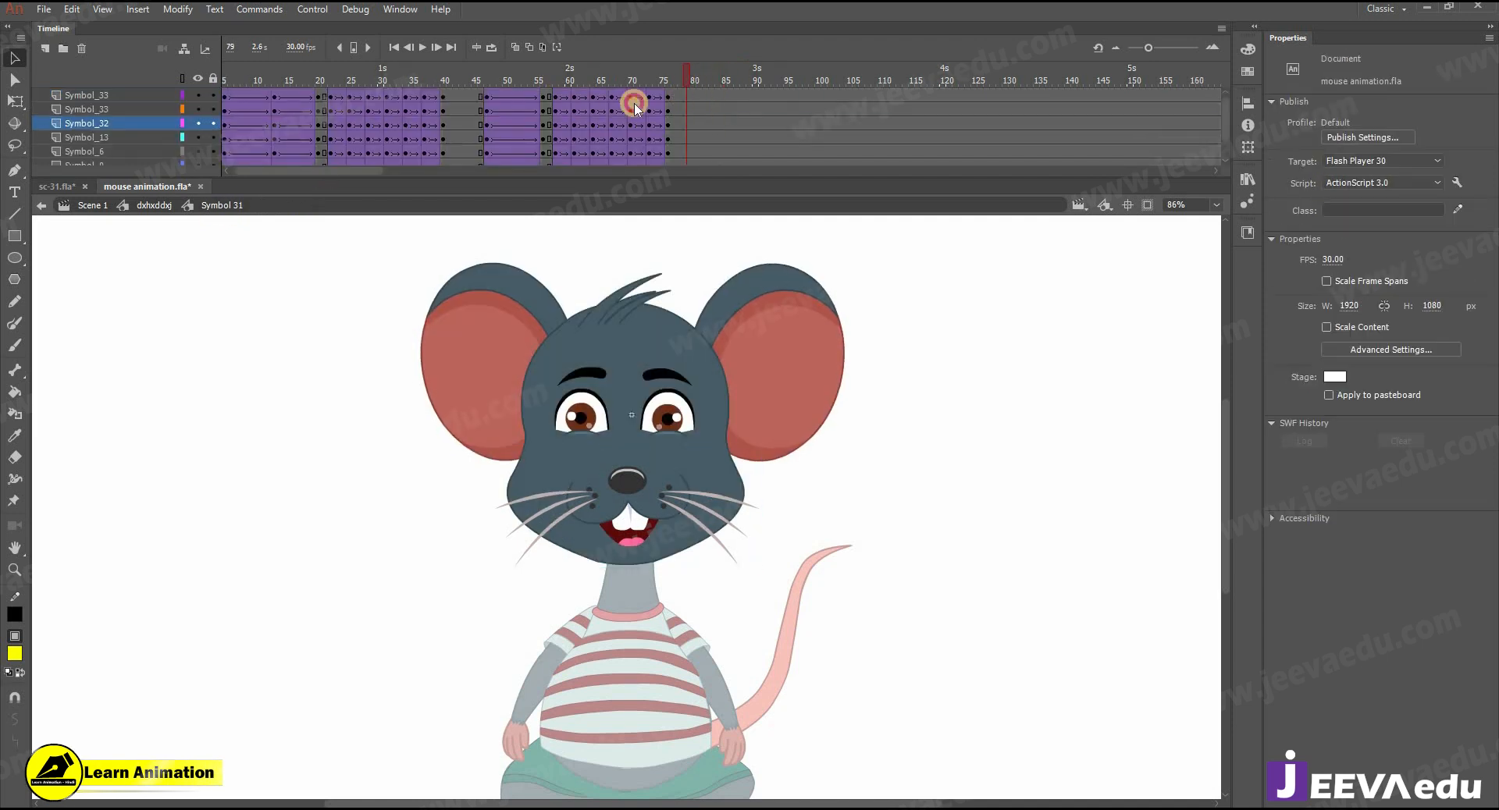
{"action": "key", "text": "."}
{"action": "left_click", "coordinate": [170, 205]}
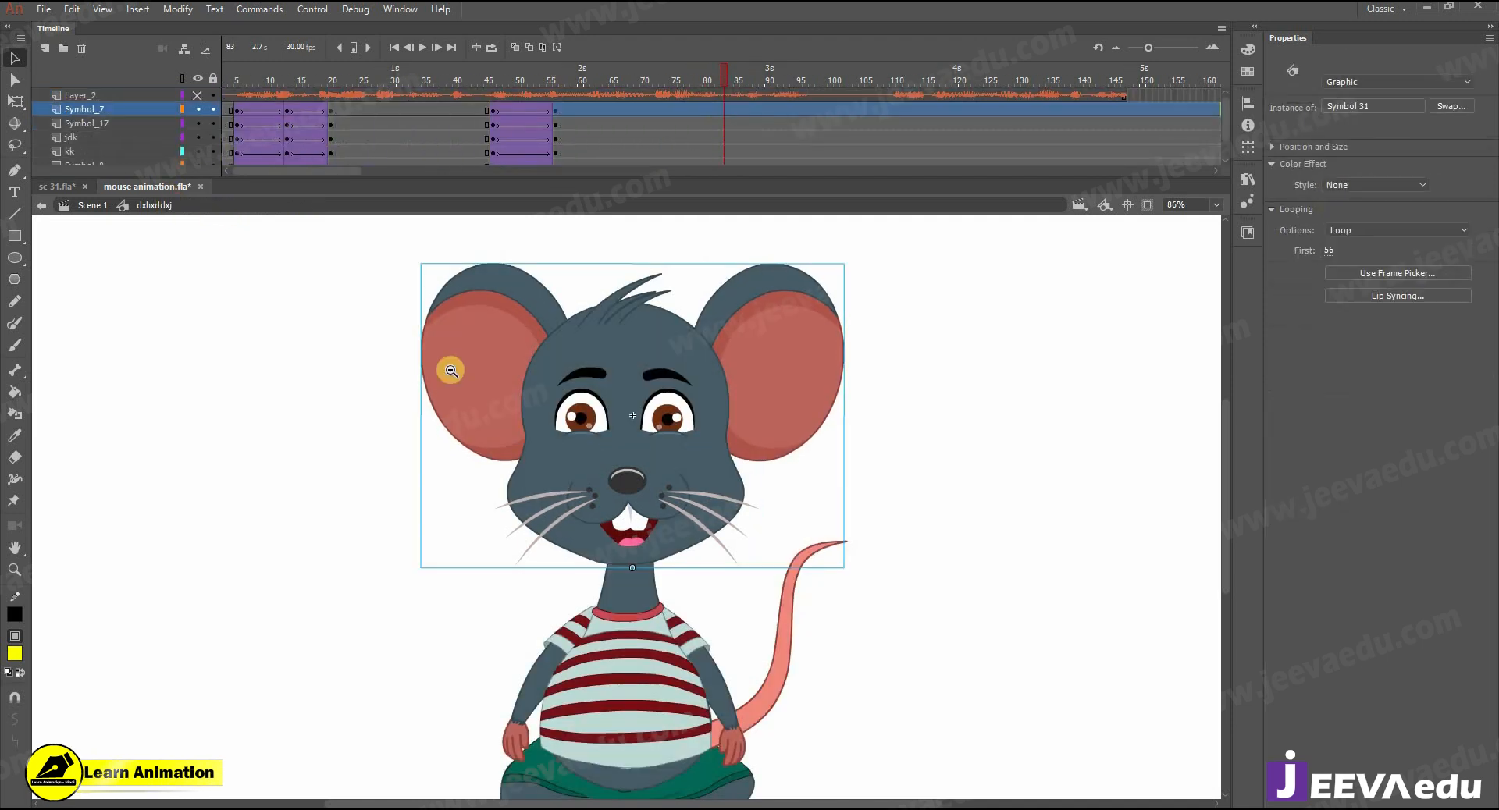
{"action": "key", "text": "z"}
{"action": "left_click", "coordinate": [681, 478], "text": "alt"}
{"action": "left_click", "coordinate": [588, 74]}
{"action": "key", "text": "Return"}
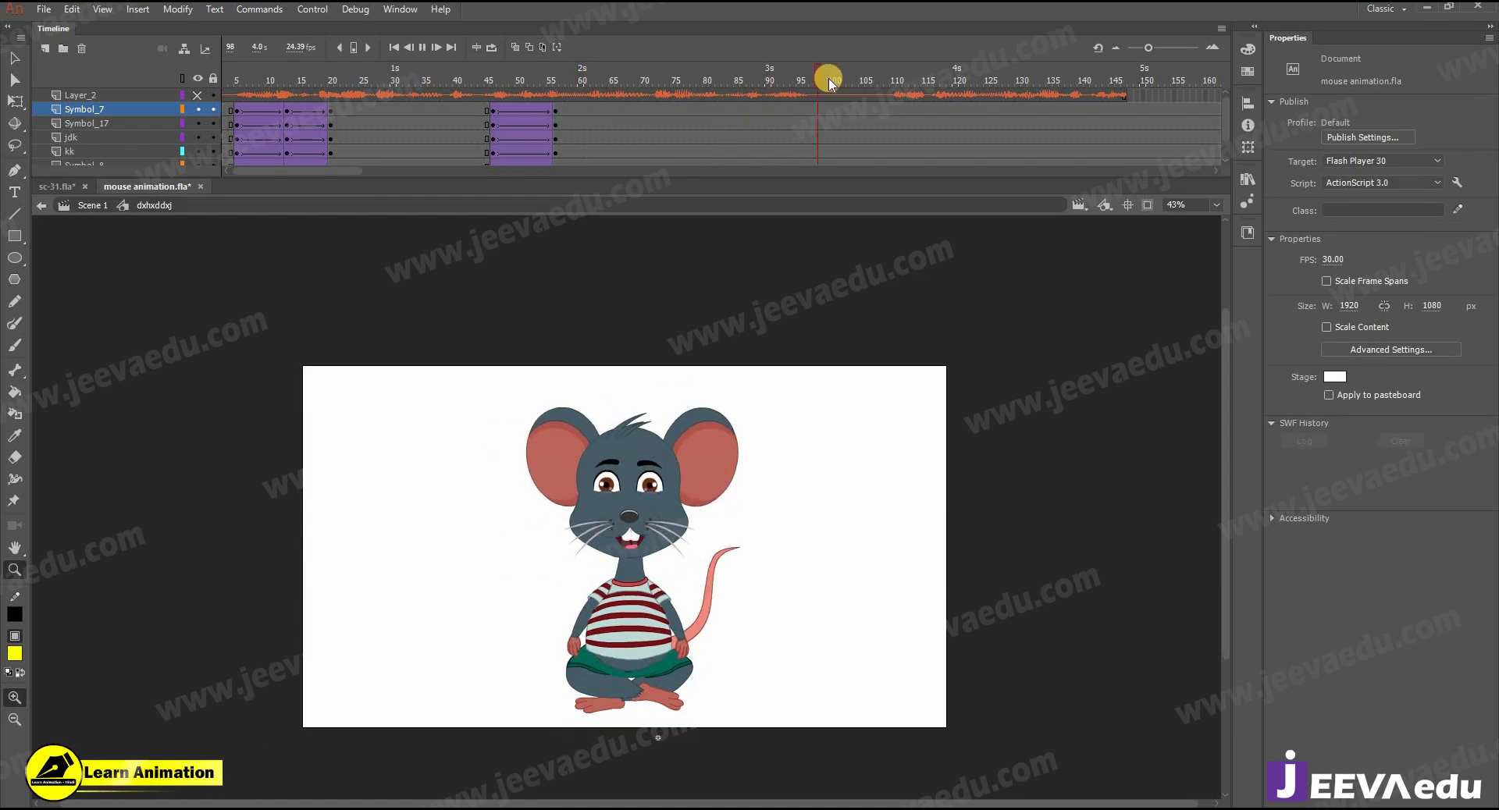
- Insert keyframes at frame 110 on all body layers and extend the voice audio layer past frame 160
{"action": "left_click", "coordinate": [891, 112]}
{"action": "left_click_drag", "start_coordinate": [897, 161], "coordinate": [898, 186]}
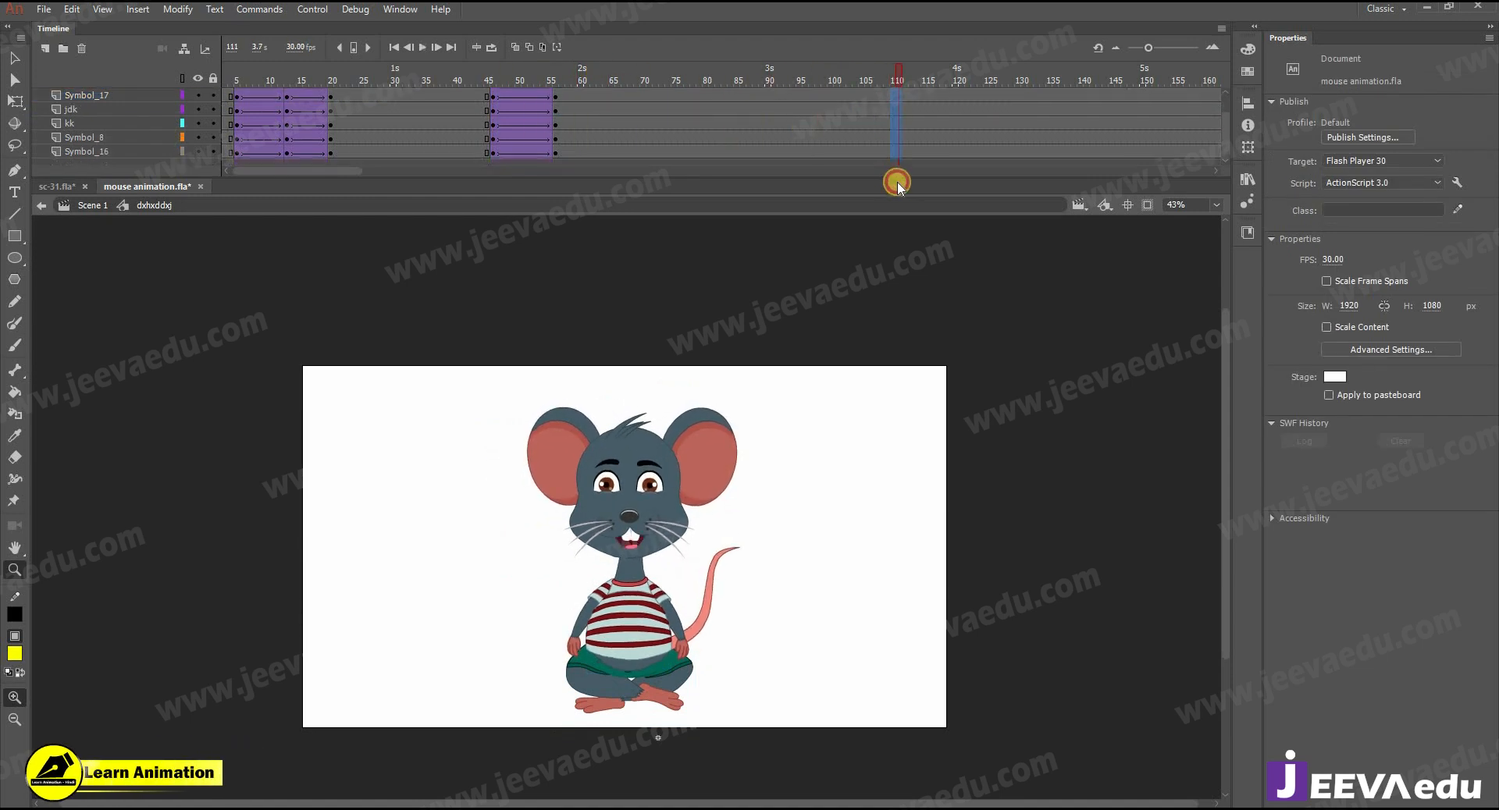
{"action": "key", "text": "F6"}
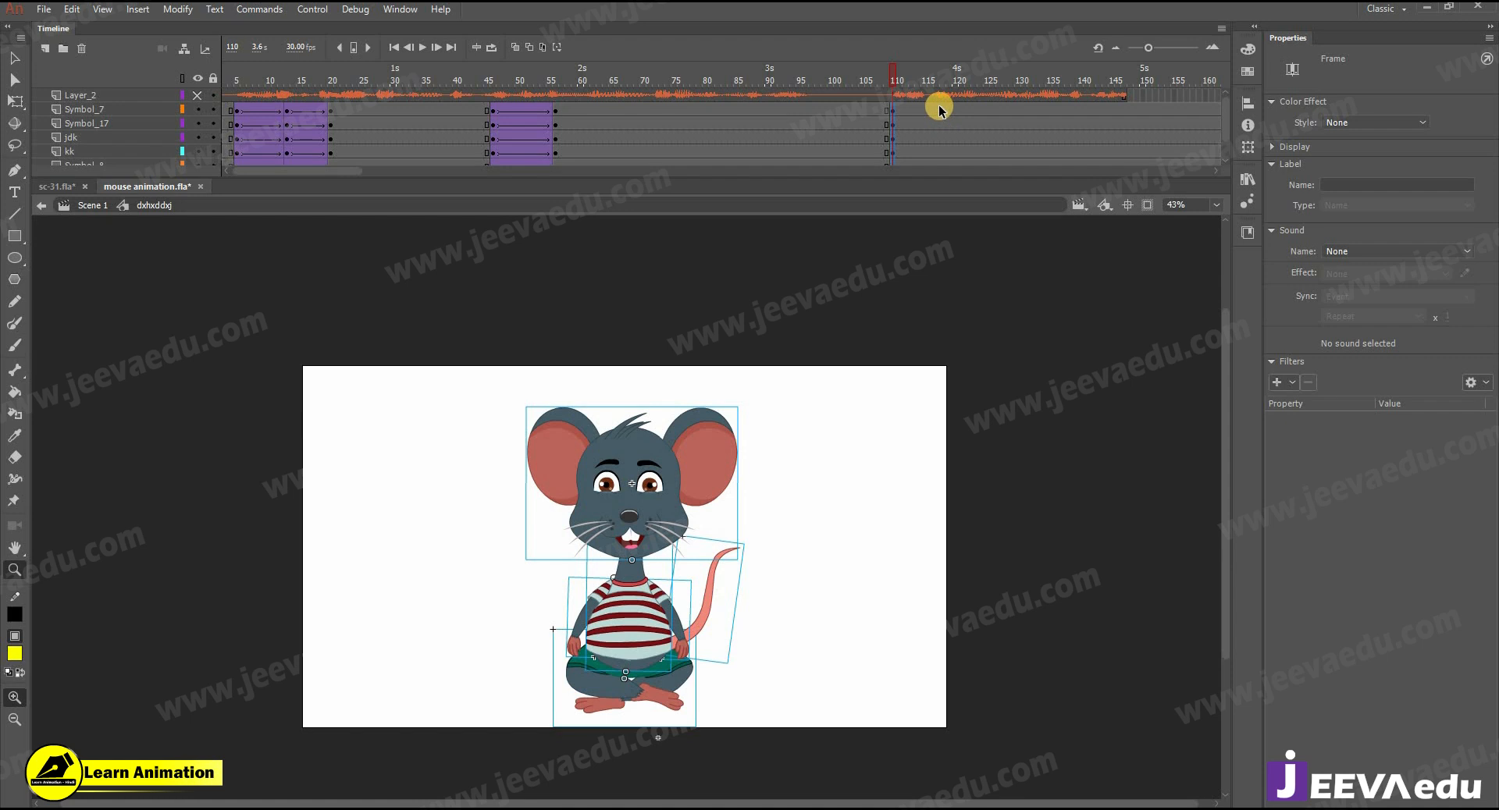
{"action": "left_click_drag", "start_coordinate": [1124, 98], "coordinate": [1163, 95]}
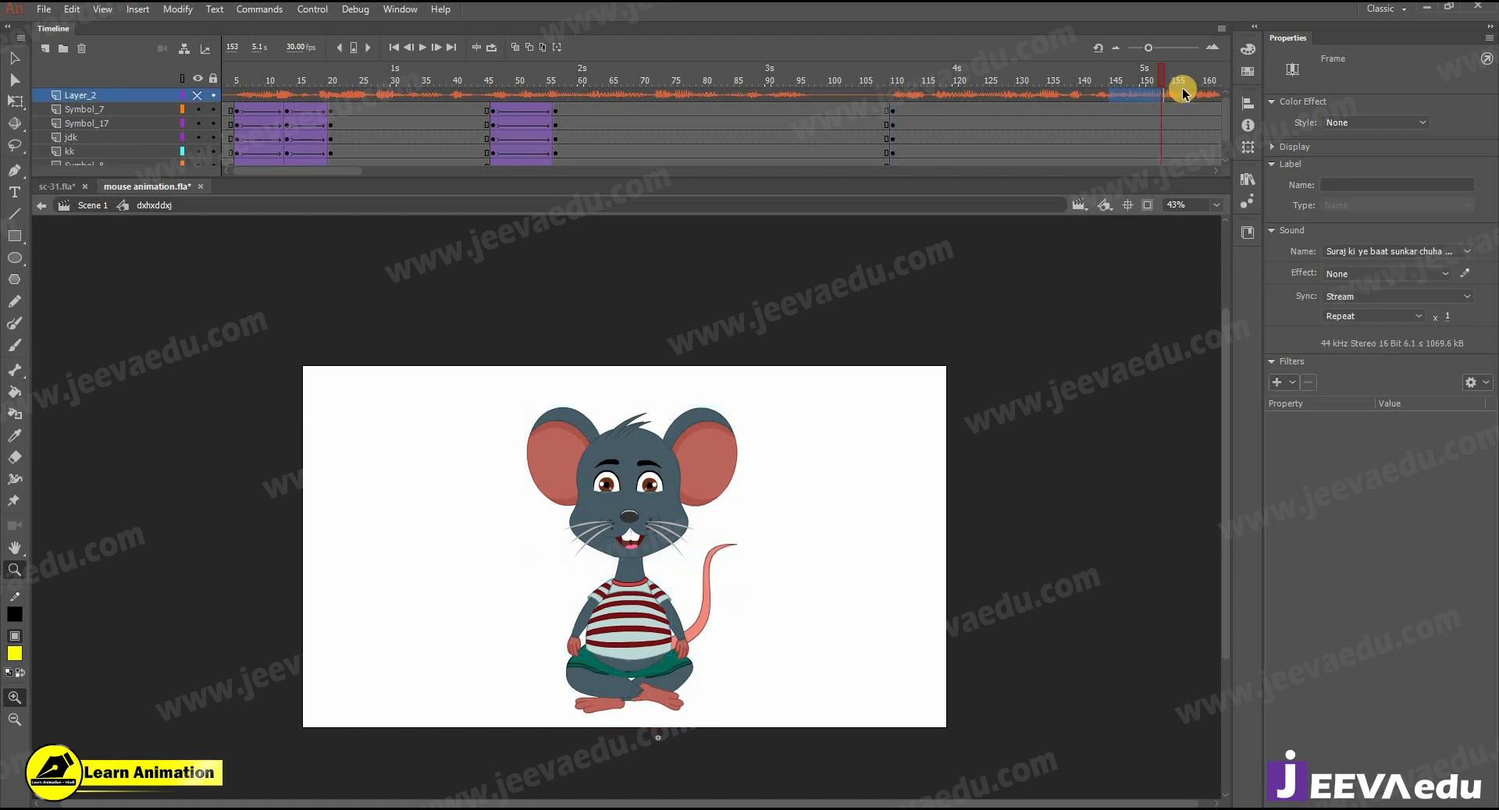
- Insert keyframes at frames 117 and 123 on all body layers and create classic tweens from frame 110 to 123
{"action": "left_click_drag", "start_coordinate": [937, 114], "coordinate": [938, 179]}
{"action": "key", "text": "F6"}
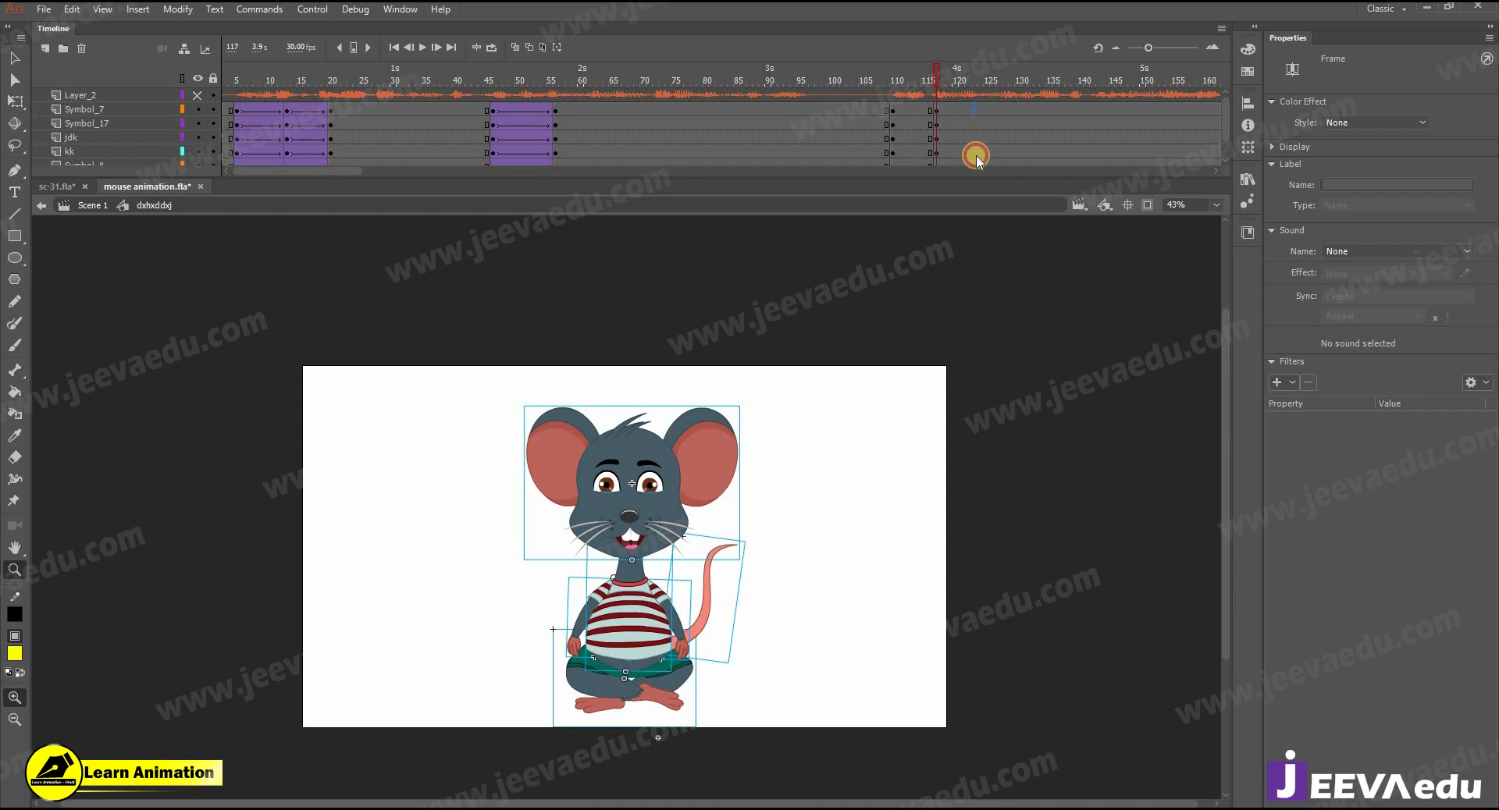
{"action": "left_click", "coordinate": [973, 152]}
{"action": "key", "text": "F6"}
{"action": "left_click_drag", "start_coordinate": [919, 159], "coordinate": [947, 110]}
{"action": "right_click", "coordinate": [947, 114]}
{"action": "left_click", "coordinate": [996, 160]}
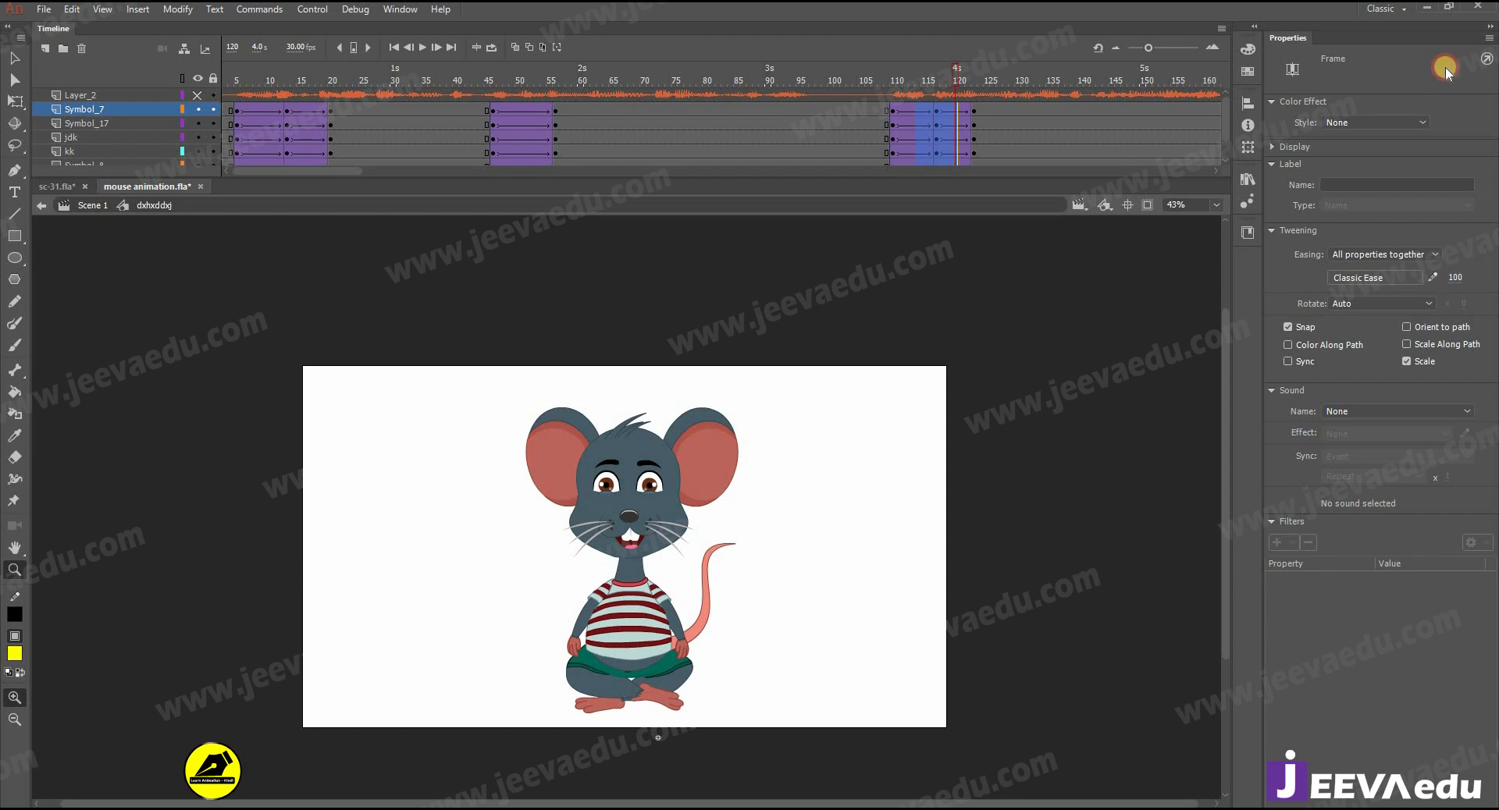
{"action": "left_click_drag", "start_coordinate": [918, 248], "coordinate": [913, 251]}
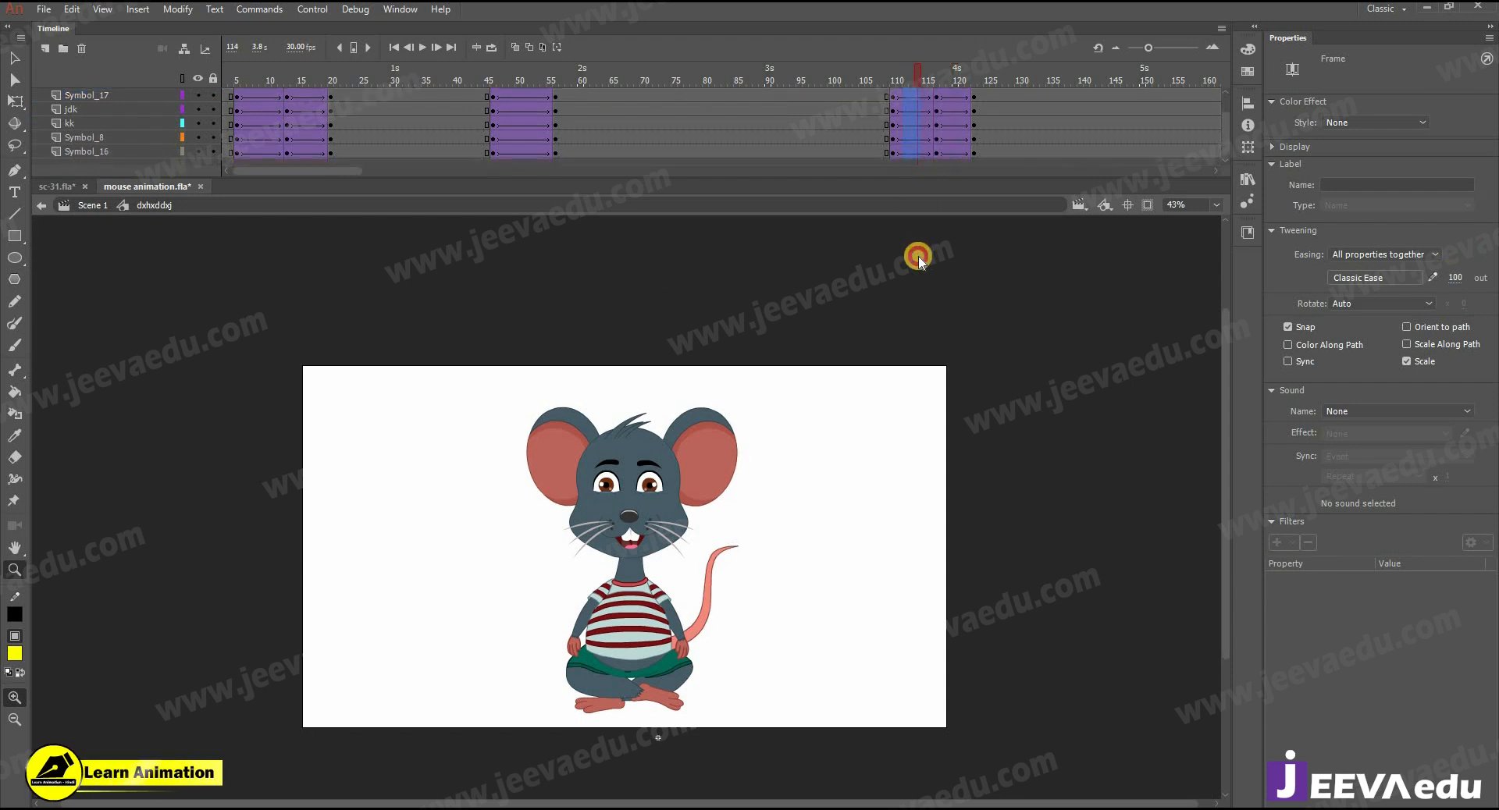
- Play back the body animation from about frame 64
{"action": "left_click_drag", "start_coordinate": [915, 74], "coordinate": [606, 93]}
{"action": "key", "text": "Return"}
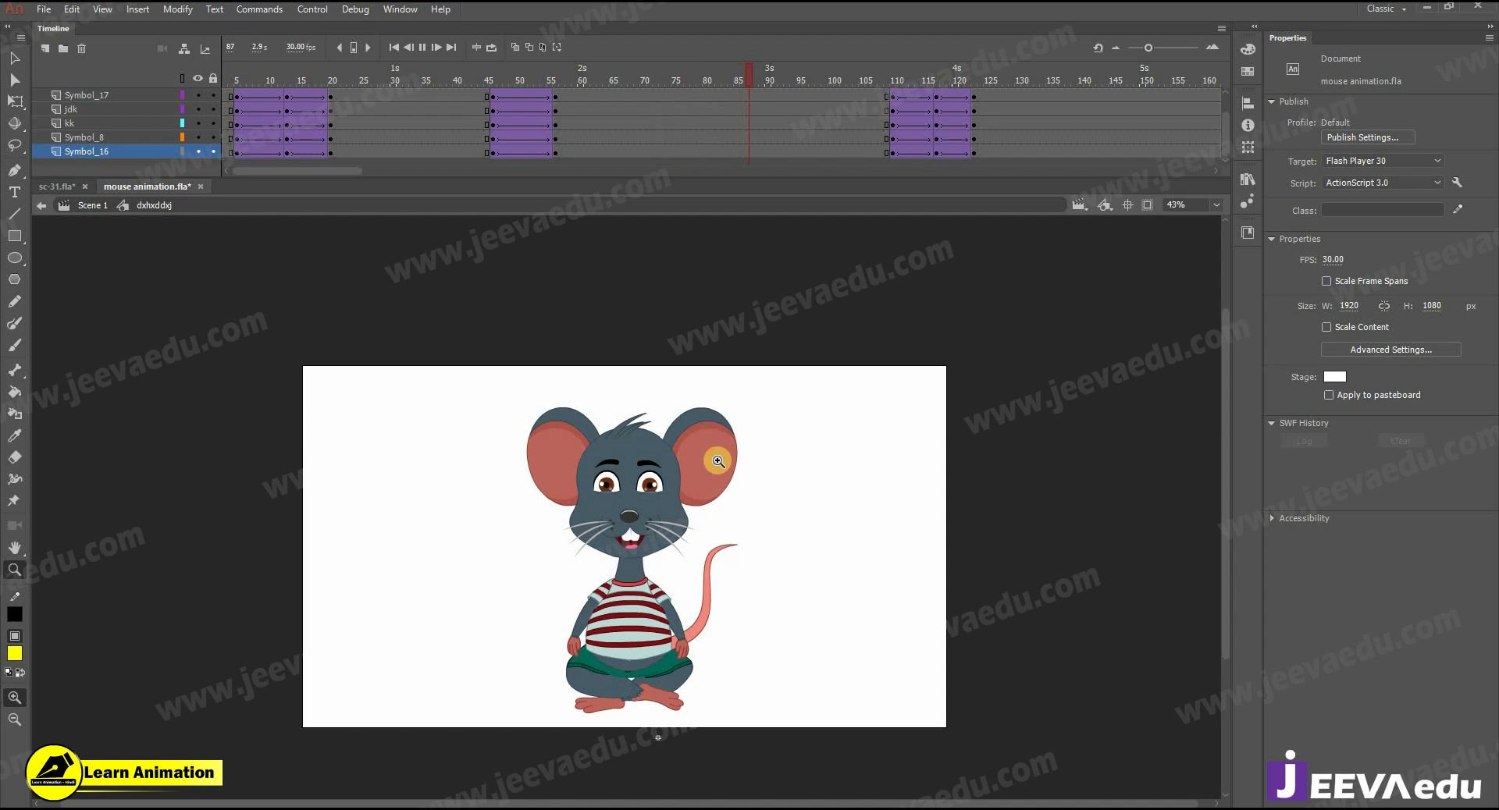
{"action": "left_click", "coordinate": [872, 74]}
- At frame 117, squash the head, torso, arms and tail downward with Free Transform from a bottom pivot point
{"action": "left_click_drag", "start_coordinate": [929, 93], "coordinate": [937, 95]}
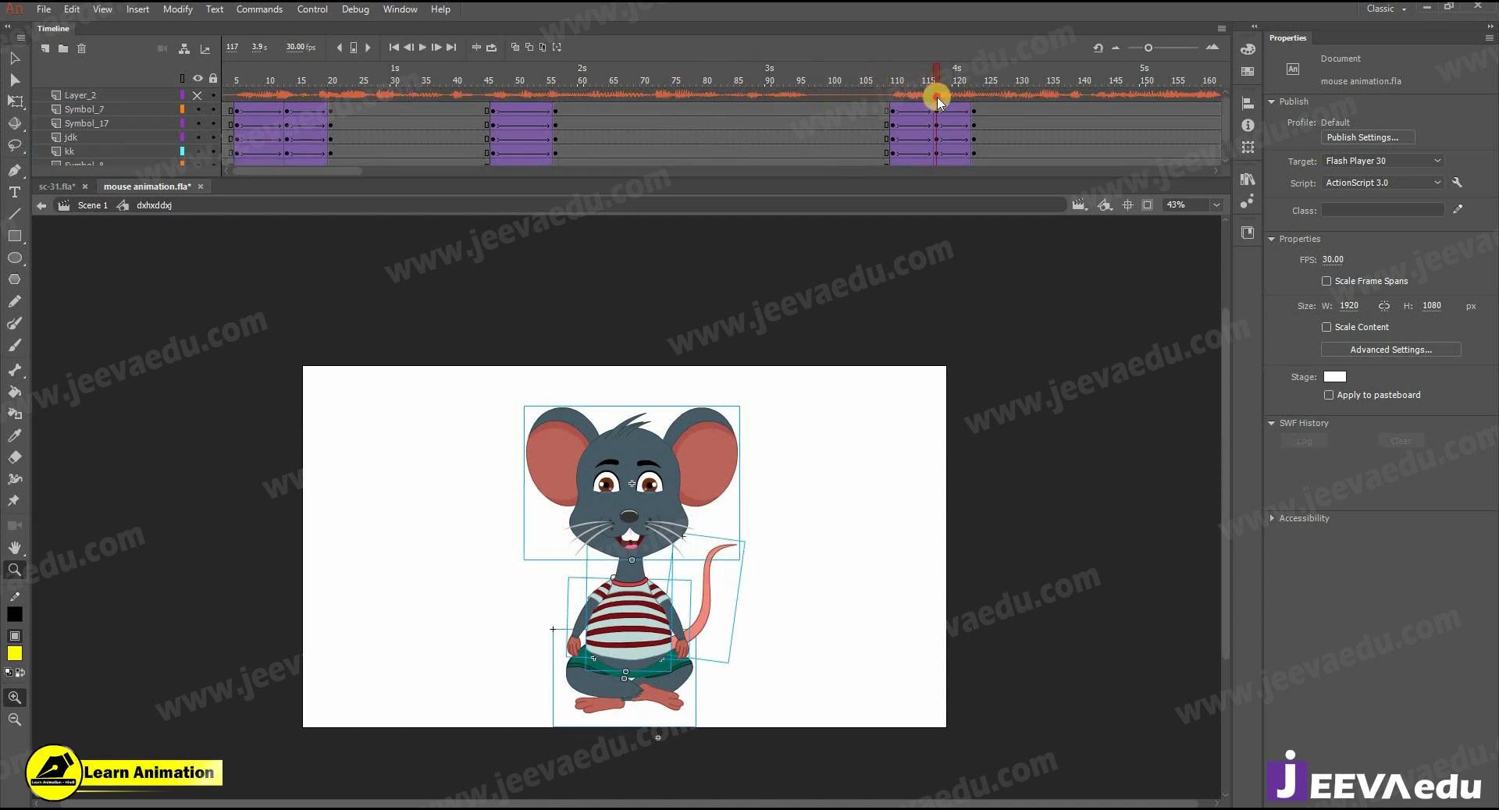
{"action": "left_click_drag", "start_coordinate": [457, 388], "coordinate": [786, 607]}
{"action": "left_click_drag", "start_coordinate": [656, 593], "coordinate": [660, 567]}
{"action": "key", "text": "q"}
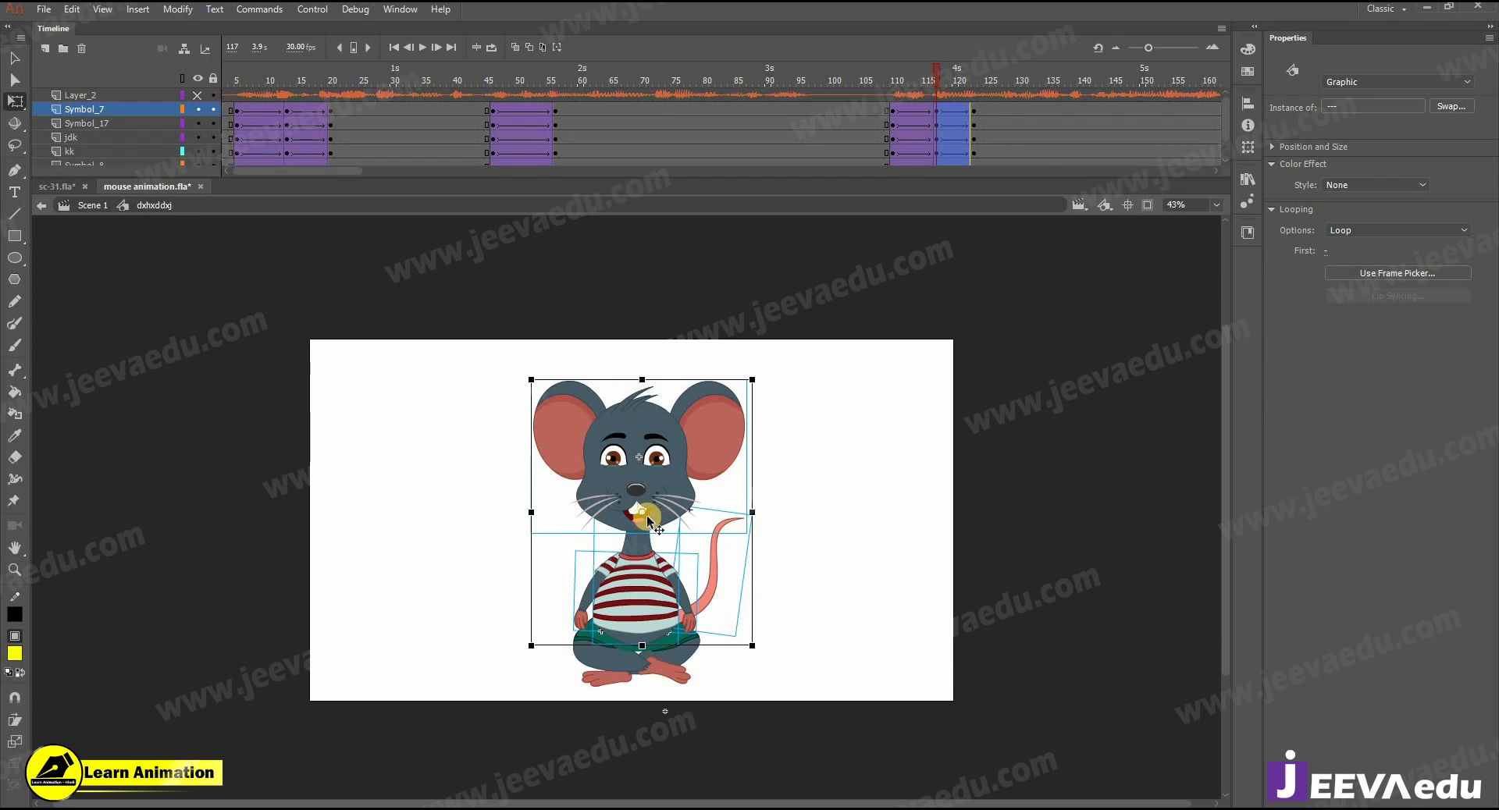
{"action": "left_click_drag", "start_coordinate": [639, 640], "coordinate": [640, 646]}
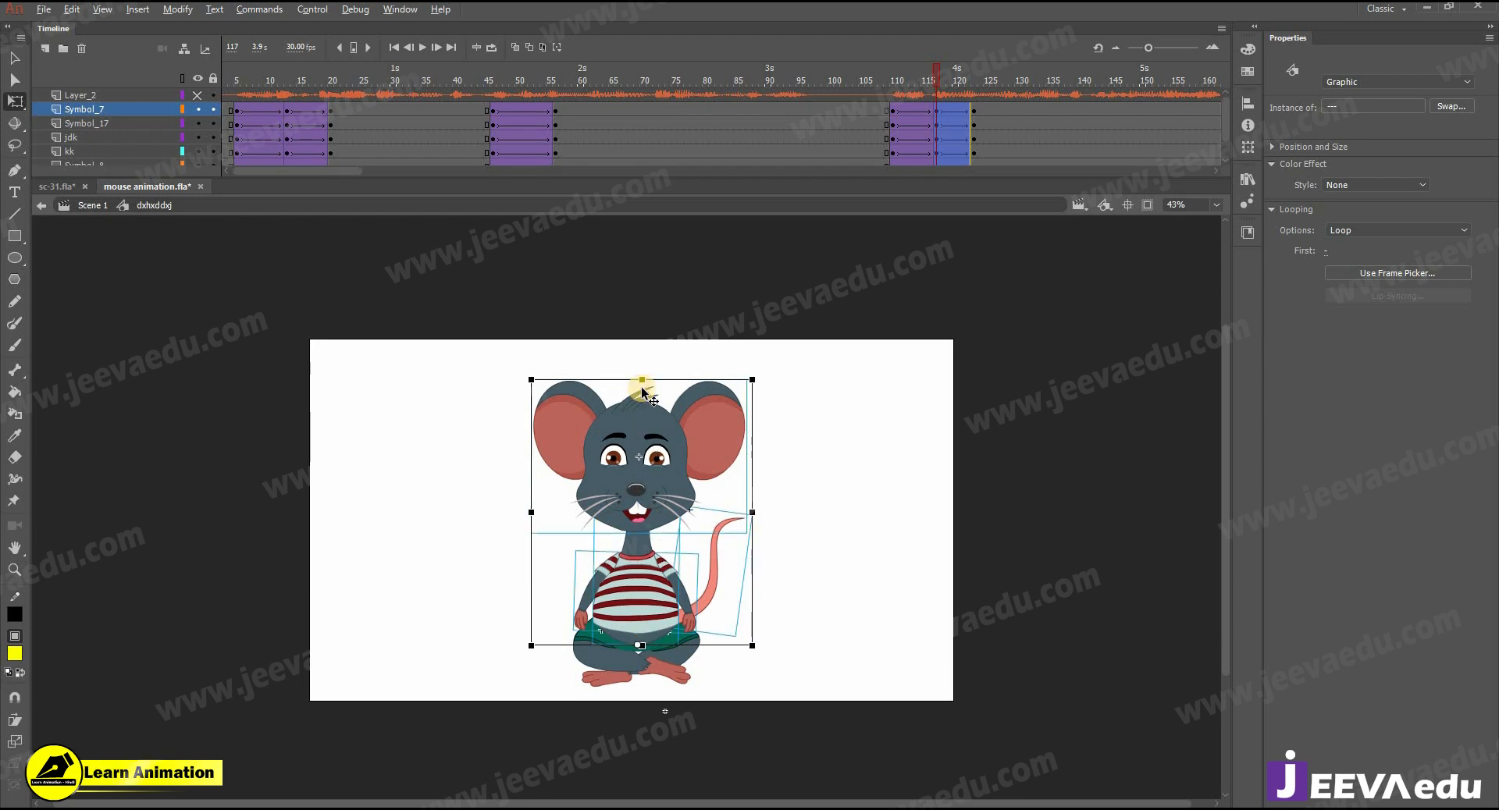
{"action": "left_click_drag", "start_coordinate": [639, 387], "coordinate": [639, 405]}
{"action": "left_click", "coordinate": [648, 372]}
{"action": "left_click", "coordinate": [616, 450]}
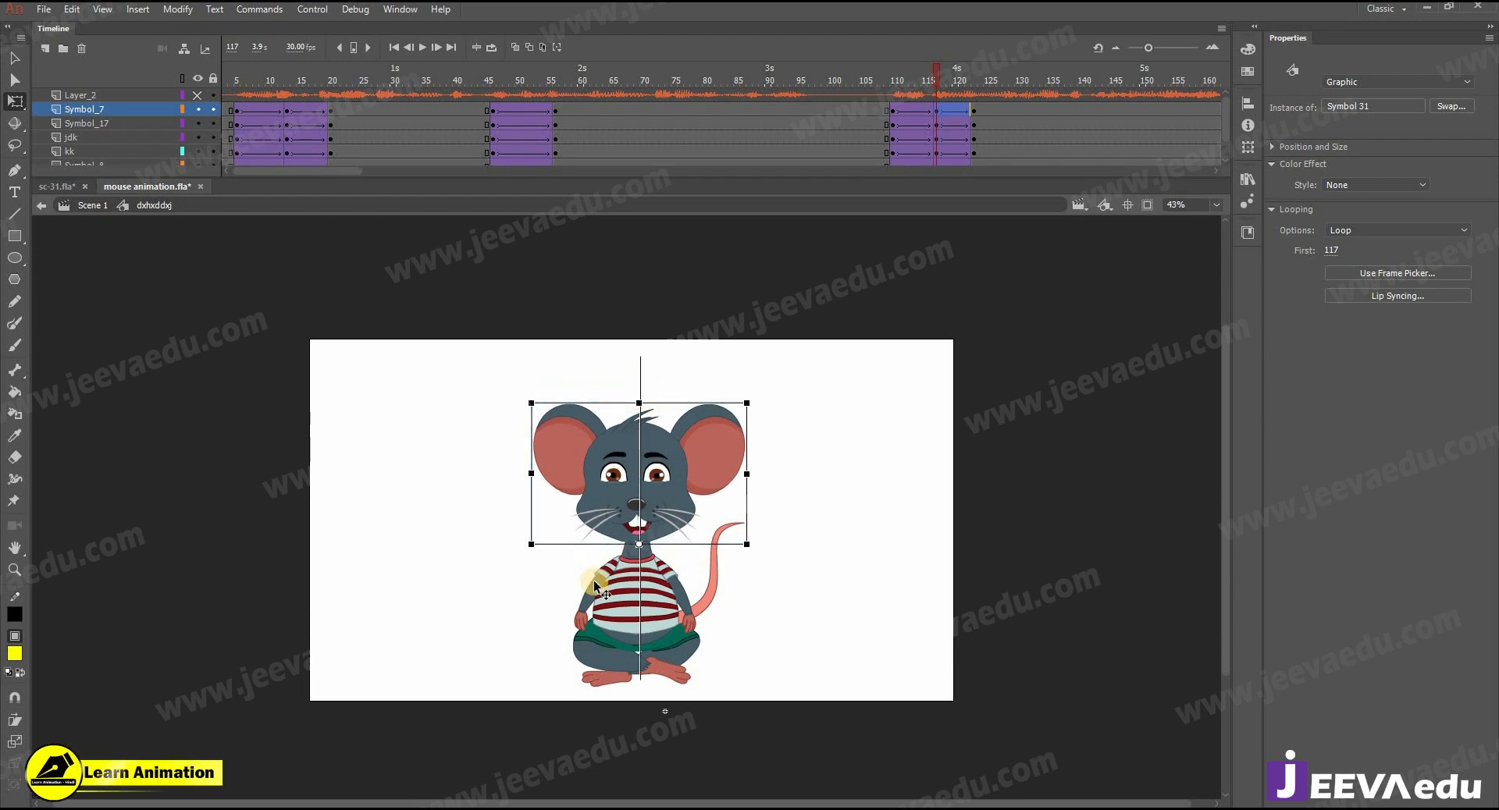
- At frame 117, rotate both arms slightly outward and adjust the tail's rotation
{"action": "left_click", "coordinate": [594, 593]}
{"action": "left_click", "coordinate": [575, 642]}
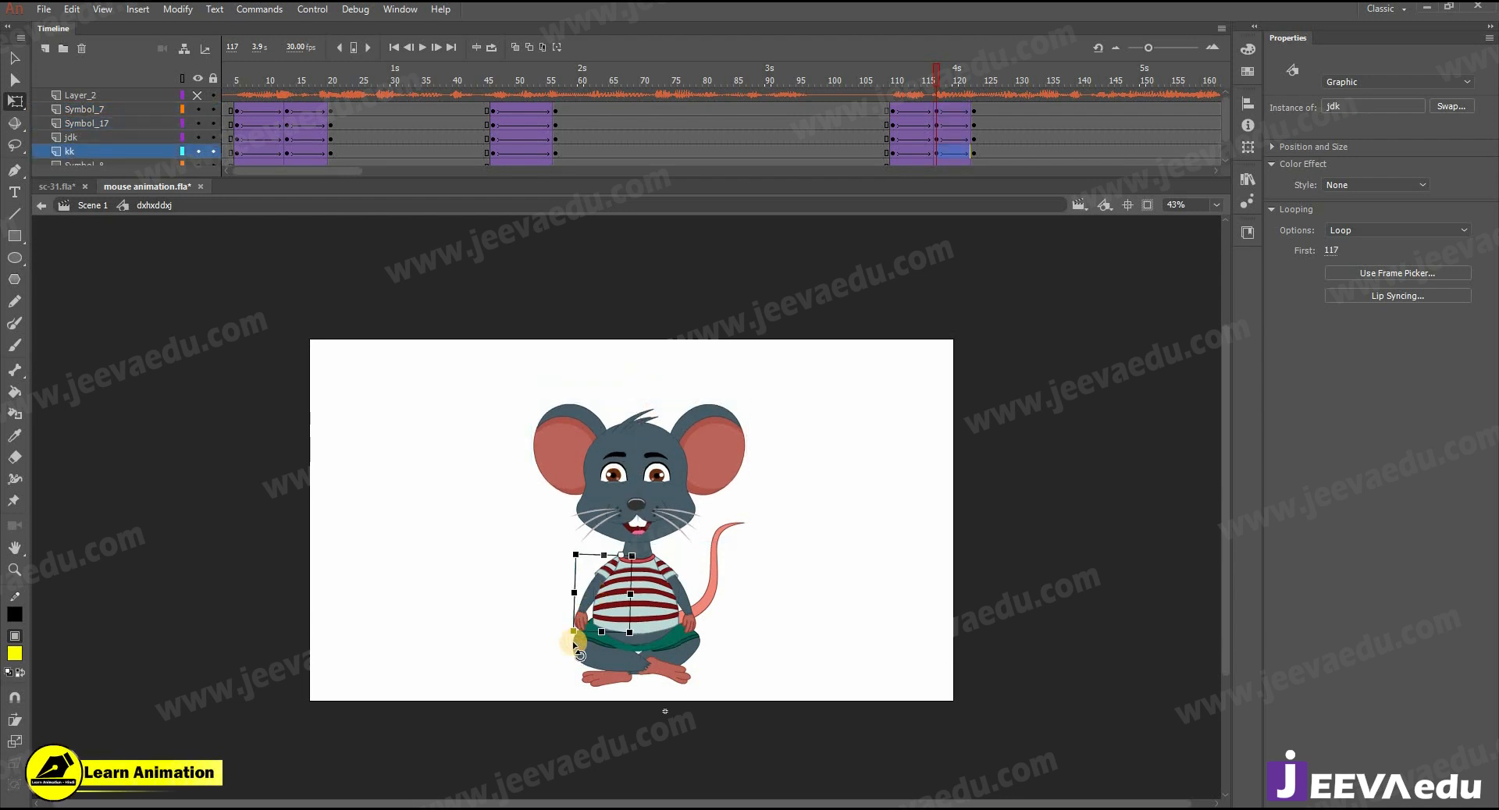
{"action": "left_click_drag", "start_coordinate": [578, 645], "coordinate": [572, 639]}
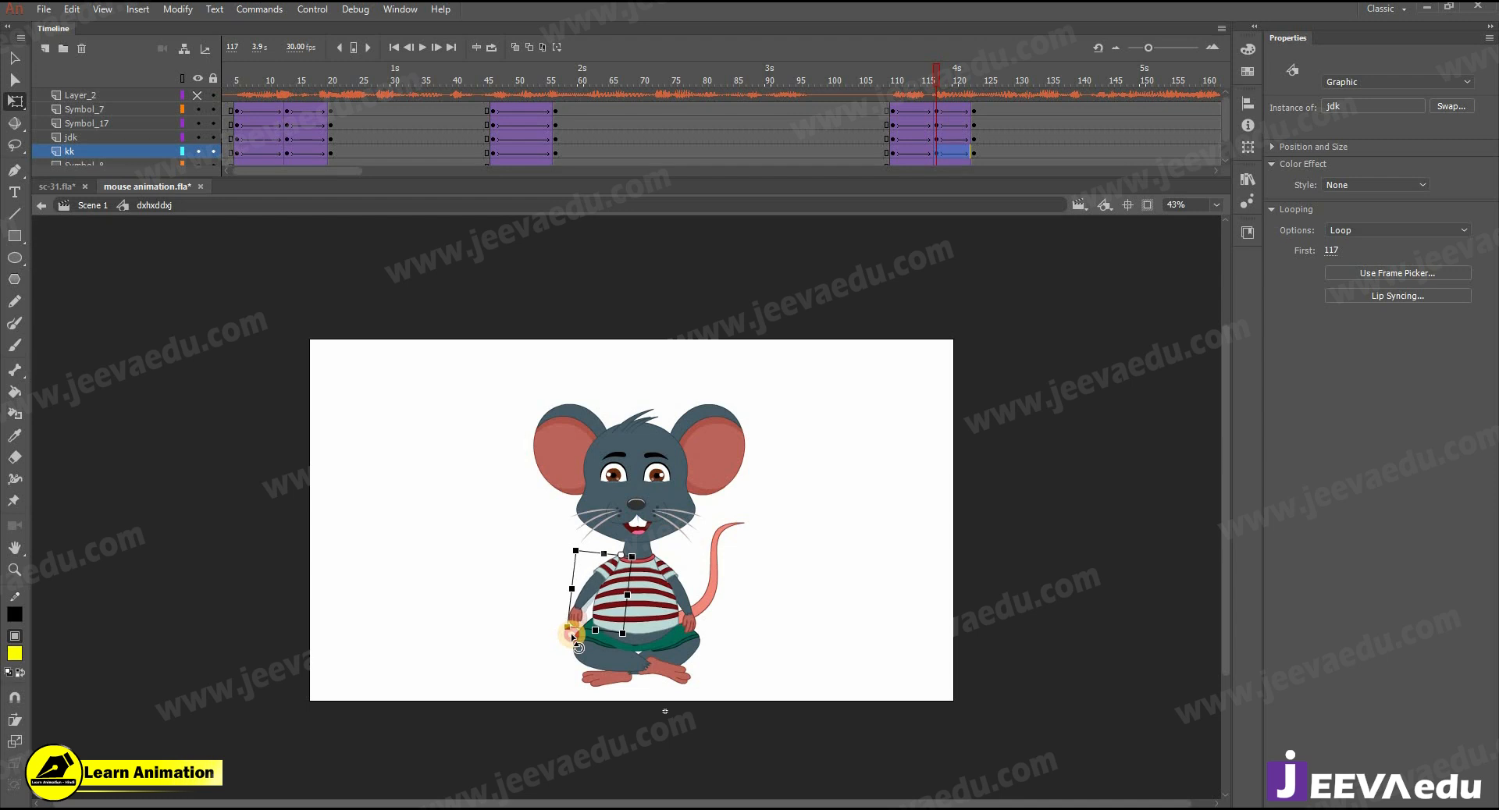
{"action": "left_click", "coordinate": [702, 627]}
{"action": "left_click_drag", "start_coordinate": [712, 627], "coordinate": [716, 624]}
{"action": "left_click", "coordinate": [743, 523]}
{"action": "left_click_drag", "start_coordinate": [752, 514], "coordinate": [778, 515]}
- At frame 123, lean the head, torso, arms and tail to the left from a bottom pivot and tilt the head further left
{"action": "left_click_drag", "start_coordinate": [885, 90], "coordinate": [975, 111]}
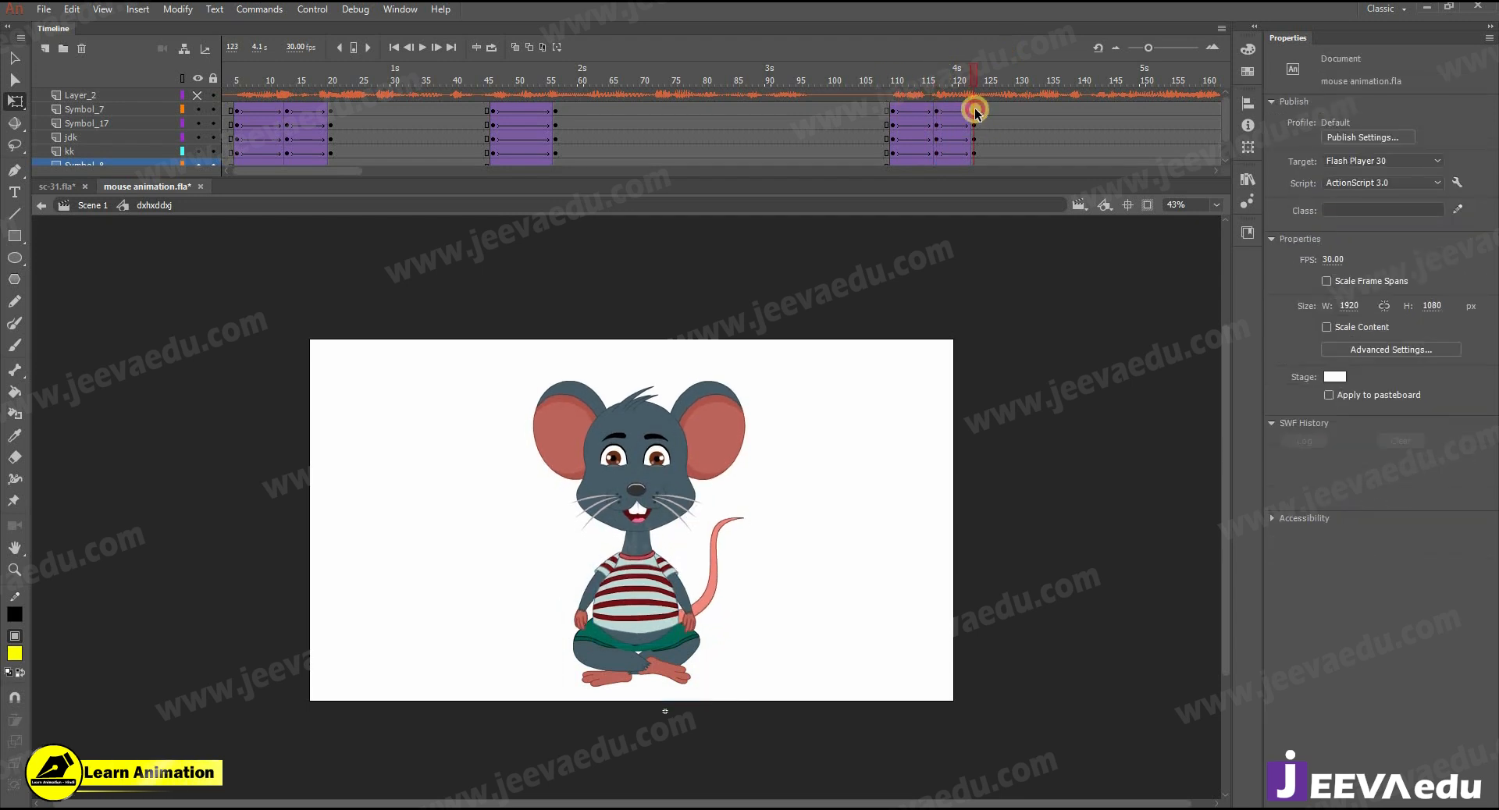
{"action": "left_click", "coordinate": [638, 515]}
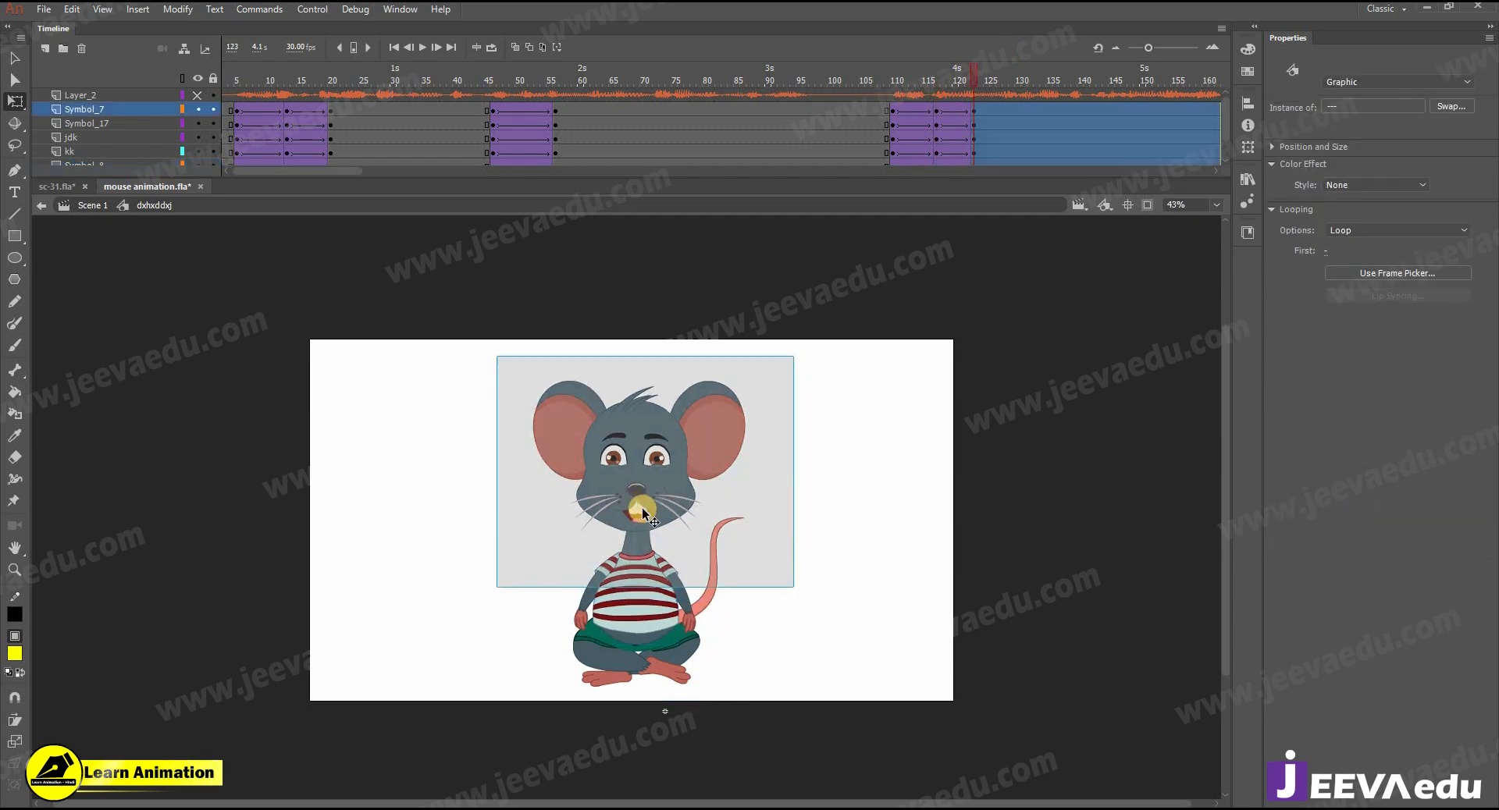
{"action": "left_click_drag", "start_coordinate": [633, 630], "coordinate": [639, 646]}
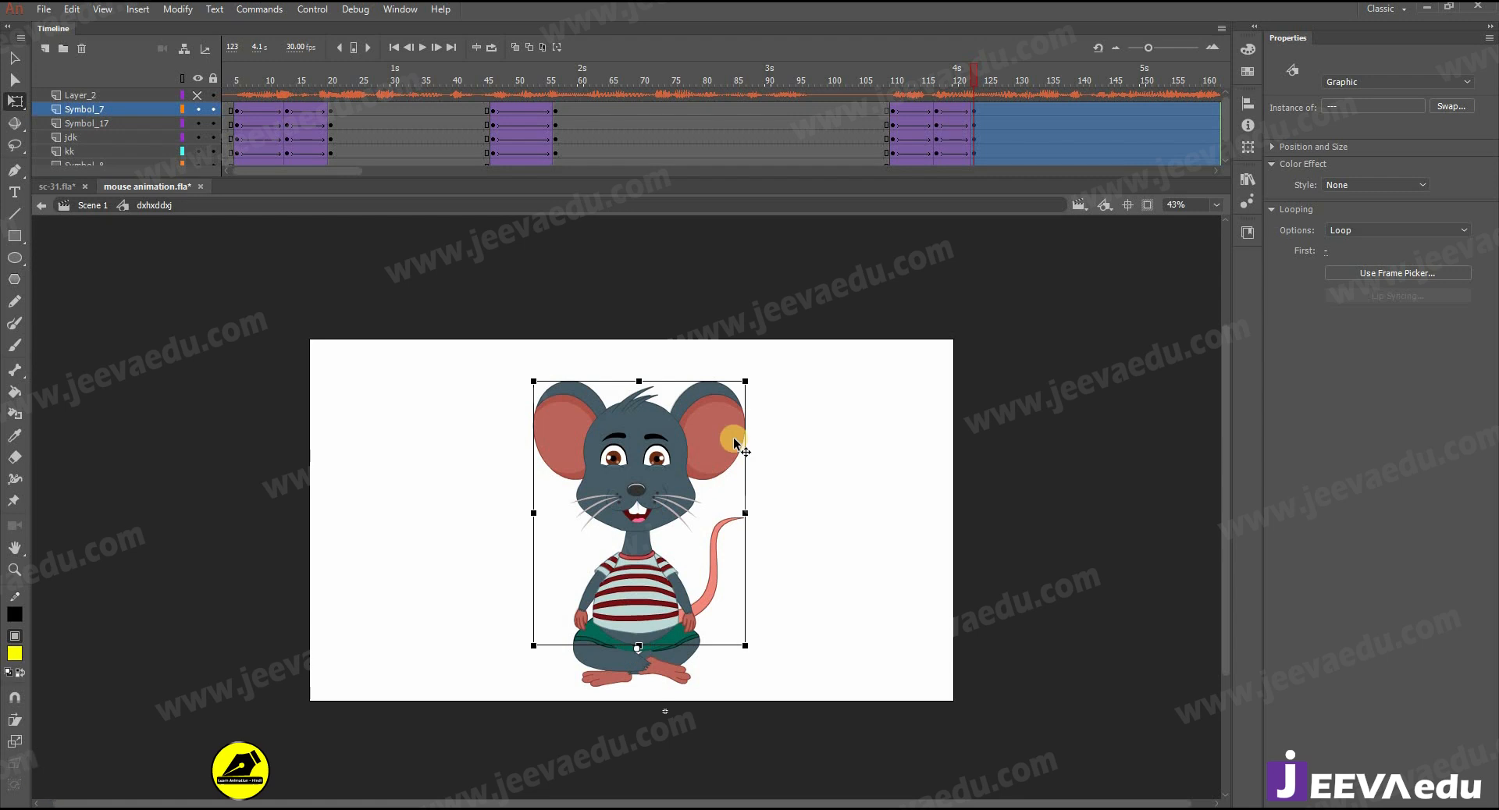
{"action": "left_click_drag", "start_coordinate": [743, 377], "coordinate": [721, 373]}
{"action": "left_click_drag", "start_coordinate": [619, 379], "coordinate": [619, 373]}
{"action": "left_click", "coordinate": [644, 436]}
{"action": "left_click_drag", "start_coordinate": [730, 364], "coordinate": [693, 356]}
- At frame 123, rotate both arms outward and turn the tail inward to match the leaning body
{"action": "left_click", "coordinate": [685, 606]}
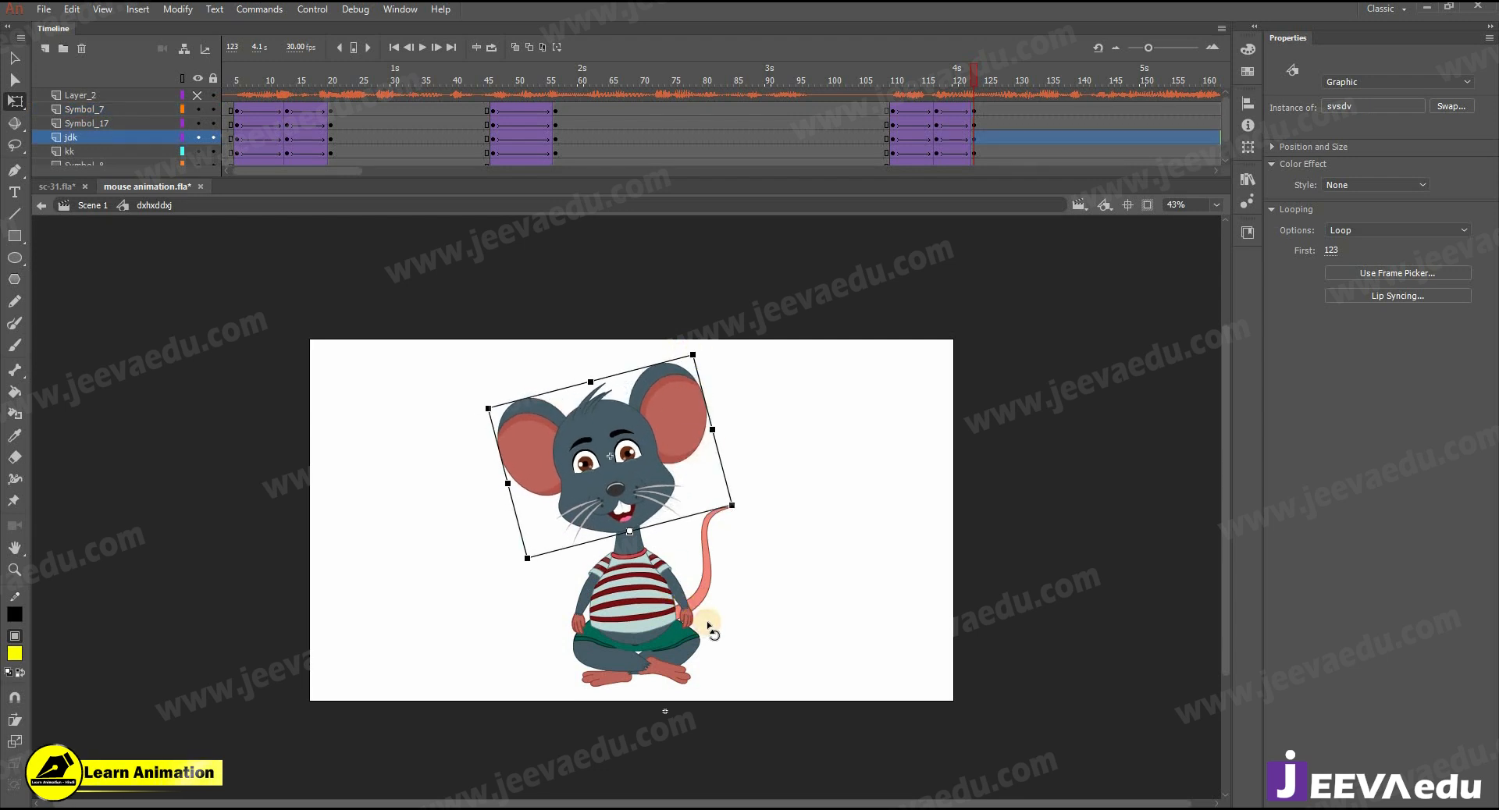
{"action": "left_click", "coordinate": [581, 649]}
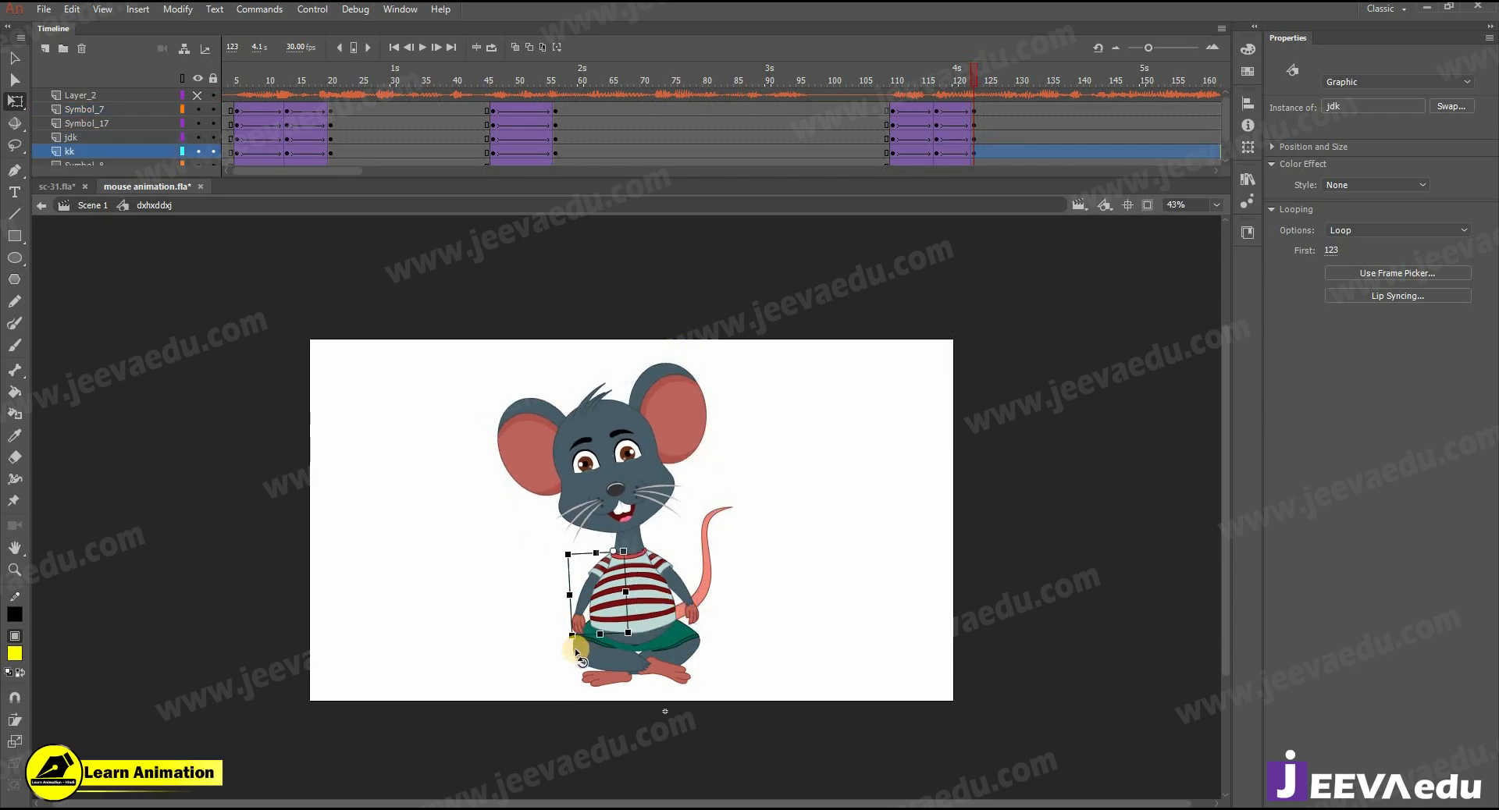
{"action": "left_click", "coordinate": [750, 499]}
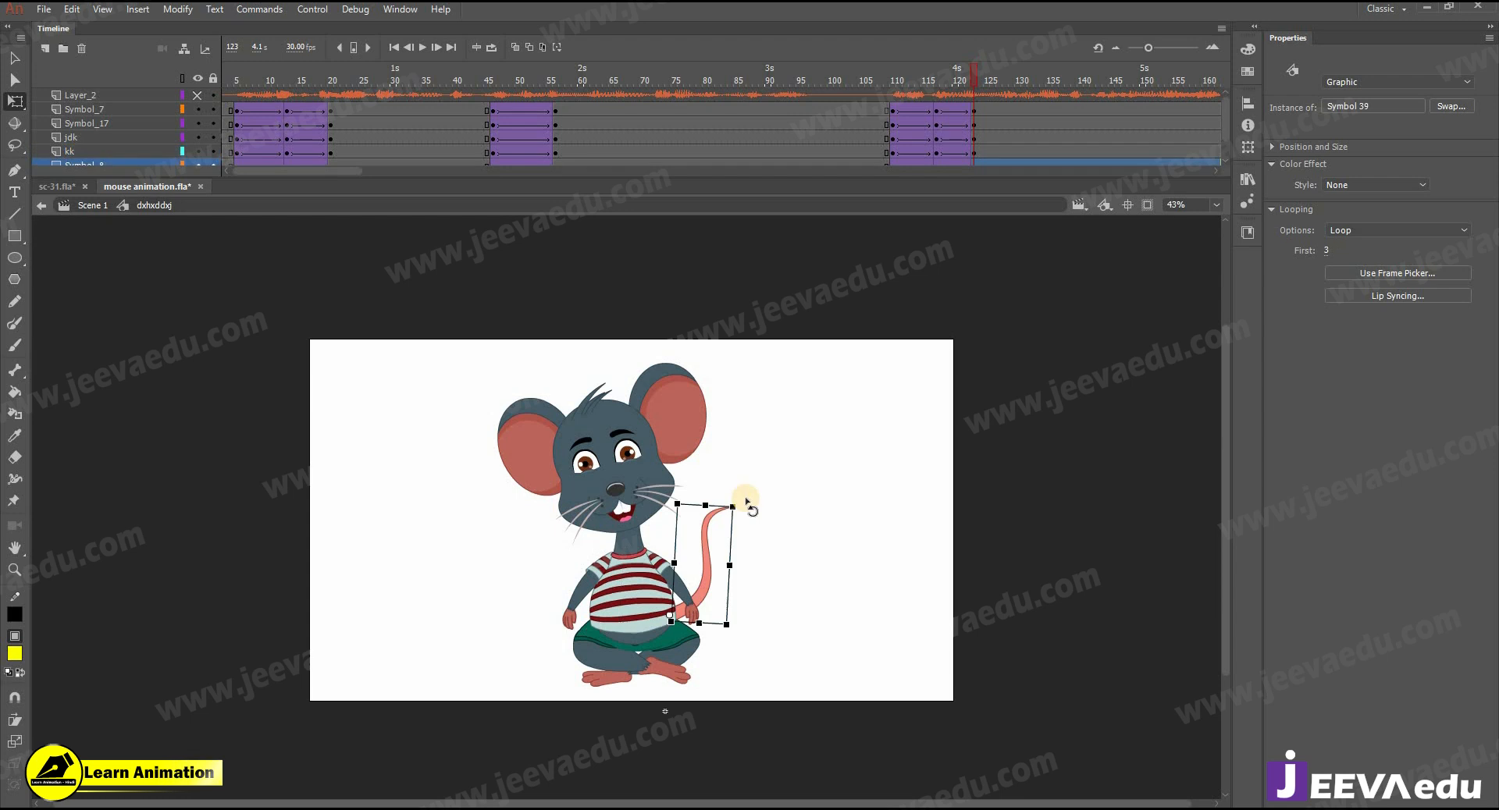
- Play back the body movement from about frame 106 through frame 123
{"action": "left_click", "coordinate": [872, 109]}
{"action": "key", "text": "Return"}
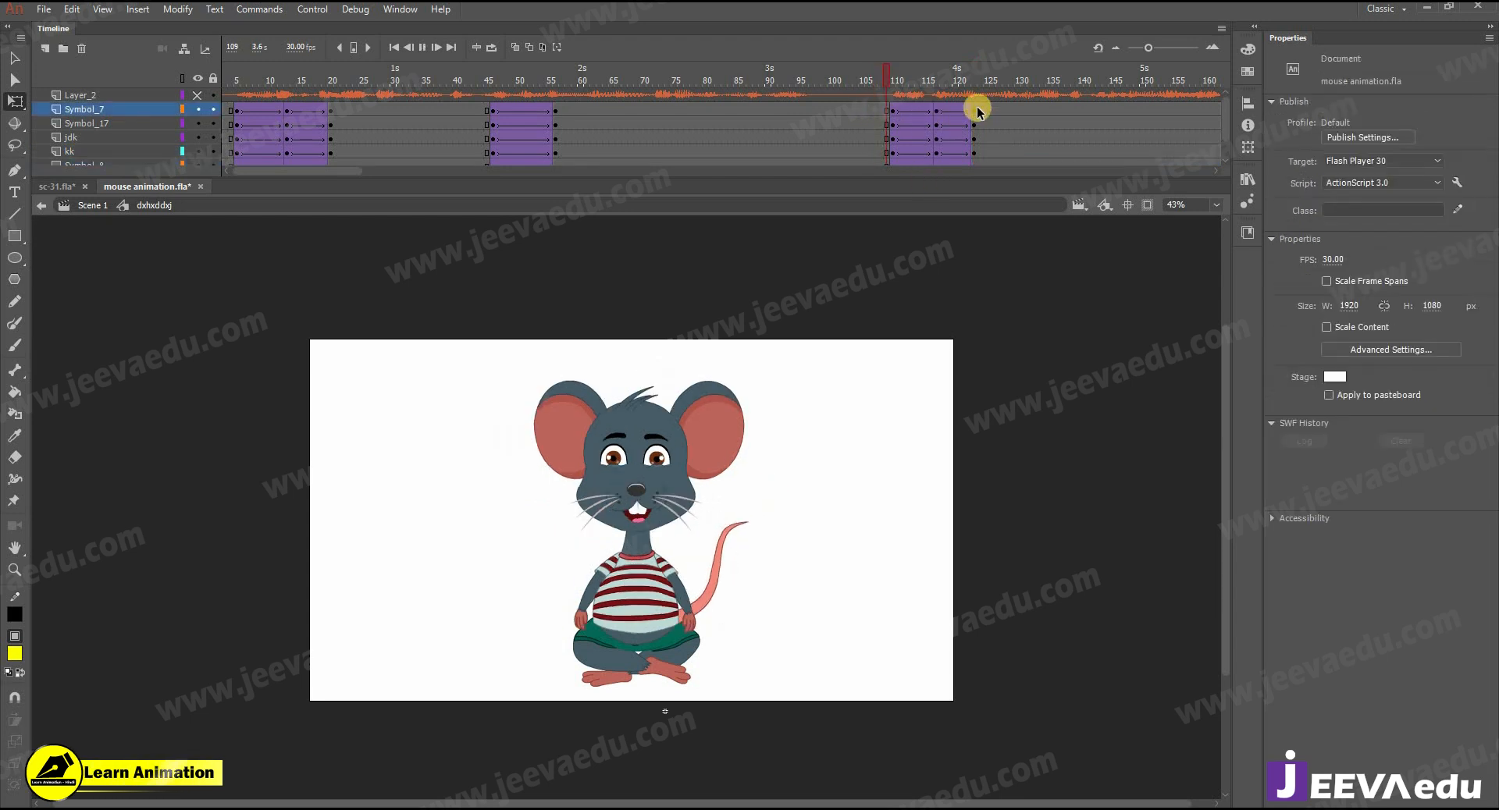
{"action": "key", "text": "Return"}
{"action": "left_click", "coordinate": [886, 110]}
{"action": "key", "text": "Return"}
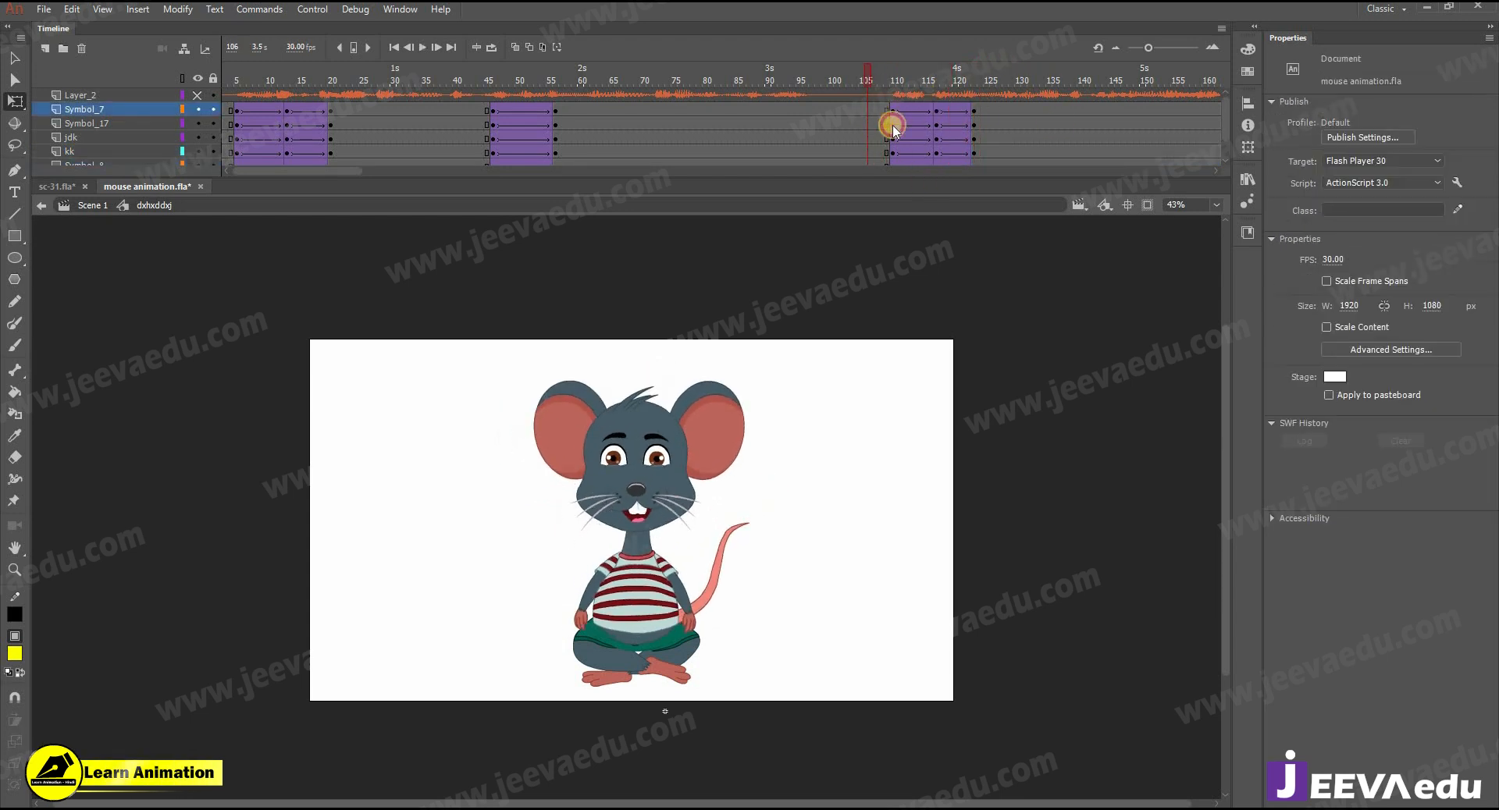
{"action": "left_click", "coordinate": [902, 146]}
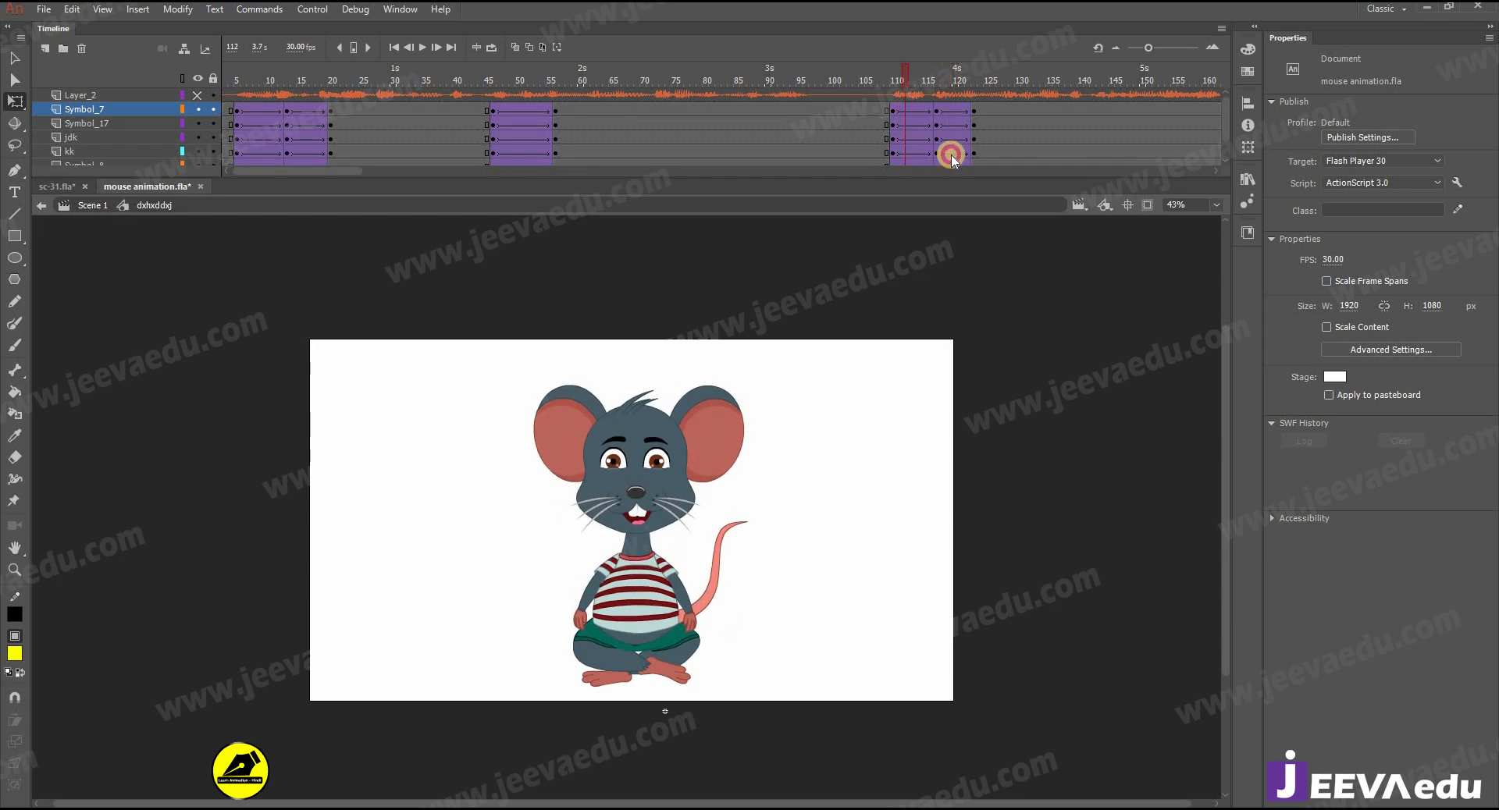
{"action": "key", "text": "Return"}
{"action": "key", "text": "Return"}
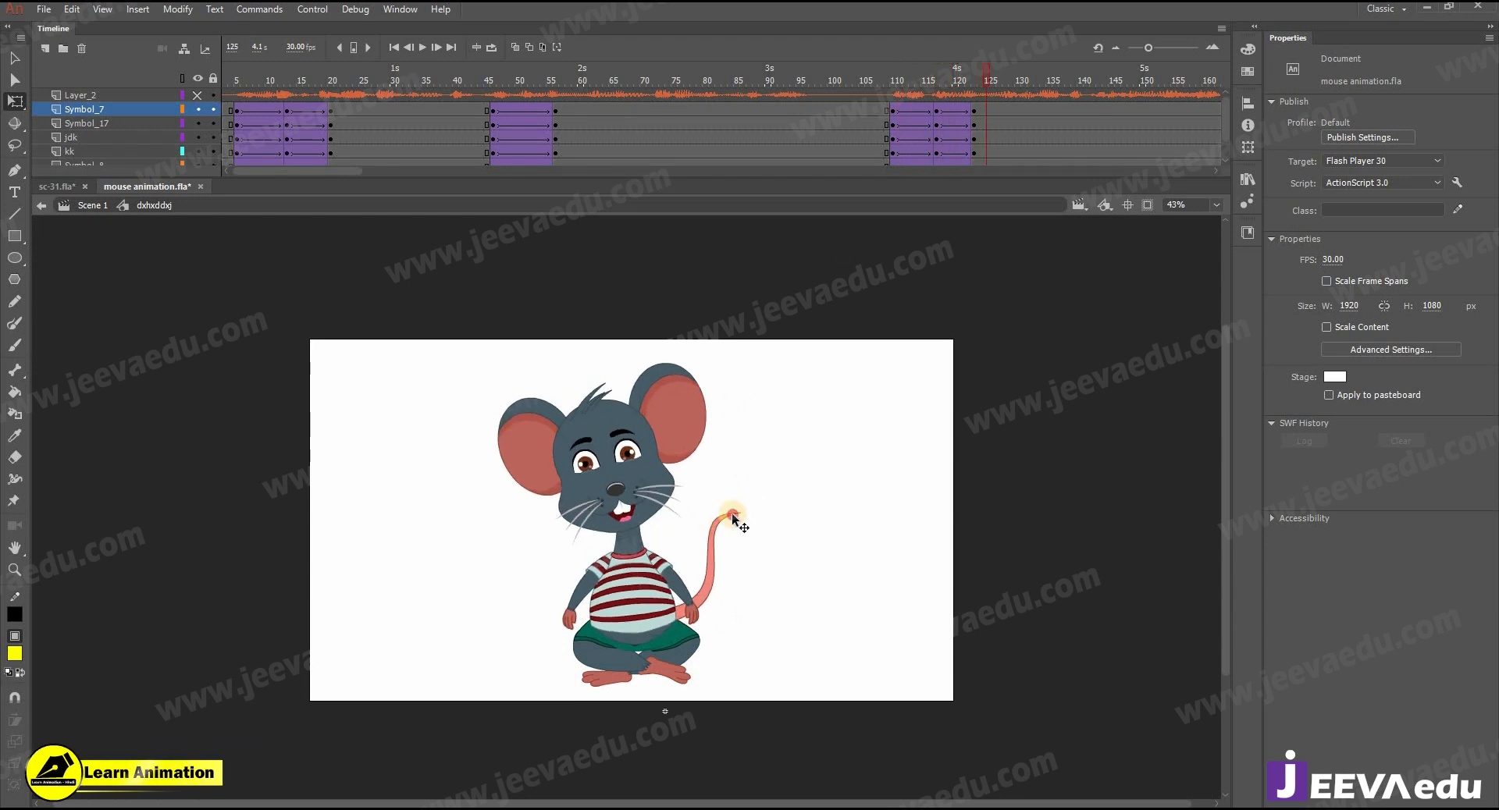
- Check the tail's motion from frame 110 and rotate the tail inward toward the body at the leaning pose
{"action": "left_click", "coordinate": [734, 518]}
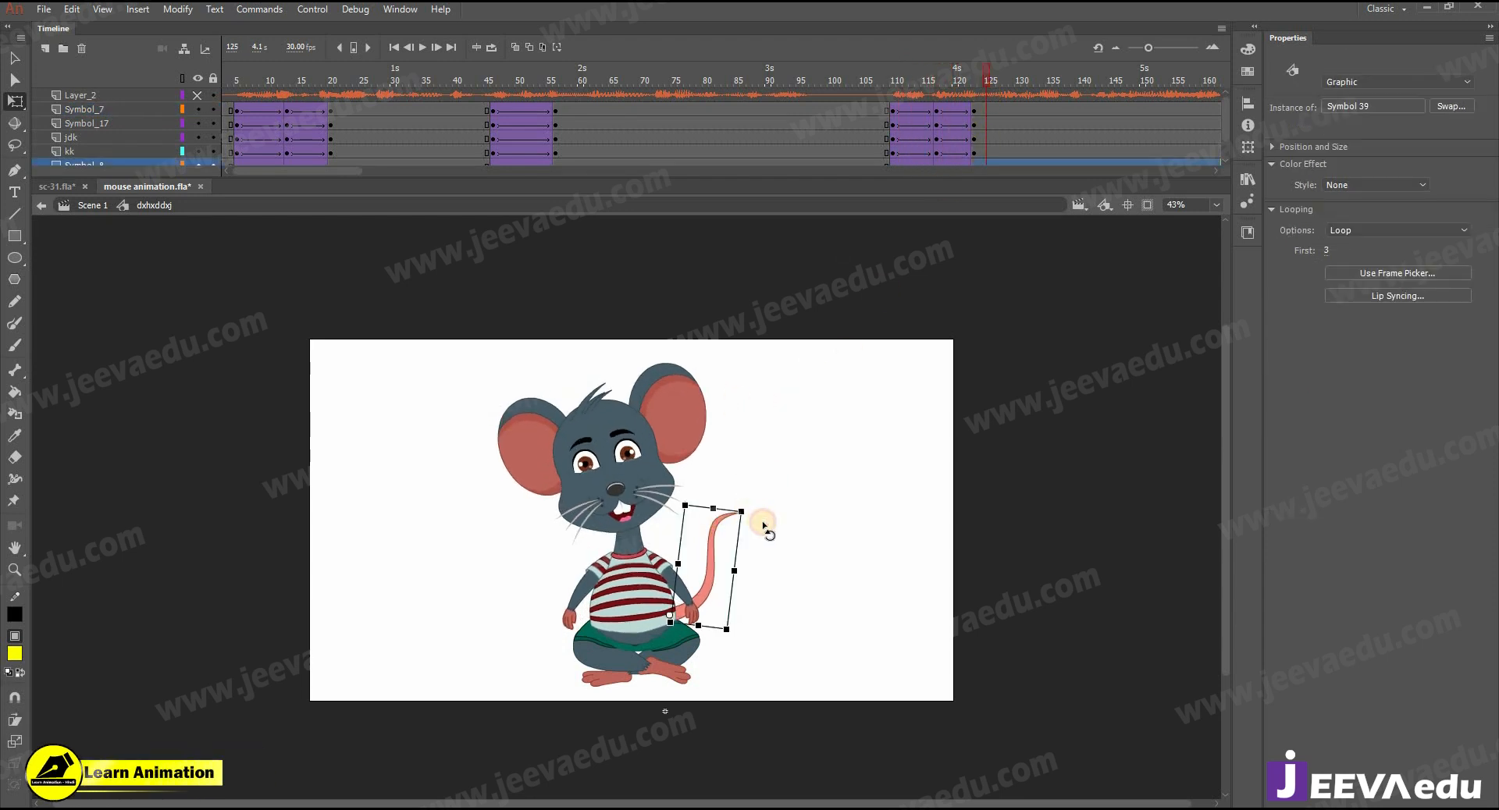
{"action": "left_click", "coordinate": [861, 95]}
{"action": "left_click_drag", "start_coordinate": [899, 97], "coordinate": [984, 105]}
{"action": "left_click", "coordinate": [743, 530]}
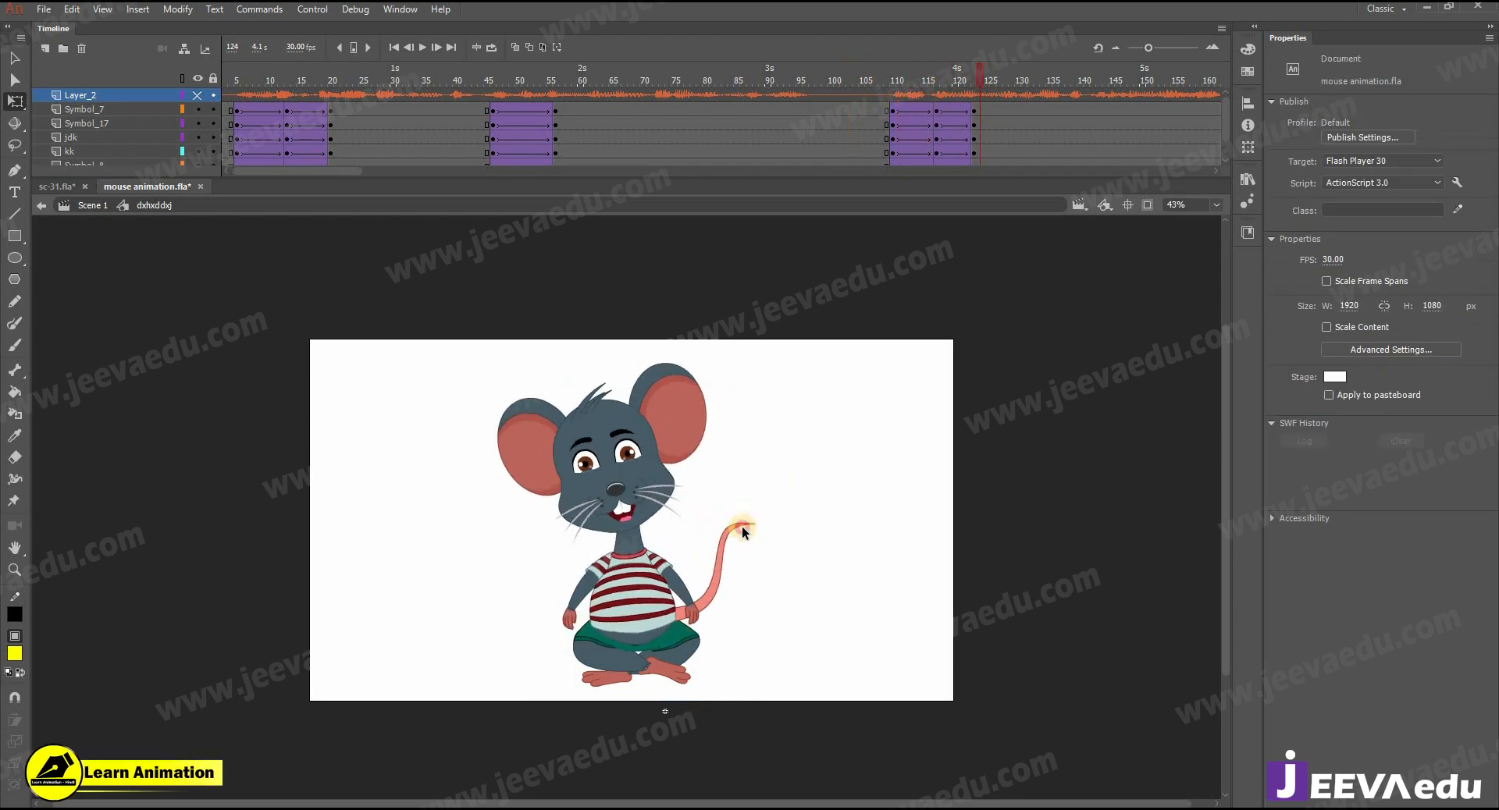
{"action": "left_click_drag", "start_coordinate": [767, 523], "coordinate": [730, 506]}
- Scrub between frames 110 and 123 to check the tail and body poses at each keyframe
{"action": "left_click", "coordinate": [943, 119]}
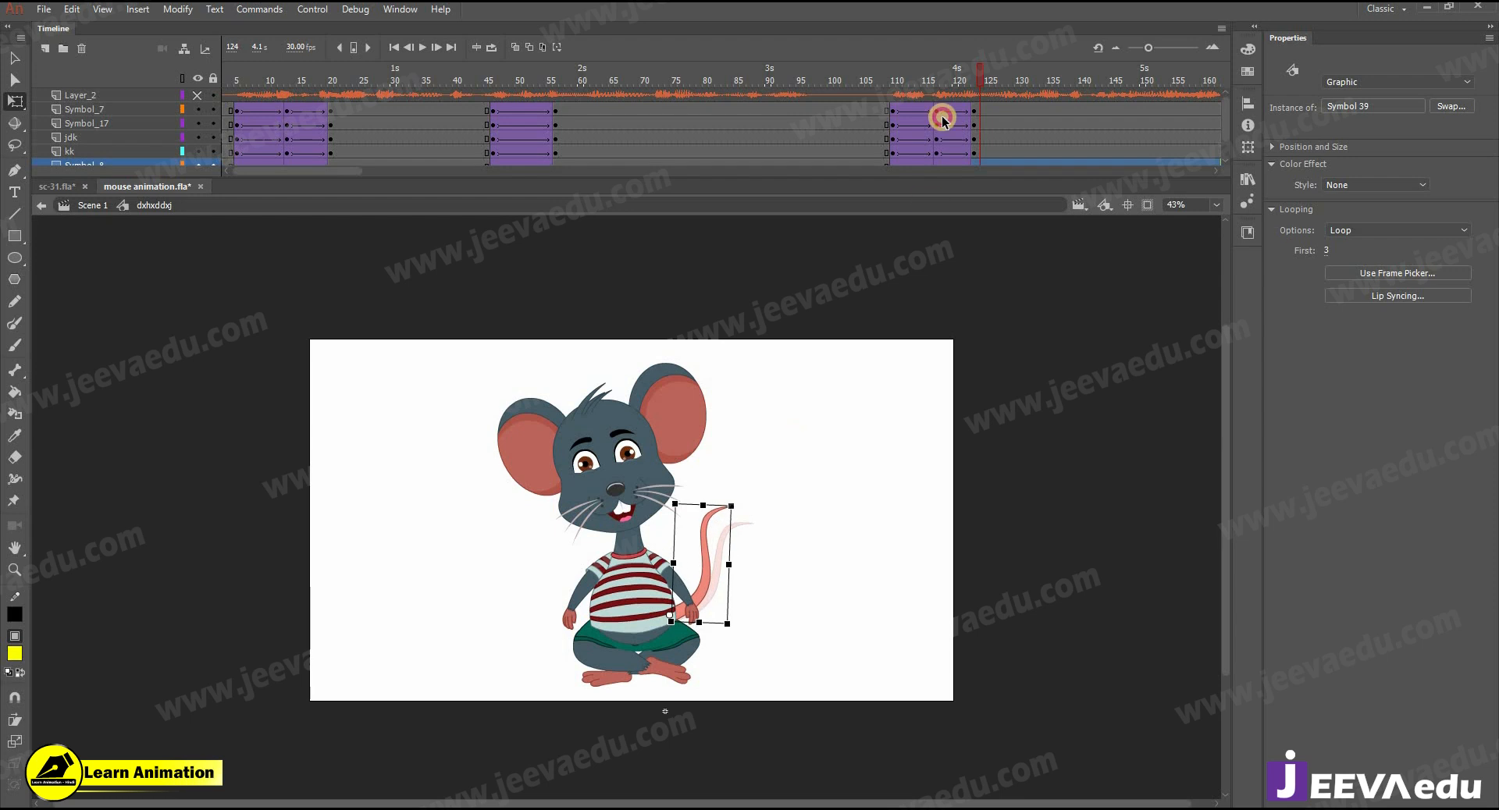
{"action": "left_click_drag", "start_coordinate": [883, 99], "coordinate": [972, 105]}
{"action": "left_click", "coordinate": [937, 116]}
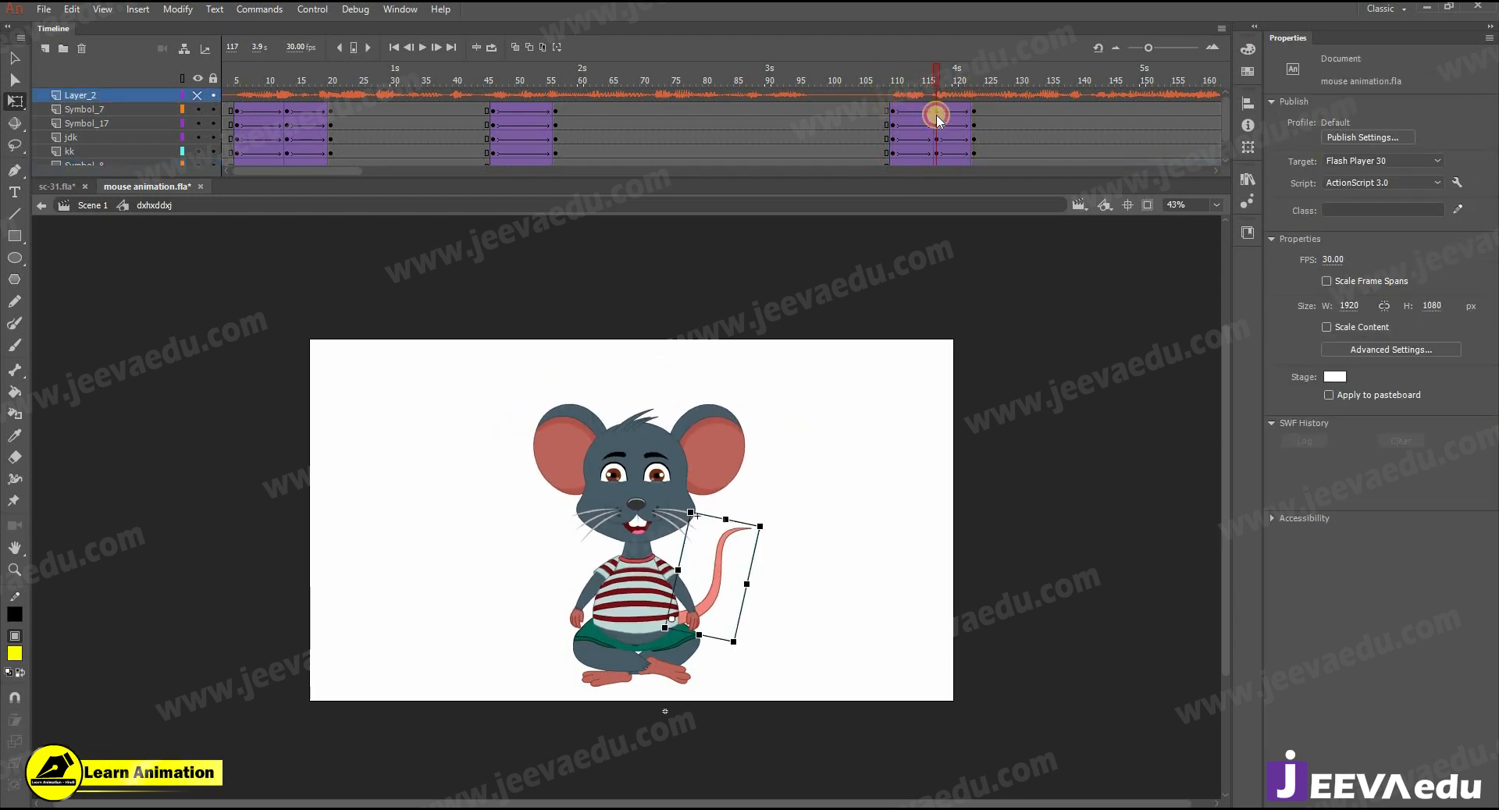
{"action": "left_click", "coordinate": [898, 117]}
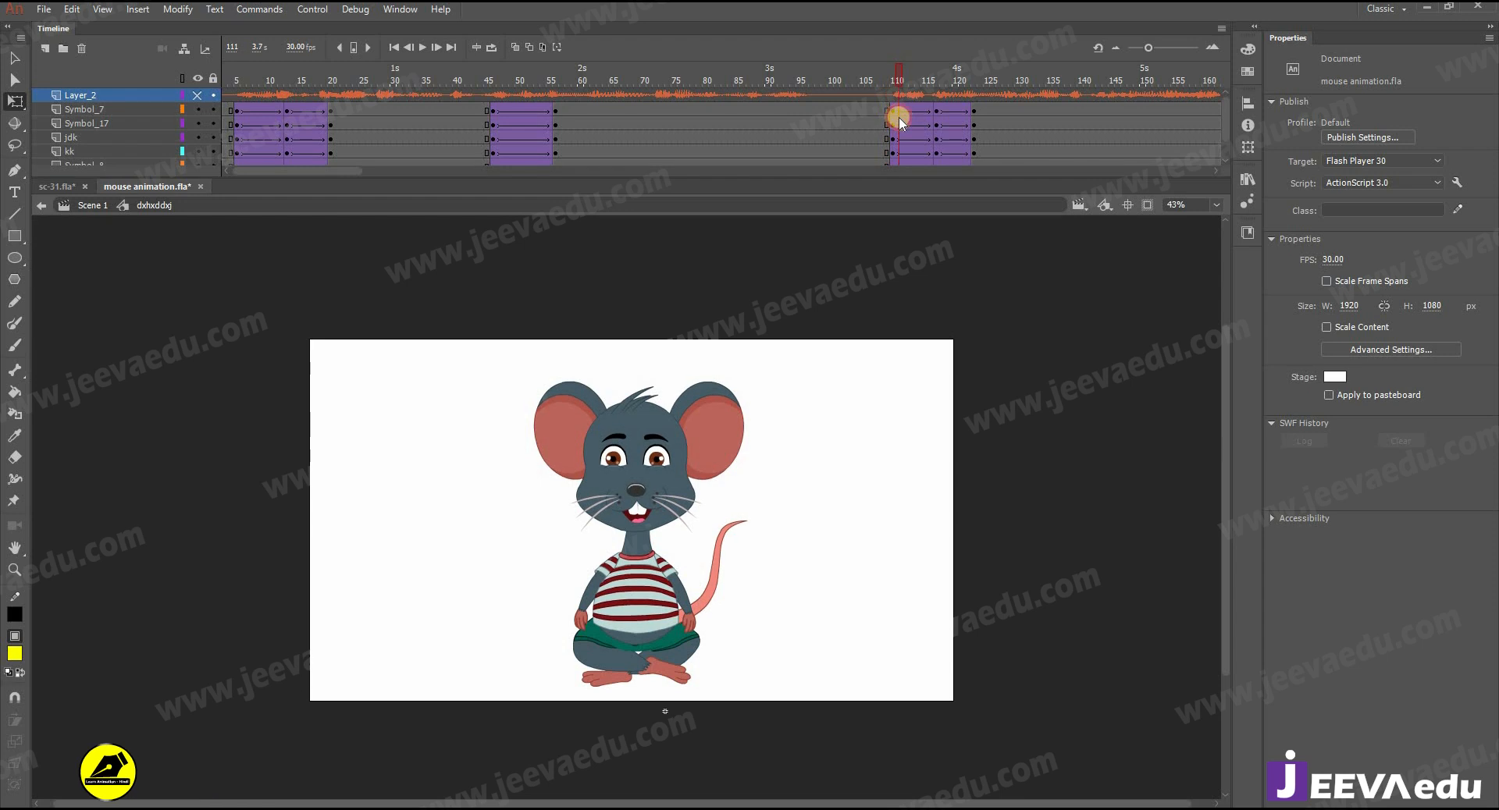
{"action": "left_click", "coordinate": [894, 120]}
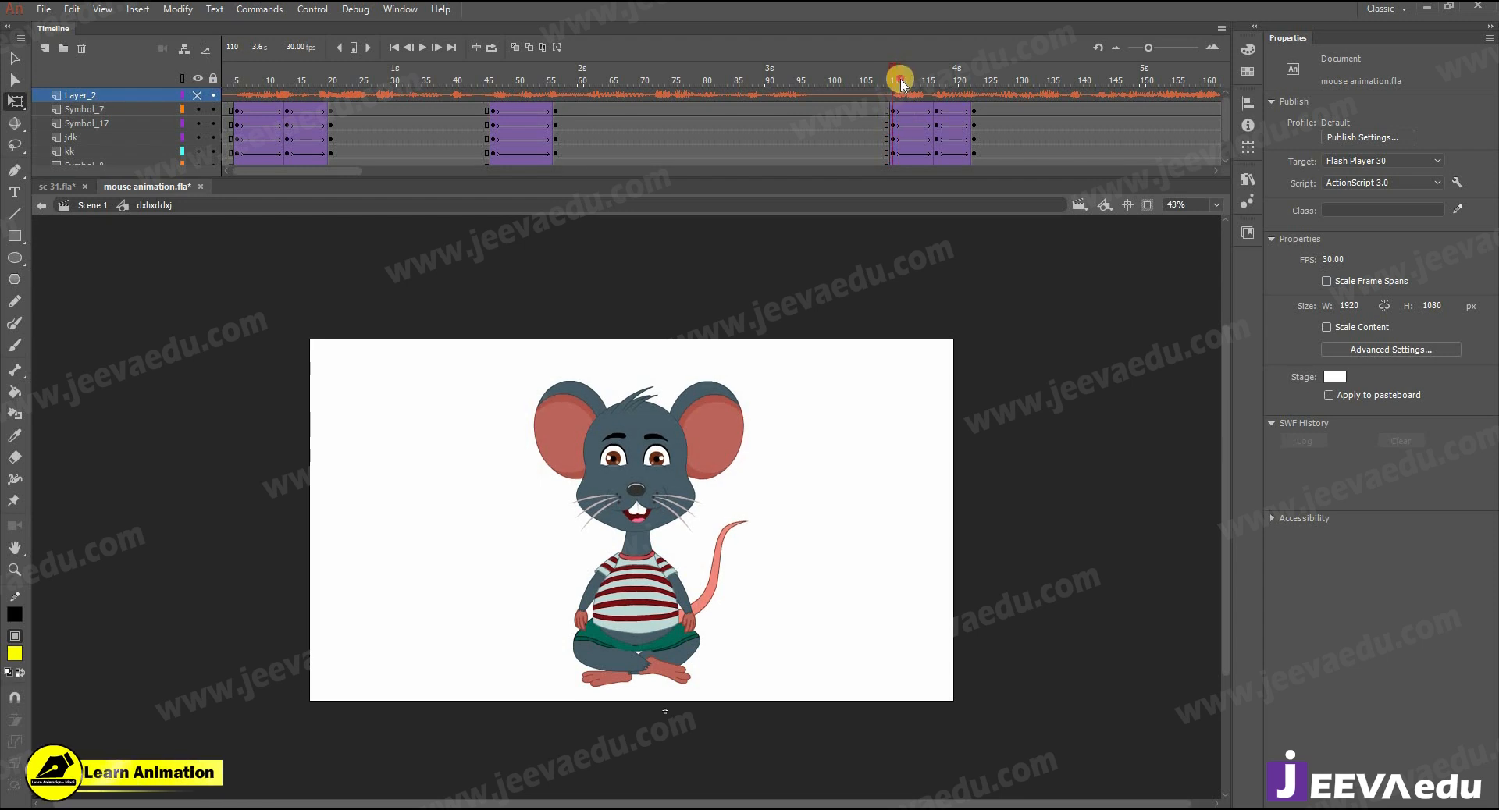
{"action": "left_click", "coordinate": [974, 134]}
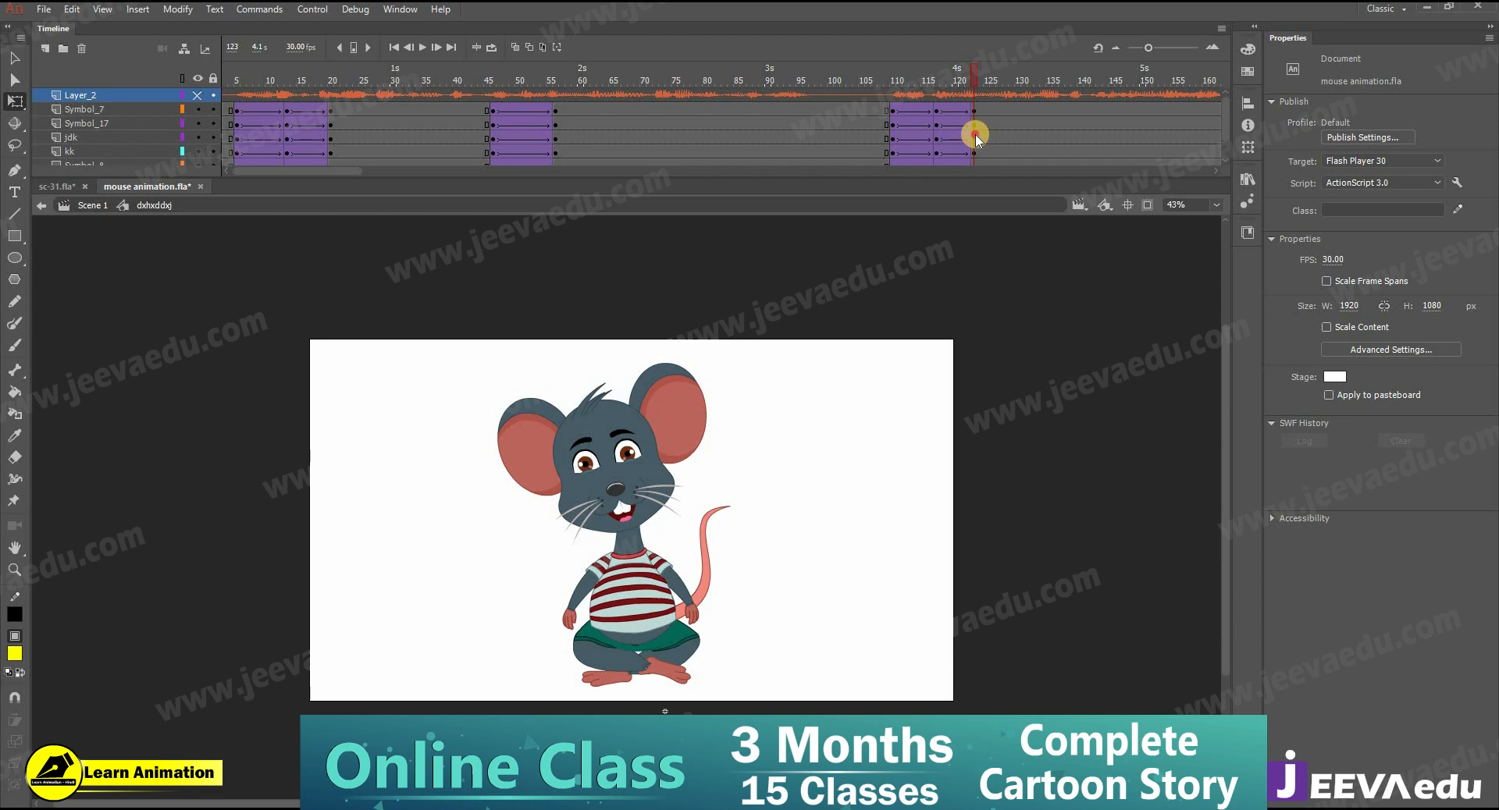
- Open the head symbol for editing at frame 117 and insert keyframes there on all of its layers
{"action": "left_click", "coordinate": [937, 108]}
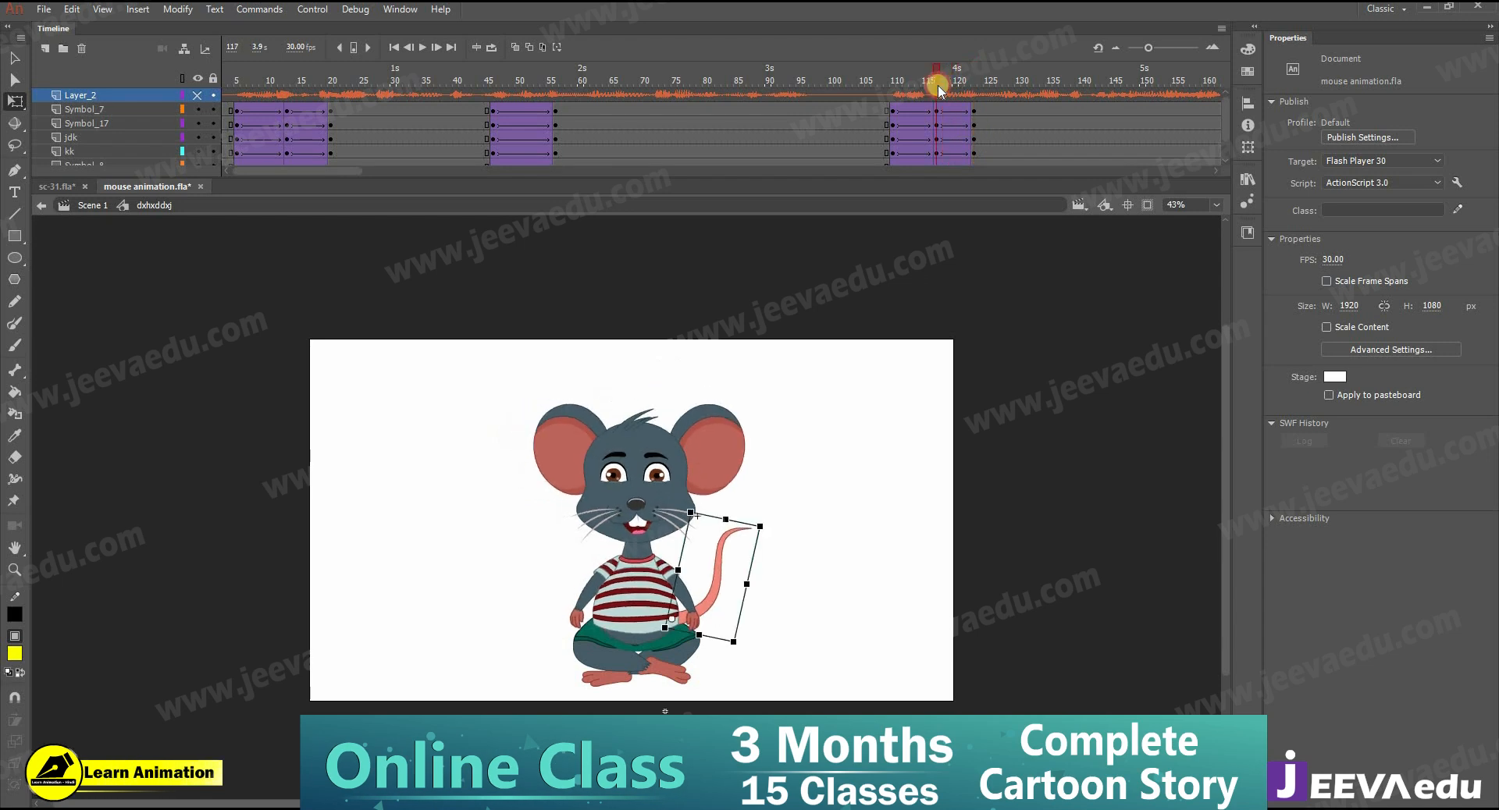
{"action": "key", "text": "z"}
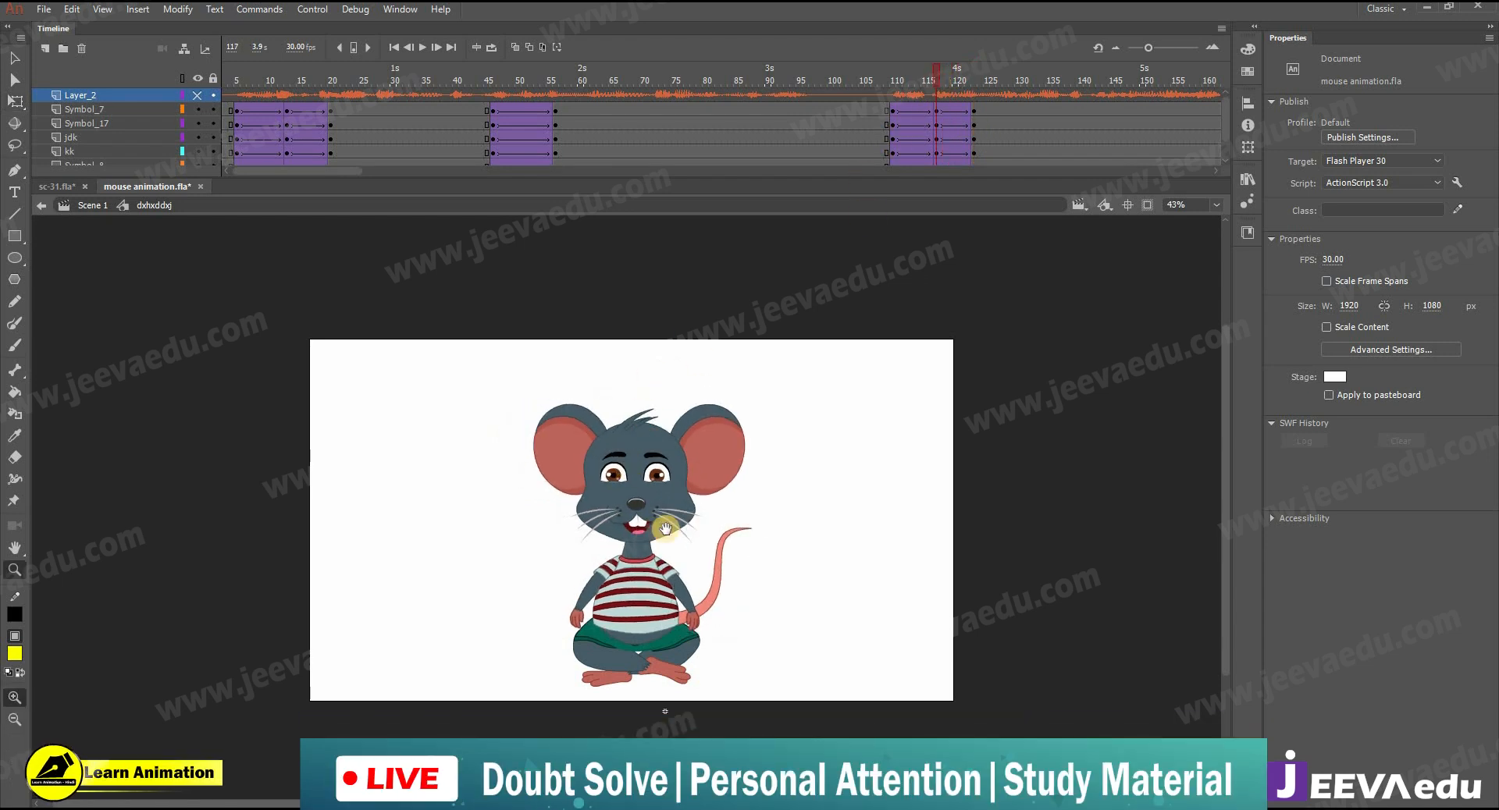
{"action": "left_click", "coordinate": [657, 527]}
{"action": "key", "text": "v"}
{"action": "left_click", "coordinate": [955, 114]}
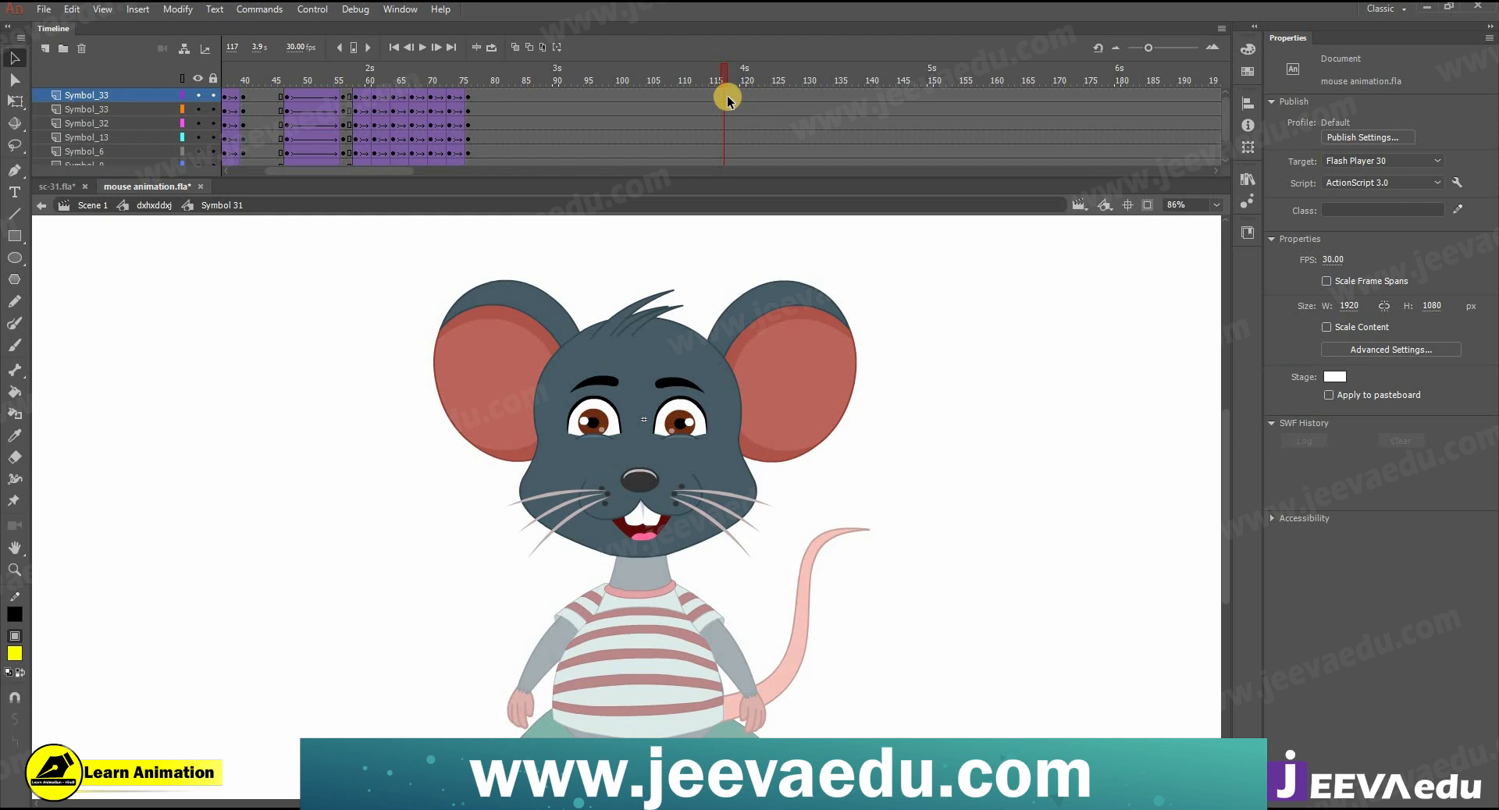
{"action": "left_click_drag", "start_coordinate": [725, 97], "coordinate": [726, 179]}
{"action": "key", "text": "F6"}
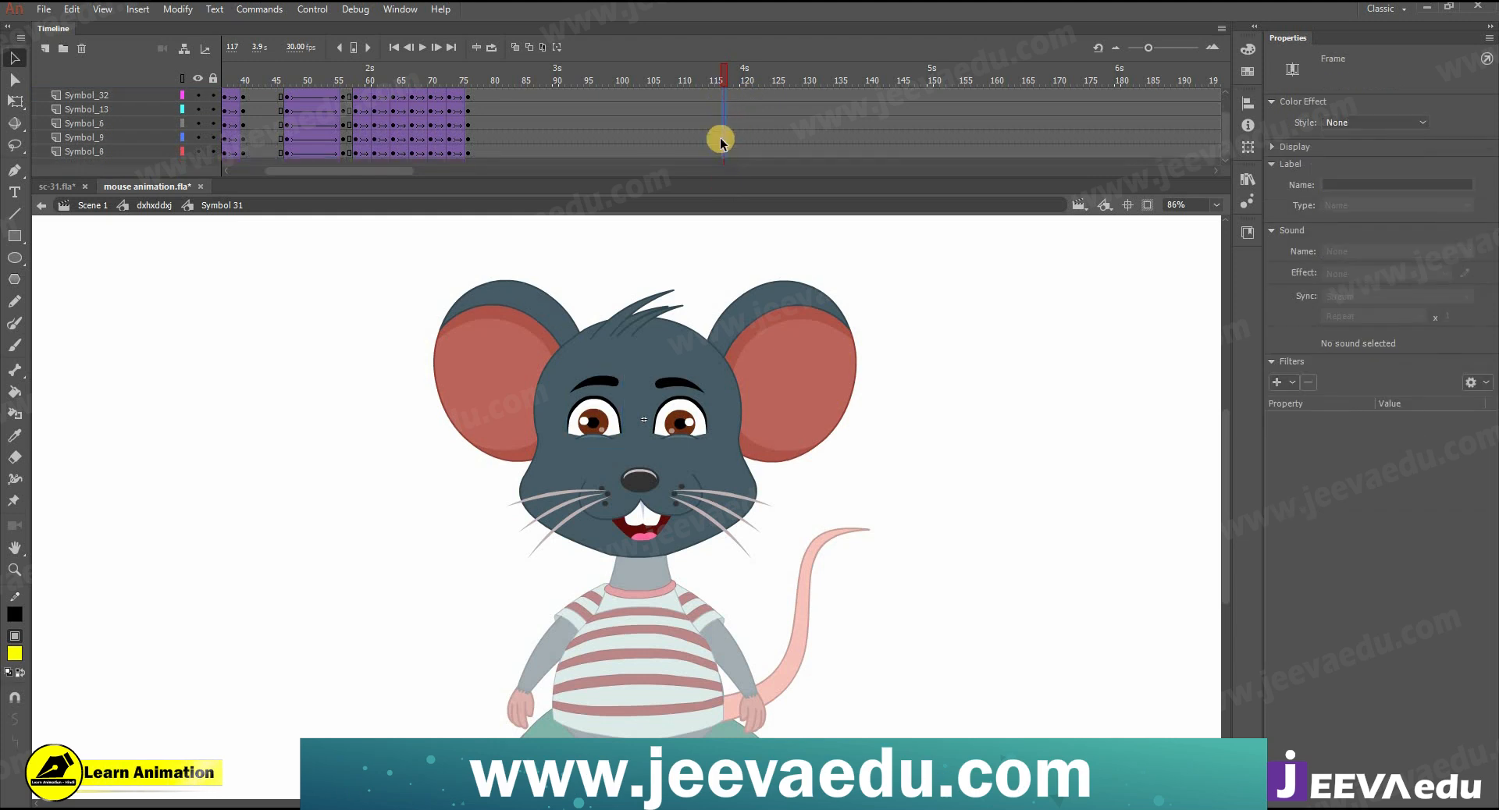
- Insert keyframes at frames 110 and 123 on all layers of the head symbol
{"action": "left_click", "coordinate": [685, 98]}
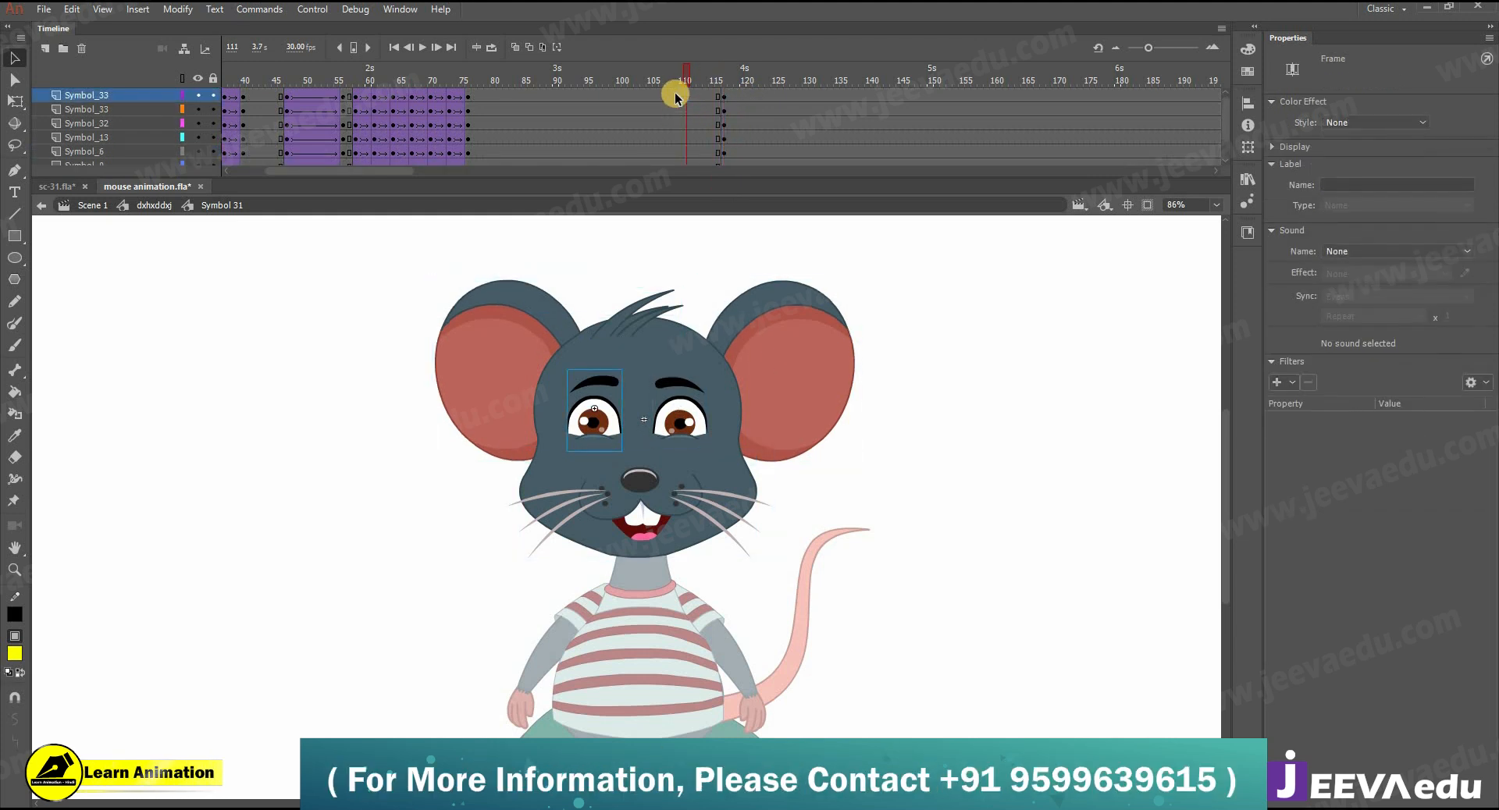
{"action": "left_click_drag", "start_coordinate": [685, 141], "coordinate": [680, 177]}
{"action": "key", "text": "F6"}
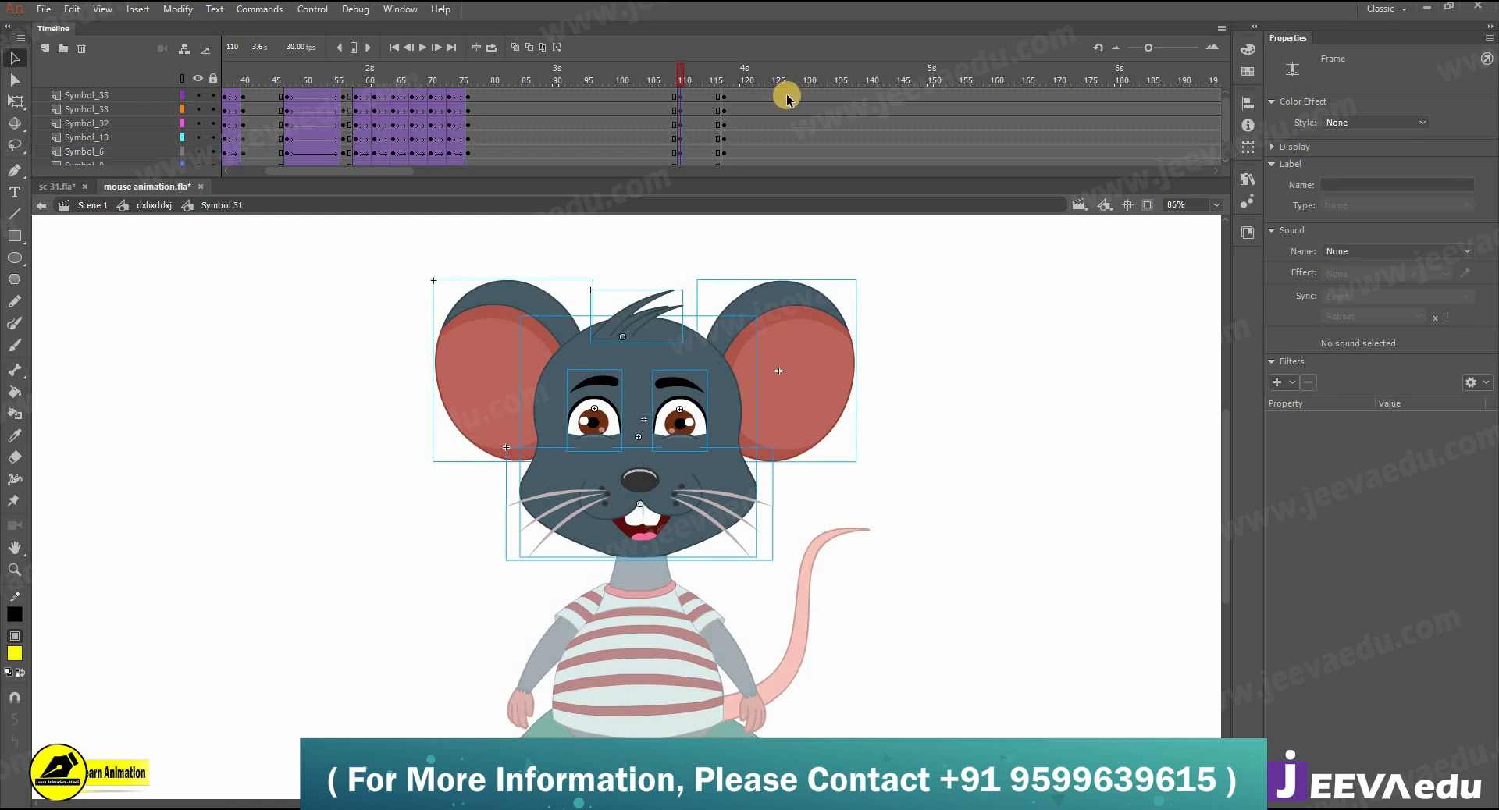
{"action": "left_click", "coordinate": [769, 97]}
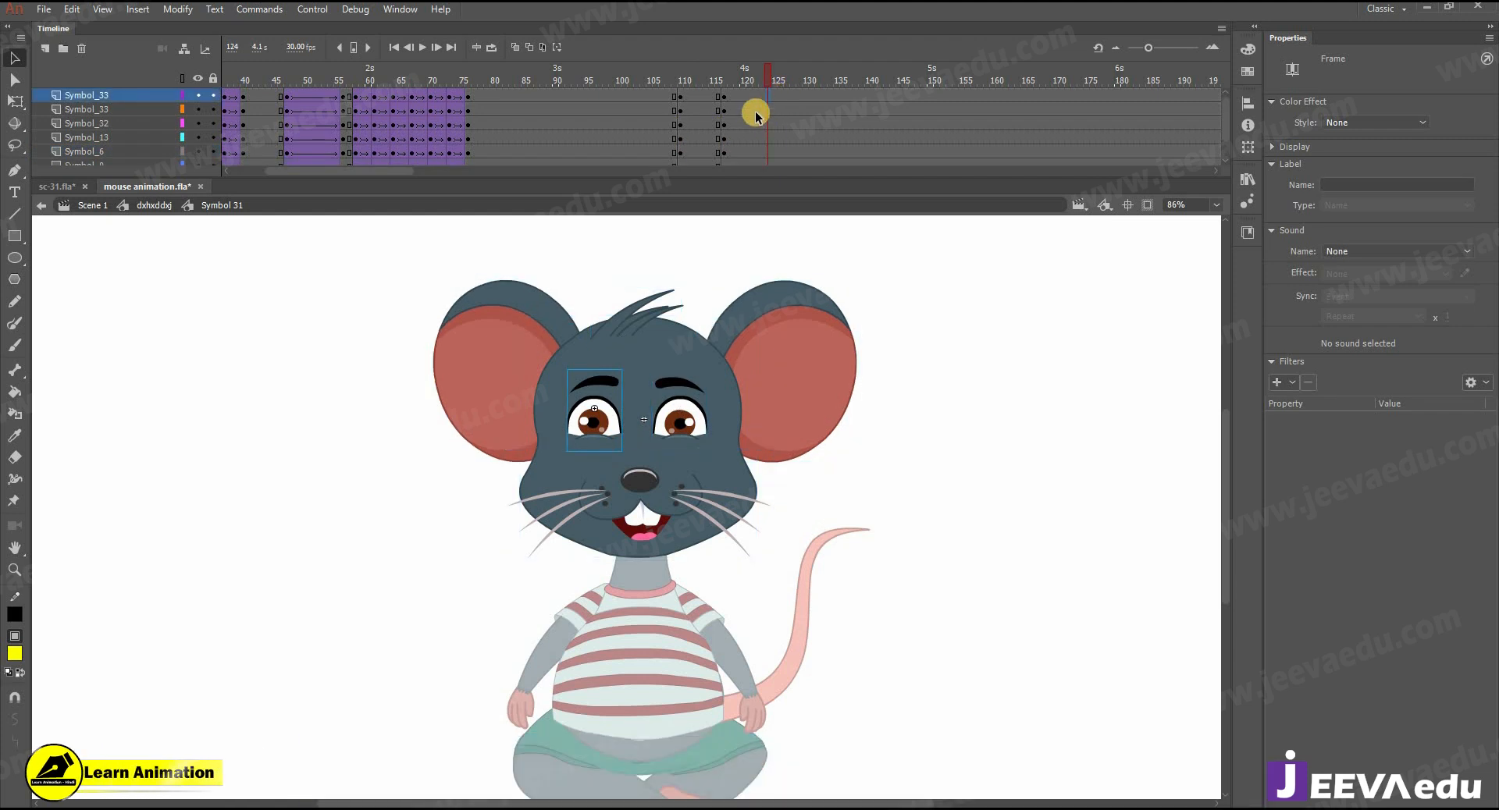
{"action": "left_click", "coordinate": [757, 97]}
{"action": "left_click_drag", "start_coordinate": [762, 96], "coordinate": [760, 173]}
{"action": "key", "text": "F6"}
- Create classic tweens from frame 110 to 123 on all head layers and adjust their classic easing toward ease out
{"action": "left_click_drag", "start_coordinate": [717, 152], "coordinate": [739, 56]}
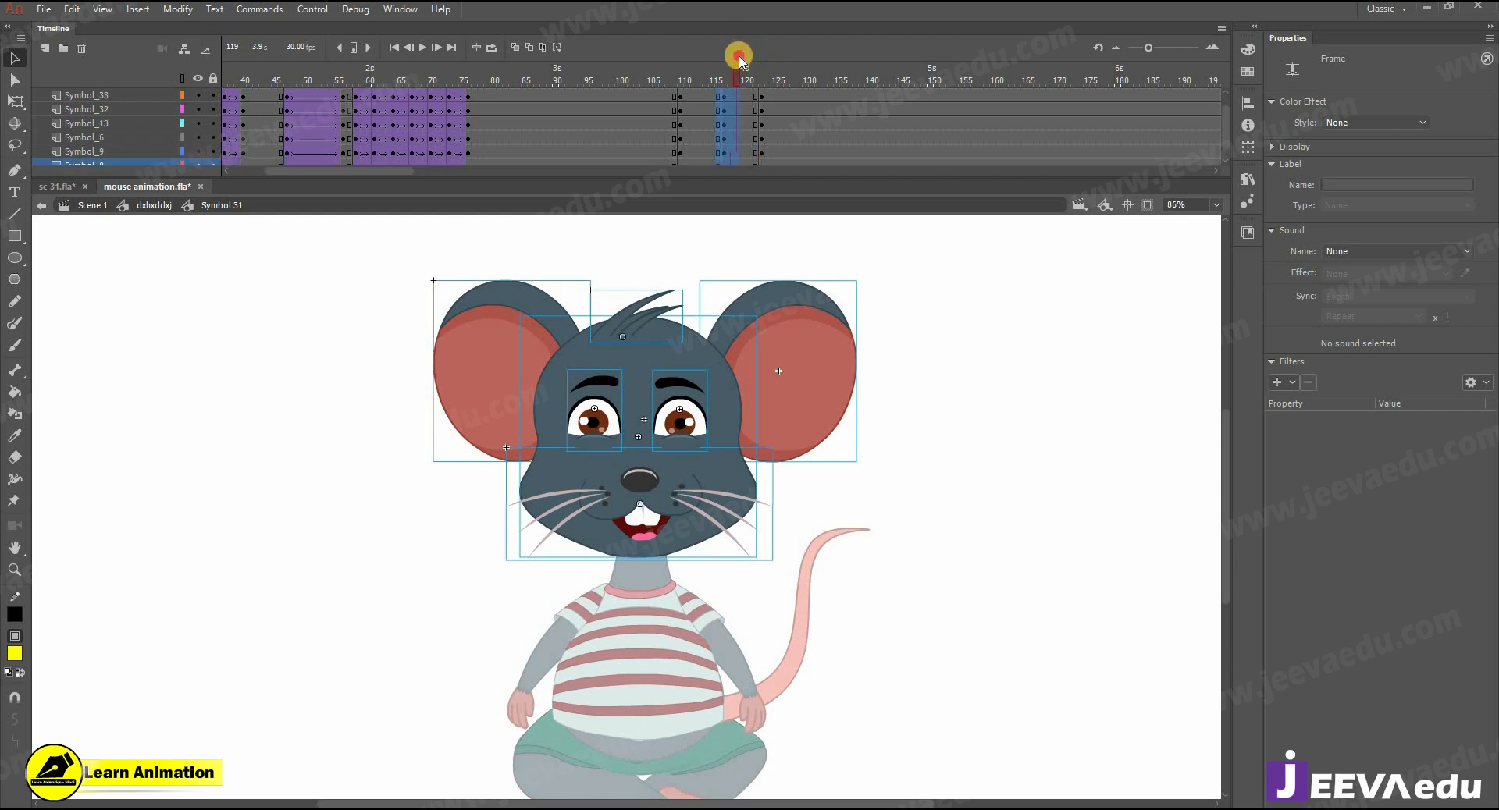
{"action": "right_click", "coordinate": [730, 97]}
{"action": "left_click", "coordinate": [789, 140]}
{"action": "left_click_drag", "start_coordinate": [1451, 279], "coordinate": [1495, 278]}
{"action": "left_click_drag", "start_coordinate": [684, 92], "coordinate": [712, 165]}
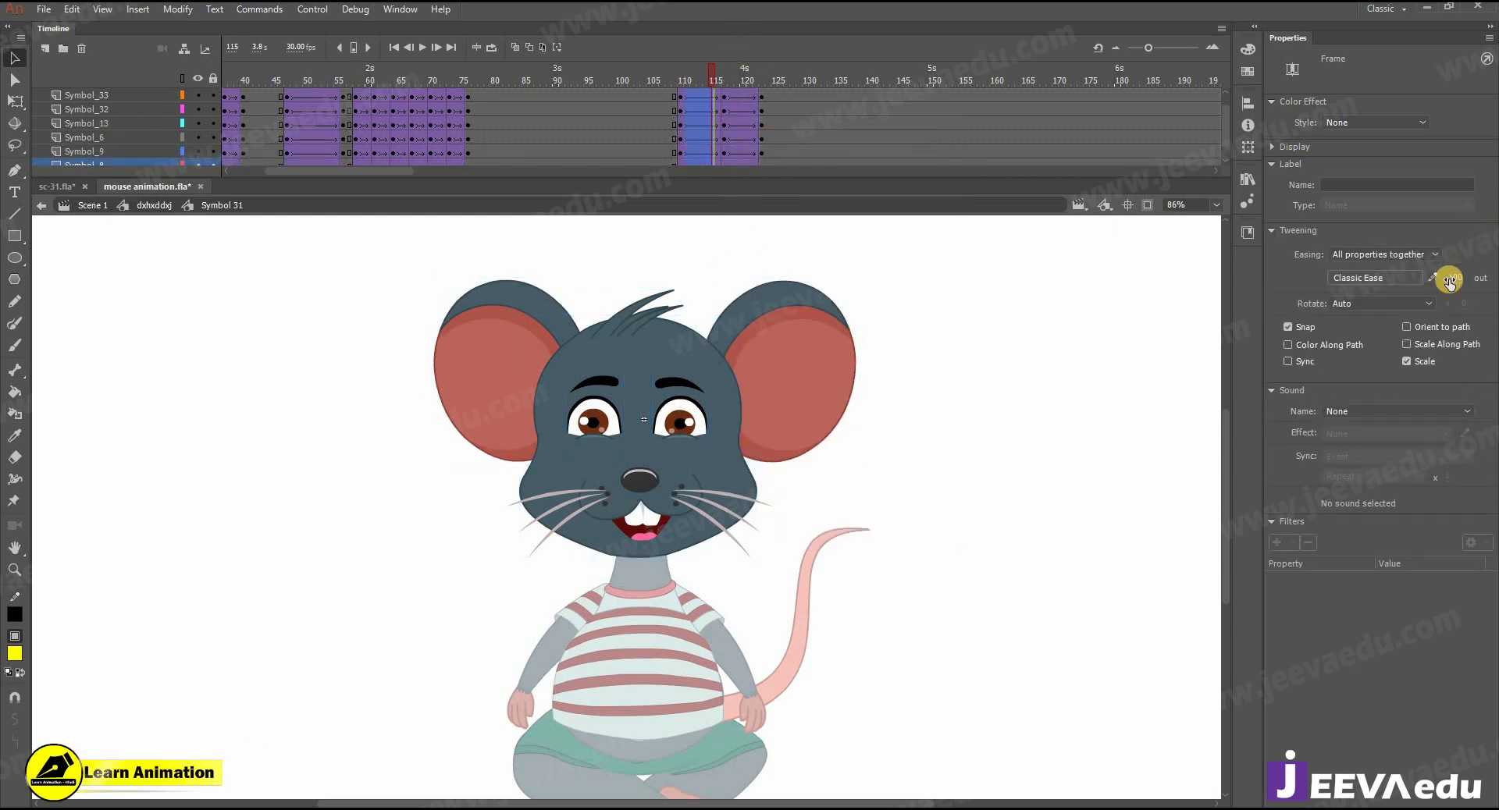
- At frame 117, select both eyes and the muzzle and shift them downward on the face
{"action": "left_click", "coordinate": [719, 83]}
{"action": "left_click", "coordinate": [640, 409]}
{"action": "left_click", "coordinate": [663, 432]}
{"action": "left_click", "coordinate": [644, 475], "text": "shift"}
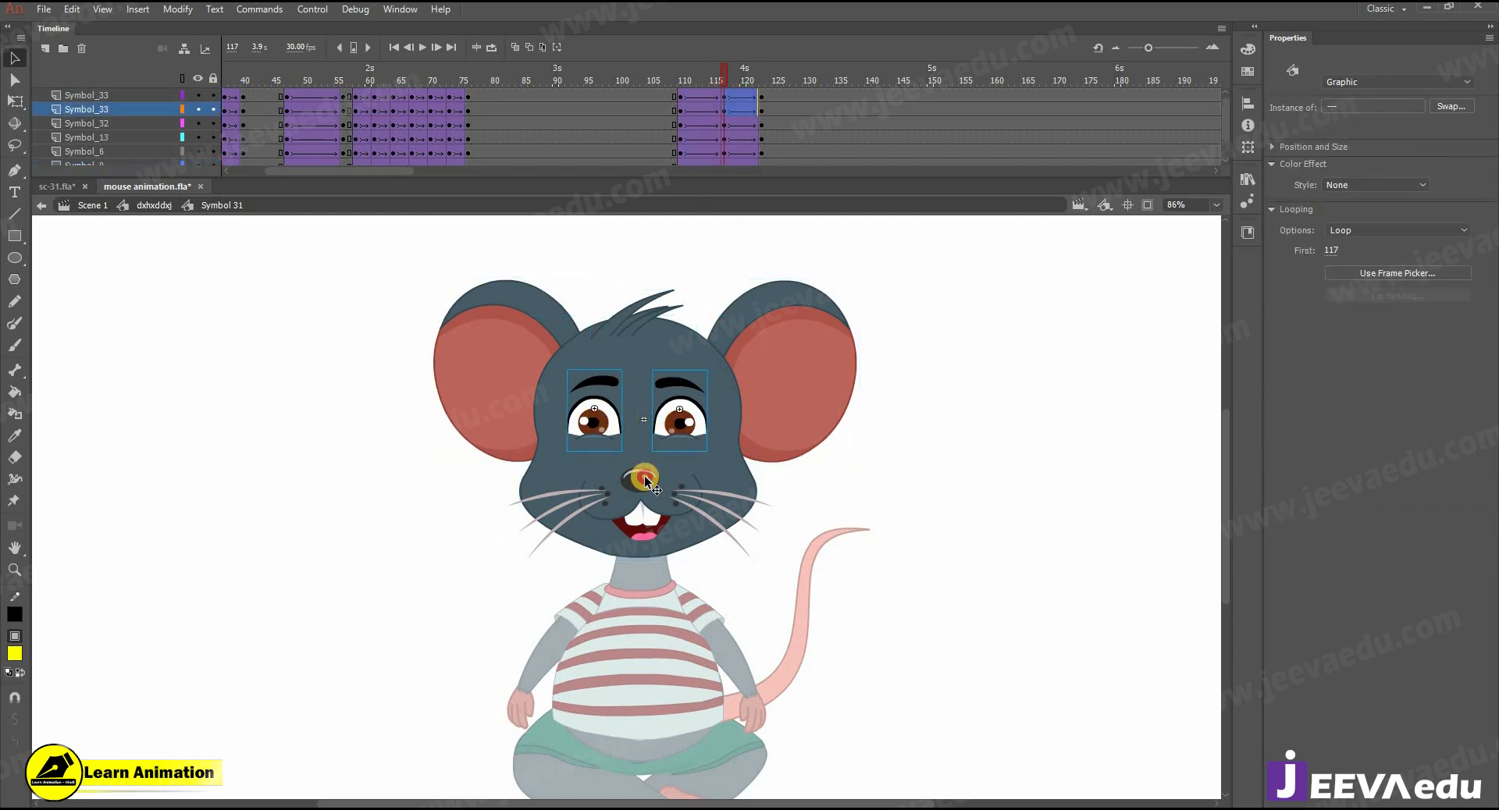
{"action": "key", "text": "shift+Down"}
{"action": "key", "text": "shift+Down"}
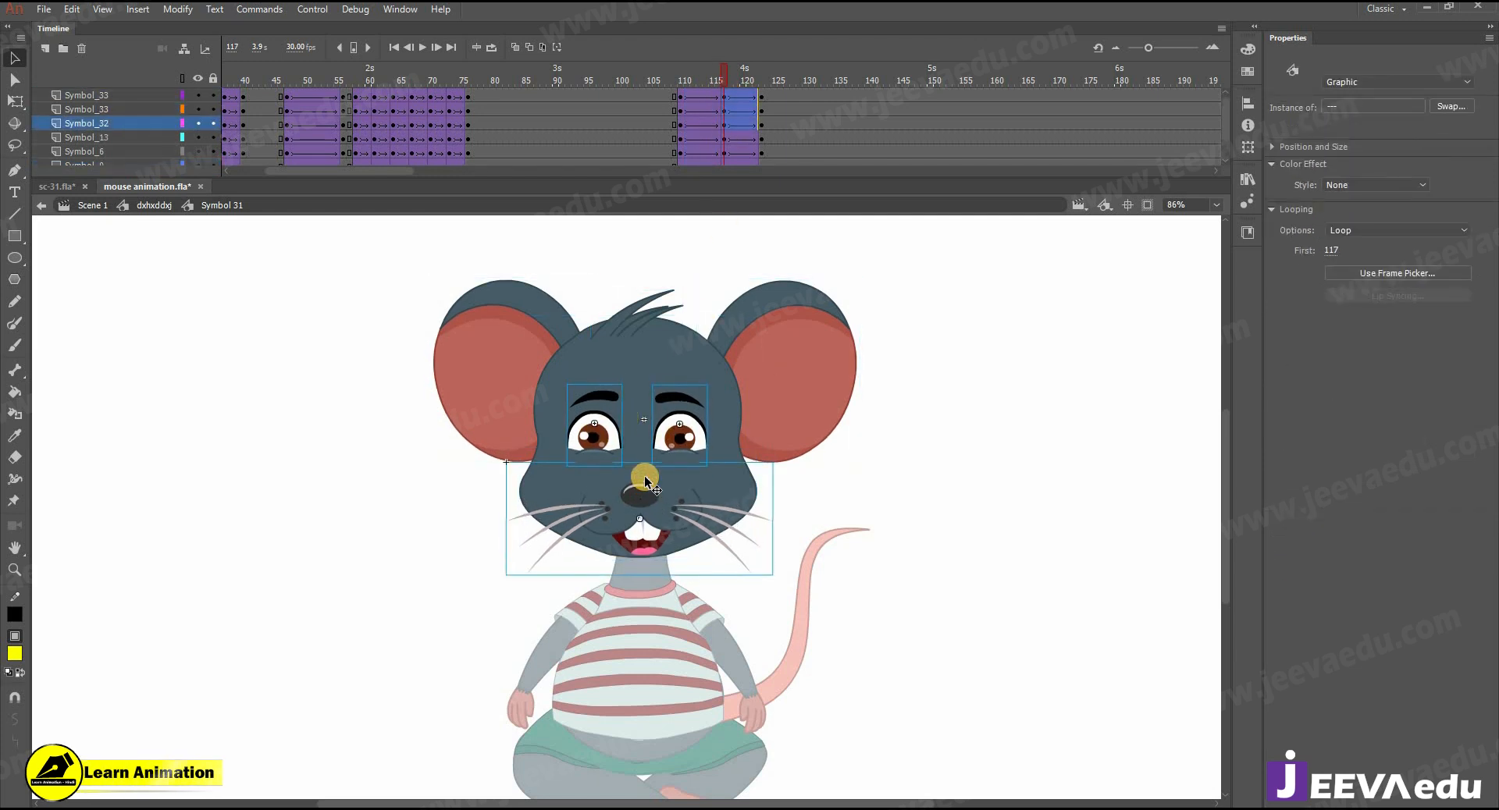
- At frame 117, move both ears up and slightly left, and nudge the hair tuft slightly down
{"action": "left_click", "coordinate": [473, 326]}
{"action": "left_click", "coordinate": [725, 327], "text": "shift"}
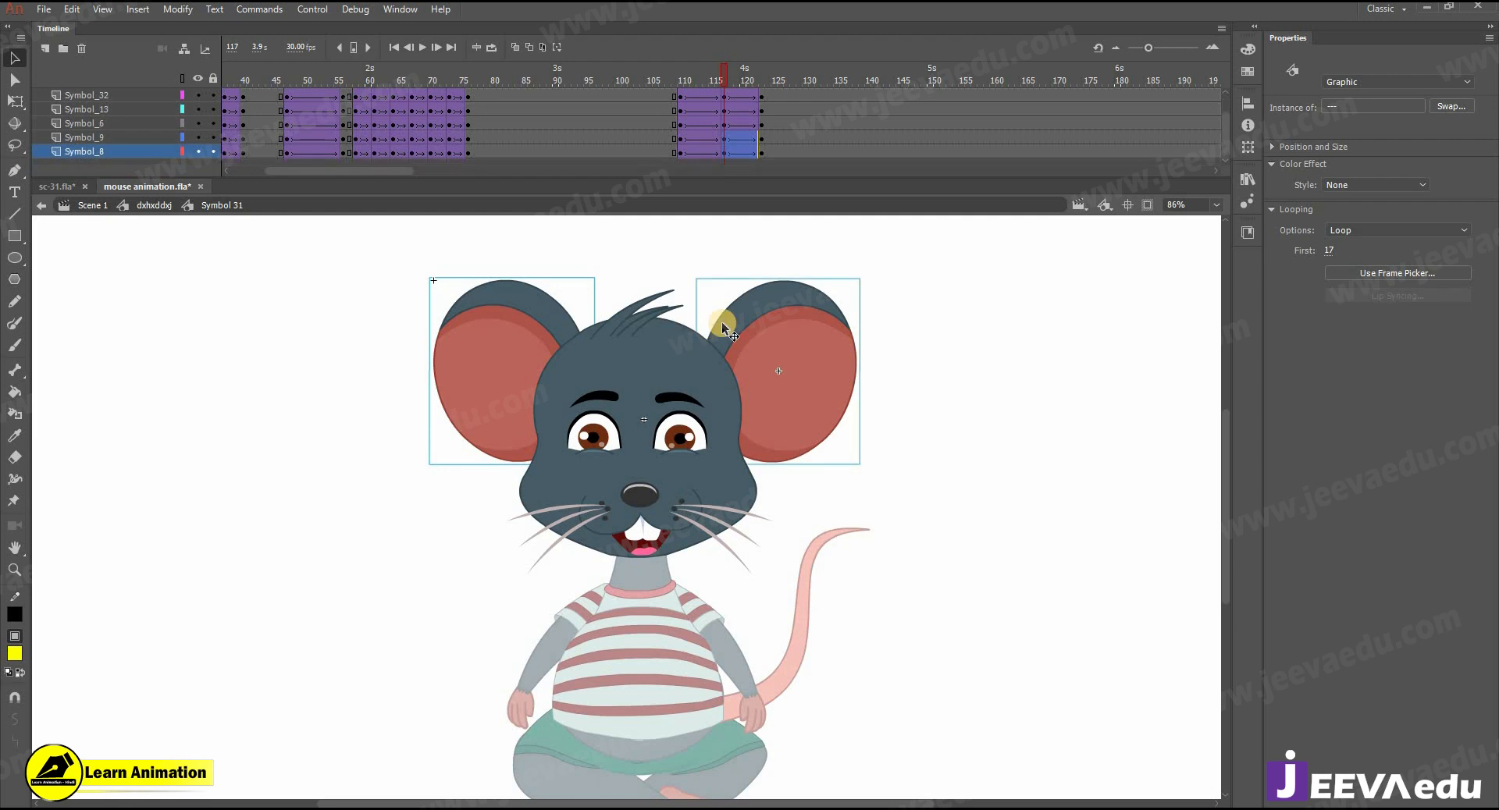
{"action": "key", "text": "shift+Up"}
{"action": "key", "text": "shift+Up"}
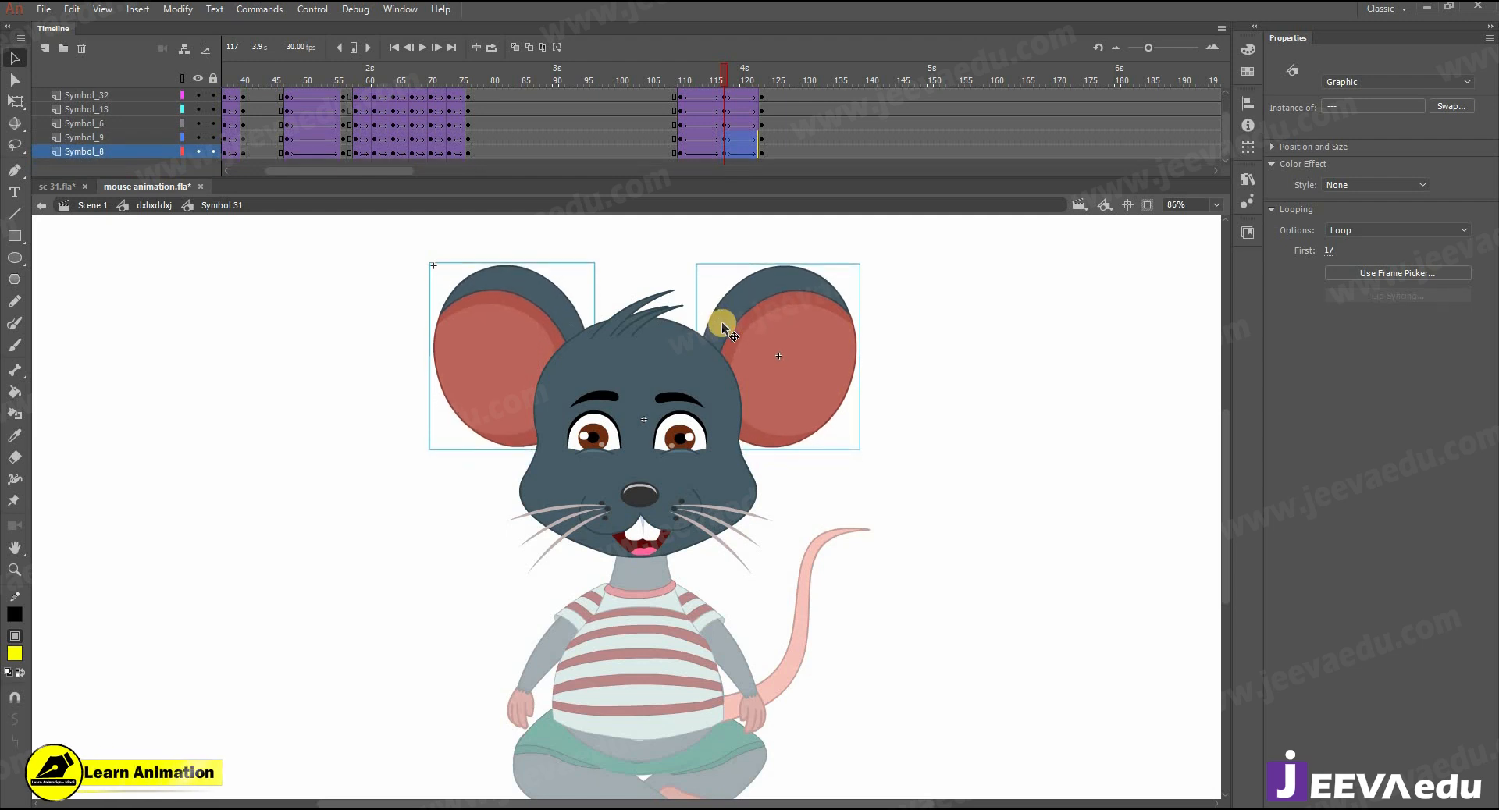
{"action": "key", "text": "Left"}
{"action": "key", "text": "Left"}
{"action": "key", "text": "Left"}
{"action": "key", "text": "Left"}
{"action": "key", "text": "Left"}
{"action": "left_click", "coordinate": [629, 322]}
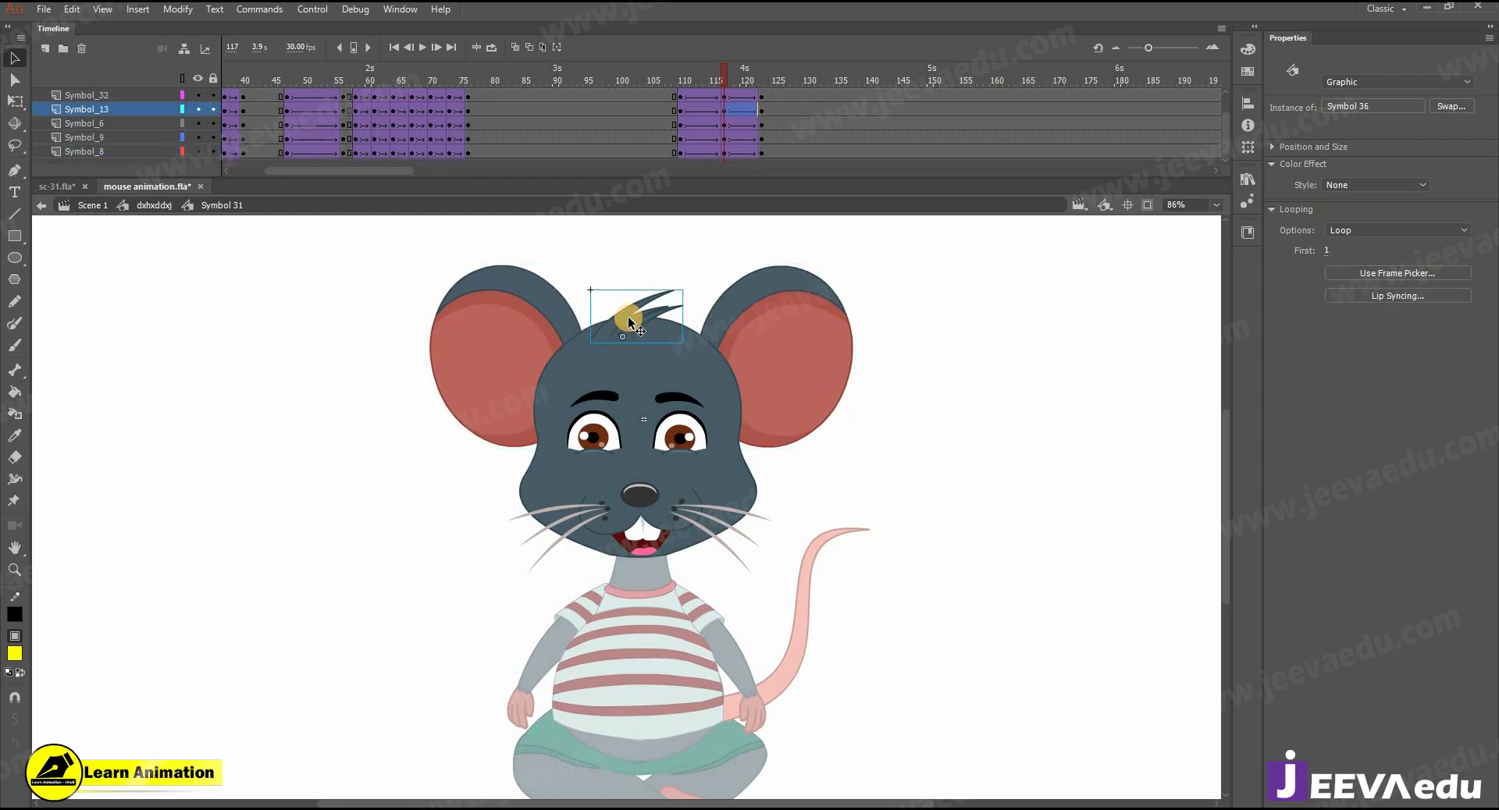
{"action": "key", "text": "ctrl+a"}
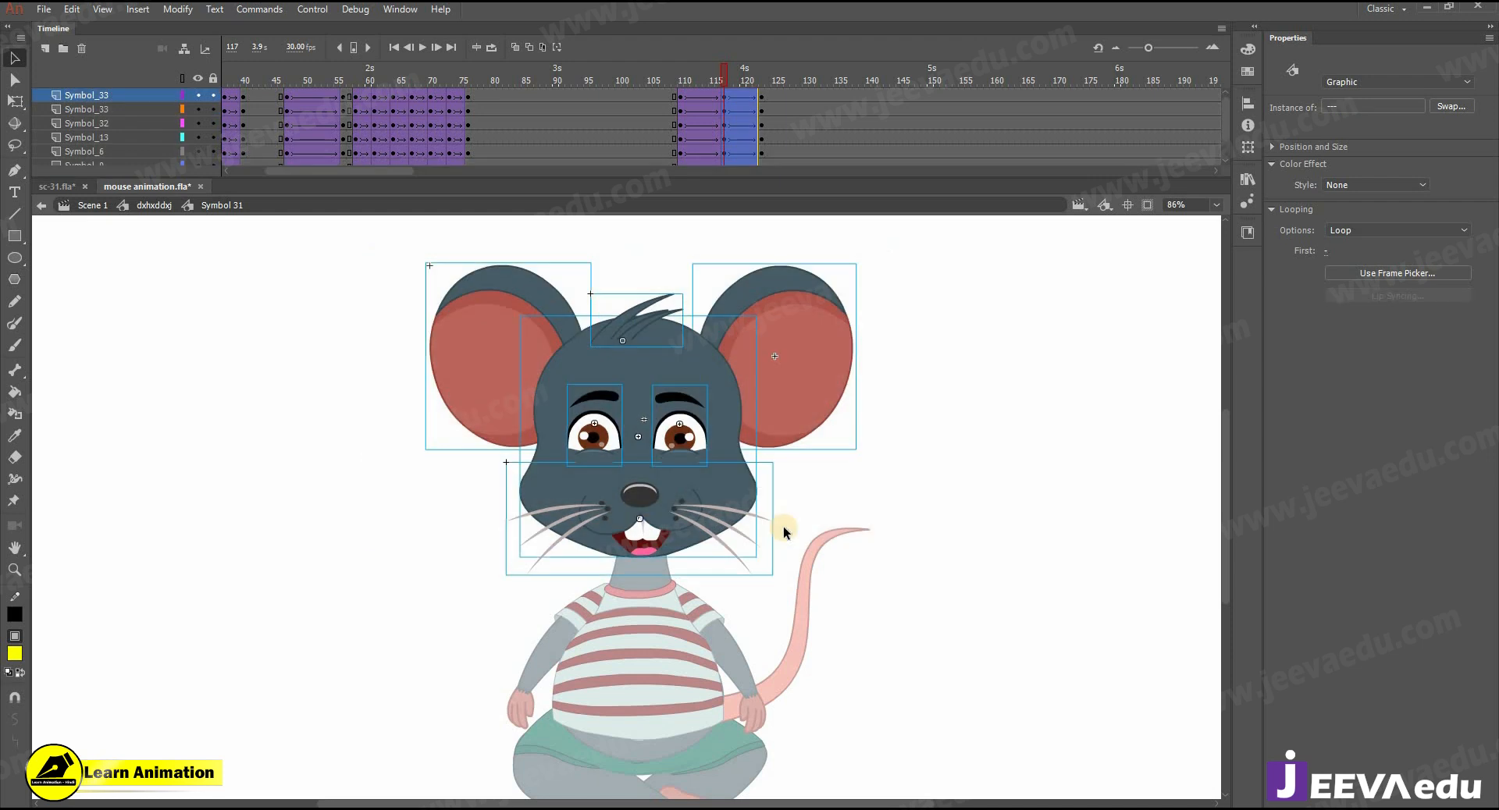
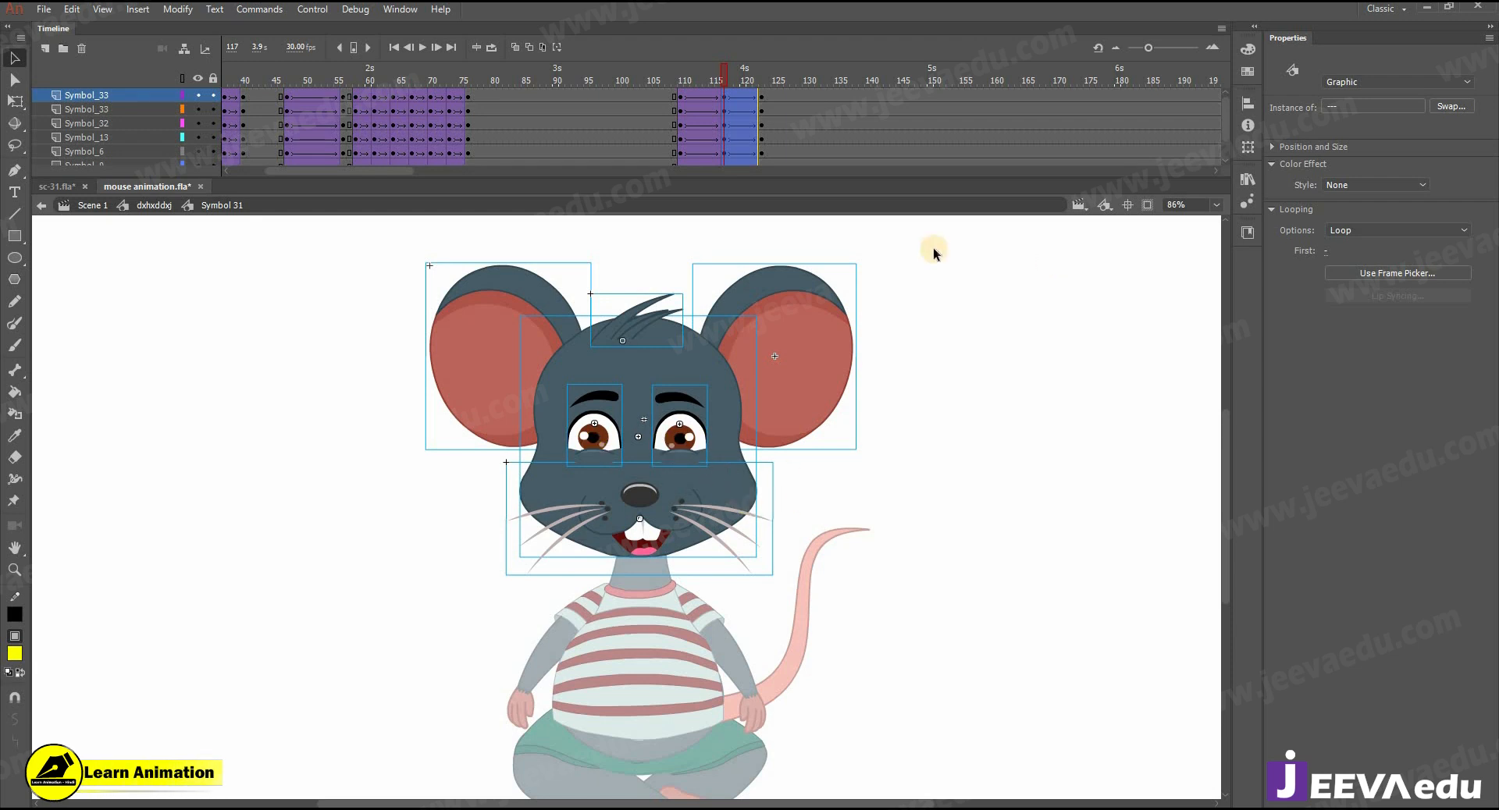
- At frame 123 in the head symbol, select both eyes and the muzzle and shift them up and slightly right
{"action": "left_click", "coordinate": [163, 205]}
{"action": "left_click_drag", "start_coordinate": [682, 82], "coordinate": [762, 114]}
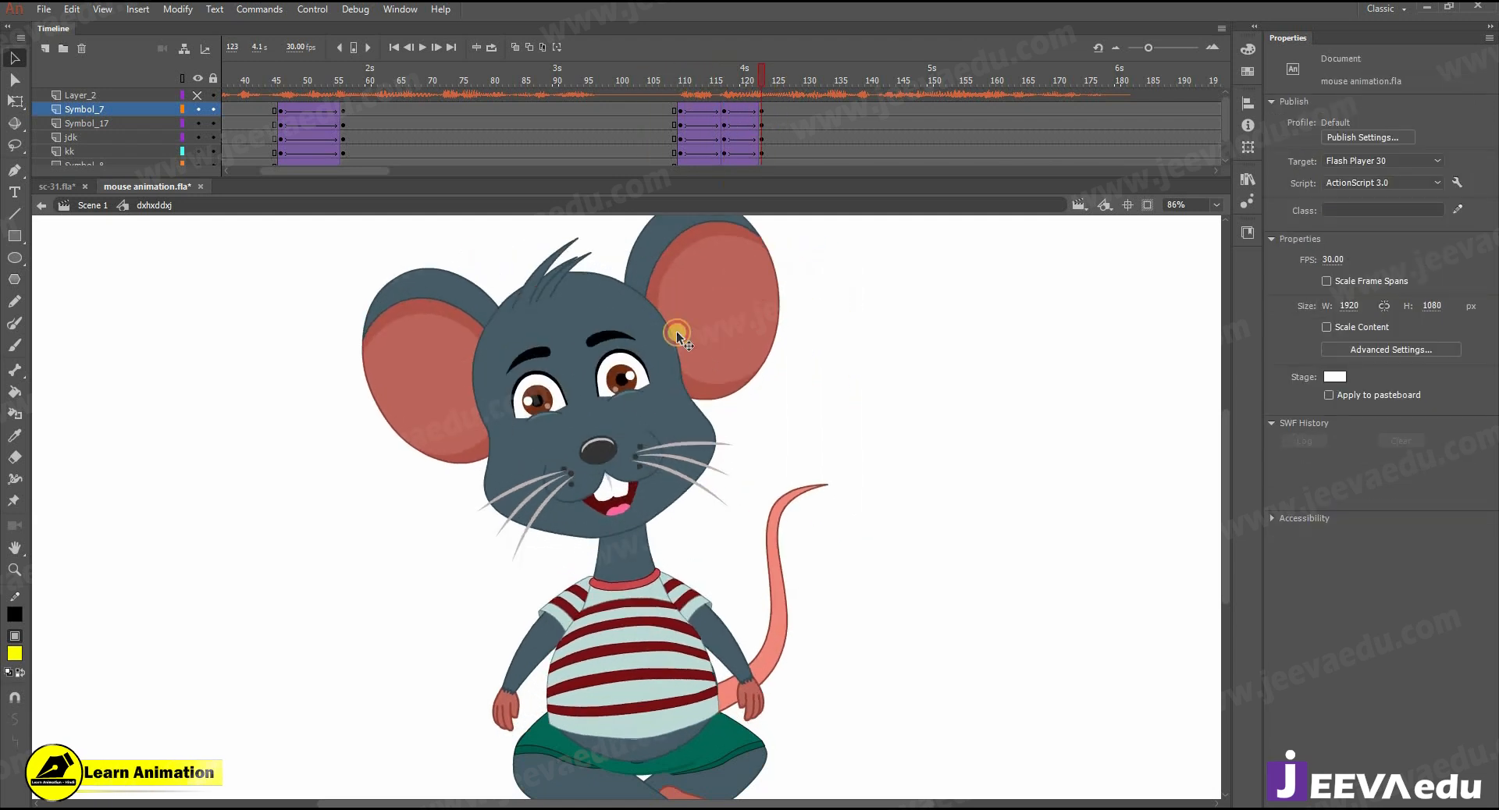
{"action": "double_click", "coordinate": [620, 377]}
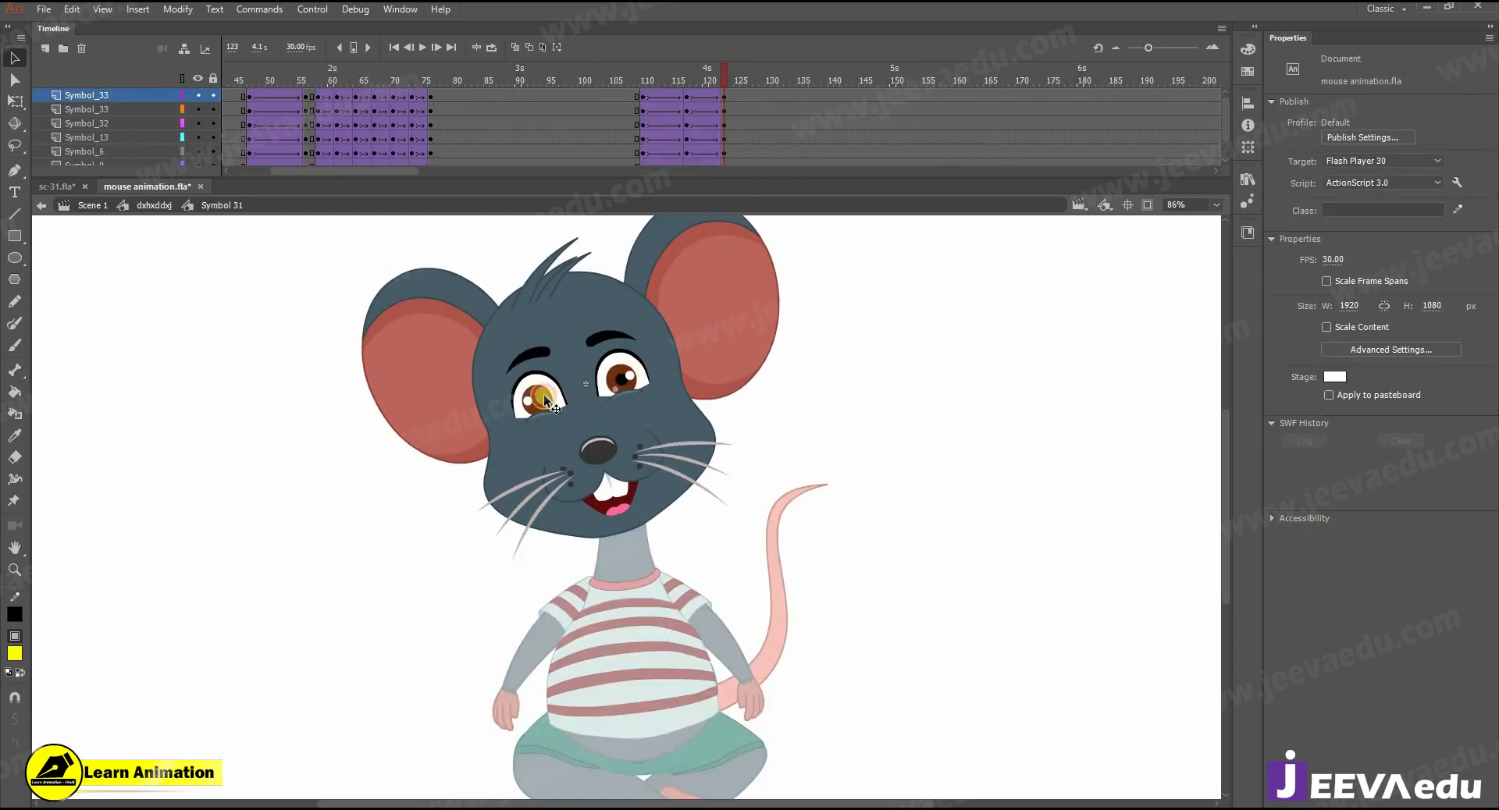
{"action": "left_click", "coordinate": [596, 456]}
{"action": "key", "text": "shift+Right"}
{"action": "key", "text": "shift+Right"}
{"action": "key", "text": "shift+Up"}
{"action": "key", "text": "shift+Up"}
{"action": "key", "text": "shift+Up"}
{"action": "key", "text": "shift+Left"}
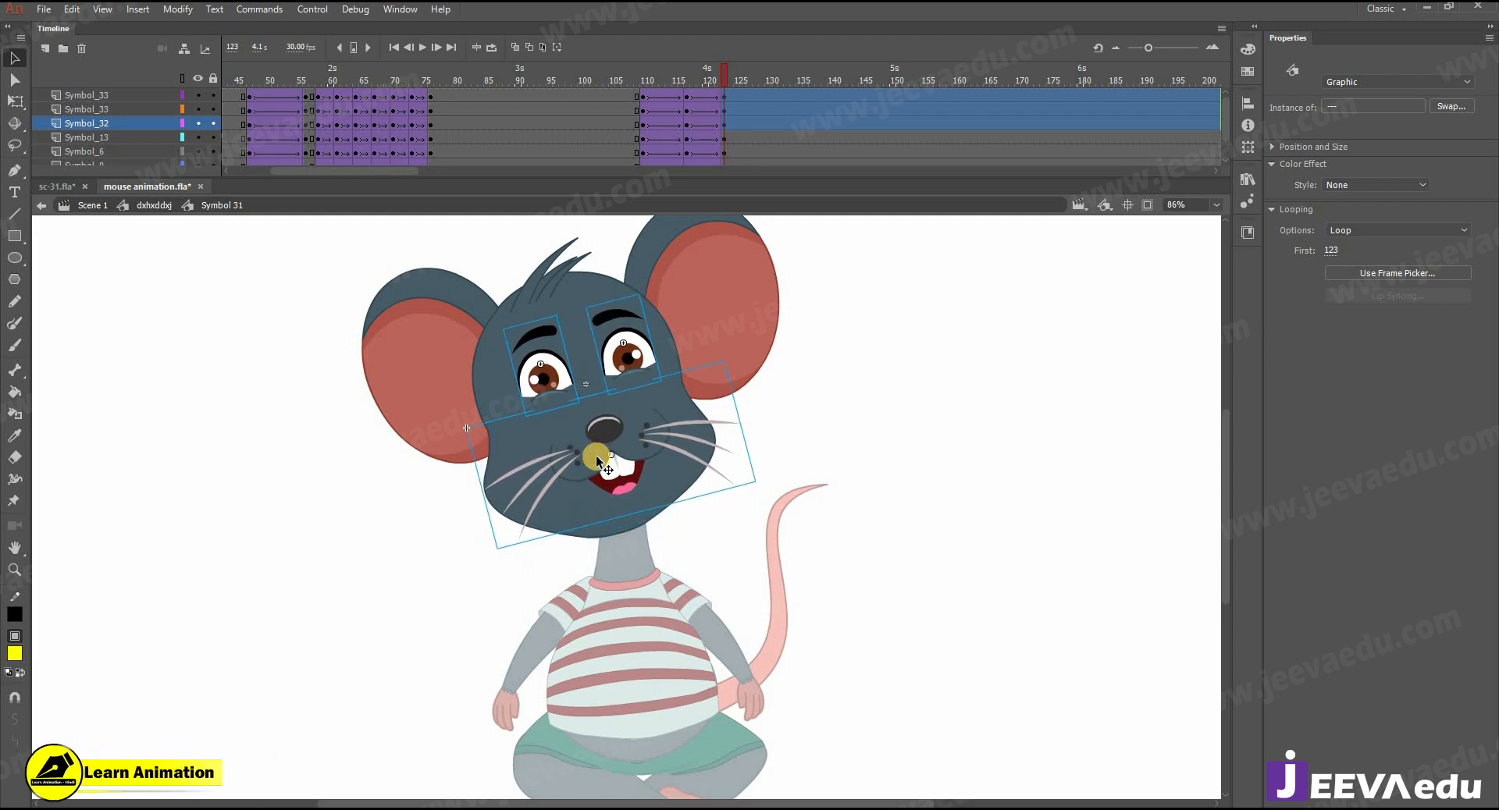
- At frame 123, move both ears down and slightly left, and nudge the hair tuft
{"action": "left_click", "coordinate": [425, 371]}
{"action": "left_click", "coordinate": [694, 305], "text": "shift"}
{"action": "key", "text": "shift+Left"}
{"action": "key", "text": "shift+Left"}
{"action": "key", "text": "shift+Down"}
{"action": "key", "text": "shift+Down"}
{"action": "key", "text": "shift+Down"}
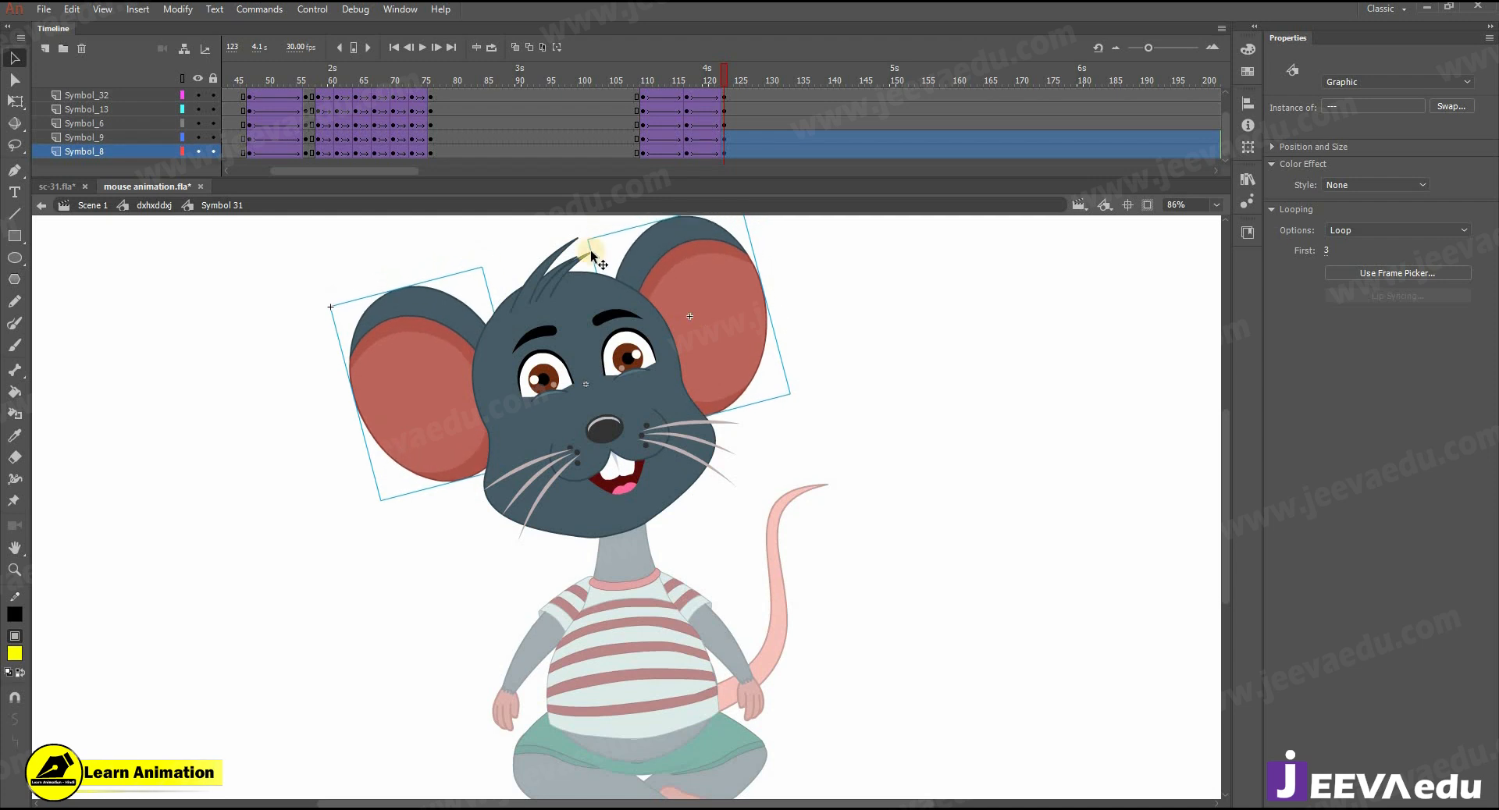
{"action": "left_click", "coordinate": [556, 272]}
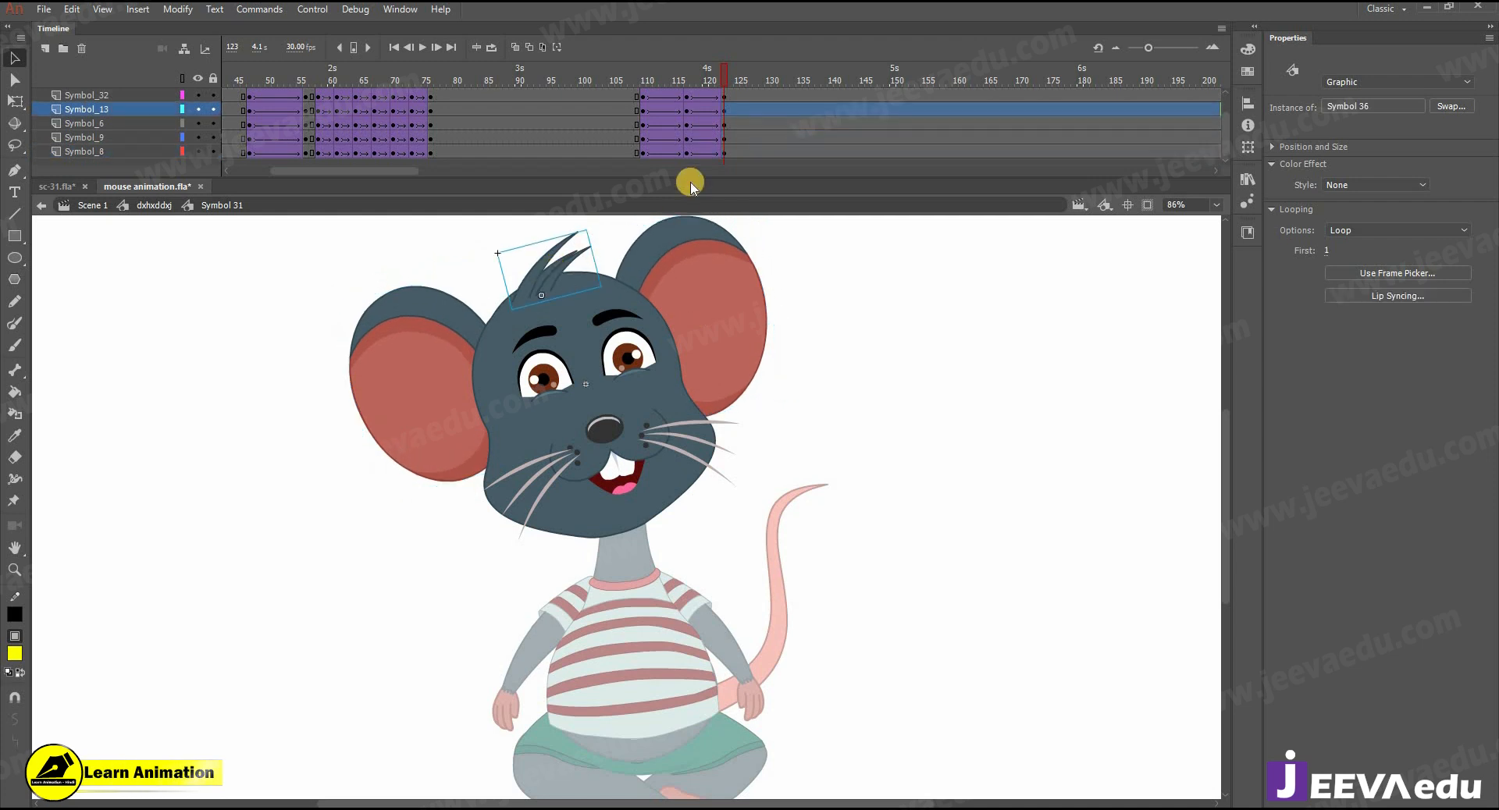
- Open the eye symbol on the left side of the face at frame 117 and insert a keyframe on its eyebrow layer
{"action": "left_click", "coordinate": [154, 205]}
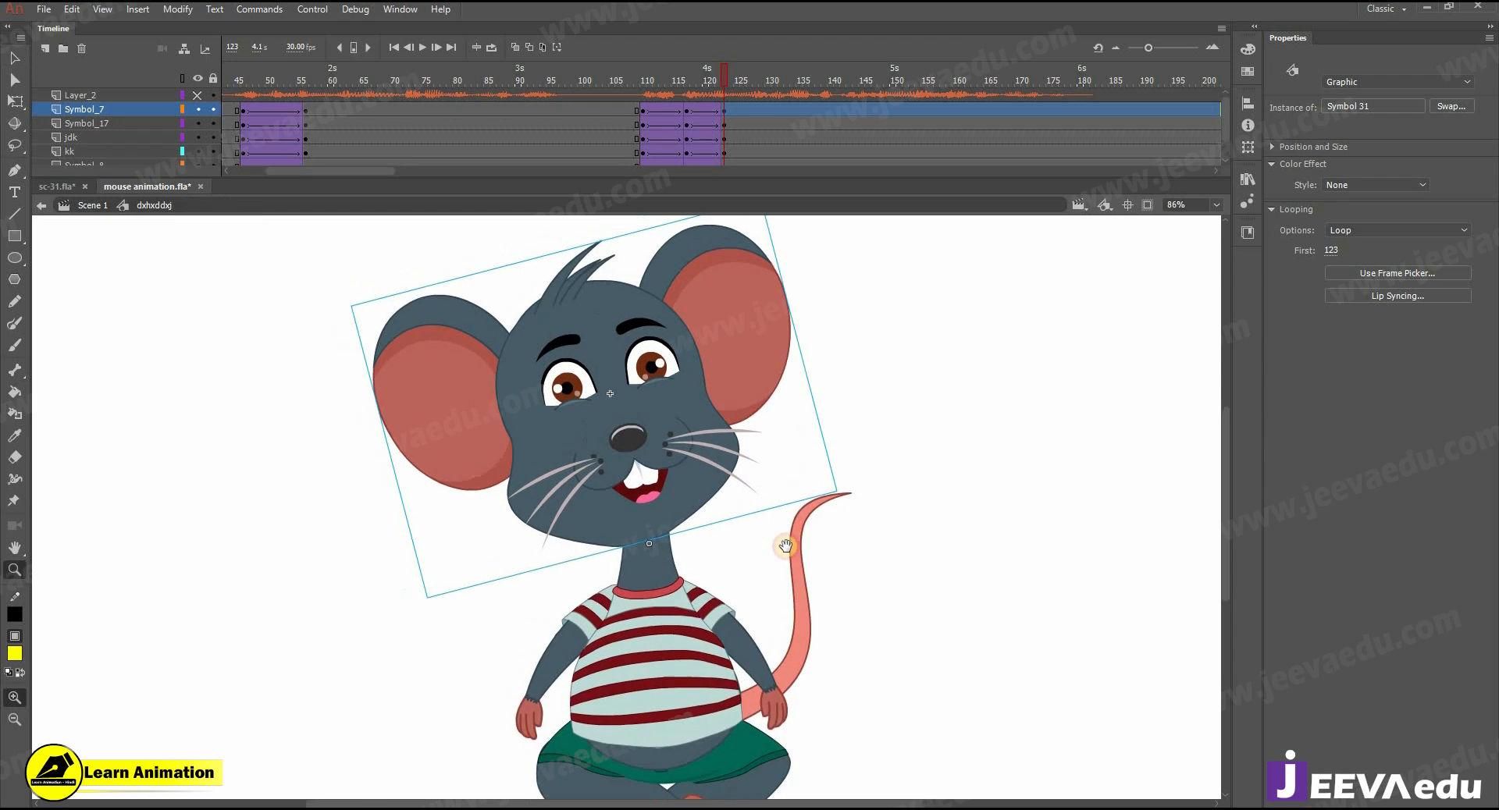
{"action": "left_click_drag", "start_coordinate": [641, 82], "coordinate": [685, 110]}
{"action": "left_click", "coordinate": [686, 110]}
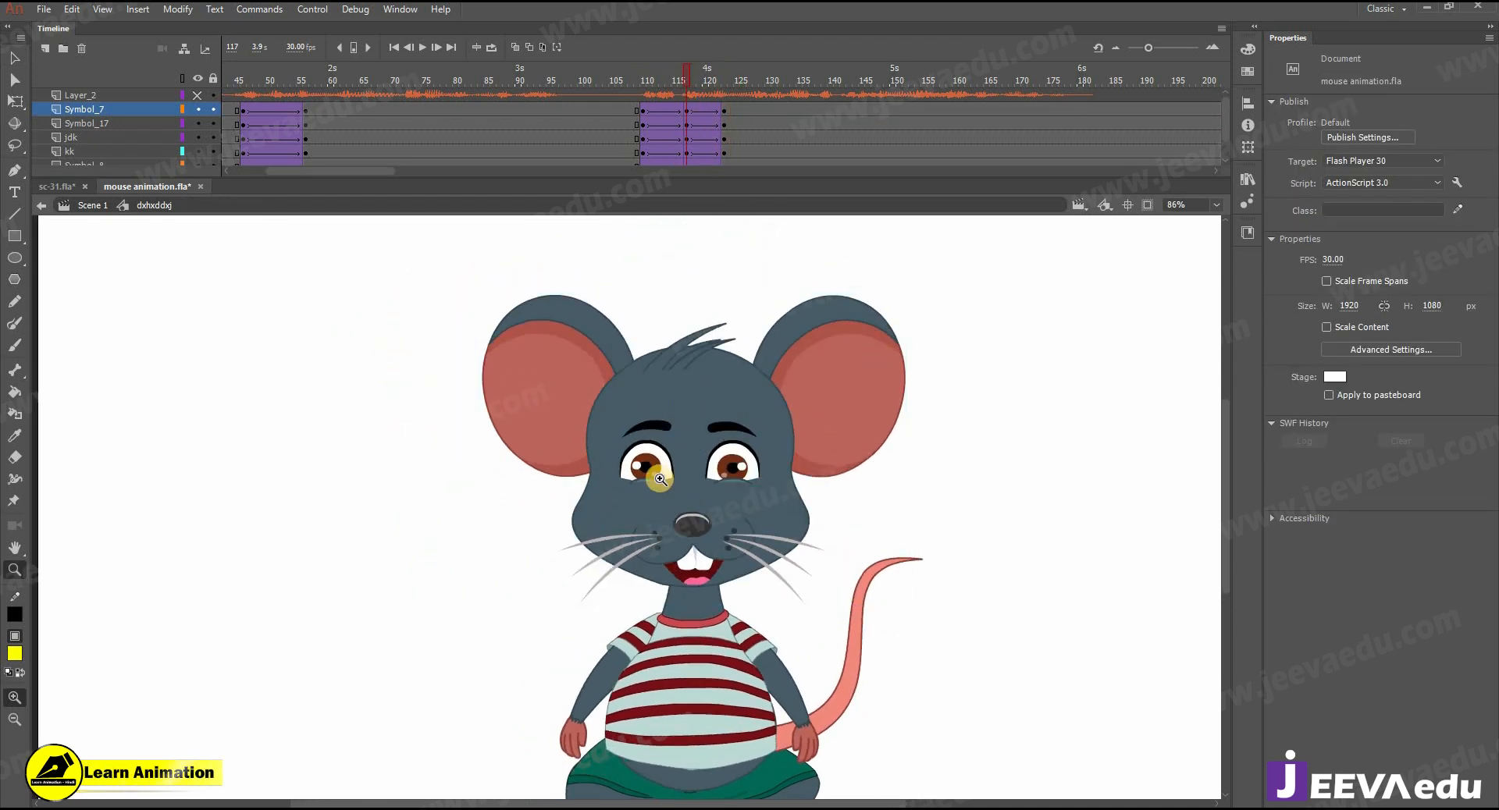
{"action": "key", "text": "v"}
{"action": "double_click", "coordinate": [670, 454]}
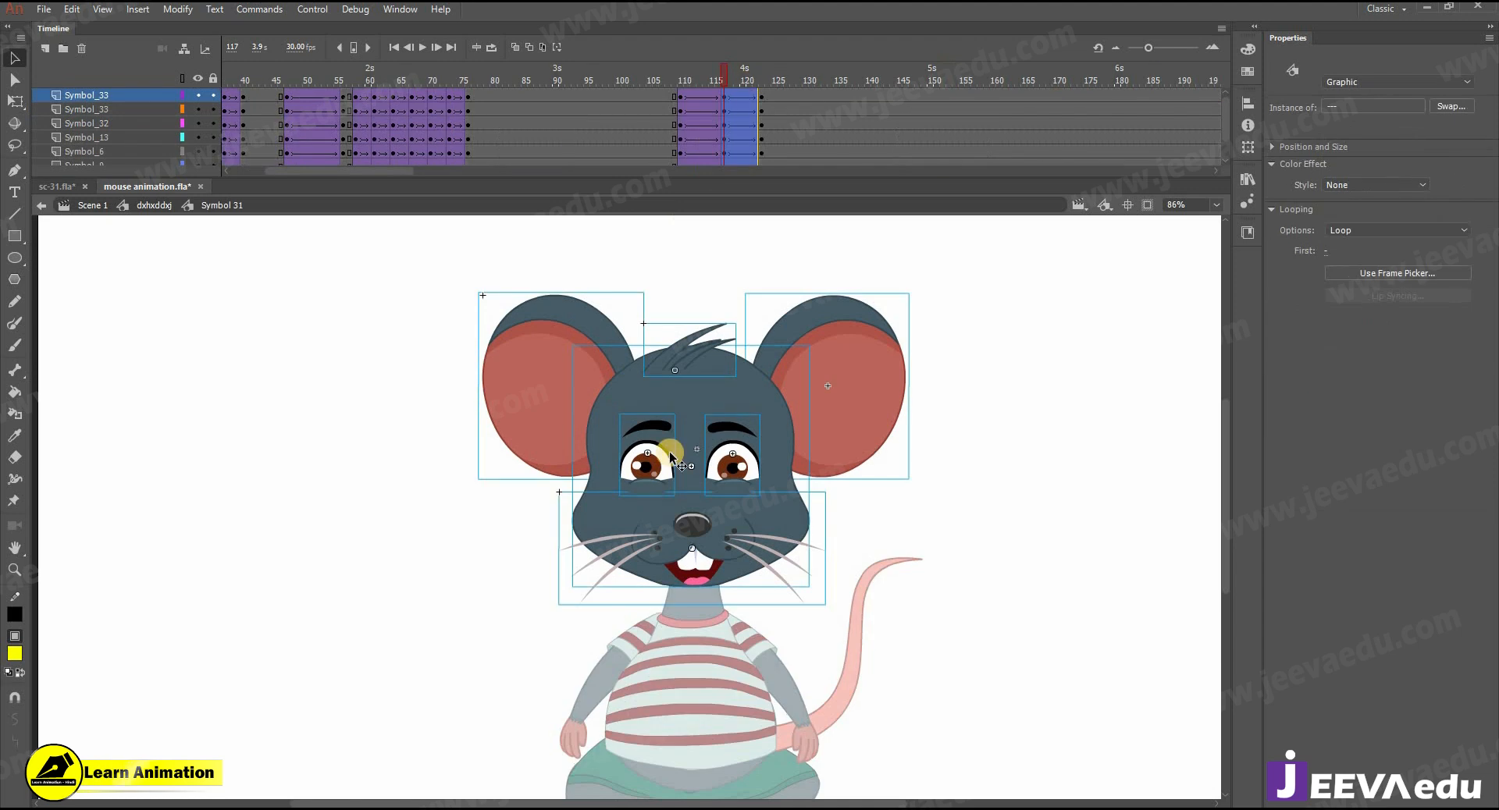
{"action": "left_click", "coordinate": [511, 469]}
{"action": "left_click_drag", "start_coordinate": [662, 484], "coordinate": [631, 464]}
{"action": "double_click", "coordinate": [629, 464]}
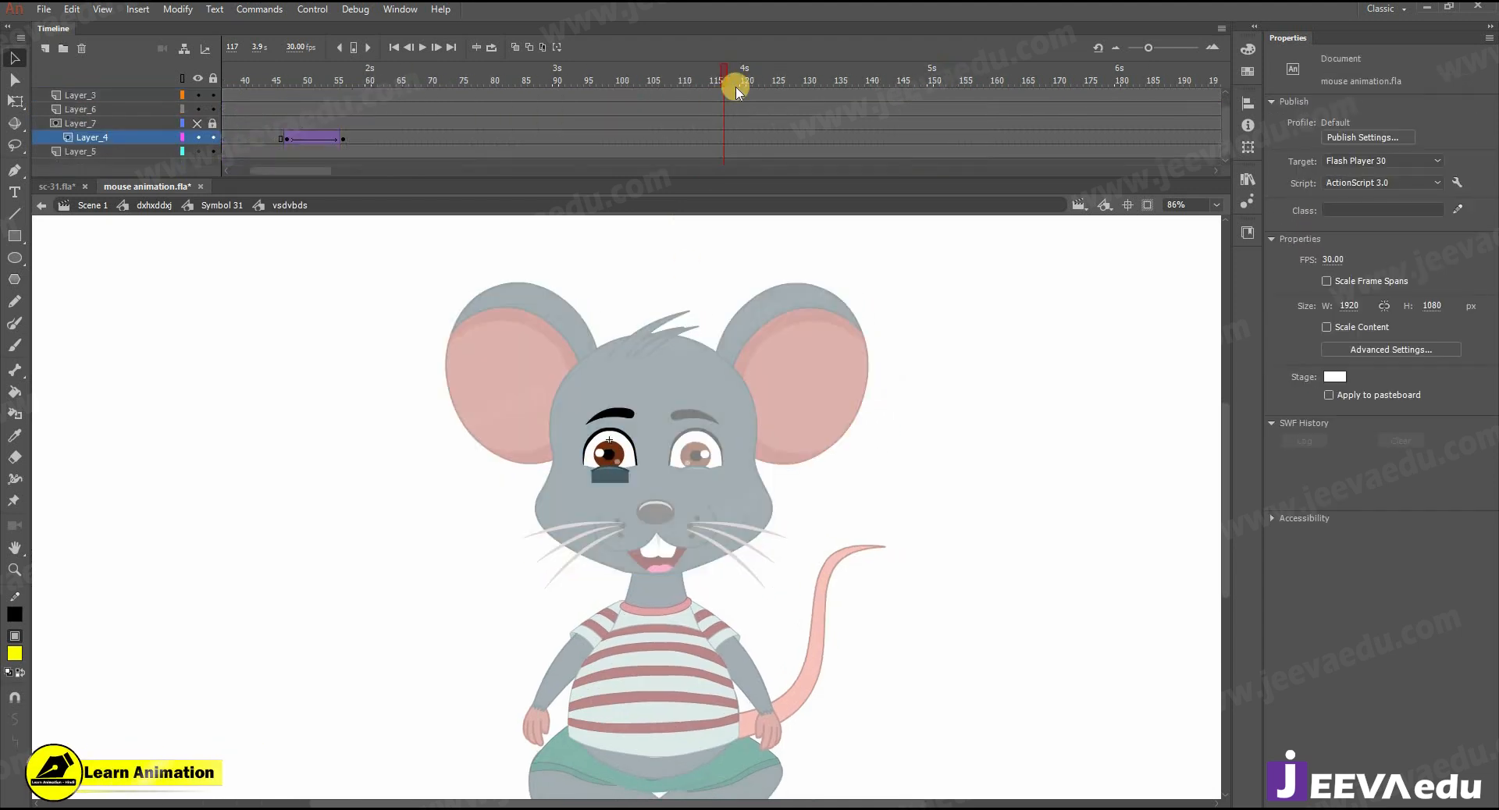
{"action": "scroll", "coordinate": [722, 92], "scroll_direction": "up", "scroll_amount": 1}
{"action": "left_click", "coordinate": [723, 93]}
{"action": "key", "text": "F6"}
- Copy the blink frames 10 to 16 on all layers of this eye symbol to frames 114 to 120
{"action": "left_click_drag", "start_coordinate": [726, 77], "coordinate": [317, 44]}
{"action": "left_click_drag", "start_coordinate": [297, 98], "coordinate": [953, 96]}
{"action": "left_click", "coordinate": [930, 91]}
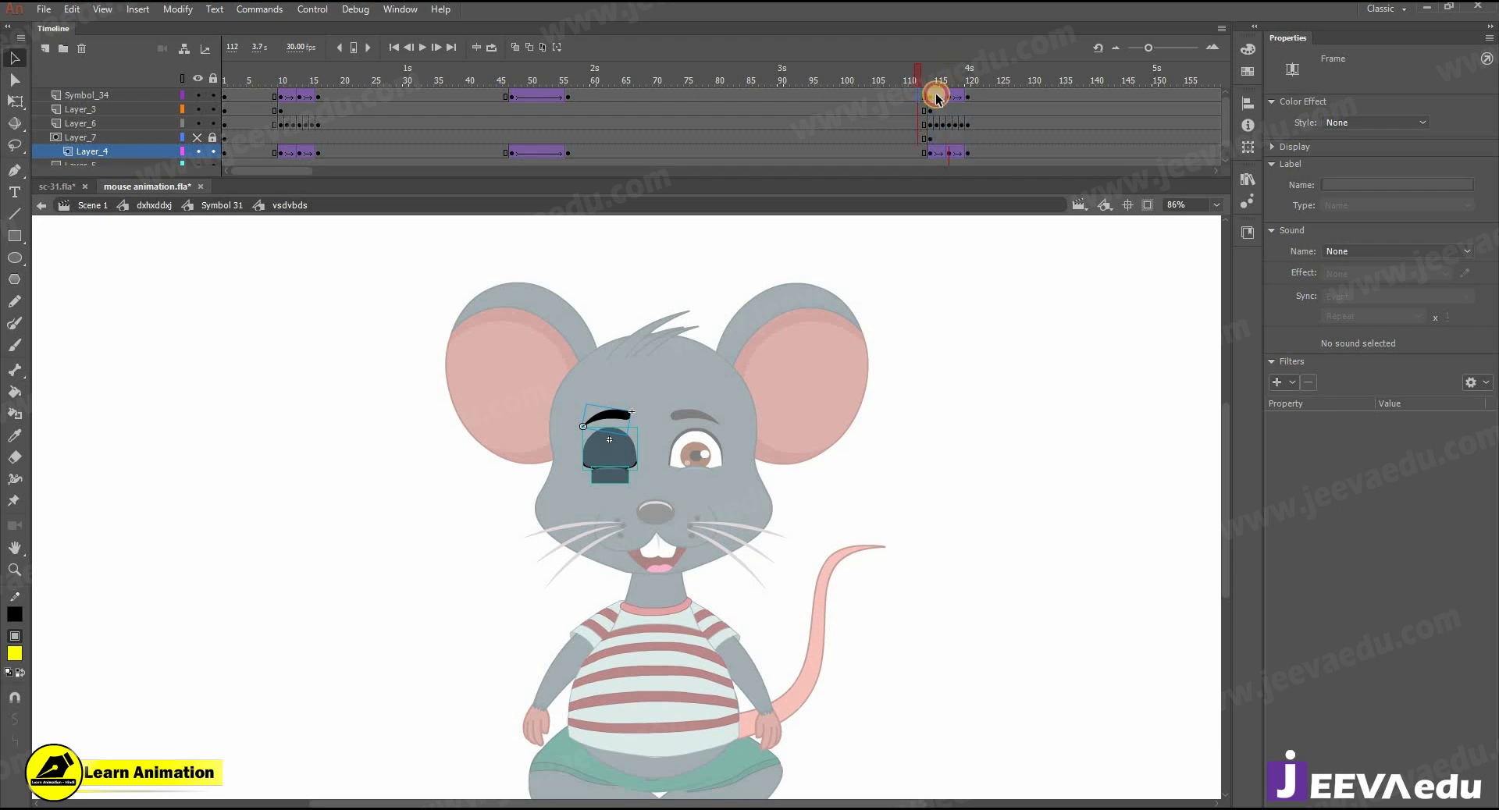
{"action": "left_click", "coordinate": [919, 80]}
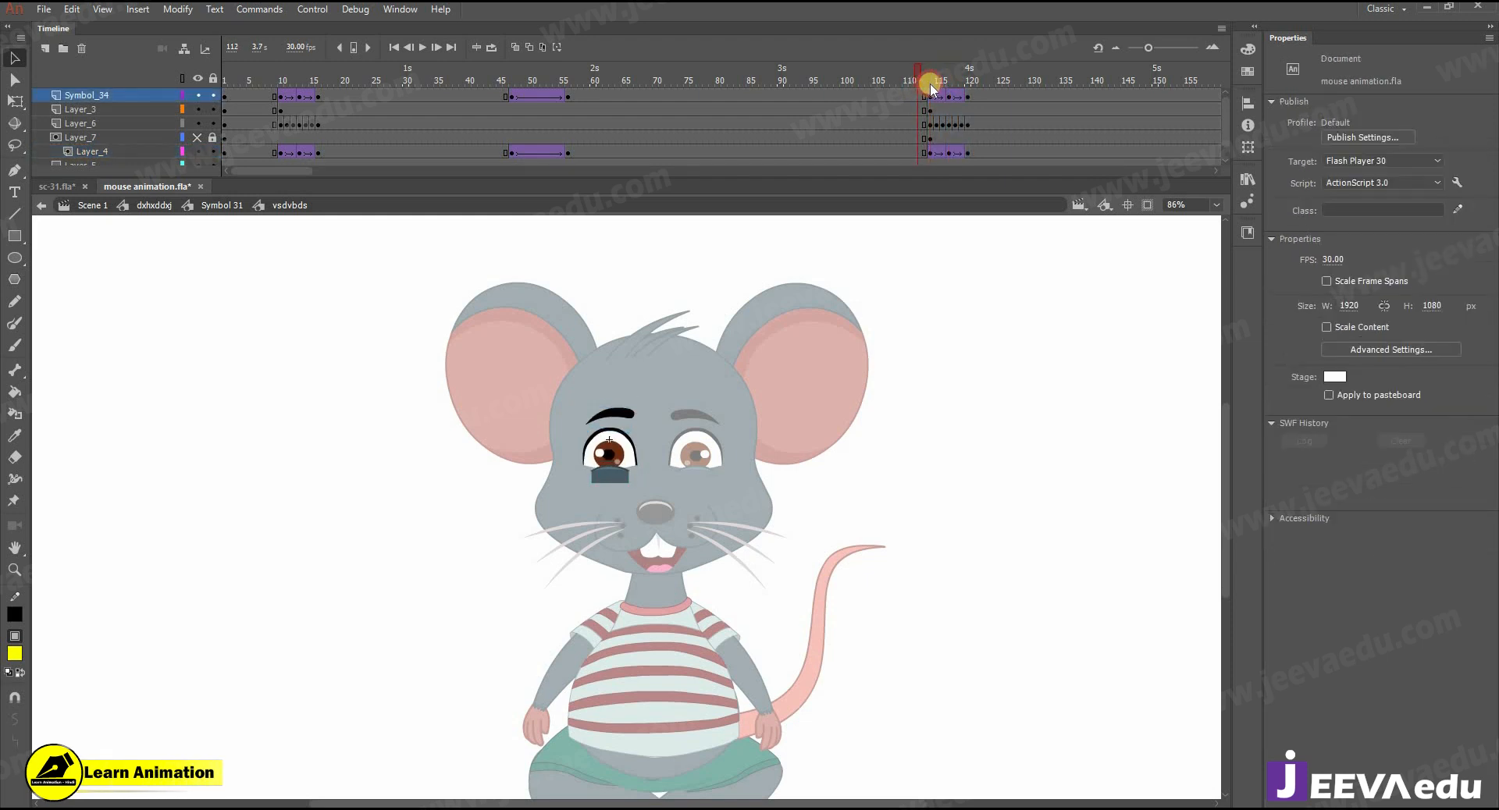
- On this eye's eyebrow layer Symbol_34, clear and reinsert the keyframe at frame 114, and create a classic tween from it
{"action": "left_click", "coordinate": [929, 86]}
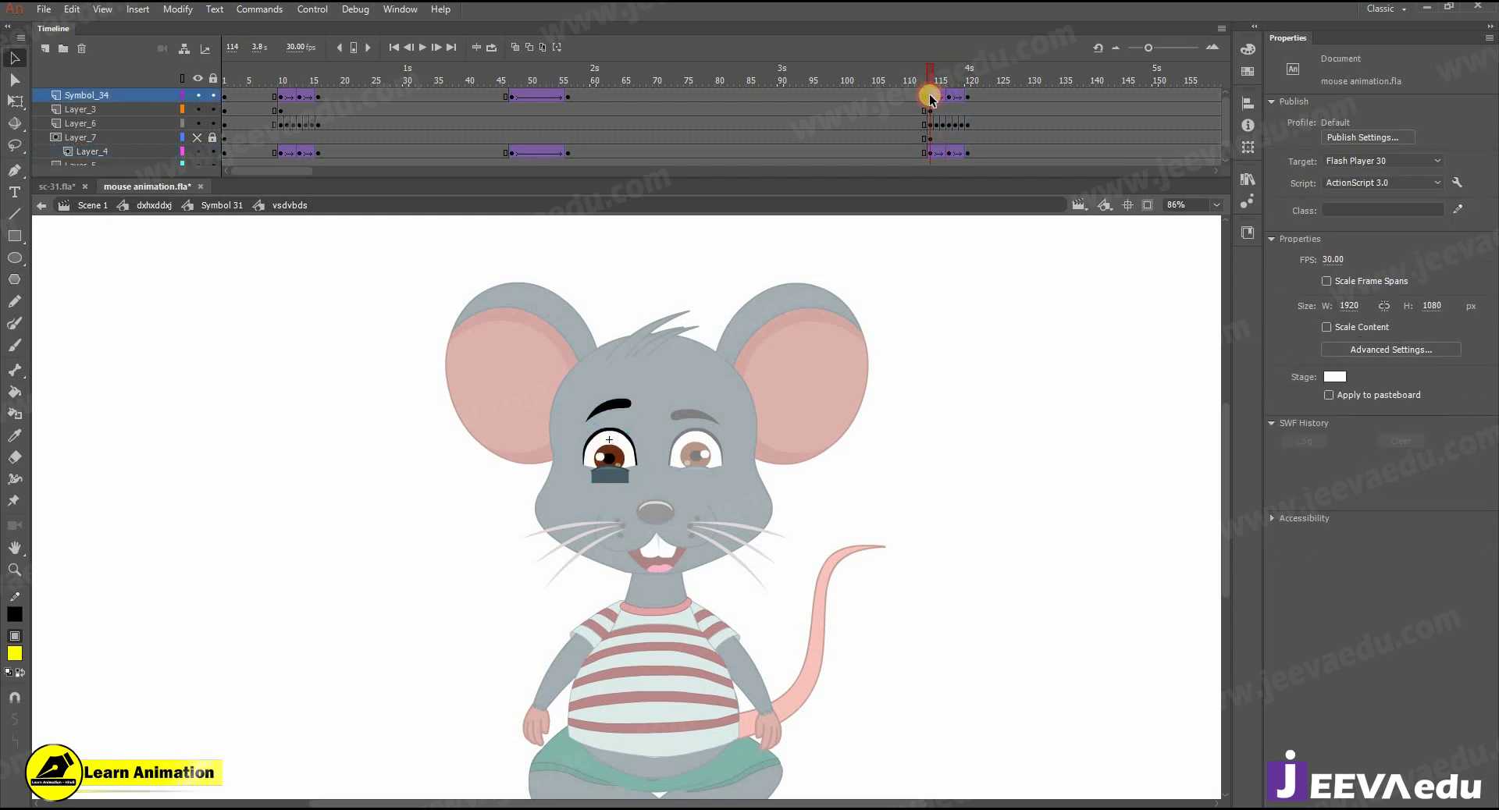
{"action": "left_click", "coordinate": [930, 94]}
{"action": "right_click", "coordinate": [930, 95]}
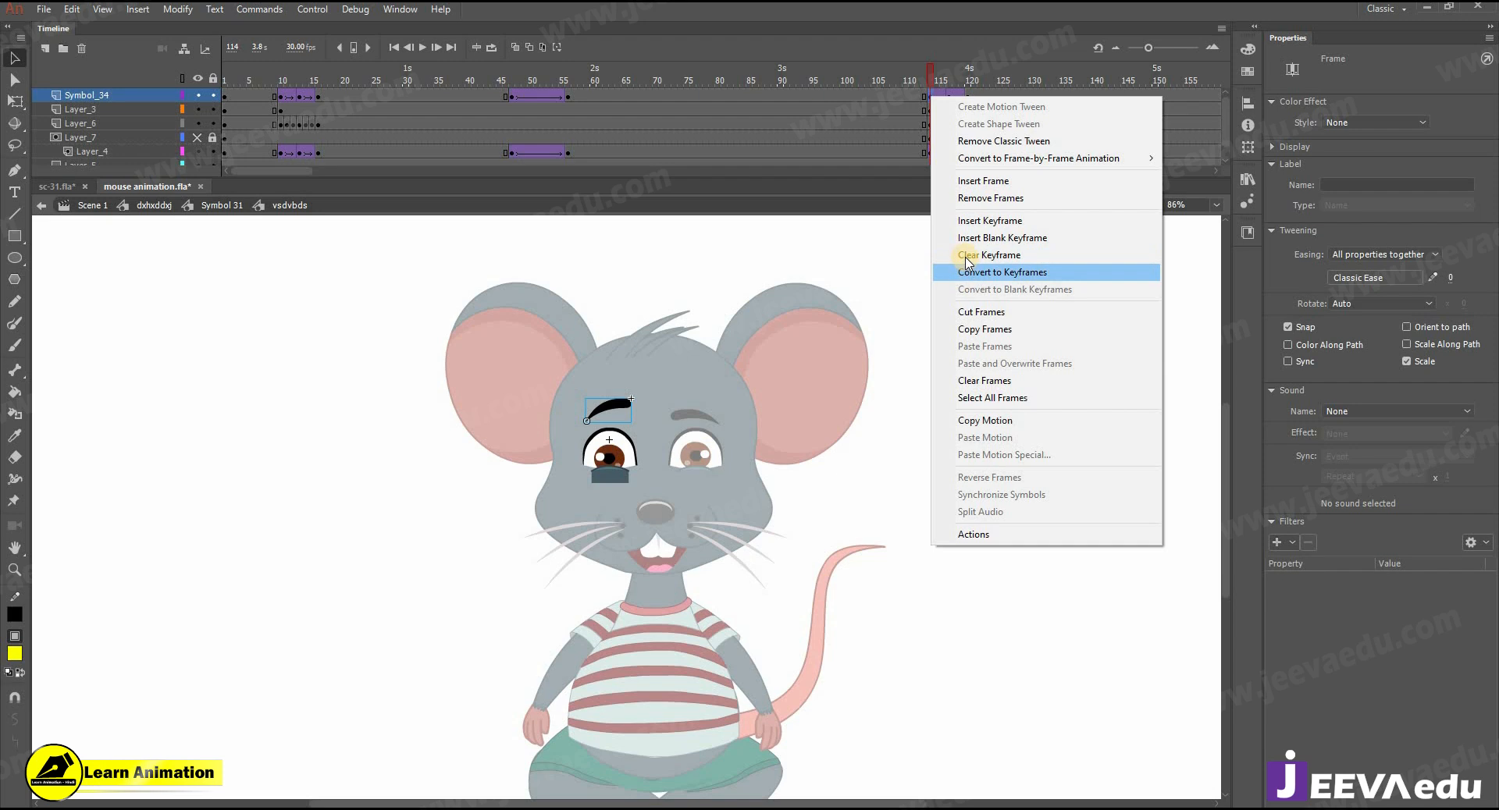
{"action": "left_click", "coordinate": [968, 270]}
{"action": "right_click", "coordinate": [933, 125]}
{"action": "left_click", "coordinate": [999, 141]}
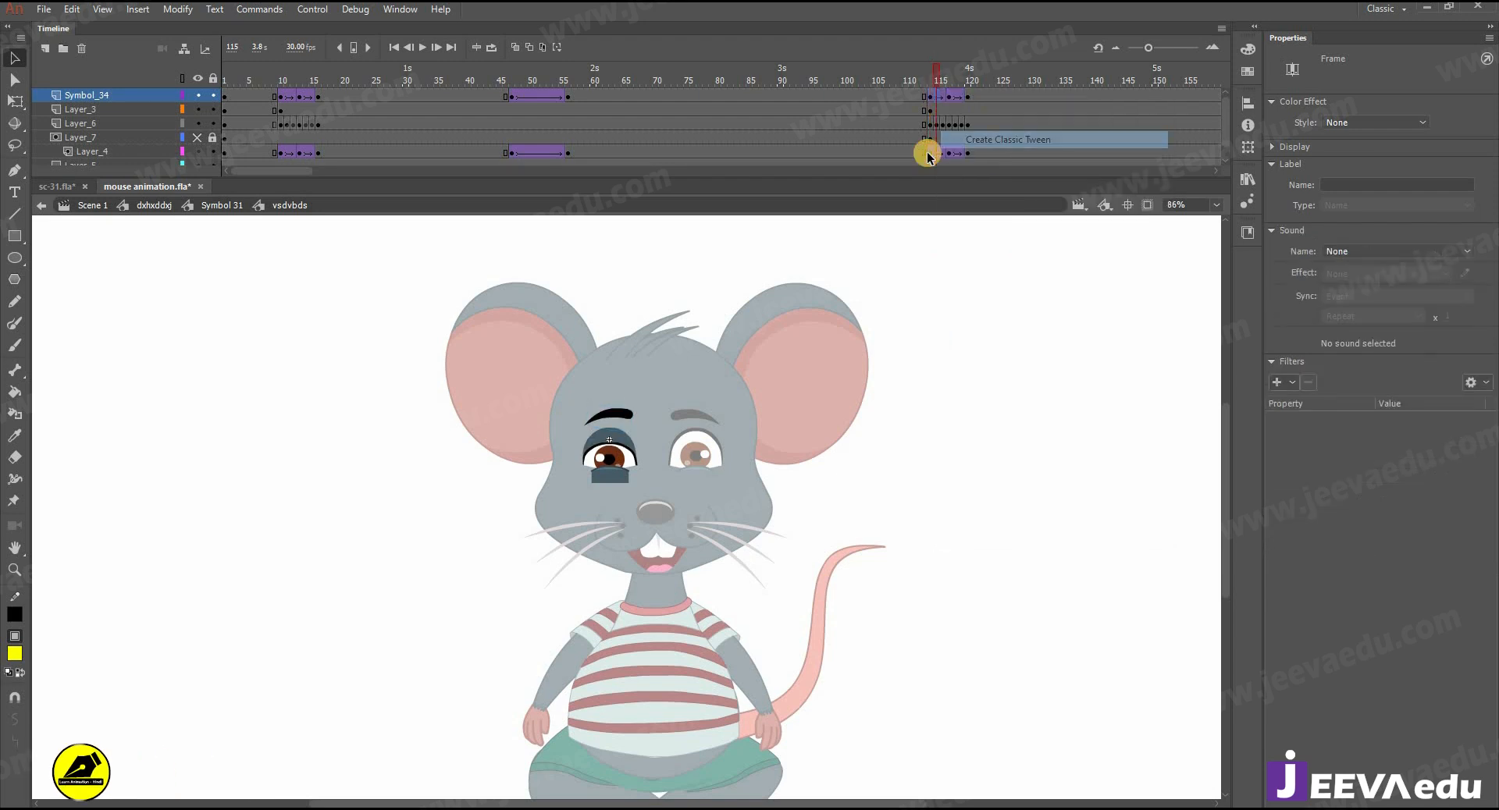
- On this eye's iris layer Layer_4, clear and reinsert the keyframe at frame 114, and create a classic tween from it
{"action": "left_click", "coordinate": [929, 152]}
{"action": "right_click", "coordinate": [931, 152]}
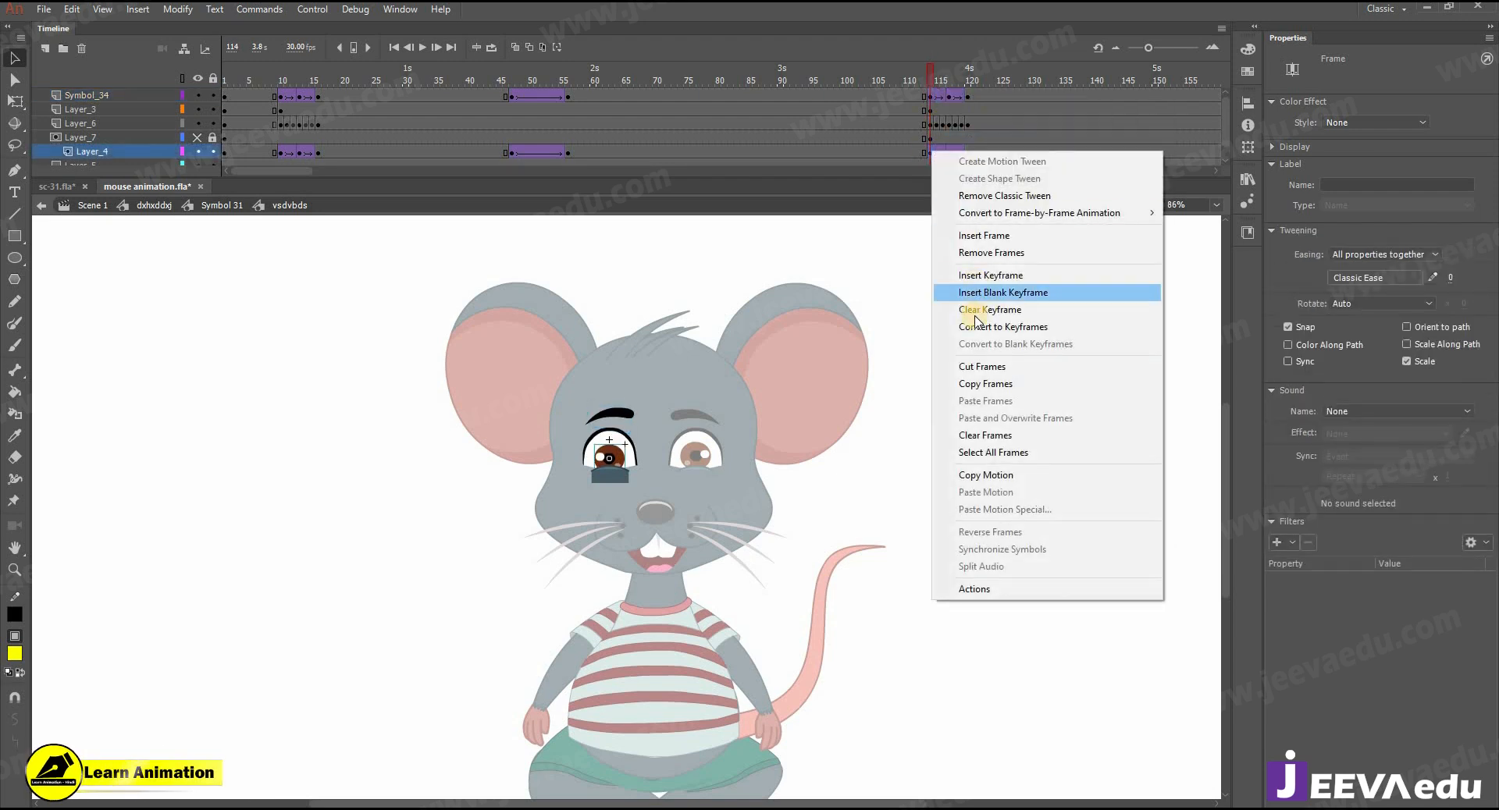
{"action": "left_click", "coordinate": [967, 236]}
{"action": "right_click", "coordinate": [937, 151]}
{"action": "left_click", "coordinate": [952, 195]}
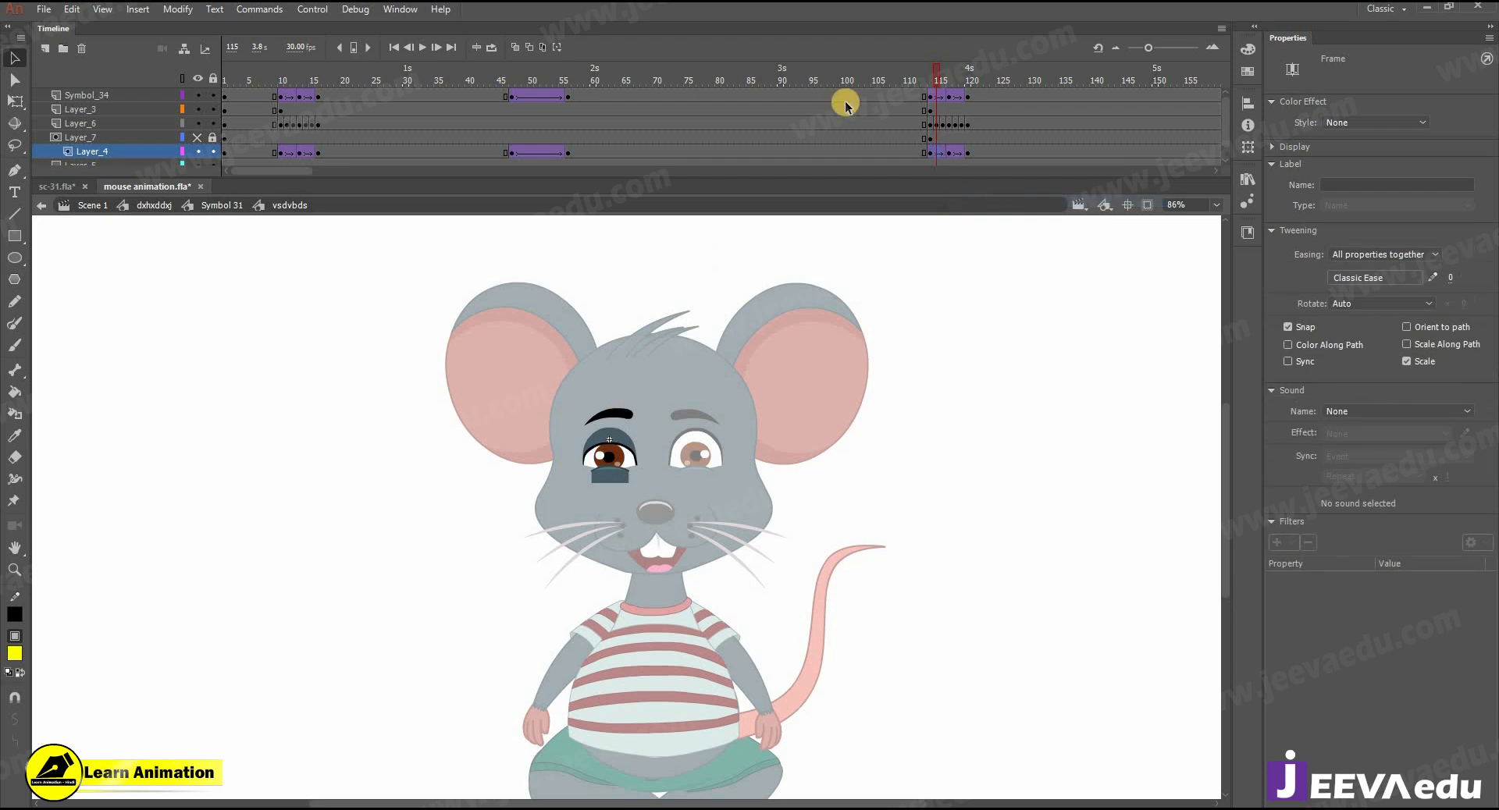
{"action": "left_click_drag", "start_coordinate": [898, 74], "coordinate": [992, 109]}
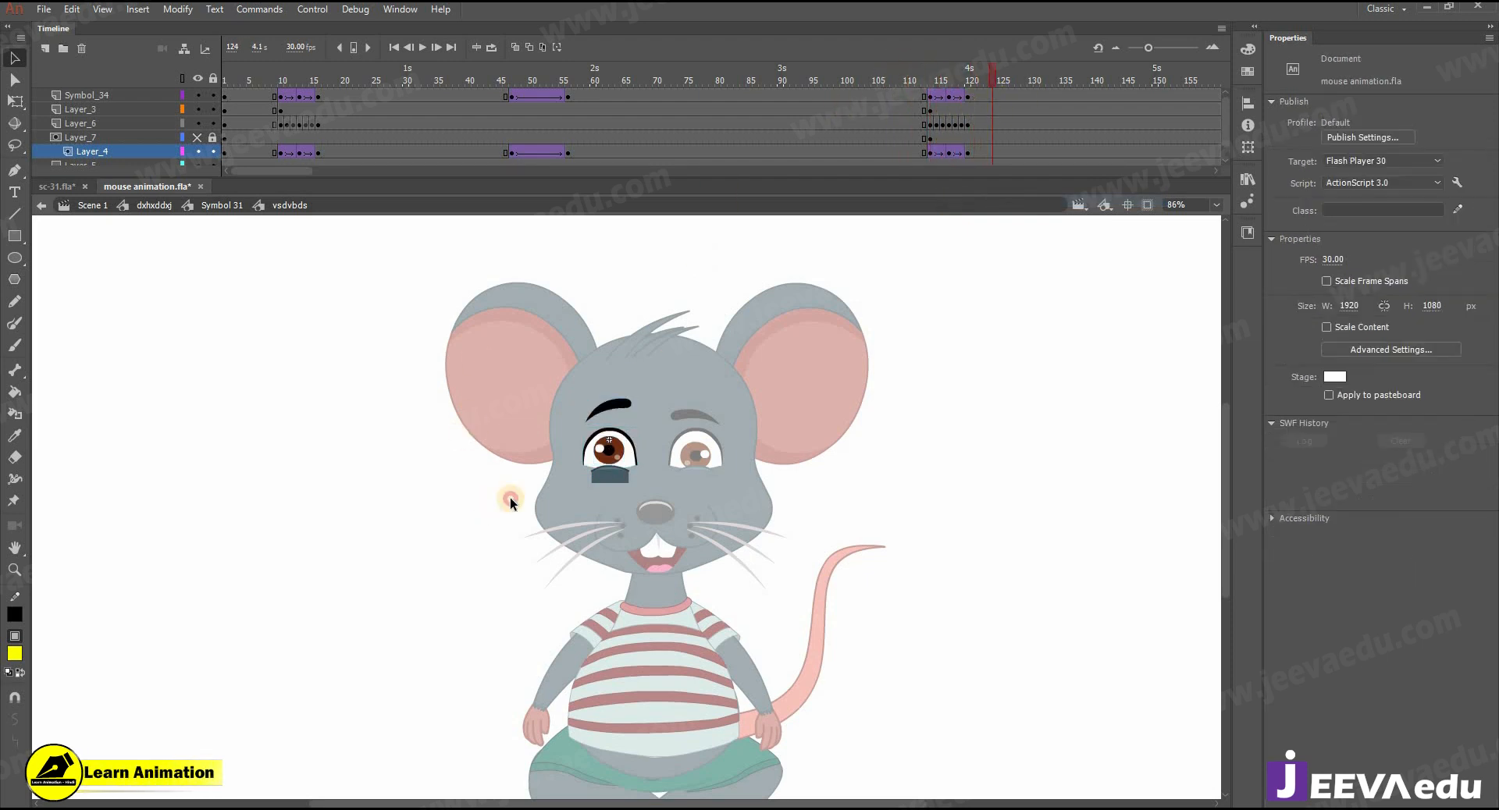
{"action": "left_click", "coordinate": [960, 73]}
- Open the eye symbol on the right side of the face and copy its blink frames 10 to 16 to frames 114 to 120
{"action": "left_click", "coordinate": [683, 462]}
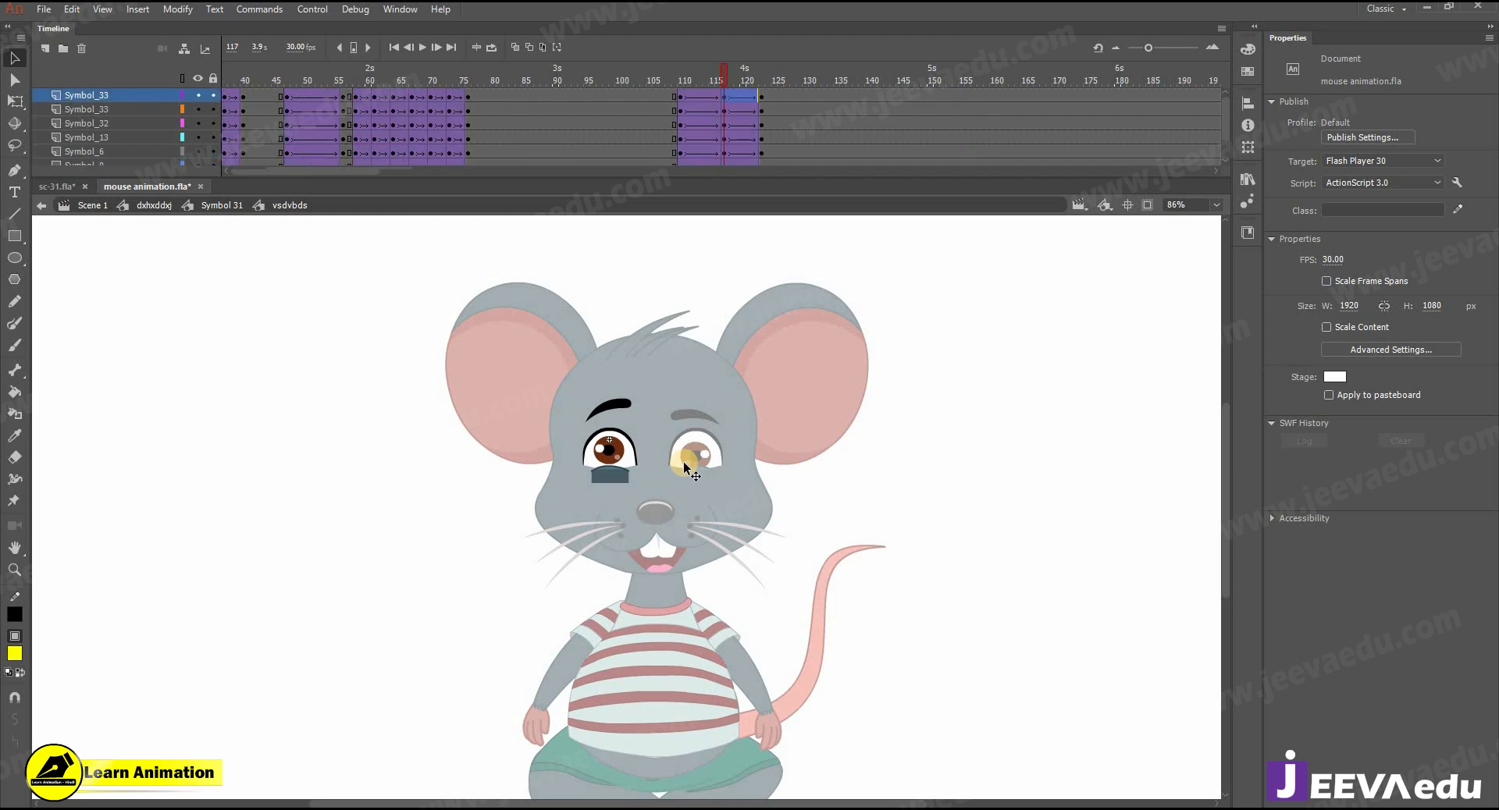
{"action": "double_click", "coordinate": [684, 461]}
{"action": "double_click", "coordinate": [690, 457]}
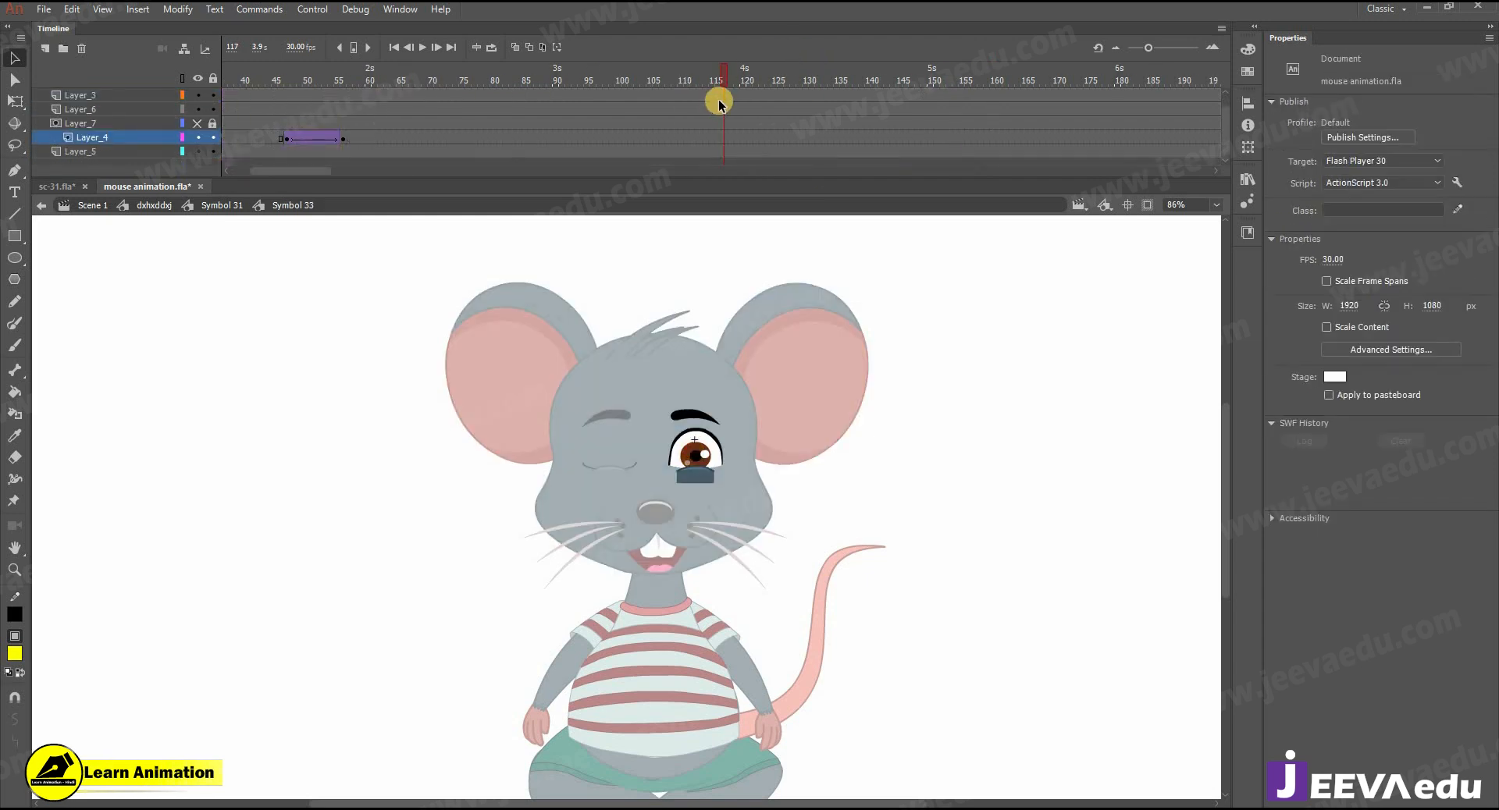
{"action": "left_click", "coordinate": [41, 152]}
{"action": "left_click_drag", "start_coordinate": [41, 156], "coordinate": [84, 149]}
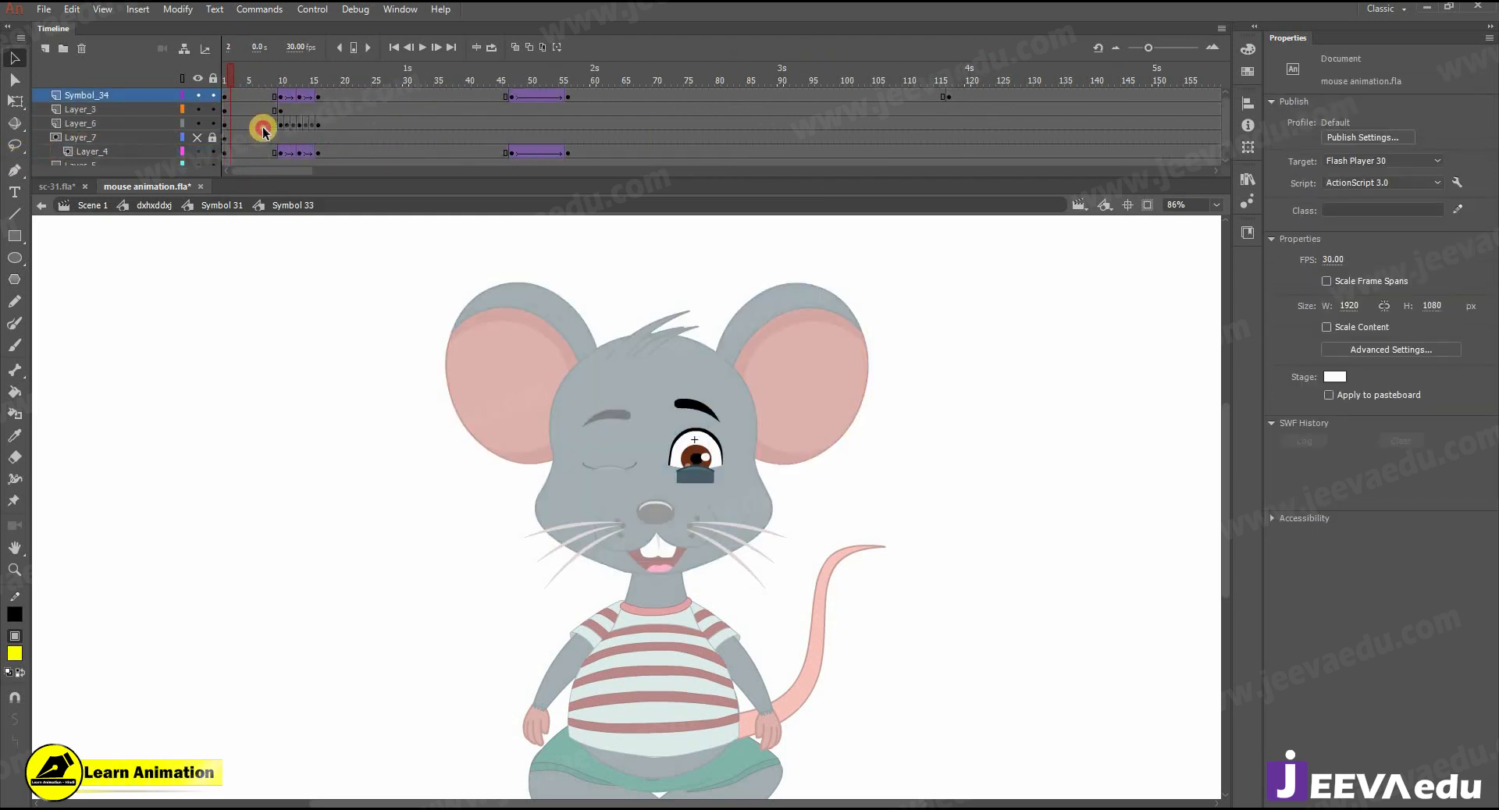
{"action": "mouse_move", "coordinate": [281, 159]}
{"action": "left_mouse_down"}
{"action": "mouse_move", "coordinate": [301, 72]}
{"action": "mouse_move", "coordinate": [319, 82]}
{"action": "mouse_move", "coordinate": [299, 101]}
{"action": "mouse_move", "coordinate": [972, 88]}
{"action": "mouse_move", "coordinate": [936, 101]}
{"action": "left_mouse_up"}
- On the right-side eye's eyebrow layer, clear and reinsert the keyframe at frame 114, and create a classic tween from it
{"action": "left_click", "coordinate": [926, 97]}
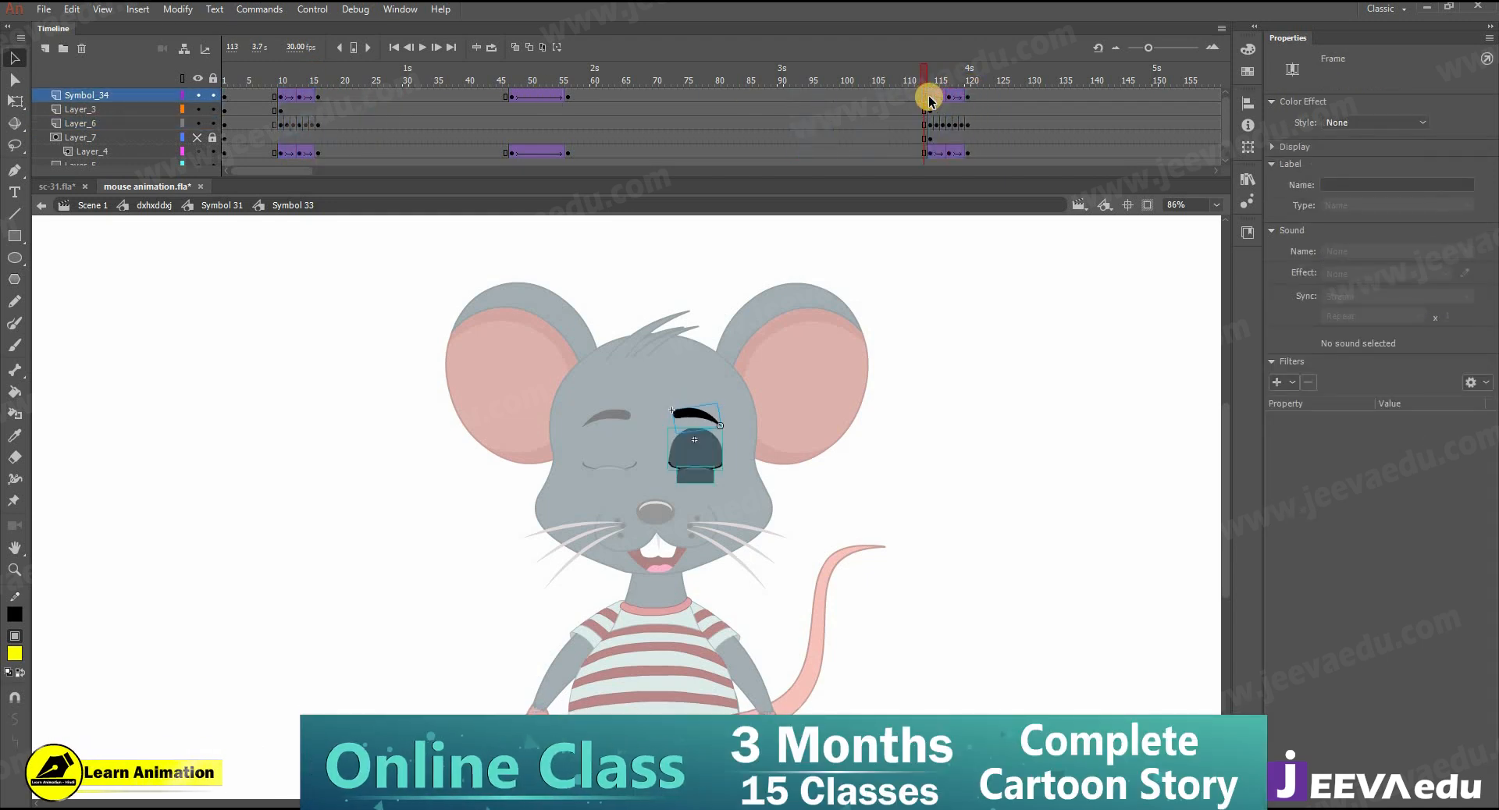
{"action": "right_click", "coordinate": [929, 97]}
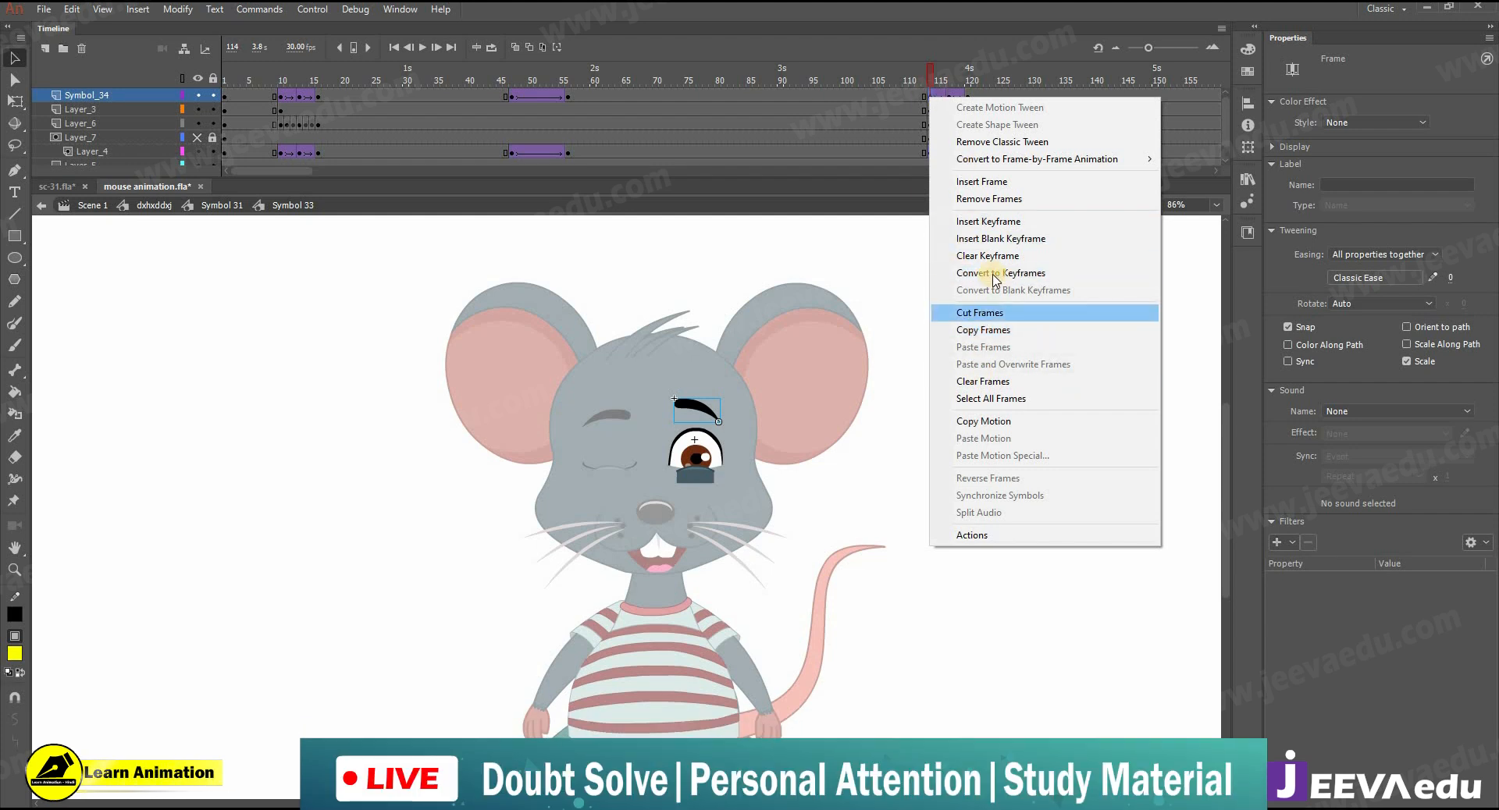
{"action": "left_click", "coordinate": [964, 256]}
{"action": "right_click", "coordinate": [939, 99]}
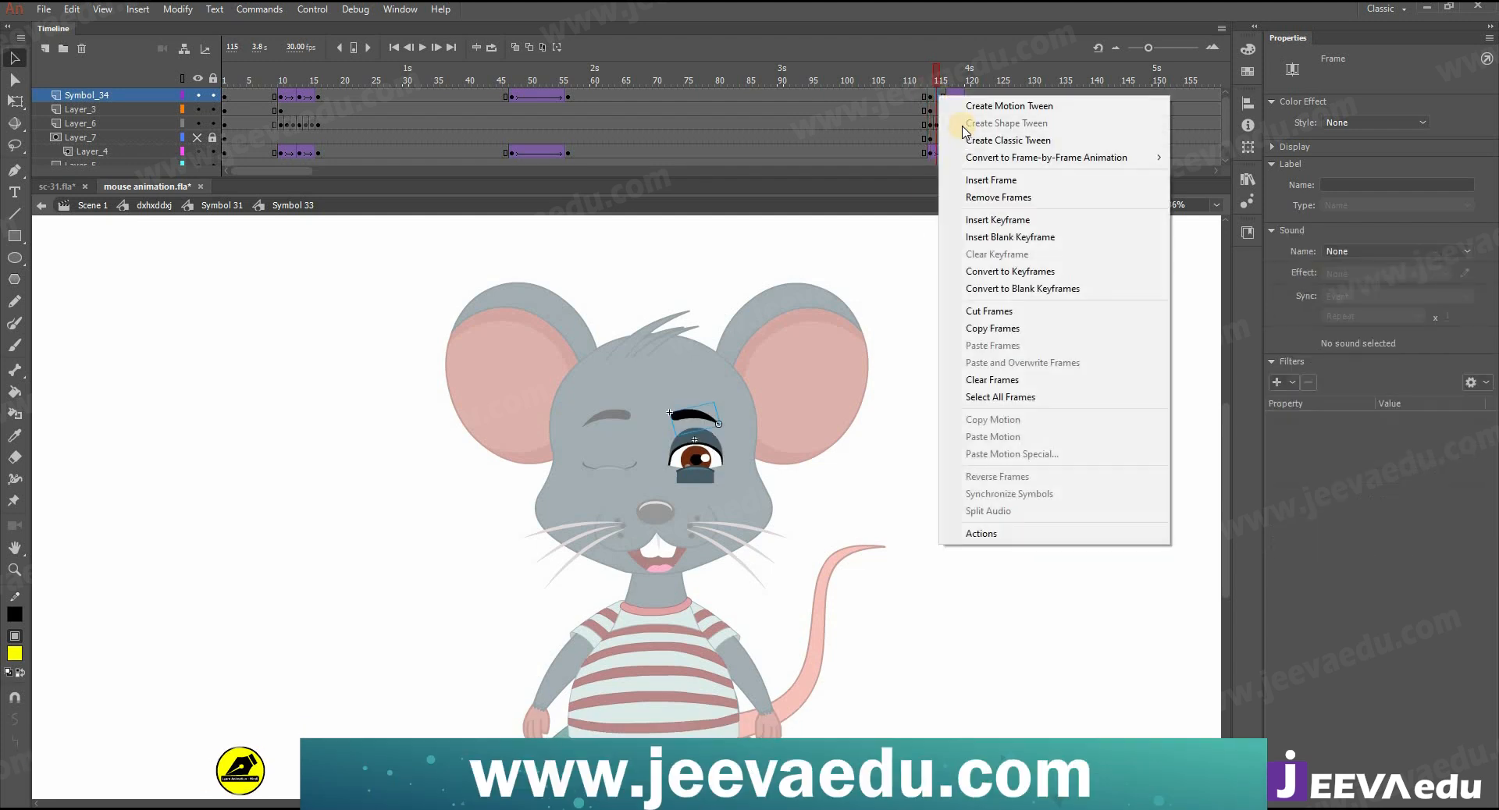
{"action": "left_click", "coordinate": [985, 142]}
- On the right-side eye's iris layer, clear and reinsert the keyframe at frame 114, and create a classic tween from it
{"action": "right_click", "coordinate": [931, 150]}
{"action": "left_click", "coordinate": [987, 308]}
{"action": "right_click", "coordinate": [938, 152]}
{"action": "left_click", "coordinate": [975, 197]}
{"action": "left_click_drag", "start_coordinate": [936, 77], "coordinate": [986, 86]}
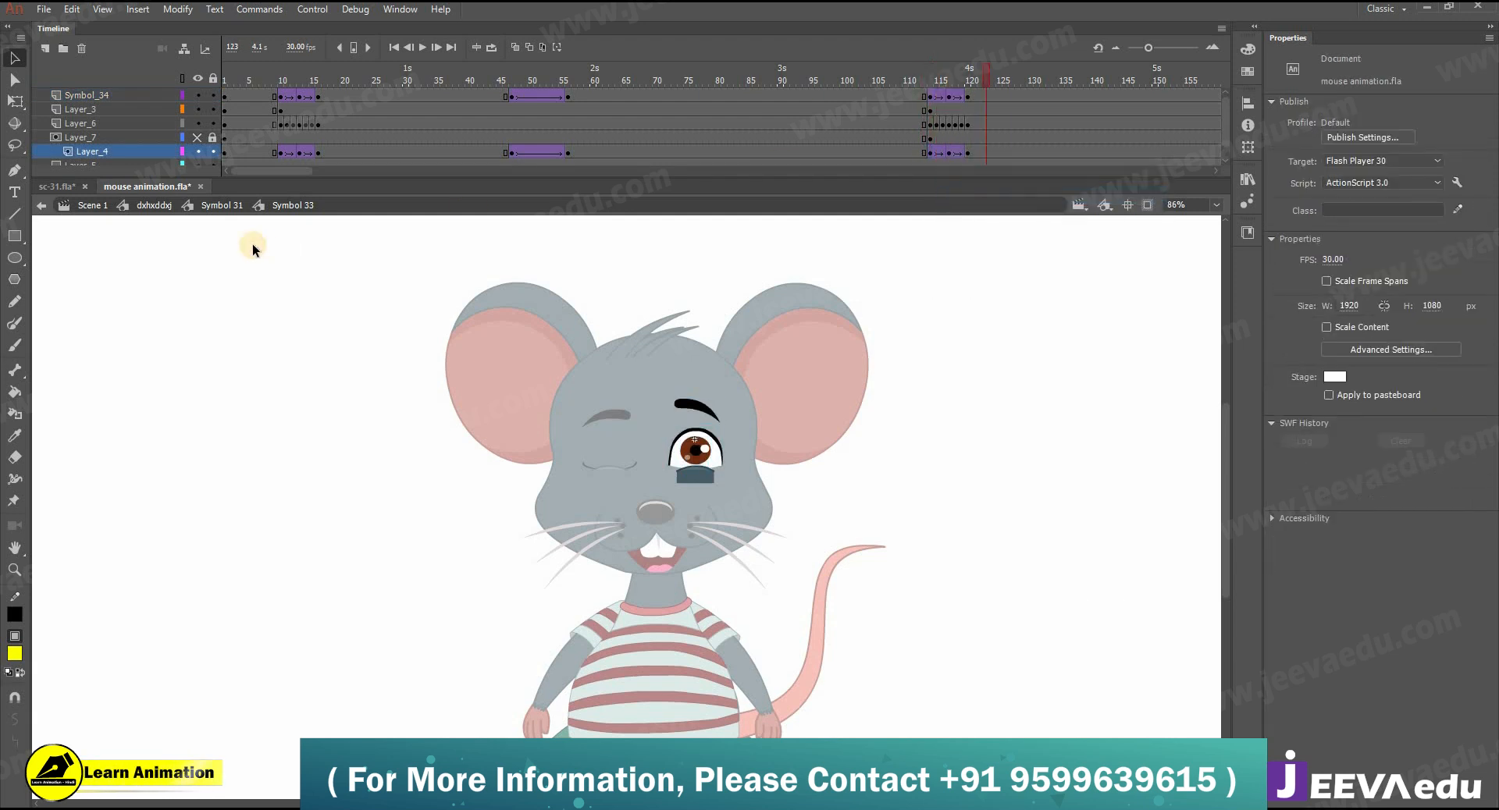
- Review the blink and head movement around frames 117 to 128 in the head and body symbols
{"action": "left_click", "coordinate": [215, 206]}
{"action": "left_click_drag", "start_coordinate": [730, 81], "coordinate": [774, 104]}
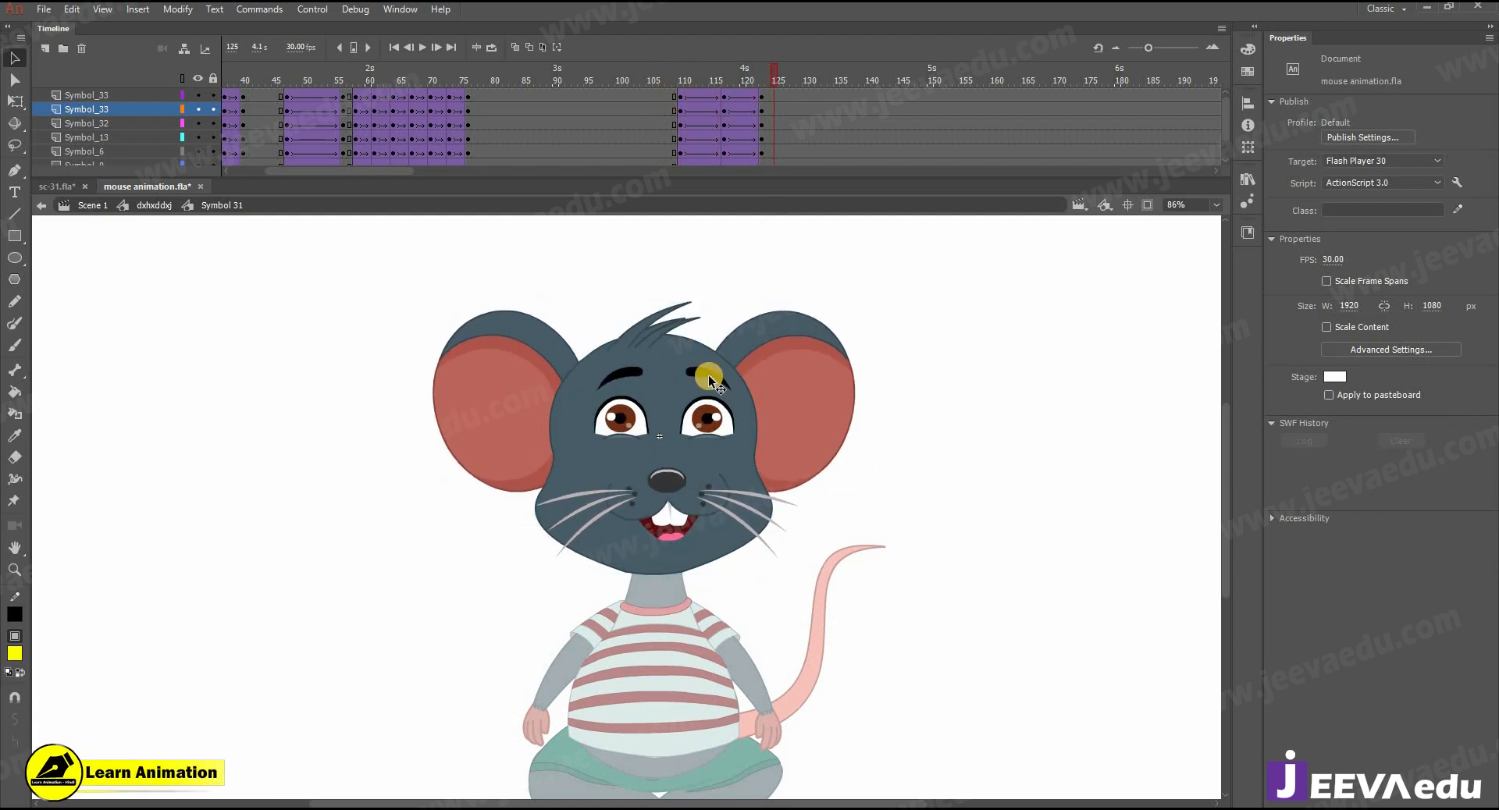
{"action": "double_click", "coordinate": [468, 495]}
{"action": "left_click_drag", "start_coordinate": [738, 76], "coordinate": [799, 100]}
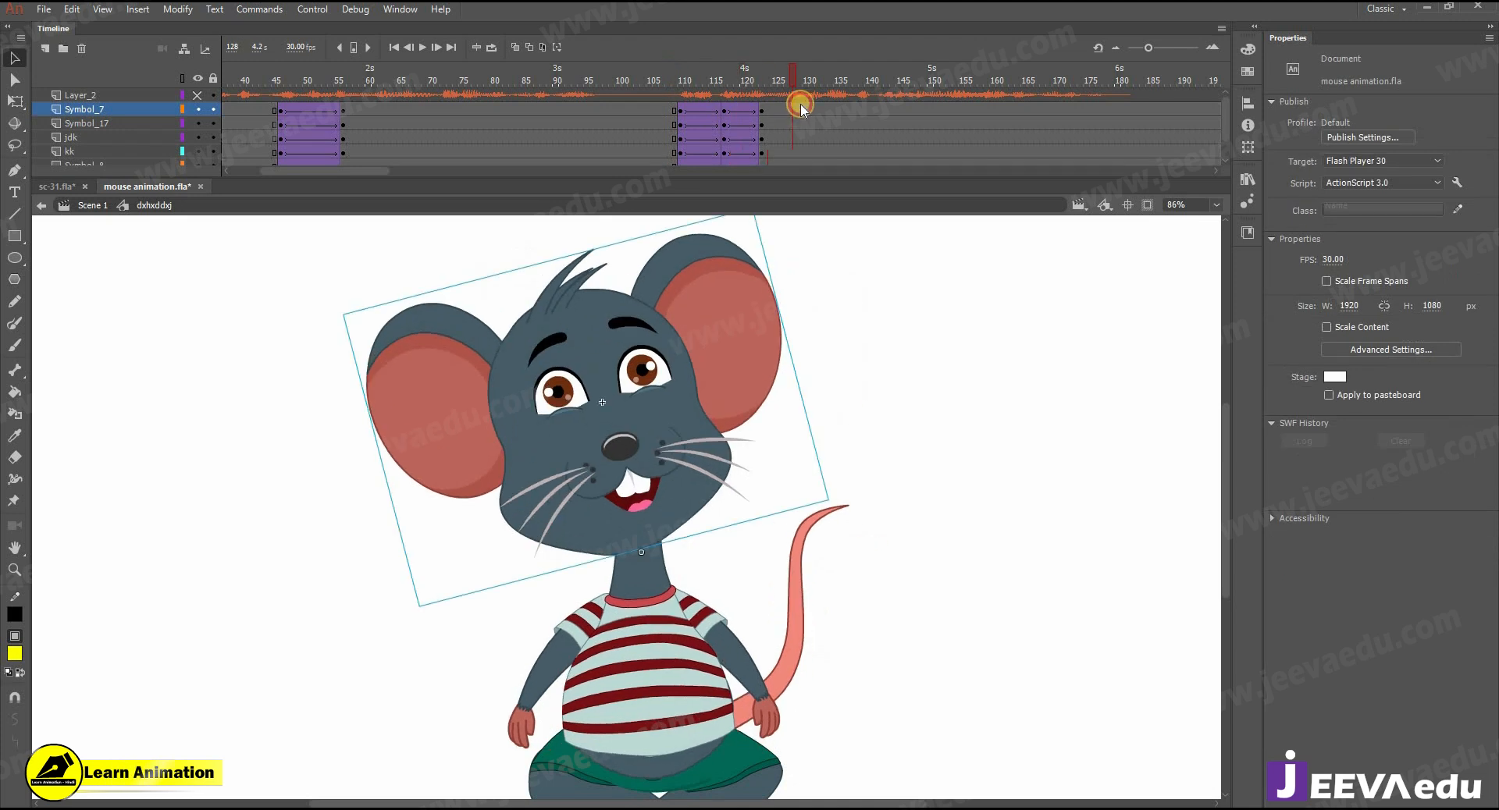
{"action": "double_click", "coordinate": [644, 380]}
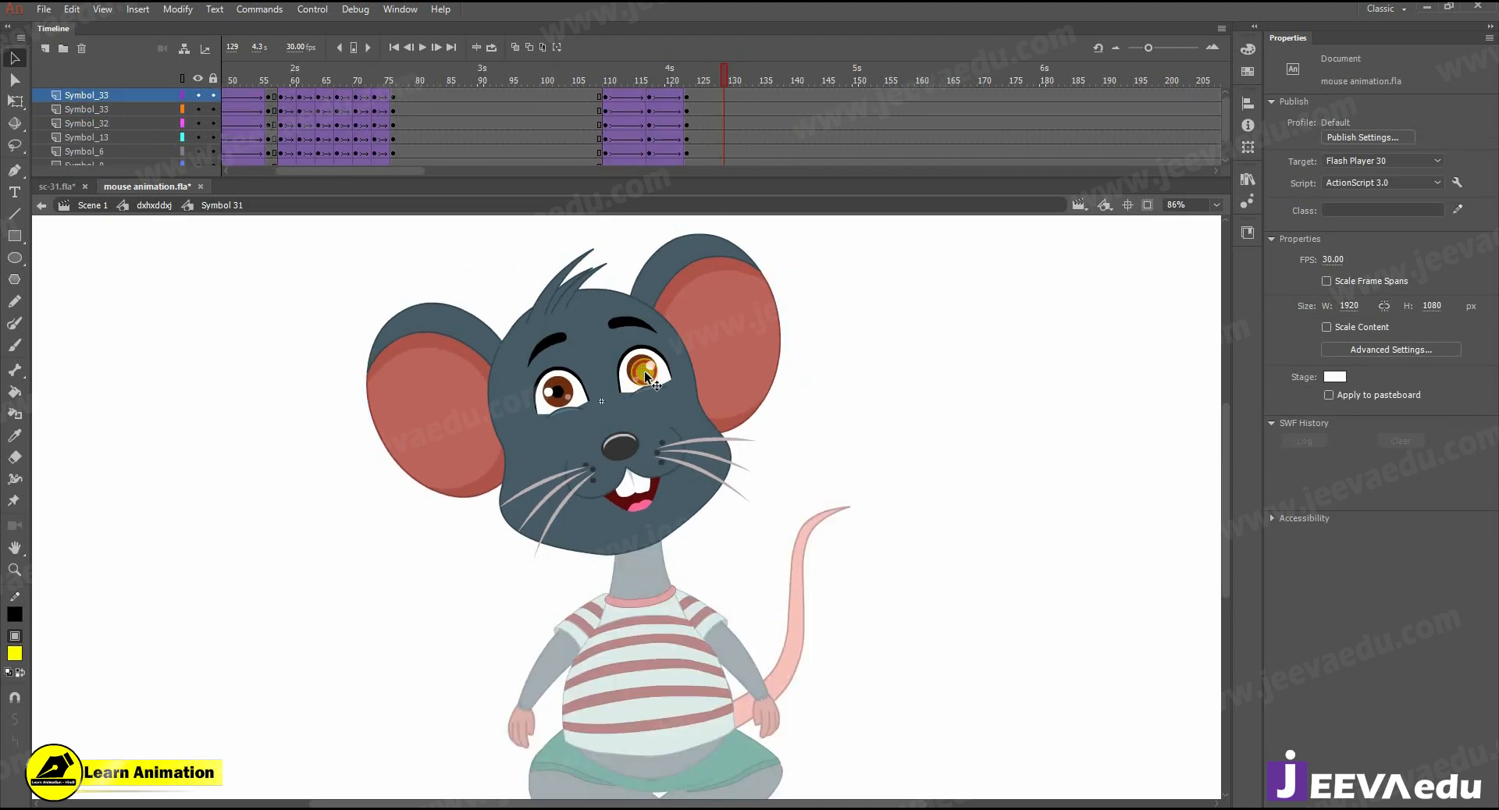
{"action": "left_click", "coordinate": [722, 109]}
{"action": "left_click", "coordinate": [652, 82]}
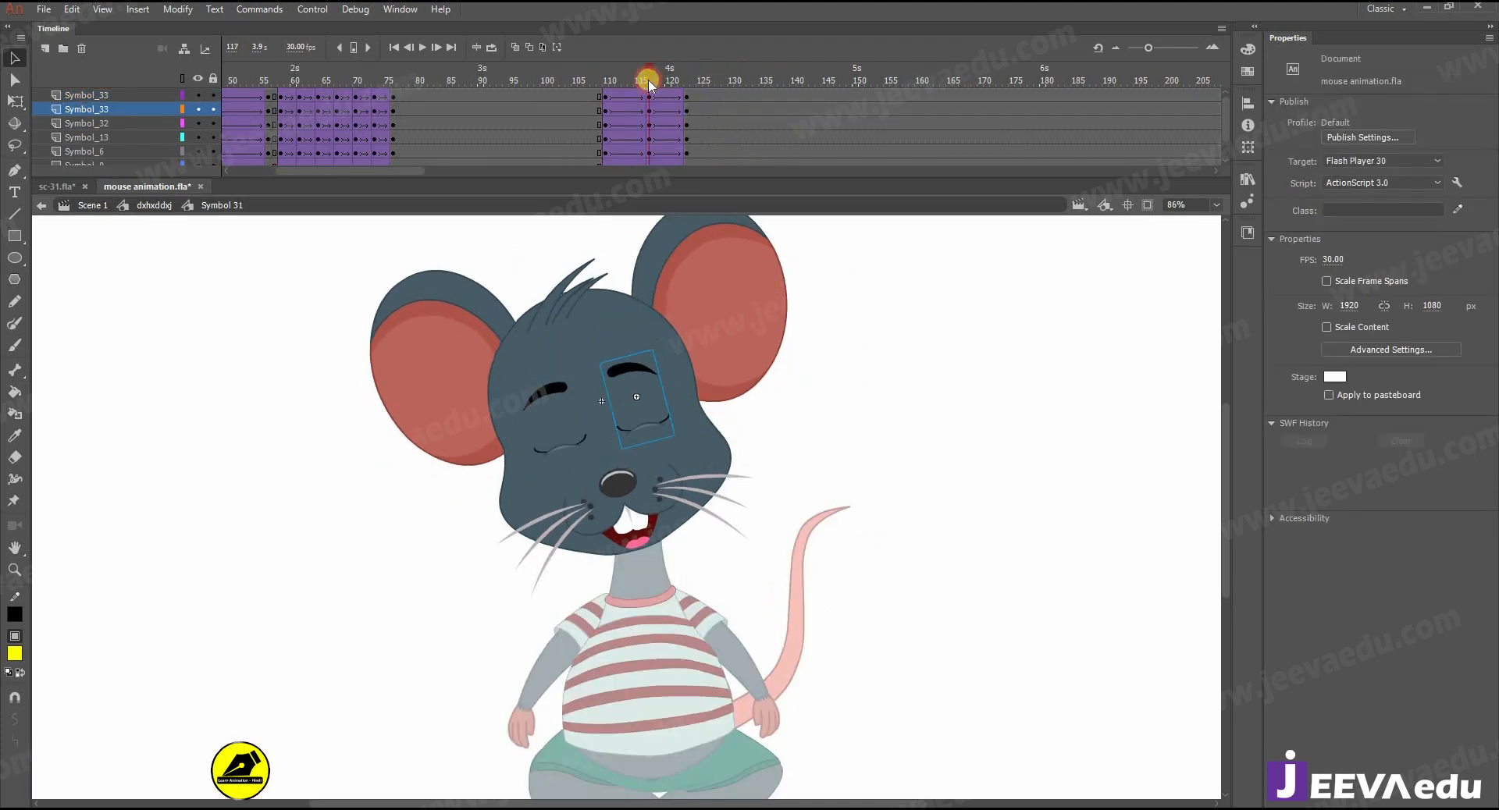
{"action": "left_click_drag", "start_coordinate": [650, 84], "coordinate": [686, 102]}
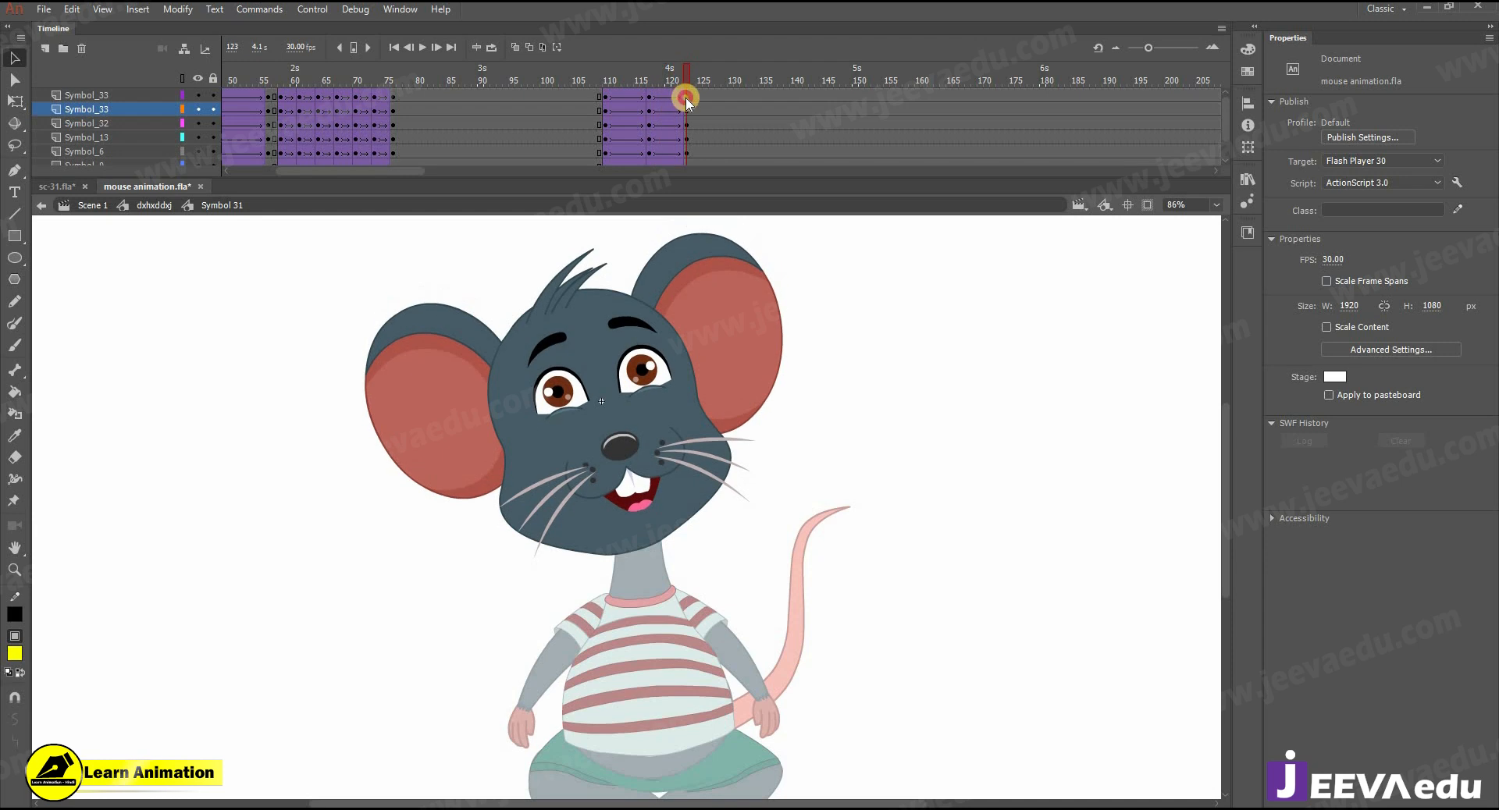
- At frame 120 inside the right-side eye symbol, move the iris up and to the right within the eye
{"action": "double_click", "coordinate": [644, 373]}
{"action": "left_click", "coordinate": [724, 103]}
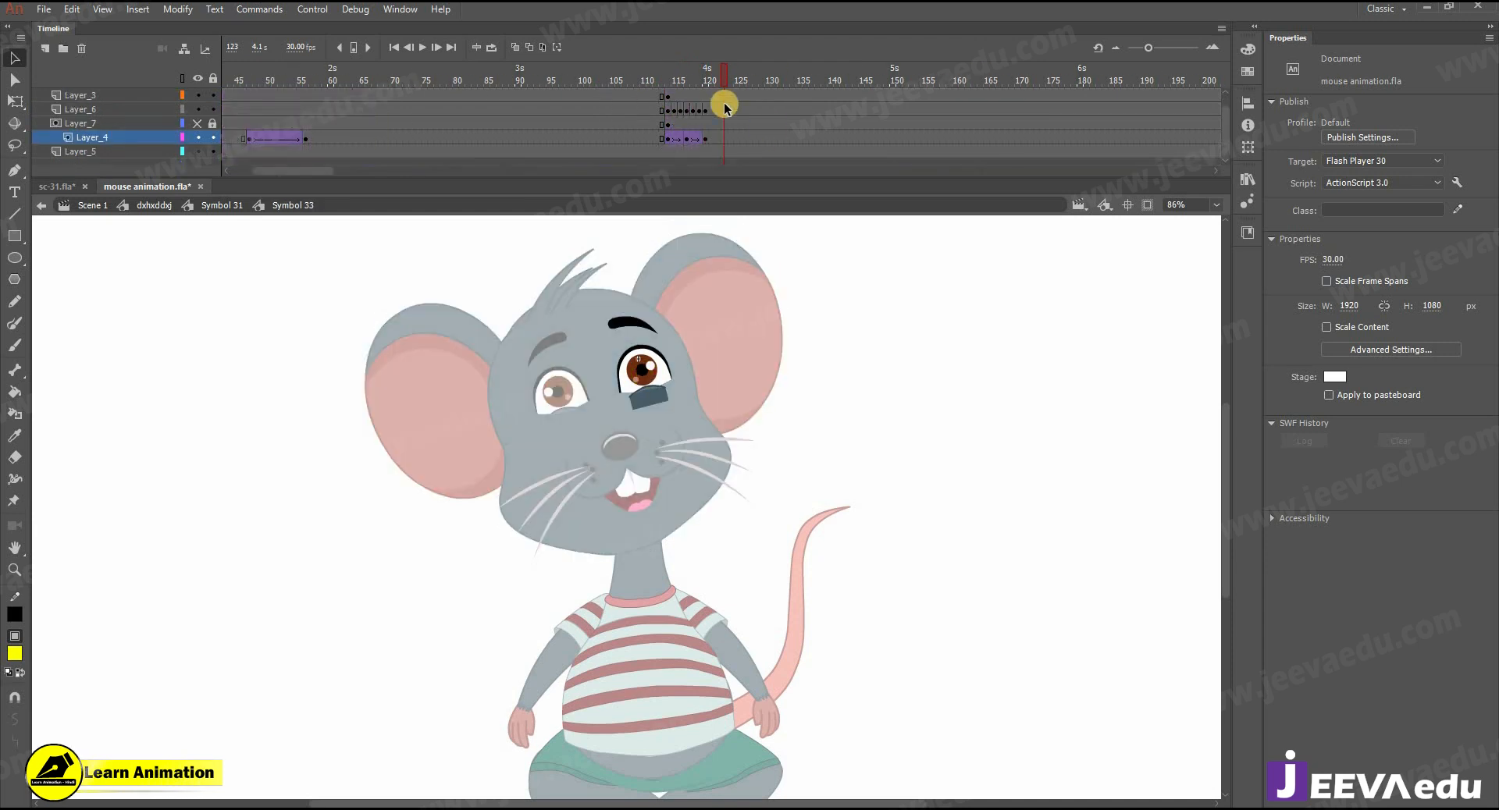
{"action": "scroll", "coordinate": [721, 99], "scroll_direction": "up", "scroll_amount": 1}
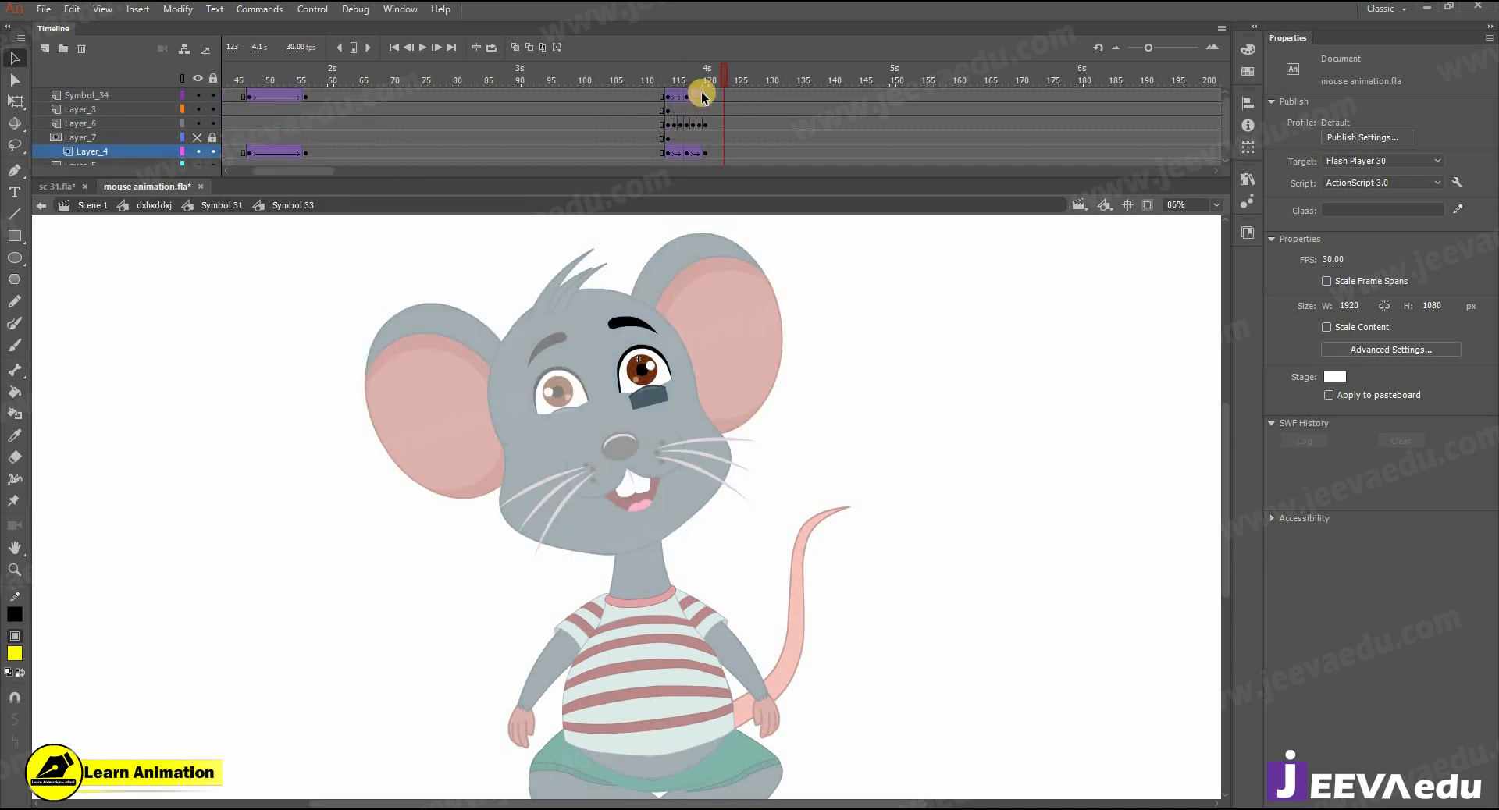
{"action": "mouse_move", "coordinate": [708, 86]}
{"action": "left_mouse_down"}
{"action": "mouse_move", "coordinate": [663, 83]}
{"action": "mouse_move", "coordinate": [706, 110]}
{"action": "left_mouse_up"}
{"action": "left_click", "coordinate": [619, 412], "text": "ctrl"}
{"action": "left_click", "coordinate": [659, 433]}
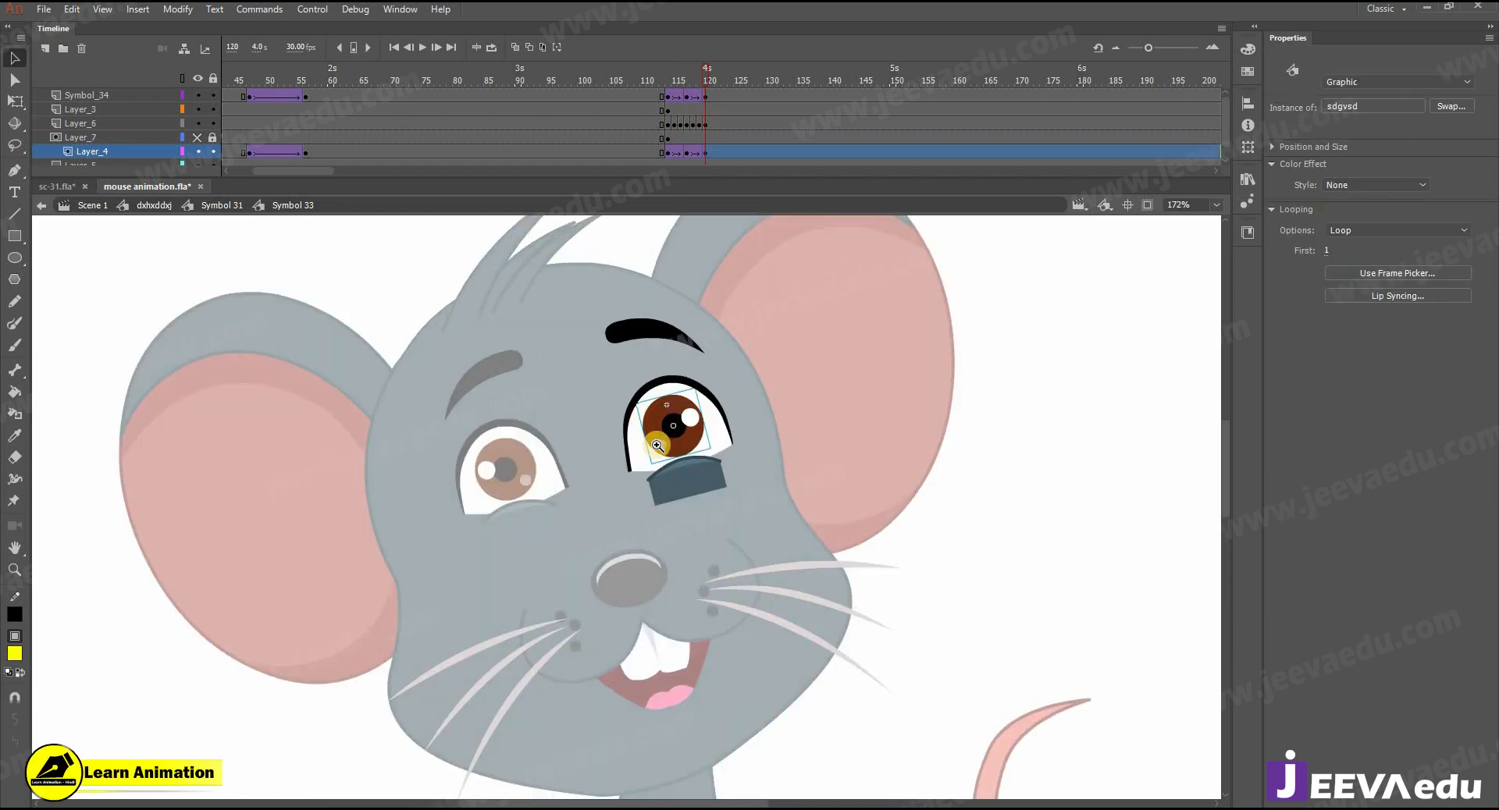
{"action": "left_click", "coordinate": [655, 443], "text": "ctrl"}
{"action": "left_click_drag", "start_coordinate": [676, 470], "coordinate": [704, 445]}
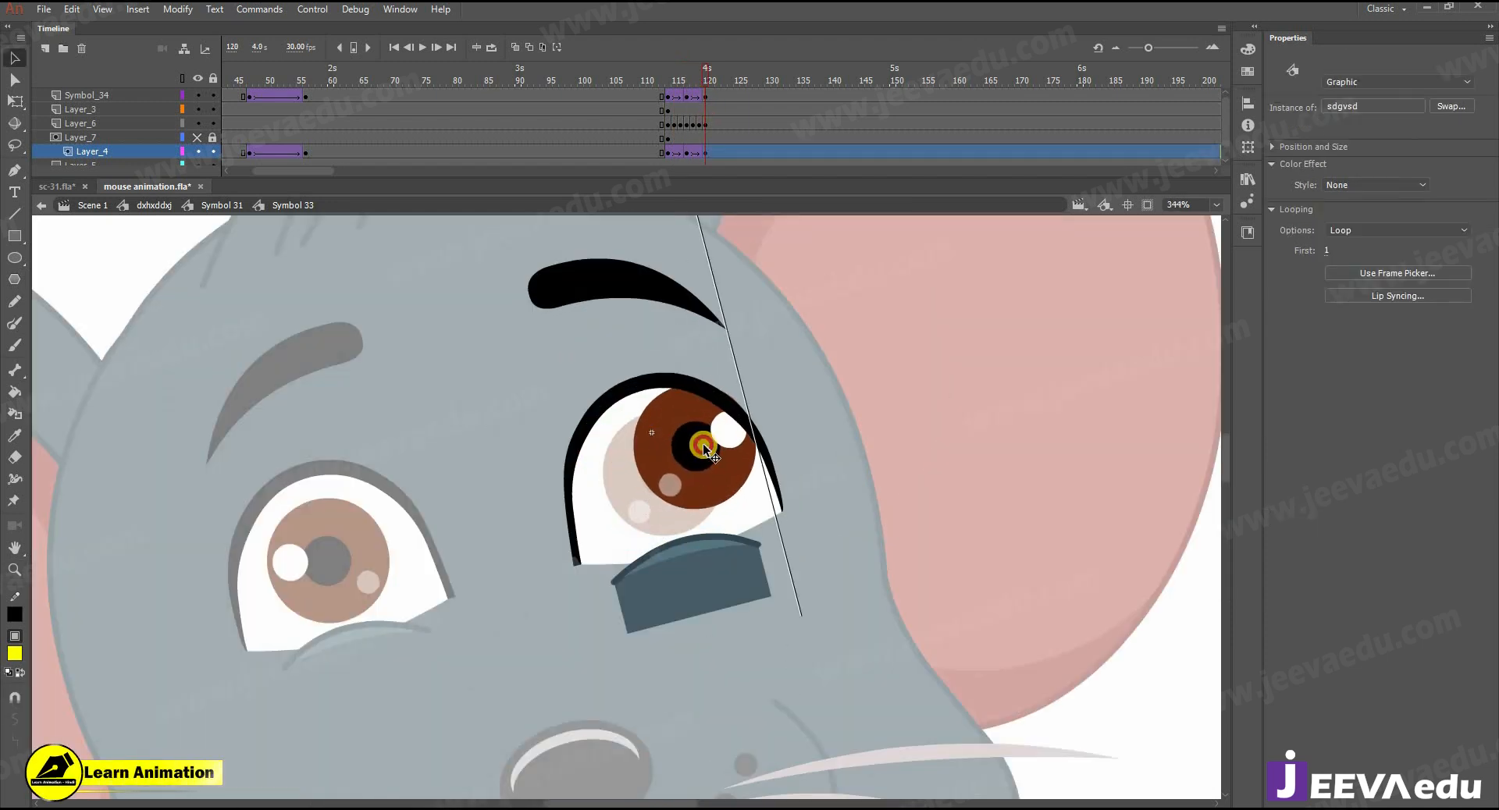
- At frame 120, reposition the right-side eyebrow slightly higher above the eye
{"action": "left_click", "coordinate": [637, 289]}
{"action": "left_click_drag", "start_coordinate": [703, 360], "coordinate": [806, 409]}
{"action": "left_click_drag", "start_coordinate": [722, 323], "coordinate": [710, 286]}
{"action": "left_click", "coordinate": [546, 548], "text": "ctrl+alt"}
{"action": "left_click", "coordinate": [531, 534], "text": "ctrl+alt"}
- At frame 120 inside the left-side eye symbol, move the iris up and to the right within the eye
{"action": "double_click", "coordinate": [655, 522]}
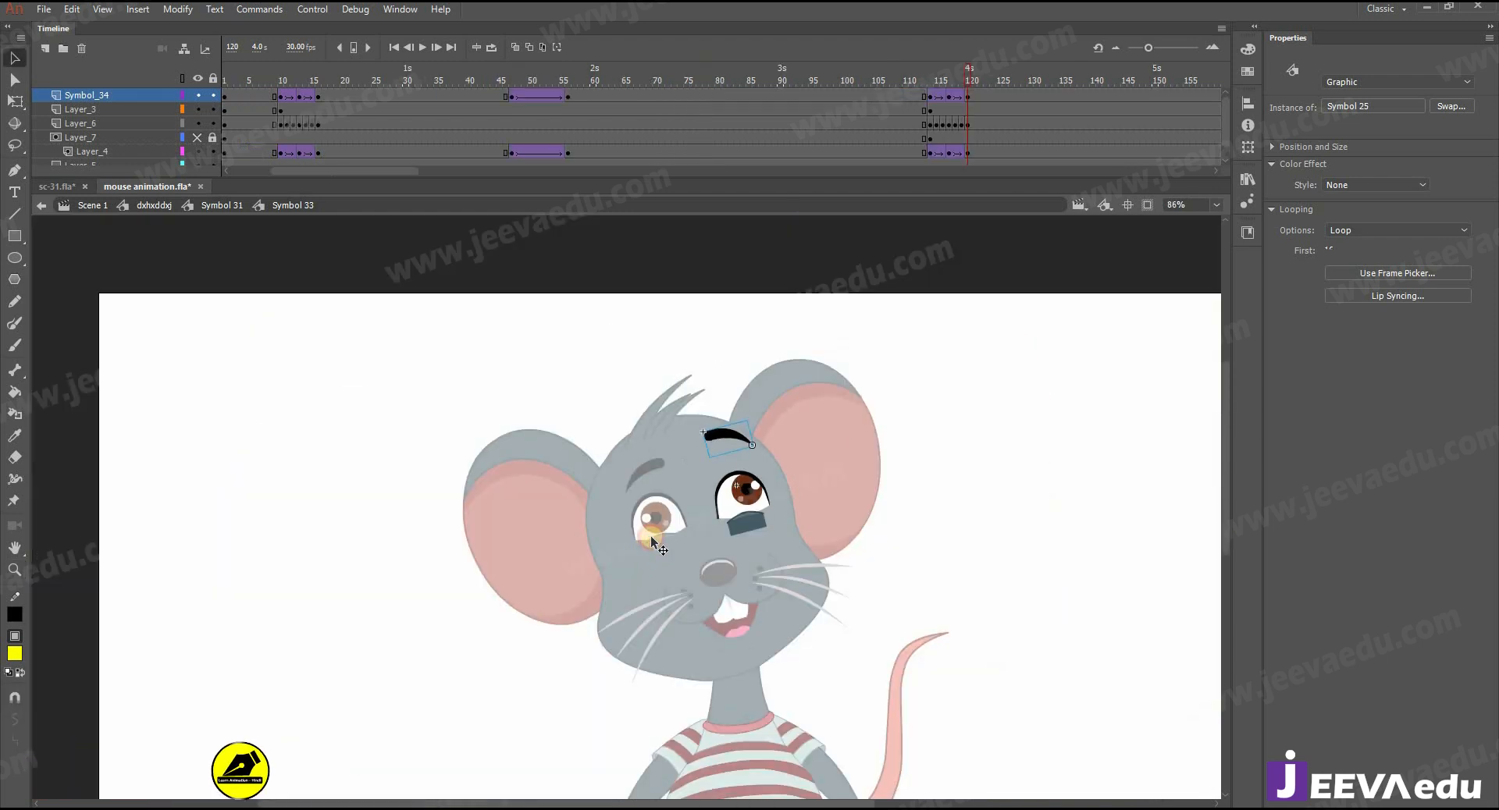
{"action": "double_click", "coordinate": [656, 527]}
{"action": "mouse_move", "coordinate": [710, 96]}
{"action": "left_mouse_down"}
{"action": "mouse_move", "coordinate": [660, 91]}
{"action": "mouse_move", "coordinate": [706, 88]}
{"action": "left_mouse_up"}
{"action": "left_click", "coordinate": [646, 553]}
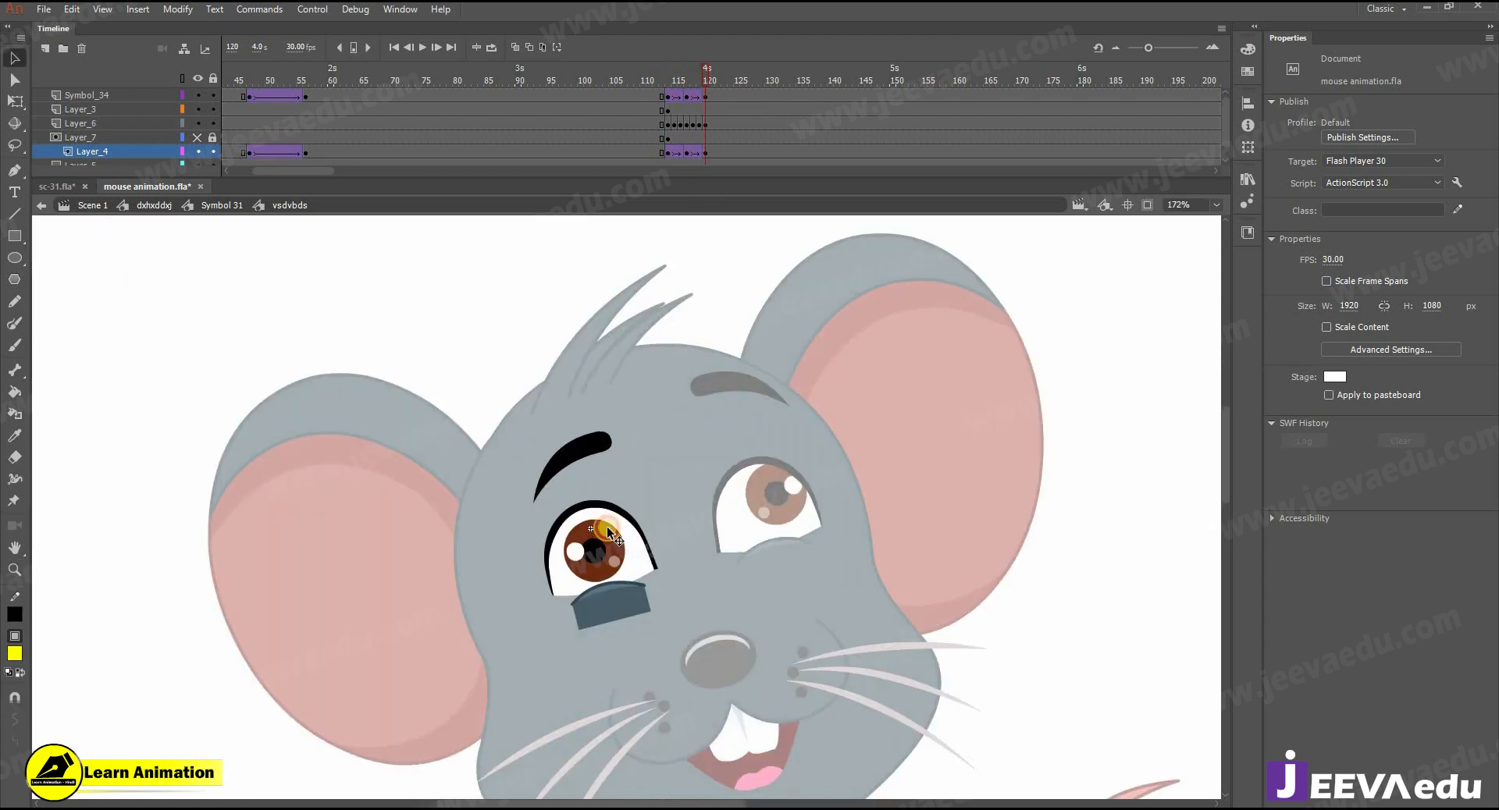
{"action": "key", "text": "v"}
{"action": "left_click", "coordinate": [592, 559]}
{"action": "left_click_drag", "start_coordinate": [601, 545], "coordinate": [648, 537]}
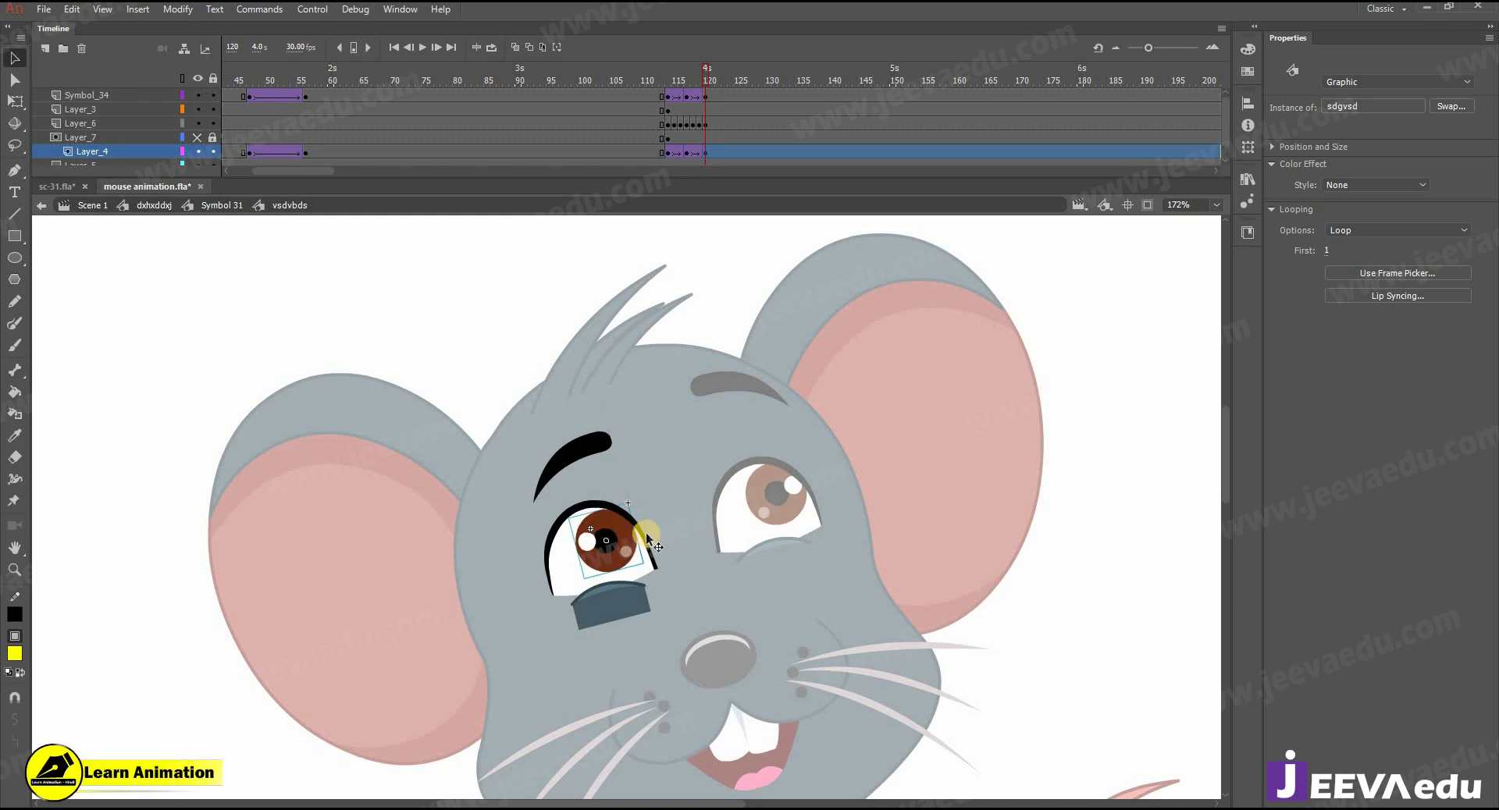
- Shift the left-side eyebrow slightly to the right at frame 120 and return to the head symbol
{"action": "left_click", "coordinate": [612, 441]}
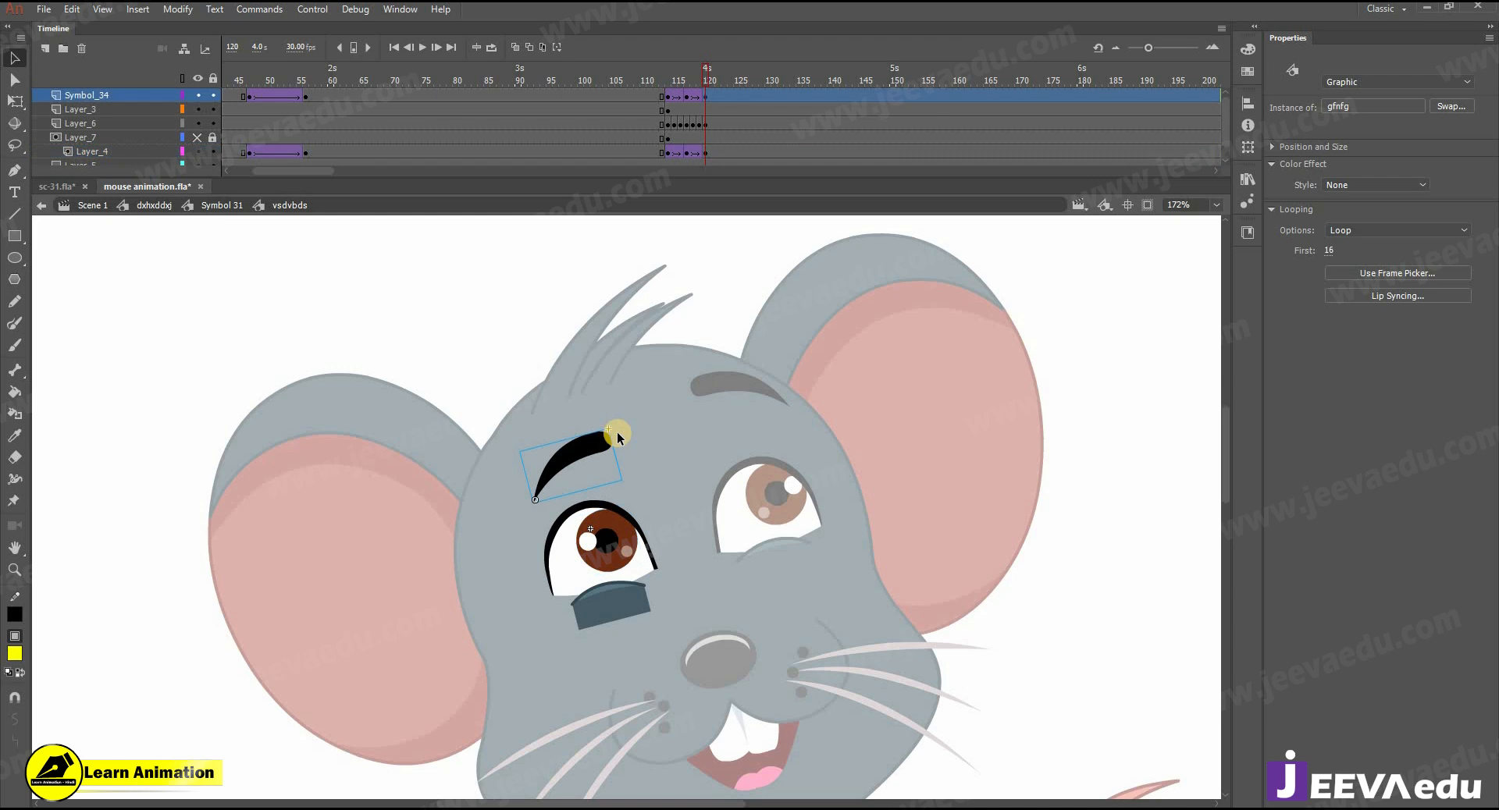
{"action": "key", "text": "q"}
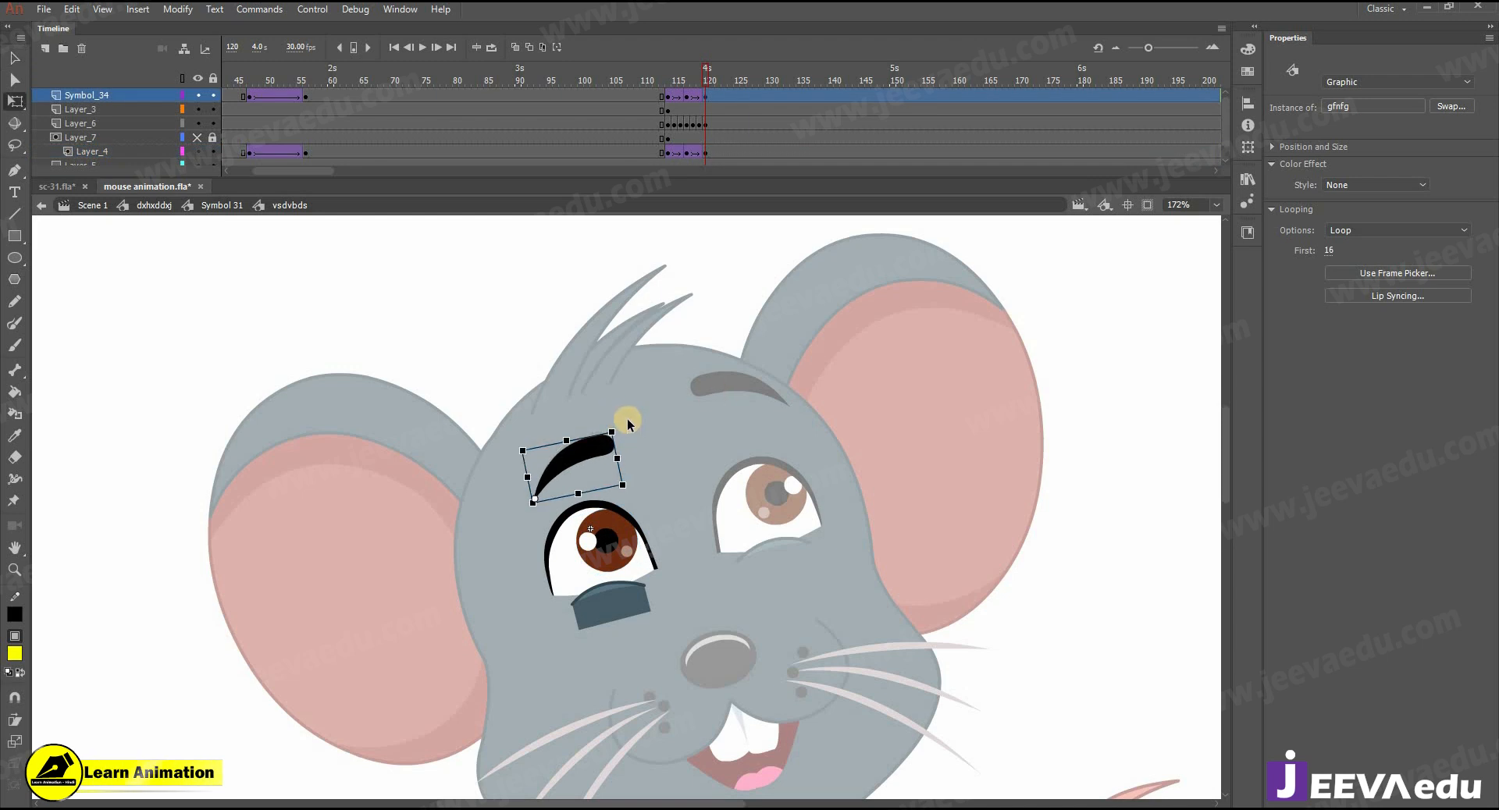
{"action": "left_click", "coordinate": [217, 205]}
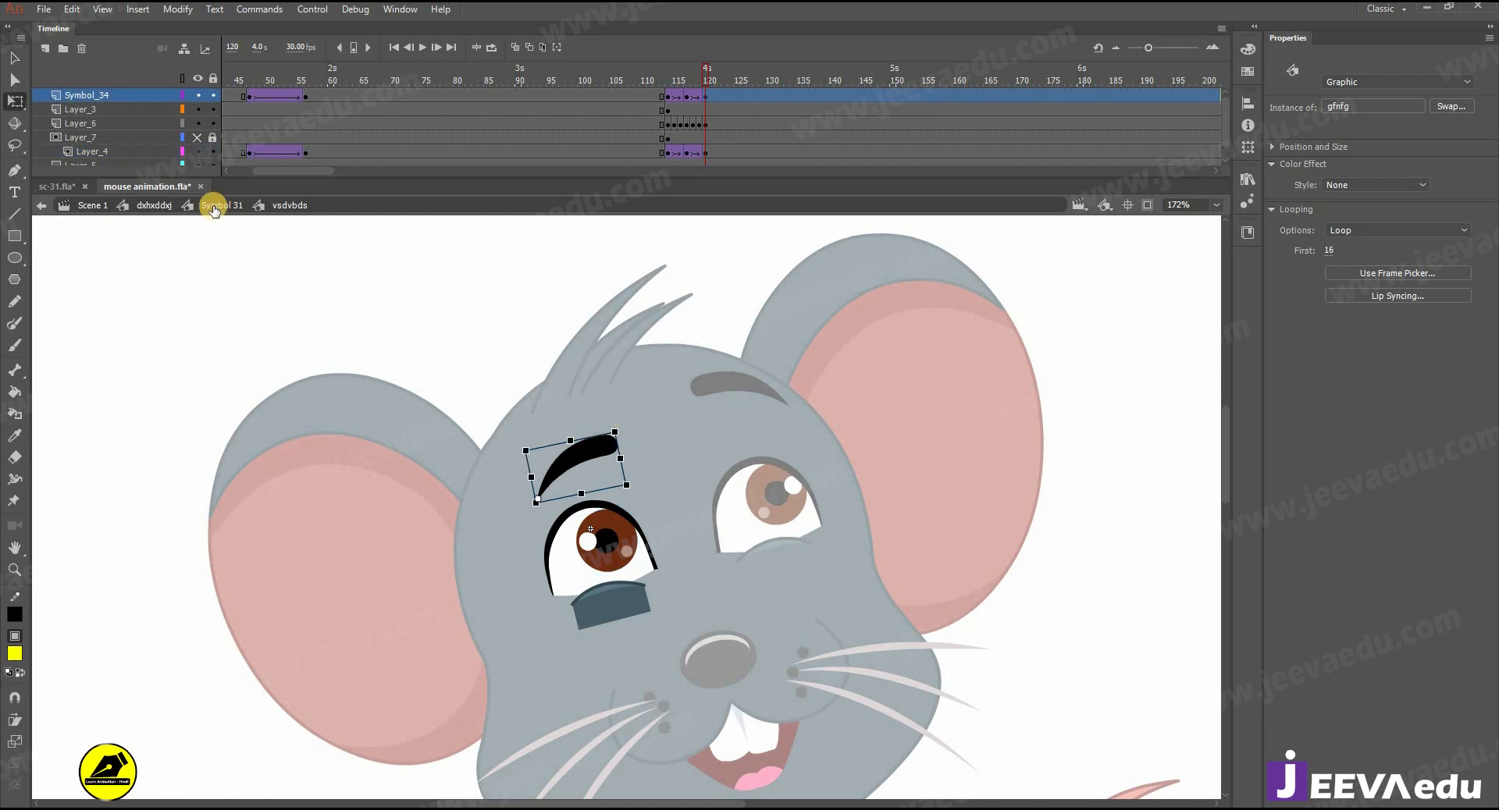
- In the head symbol, insert a keyframe at frame 125 on all head layers
{"action": "left_click_drag", "start_coordinate": [684, 77], "coordinate": [748, 114]}
{"action": "key", "text": "z"}
{"action": "left_click", "coordinate": [840, 489], "text": "alt"}
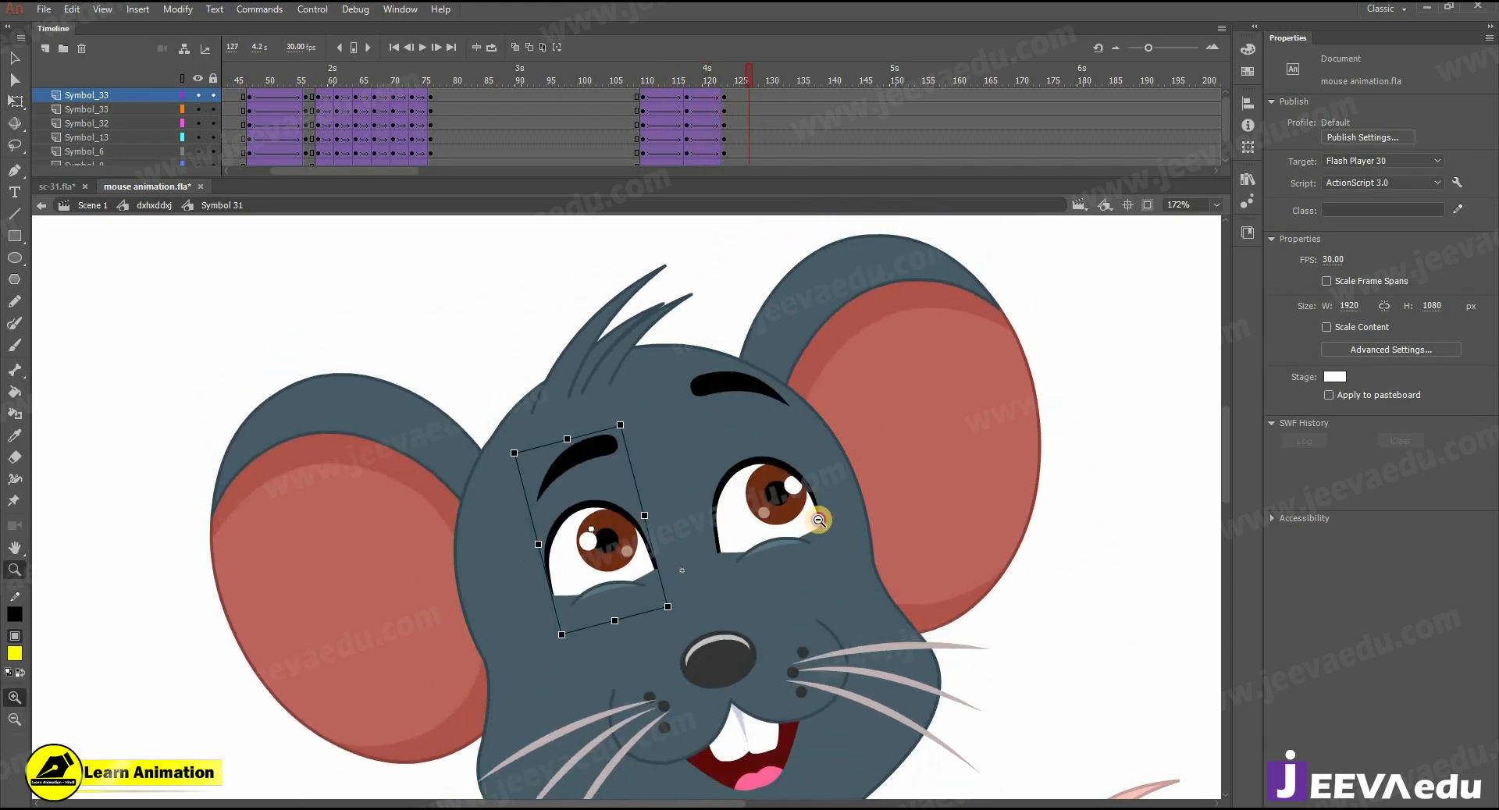
{"action": "left_click_drag", "start_coordinate": [720, 560], "coordinate": [771, 539]}
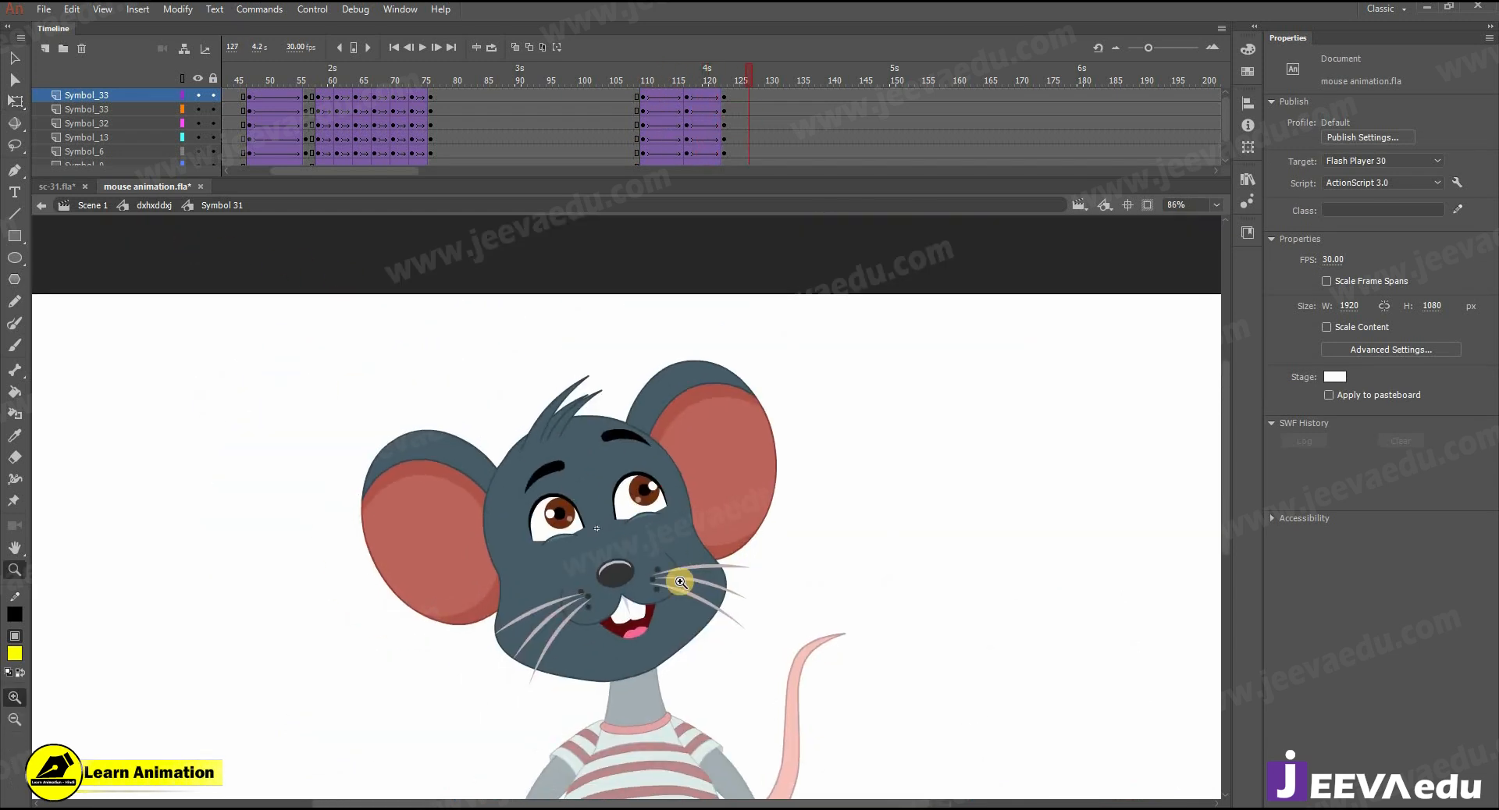
{"action": "key", "text": "v"}
{"action": "left_click", "coordinate": [609, 574]}
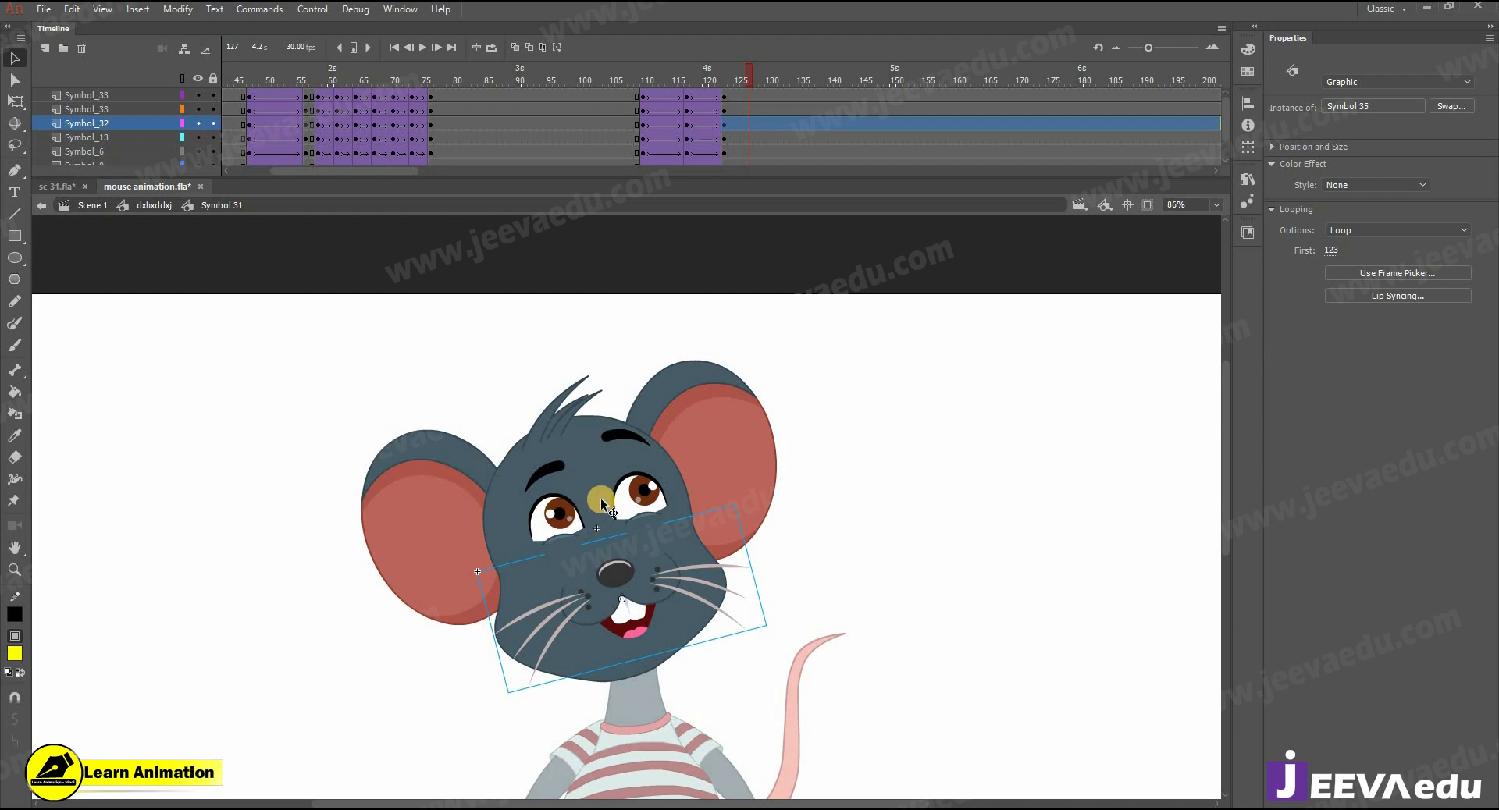
{"action": "left_click", "coordinate": [636, 496], "text": "shift"}
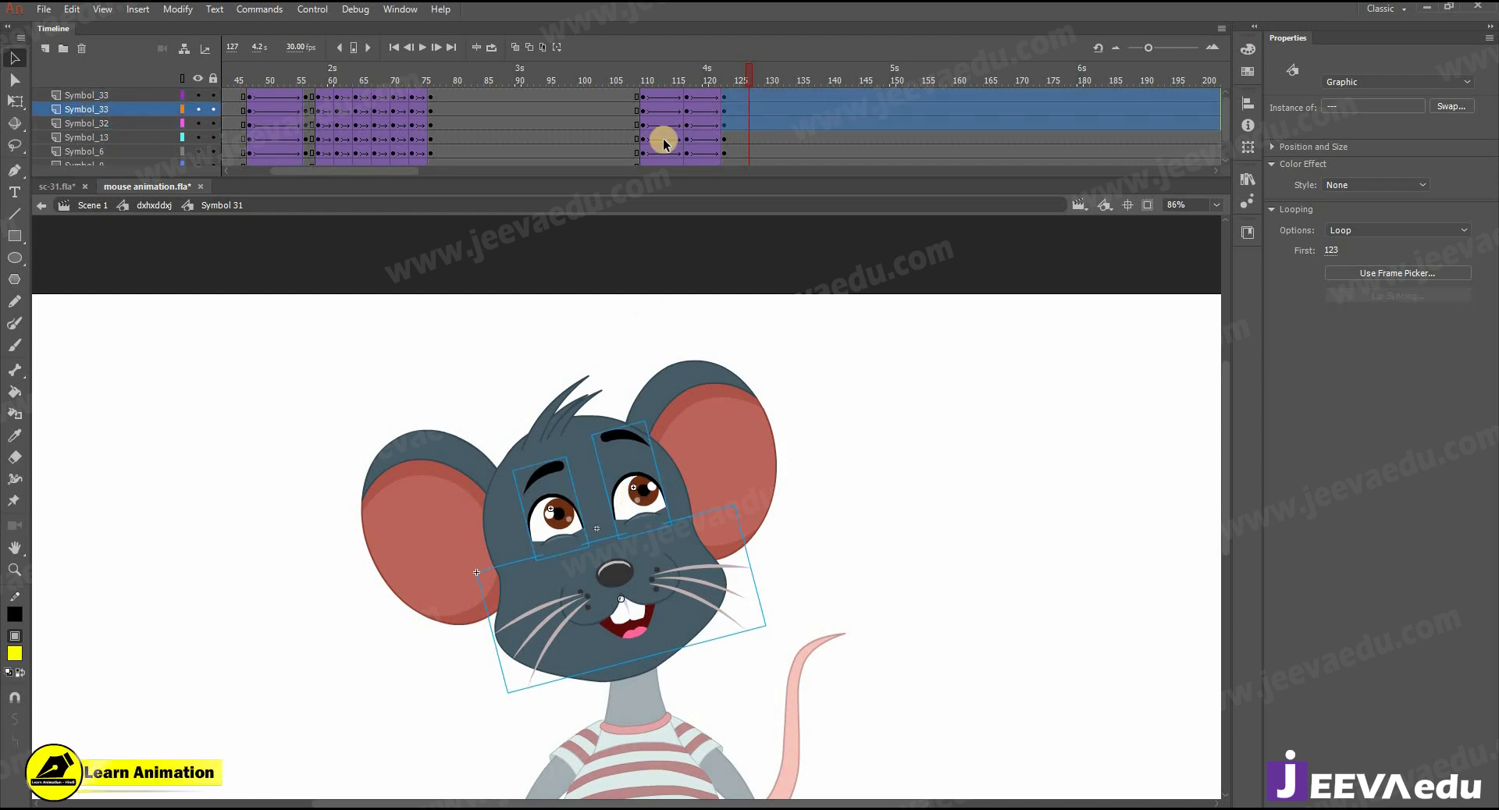
{"action": "left_click_drag", "start_coordinate": [614, 81], "coordinate": [733, 177]}
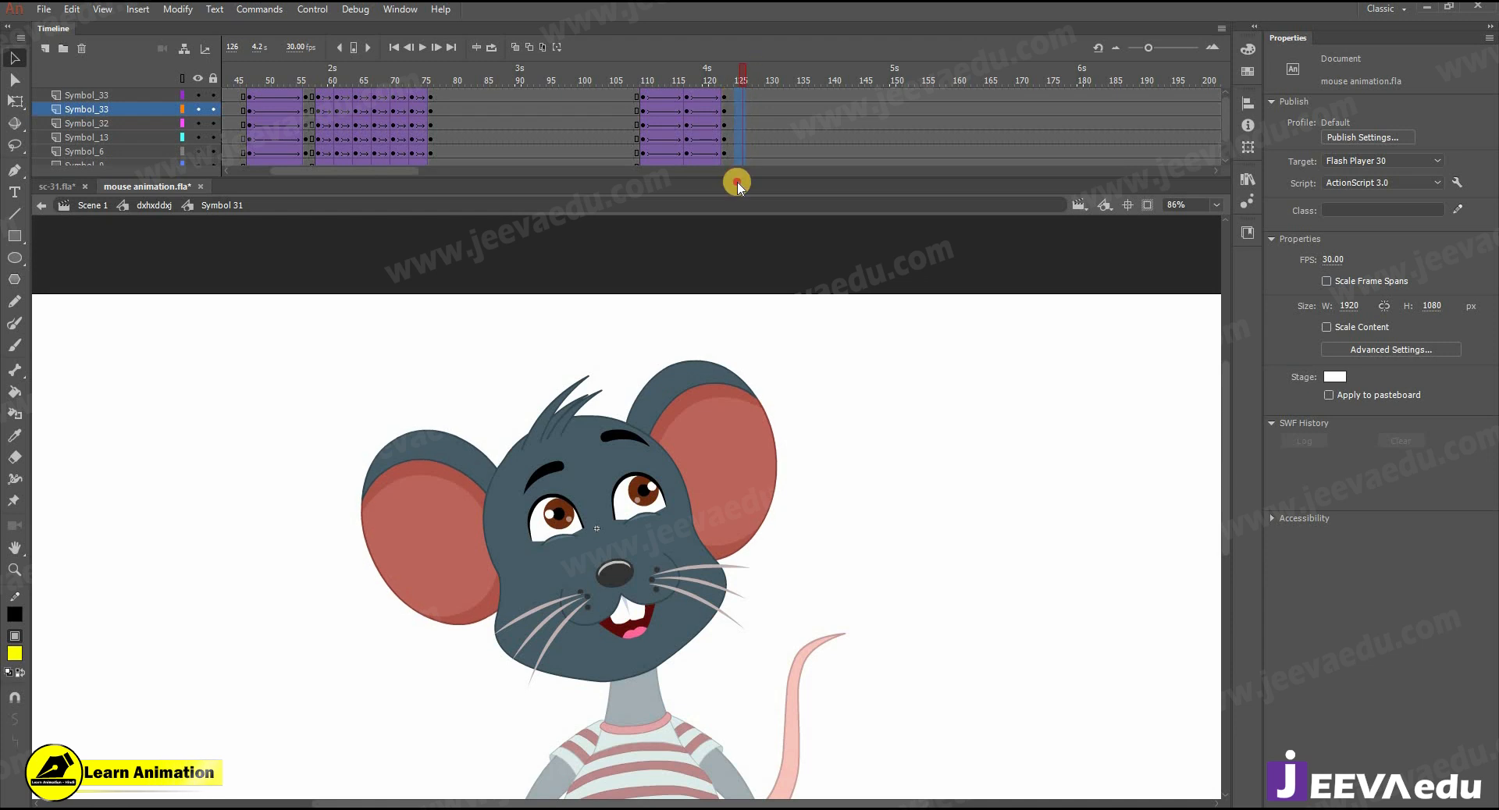
{"action": "key", "text": "F6"}
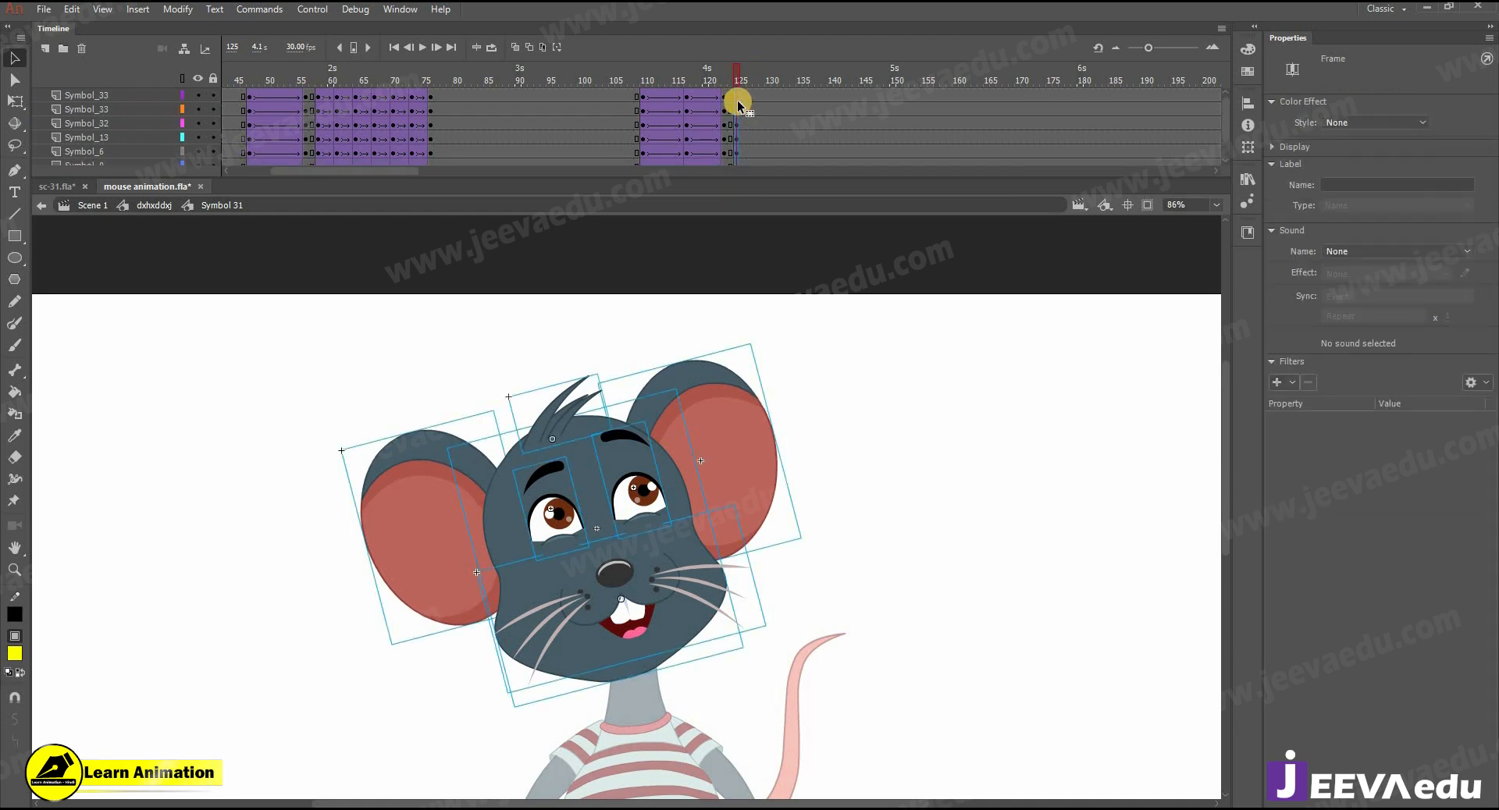
- Insert keyframes at frames 128 and 131 on all head layers and create classic tweens between them
{"action": "left_click_drag", "start_coordinate": [747, 93], "coordinate": [756, 134]}
{"action": "scroll", "coordinate": [759, 106], "scroll_direction": "up", "scroll_amount": 5}
{"action": "key", "text": "F6"}
{"action": "right_click", "coordinate": [753, 134]}
{"action": "left_click", "coordinate": [804, 182]}
{"action": "left_click", "coordinate": [748, 160]}
- At frame 128, nudge the facial features down slightly, and select both ears
{"action": "left_click", "coordinate": [624, 506]}
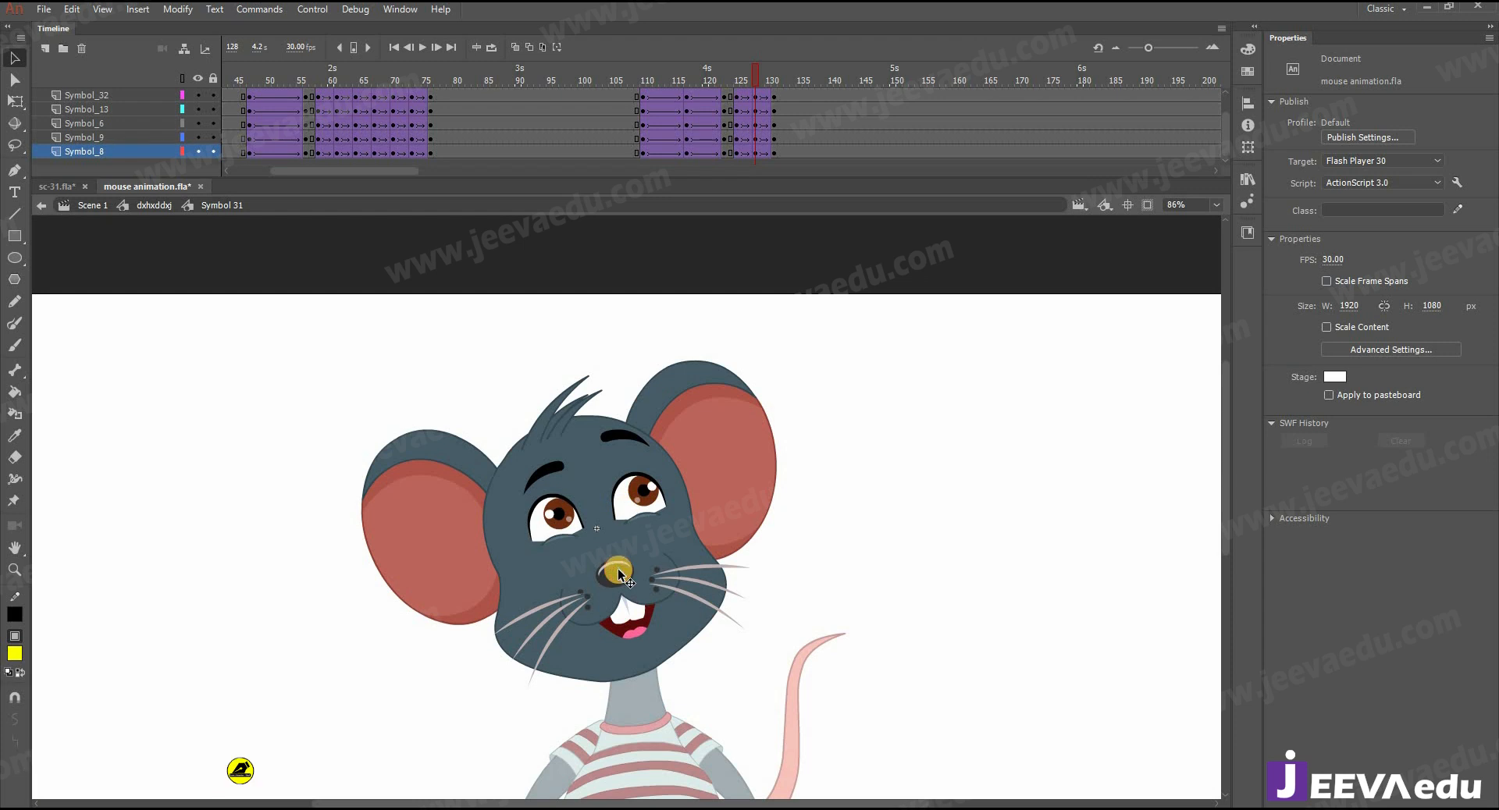
{"action": "left_click", "coordinate": [616, 571], "text": "shift"}
{"action": "left_click", "coordinate": [578, 524], "text": "shift"}
{"action": "key", "text": "Down"}
{"action": "key", "text": "Down"}
{"action": "key", "text": "Down"}
{"action": "left_click", "coordinate": [438, 520]}
{"action": "left_click", "coordinate": [699, 478], "text": "shift"}
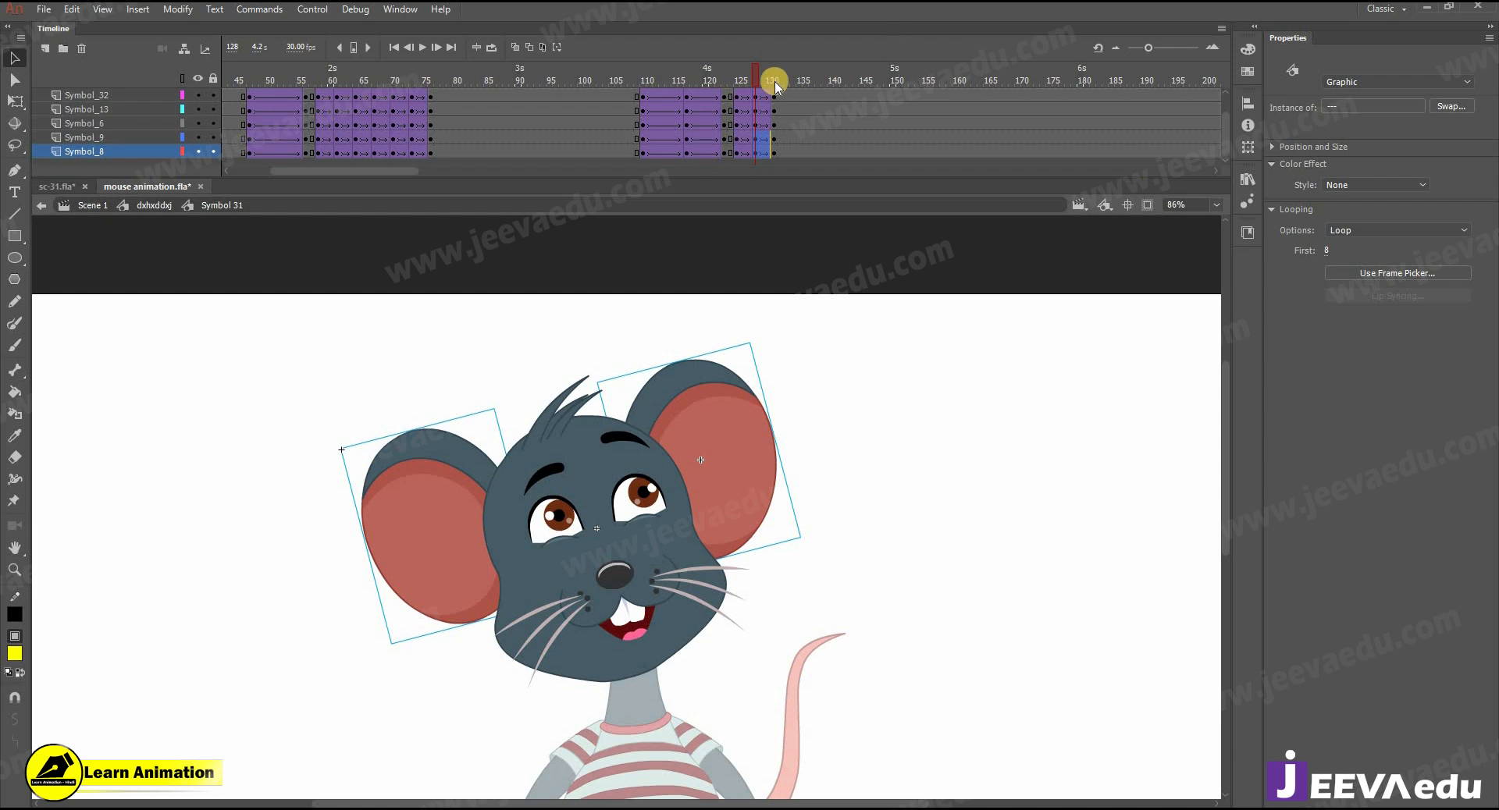
- Repeat the tweened head keyframes up to frame 143, and synchronize the symbols across all frames
{"action": "left_click_drag", "start_coordinate": [748, 85], "coordinate": [823, 97]}
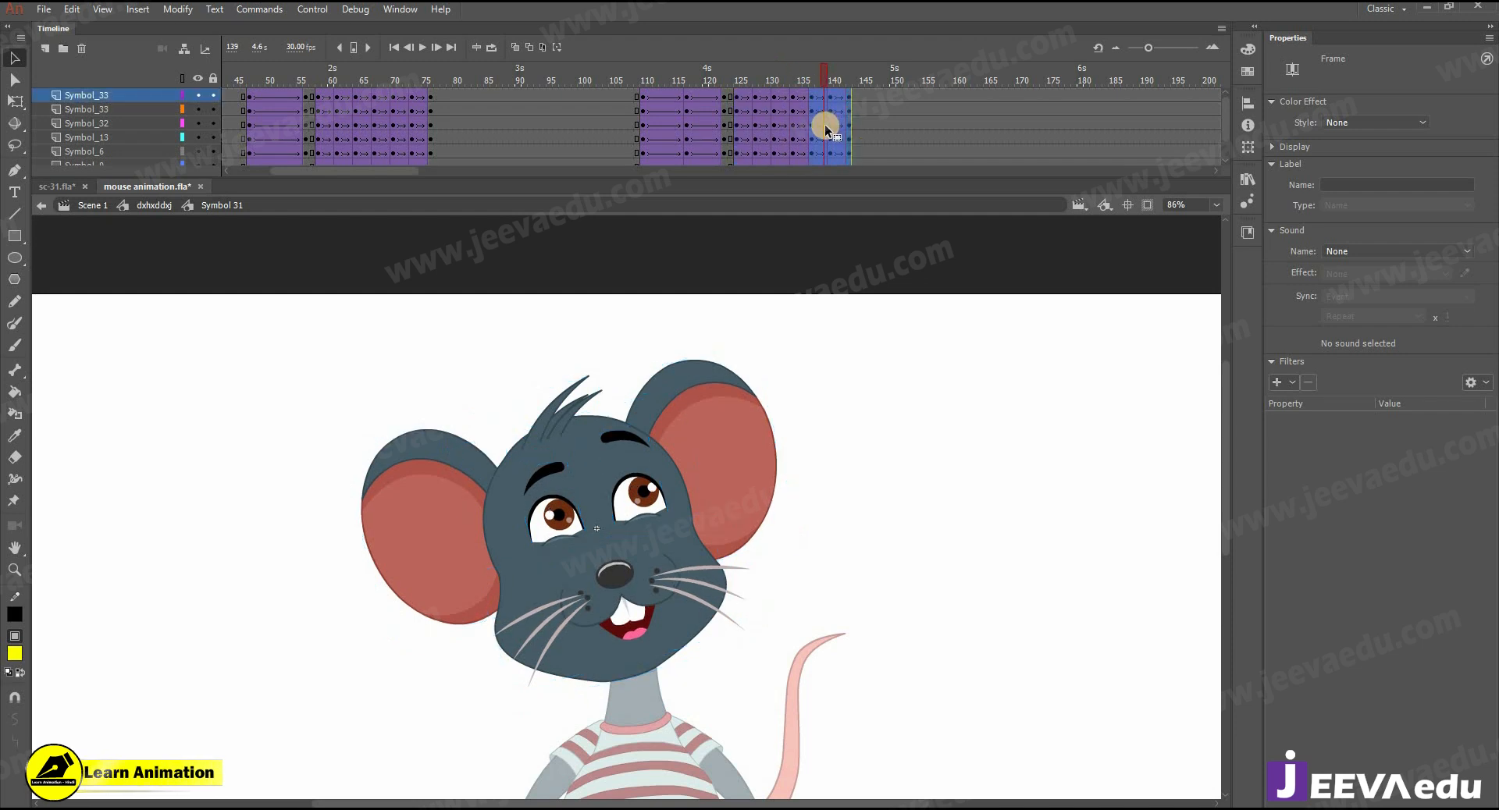
{"action": "right_click", "coordinate": [817, 117]}
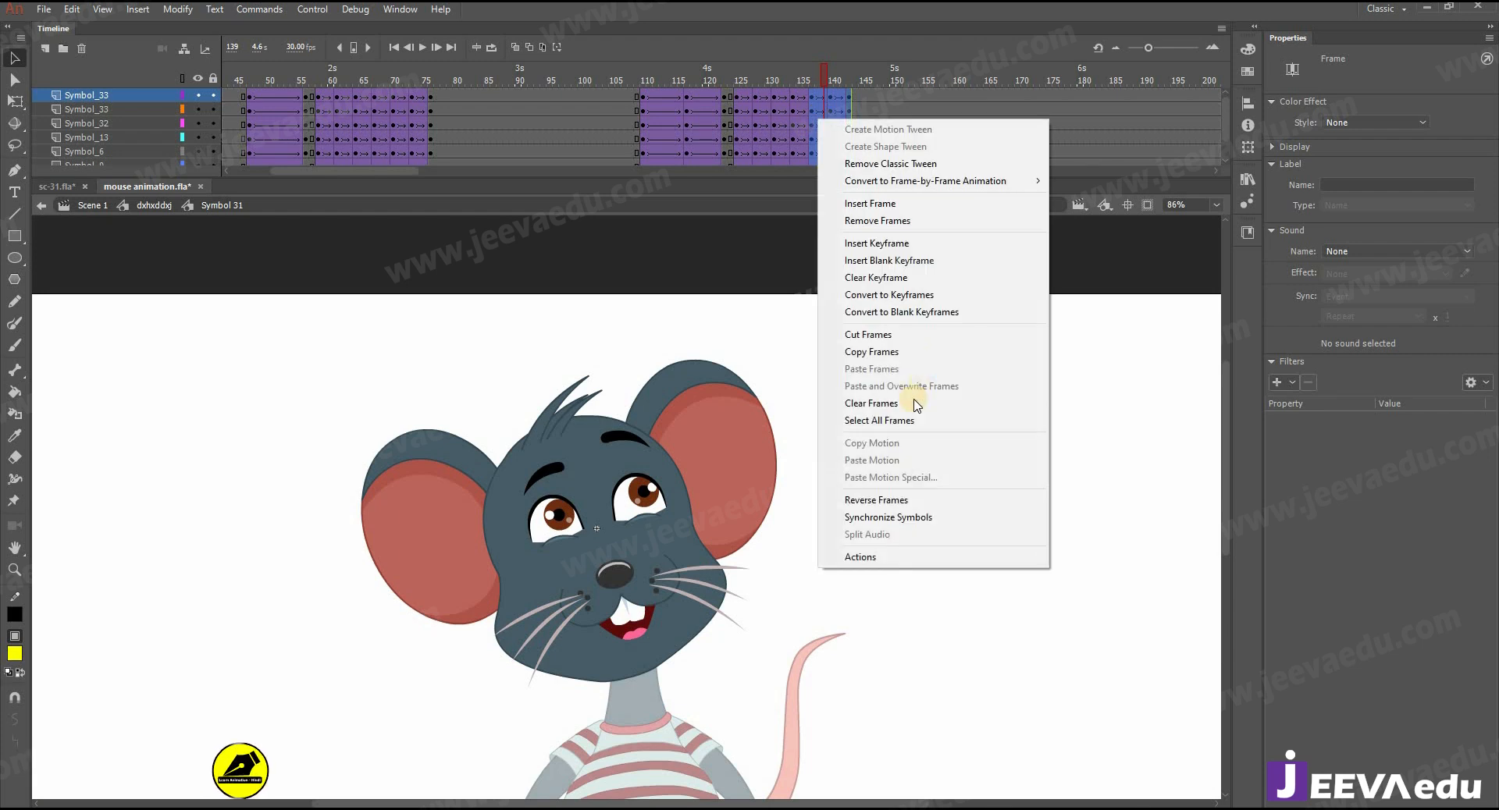
{"action": "left_click", "coordinate": [867, 420]}
{"action": "right_click", "coordinate": [826, 154]}
{"action": "left_click", "coordinate": [909, 555]}
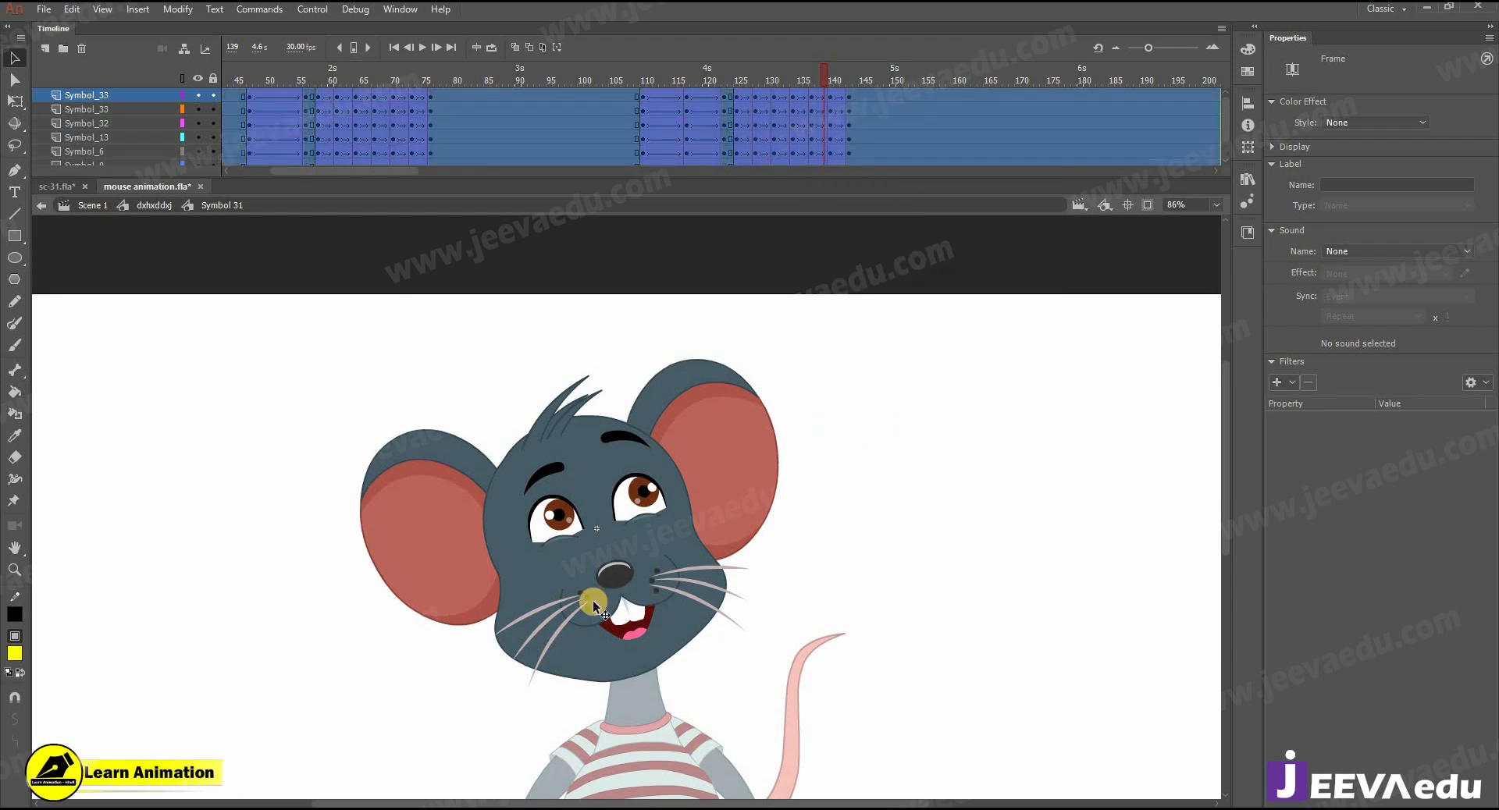
- Play back the new head movement from about frame 123 in the head symbol and again in the full mouse symbol
{"action": "left_click_drag", "start_coordinate": [821, 75], "coordinate": [725, 78]}
{"action": "left_click", "coordinate": [635, 248]}
{"action": "key", "text": "Return"}
{"action": "key", "text": "Return"}
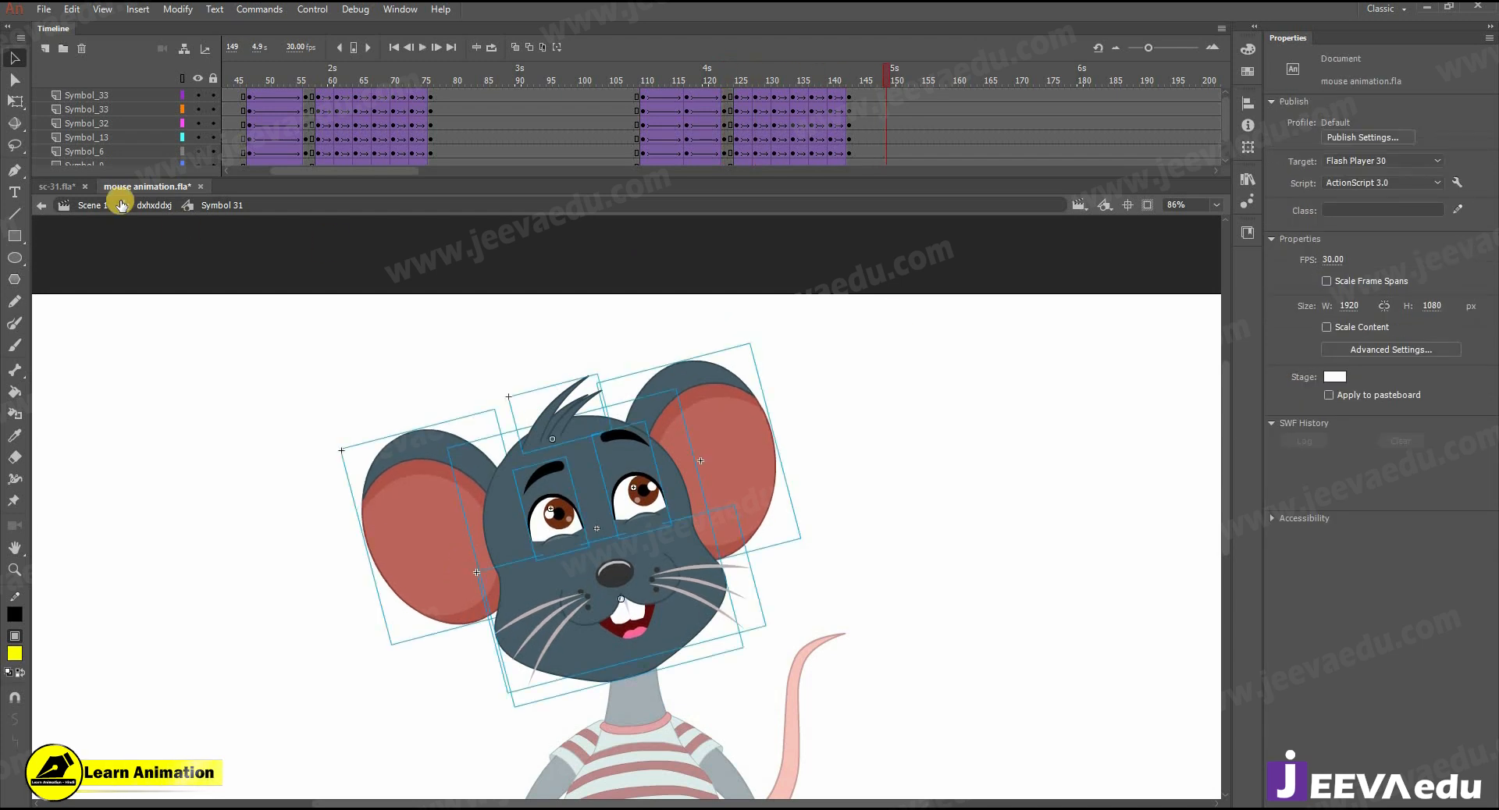
{"action": "left_click", "coordinate": [126, 205]}
{"action": "key", "text": "z"}
{"action": "left_click", "coordinate": [613, 539], "text": "alt"}
{"action": "left_click_drag", "start_coordinate": [707, 69], "coordinate": [511, 110]}
- In the full mouse symbol, insert keyframes at frames 159 and 169 on the body layers and create classic tweens between them
{"action": "key", "text": "Return"}
{"action": "left_click_drag", "start_coordinate": [786, 110], "coordinate": [849, 207]}
{"action": "key", "text": "F6"}
{"action": "key", "text": "F6"}
{"action": "left_click_drag", "start_coordinate": [825, 156], "coordinate": [809, 109]}
{"action": "right_click", "coordinate": [811, 112]}
{"action": "key", "text": "Return"}
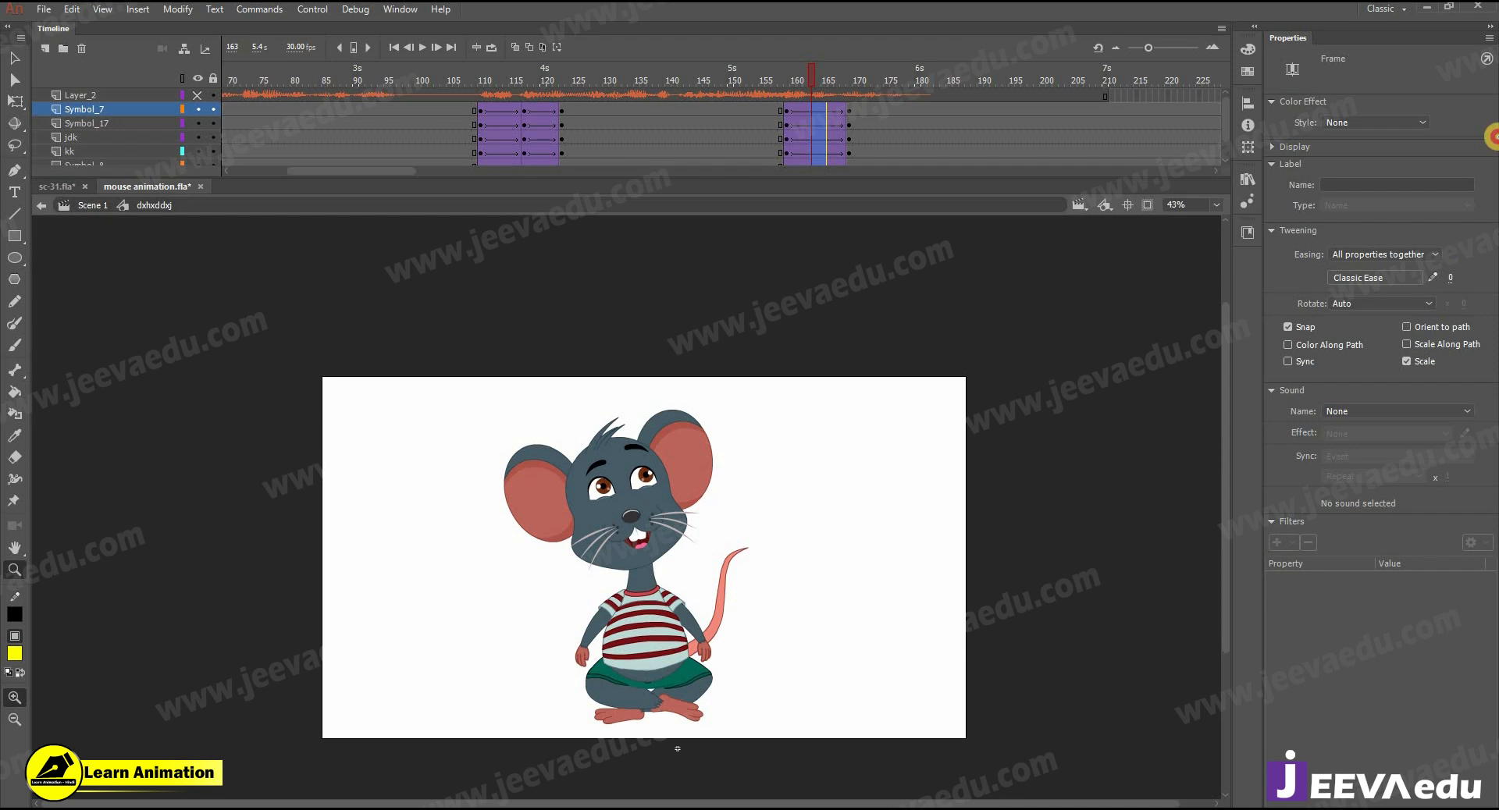
- At frame 169, rotate the upper body slightly counterclockwise about the hips and tilt the head a little further the same way
{"action": "left_click", "coordinate": [848, 113]}
{"action": "key", "text": "v"}
{"action": "left_click_drag", "start_coordinate": [424, 402], "coordinate": [779, 626]}
{"action": "key", "text": "q"}
{"action": "left_click_drag", "start_coordinate": [624, 541], "coordinate": [651, 681]}
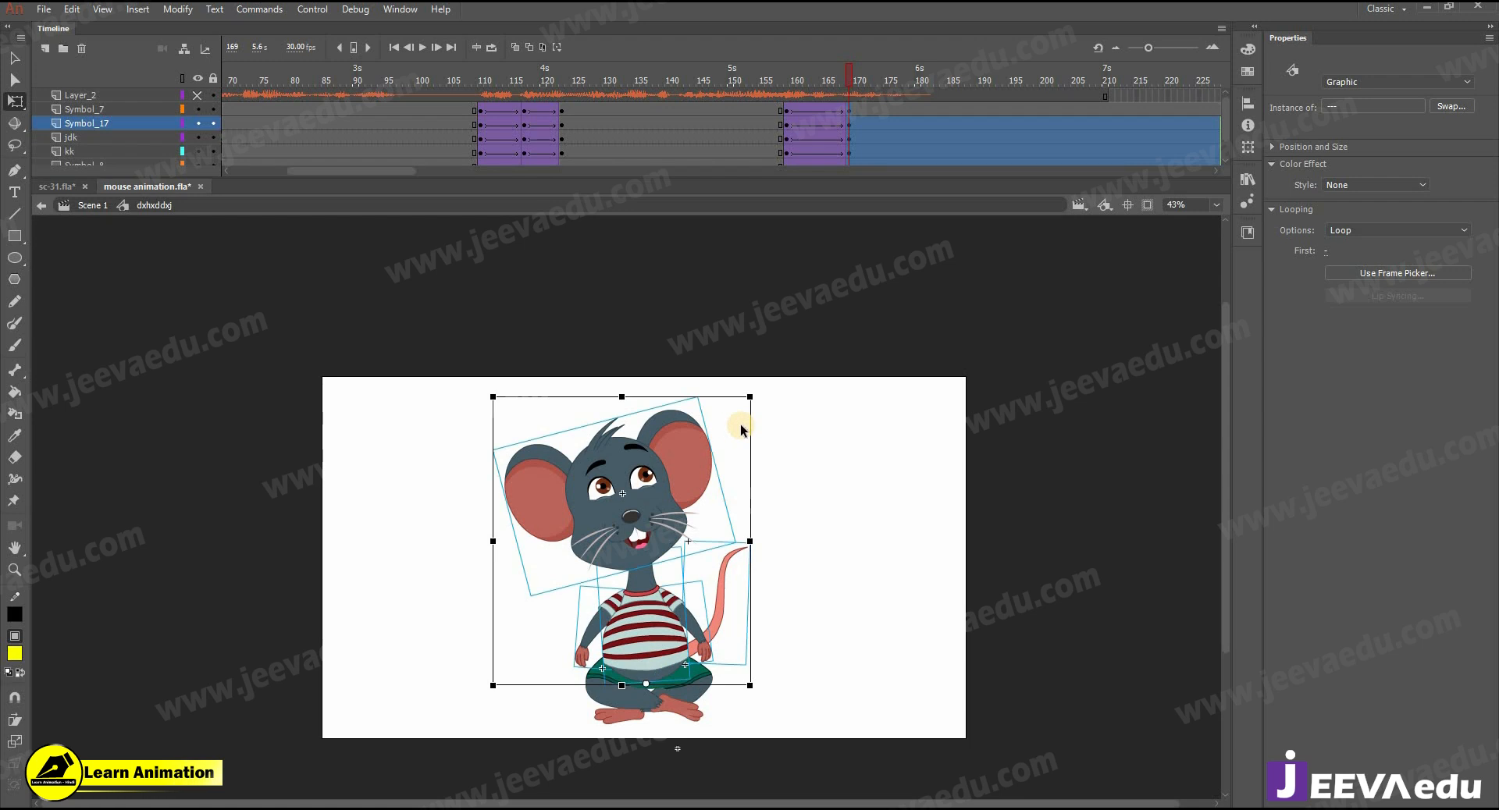
{"action": "left_click_drag", "start_coordinate": [764, 399], "coordinate": [685, 394]}
{"action": "left_click", "coordinate": [747, 439]}
{"action": "left_click", "coordinate": [681, 431]}
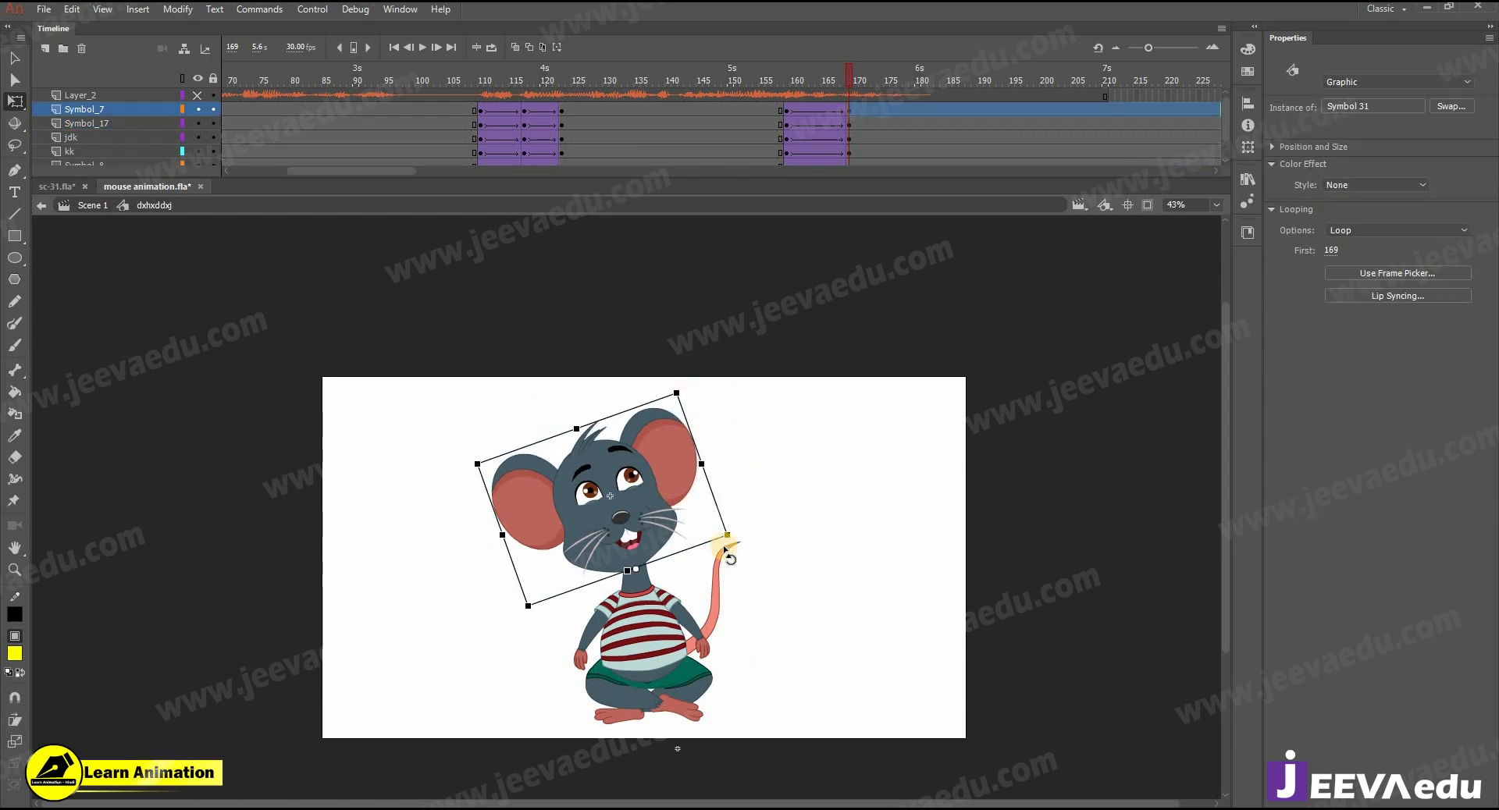
- Rotate both arms and the tail slightly at frame 169 to suit the leaning pose
{"action": "left_click", "coordinate": [713, 650]}
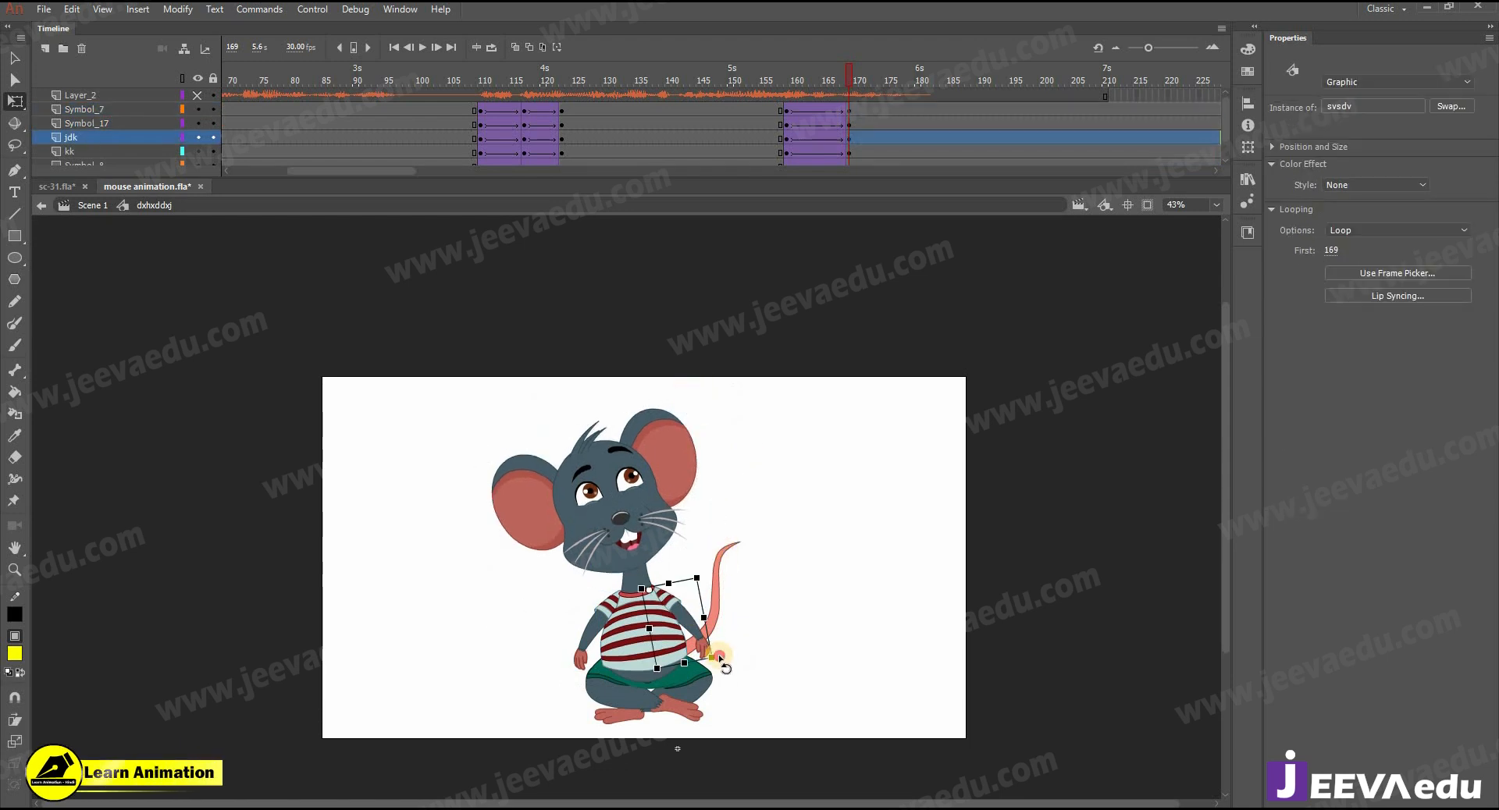
{"action": "left_click", "coordinate": [567, 676]}
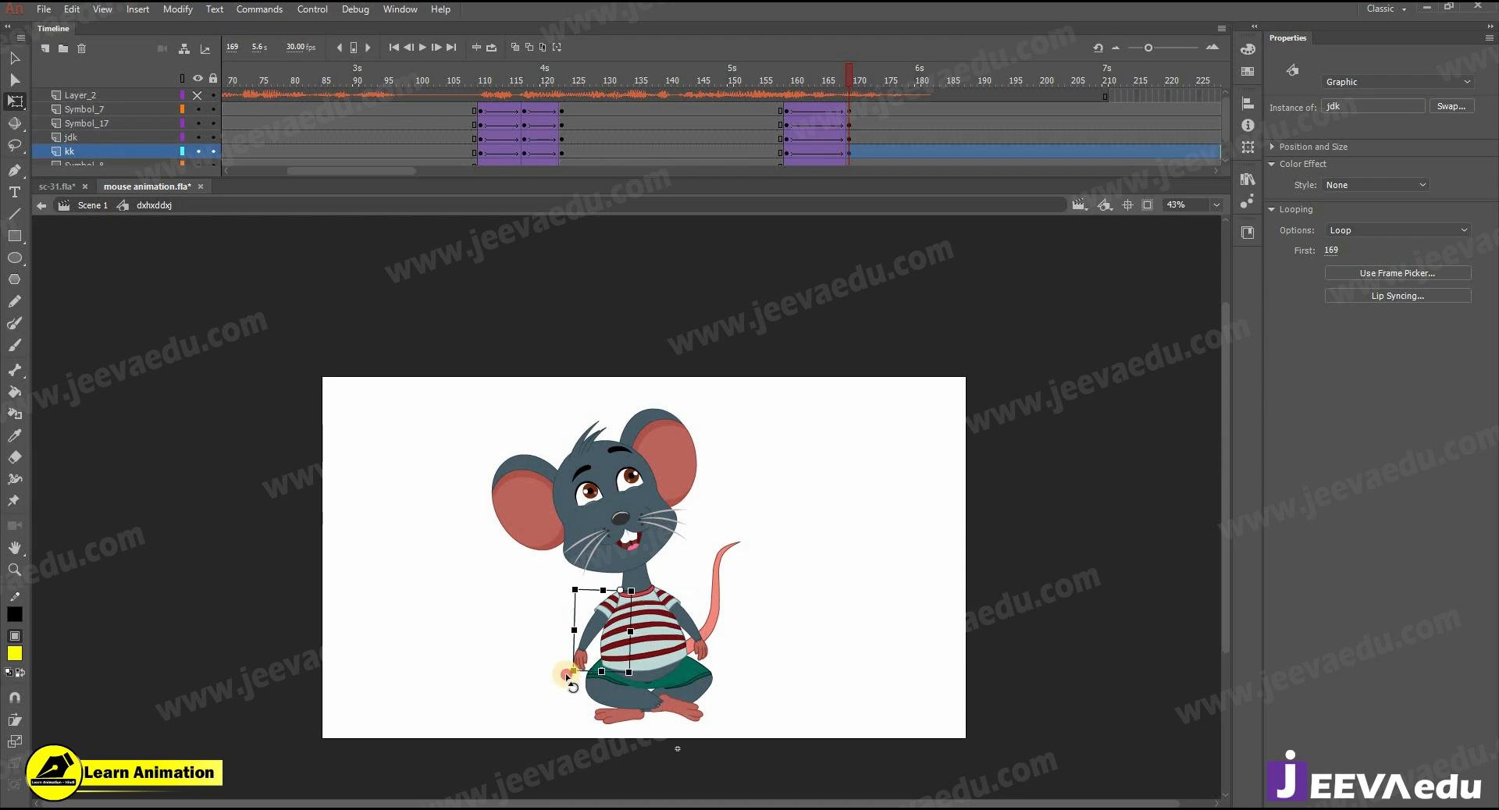
{"action": "left_click_drag", "start_coordinate": [572, 682], "coordinate": [577, 680]}
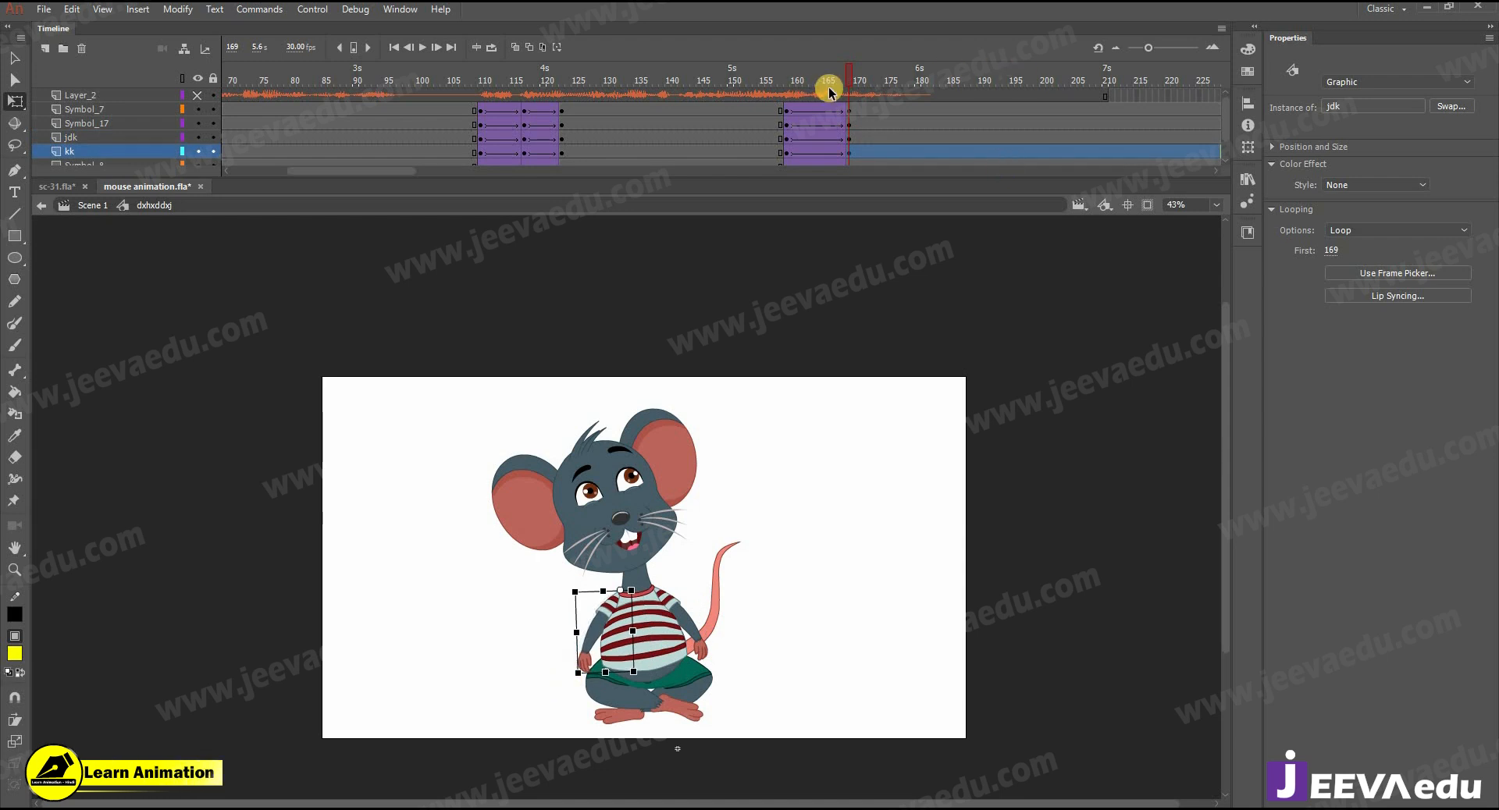
{"action": "left_click", "coordinate": [733, 540]}
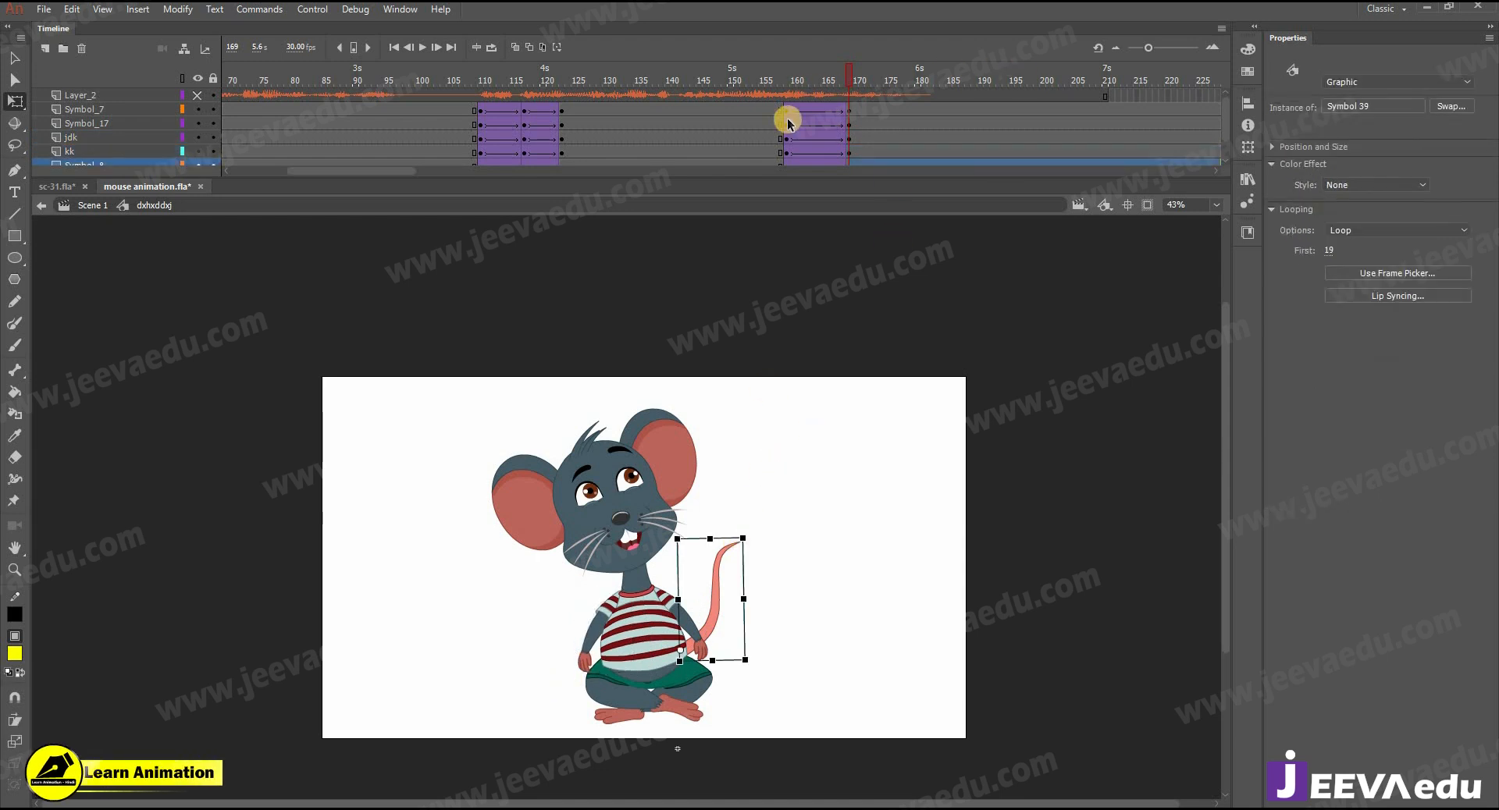
{"action": "left_click_drag", "start_coordinate": [759, 537], "coordinate": [764, 541]}
- Play back the leaning pose and remove all frames after frame 184 on every layer
{"action": "left_click", "coordinate": [756, 107]}
{"action": "key", "text": "Return"}
{"action": "left_click", "coordinate": [907, 84]}
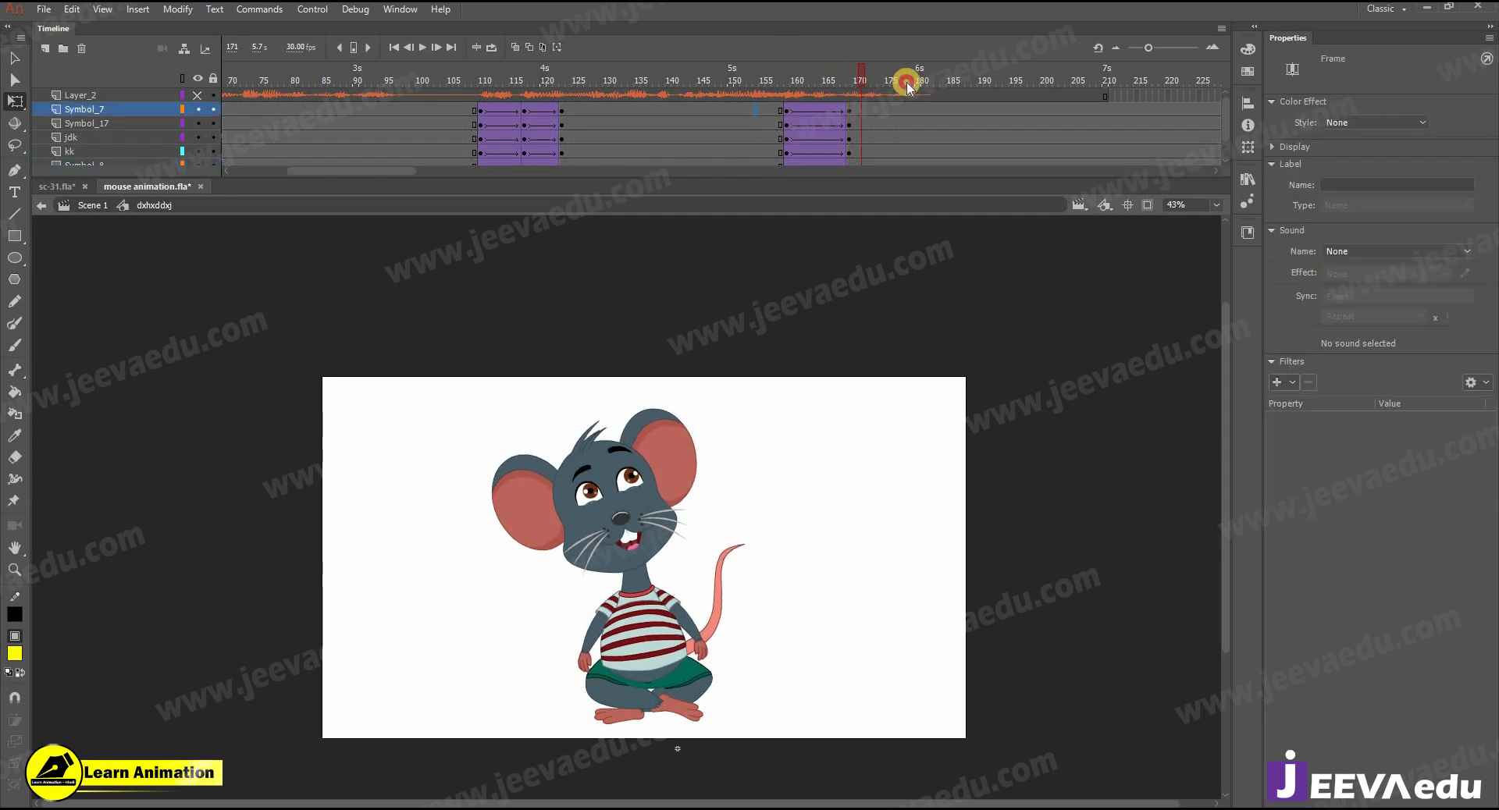
{"action": "left_click_drag", "start_coordinate": [951, 97], "coordinate": [1161, 341]}
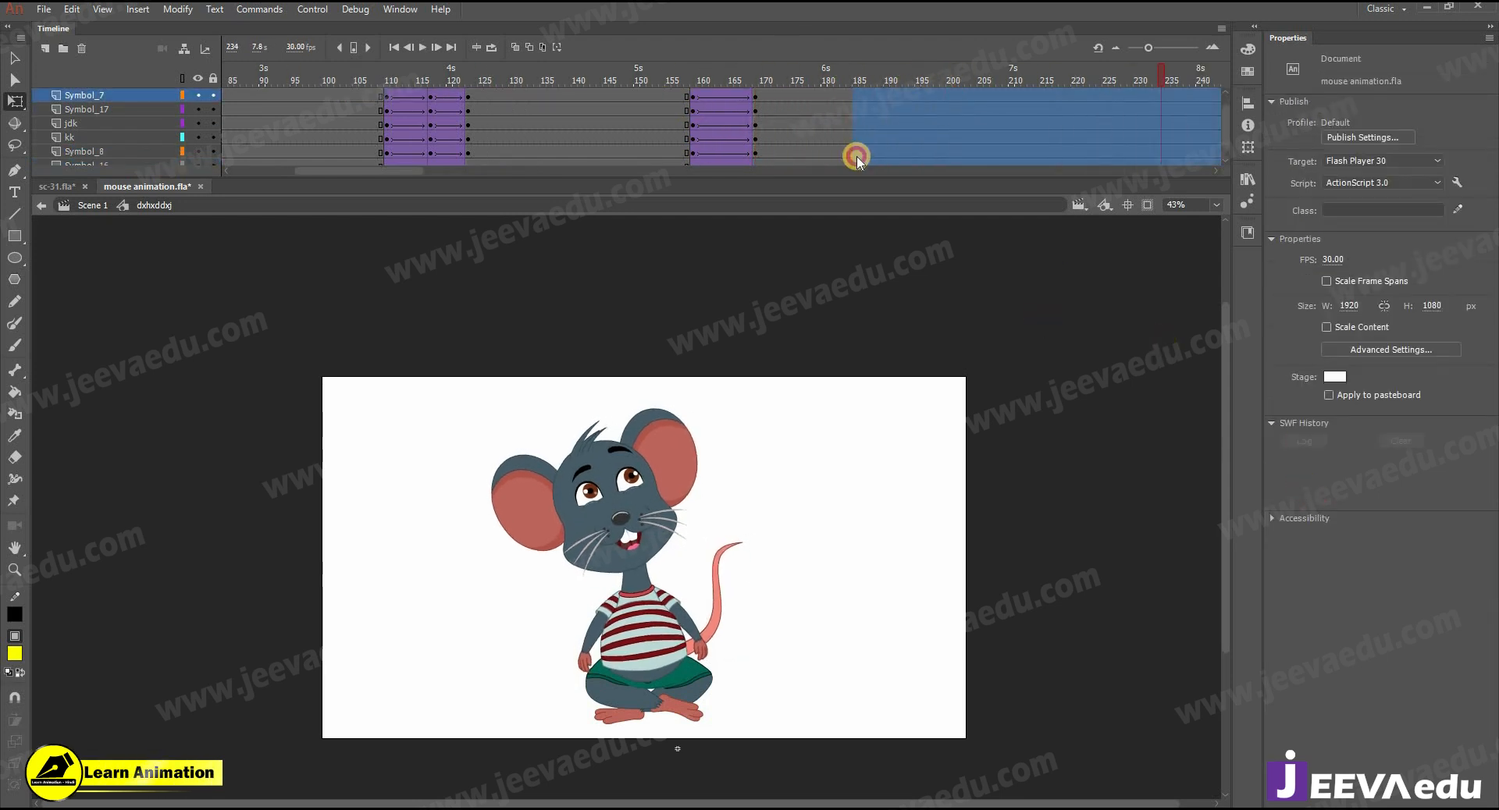
{"action": "key", "text": "shift+F5"}
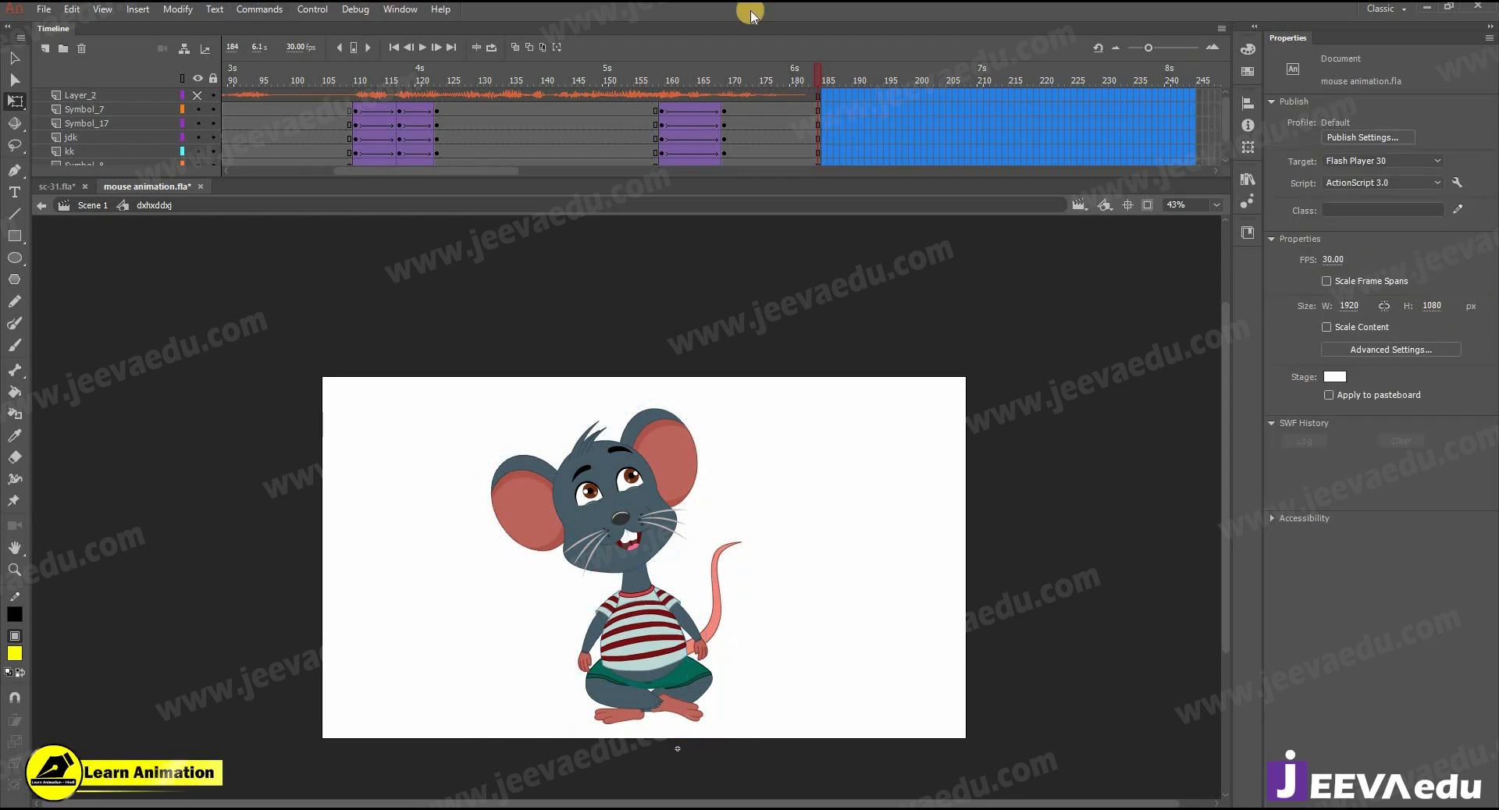
- Try to copy the audio layer Layer_2 from the mouse symbol into Scene 1
{"action": "right_click", "coordinate": [123, 98]}
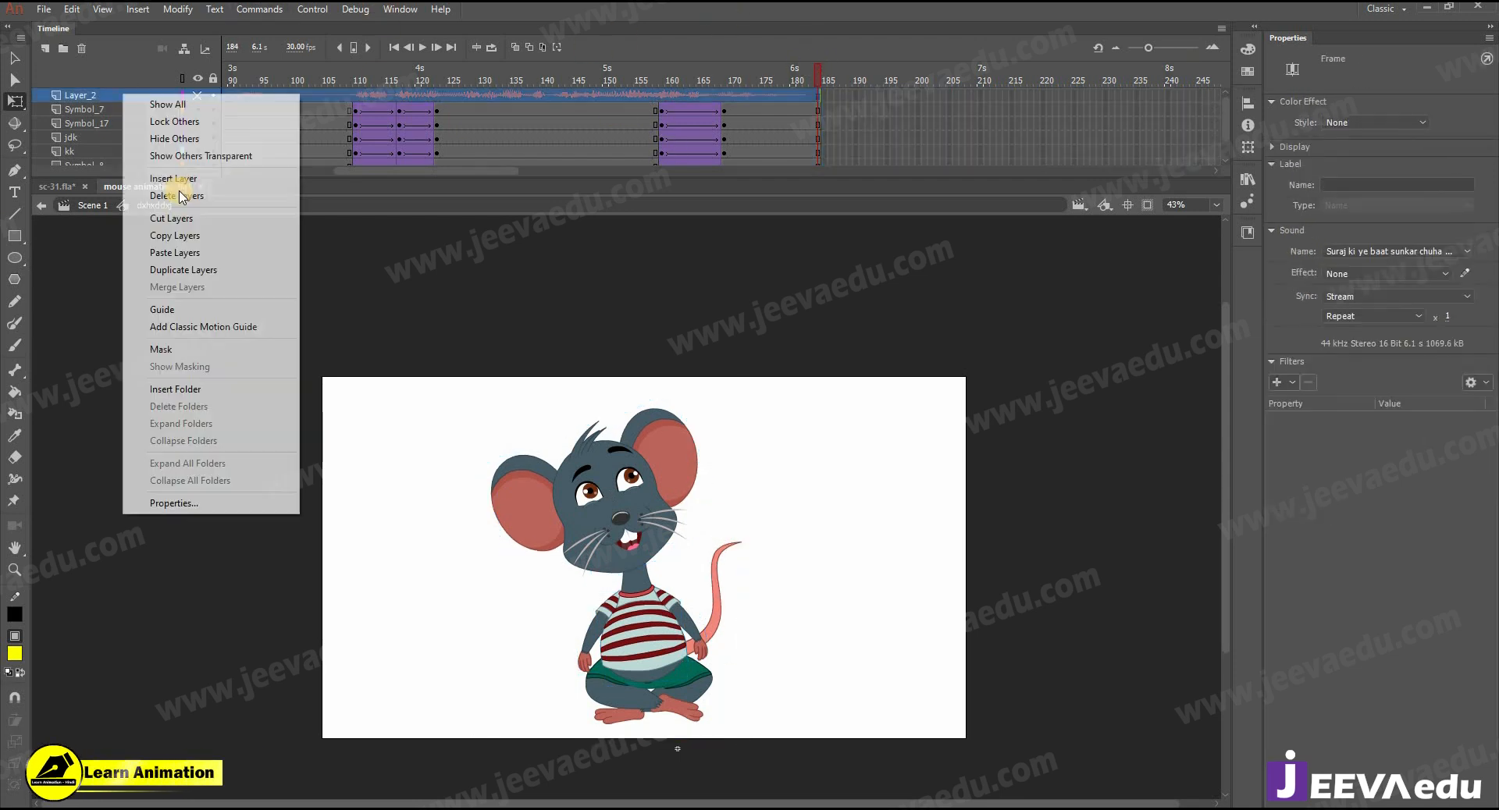
{"action": "left_click", "coordinate": [141, 234]}
{"action": "key", "text": "ctrl+e"}
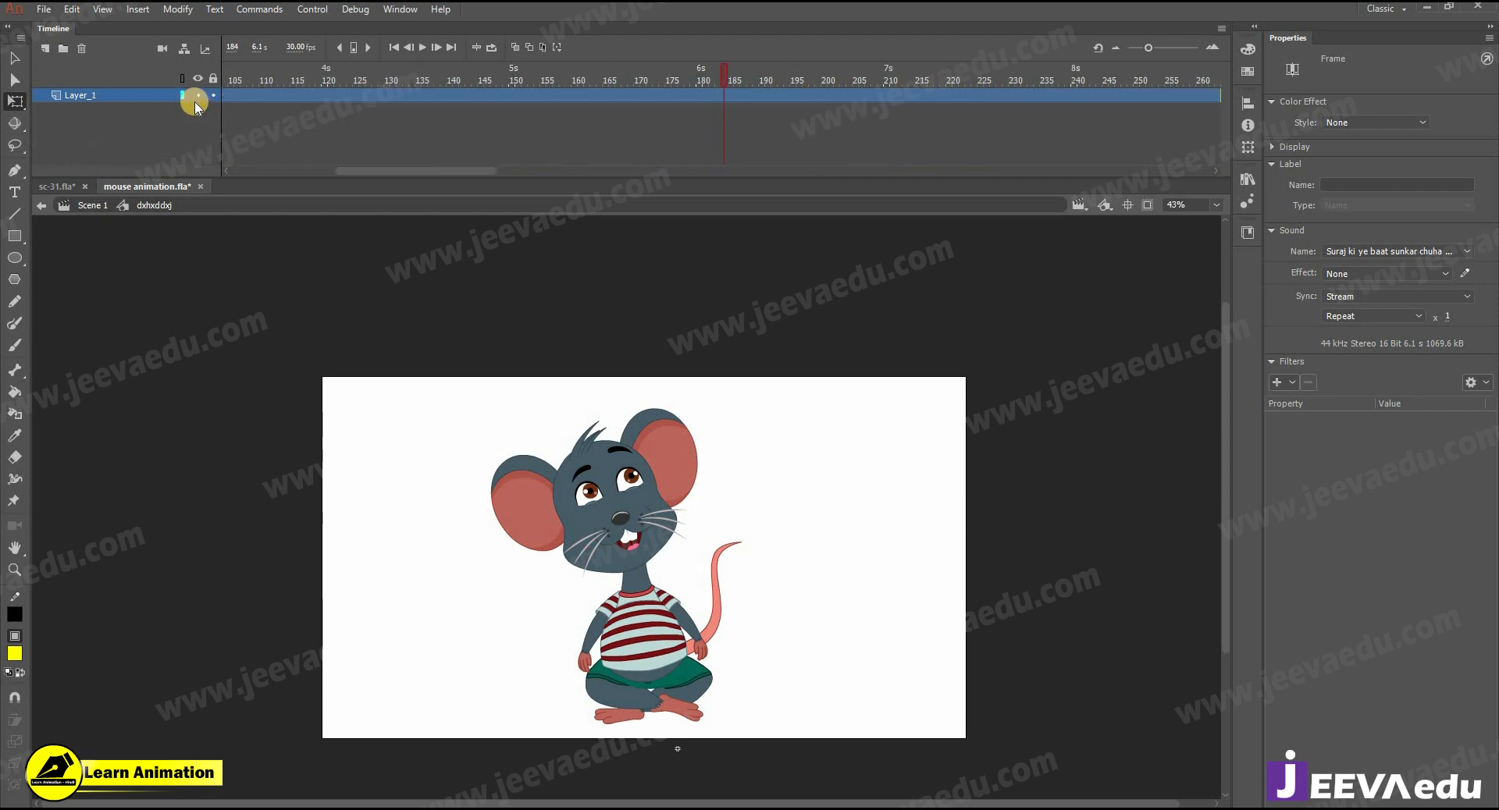
{"action": "right_click", "coordinate": [156, 95]}
{"action": "left_click", "coordinate": [234, 237]}
{"action": "left_click", "coordinate": [749, 118]}
{"action": "left_click_drag", "start_coordinate": [451, 175], "coordinate": [197, 169]}
{"action": "right_click", "coordinate": [138, 95]}
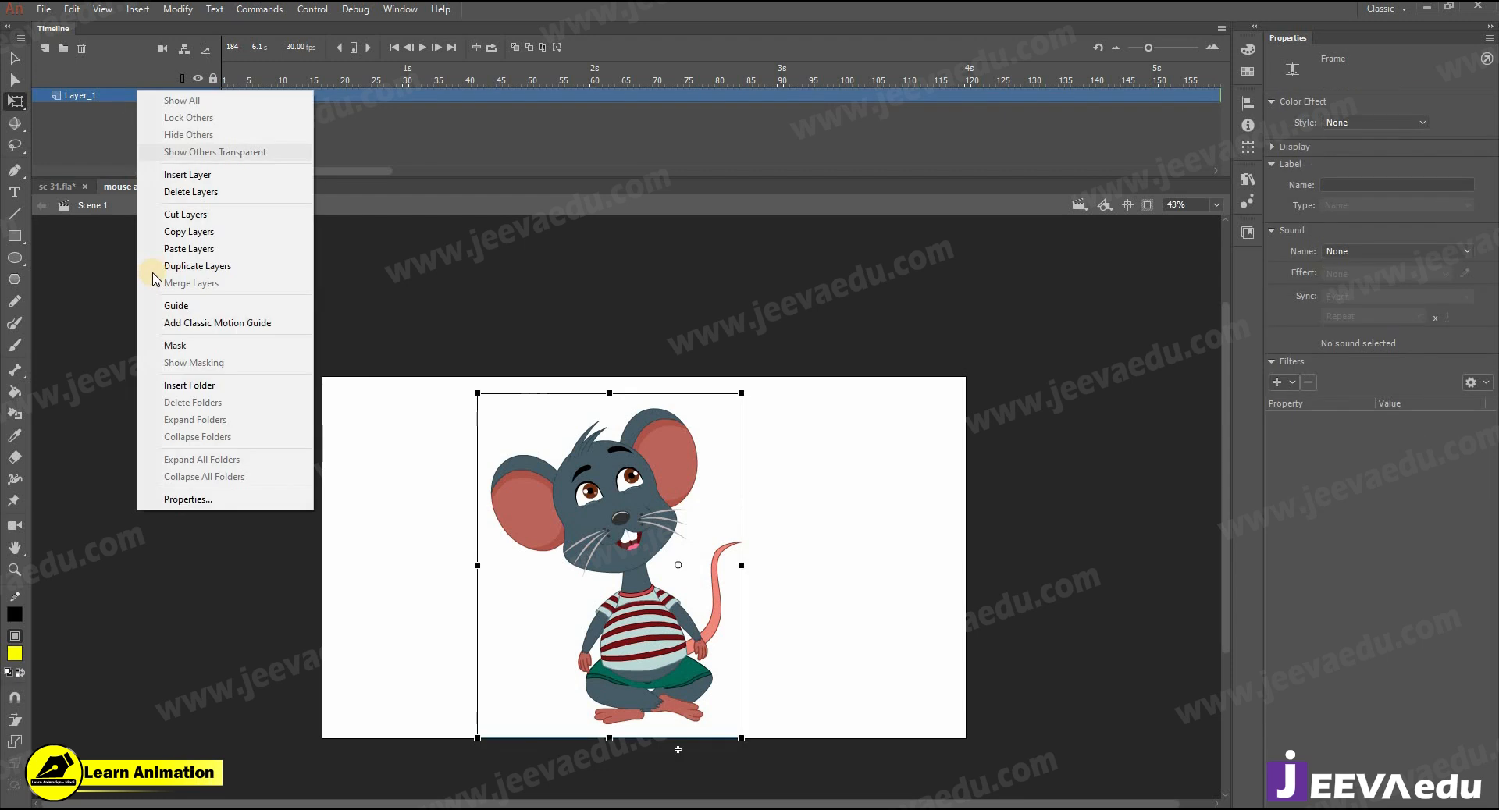
{"action": "left_click", "coordinate": [242, 247]}
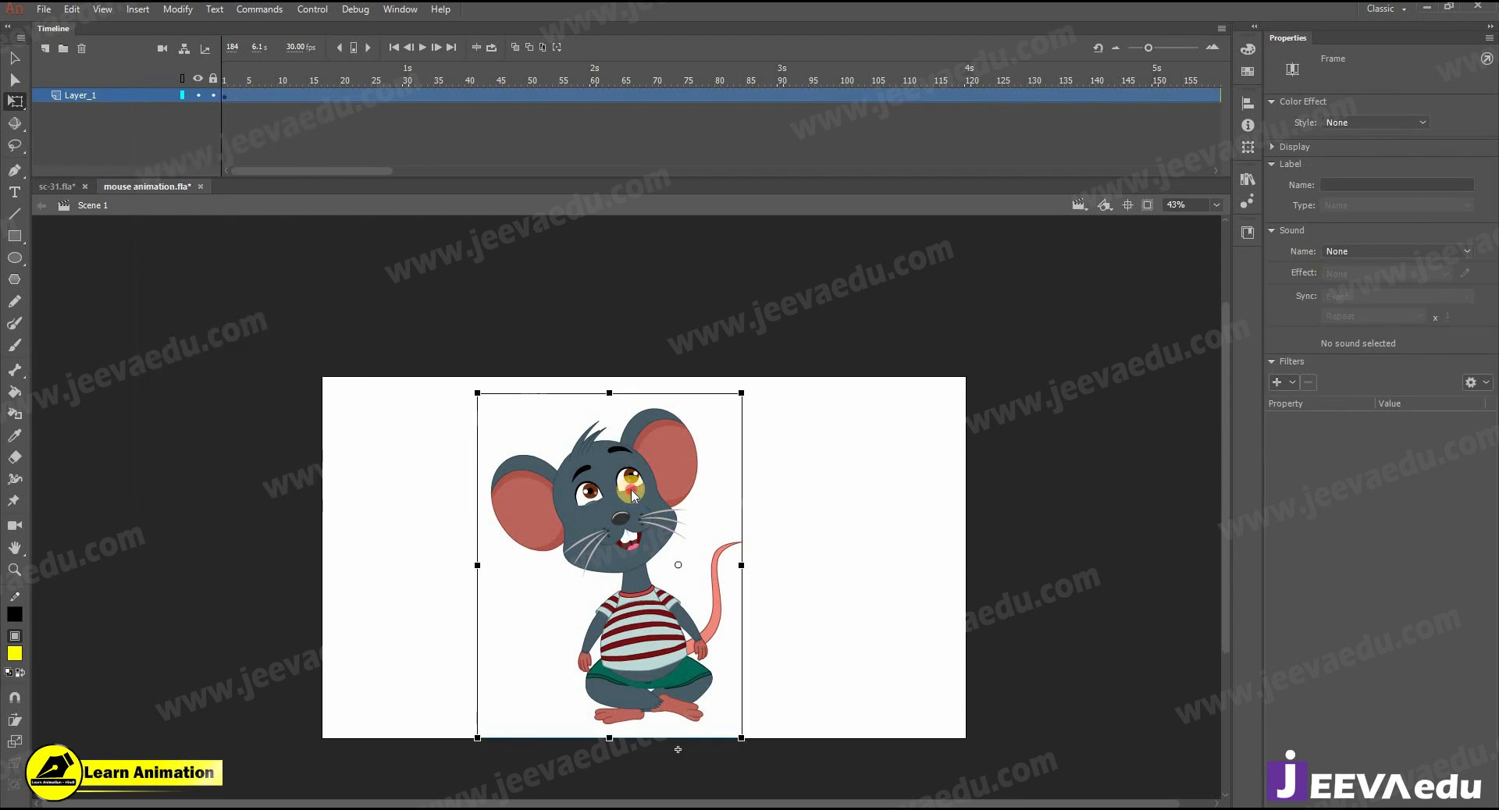
- Copy the audio layer Layer_2 from inside the mouse symbol, remove the wrongly pasted layer in Scene 1, and paste the audio layer there
{"action": "double_click", "coordinate": [562, 417]}
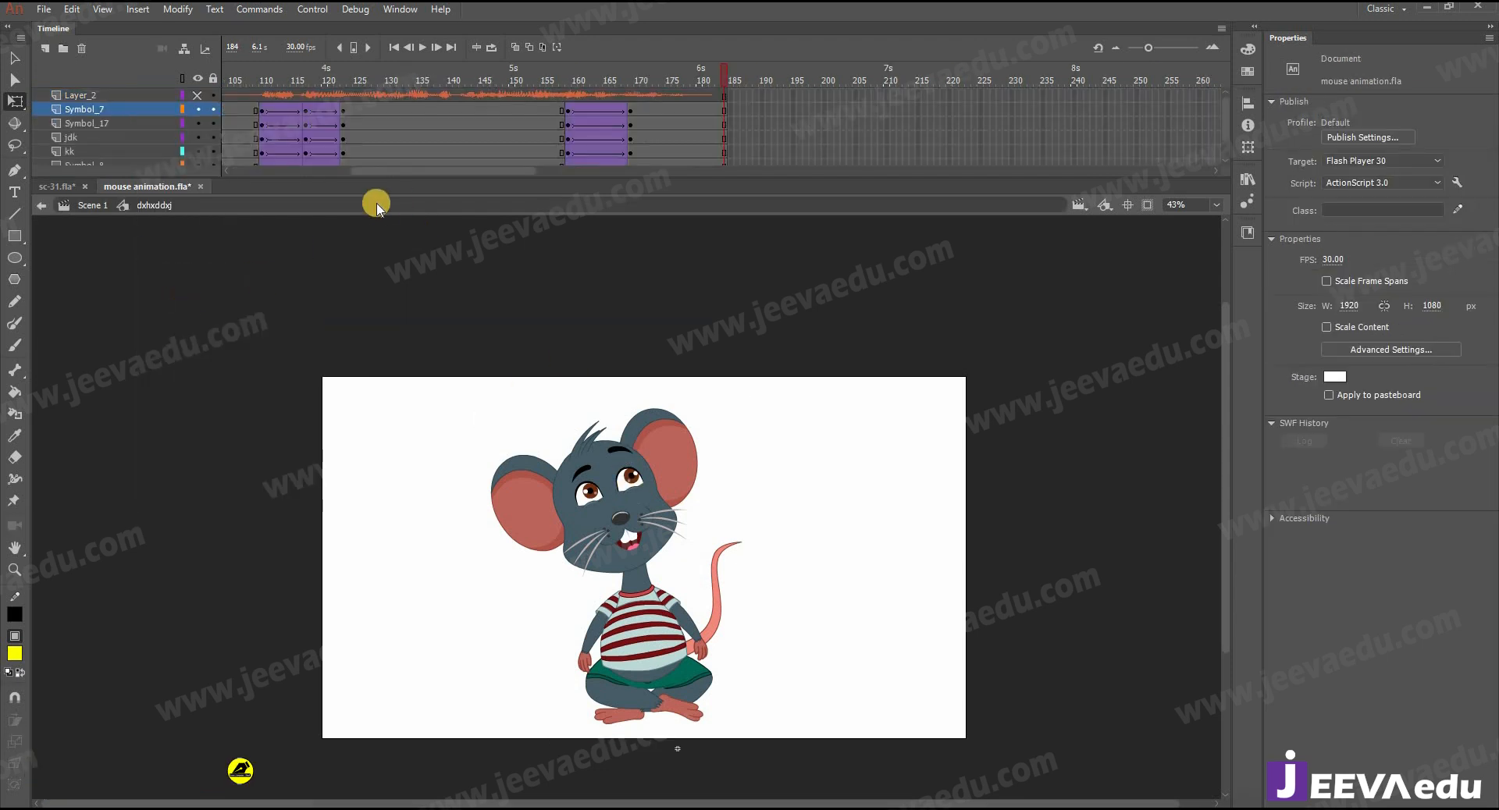
{"action": "right_click", "coordinate": [137, 97]}
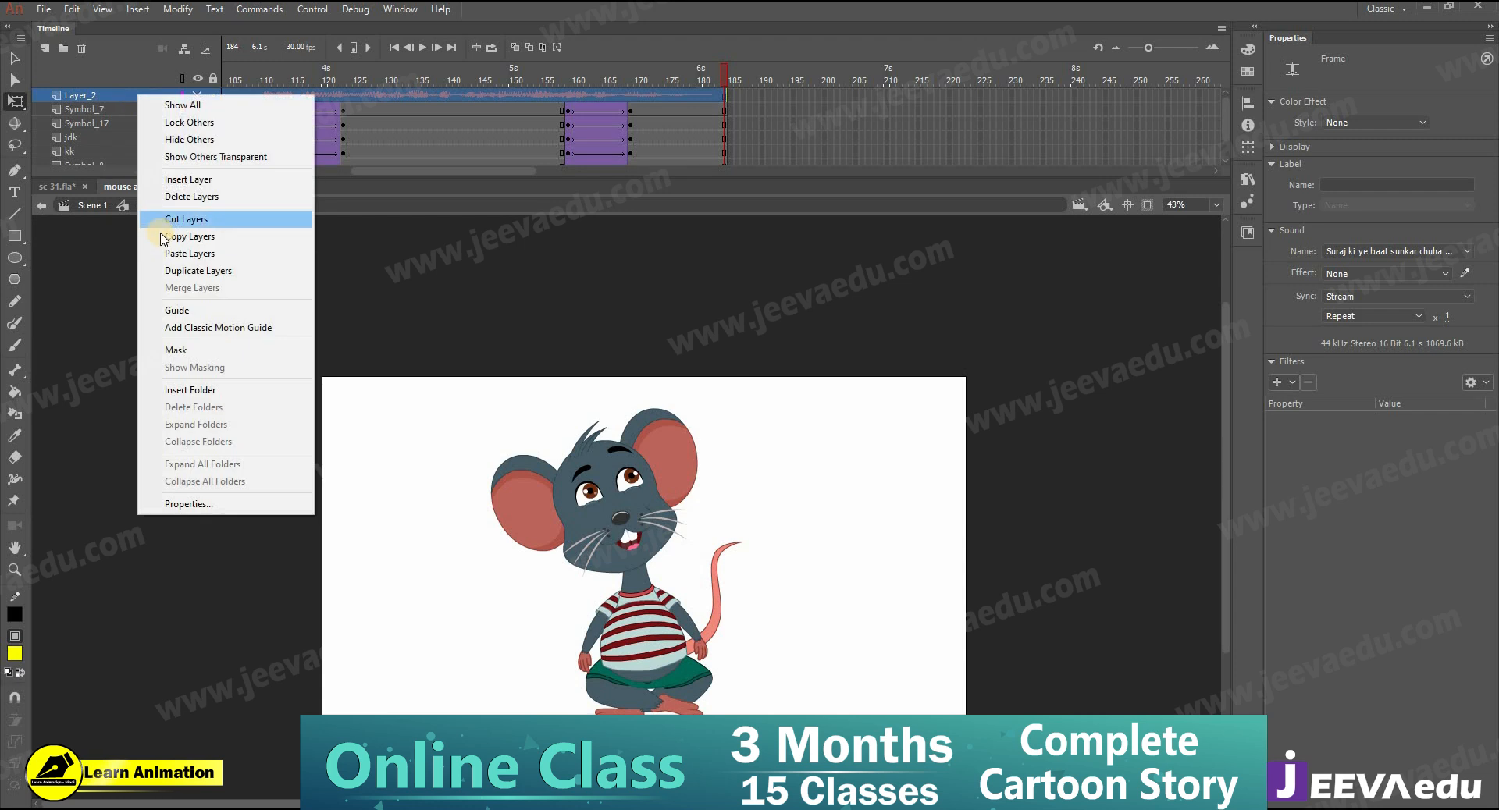
{"action": "left_click", "coordinate": [129, 237]}
{"action": "left_click", "coordinate": [88, 205]}
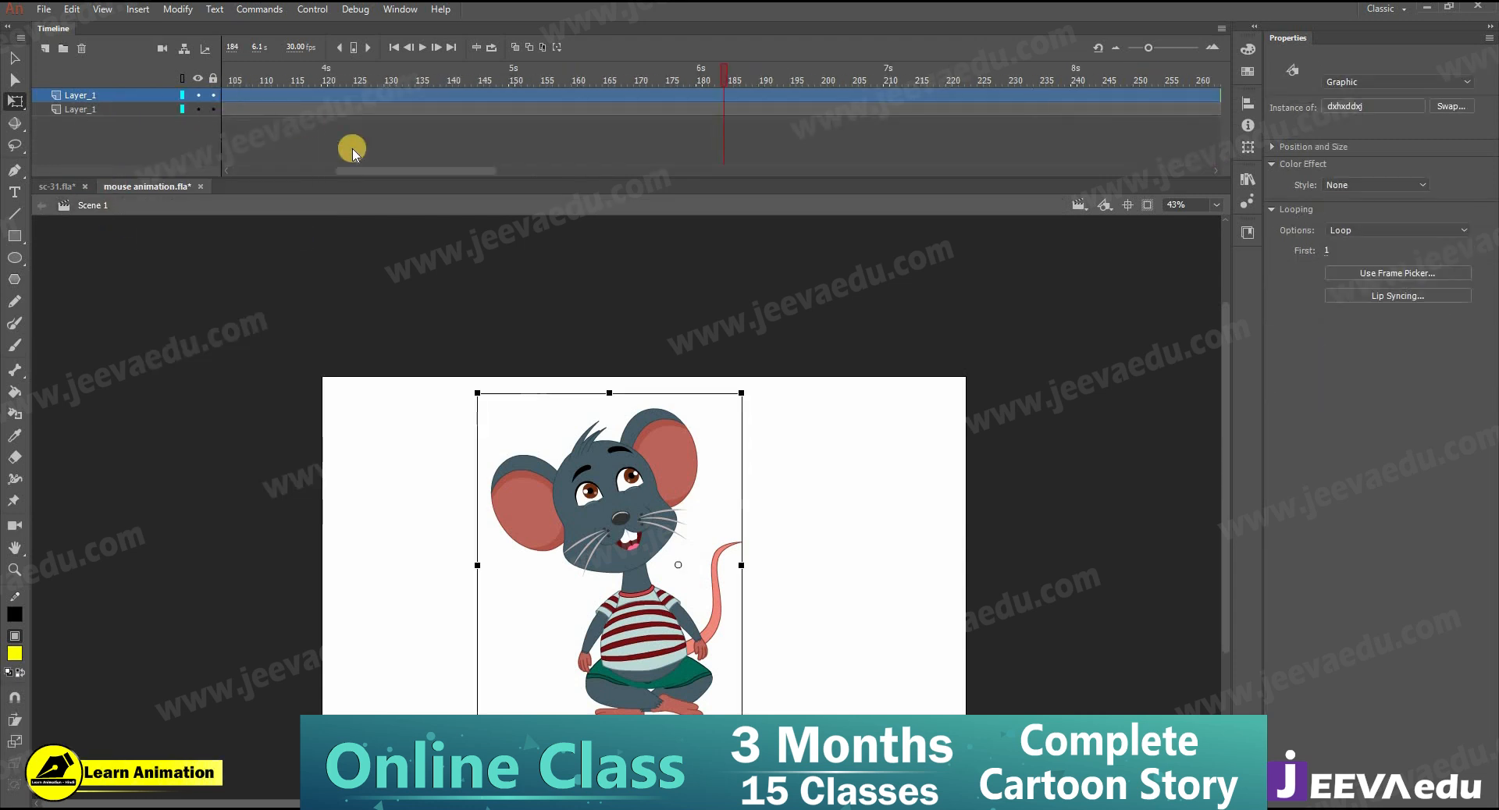
{"action": "left_click", "coordinate": [86, 50]}
{"action": "right_click", "coordinate": [134, 97]}
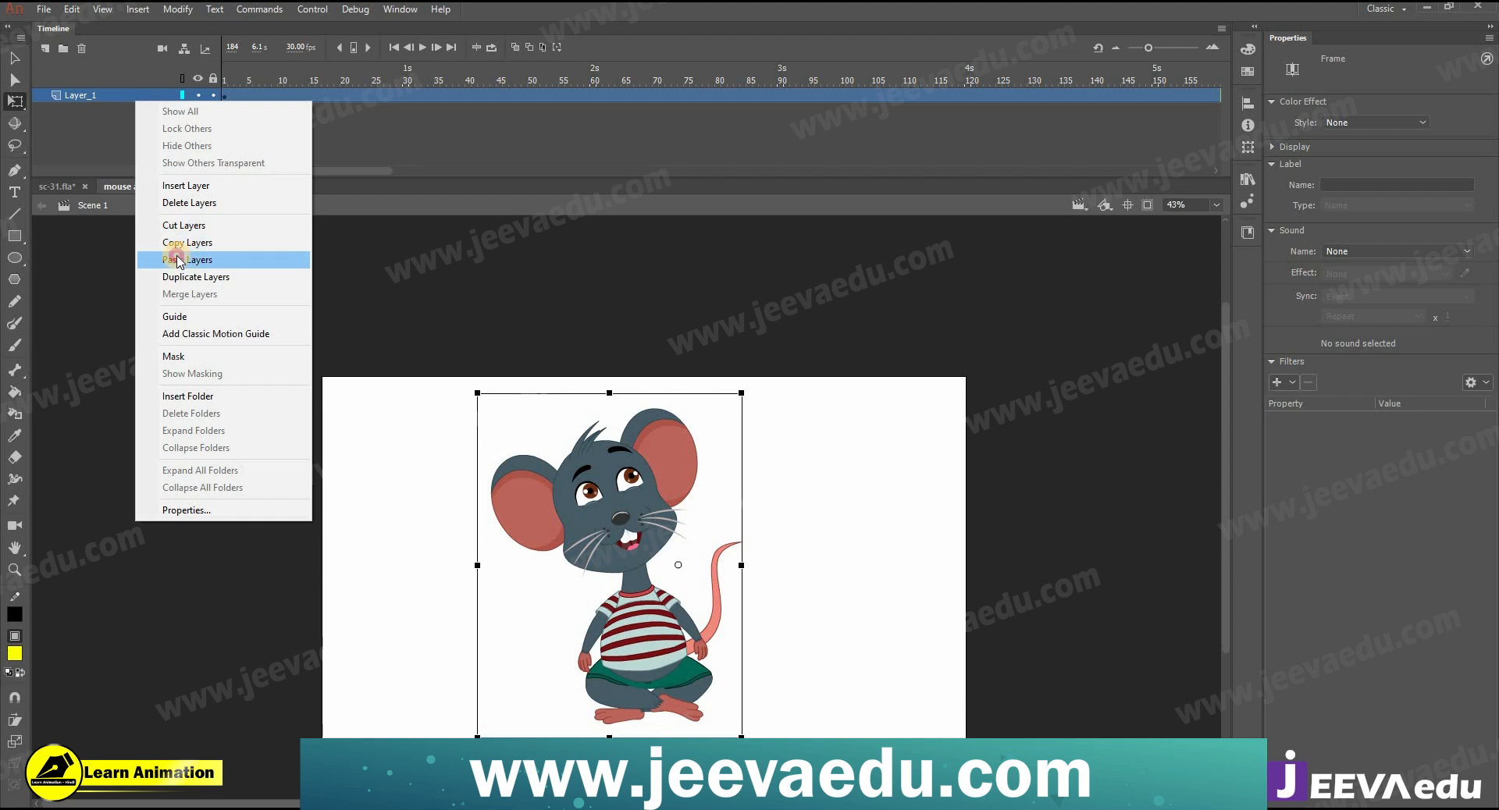
{"action": "left_click", "coordinate": [178, 259]}
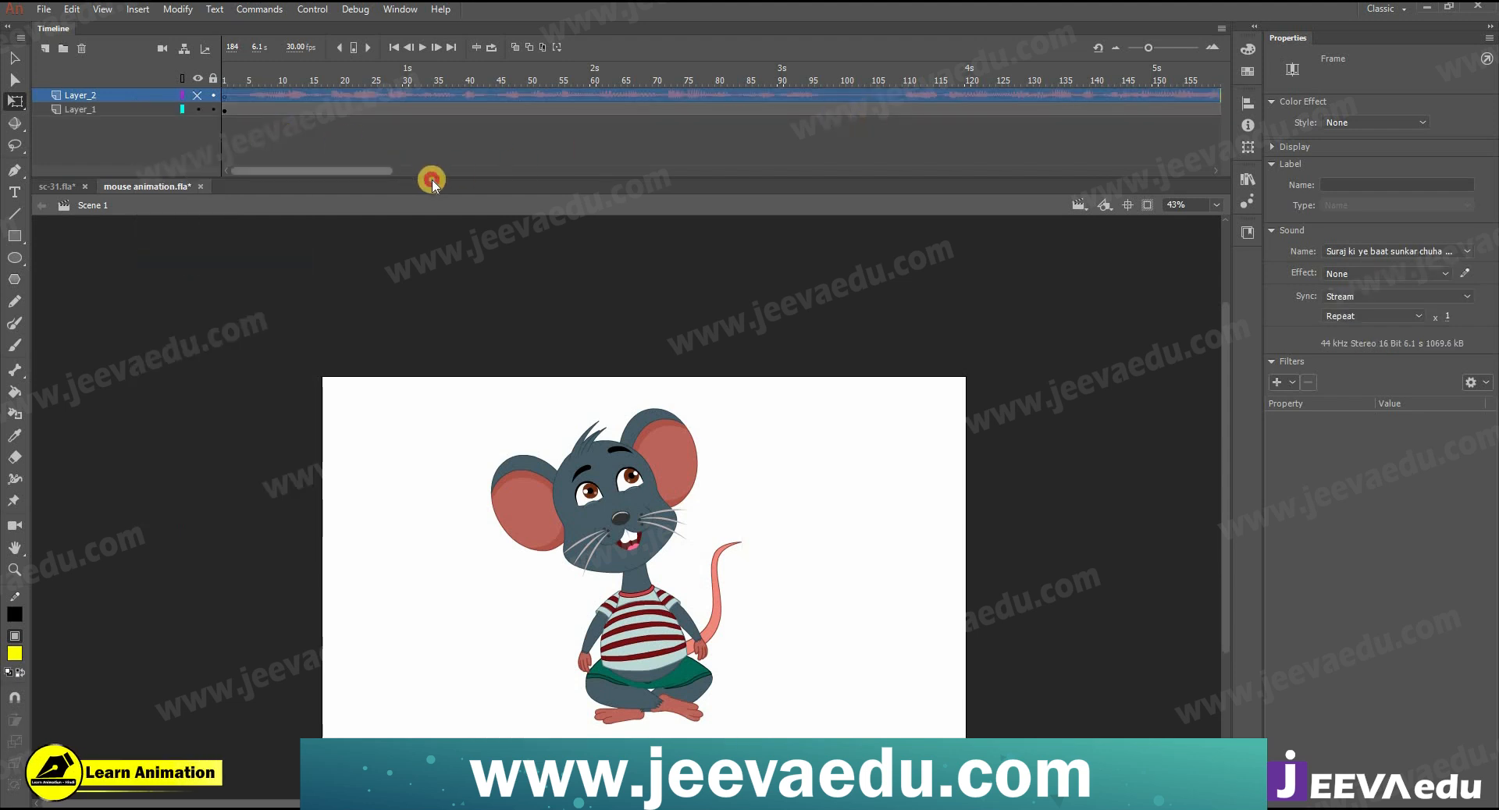
- Remove all frames after frame 184 on both layers of Scene 1
{"action": "left_click_drag", "start_coordinate": [431, 181], "coordinate": [437, 180]}
{"action": "left_click_drag", "start_coordinate": [1063, 98], "coordinate": [1333, 219]}
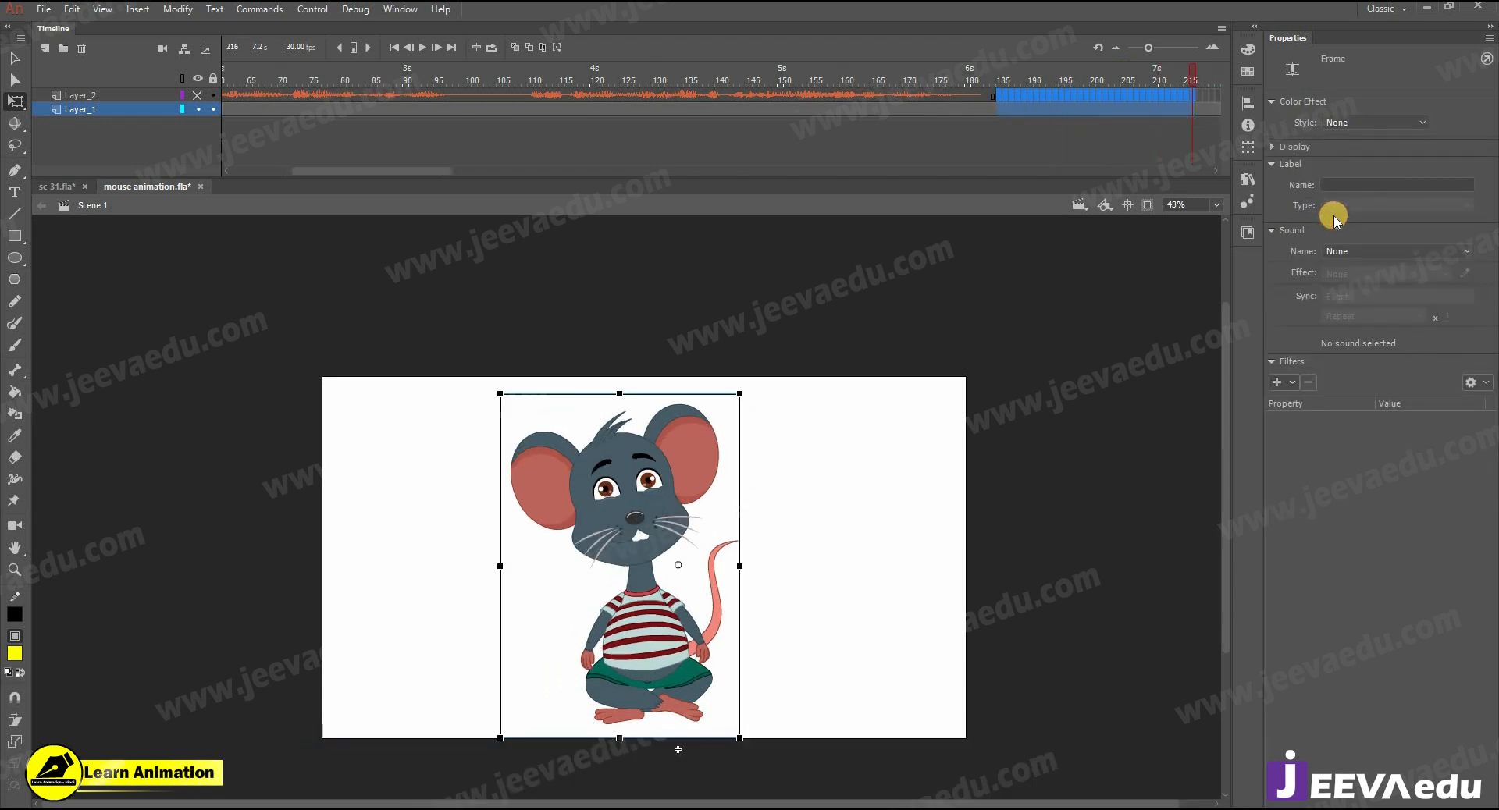
{"action": "key", "text": "shift+F5"}
{"action": "key", "text": "shift+F5"}
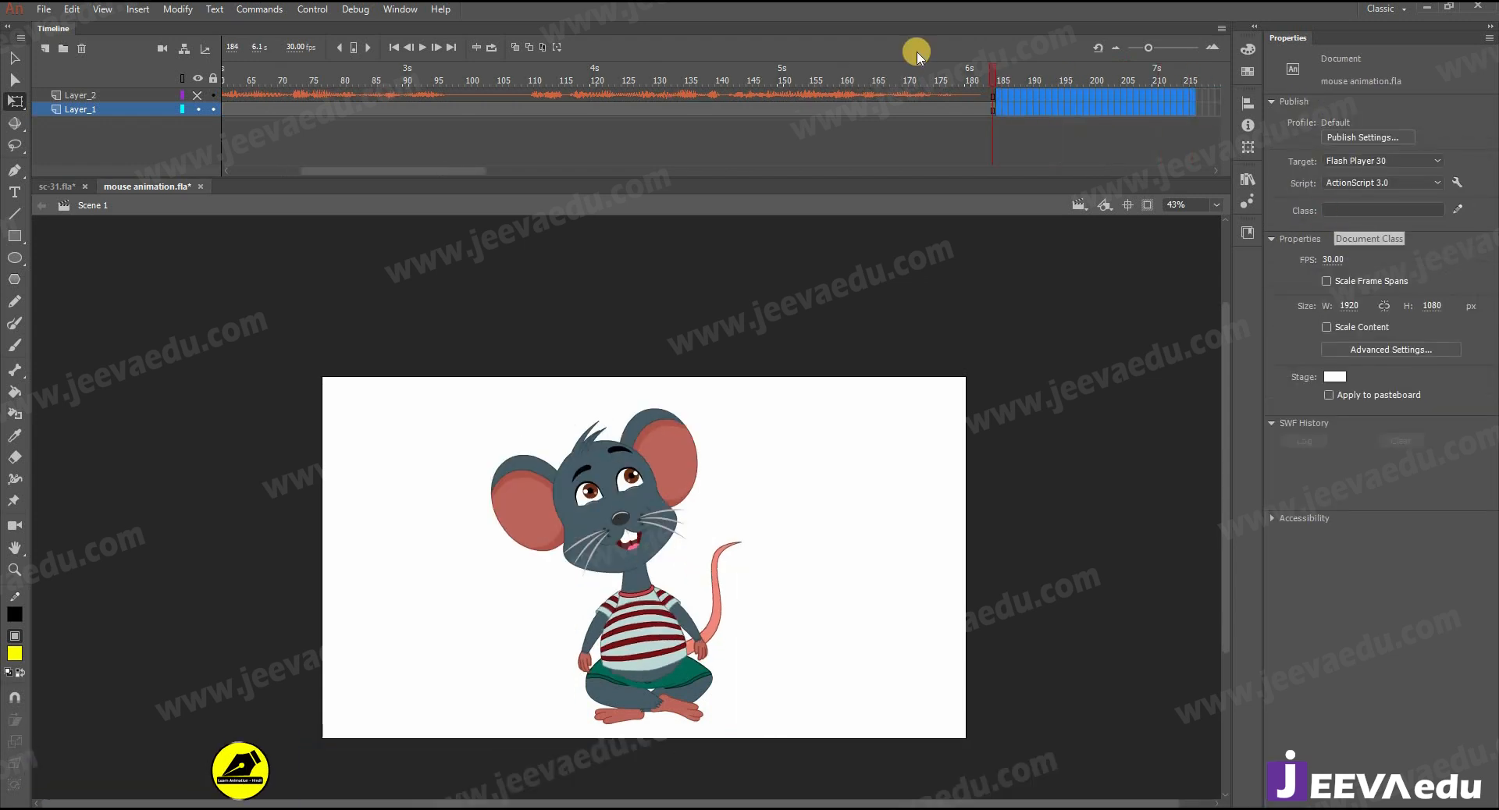
- Scrub the Scene 1 timeline back to frame 1 and play the mouse animation with its audio
{"action": "left_click_drag", "start_coordinate": [419, 85], "coordinate": [120, 133]}
{"action": "left_click_drag", "start_coordinate": [669, 591], "coordinate": [659, 544]}
{"action": "left_click_drag", "start_coordinate": [423, 170], "coordinate": [360, 169]}
{"action": "left_click_drag", "start_coordinate": [261, 83], "coordinate": [224, 85]}
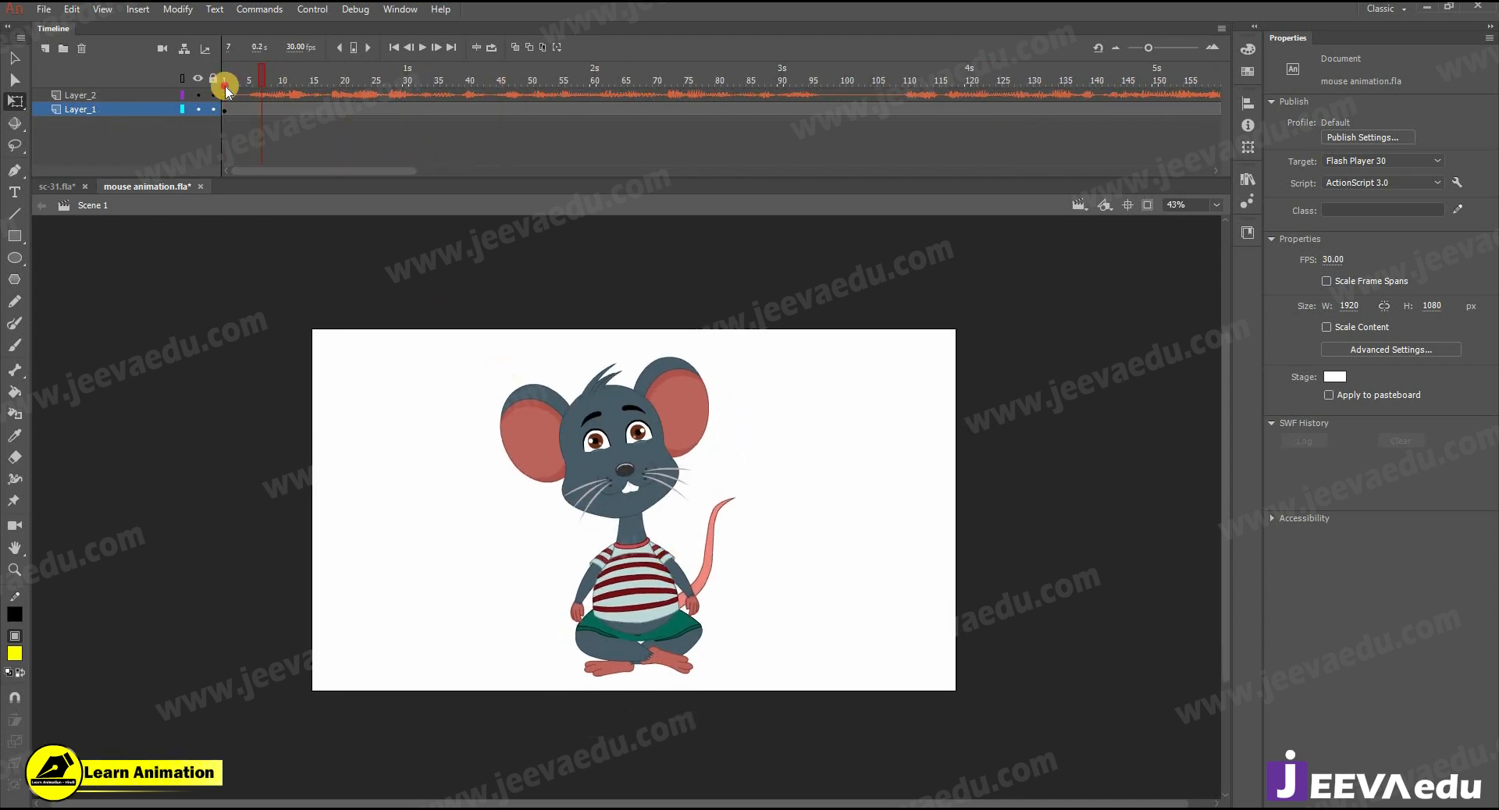
{"action": "key", "text": "Return"}
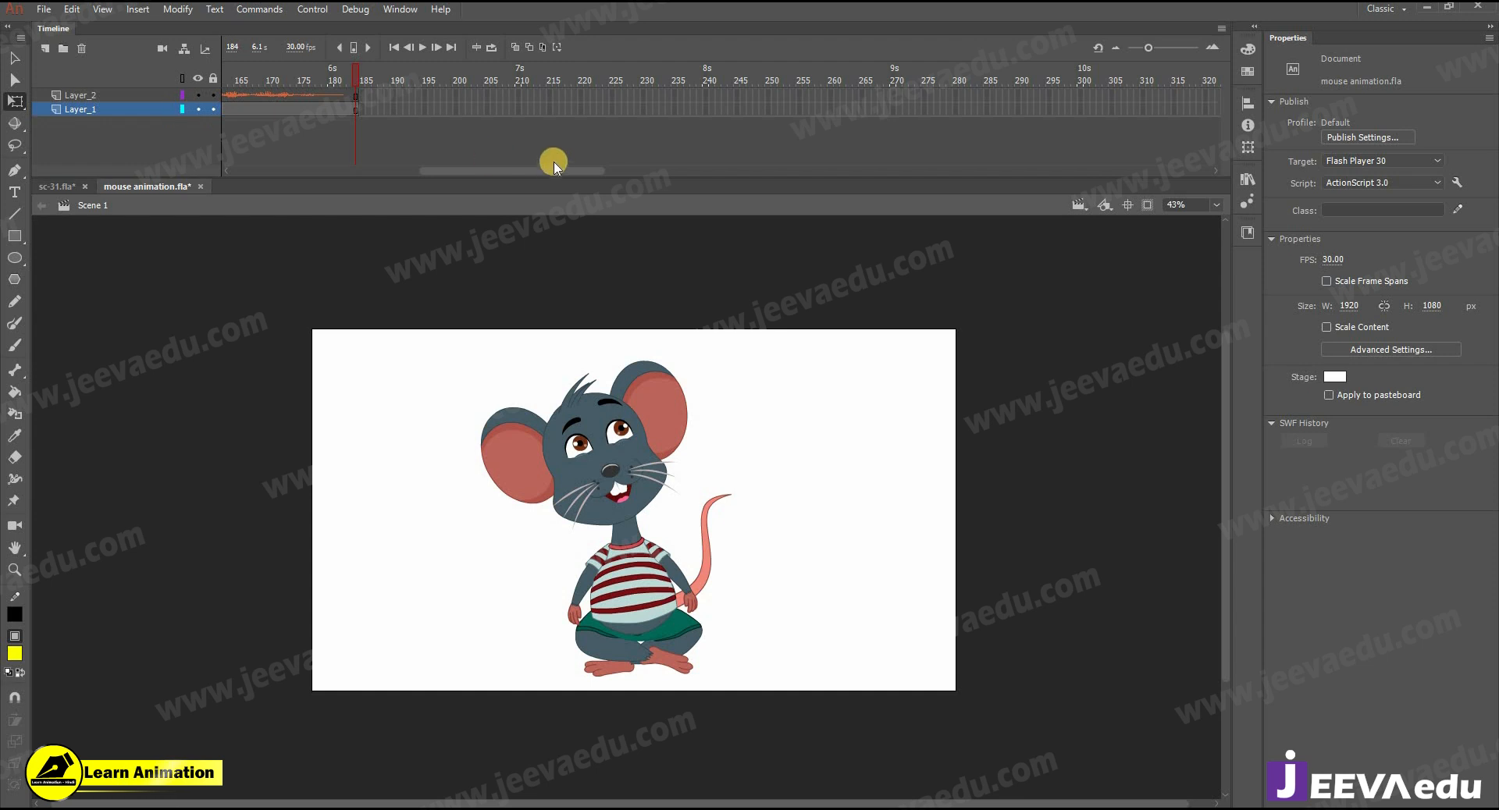
- Convert the mouse instance on Layer_1 into a graphic symbol, open it for editing and scrub through its animation
{"action": "left_click_drag", "start_coordinate": [552, 173], "coordinate": [235, 140]}
{"action": "left_click", "coordinate": [236, 109]}
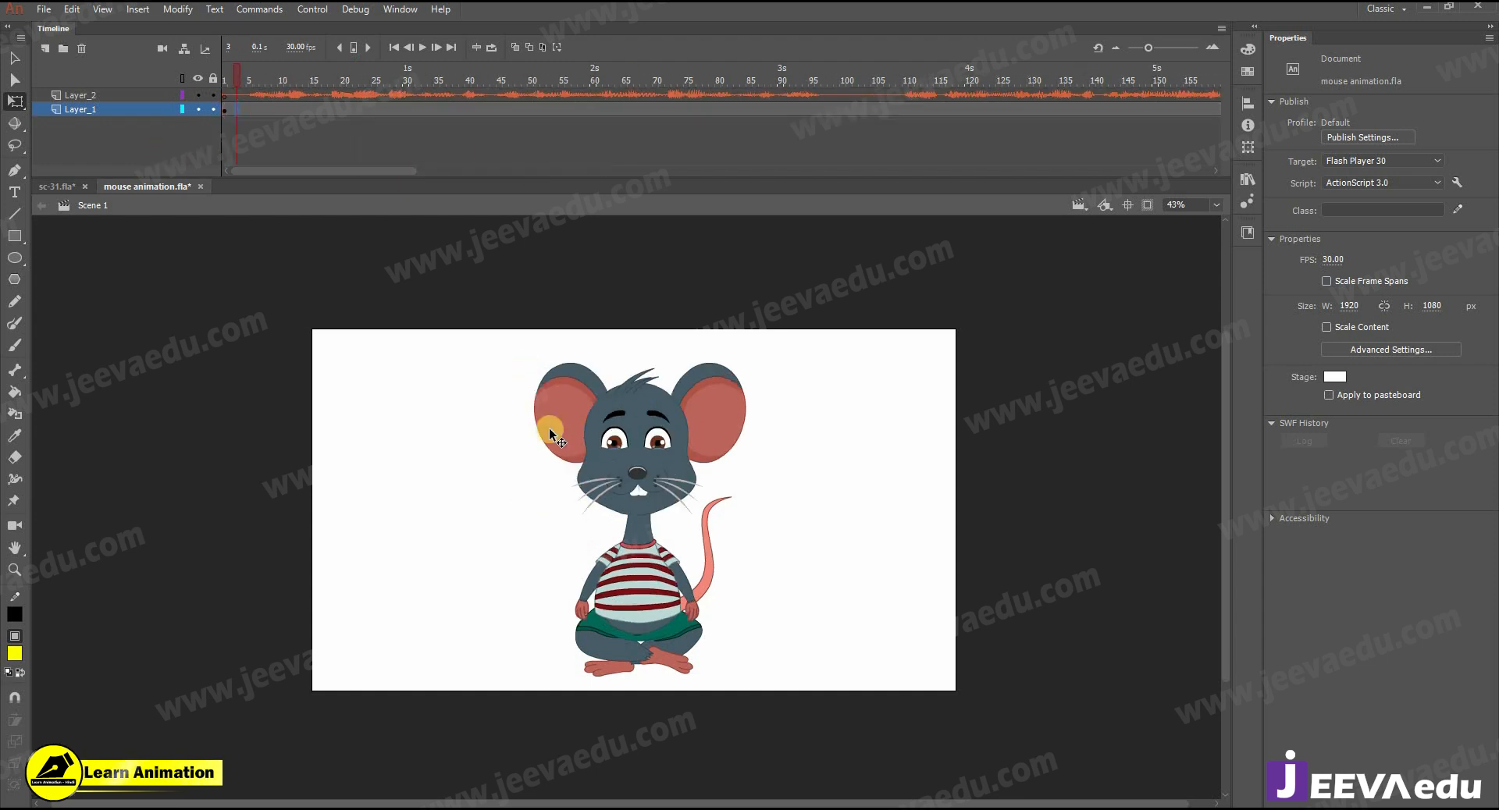
{"action": "left_click", "coordinate": [616, 492]}
{"action": "key", "text": "v"}
{"action": "left_click", "coordinate": [657, 471]}
{"action": "key", "text": "F8"}
{"action": "key", "text": "Return"}
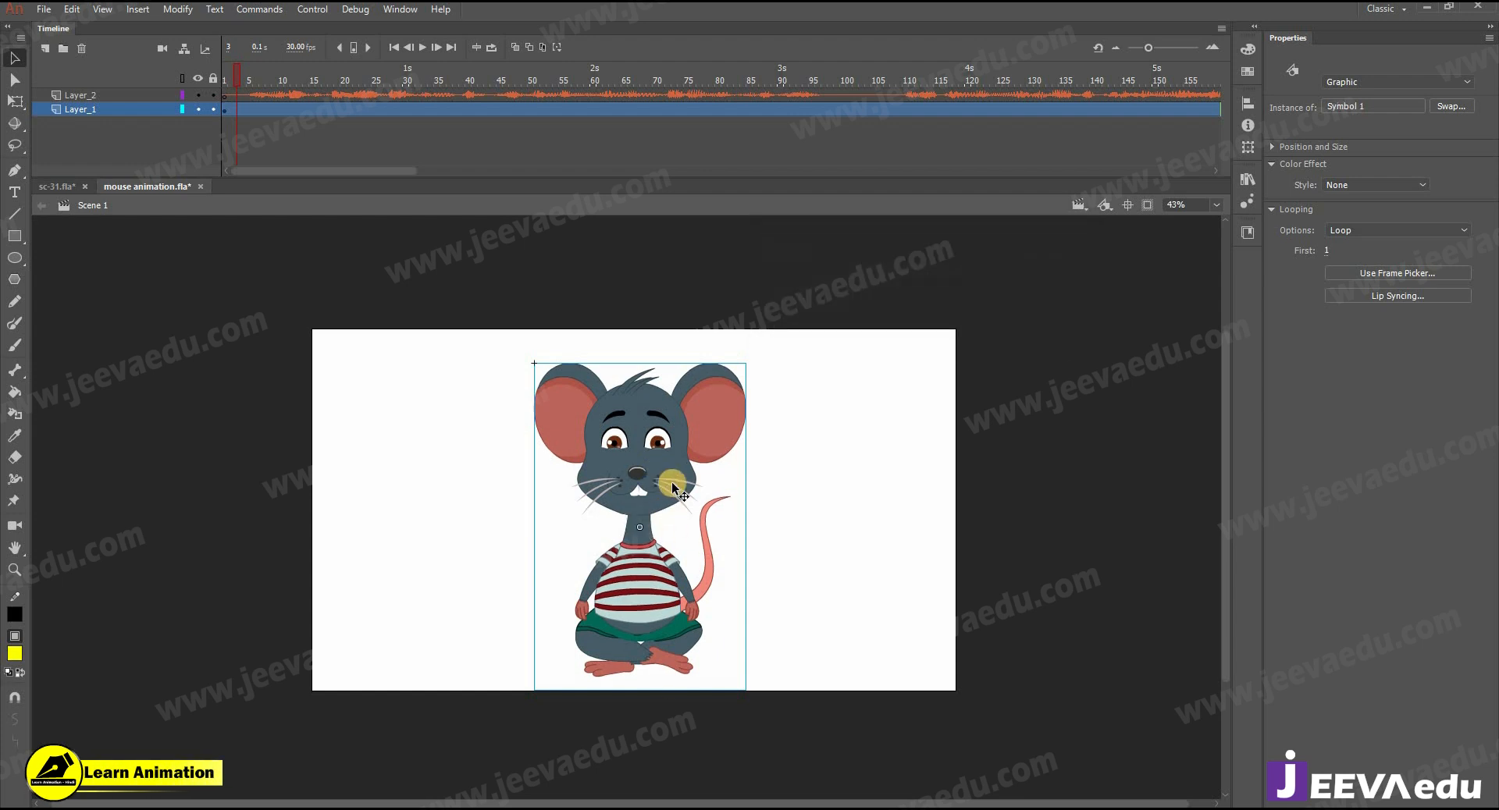
{"action": "double_click", "coordinate": [669, 466]}
{"action": "left_click_drag", "start_coordinate": [382, 94], "coordinate": [909, 85]}
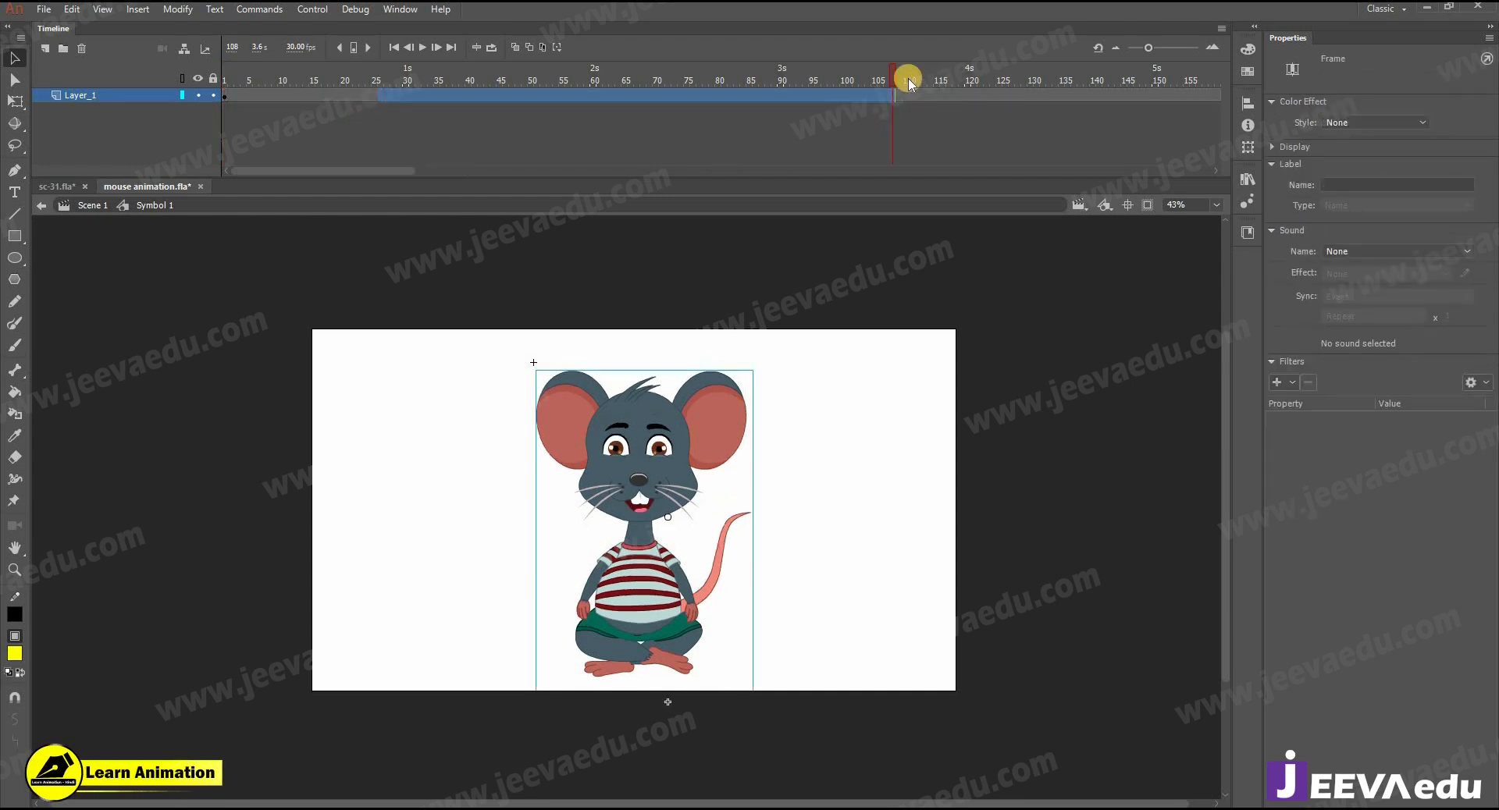
{"action": "left_click", "coordinate": [305, 130]}
- Switch to sc-31.fla, open the scene's Symbol 12 at frame 1 and copy its landscape and tree artwork
{"action": "left_click", "coordinate": [67, 188]}
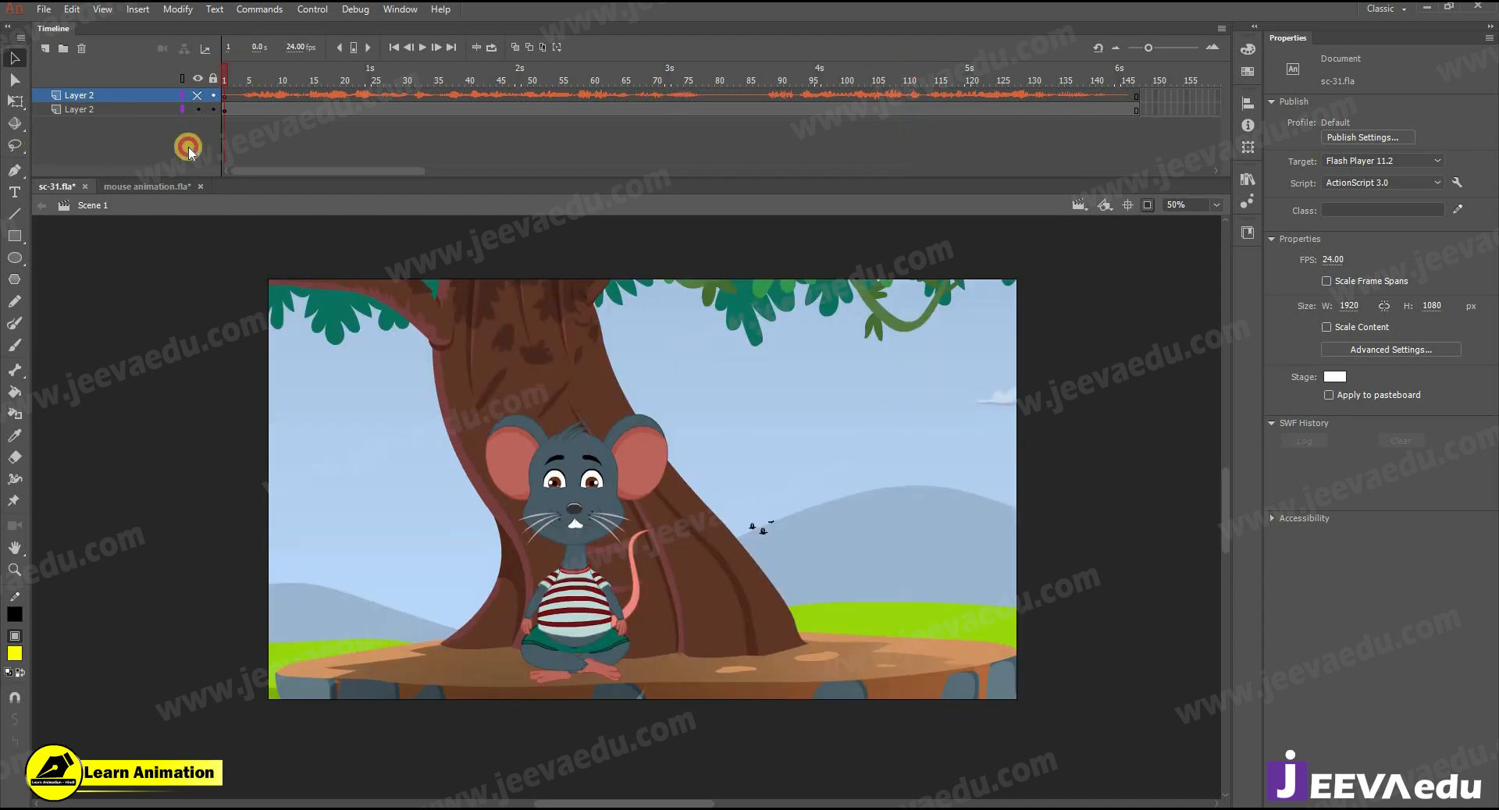
{"action": "left_click", "coordinate": [1161, 218]}
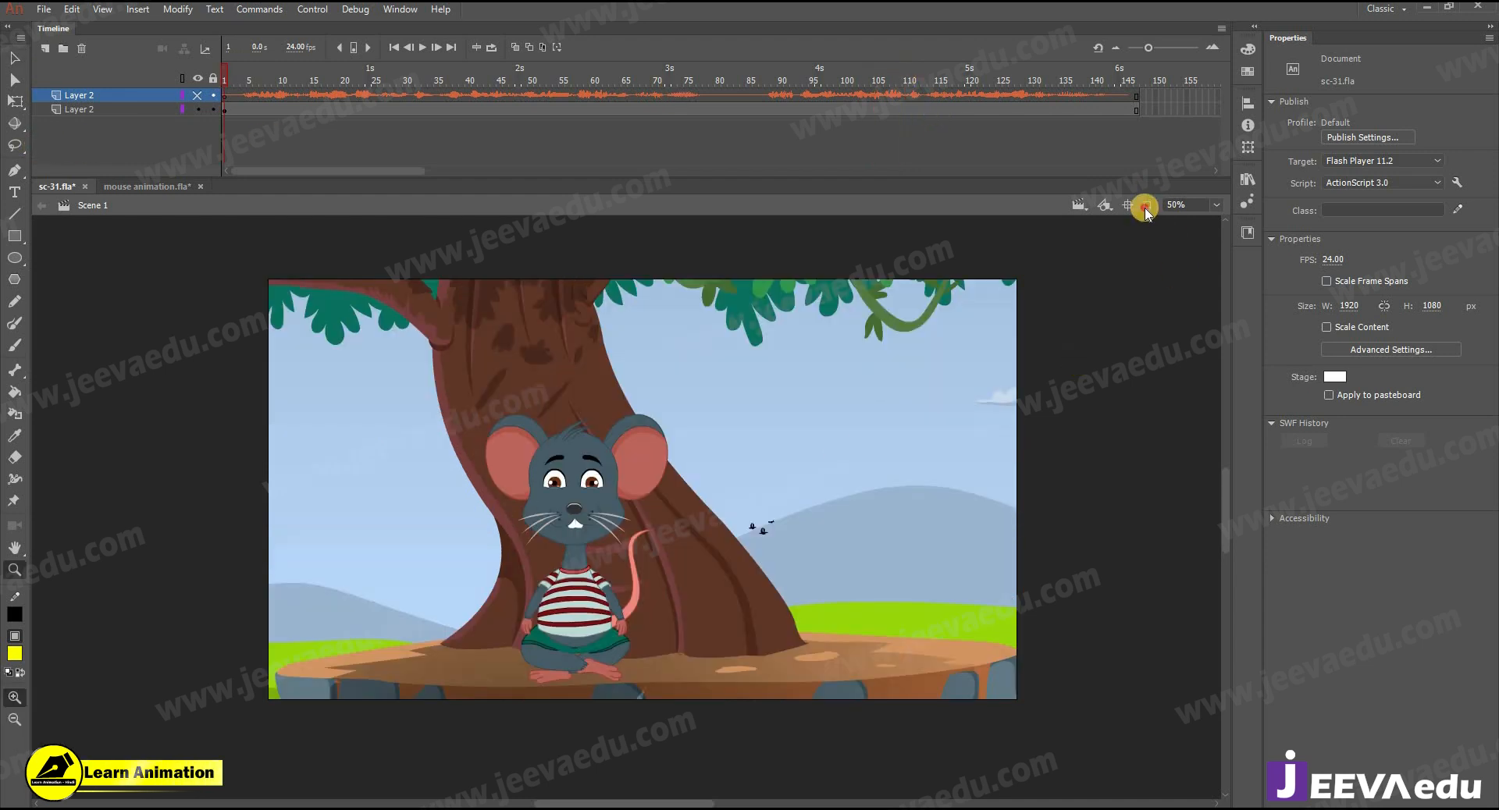
{"action": "left_click", "coordinate": [1145, 208]}
{"action": "left_click", "coordinate": [679, 528], "text": "alt"}
{"action": "key", "text": "v"}
{"action": "double_click", "coordinate": [521, 442]}
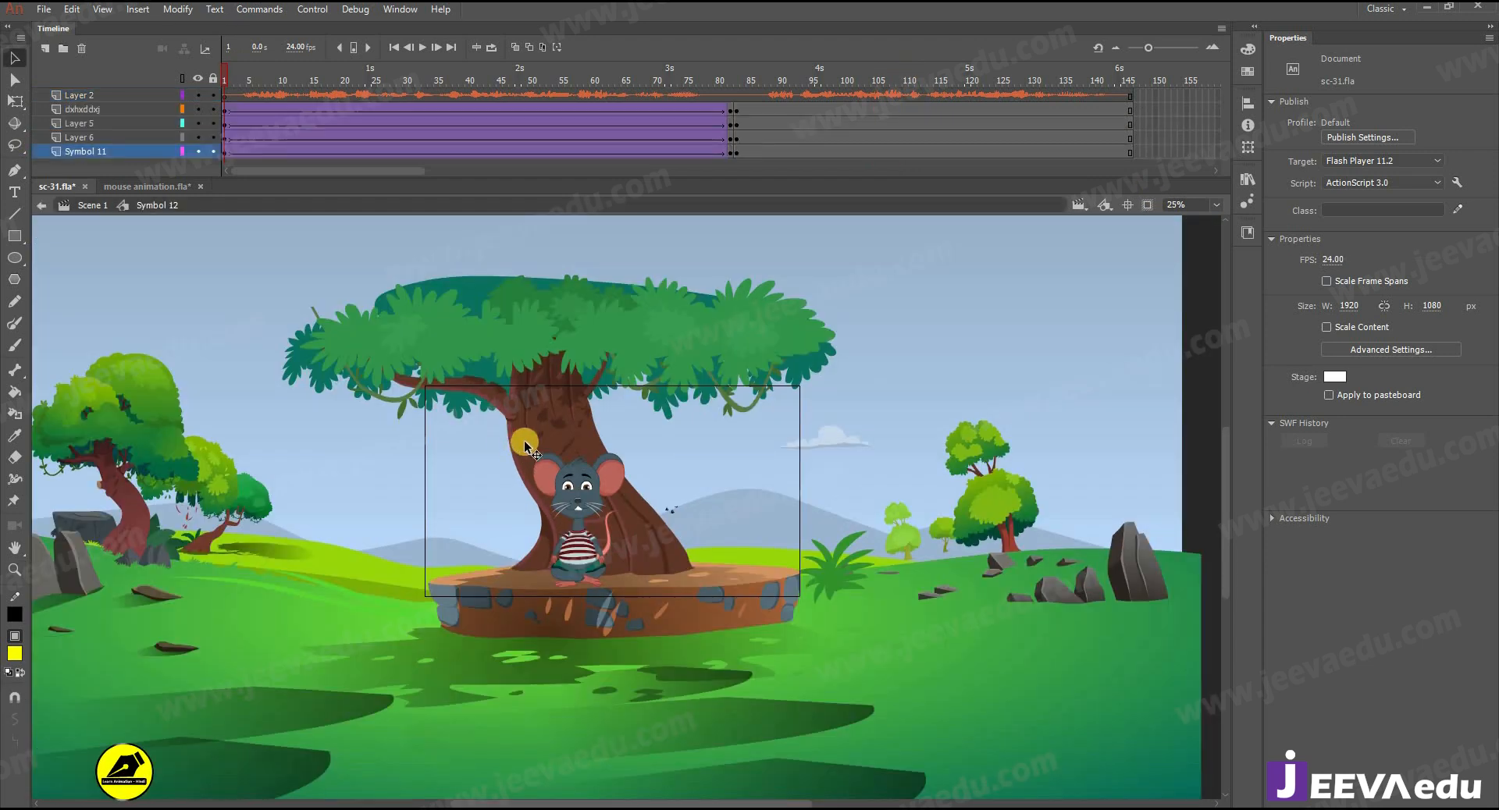
{"action": "left_click", "coordinate": [400, 562]}
{"action": "left_click", "coordinate": [353, 583], "text": "shift"}
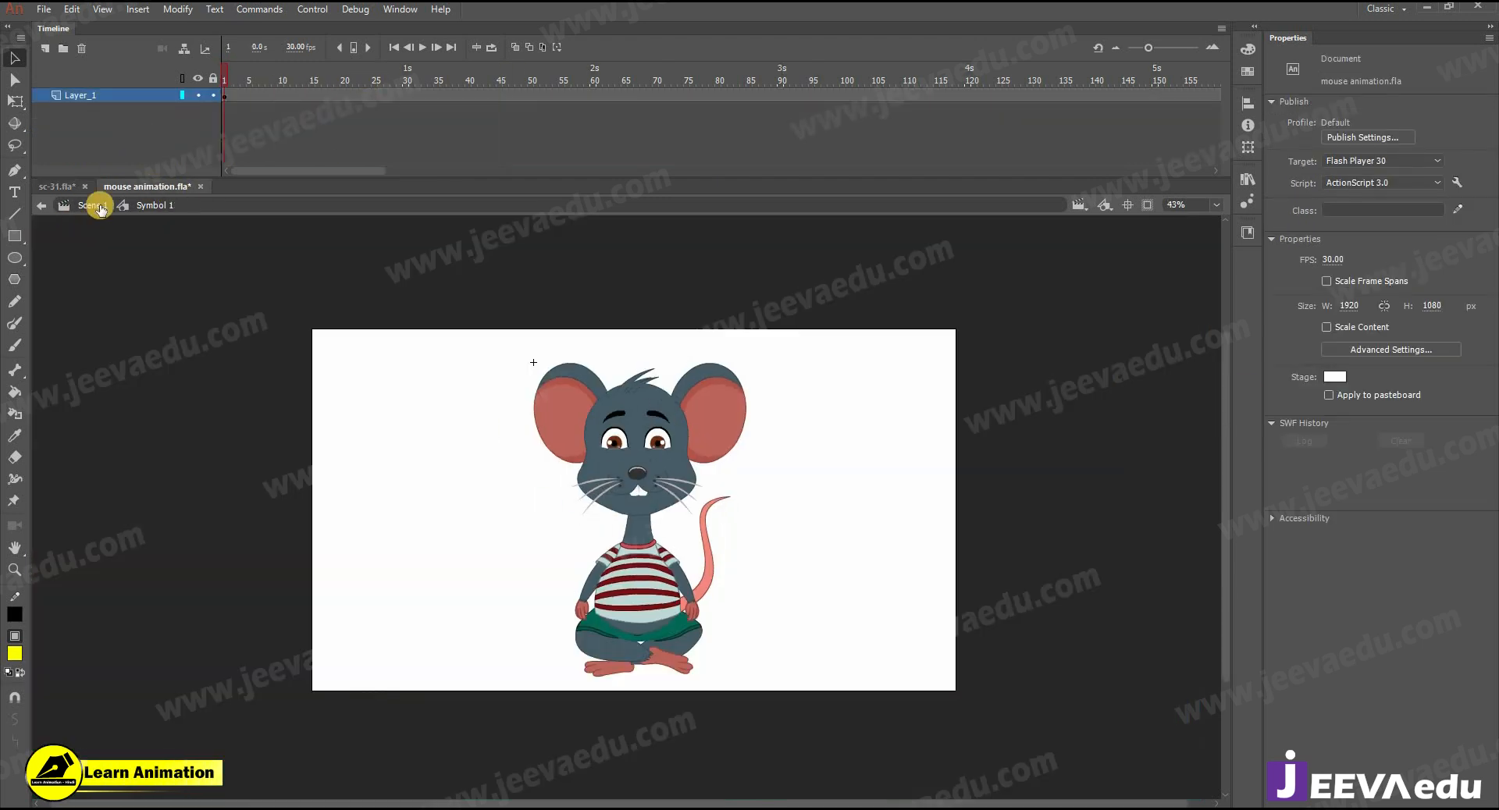
- In Symbol 1 of mouse animation.fla, add a layer beneath the mouse, paste the background artwork in place and convert it to a graphic symbol
{"action": "left_click", "coordinate": [44, 51]}
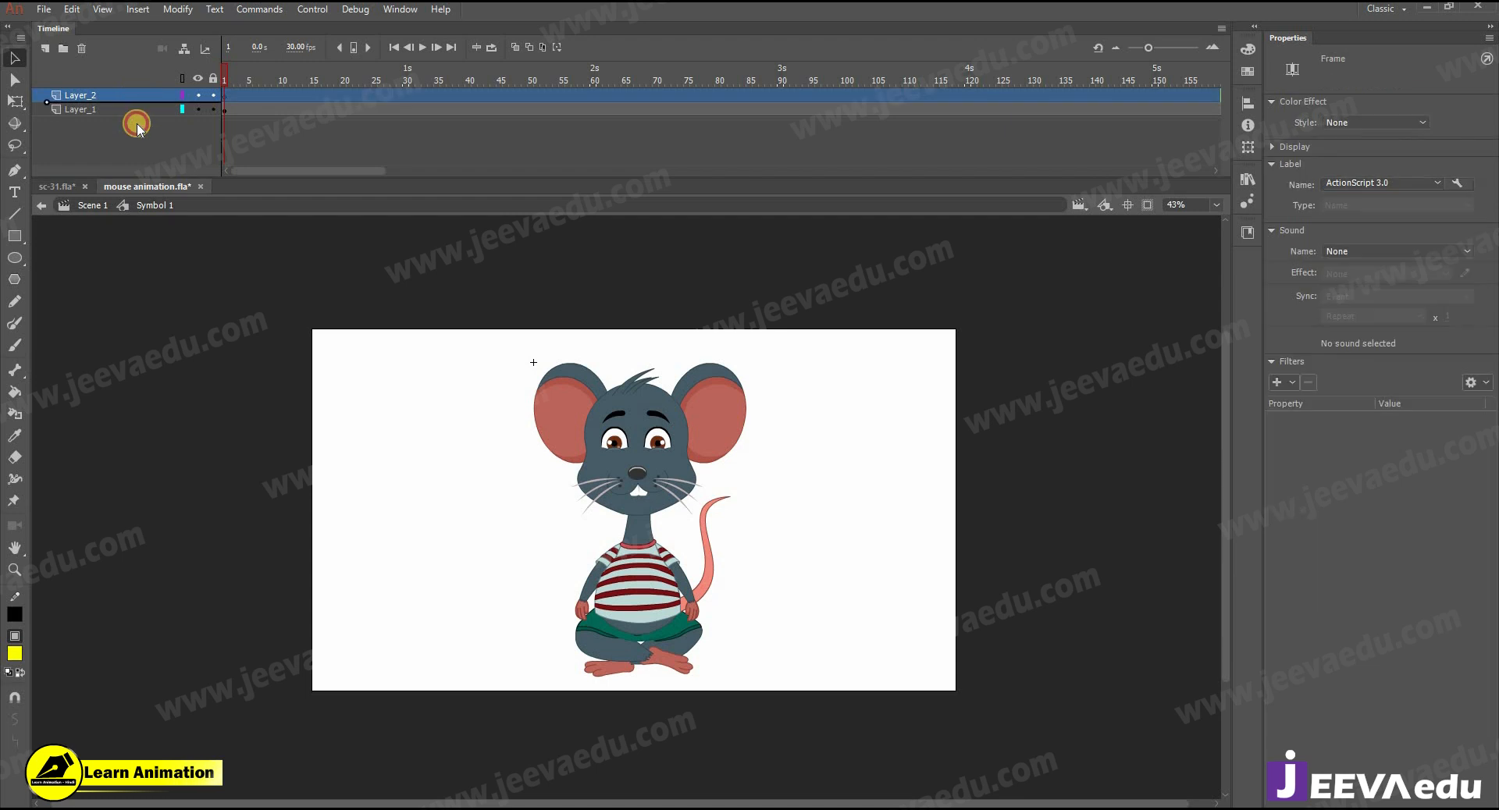
{"action": "key", "text": "ctrl+shift+v"}
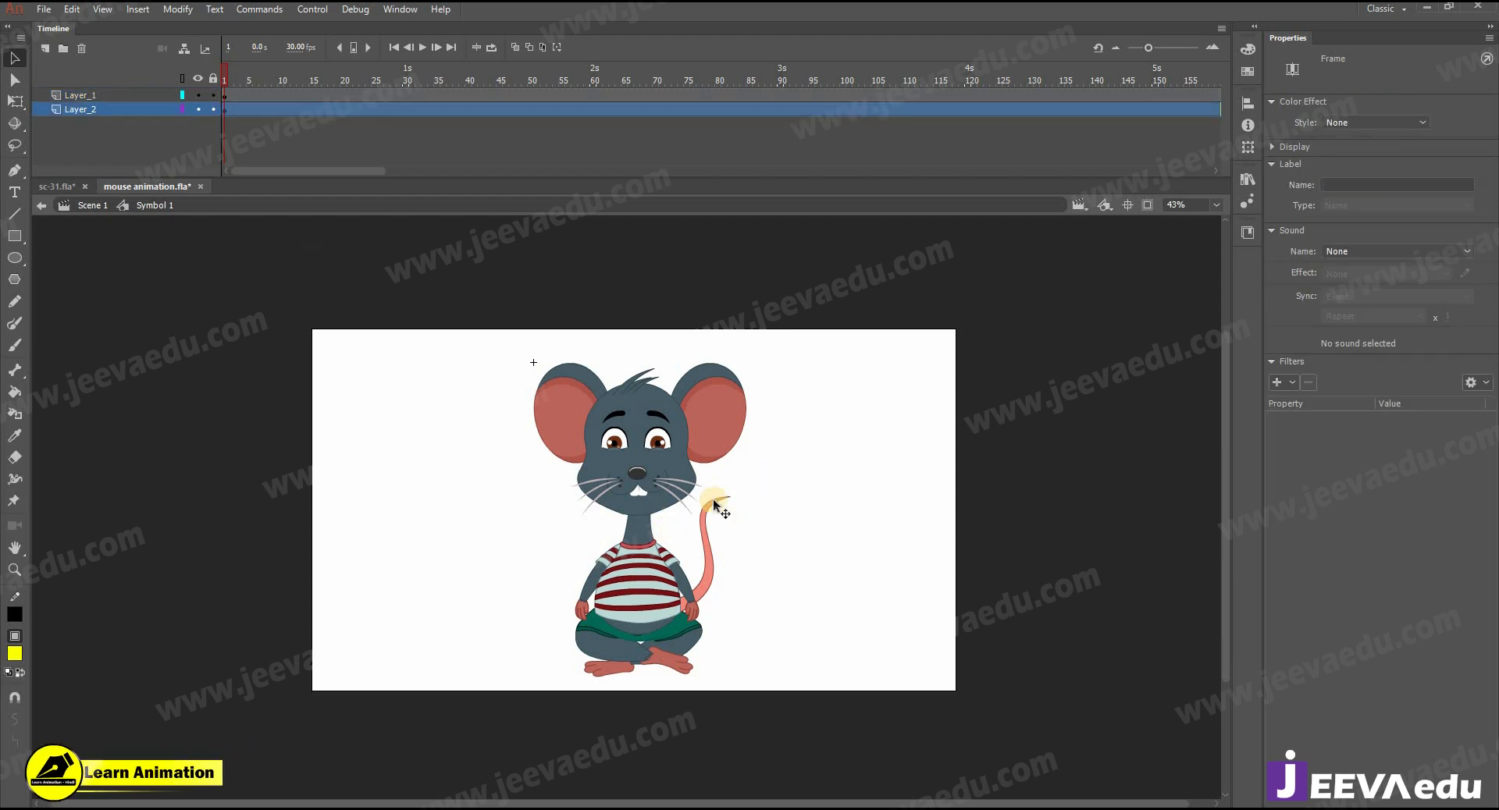
{"action": "left_click", "coordinate": [901, 454], "text": "alt"}
{"action": "key", "text": "F8"}
{"action": "key", "text": "Return"}
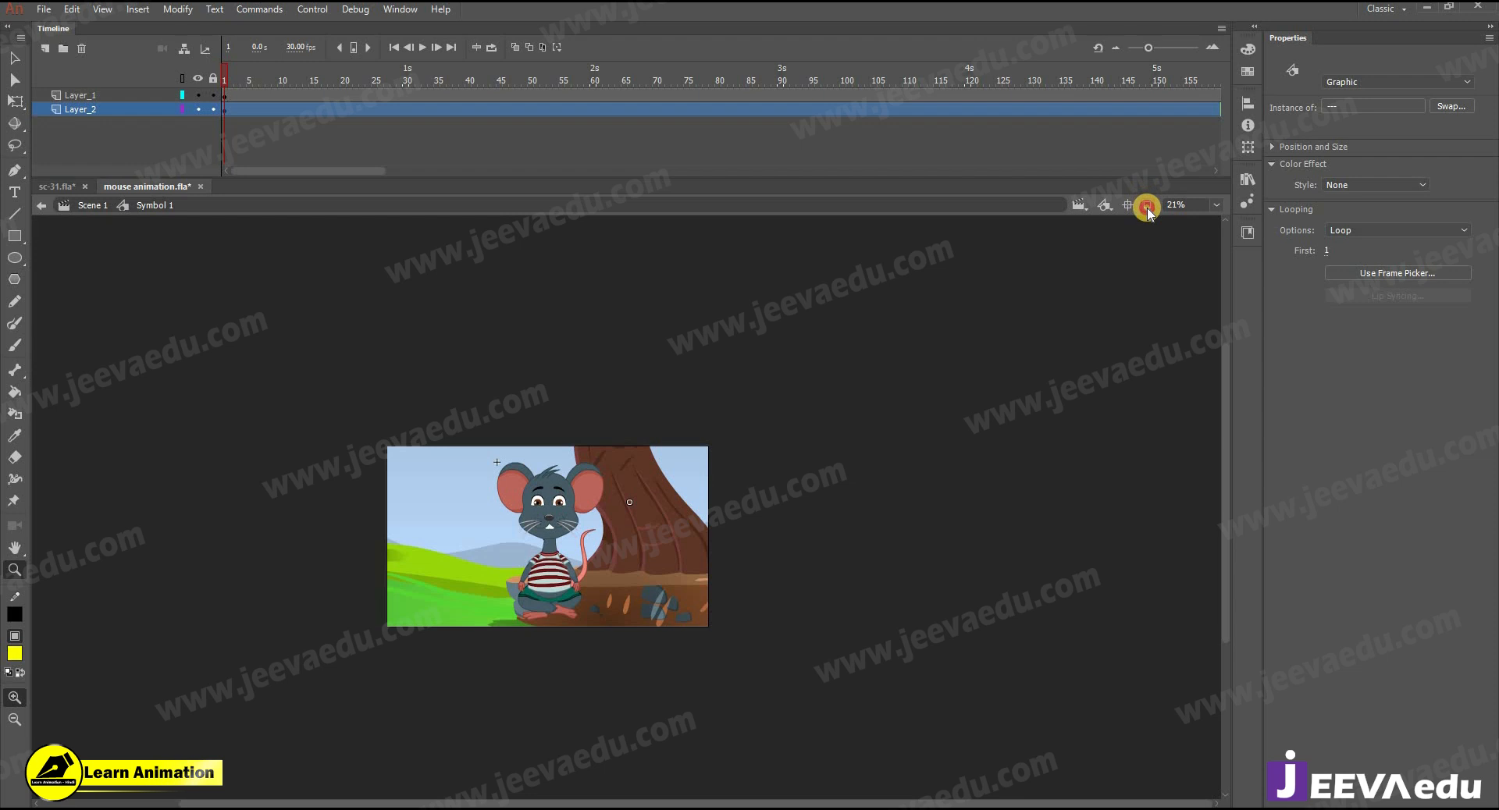
- Scale the background symbol down slightly and move it so the tree and stone platform sit behind the mouse
{"action": "left_click", "coordinate": [1147, 209]}
{"action": "left_click", "coordinate": [937, 402], "text": "alt"}
{"action": "key", "text": "q"}
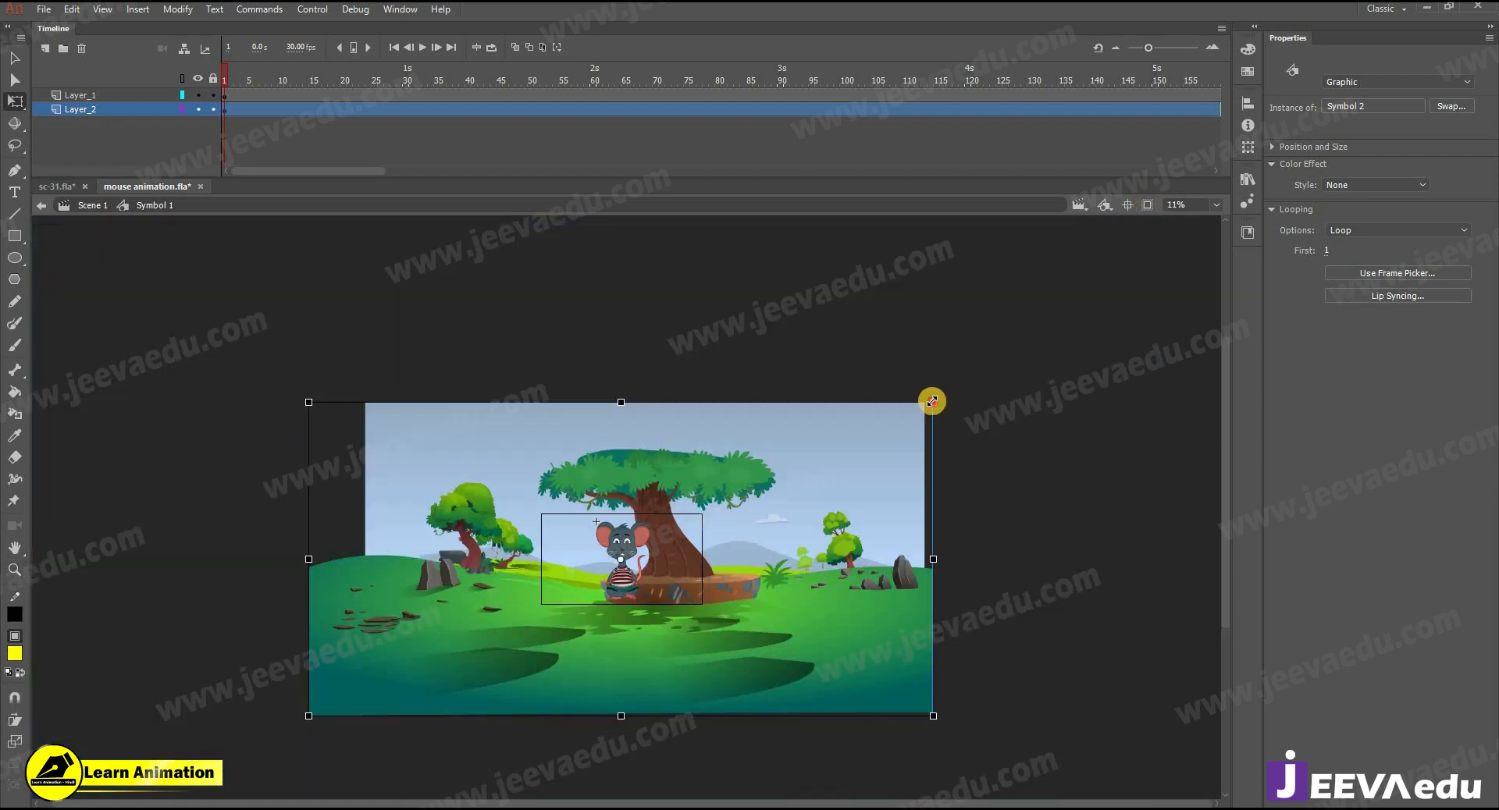
{"action": "left_click_drag", "start_coordinate": [860, 428], "coordinate": [830, 446]}
{"action": "left_click", "coordinate": [634, 550], "text": "ctrl"}
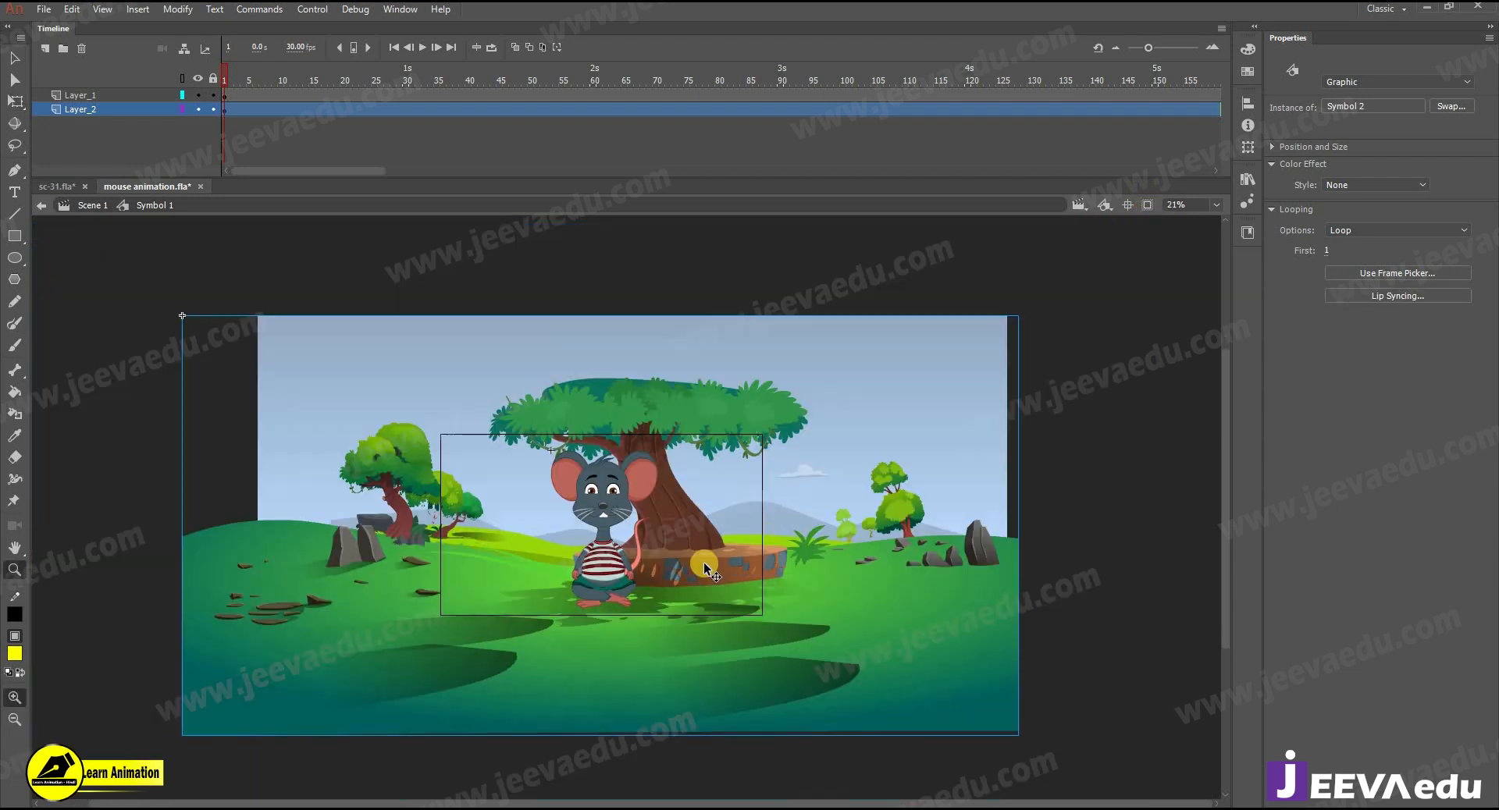
{"action": "left_click_drag", "start_coordinate": [662, 569], "coordinate": [601, 588]}
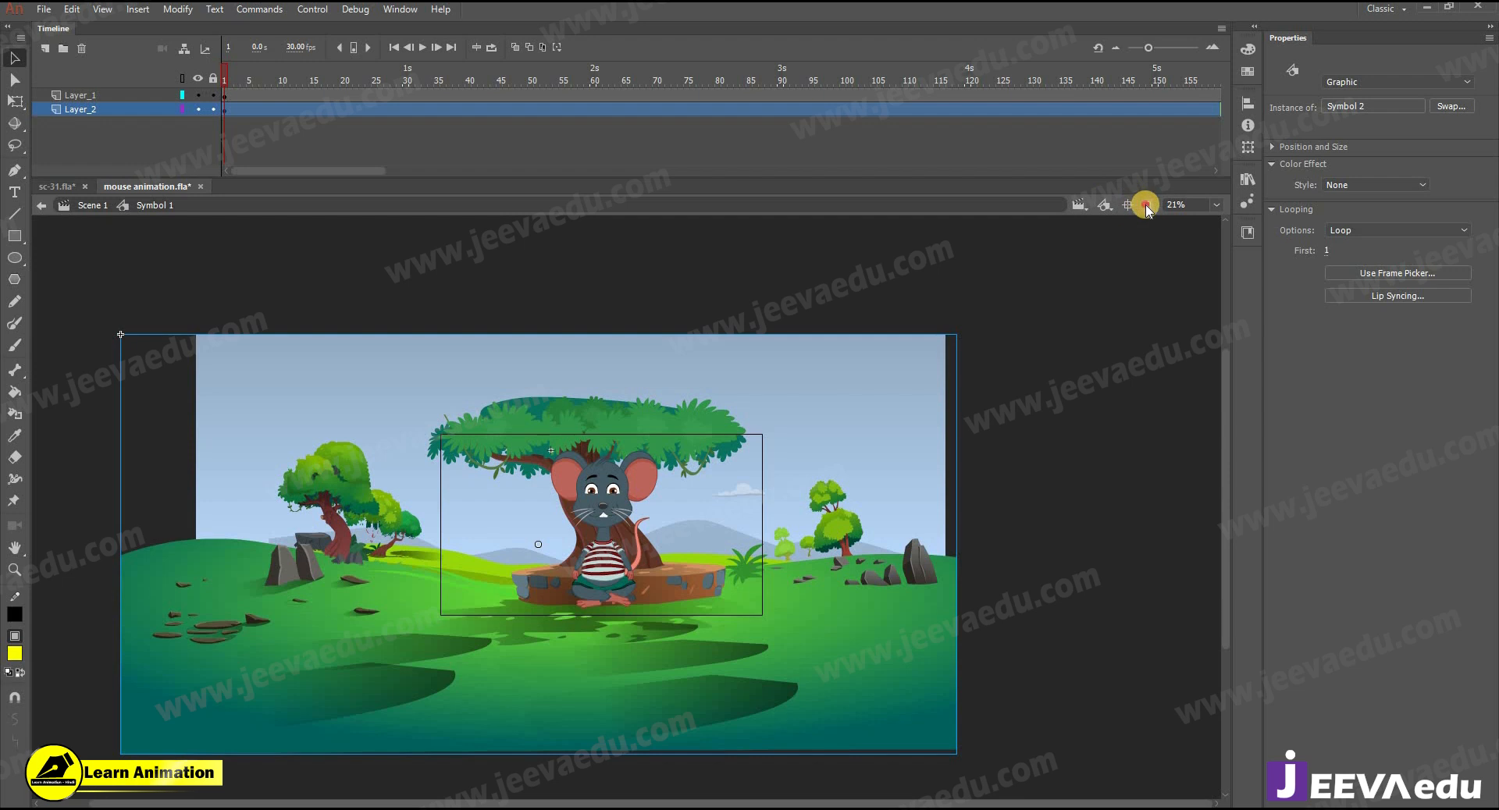
- Scale the mouse down to roughly half its size and seat it on the platform in front of the tree trunk
{"action": "left_click", "coordinate": [1146, 206]}
{"action": "left_click", "coordinate": [671, 575], "text": "ctrl"}
{"action": "left_click", "coordinate": [628, 513]}
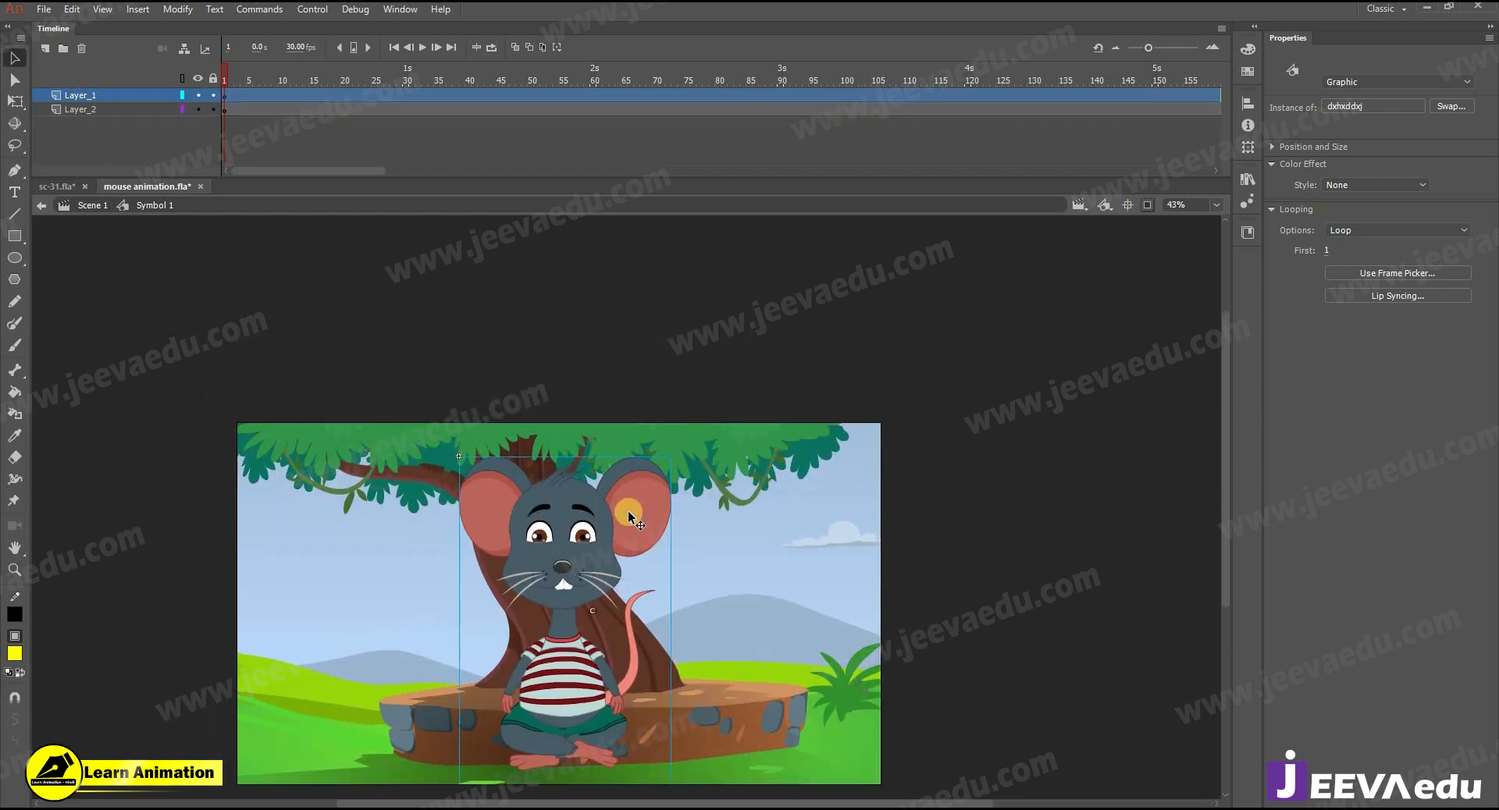
{"action": "key", "text": "q"}
{"action": "left_click_drag", "start_coordinate": [669, 455], "coordinate": [636, 481]}
{"action": "left_click_drag", "start_coordinate": [578, 587], "coordinate": [562, 597]}
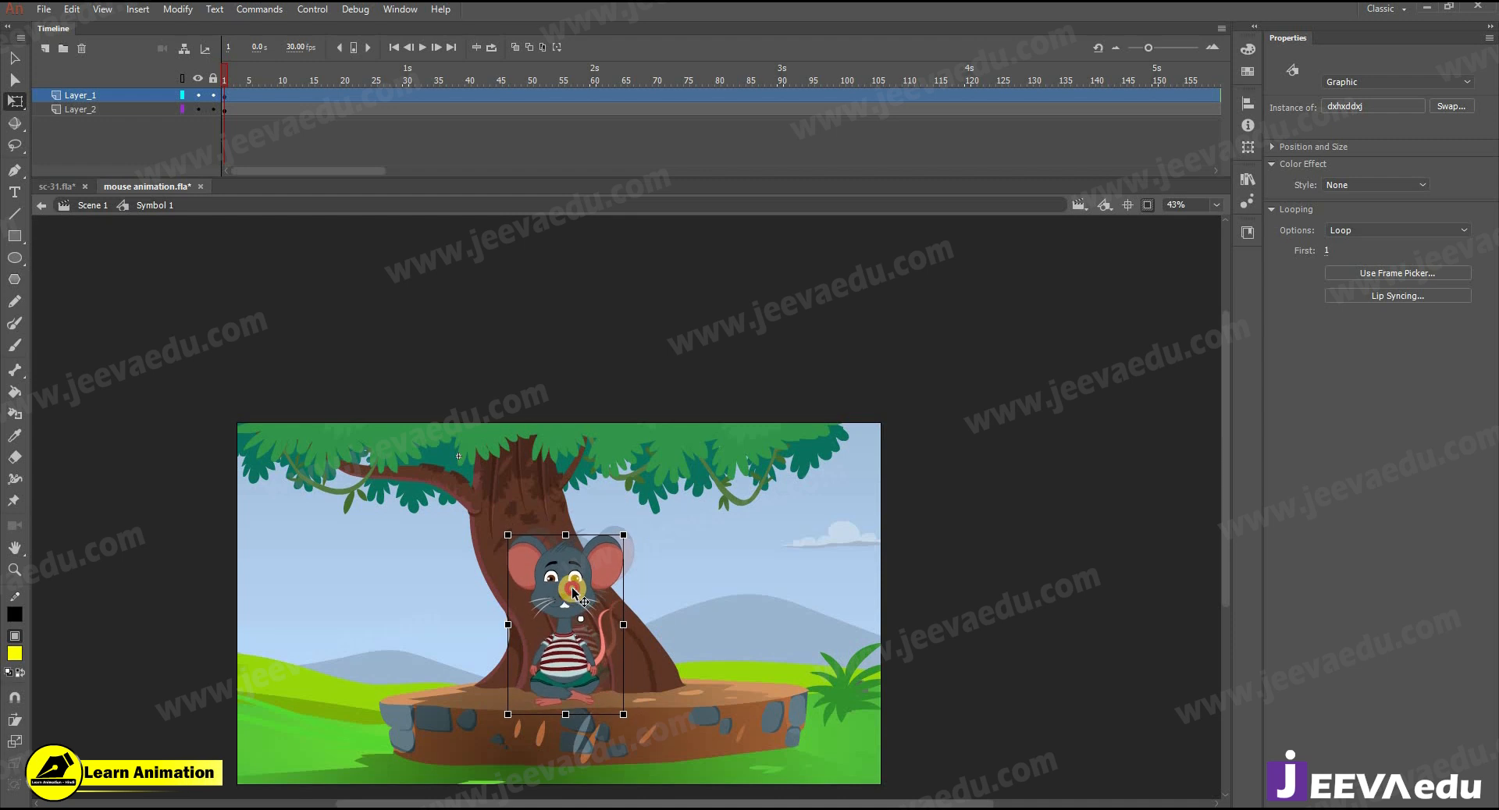
- Paste the copied audio layer above the mouse layer in Symbol 1 and preview the animation
{"action": "left_click", "coordinate": [408, 140]}
{"action": "key", "text": "Return"}
{"action": "left_click", "coordinate": [139, 96]}
{"action": "right_click", "coordinate": [139, 95]}
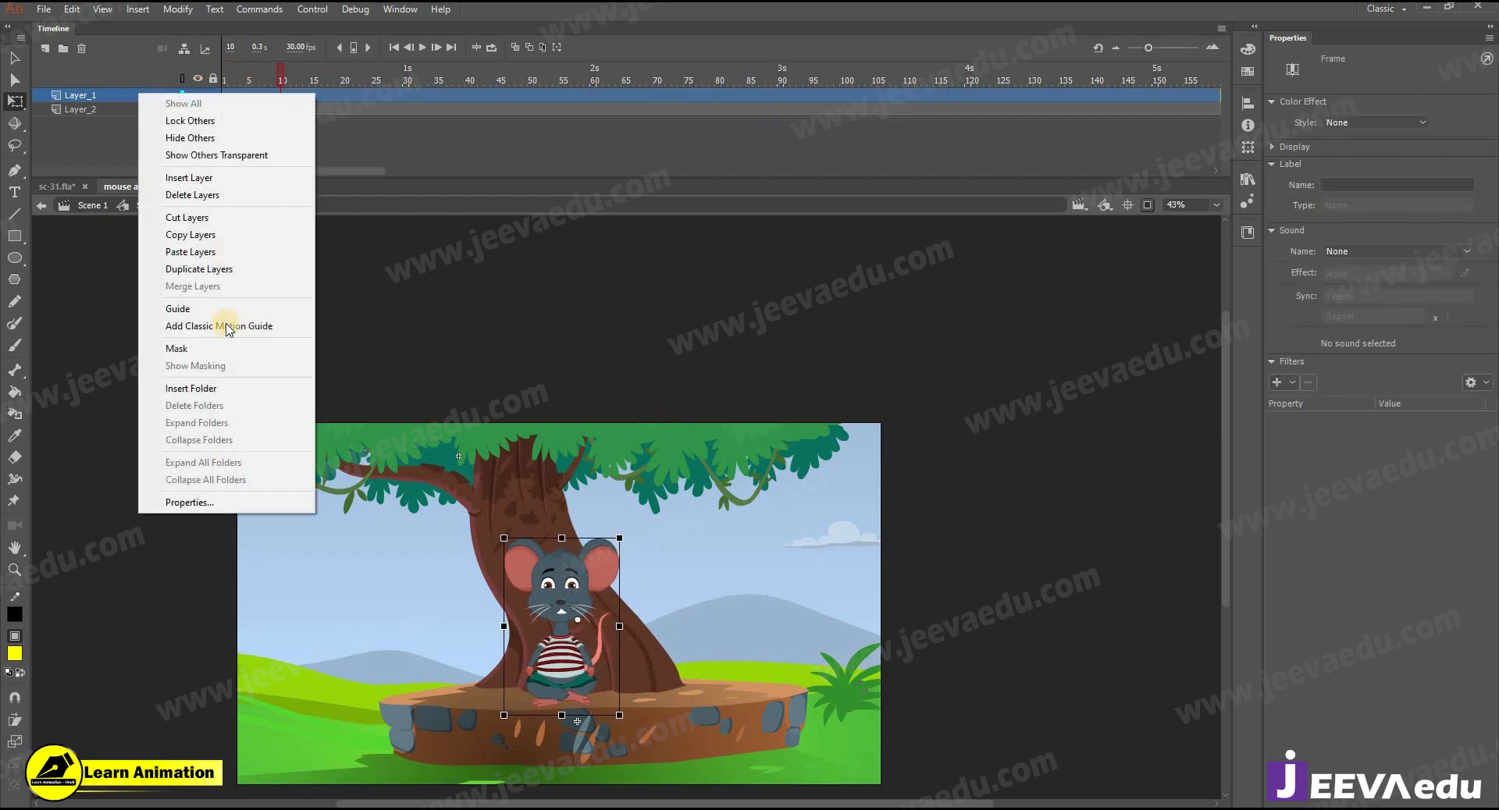
{"action": "left_click", "coordinate": [213, 250]}
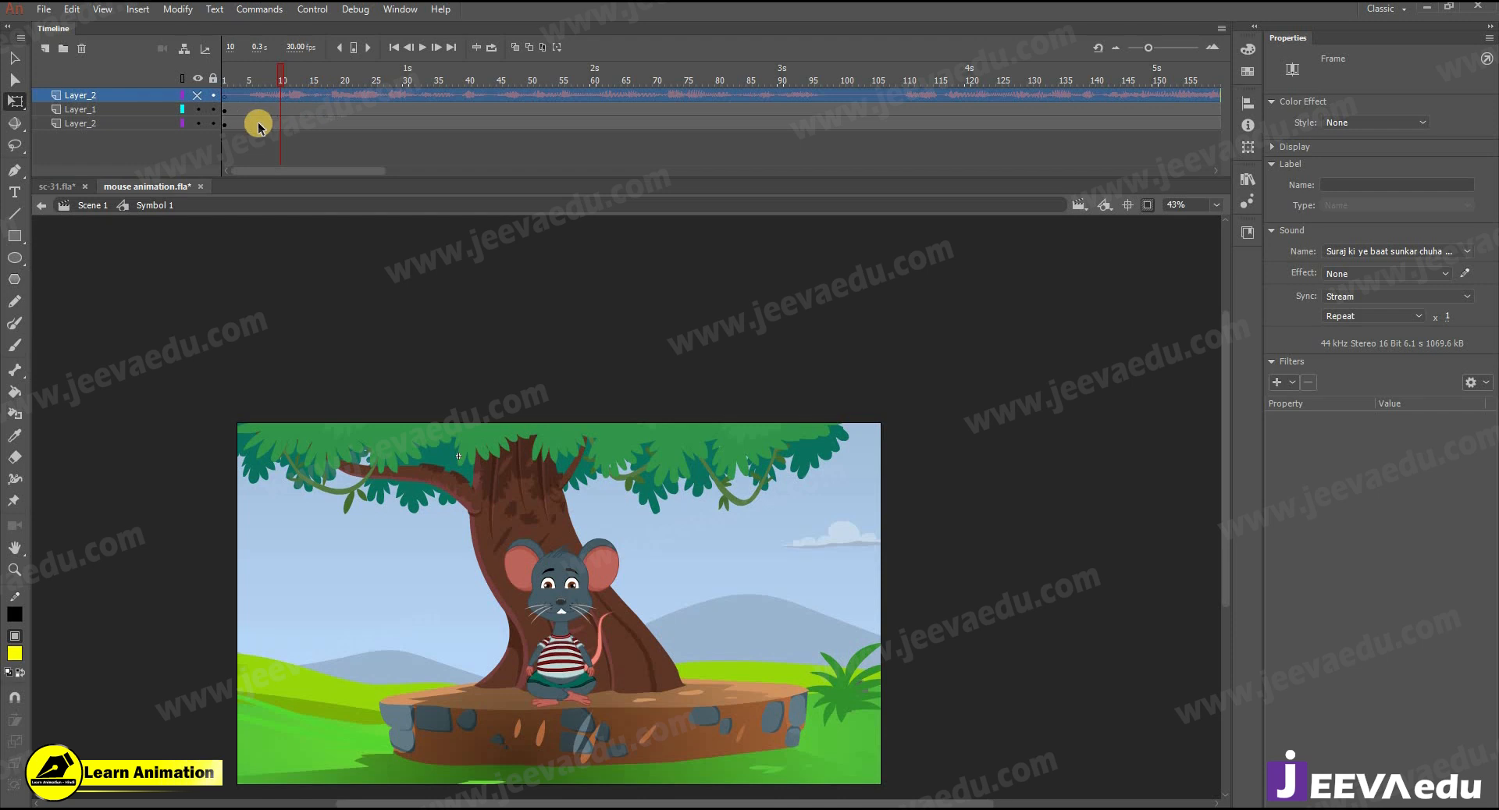
{"action": "left_click", "coordinate": [239, 85]}
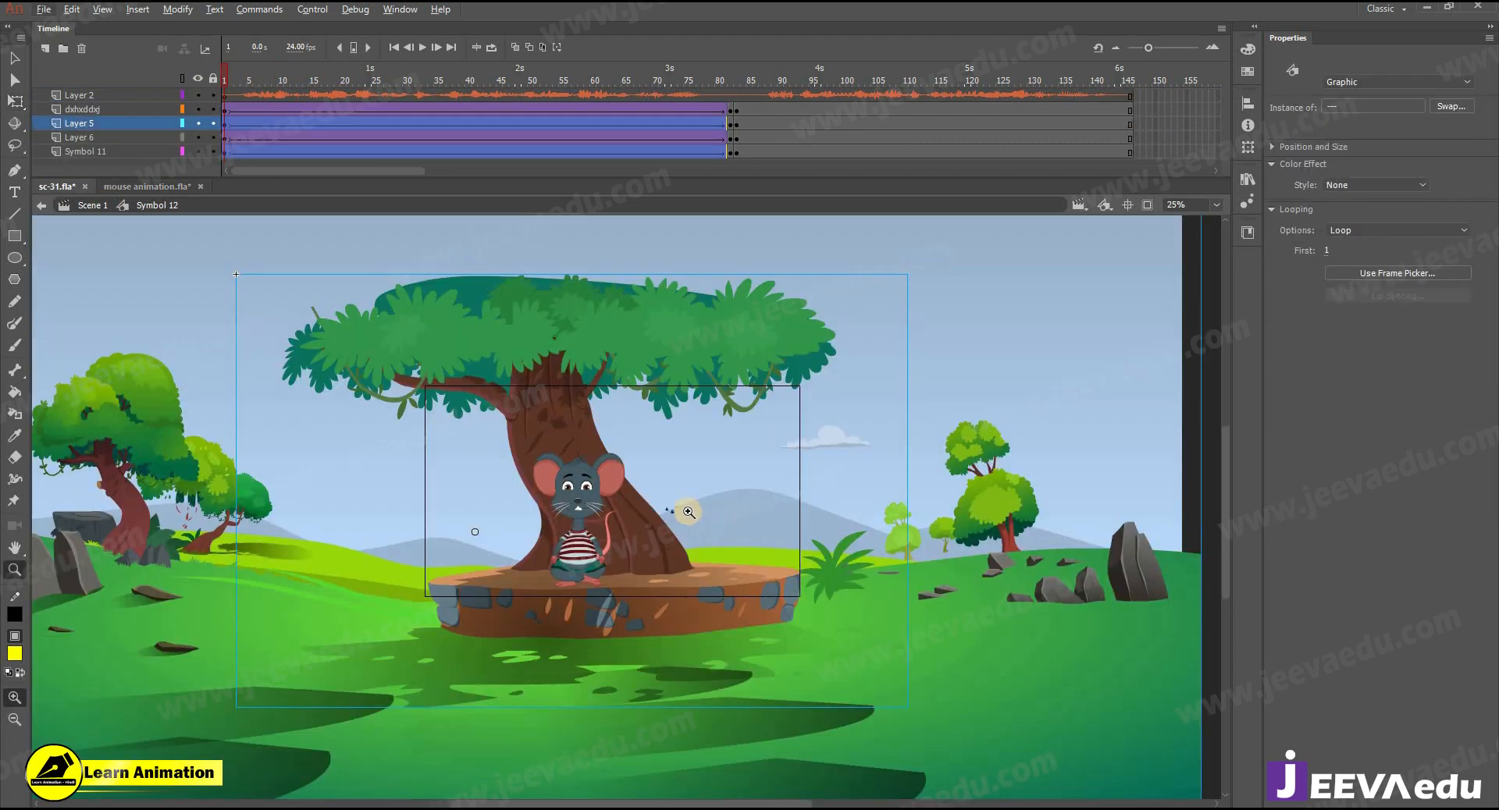
- In Symbol 12 of sc-31.fla, check the flying birds' motion and copy the bird_flyall instance from Layer 6
{"action": "left_click", "coordinate": [670, 509]}
{"action": "left_click", "coordinate": [509, 519]}
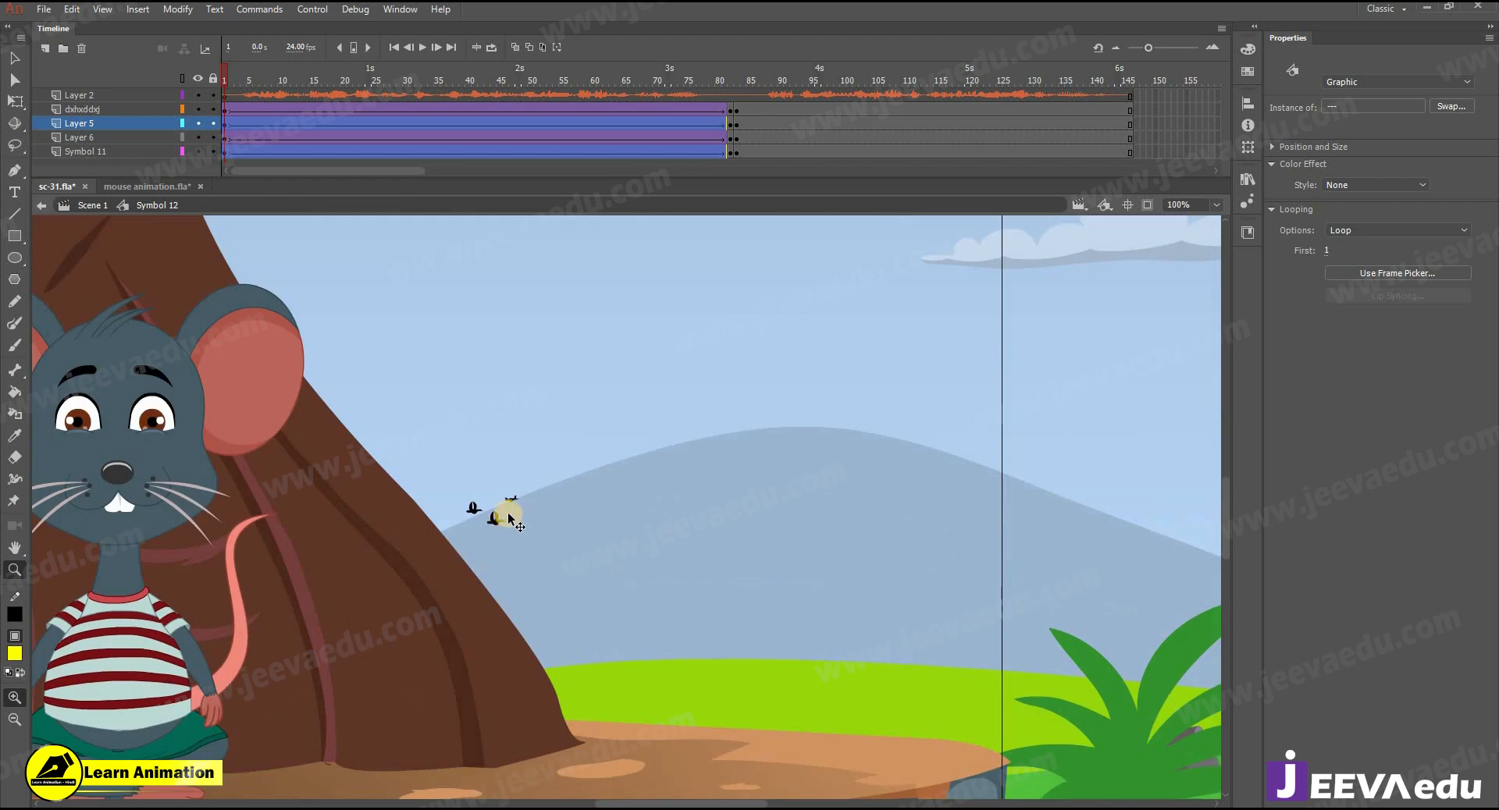
{"action": "key", "text": "v"}
{"action": "left_click", "coordinate": [498, 518]}
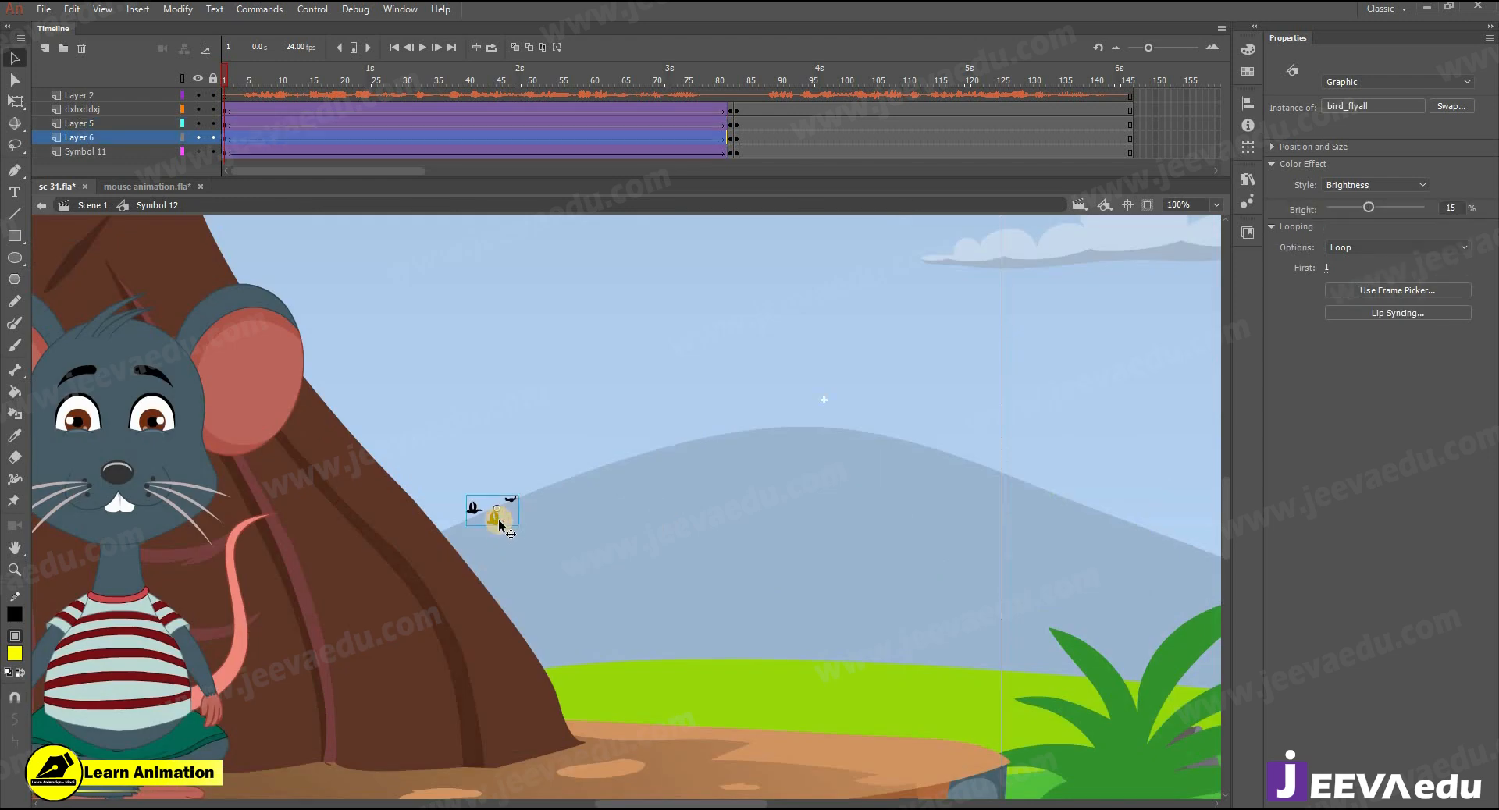
{"action": "key", "text": "z"}
{"action": "left_click", "coordinate": [545, 519]}
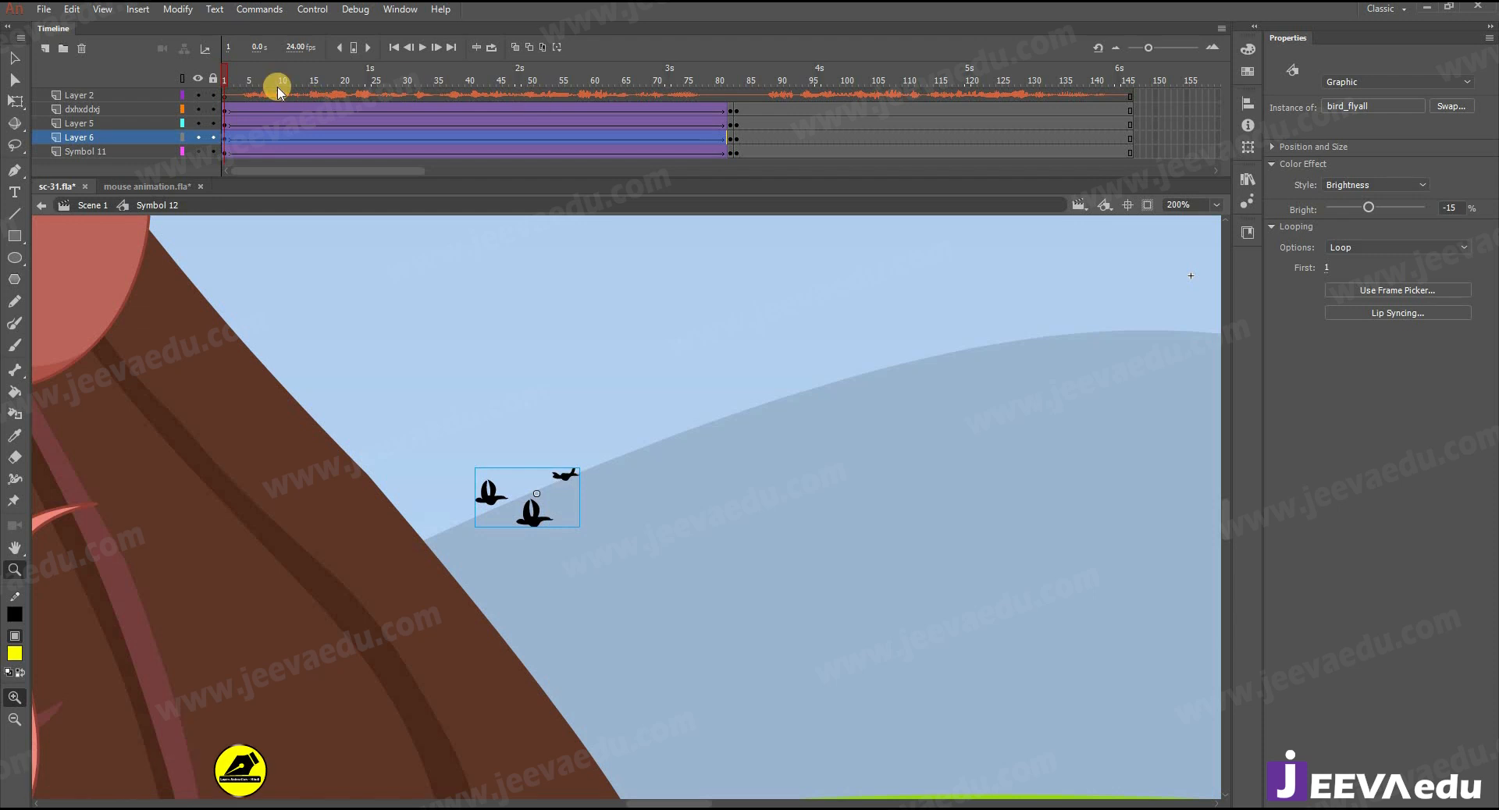
{"action": "left_click_drag", "start_coordinate": [407, 85], "coordinate": [91, 114]}
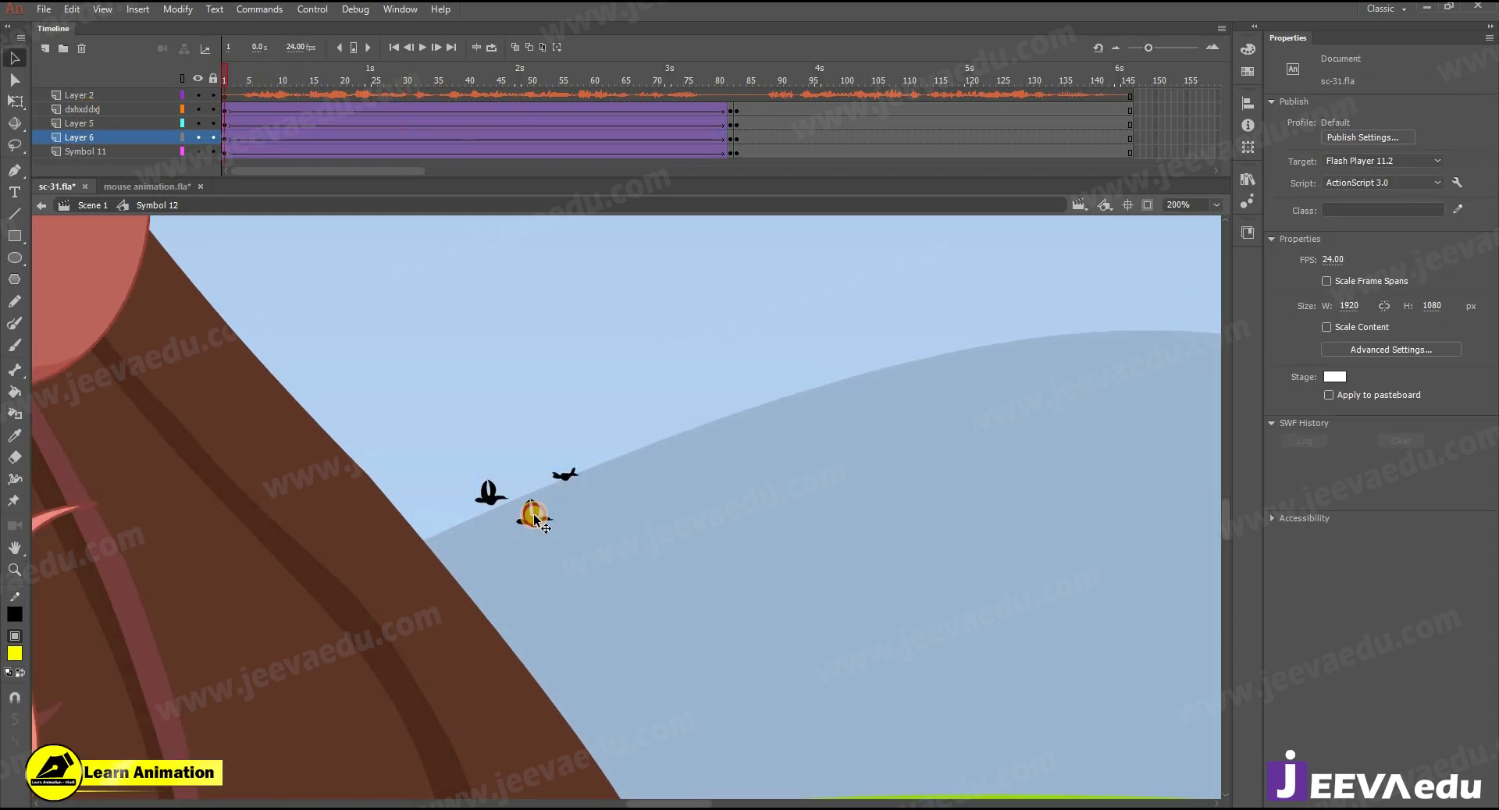
{"action": "left_click", "coordinate": [534, 518]}
- Return to mouse animation.fla and insert a new layer directly above the background layer in Symbol 1
{"action": "left_click", "coordinate": [152, 187]}
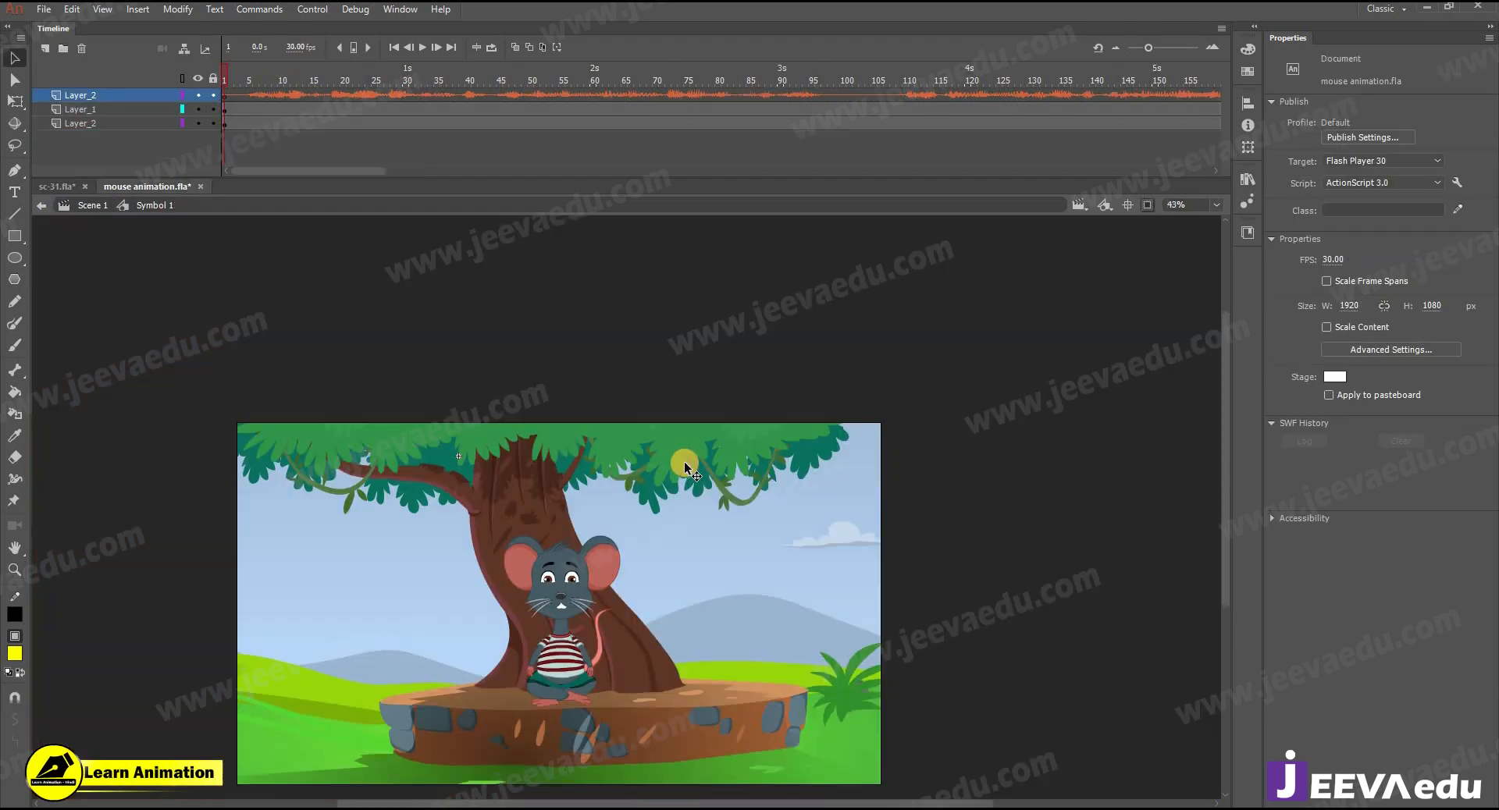
{"action": "left_click", "coordinate": [125, 111]}
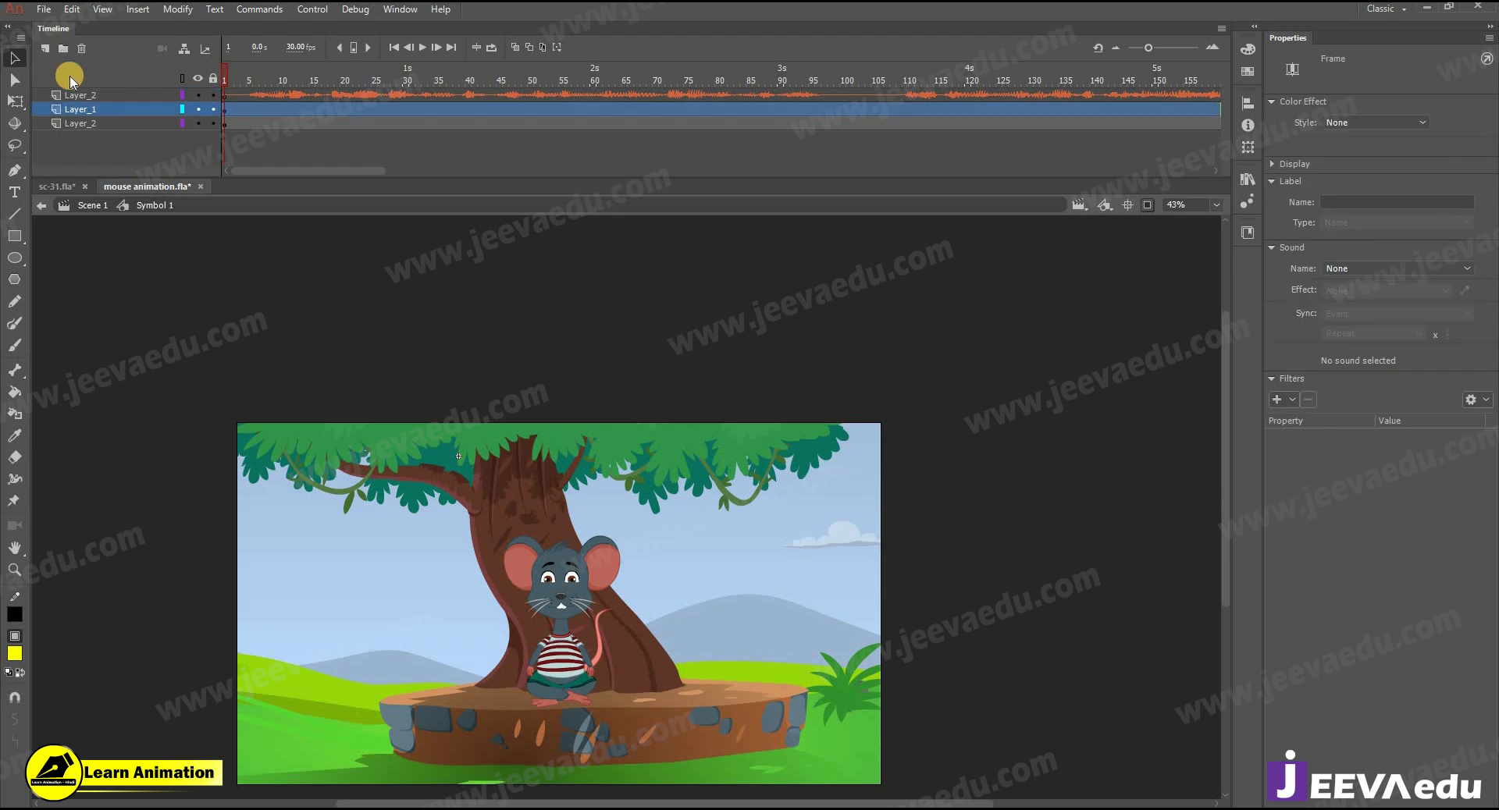
{"action": "left_click", "coordinate": [137, 125]}
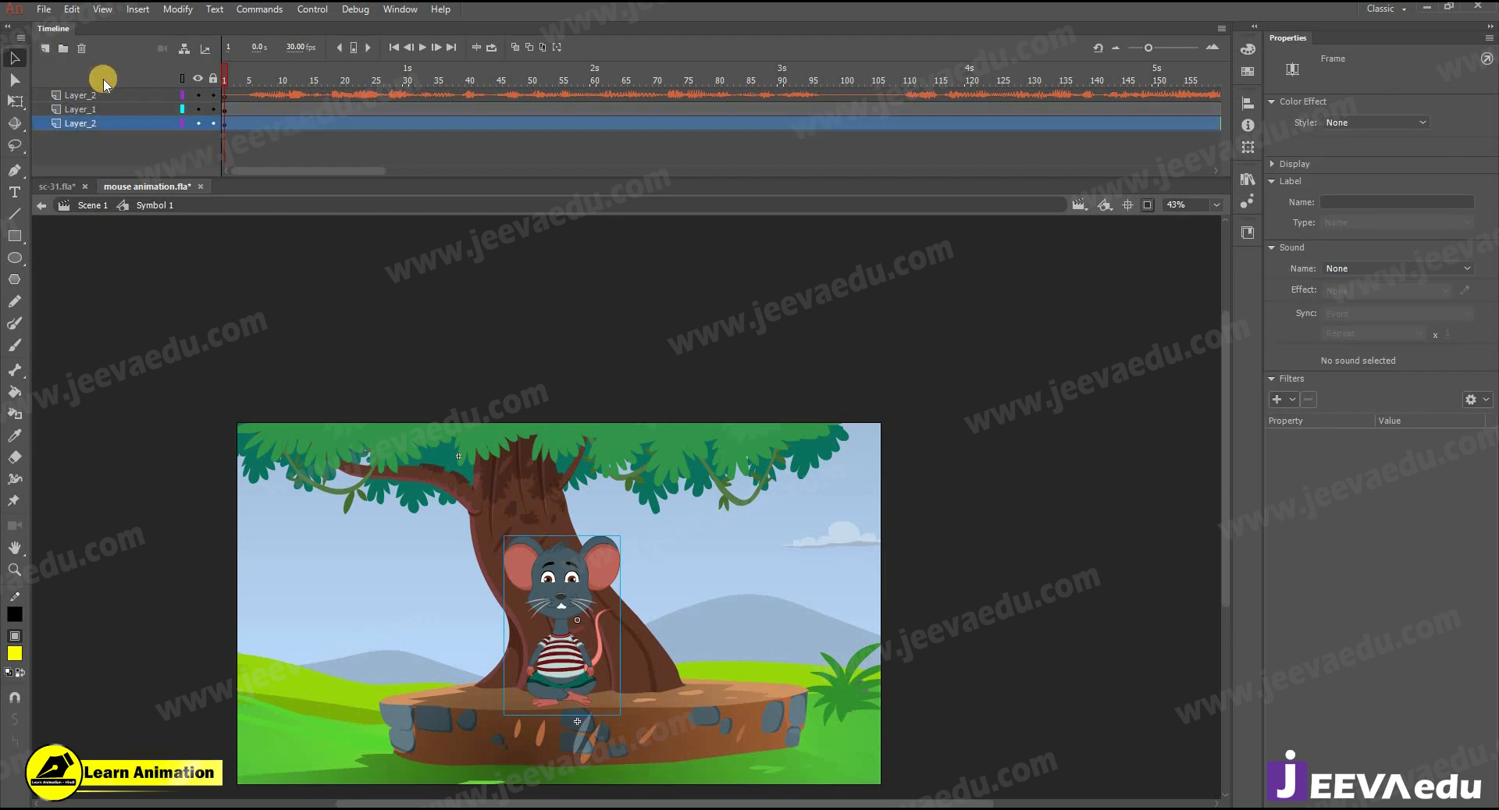
{"action": "left_click", "coordinate": [45, 48]}
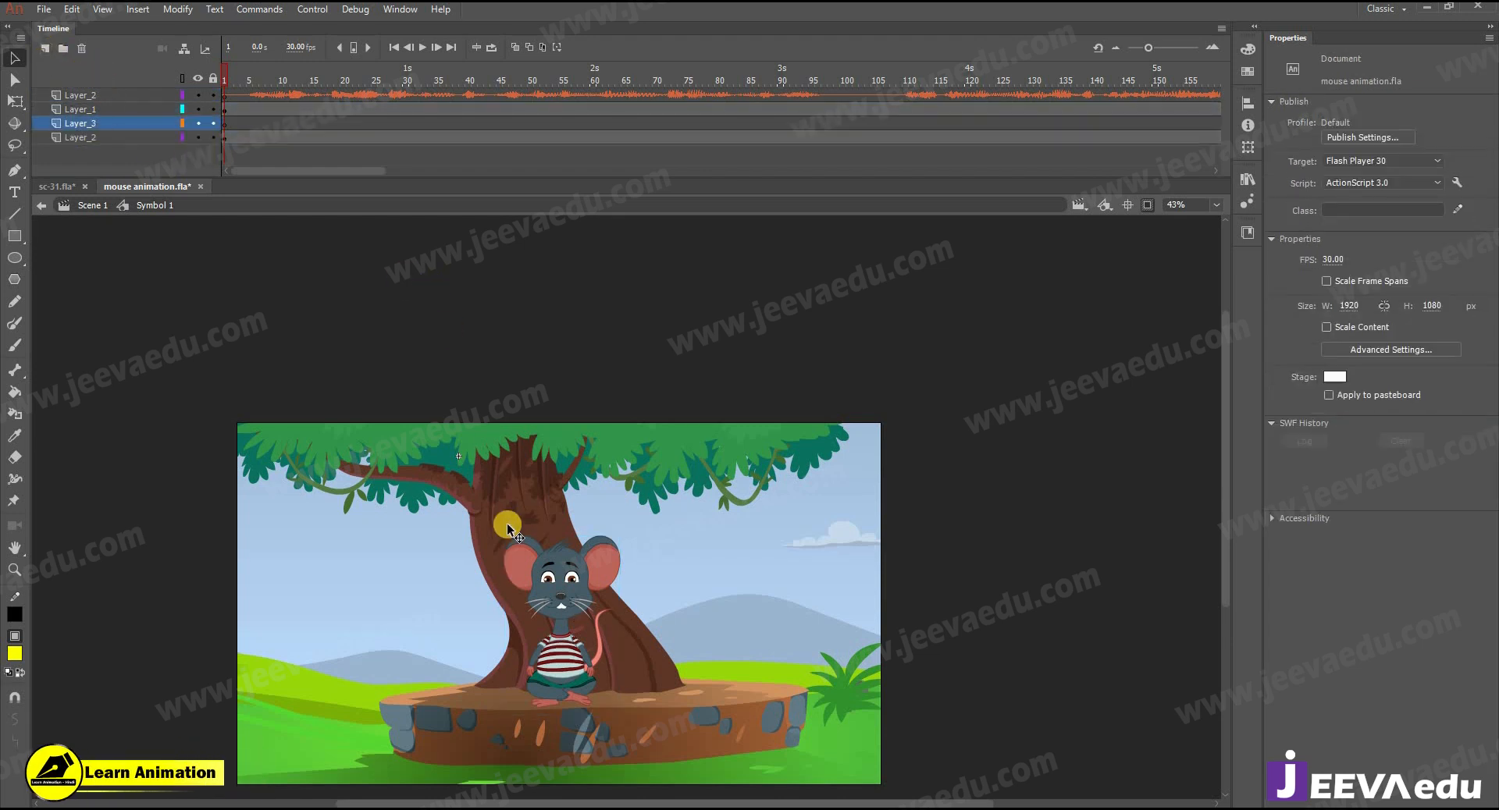
- Paste the bird_flyall instance into the new layer, place it in the sky beside the mouse above the hills, and check its motion
{"action": "key", "text": "ctrl+v"}
{"action": "left_click_drag", "start_coordinate": [631, 513], "coordinate": [650, 593]}
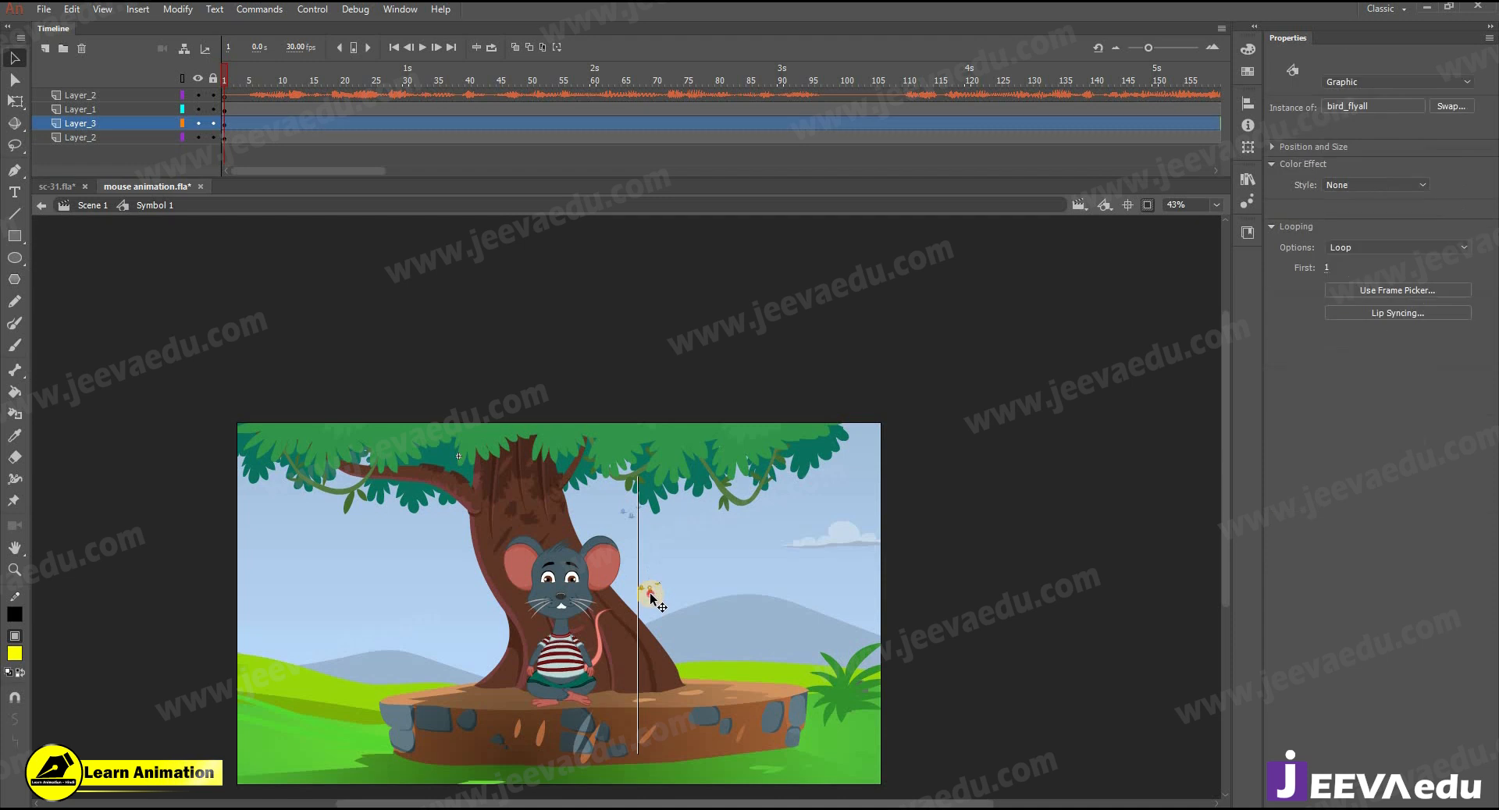
{"action": "left_click_drag", "start_coordinate": [262, 72], "coordinate": [337, 158]}
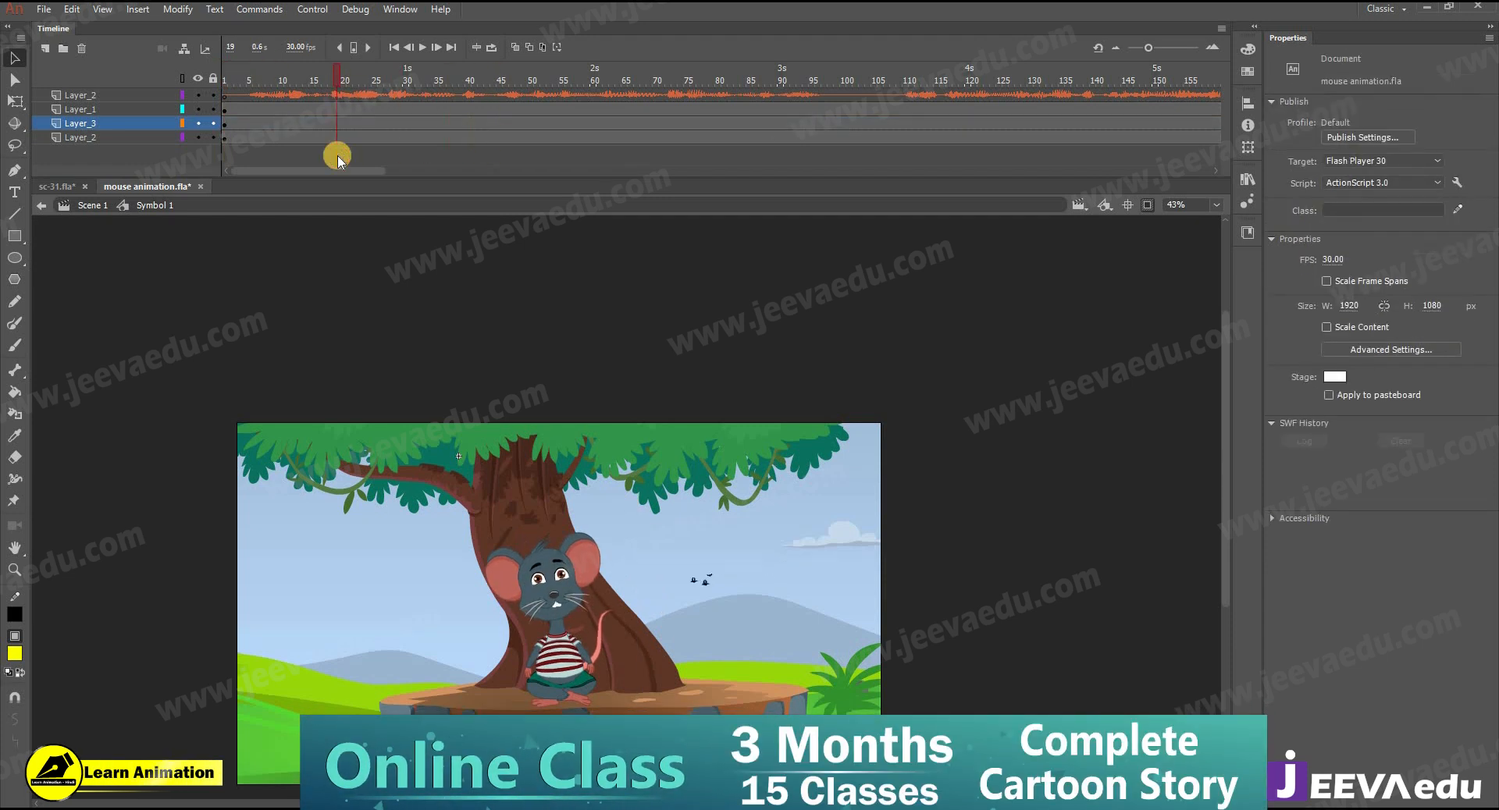
{"action": "left_click_drag", "start_coordinate": [224, 83], "coordinate": [940, 139]}
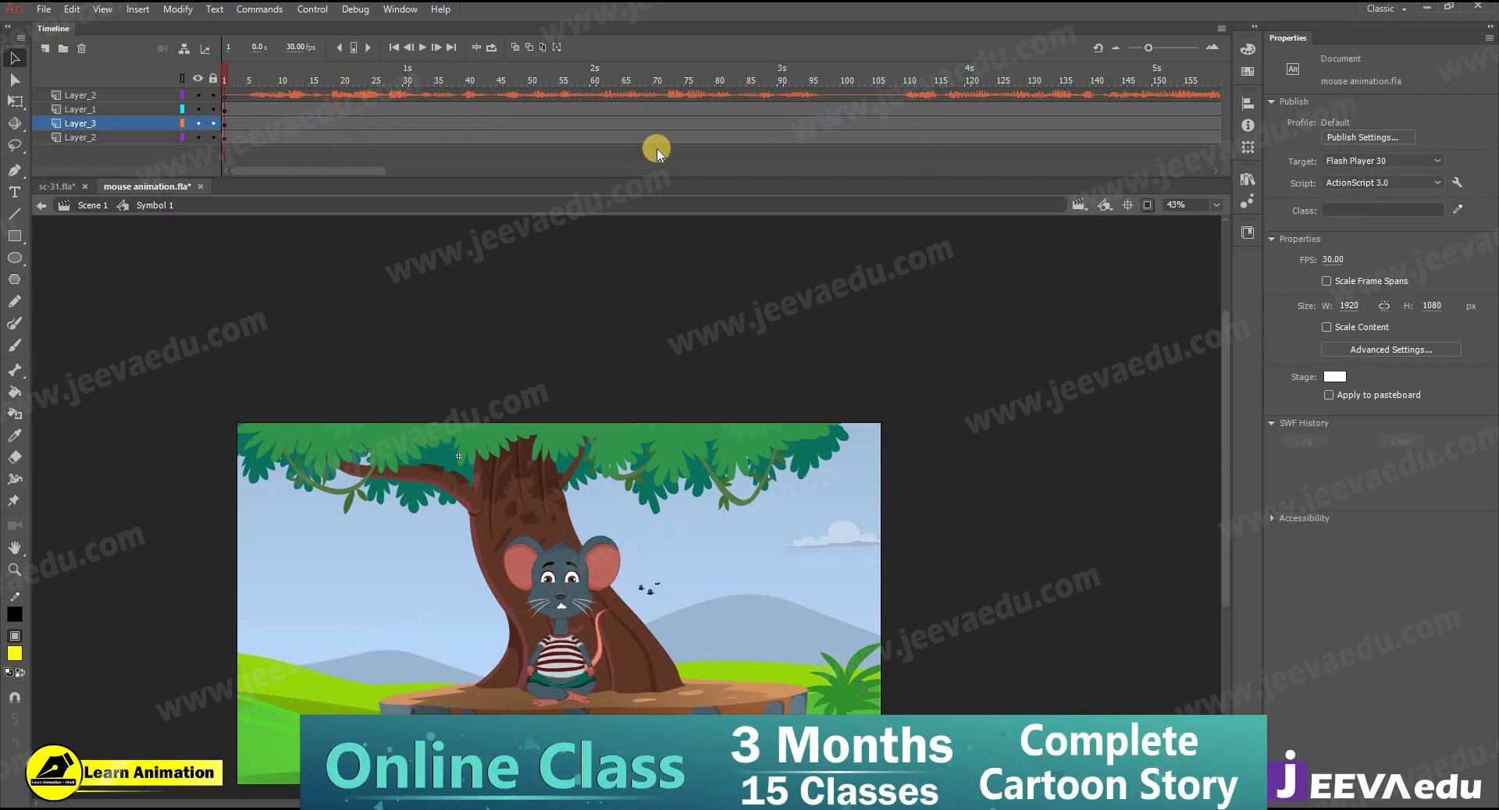
- Insert keyframes at frame 107 on the mouse, bird and background layers
{"action": "left_click", "coordinate": [876, 124]}
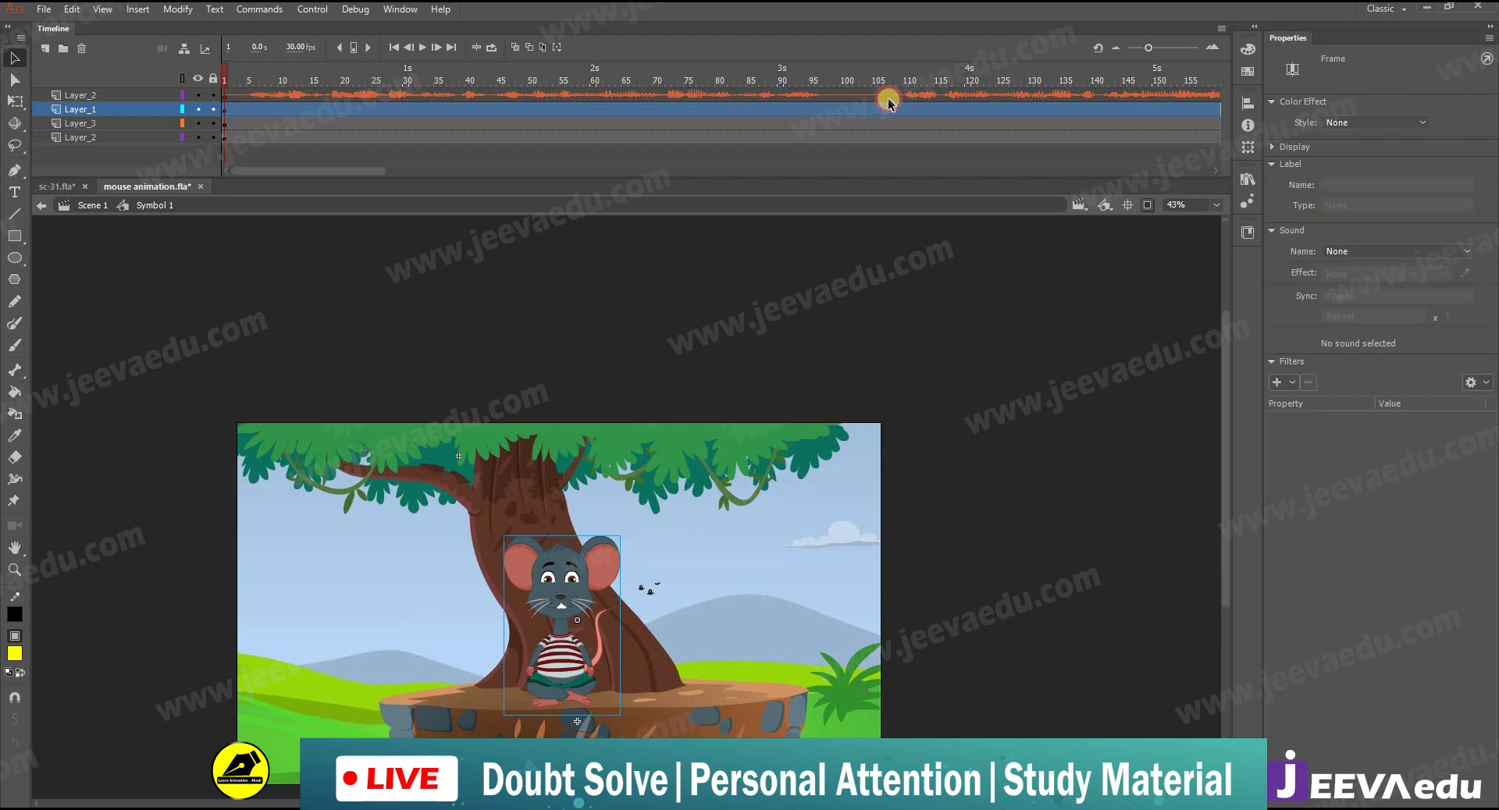
{"action": "left_click_drag", "start_coordinate": [888, 140], "coordinate": [889, 111]}
{"action": "key", "text": "F6"}
- Enlarge all artwork at frame 107 by scaling it to 150% three times in a row
{"action": "key", "text": "ctrl+alt+s"}
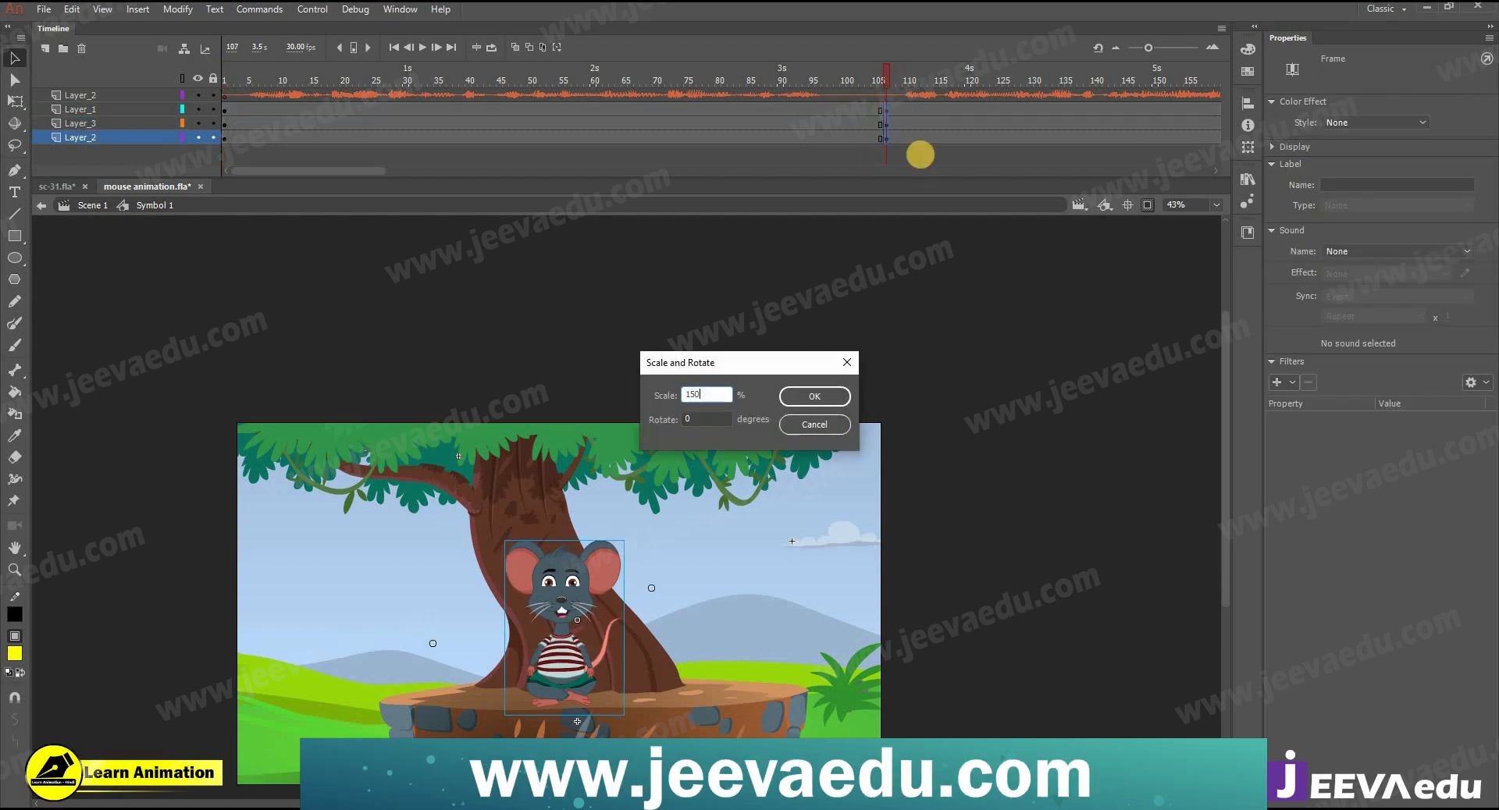
{"action": "key", "text": "Return"}
{"action": "key", "text": "ctrl+alt+s"}
{"action": "key", "text": "Return"}
{"action": "key", "text": "ctrl+alt+s"}
{"action": "key", "text": "Return"}
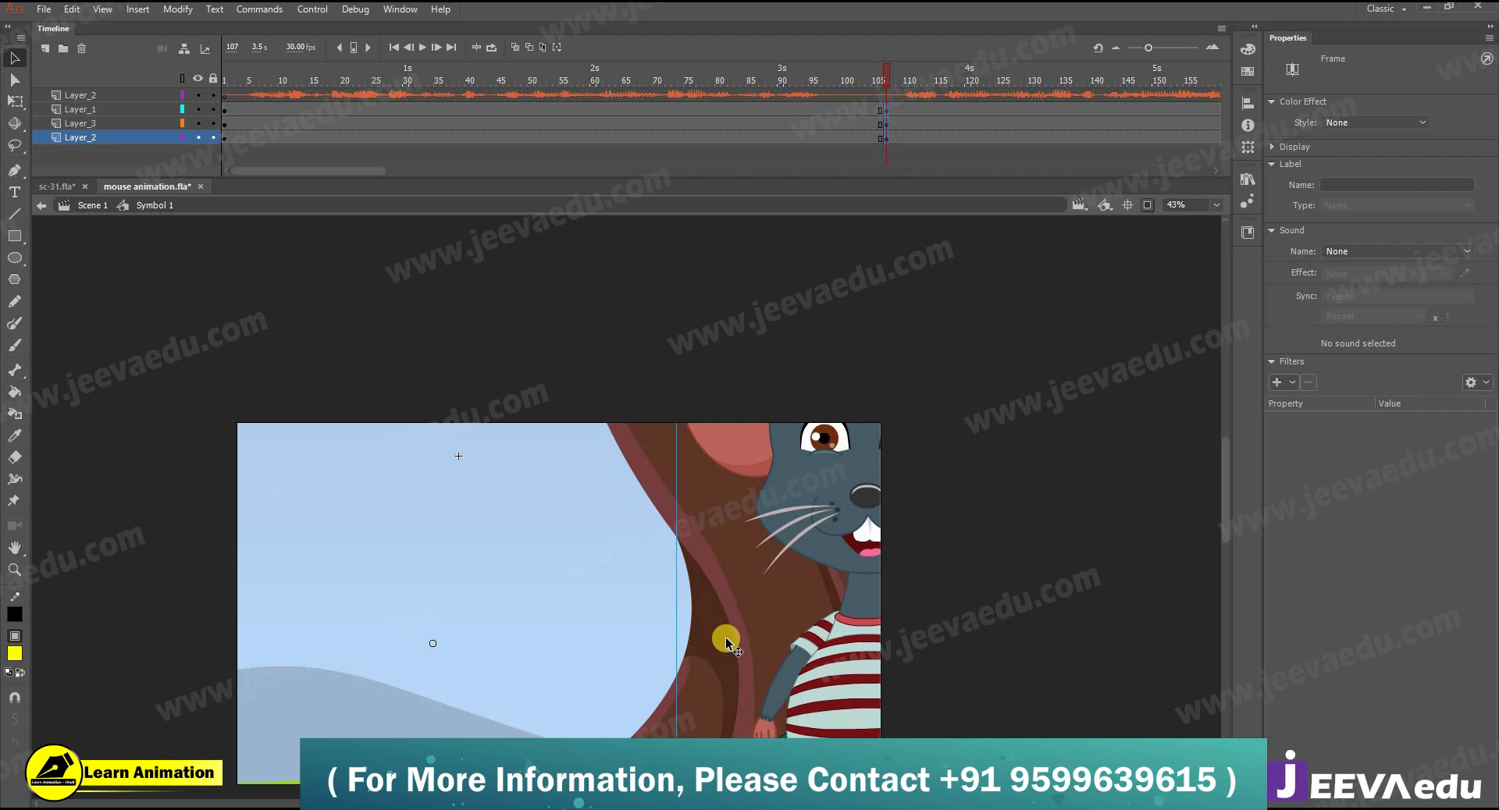
- Frame the mouse's head and chest as a close-up on the stage, scaling the enlarged artwork to 90% twice
{"action": "left_click", "coordinate": [696, 583], "text": "ctrl+alt"}
{"action": "left_click_drag", "start_coordinate": [675, 544], "coordinate": [523, 591]}
{"action": "key", "text": "ctrl+alt+s"}
{"action": "type", "text": "90"}
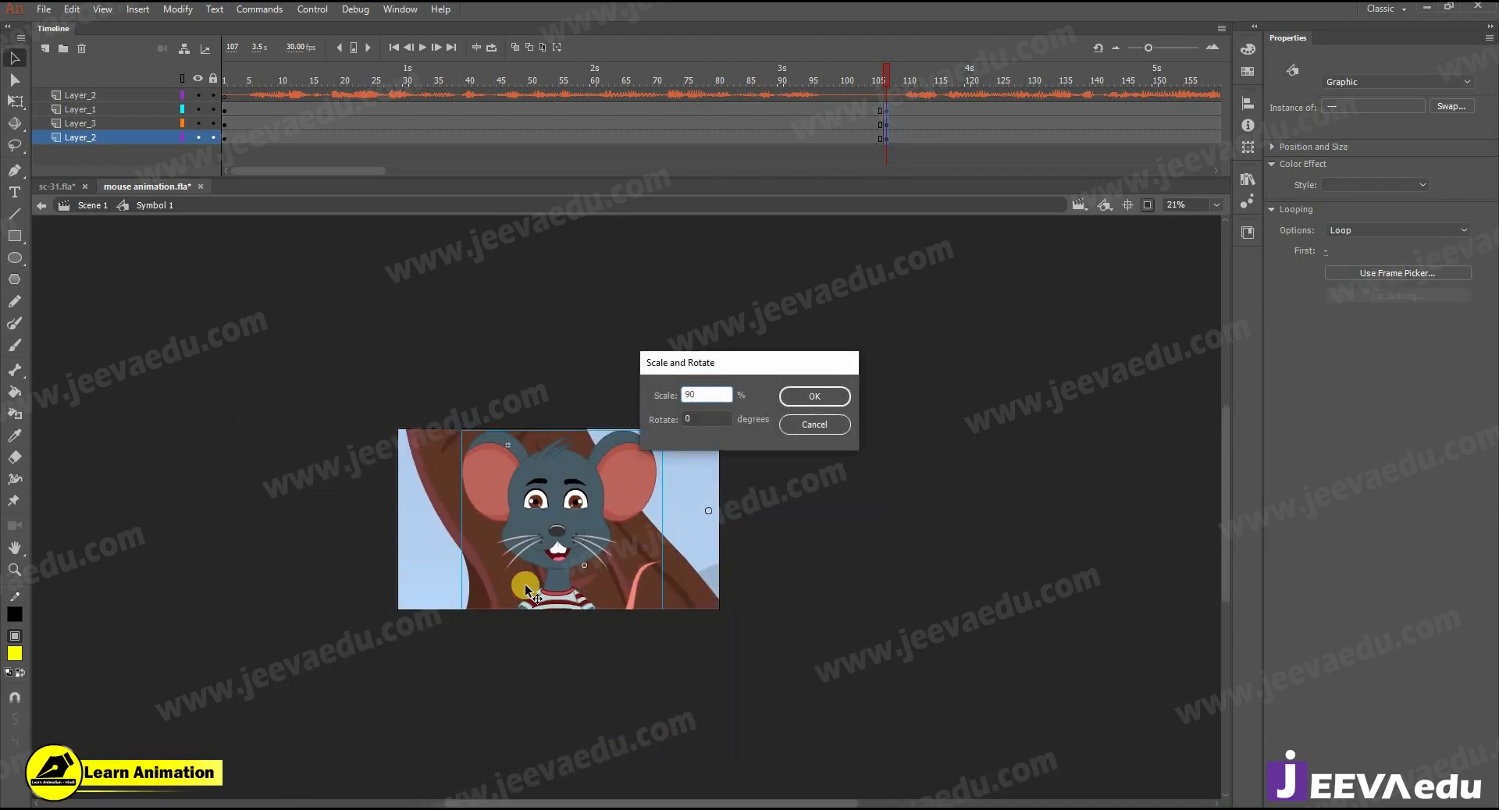
{"action": "key", "text": "Return"}
{"action": "key", "text": "ctrl+alt+s"}
{"action": "key", "text": "Return"}
{"action": "left_click_drag", "start_coordinate": [555, 549], "coordinate": [563, 556]}
- Review the close-up frames after frame 107 and play the shot back from the start
{"action": "key", "text": "Return"}
{"action": "left_click", "coordinate": [1059, 69]}
{"action": "left_click_drag", "start_coordinate": [1041, 126], "coordinate": [1040, 110]}
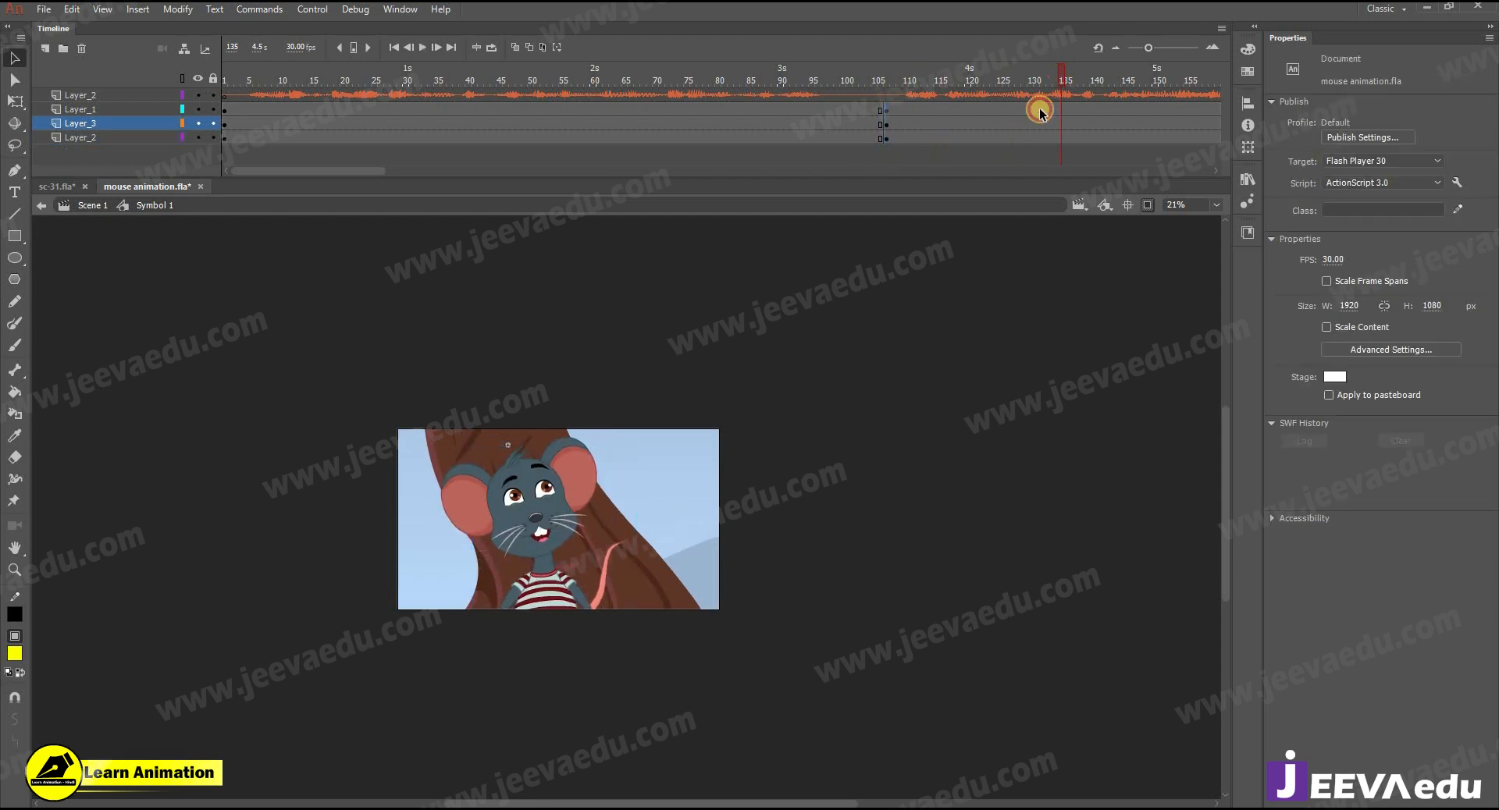
{"action": "left_click", "coordinate": [1080, 145]}
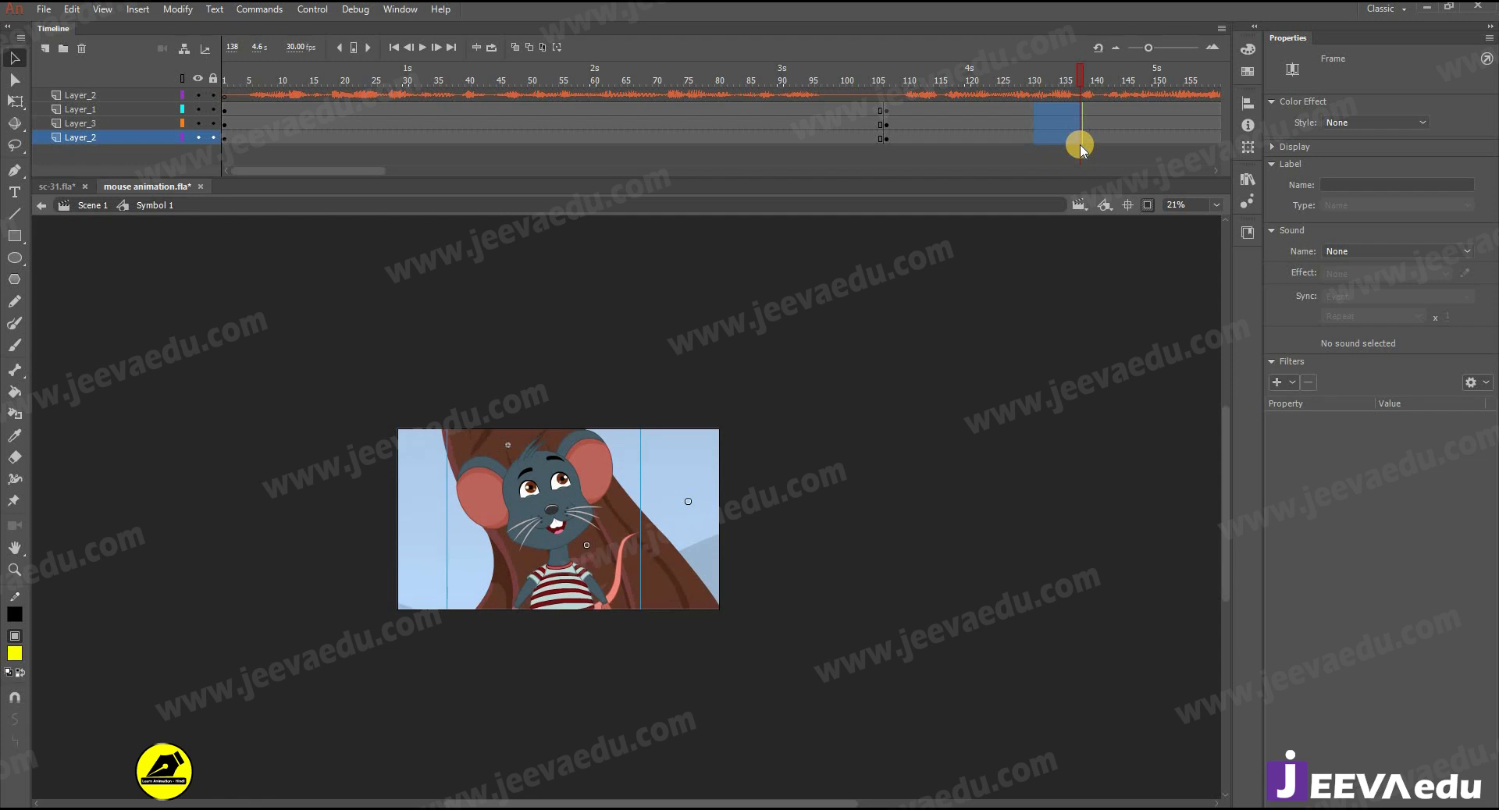
{"action": "left_click_drag", "start_coordinate": [1081, 149], "coordinate": [1070, 119]}
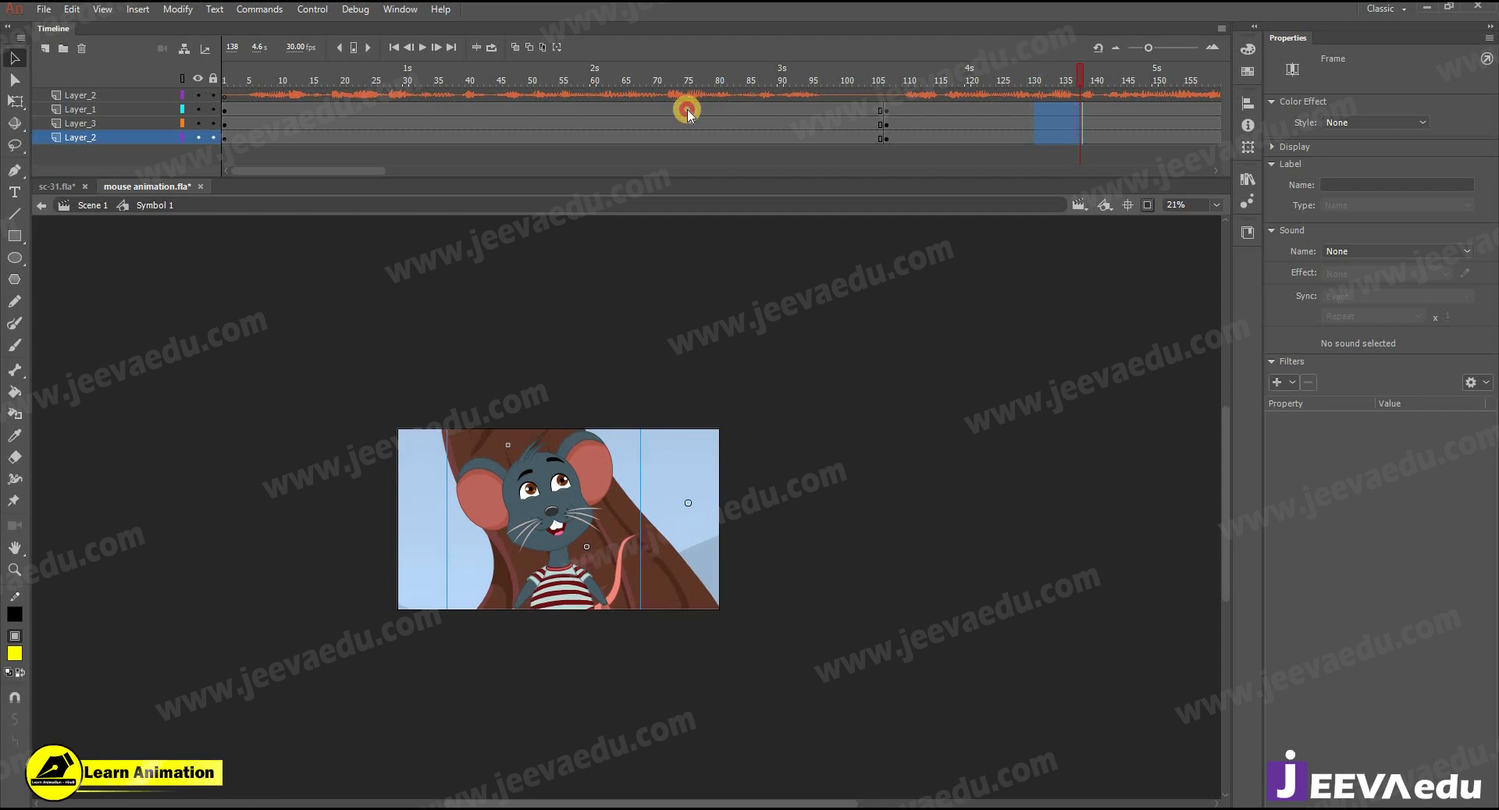
{"action": "left_click_drag", "start_coordinate": [690, 114], "coordinate": [195, 124]}
{"action": "key", "text": "Return"}
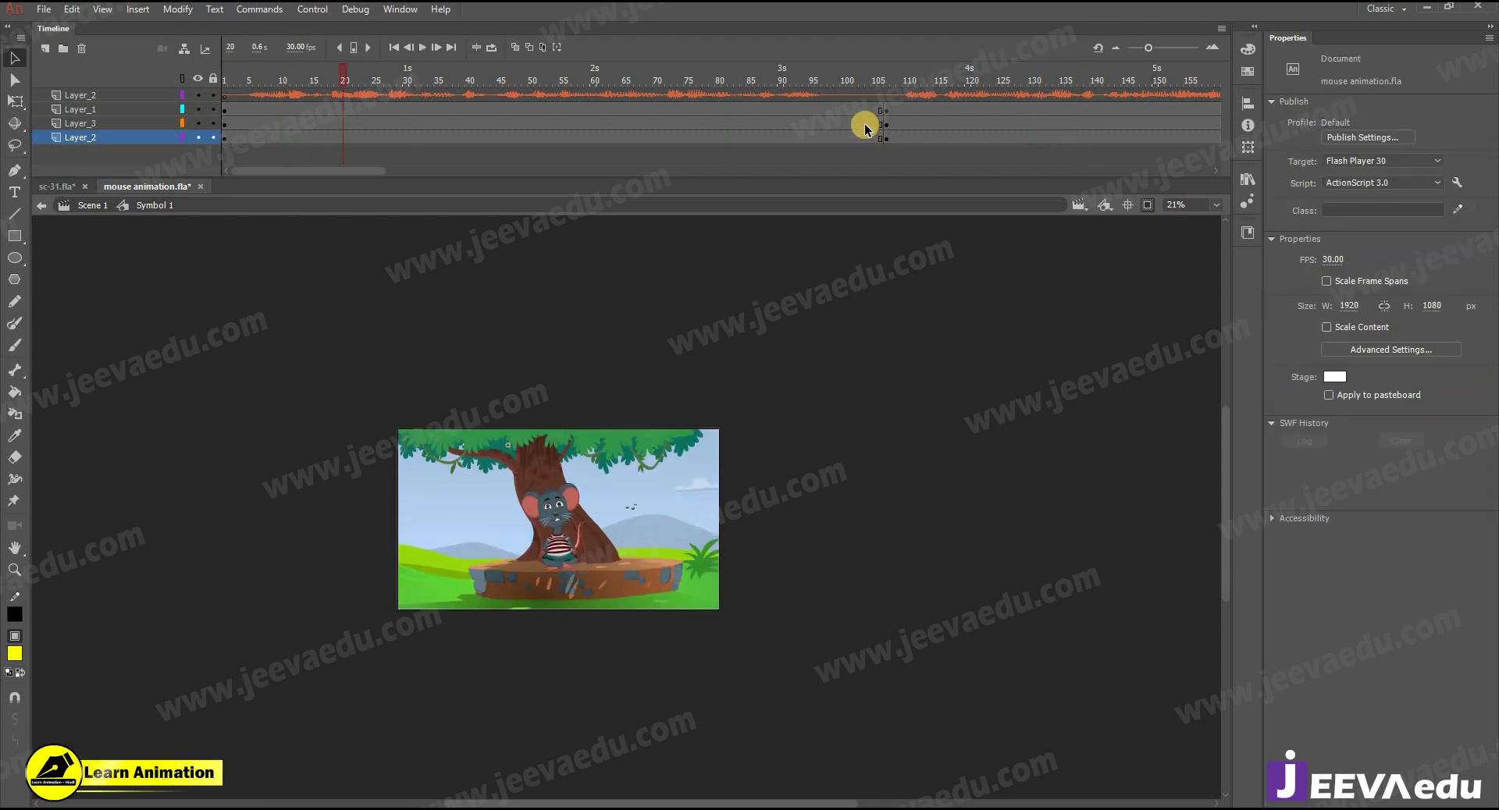
- Insert keyframes at frame 106 on the mouse, bird and background layers and create classic tweens from frame 1 to 106
{"action": "left_click_drag", "start_coordinate": [880, 146], "coordinate": [807, 124]}
{"action": "right_click", "coordinate": [808, 125]}
{"action": "left_click", "coordinate": [871, 172]}
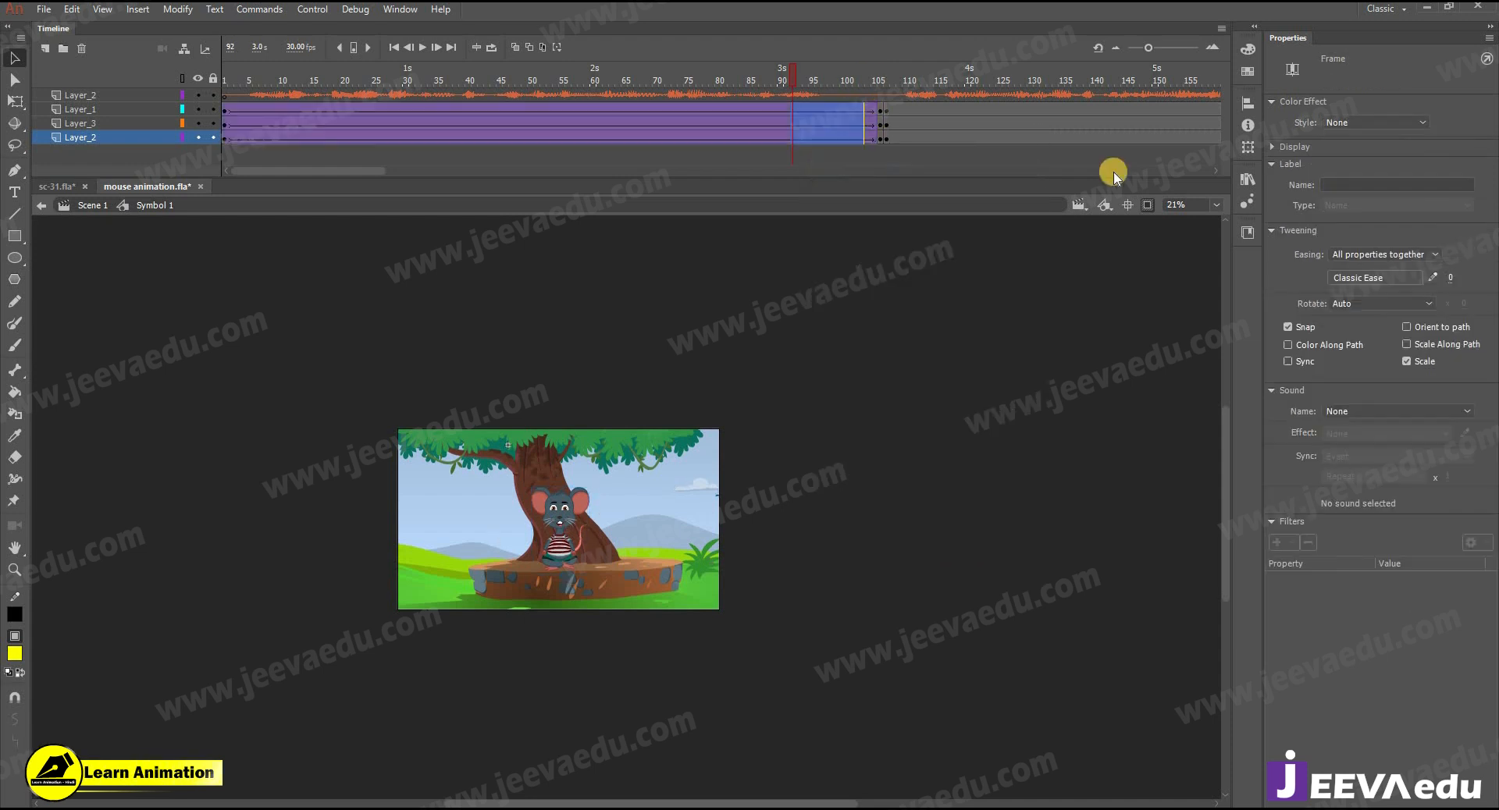
- Give the opening tweens a custom S-shaped ease named My Ease 1, with a slow start and a slow end
{"action": "left_click", "coordinate": [1415, 277]}
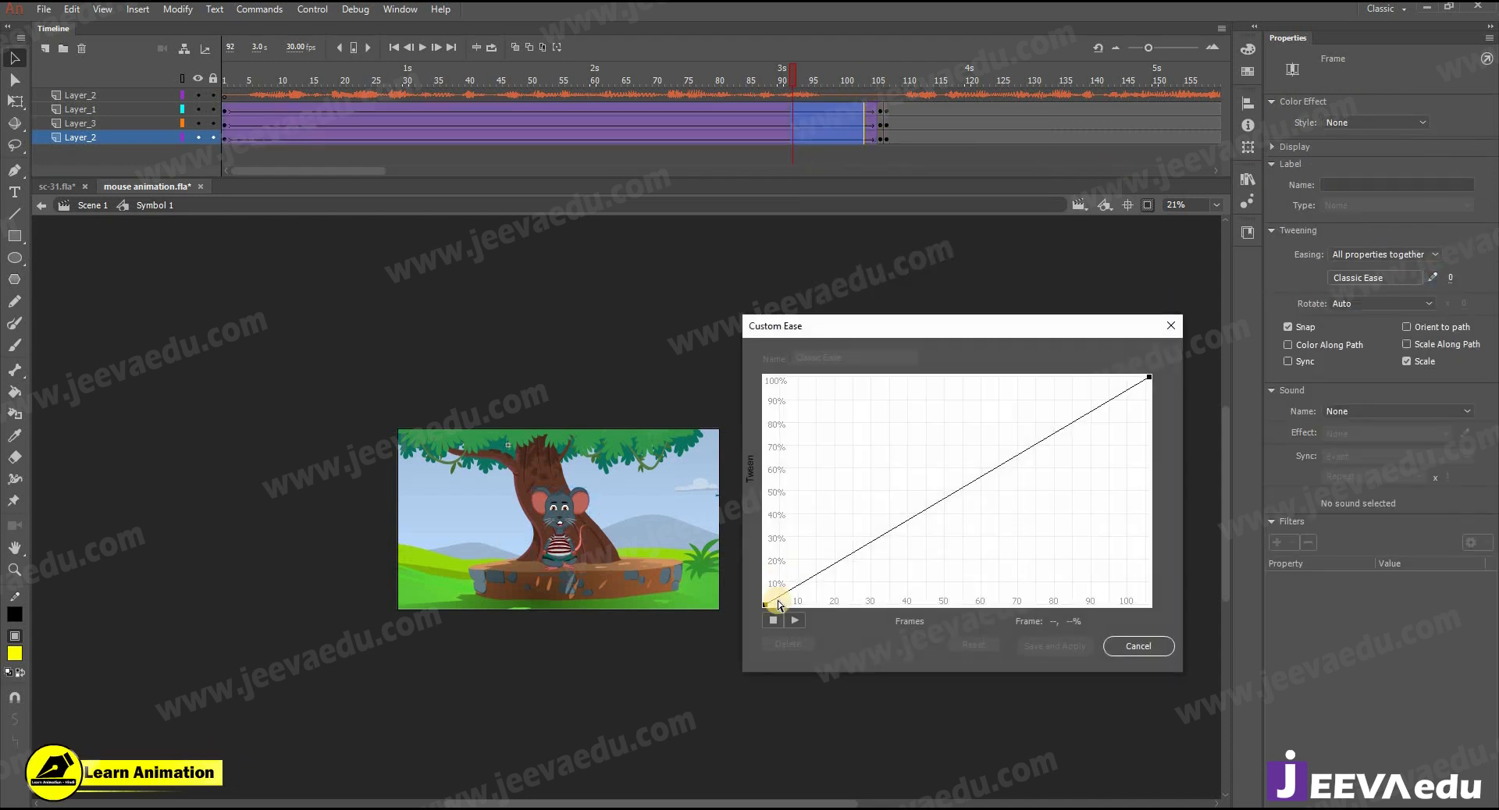
{"action": "left_click_drag", "start_coordinate": [892, 537], "coordinate": [922, 595]}
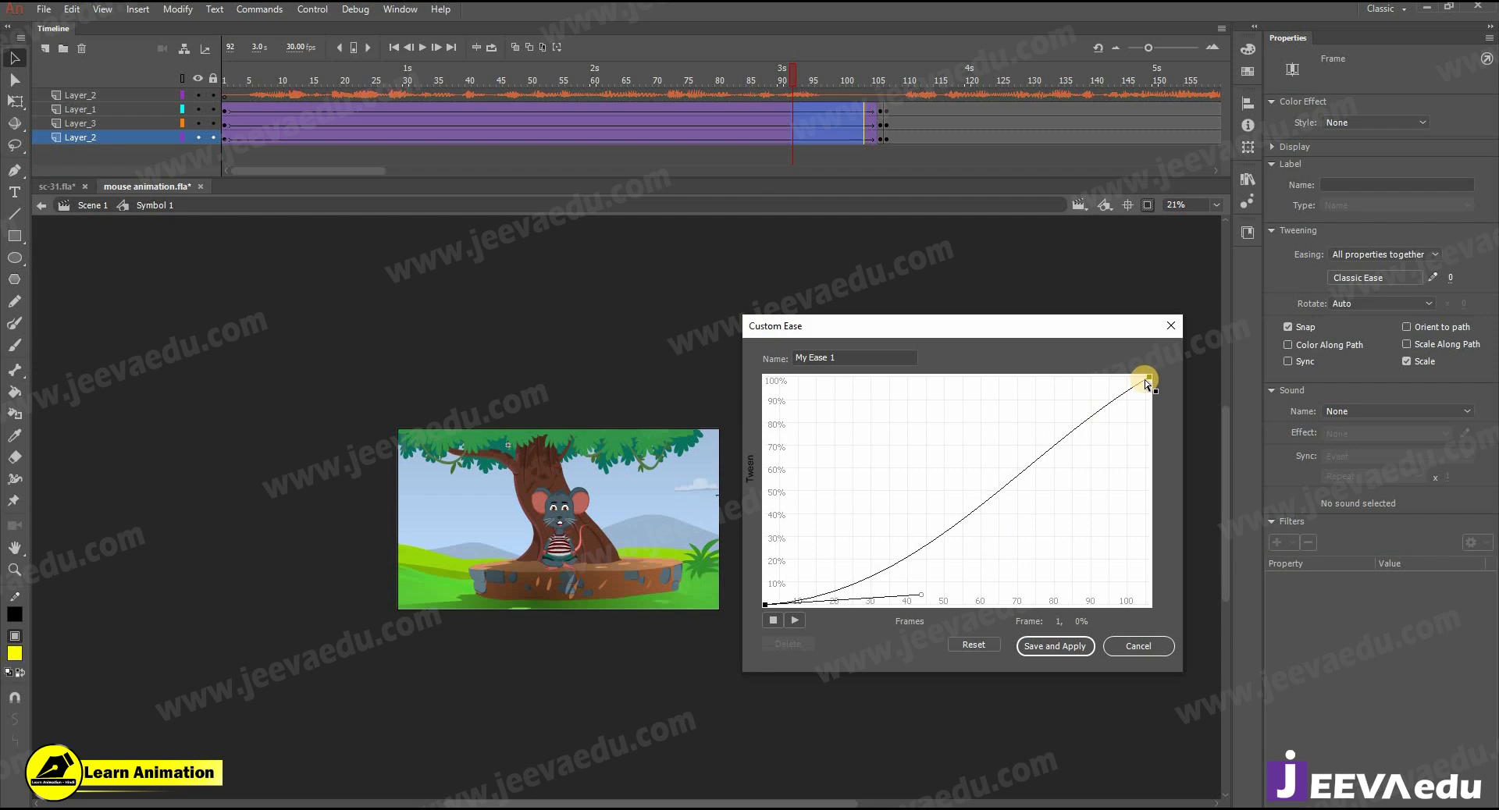
{"action": "left_click", "coordinate": [1055, 645]}
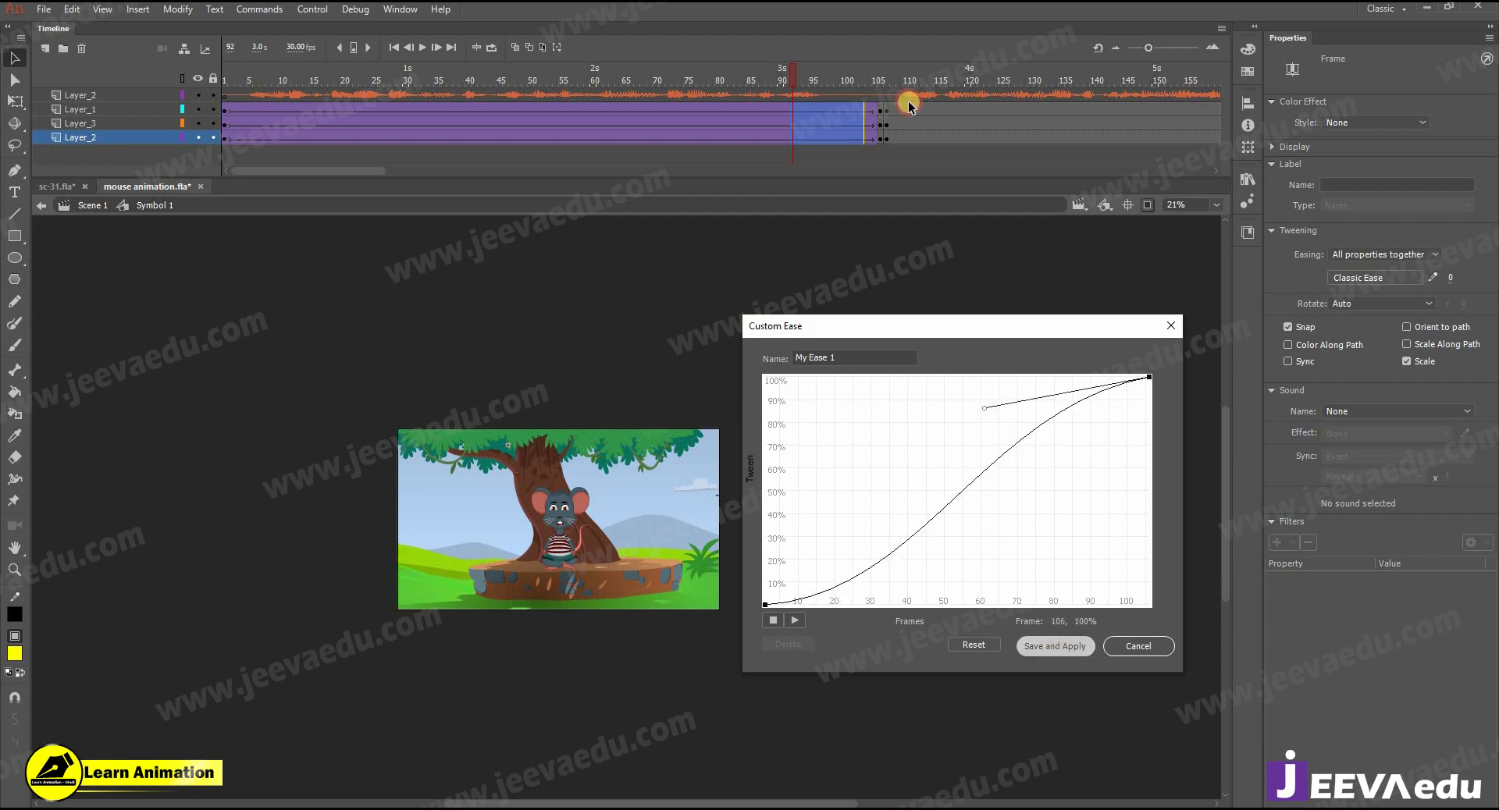
- Scale the mouse, birds and background up slightly at frame 106 for a slow zoom-in
{"action": "left_click", "coordinate": [881, 147]}
{"action": "key", "text": "ctrl+alt+s"}
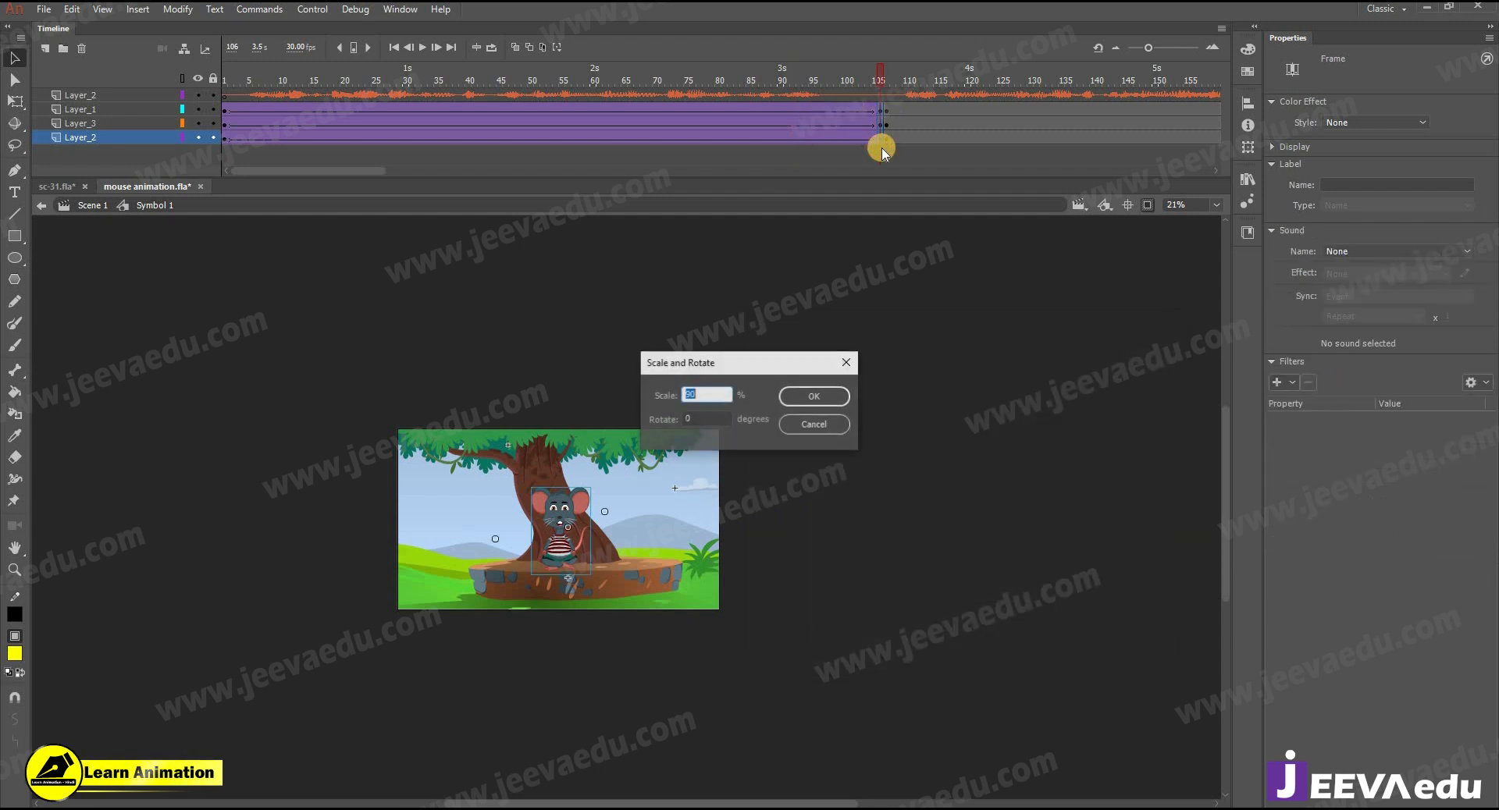
{"action": "key", "text": "Return"}
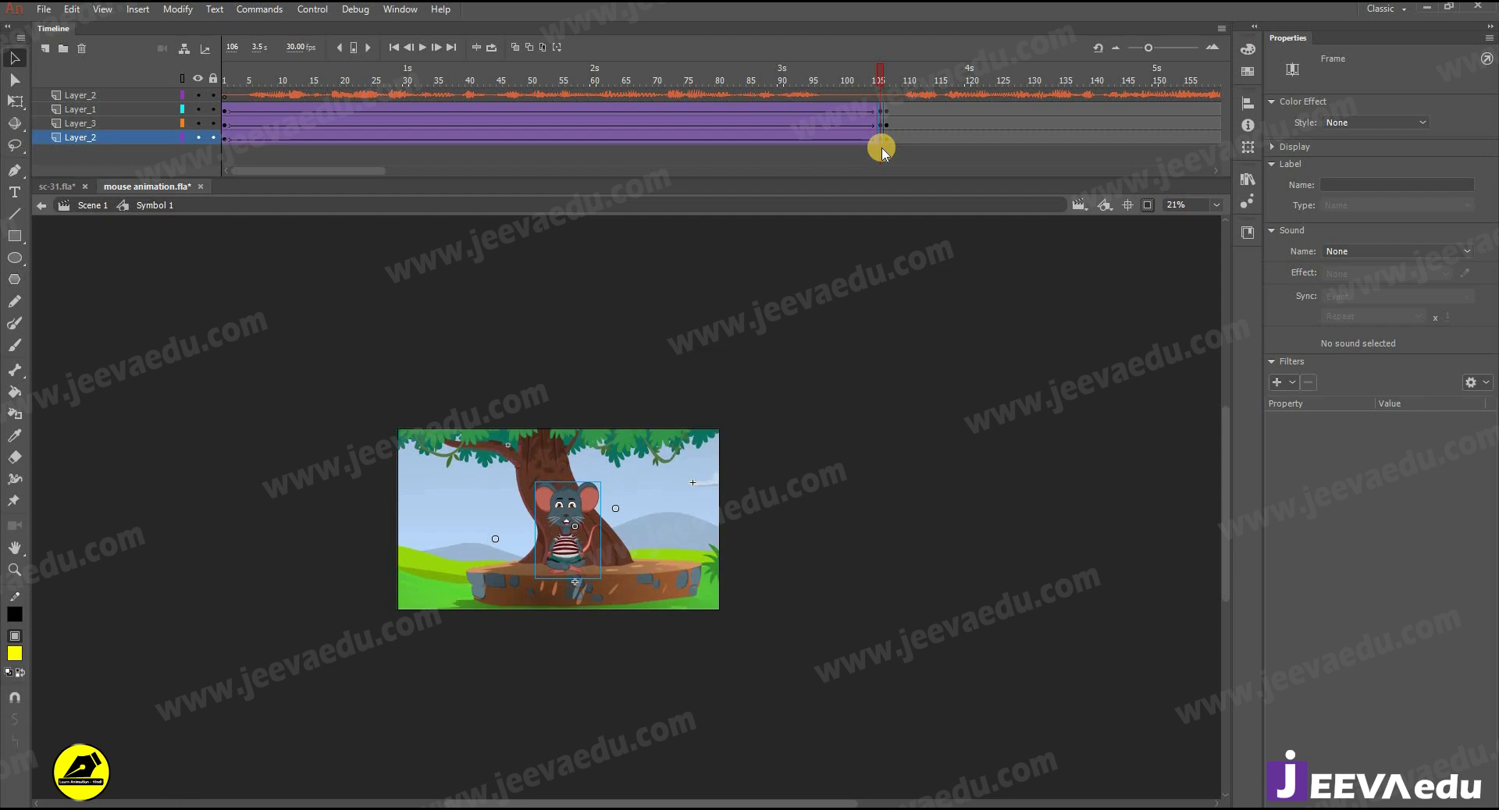
- Remove the surplus frames 185 to 211 from all layers past the end of the audio
{"action": "left_click_drag", "start_coordinate": [846, 85], "coordinate": [1121, 101]}
{"action": "left_click_drag", "start_coordinate": [1212, 226], "coordinate": [1218, 223]}
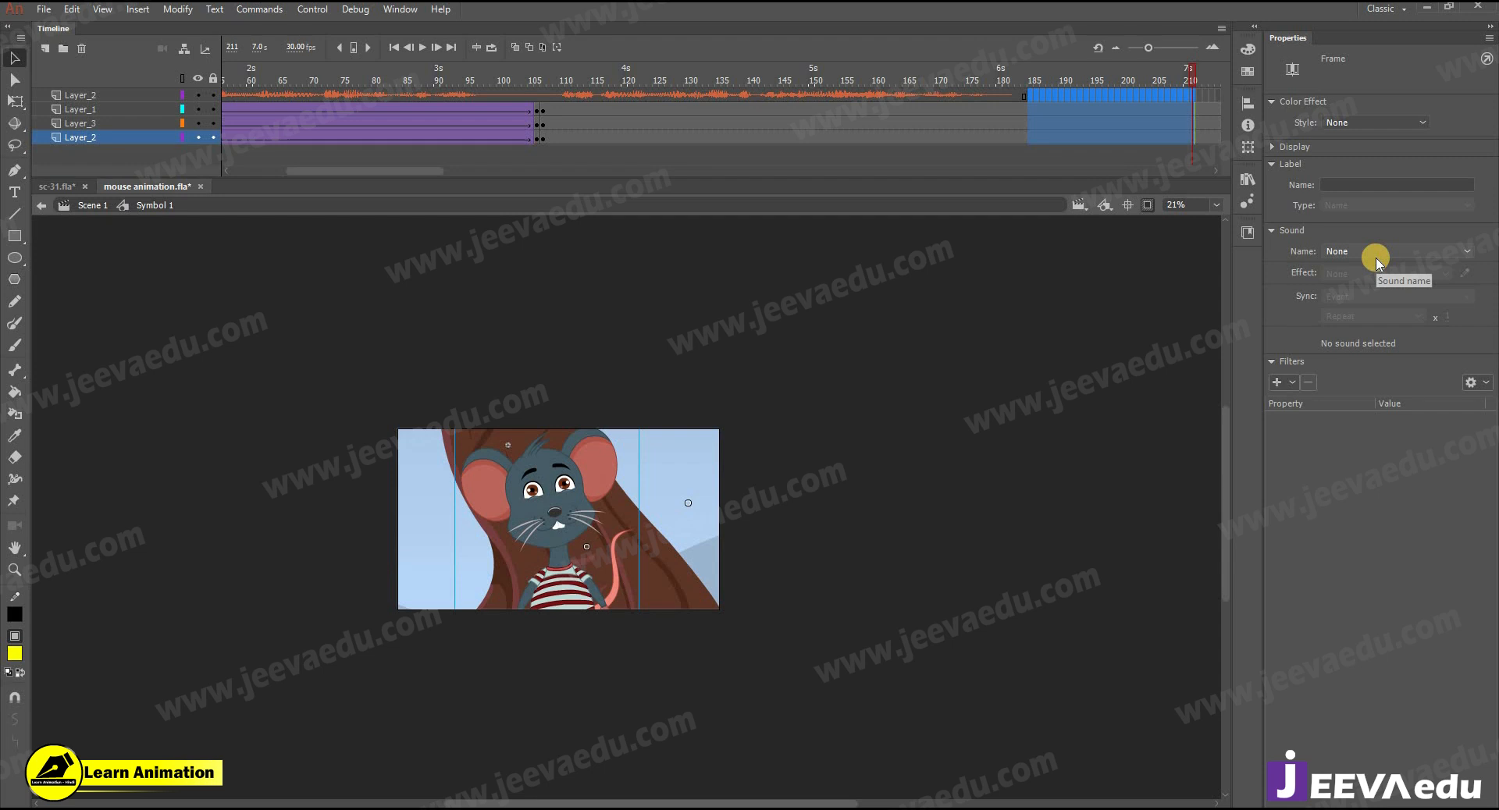
{"action": "key", "text": "shift+F5"}
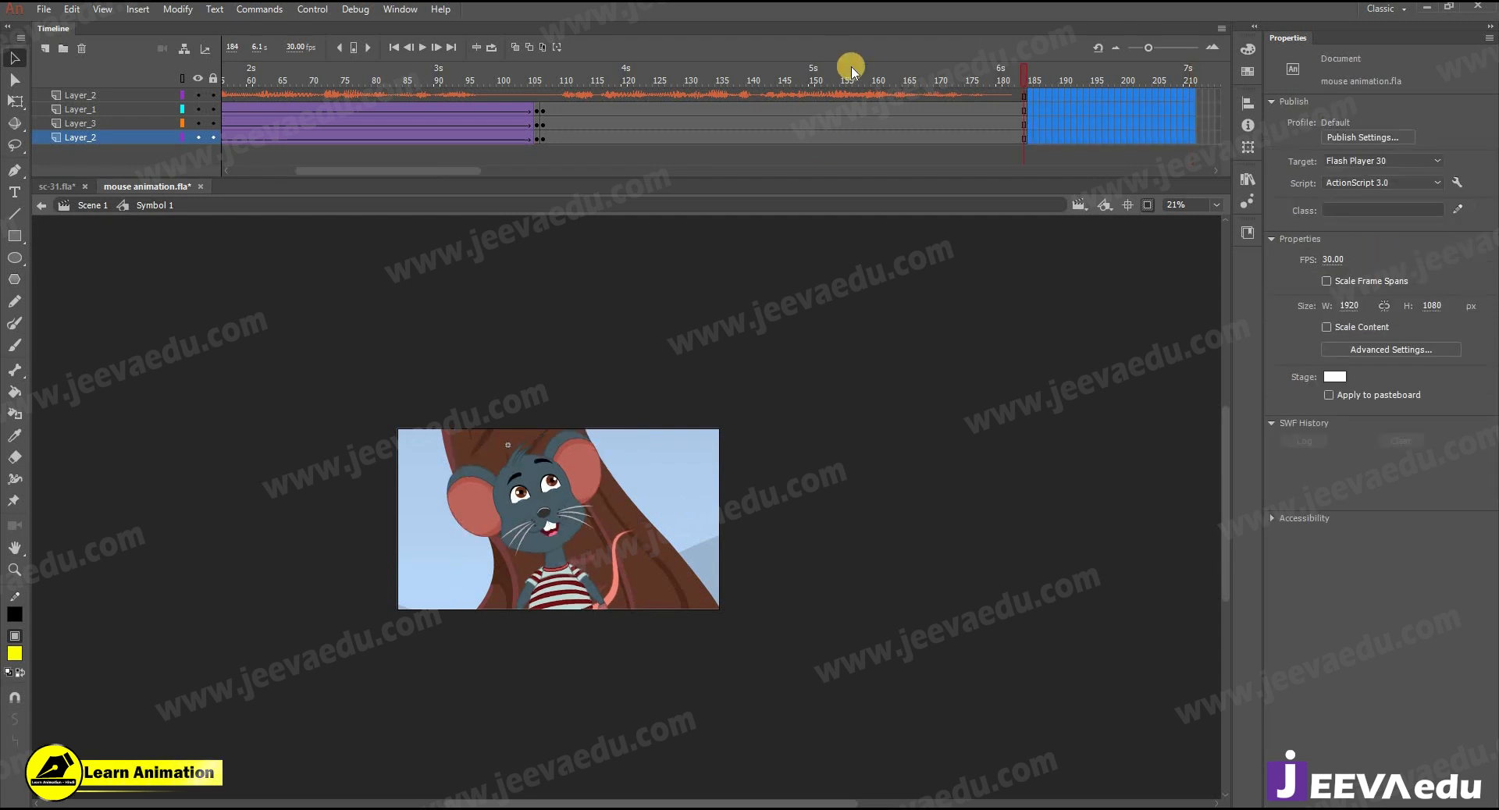
- Add end keyframes at frame 184 on the three artwork layers and create classic tweens from frame 107 to 184
{"action": "left_click_drag", "start_coordinate": [842, 76], "coordinate": [456, 119]}
{"action": "left_click_drag", "start_coordinate": [766, 121], "coordinate": [963, 133]}
{"action": "right_click", "coordinate": [962, 131]}
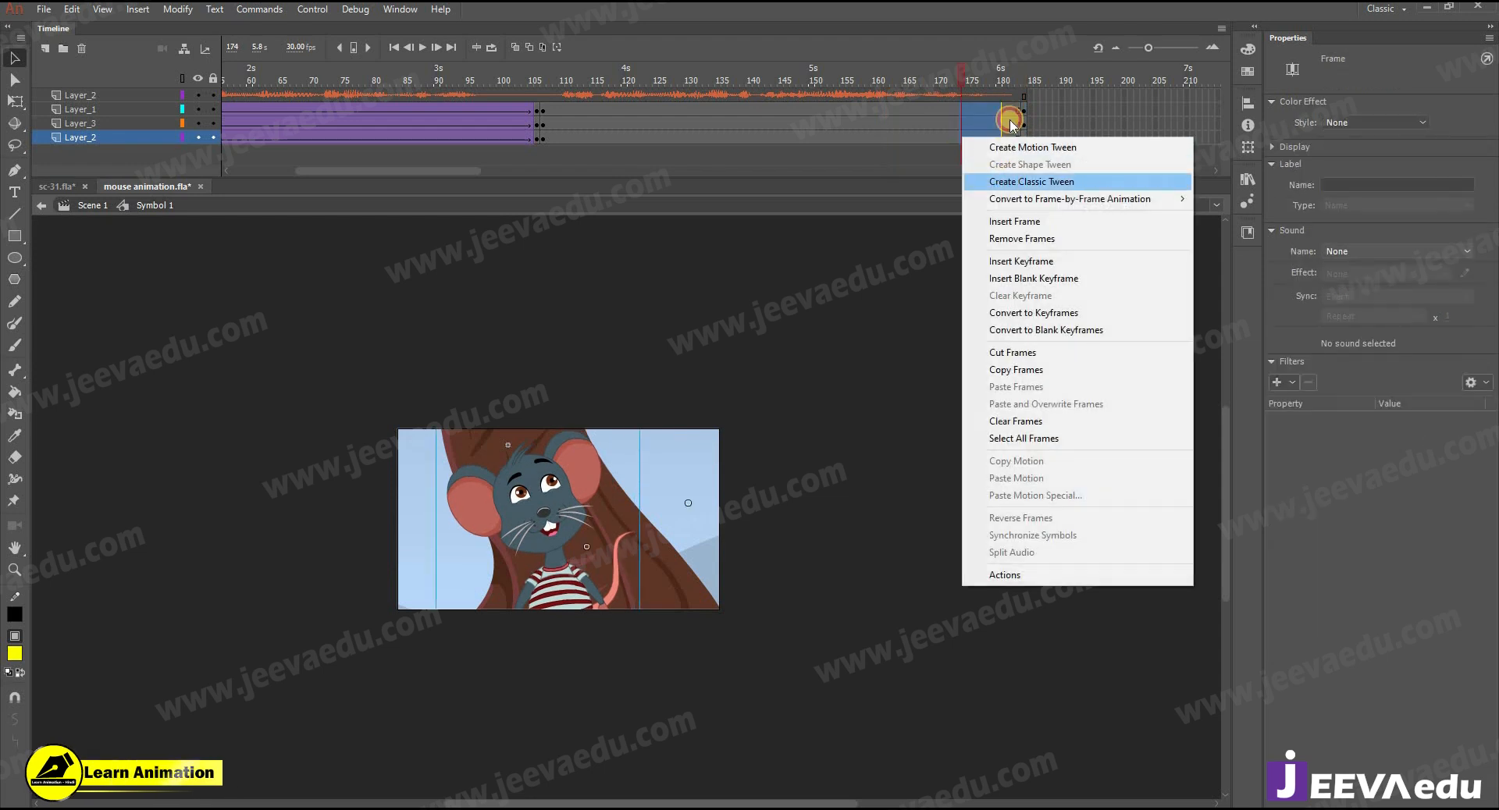
{"action": "left_click", "coordinate": [990, 177]}
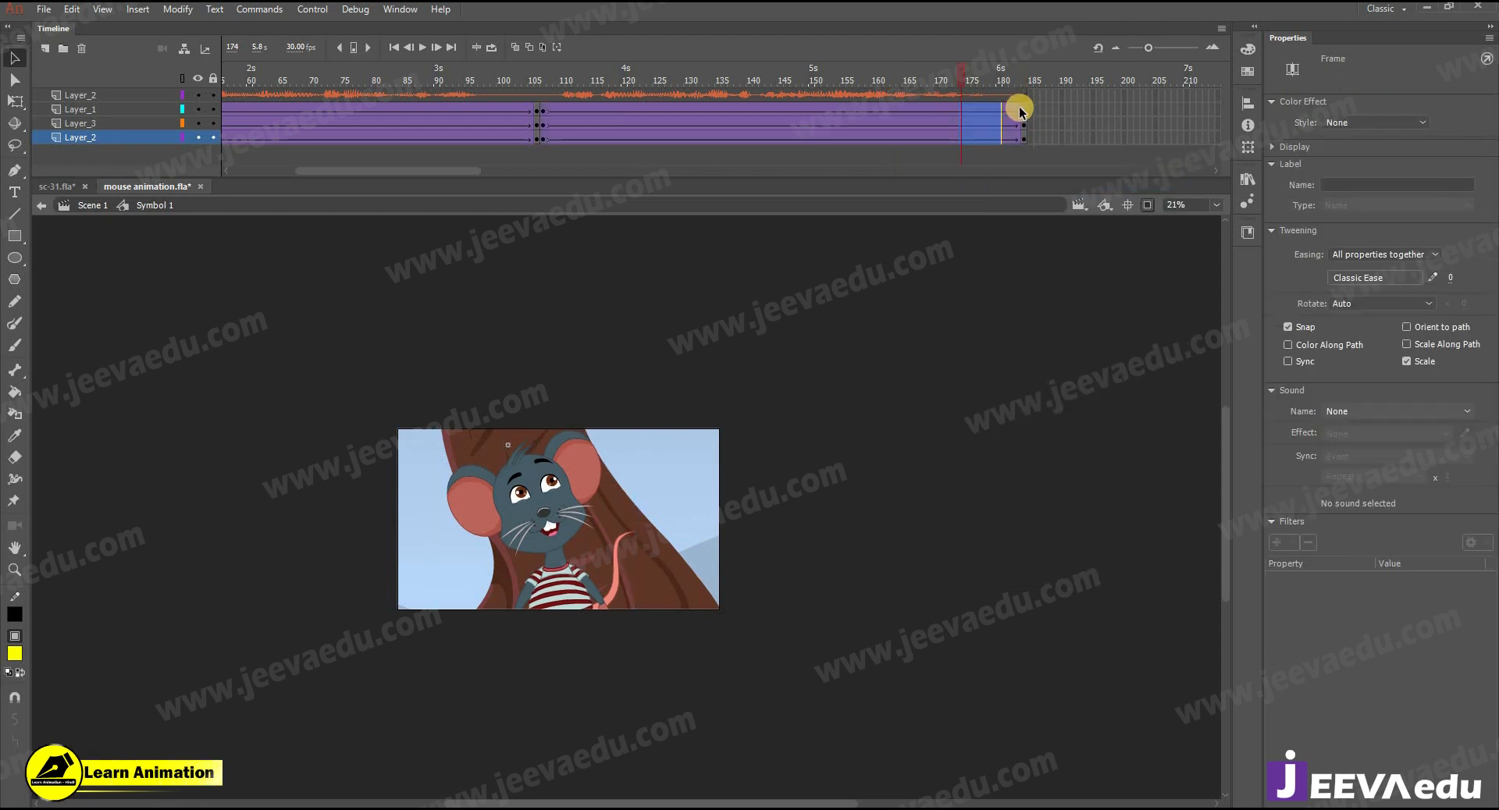
- Scale the close-up artwork at frame 184 to 103% and nudge it slightly left
{"action": "left_click", "coordinate": [1024, 147]}
{"action": "key", "text": "ctrl+alt+s"}
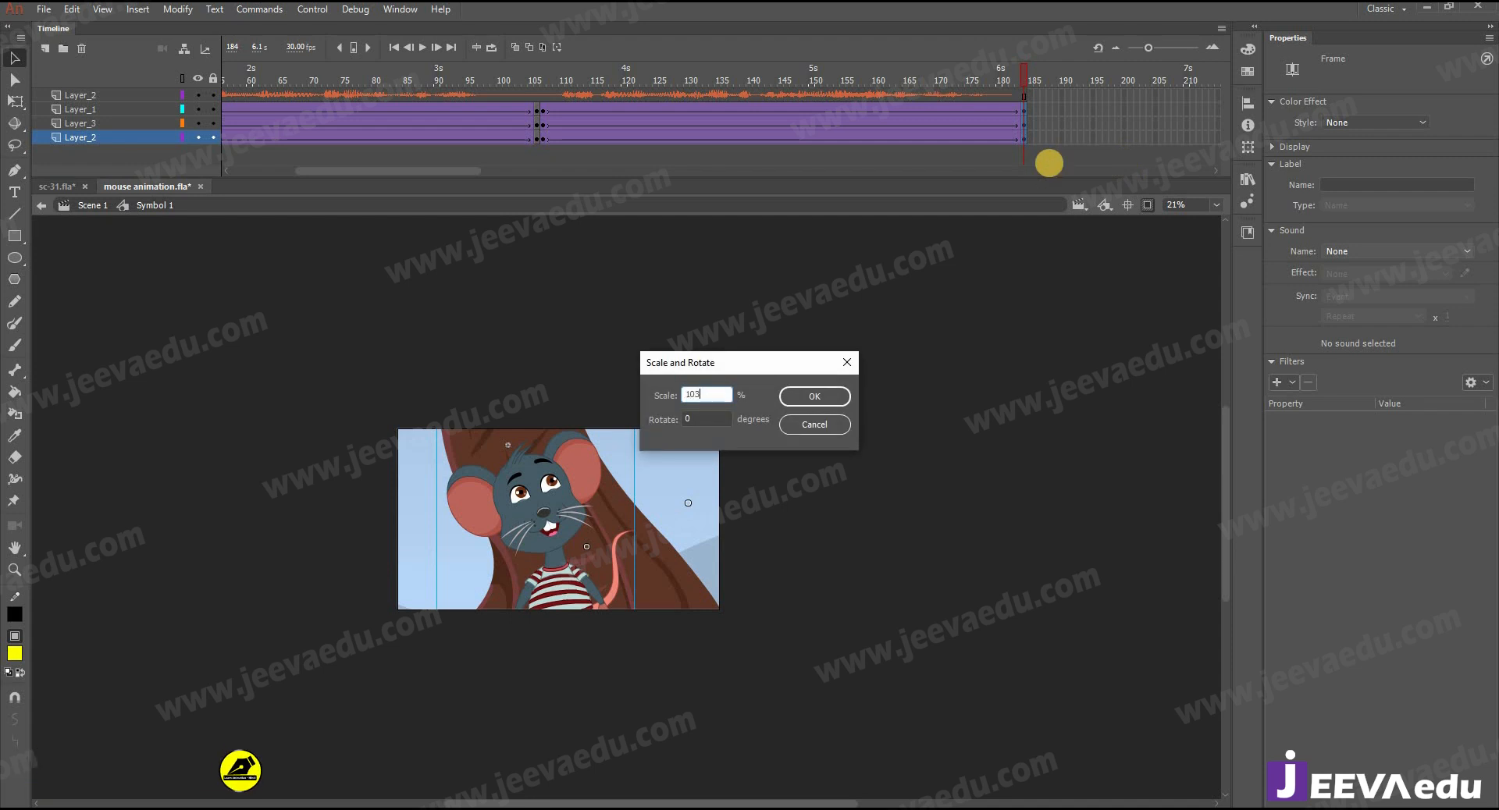
{"action": "key", "text": "Return"}
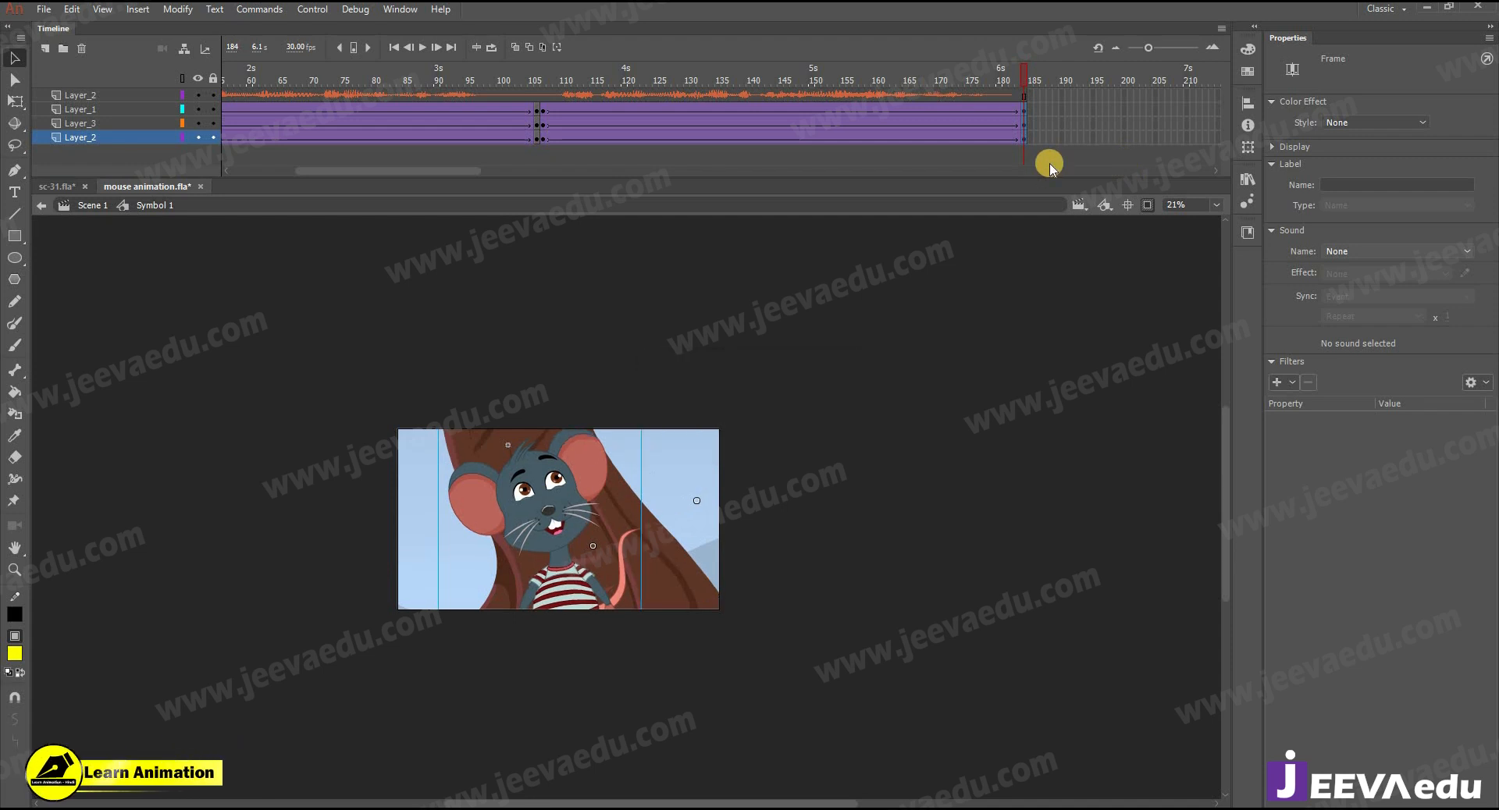
{"action": "key", "text": "shift+Left"}
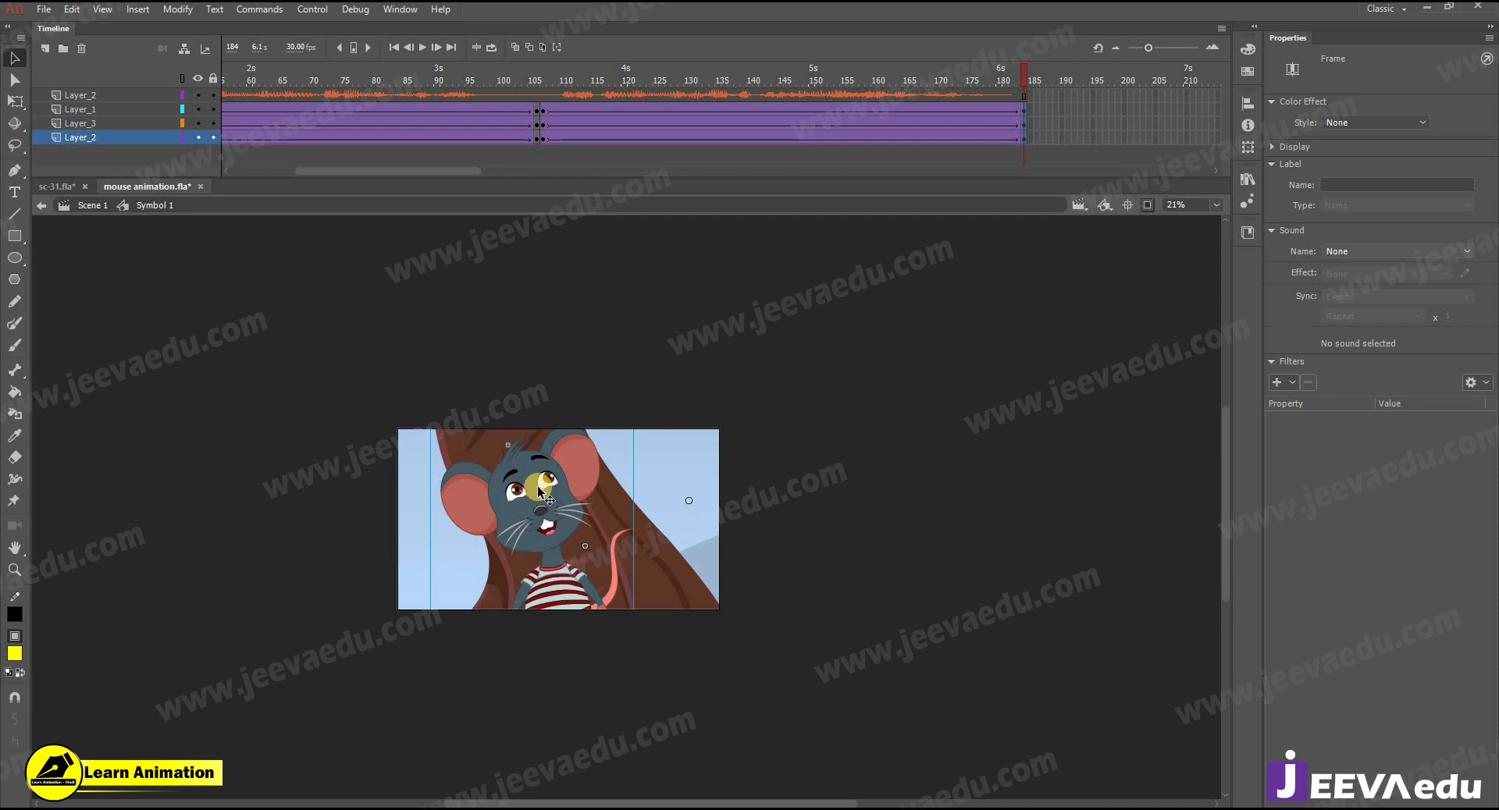
- Preview the close-up section's slow zoom between frames 107 and 184
{"action": "key", "text": "z"}
{"action": "left_click", "coordinate": [625, 558]}
{"action": "left_click_drag", "start_coordinate": [676, 91], "coordinate": [600, 128]}
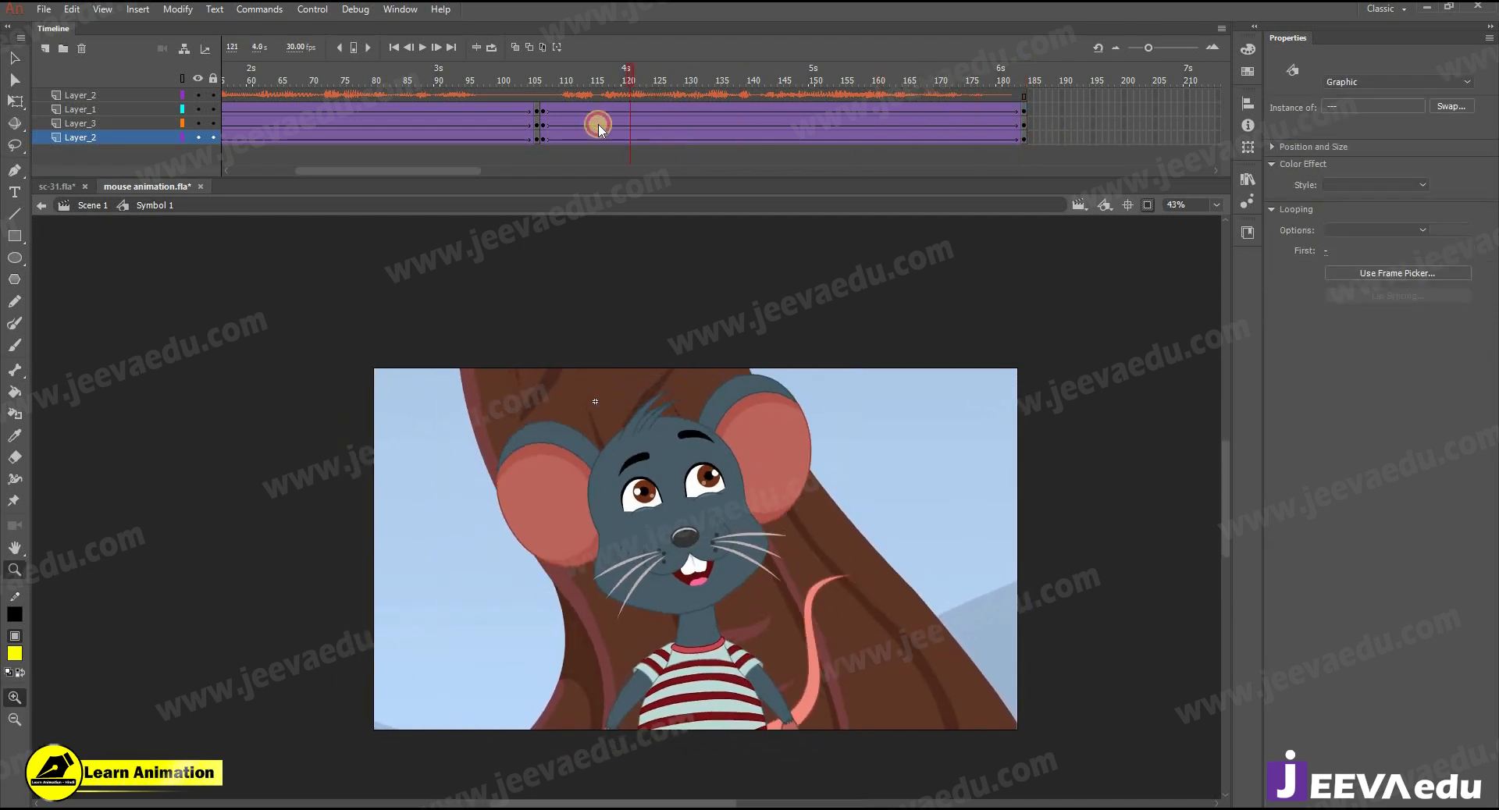
{"action": "key", "text": "Return"}
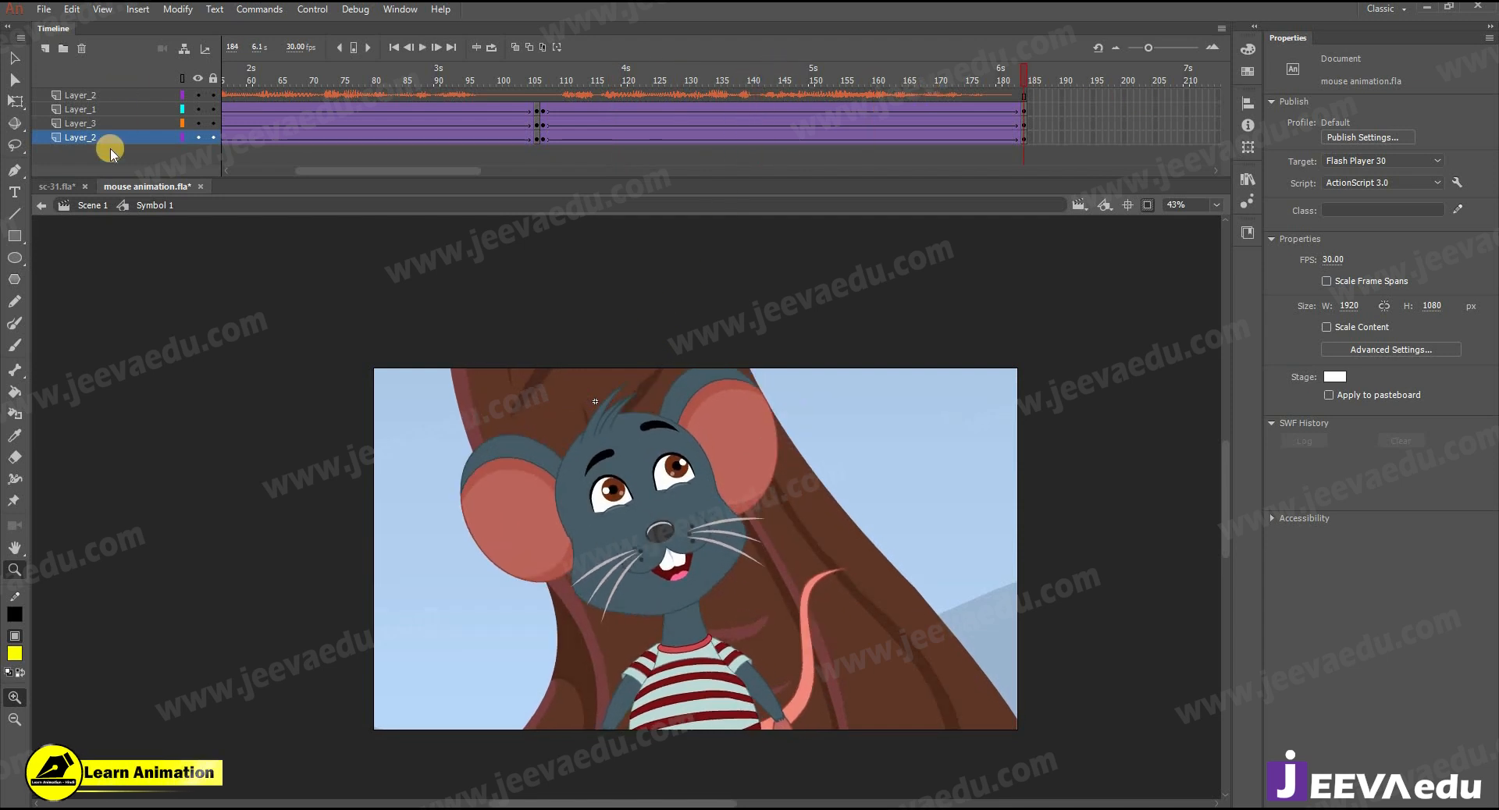
- Return to Scene 1, center the stage in view and play the full animation
{"action": "left_click", "coordinate": [82, 208]}
{"action": "left_click", "coordinate": [624, 589], "text": "alt"}
{"action": "left_click_drag", "start_coordinate": [666, 567], "coordinate": [627, 601]}
{"action": "left_click", "coordinate": [605, 522]}
{"action": "key", "text": "Return"}
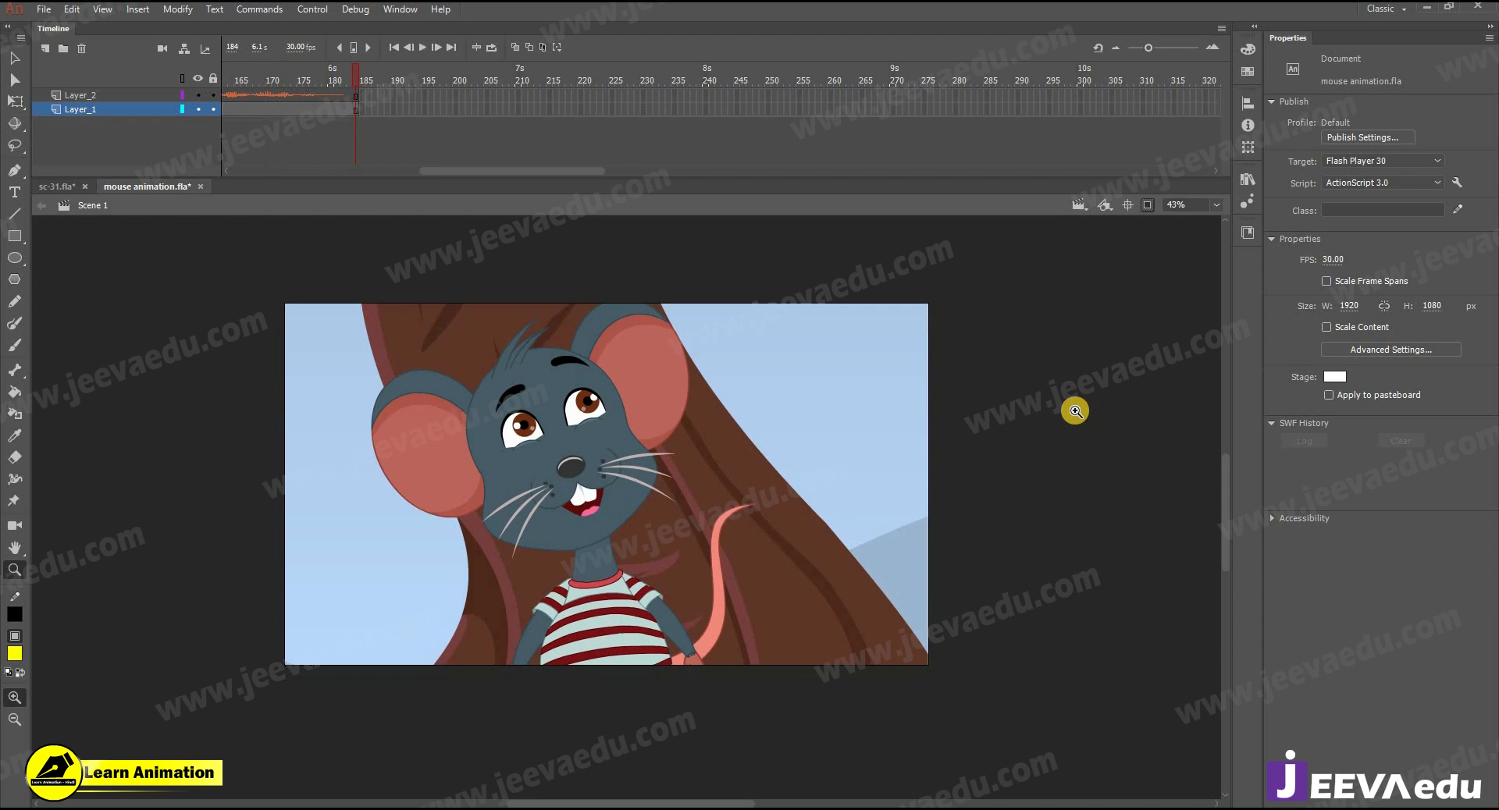
- Check the main timeline from its first frames through the cut to the close-up, up to about frame 118
{"action": "left_click_drag", "start_coordinate": [529, 175], "coordinate": [300, 169]}
{"action": "left_click", "coordinate": [250, 94]}
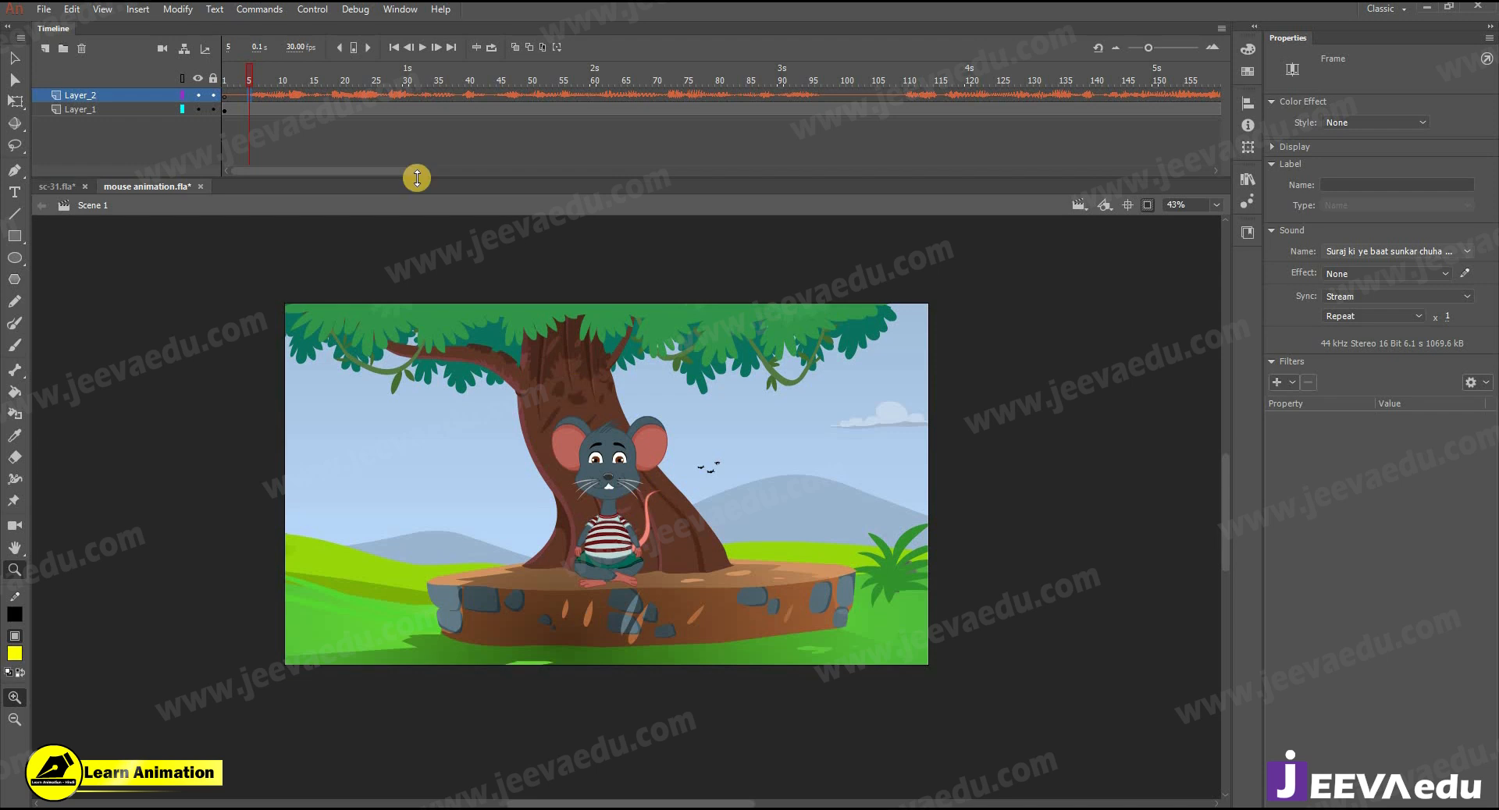
{"action": "left_click_drag", "start_coordinate": [271, 75], "coordinate": [930, 148]}
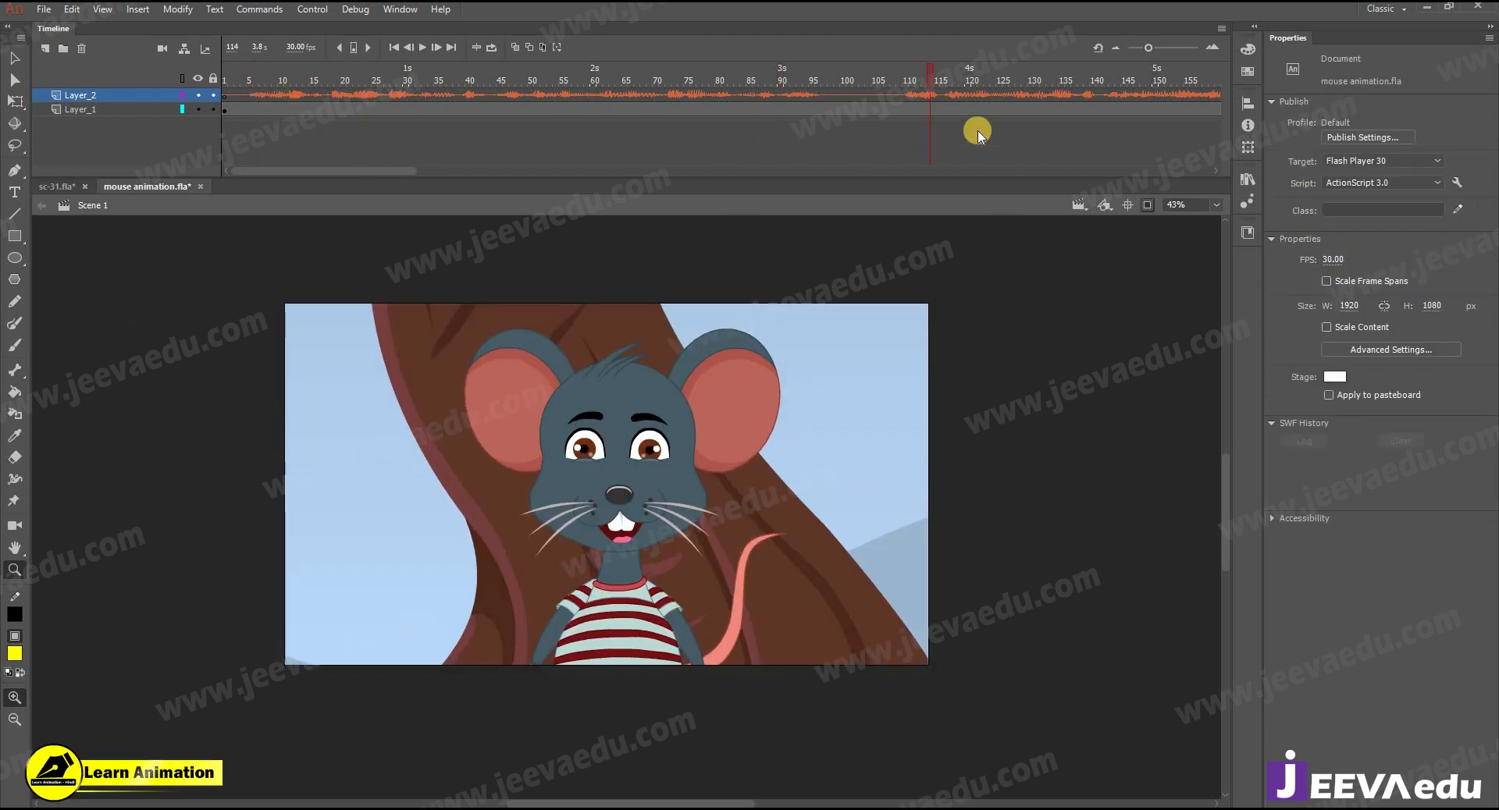
{"action": "left_click_drag", "start_coordinate": [921, 65], "coordinate": [954, 137]}
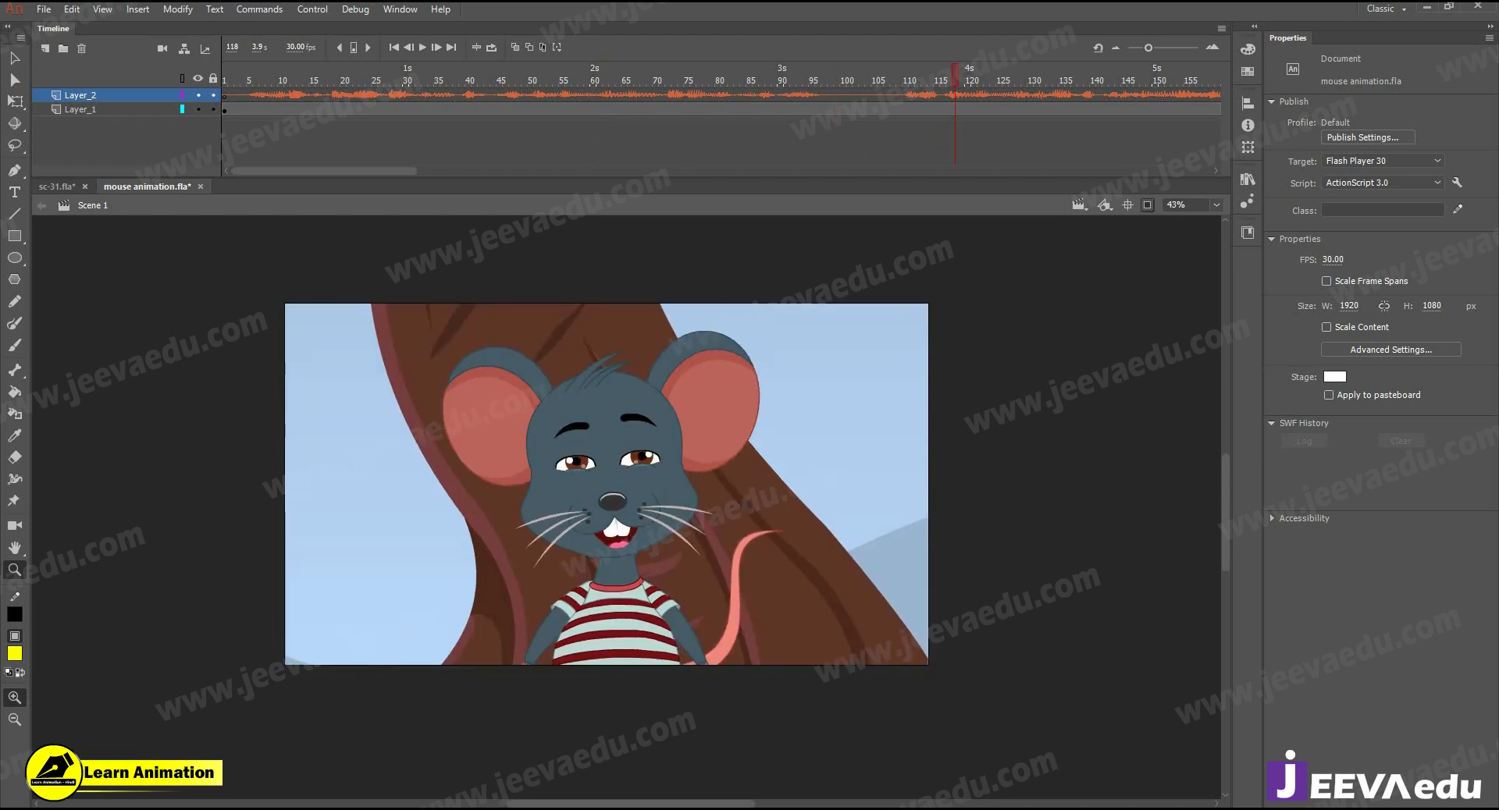